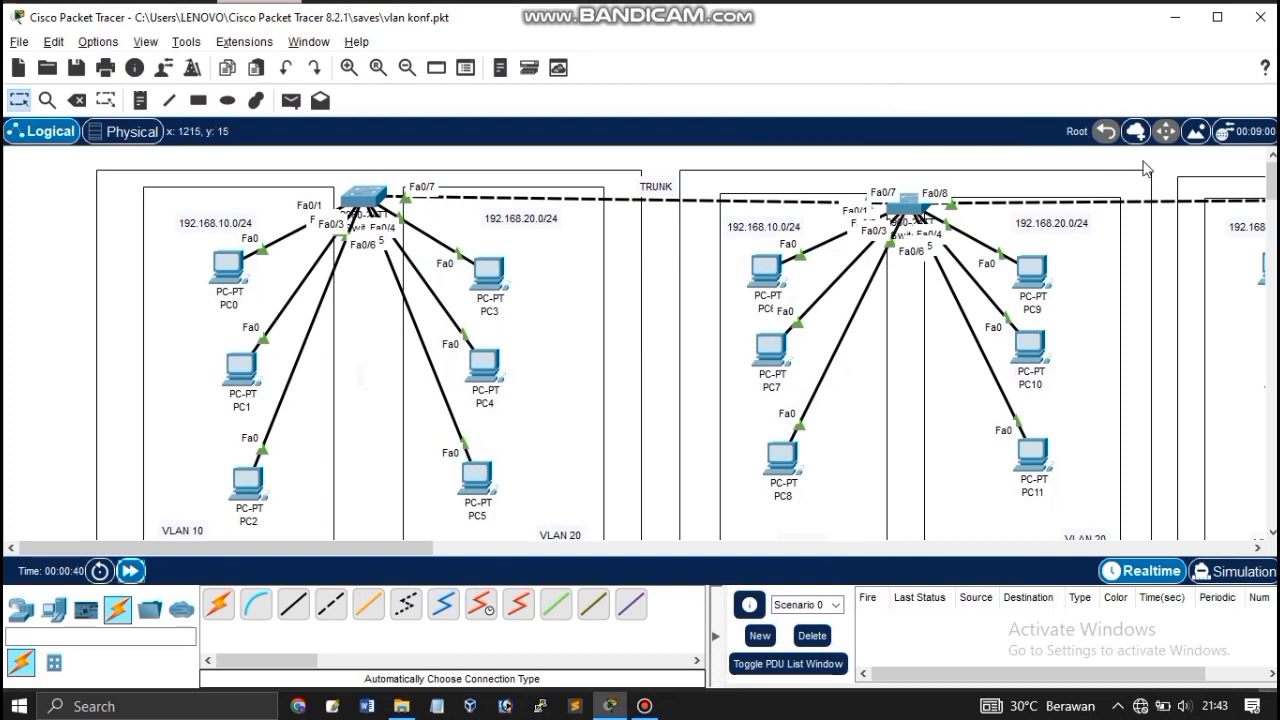
Place a 2811 router in the empty workspace below the first switch's VLAN area.
drag(1272, 185, 1272, 213)
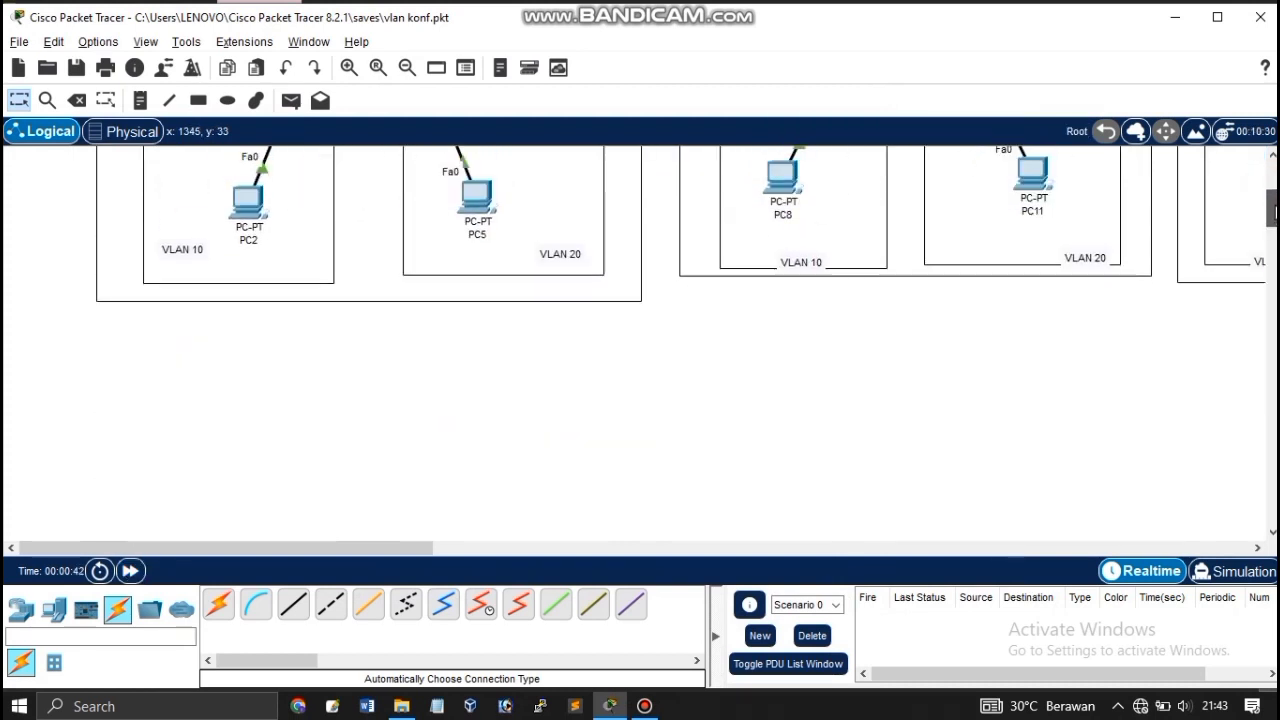
click(17, 612)
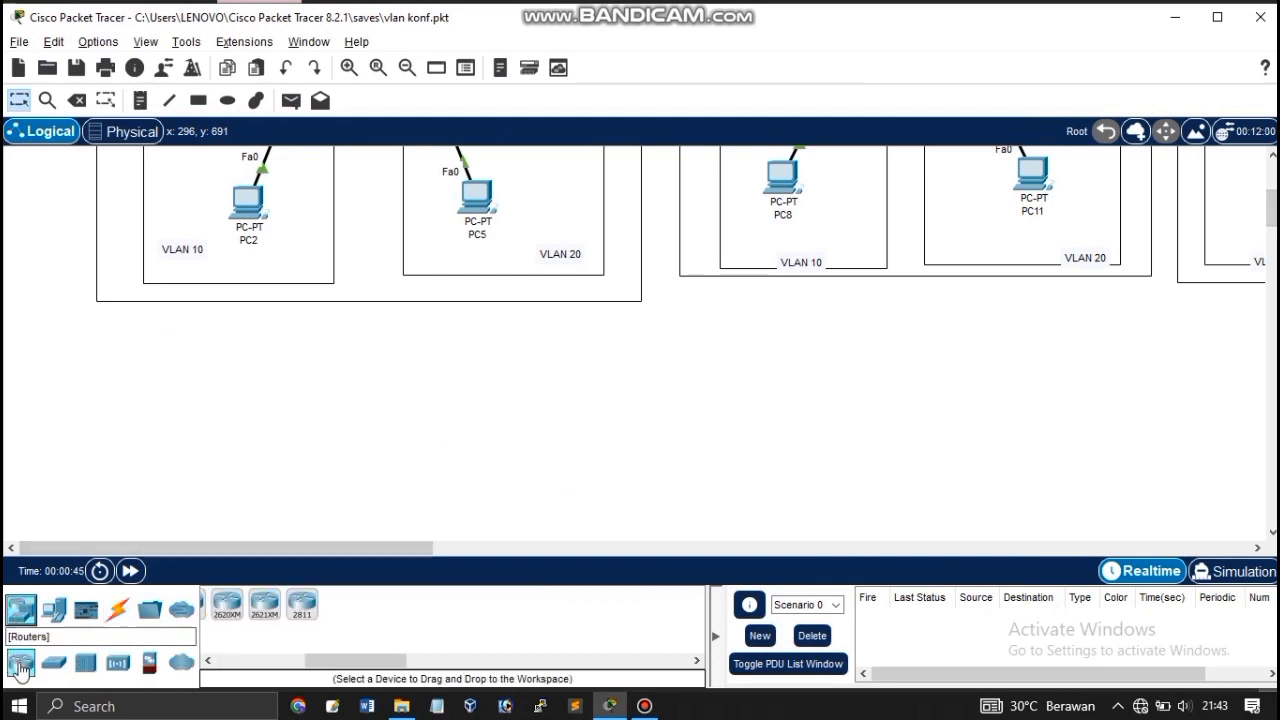
click(304, 603)
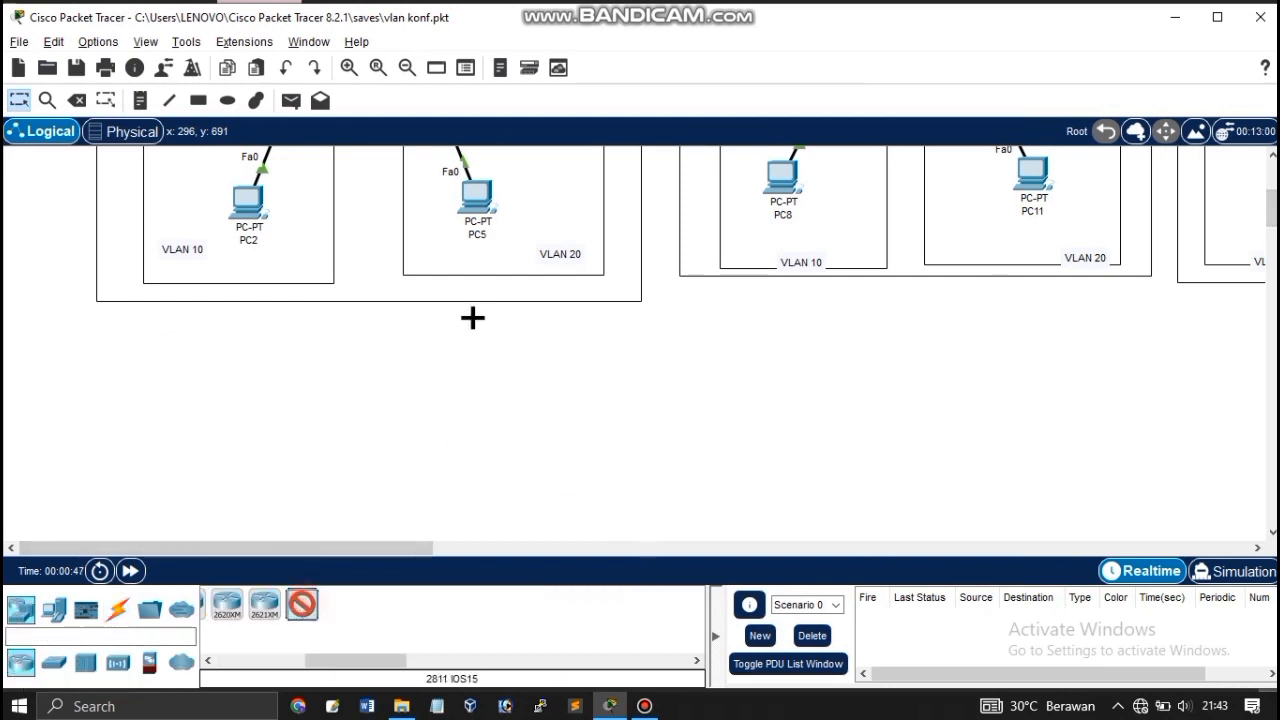
click(361, 383)
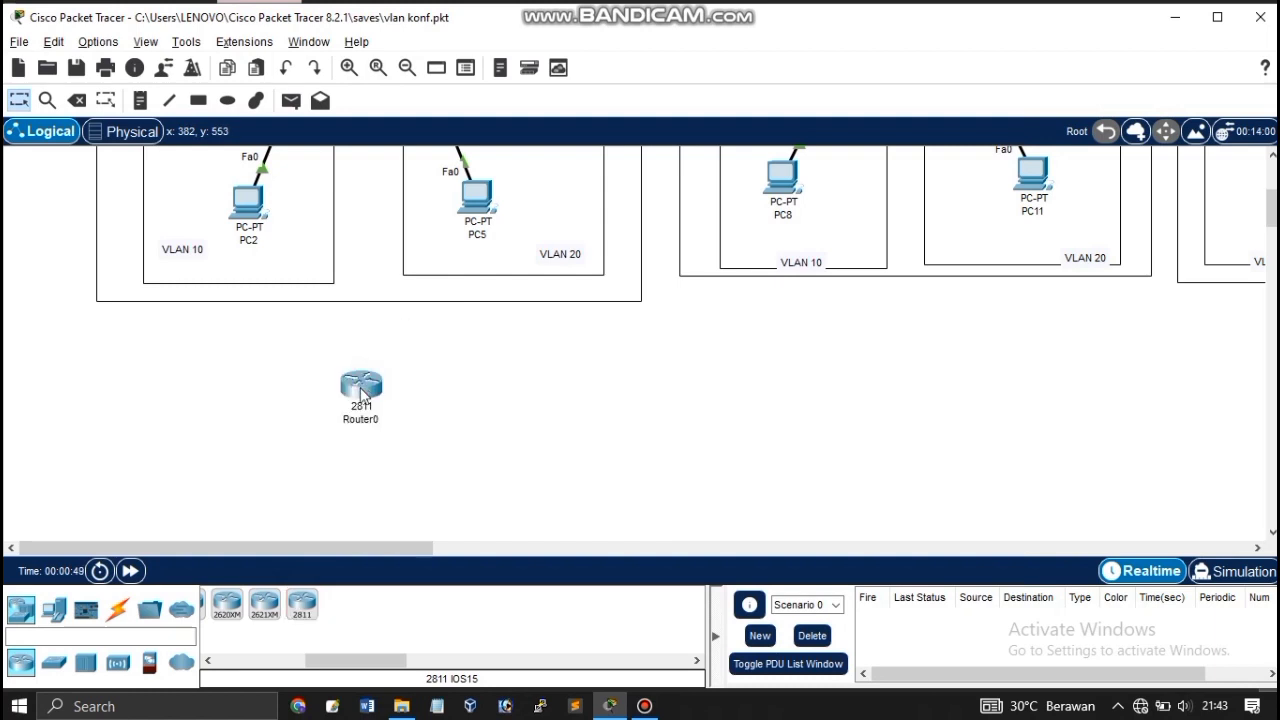
Connect the new 2811 router to the first switch, with the connection type chosen automatically.
click(118, 612)
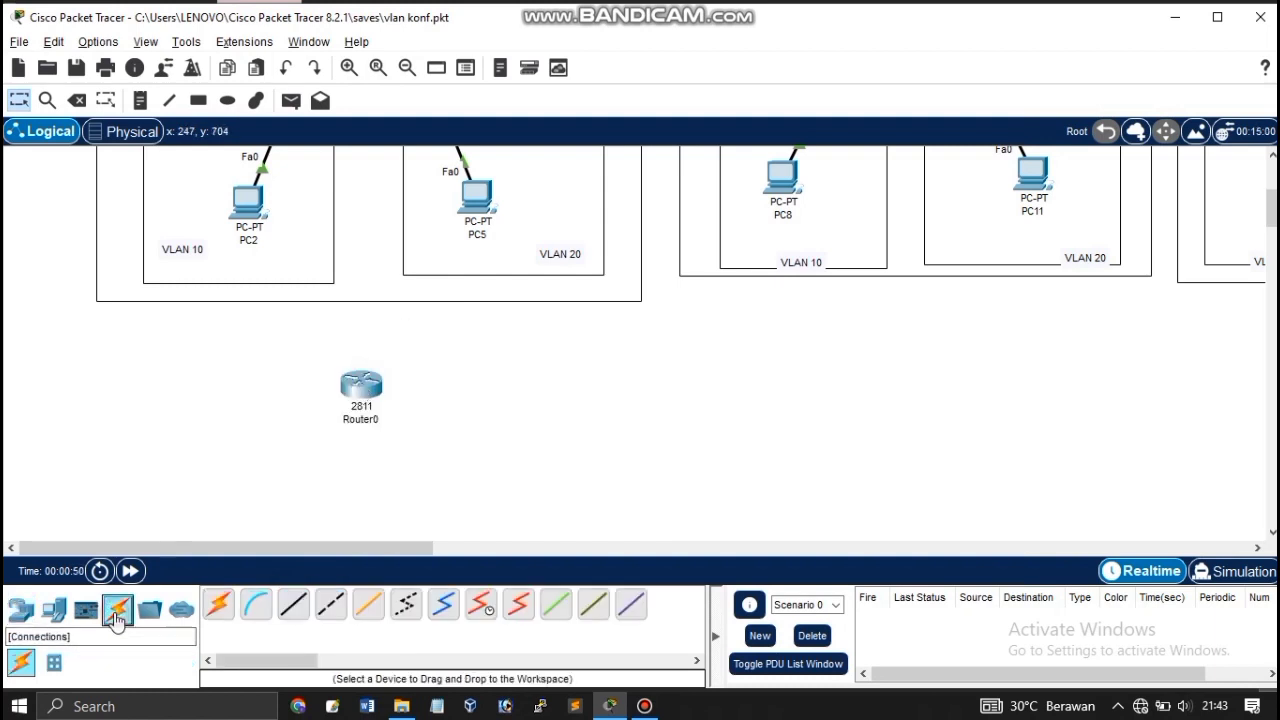
click(212, 606)
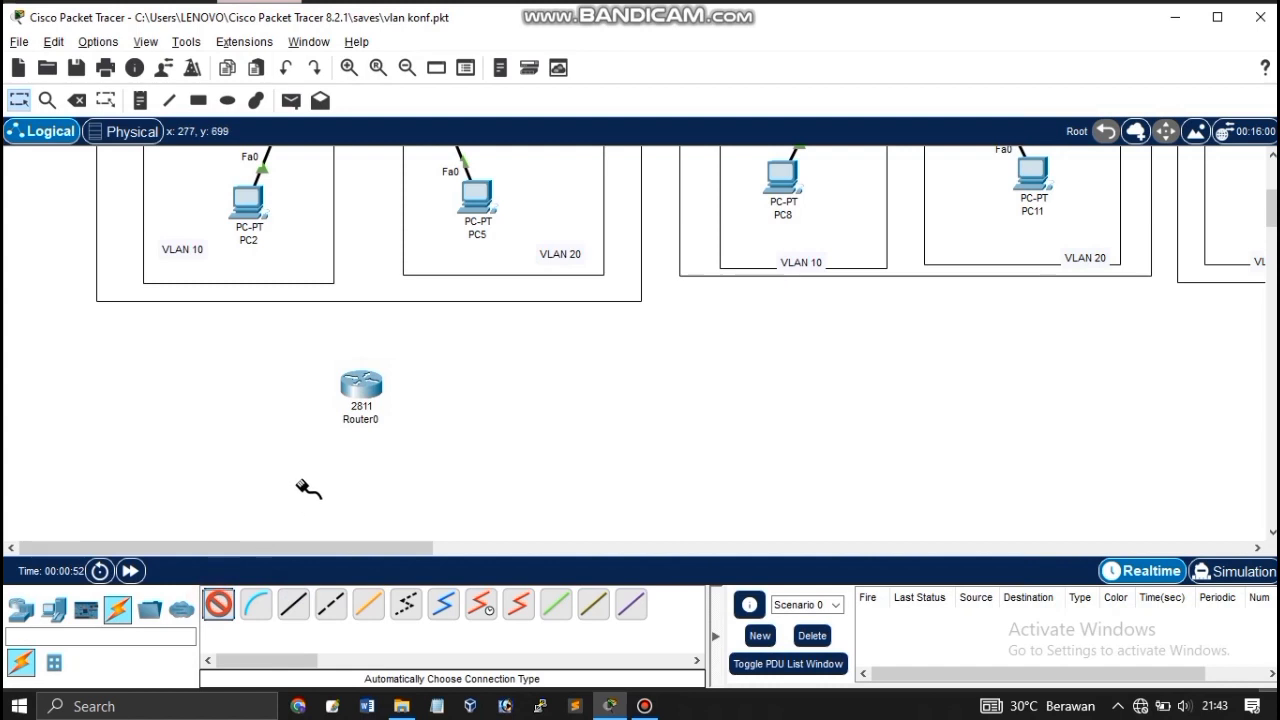
click(362, 383)
scroll(366, 386, up, 5)
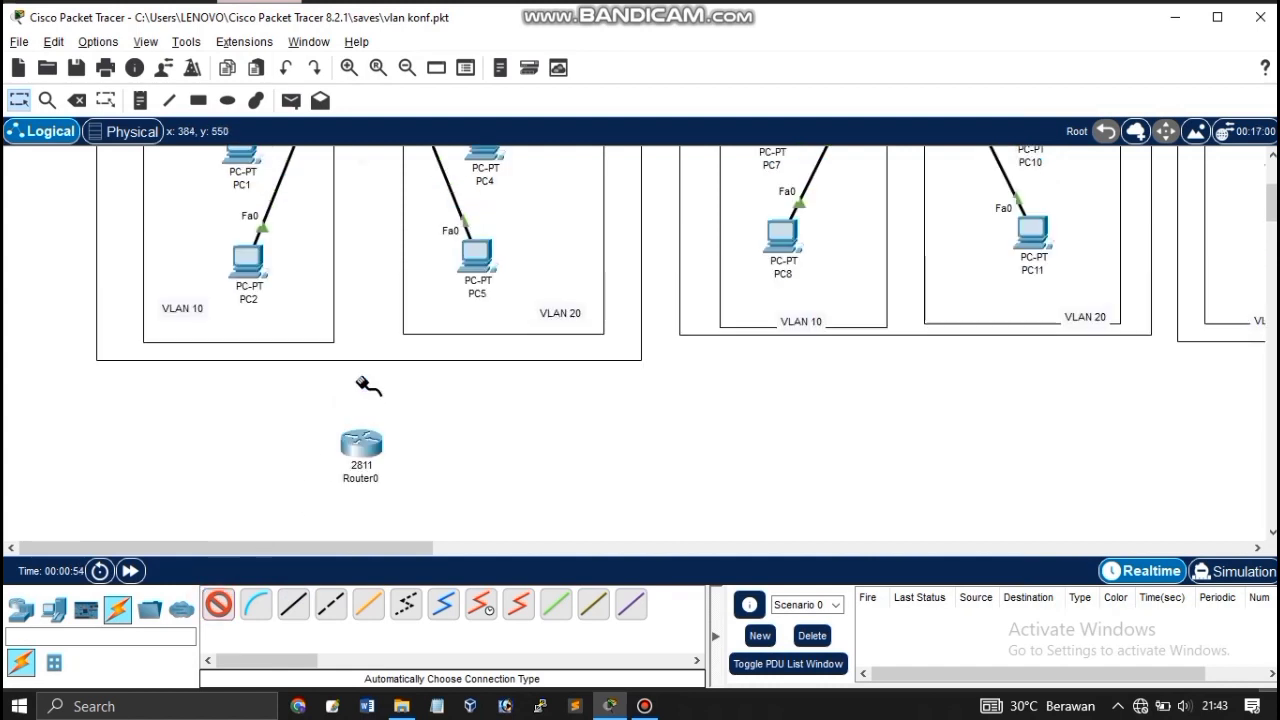
click(362, 198)
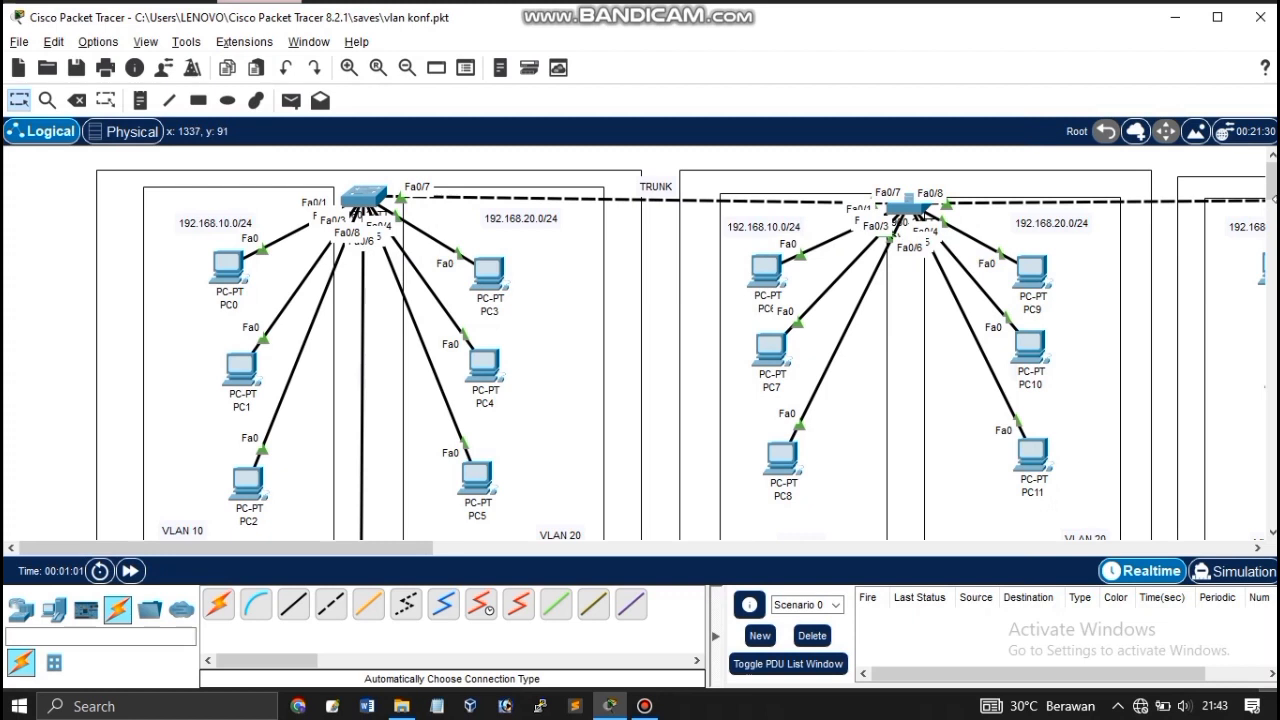
Add a text note beside Router0 reading "VLAN 1 = 192.168.1.0/24".
scroll(640, 340, down, 5)
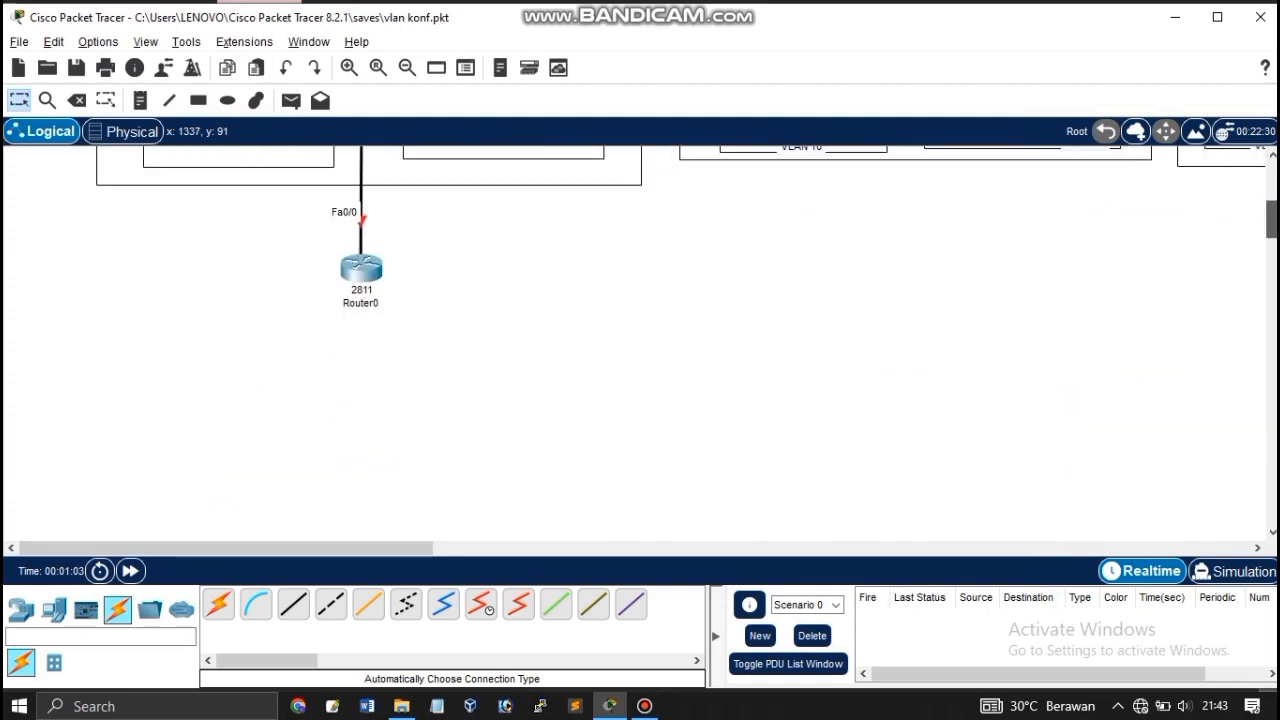
scroll(640, 340, up, 3)
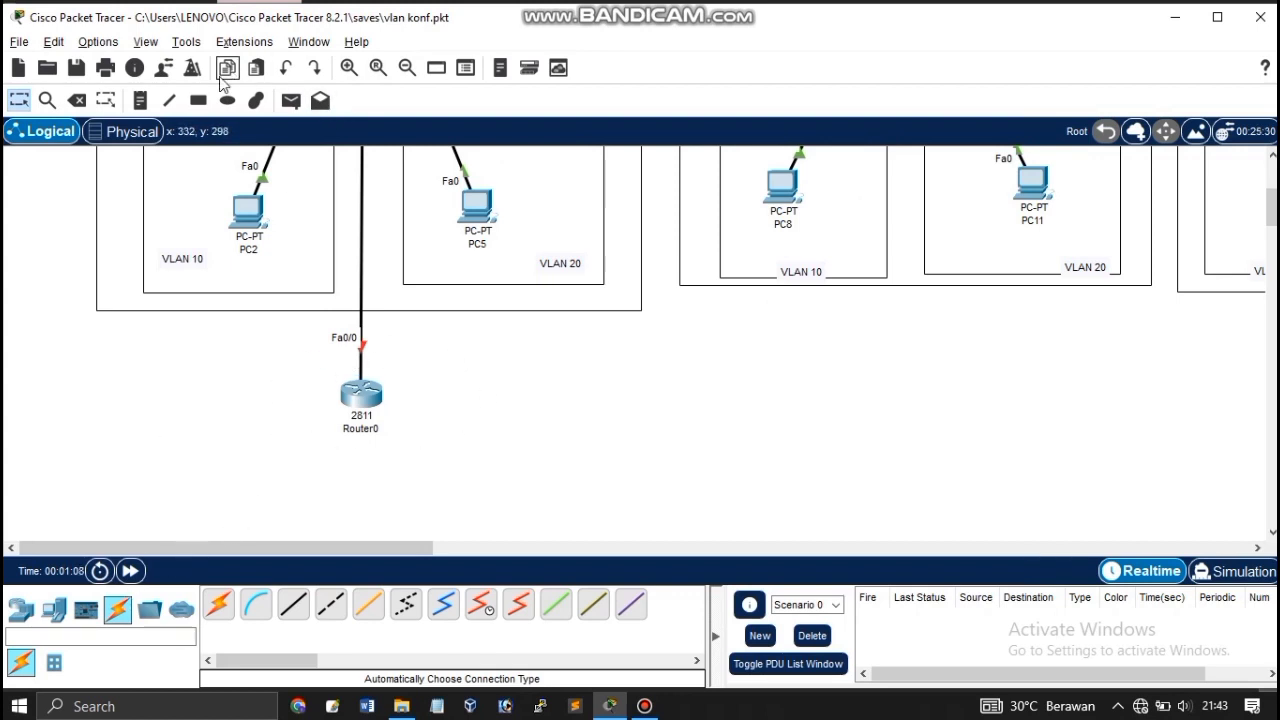
click(143, 99)
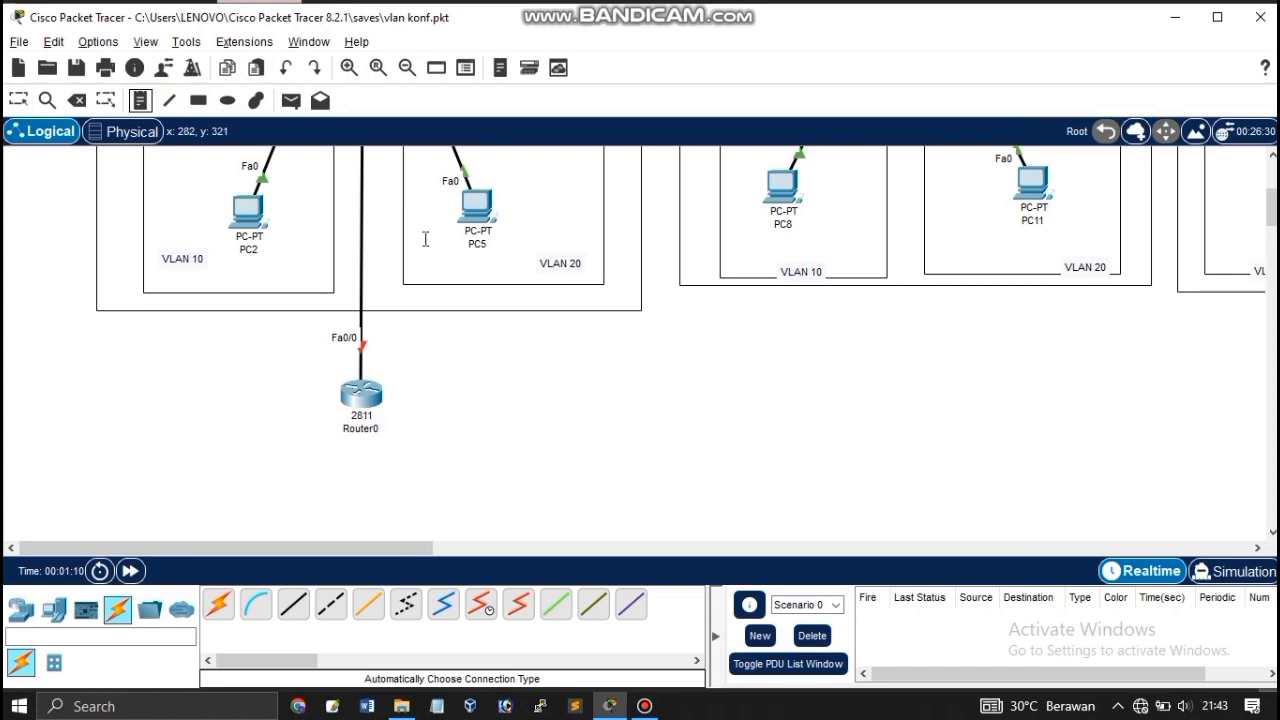
click(431, 352)
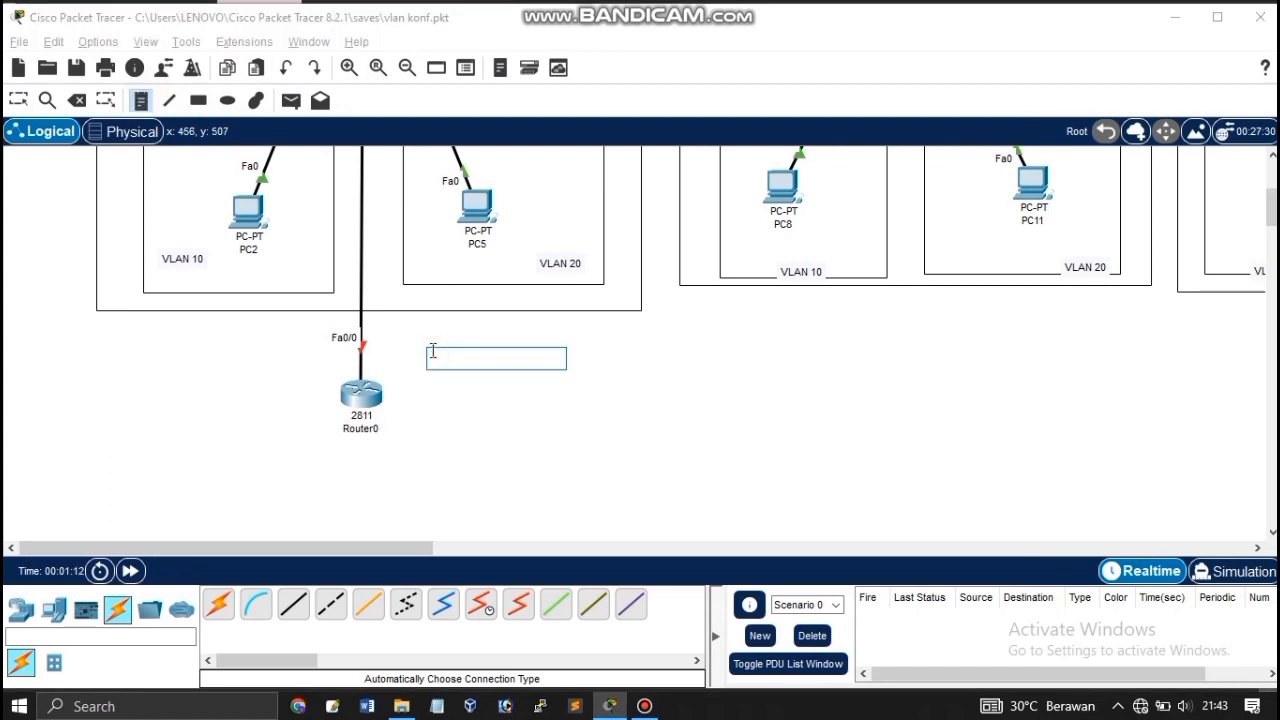
text(V)
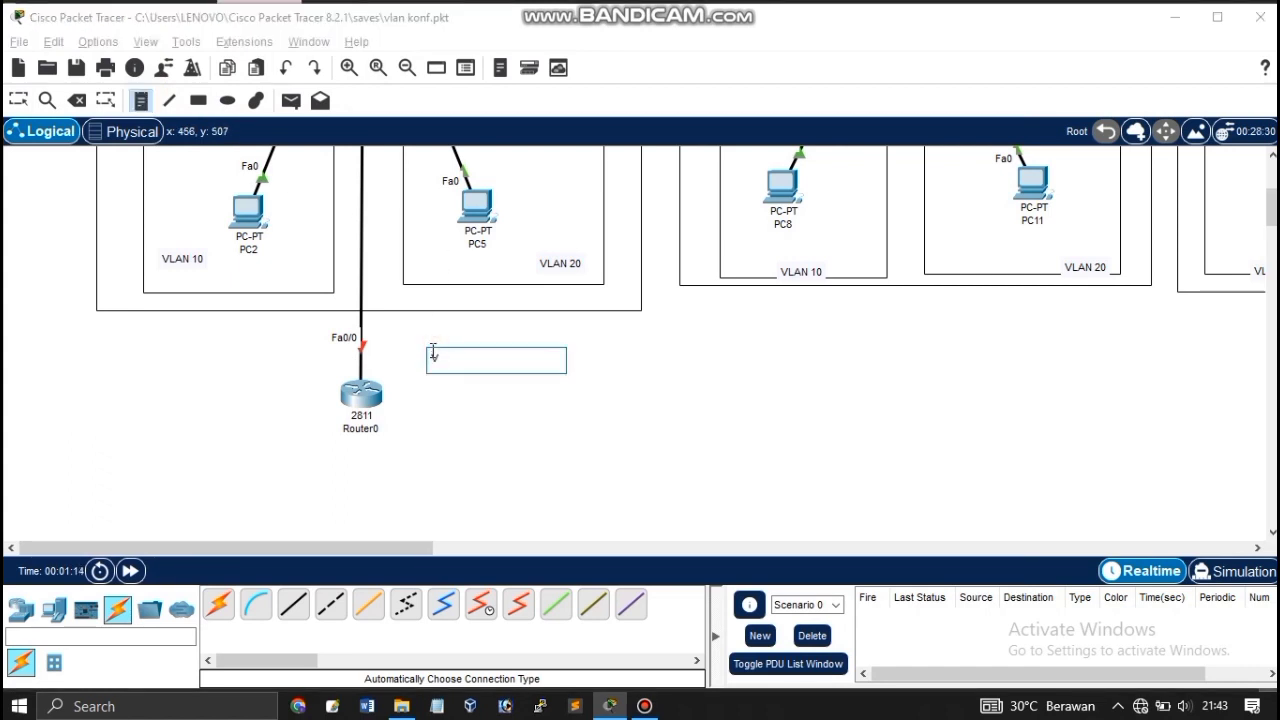
text(LAN)
text( 1 -)
text(= 19)
text(2.168.1.0)
text(/24)
Add the lines "VLAN 10 = 192.168.10.0/24" and "VLAN 20 = 192.168.20.0/24" to the note and finish it.
key(Return)
text(VLAN 1)
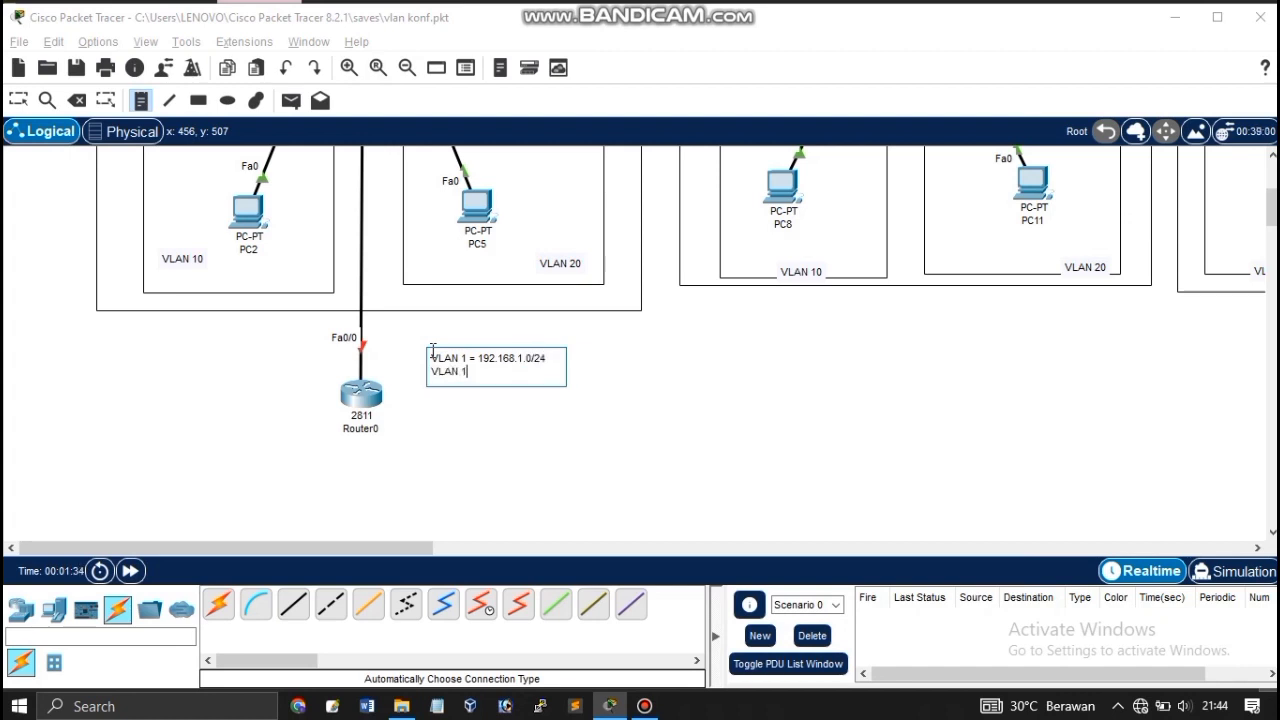
text(0 = 192.168.10.0/24)
key(Return)
text(VLAN )
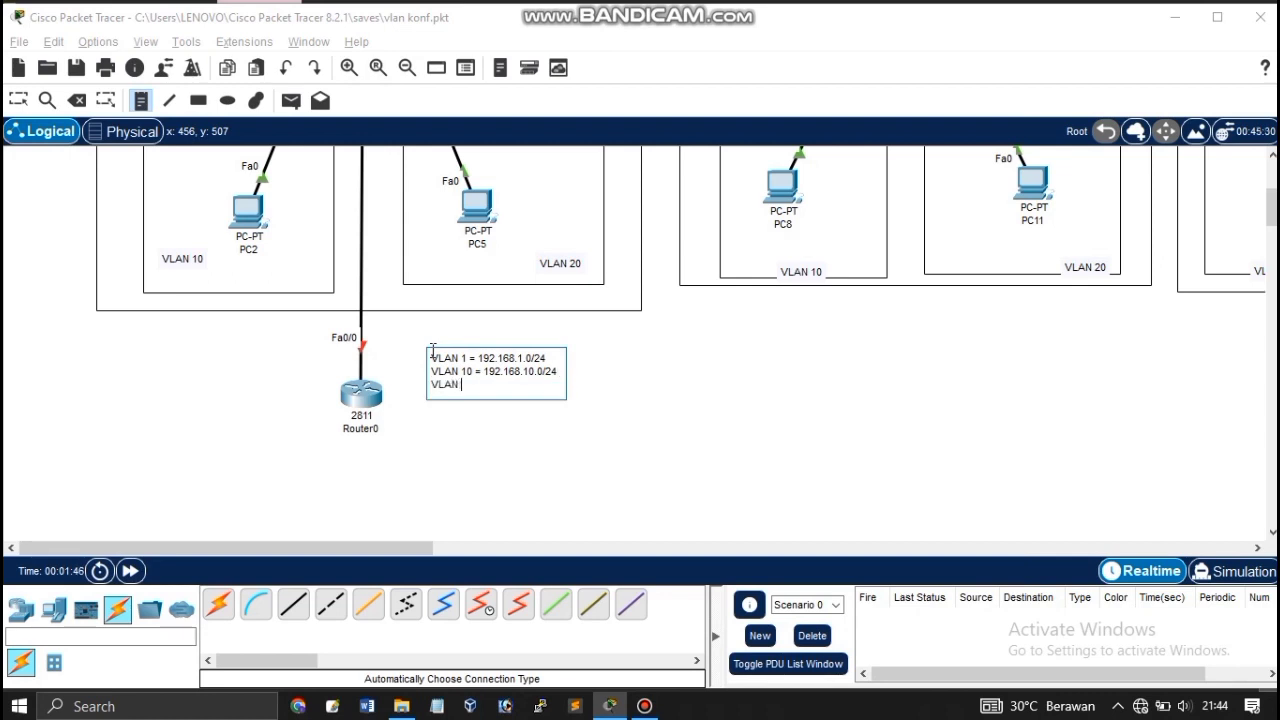
text(20 = 192.168.20.0/24)
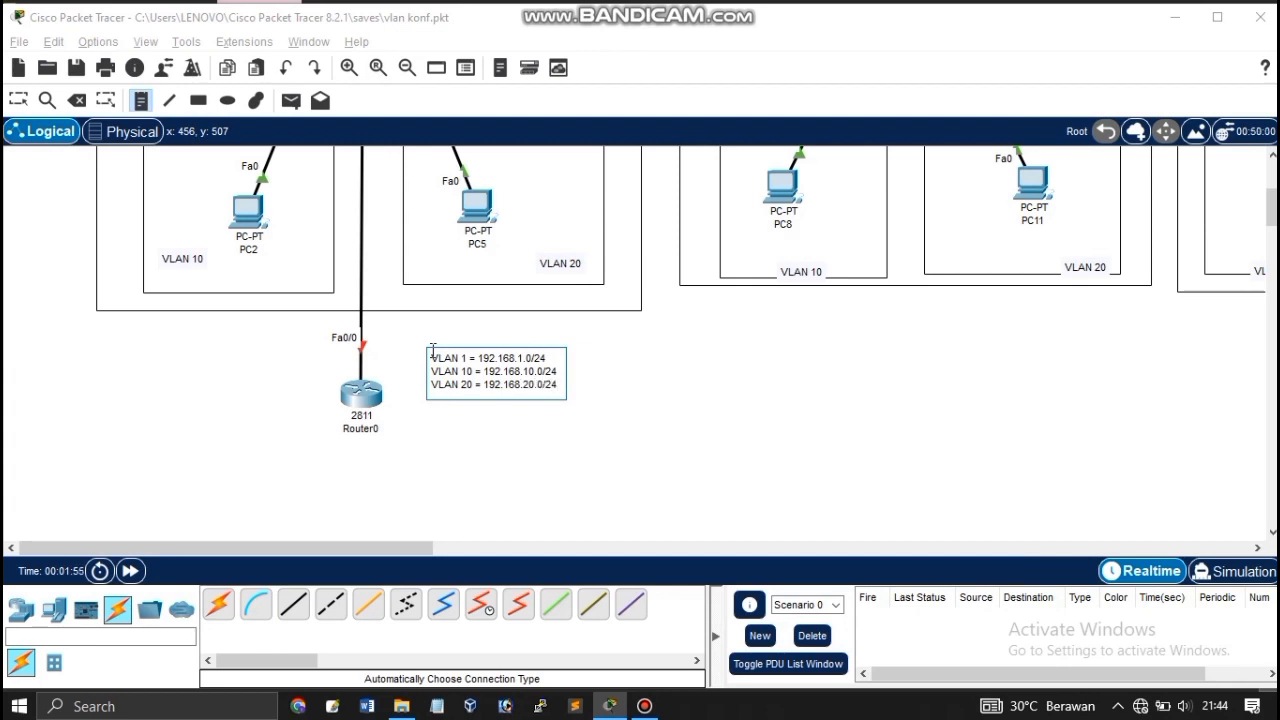
click(18, 100)
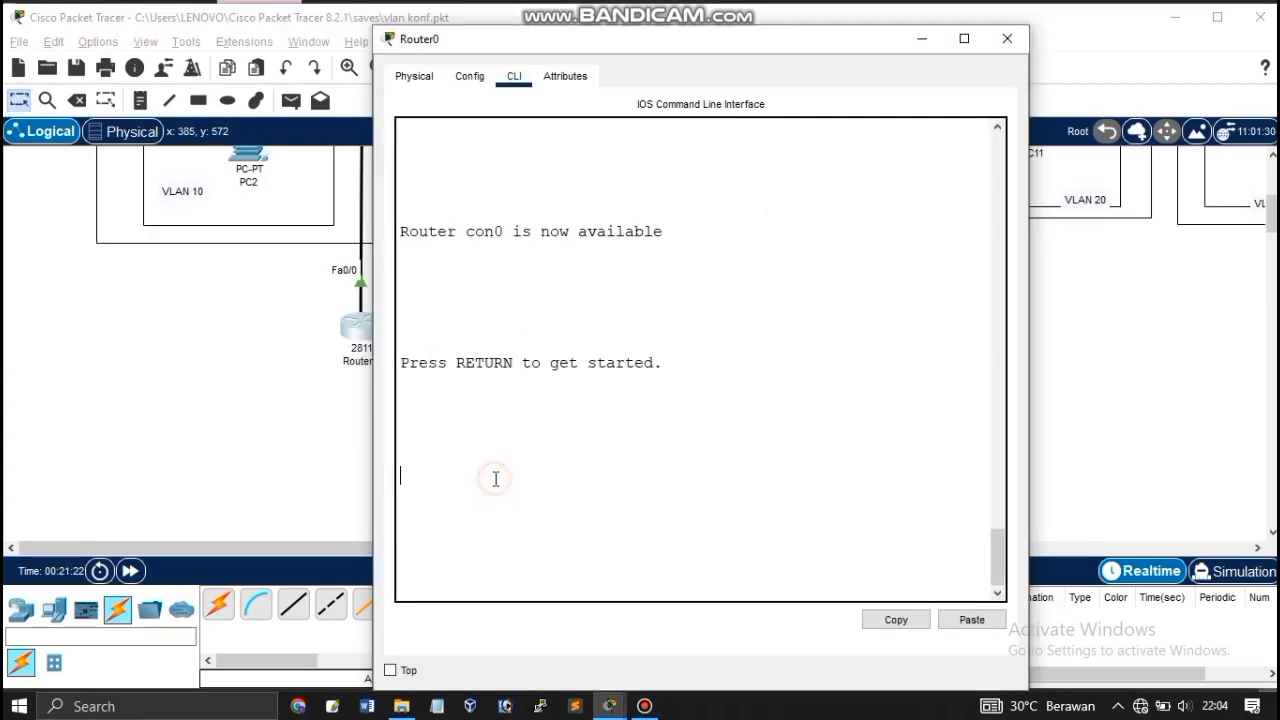
Enter privileged mode and global configuration mode on Router0 with "en" and "conf t".
key(Return)
key(Return)
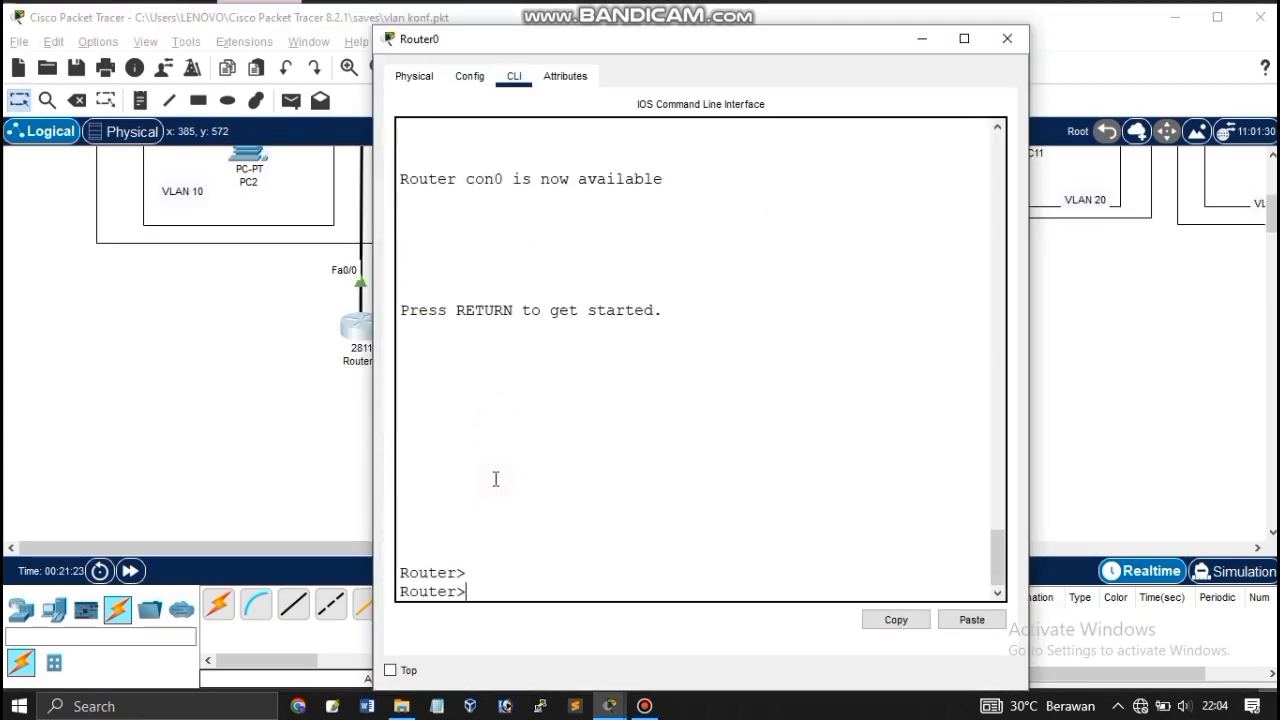
text(en)
key(Return)
text(conf t)
key(Return)
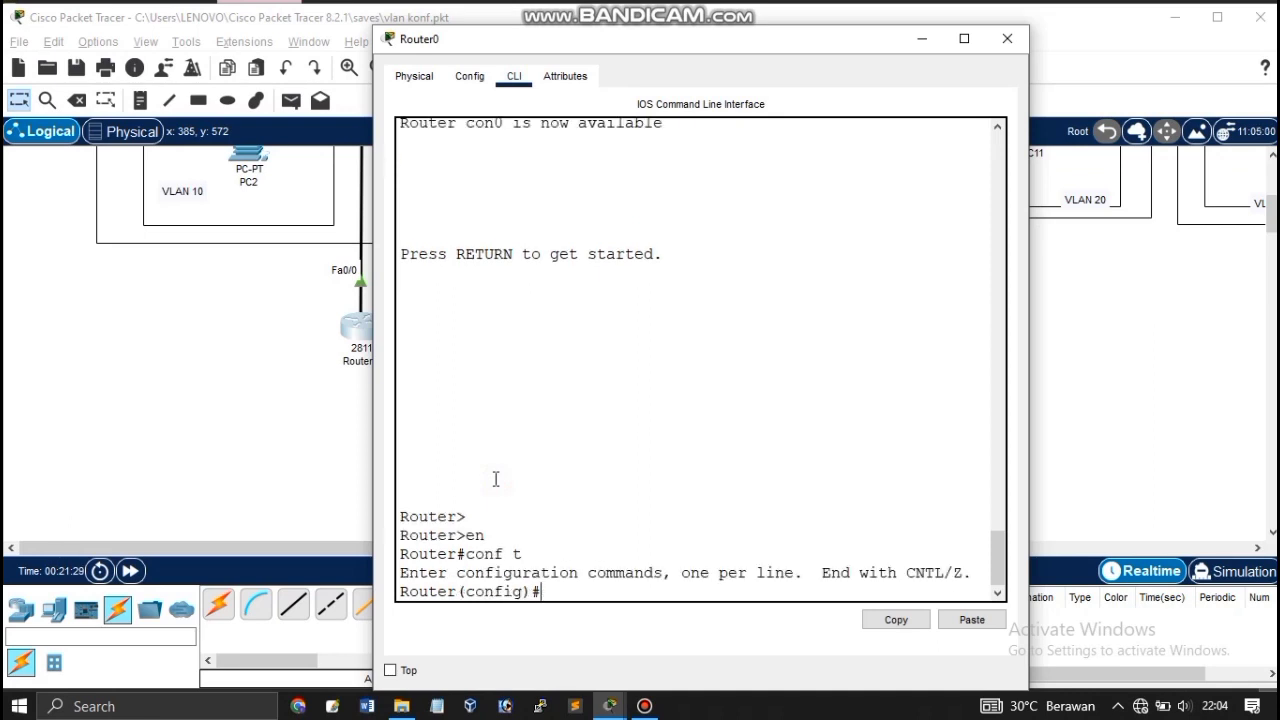
Enable Router0's interface fa0/0 with "no shutdown", keeping the router's cable visible beside the CLI window.
drag(698, 49, 742, 52)
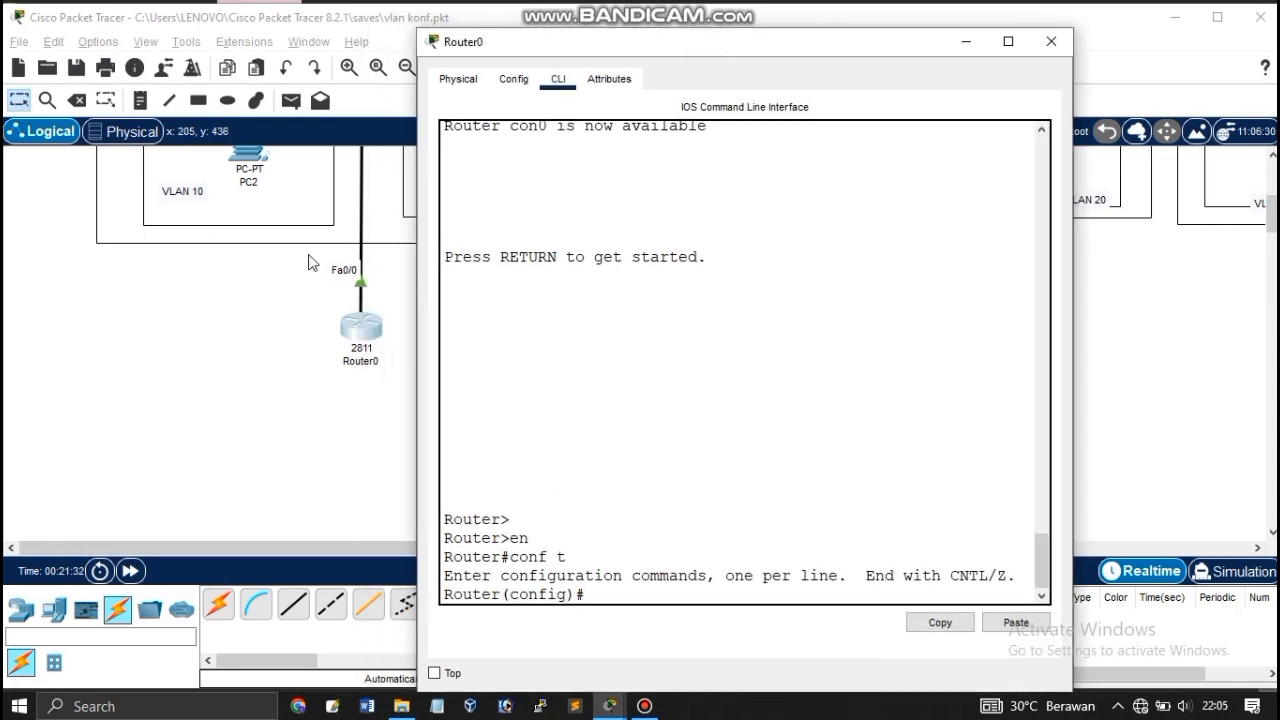
text(int fa0/0)
key(Return)
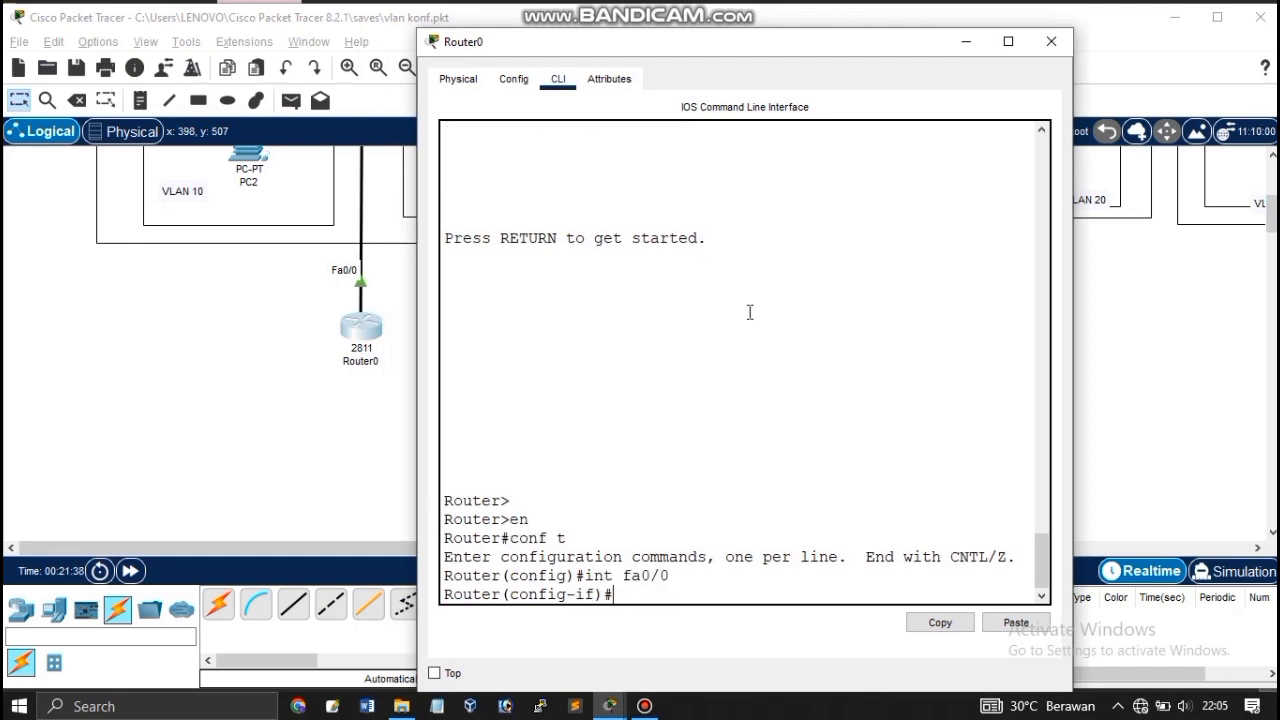
text(no shutdown)
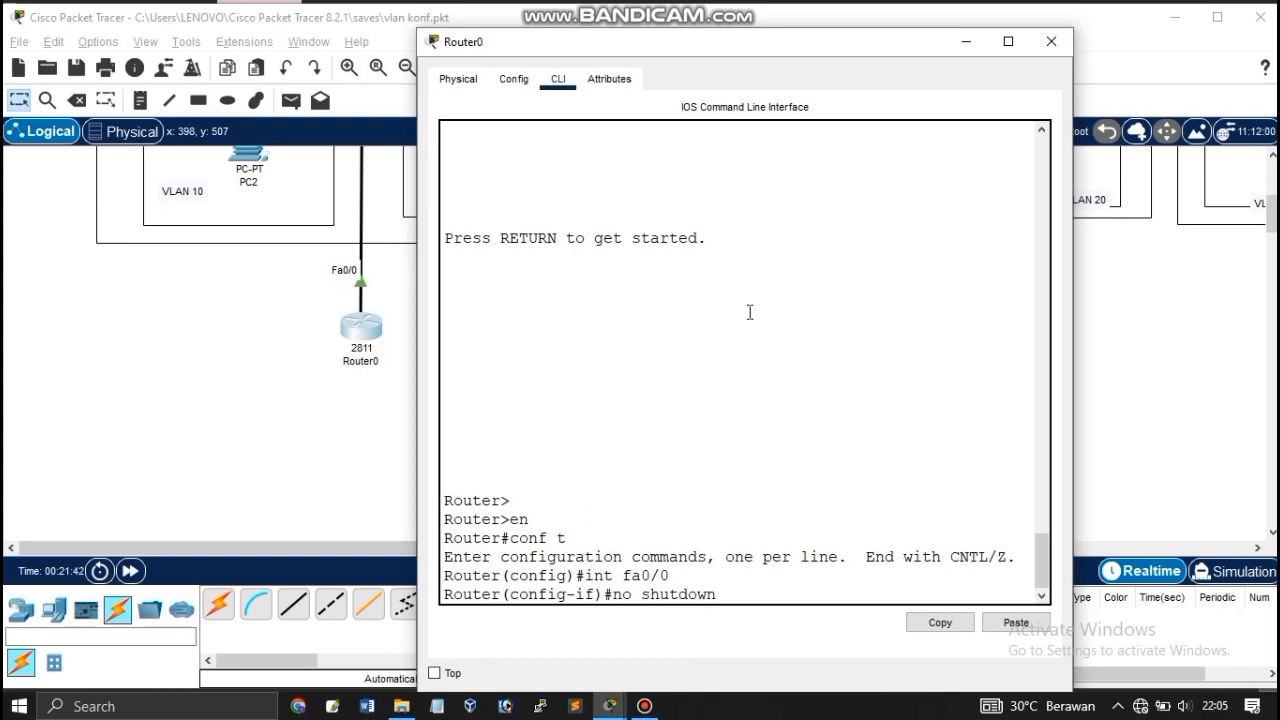
key(Return)
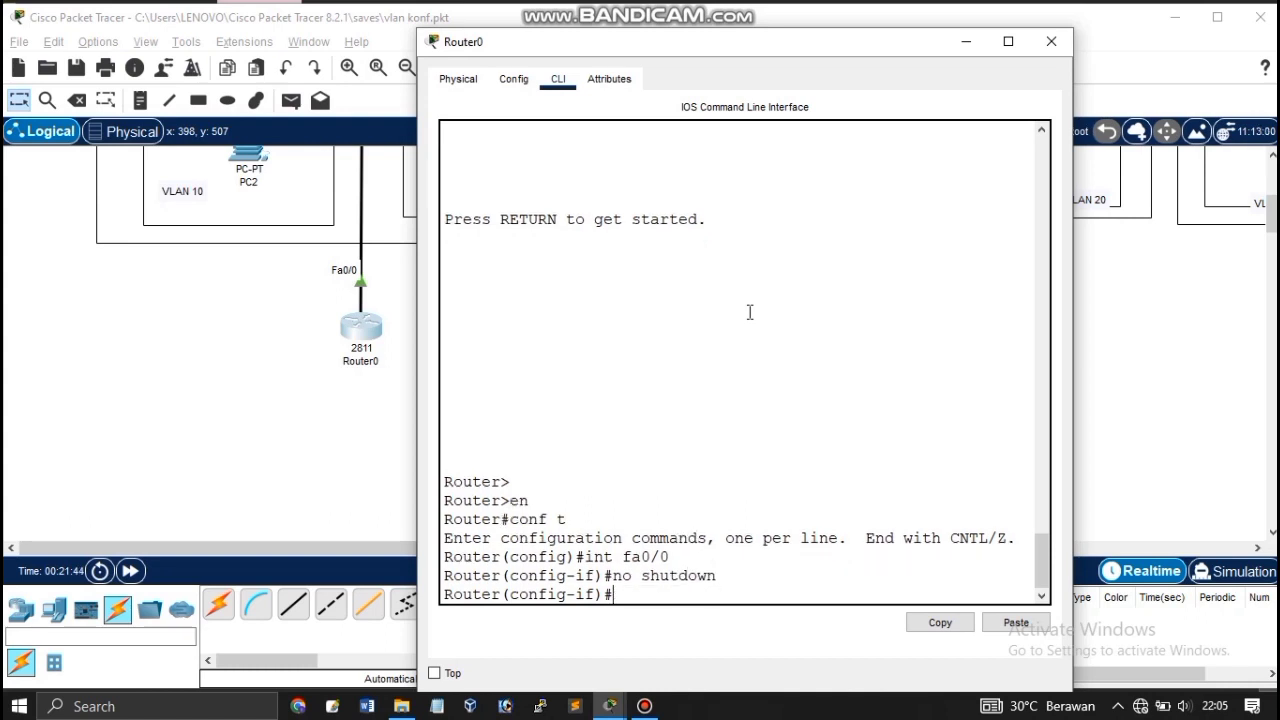
Assign IP address 192.168.1.1 with mask 255.255.255.0 to interface fa0/0.
text(ip address 192)
key(BackSpace)
key(BackSpace)
text(92.168.20)
key(BackSpace)
key(BackSpace)
text(1.1 255.255.255.0)
key(Return)
Run "do show ip int brief" and check the address assigned to FastEthernet0/0.
text(do show ip int brief)
key(Return)
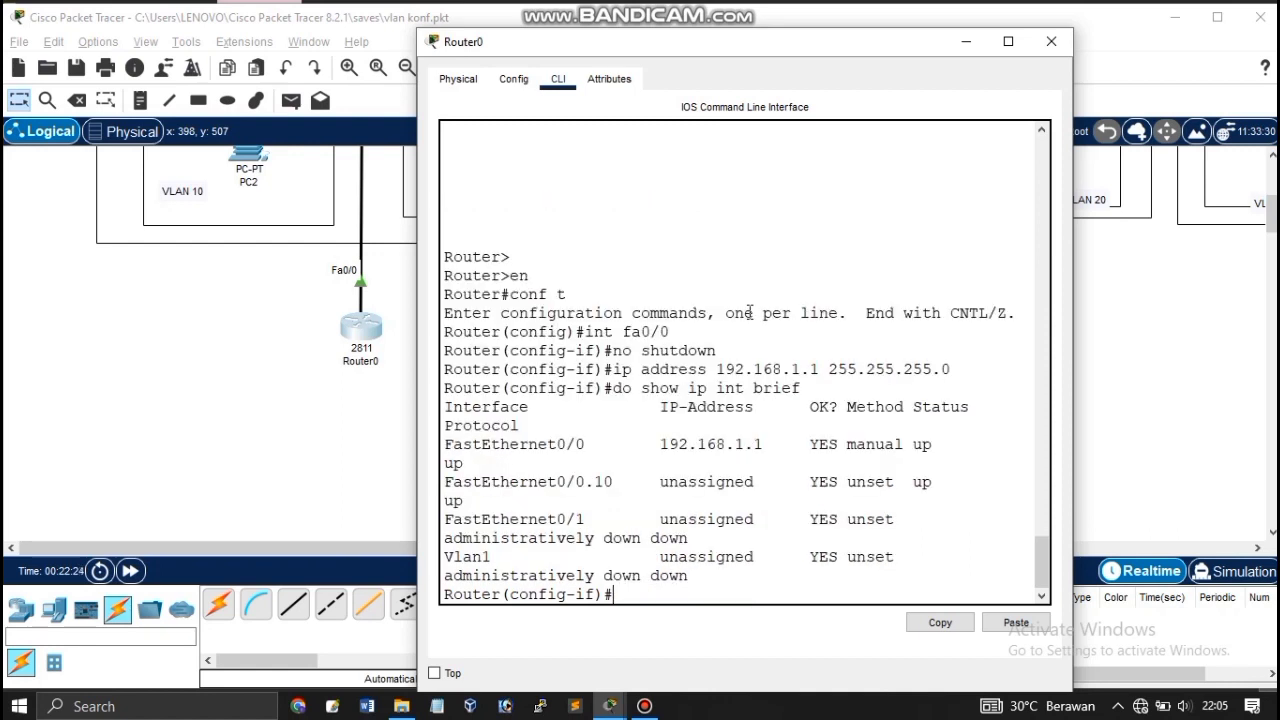
drag(663, 444, 803, 446)
click(631, 597)
Review the VLAN topology, then leave fa0/0 configuration in Router0's CLI and enter subinterface fa0/0.10.
drag(1272, 207, 1272, 178)
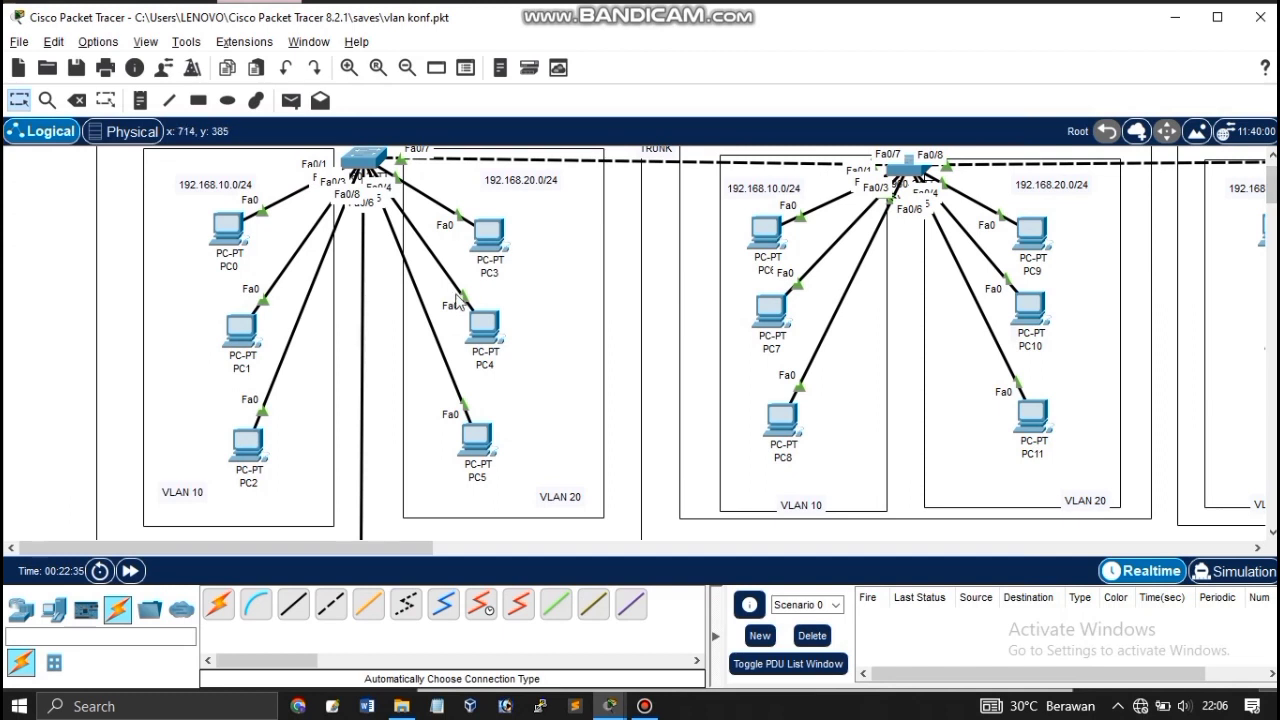
scroll(555, 245, down, 5)
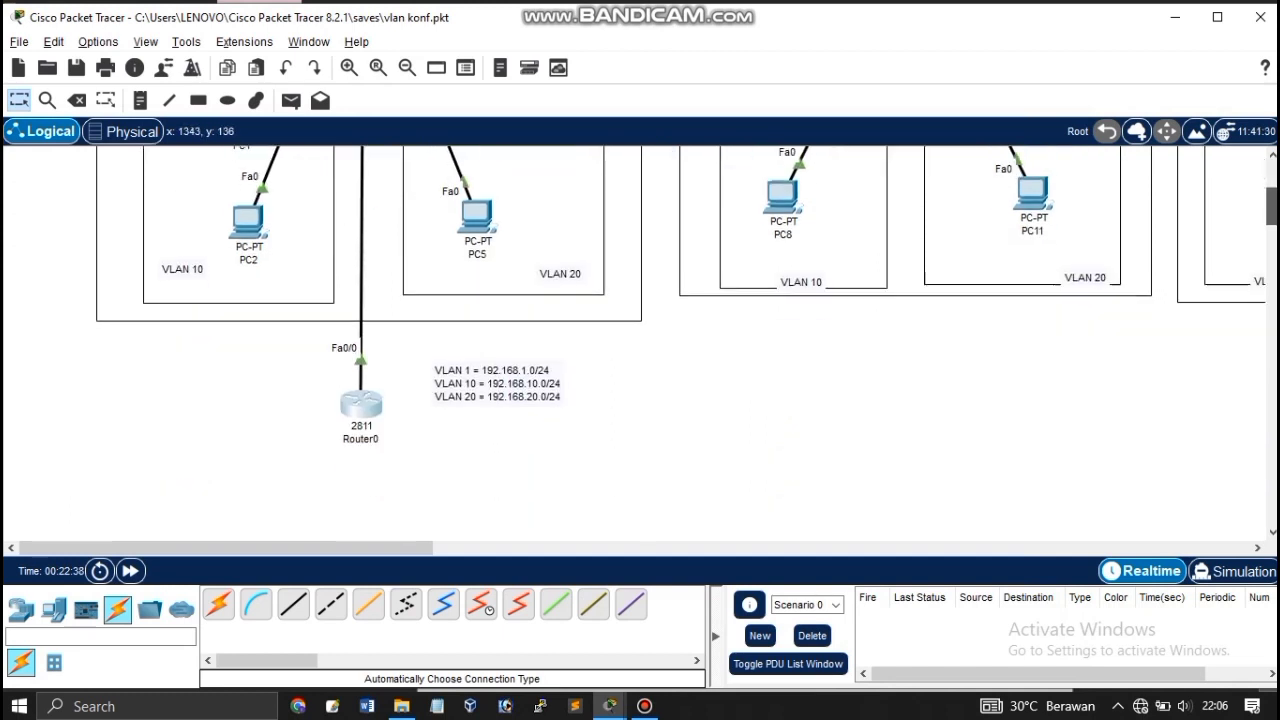
click(358, 368)
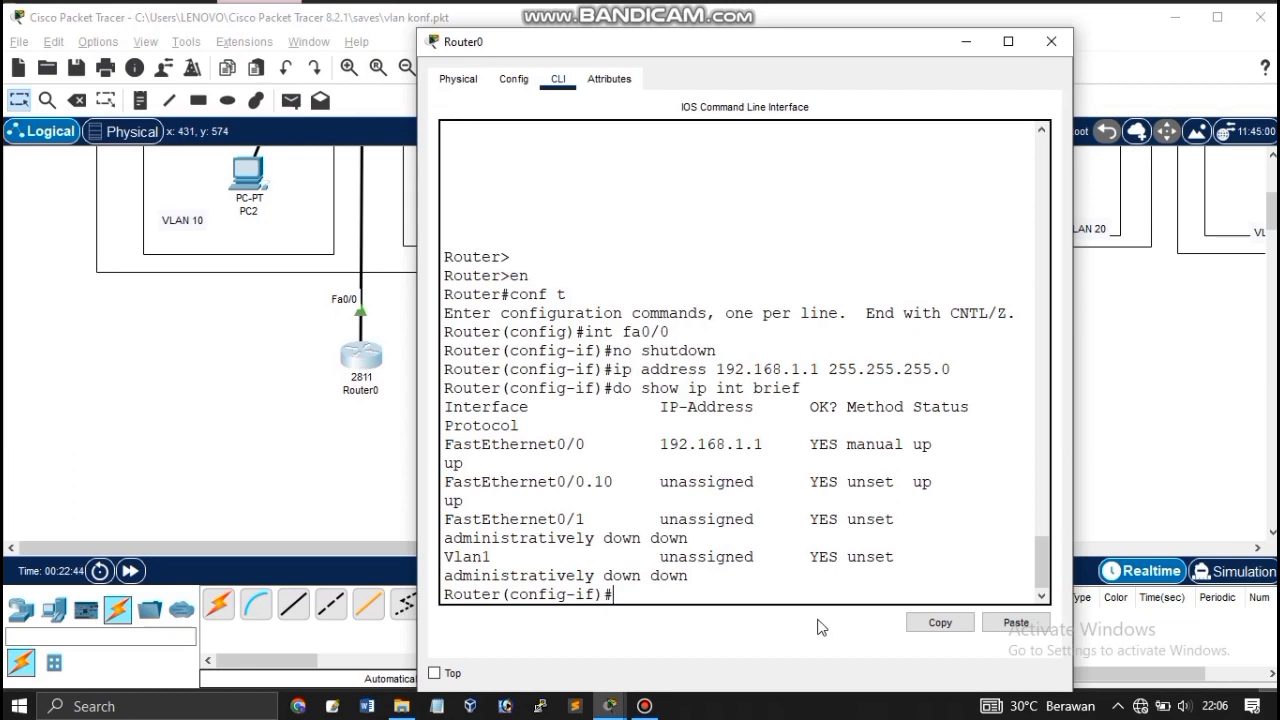
text(ex)
key(Return)
text(int fa0/)
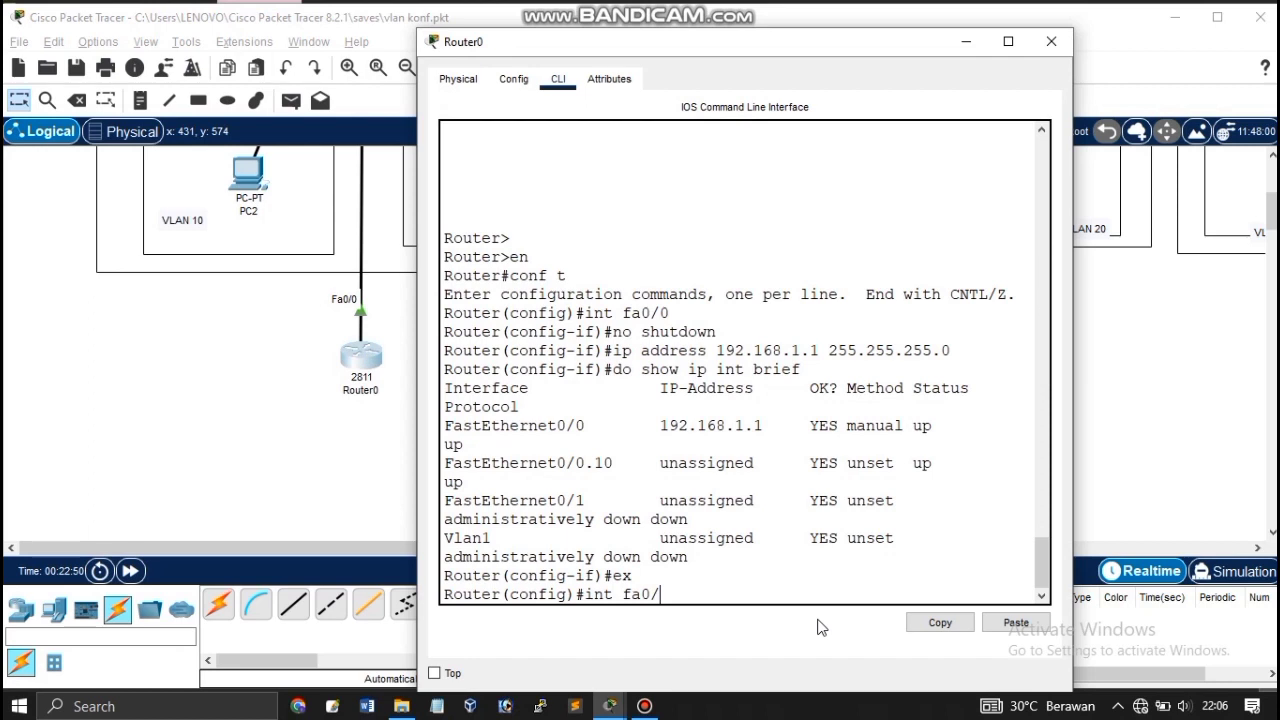
text(0.10)
key(Return)
Set the encapsulation of subinterface fa0/0.10 to dot1q with VLAN 10.
text(er(config-subif)#e)
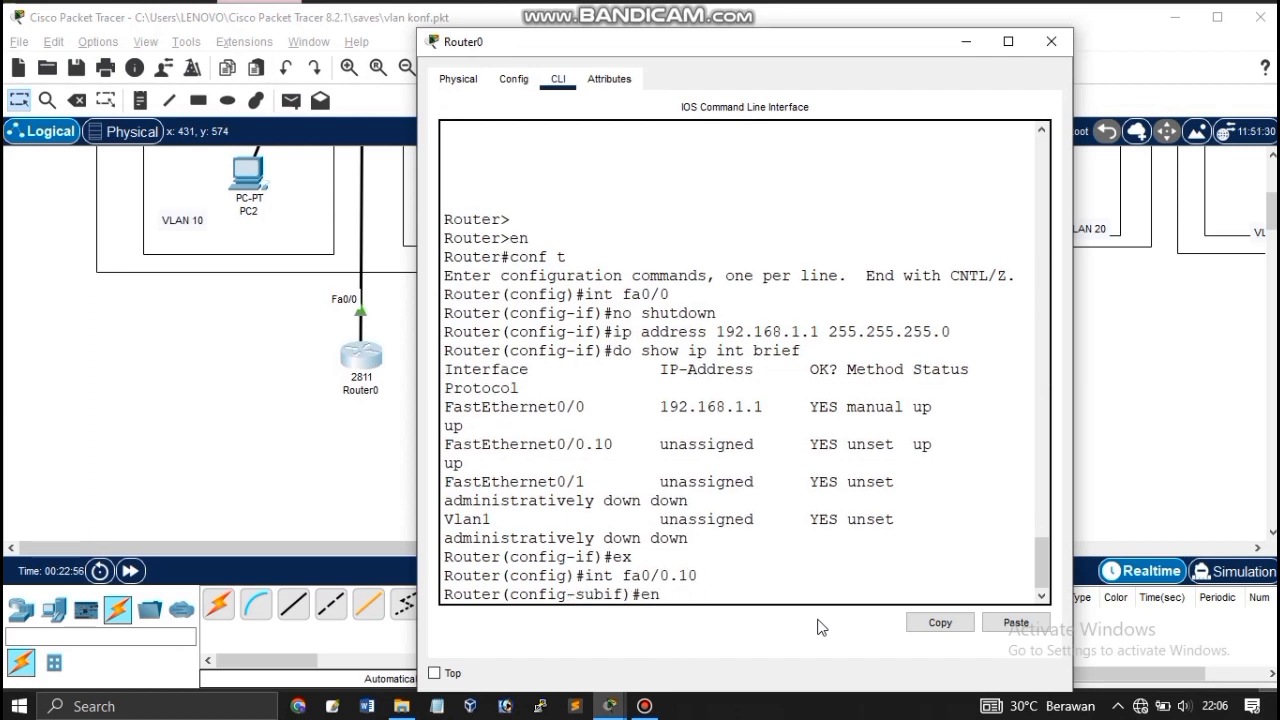
text(n)
key(Tab)
text(dot1)
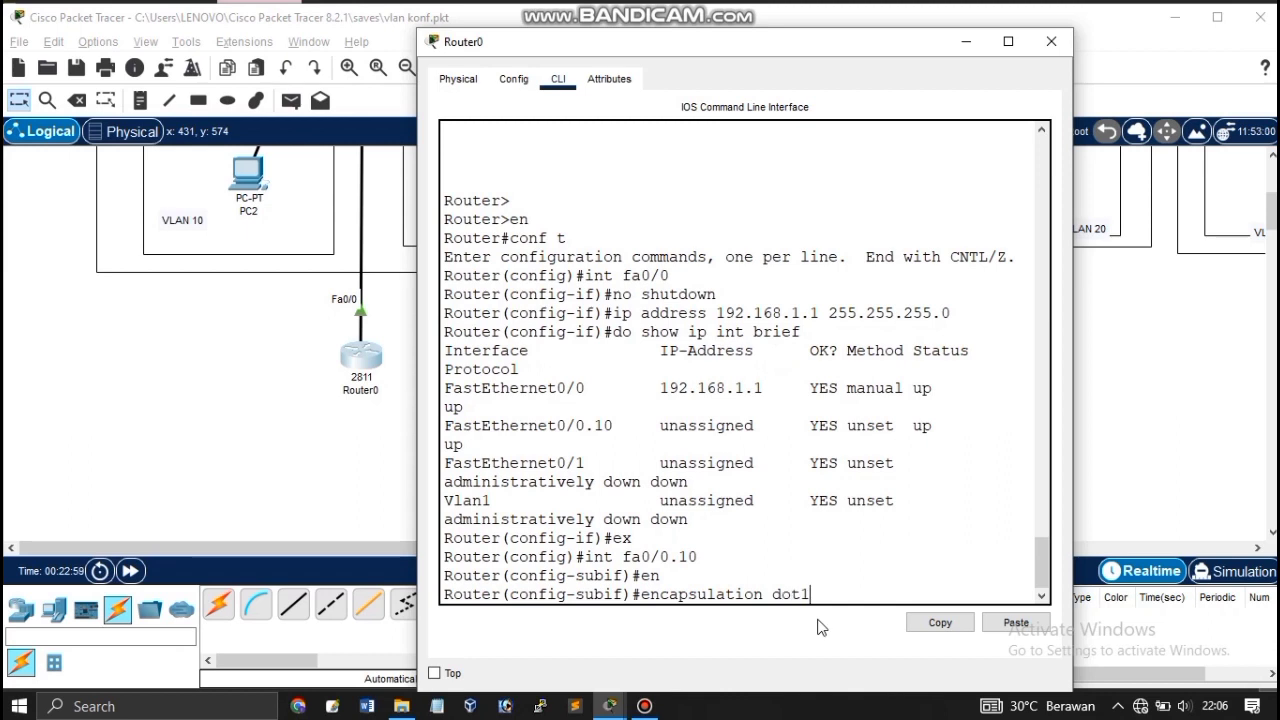
text(q 10)
key(Return)
Assign IP address 192.168.10.1 with mask 255.255.255.0 to subinterface fa0/0.10.
text(ip)
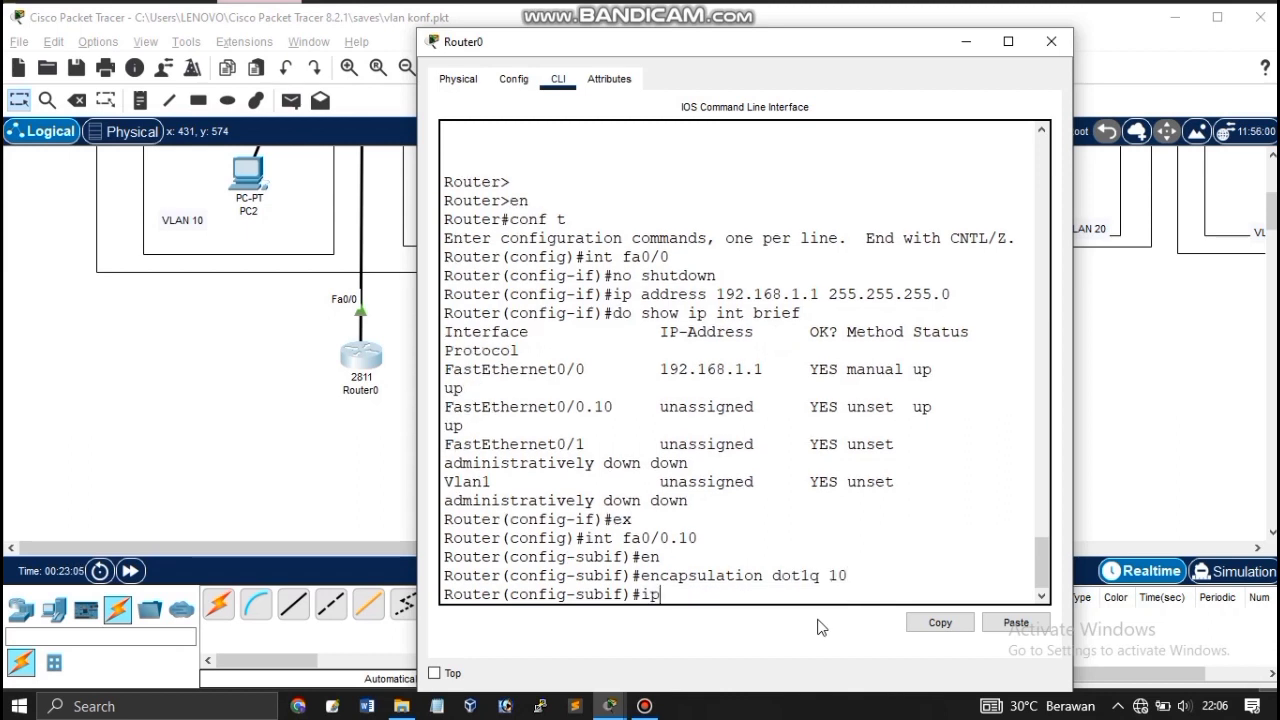
text( address 192.15)
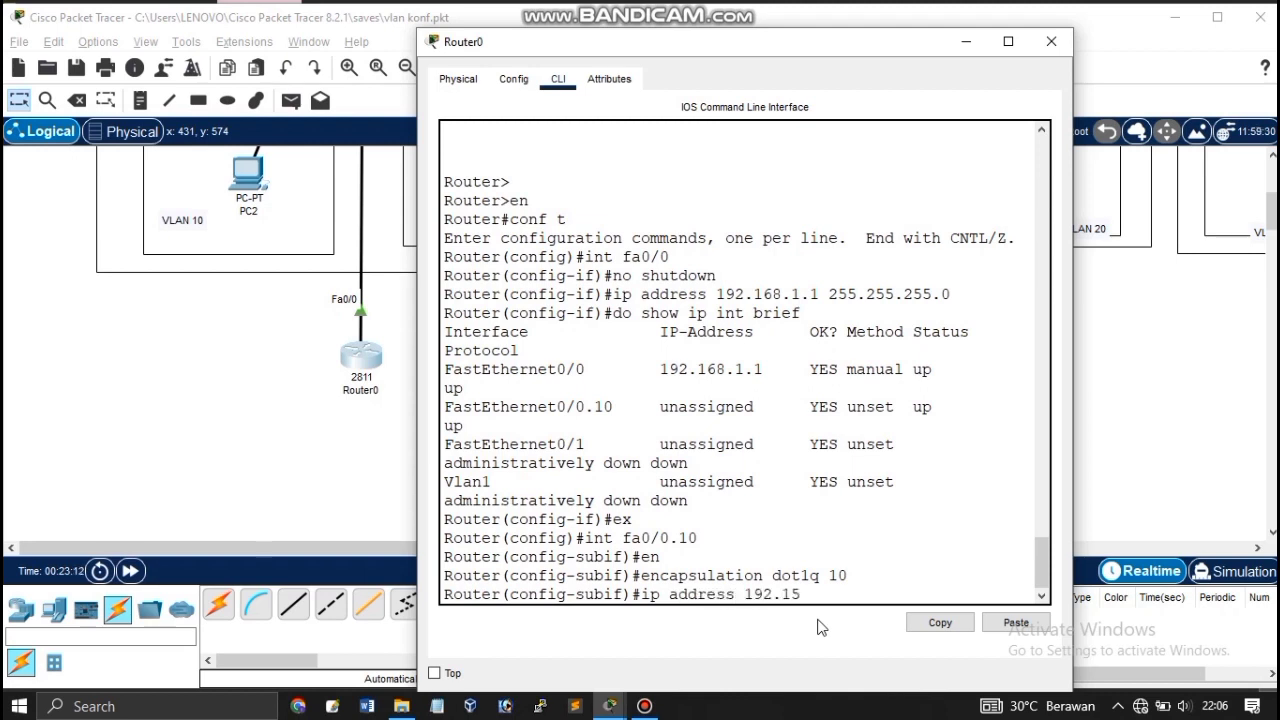
text(8.10,)
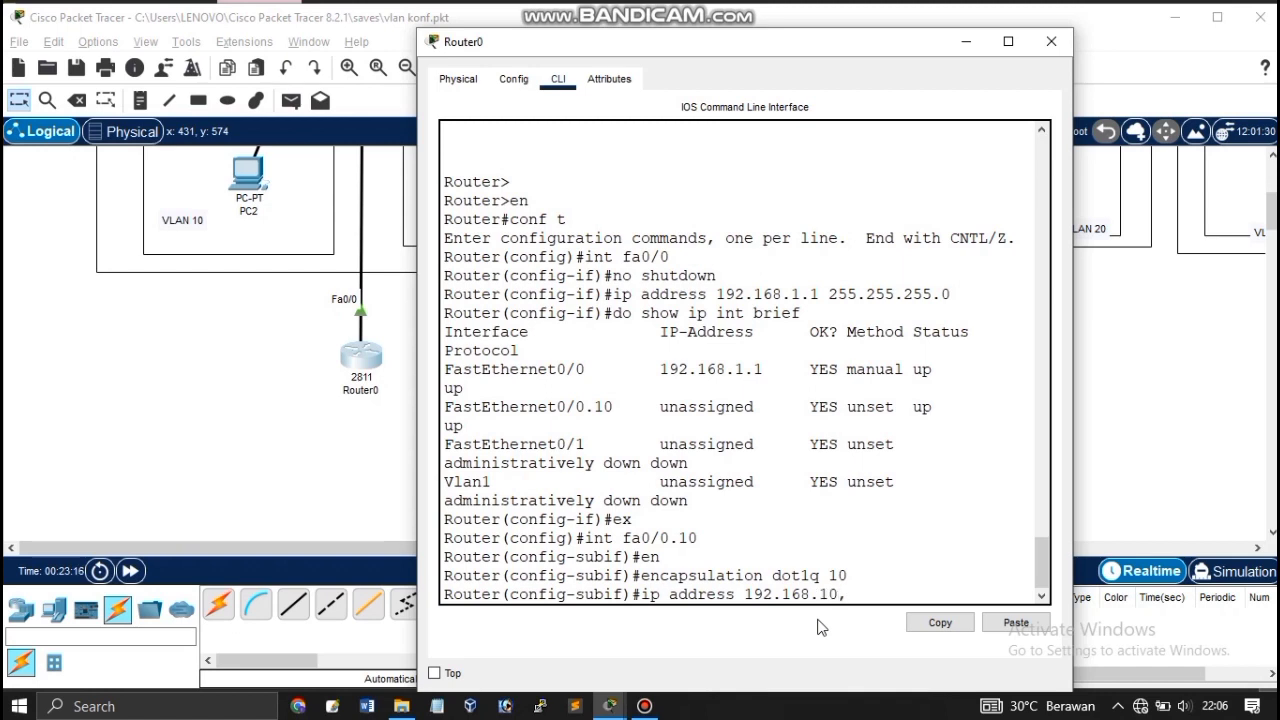
key(BackSpace)
text(.1 255.255.255.0)
key(Return)
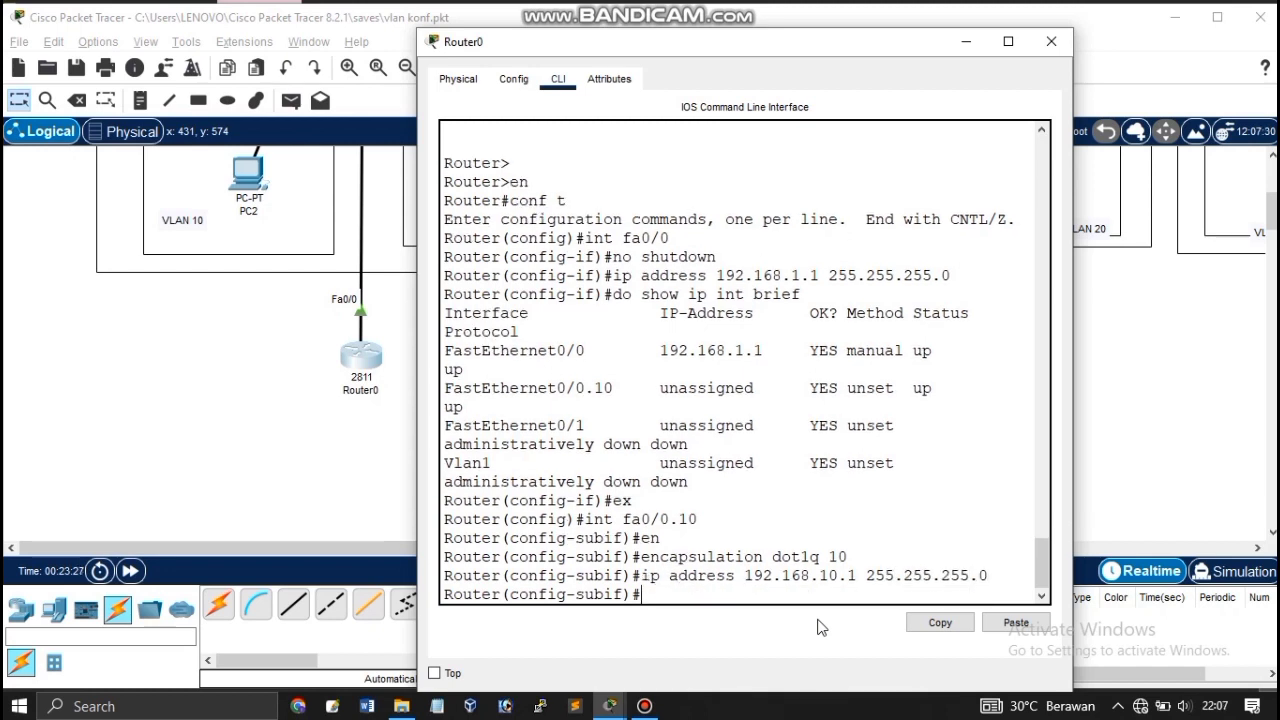
Run "do show ip int brief" again to check the address of subinterface FastEthernet0/0.10.
key(Up)
key(Up)
key(Up)
key(Up)
key(Up)
key(Up)
key(Return)
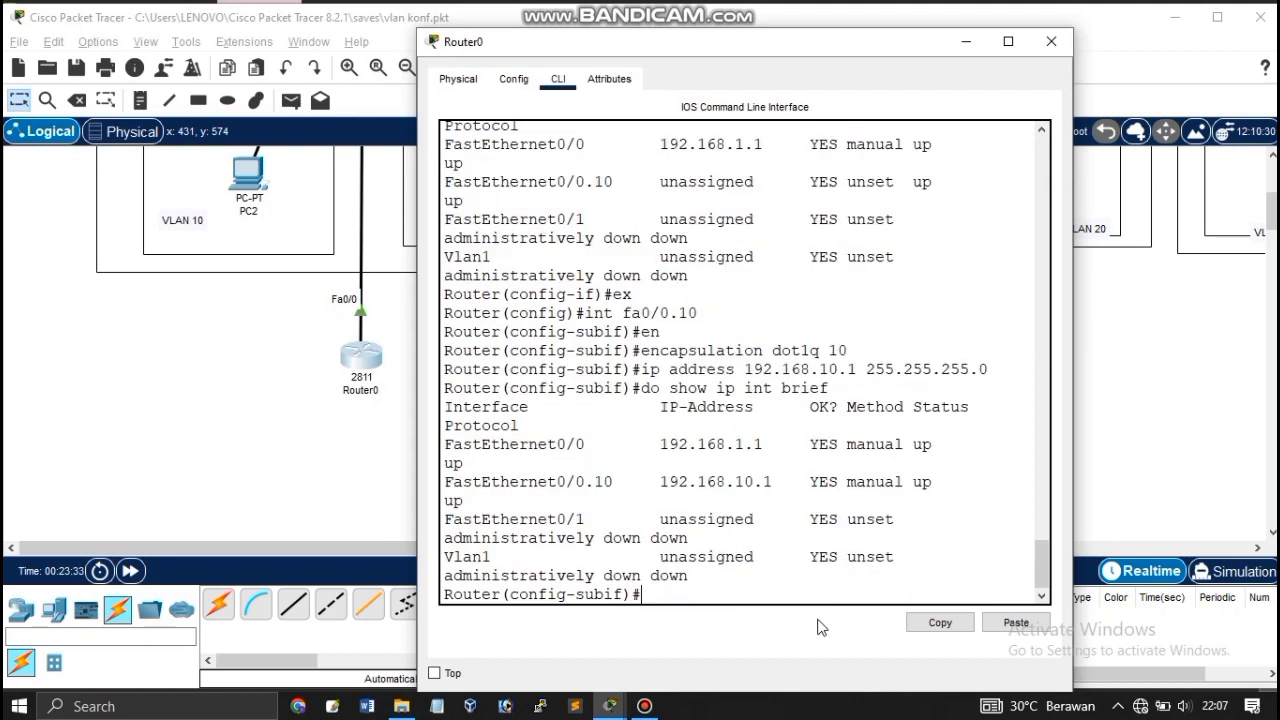
Leave subinterface fa0/0.10 on Router0 and enter configuration of subinterface fa0/0.20.
text(ex)
key(Return)
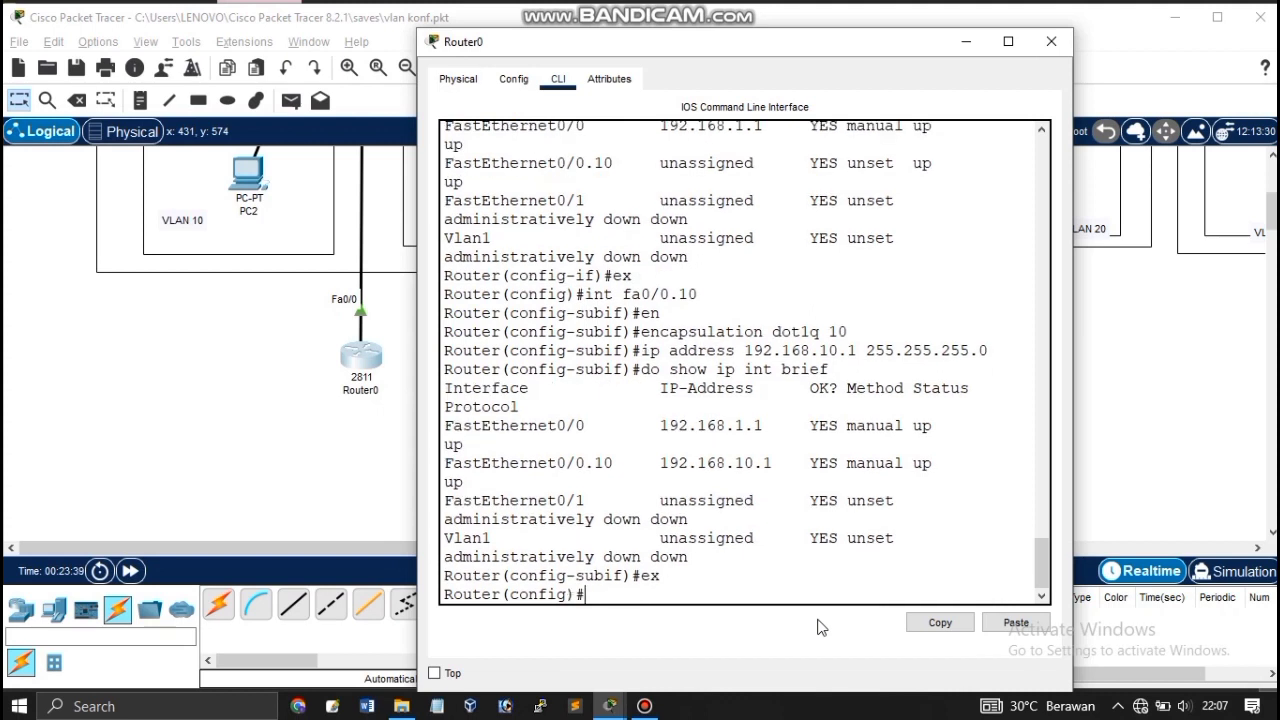
text(int fa0/9)
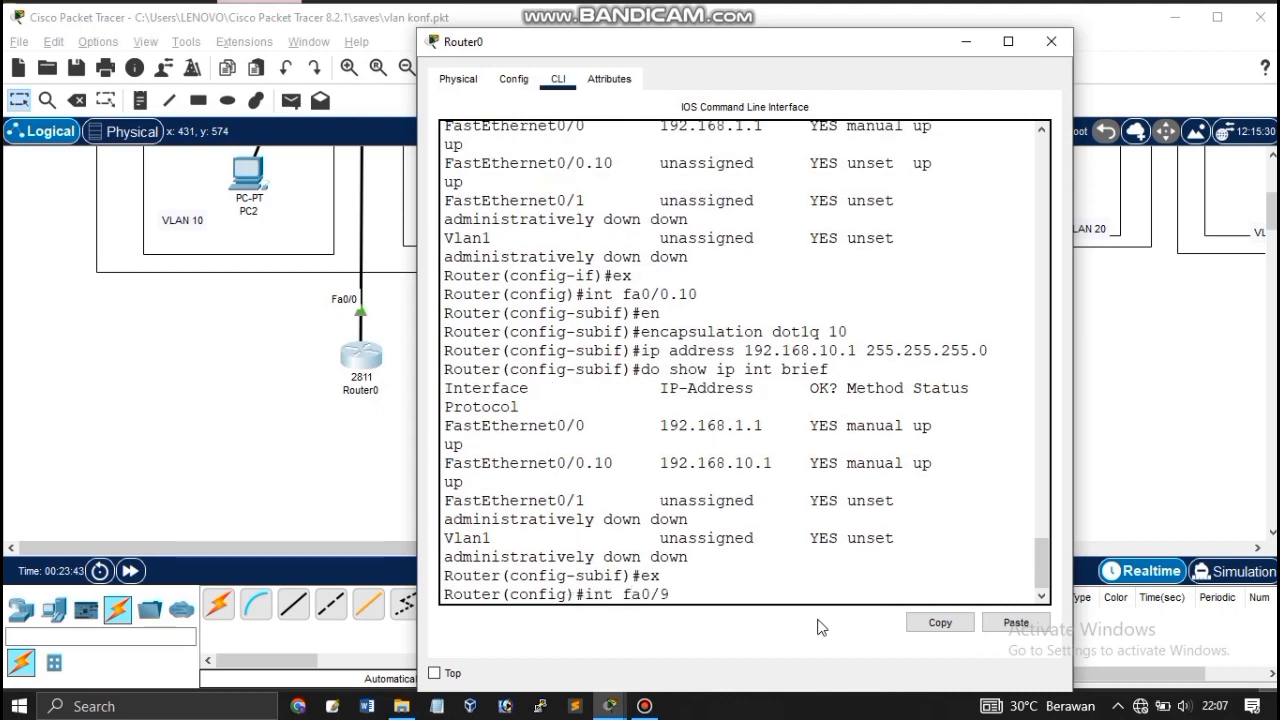
key(BackSpace)
text(0.20)
key(Return)
Set the encapsulation of subinterface fa0/0.20 to dot1q with VLAN 20.
text(en)
key(Tab)
text(dot1)
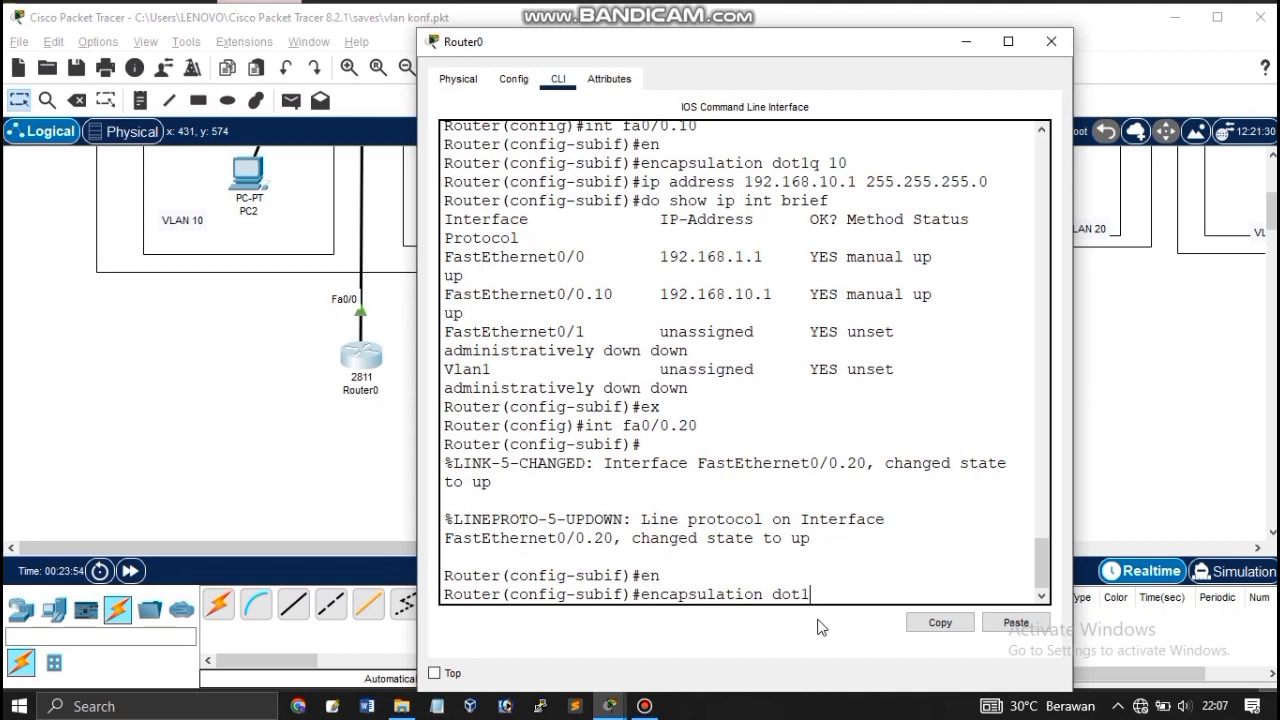
text(q 20)
key(Return)
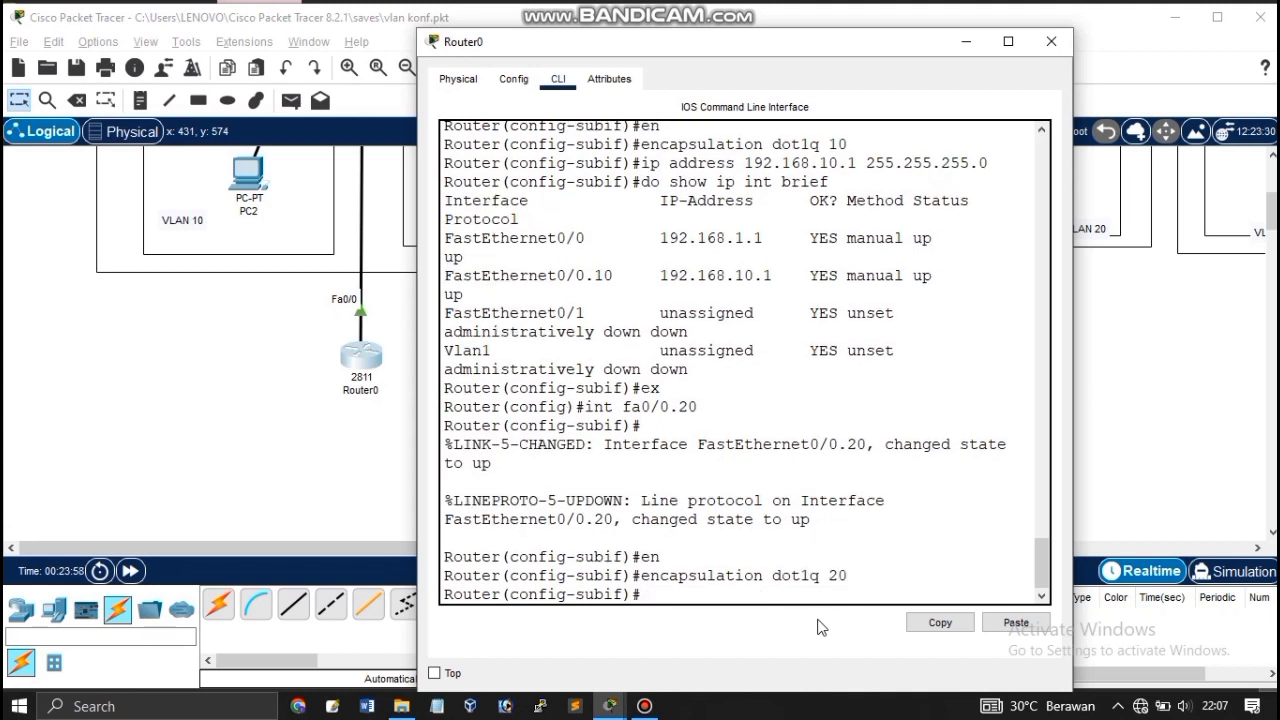
Assign IP address 192.168.20.1 with mask 255.255.255.0 to subinterface fa0/0.20.
text(ip address 19)
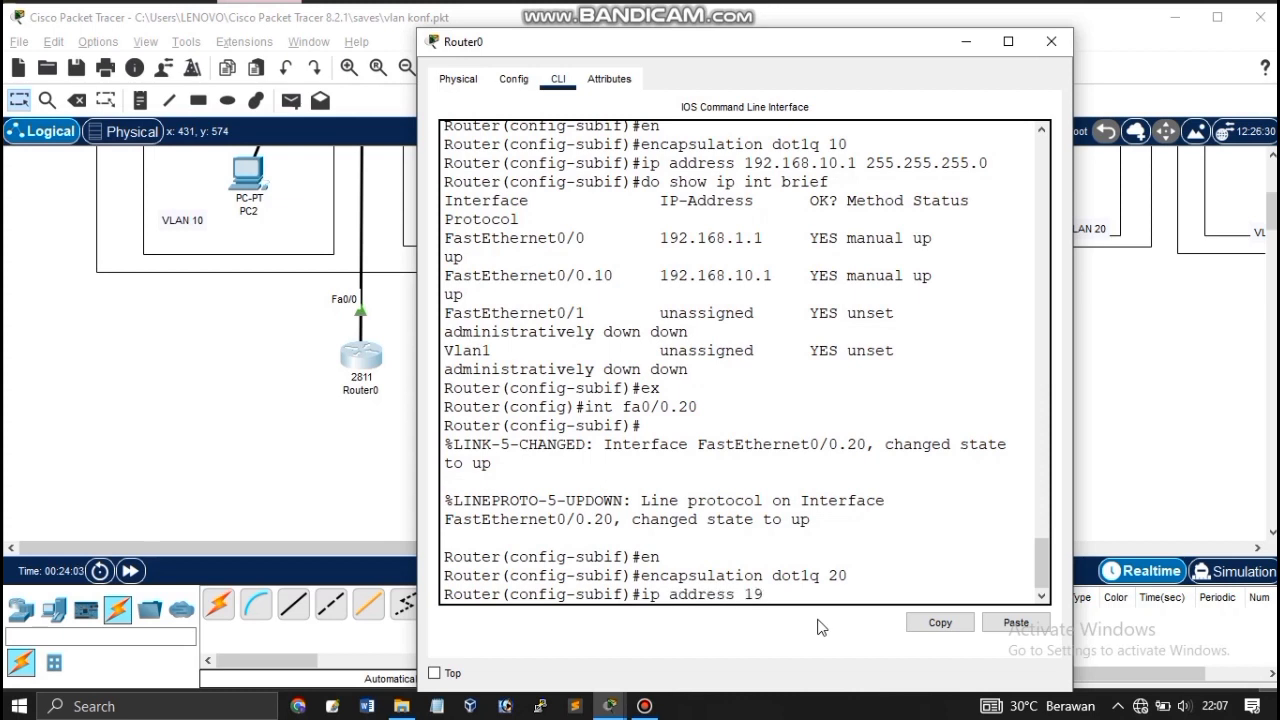
text(2.168.20)
text(5)
text(.)
text(255.0)
key(Return)
Run "do show ip int brief" on Router0 to check the address of subinterface FastEthernet0/0.20.
key(Up)
key(Up)
key(Up)
key(Up)
key(Up)
key(Up)
key(Return)
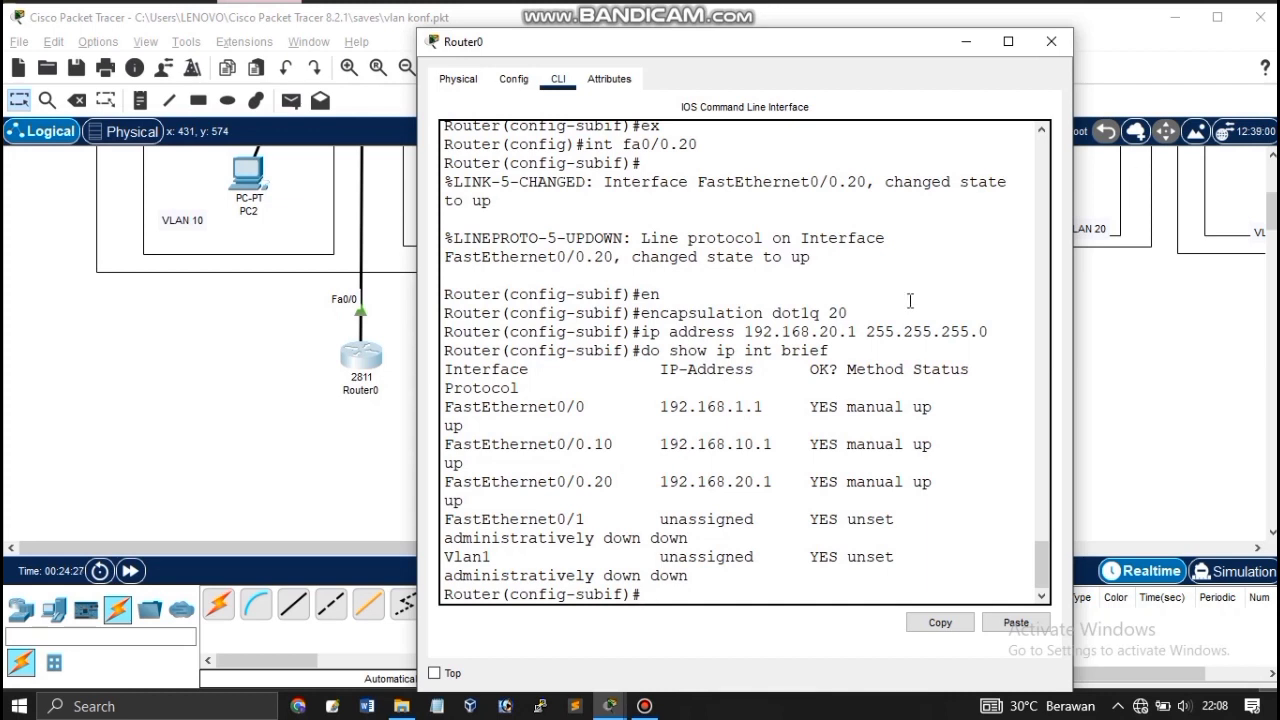
Close Router0's window and change PC0's static IPv4 address to 192.168.10.10 in its IP configuration.
click(1051, 41)
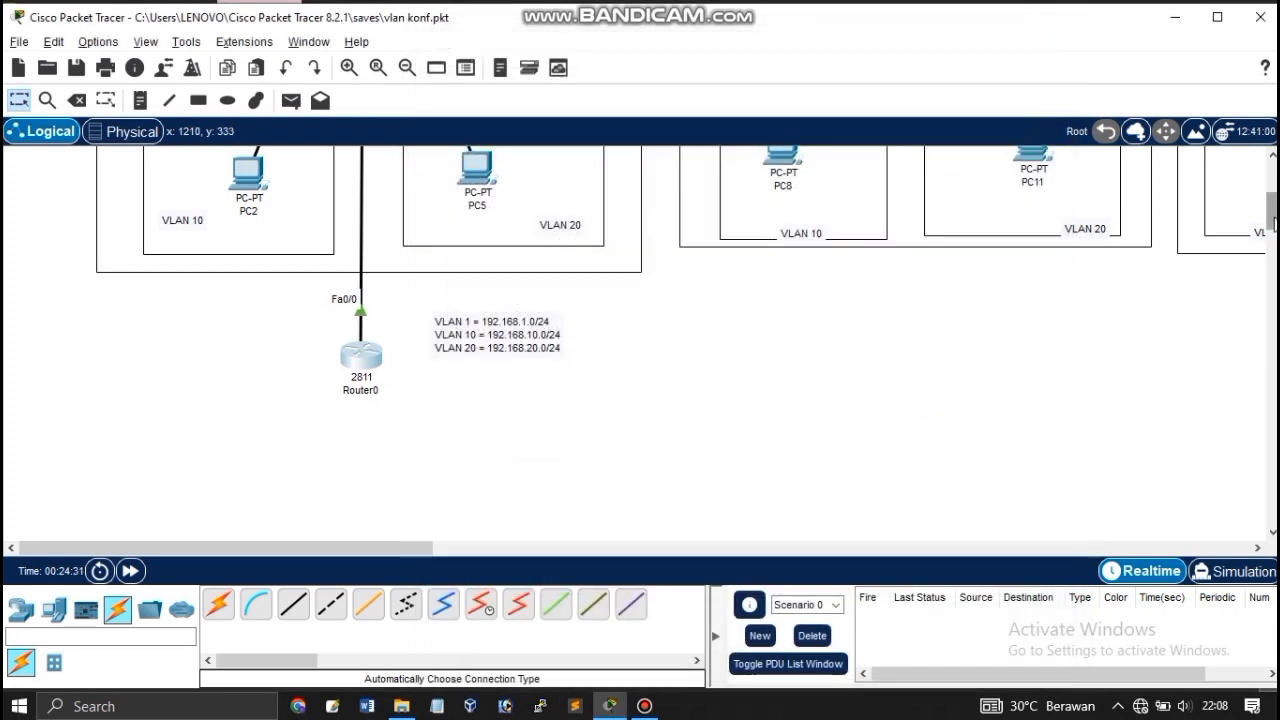
drag(1273, 214, 1273, 180)
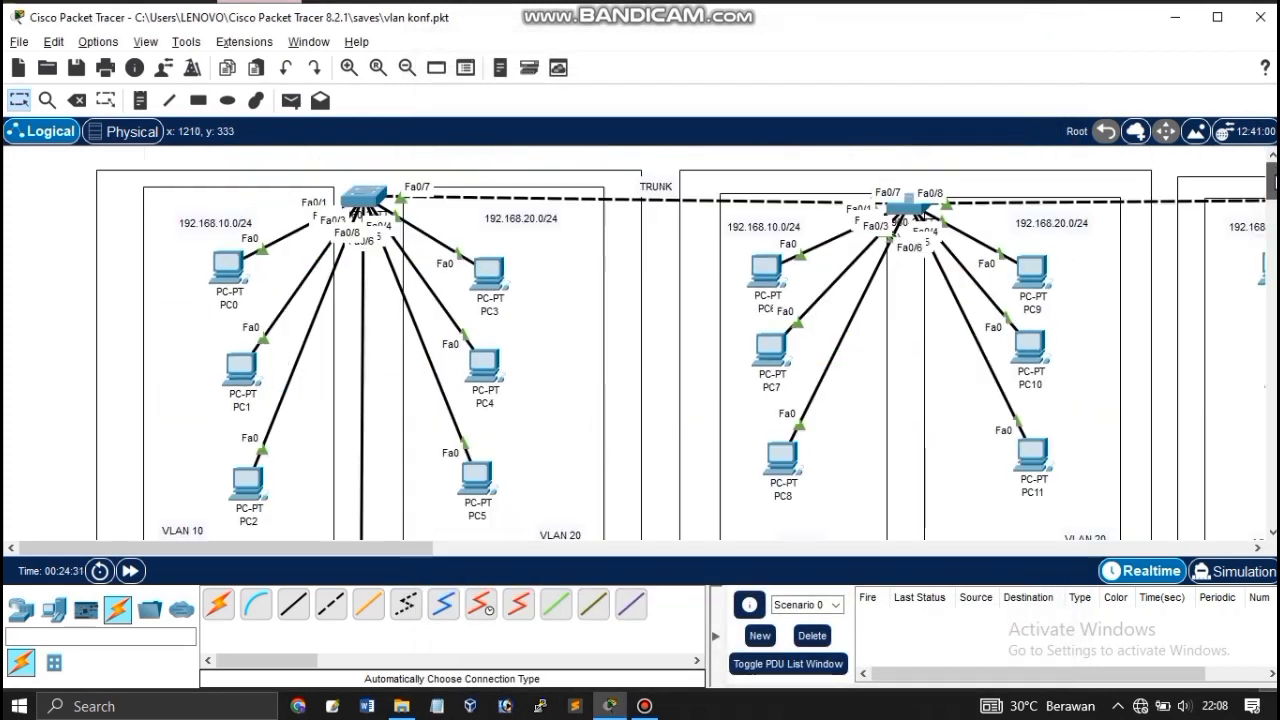
click(230, 272)
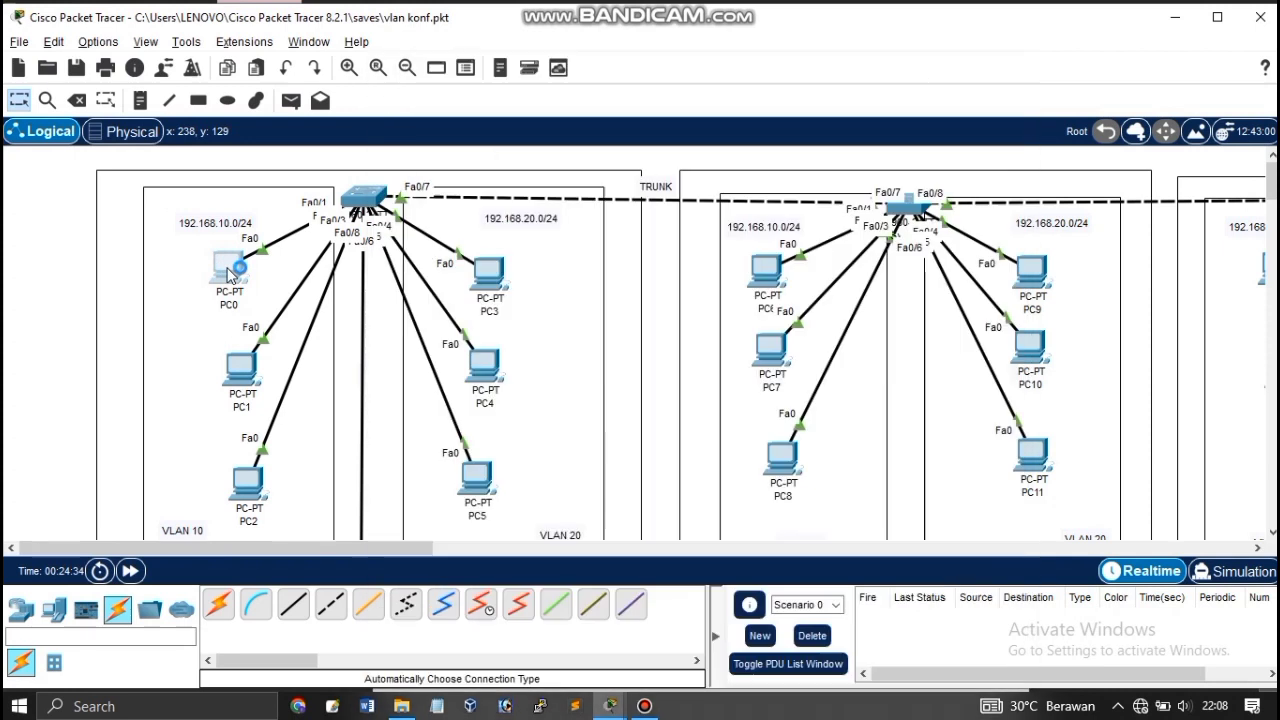
click(232, 270)
click(518, 116)
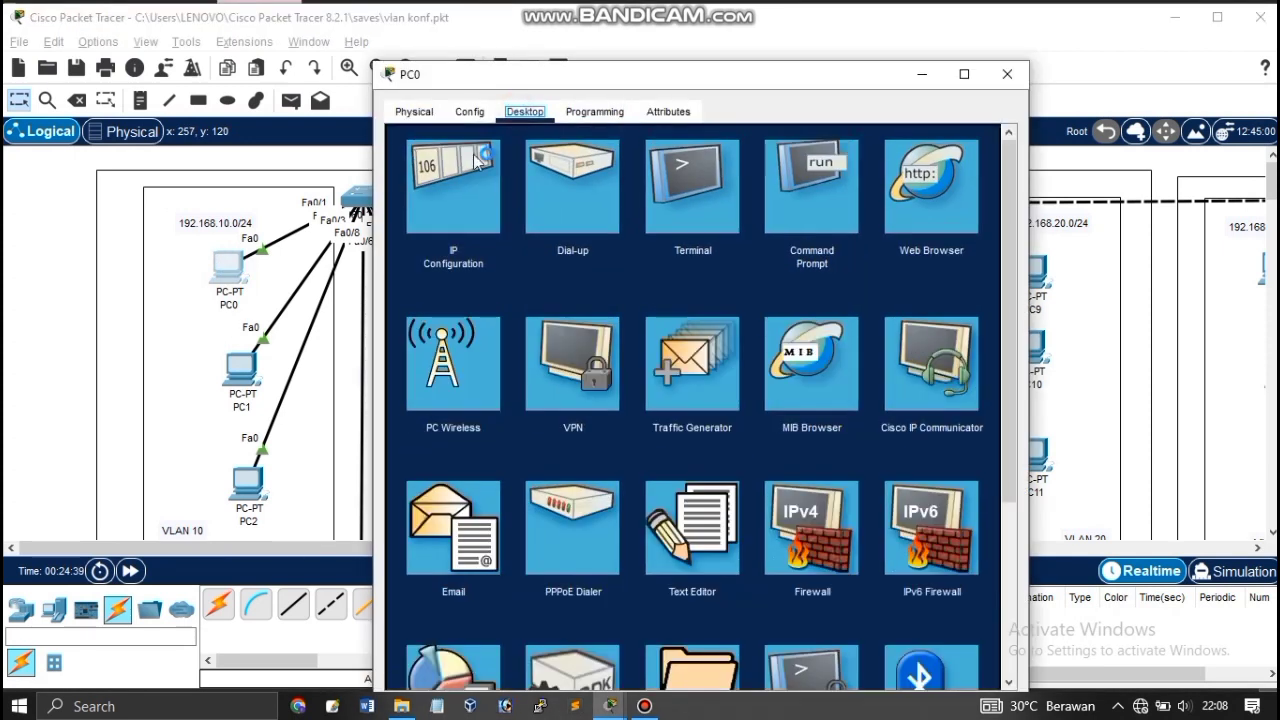
click(466, 170)
click(668, 264)
click(670, 244)
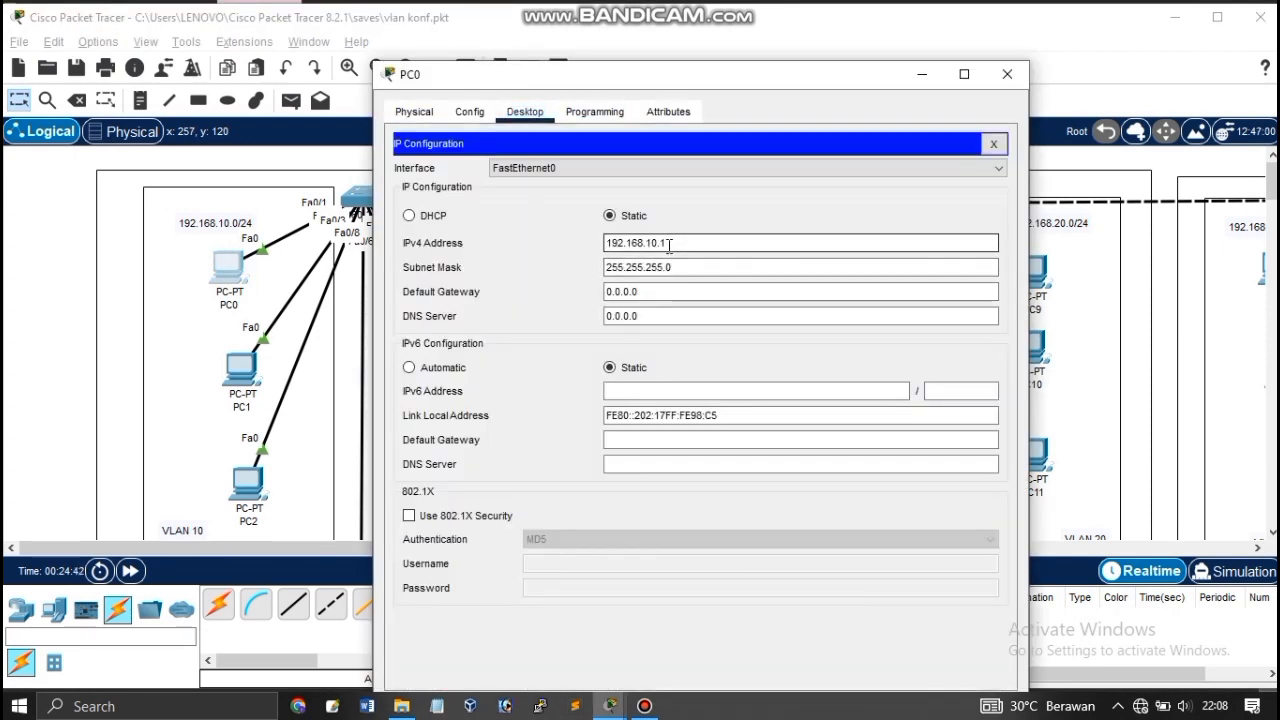
text(0)
key(Tab)
key(Tab)
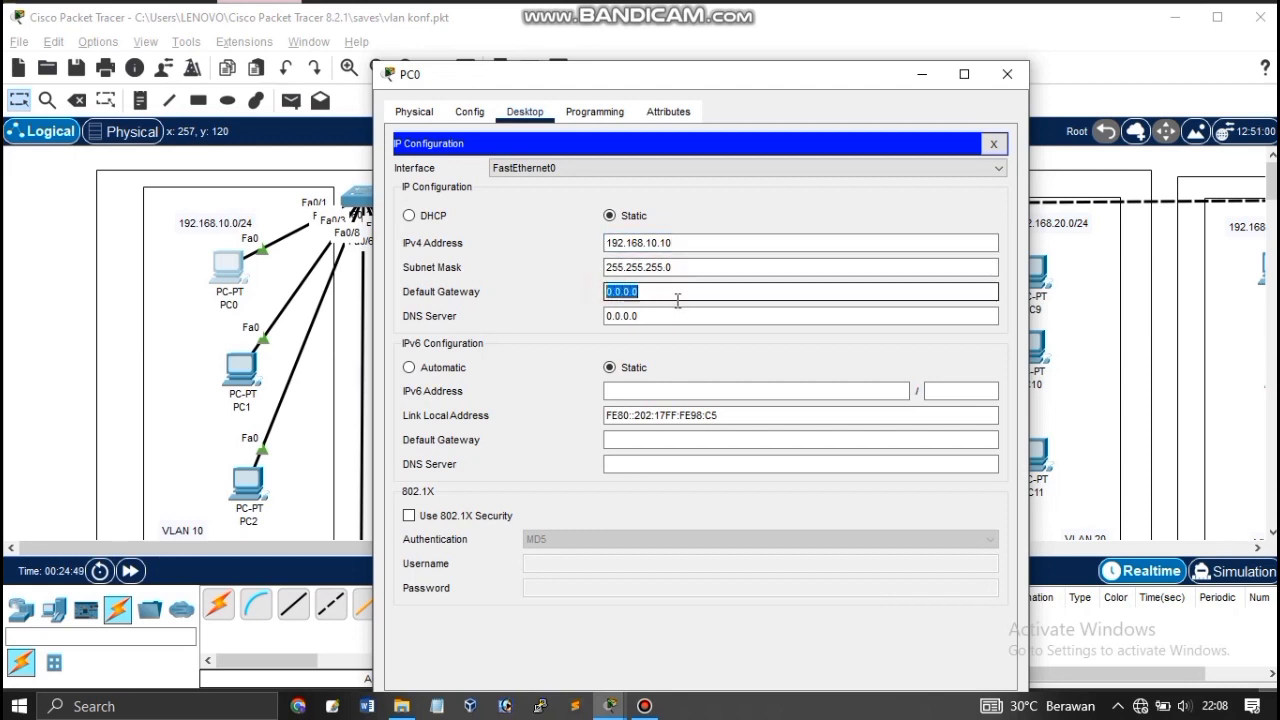
Replace PC0's default gateway with the VLAN 10 gateway address, copy that address, and close PC0's window.
key(BackSpace)
drag(607, 292, 680, 292)
key(ctrl+c)
click(1007, 74)
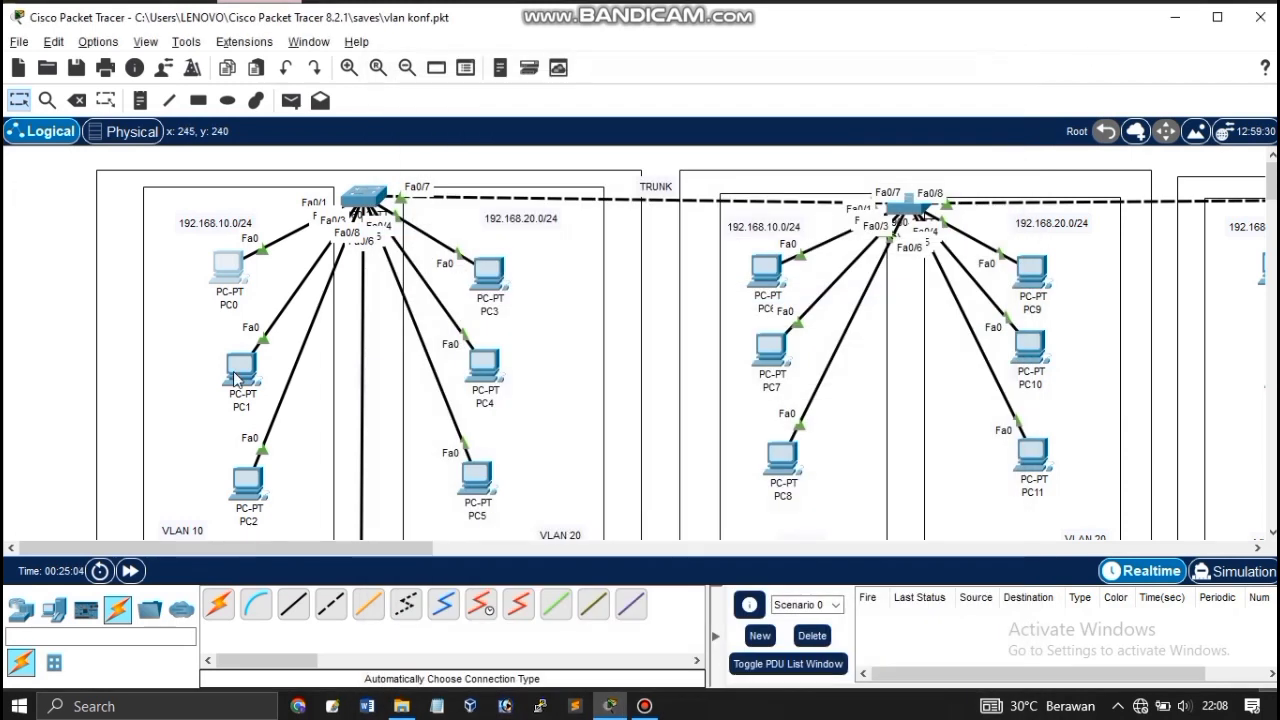
Paste the copied VLAN 10 gateway address as PC1's default gateway in its IP configuration.
click(240, 370)
click(525, 76)
click(474, 180)
key(ctrl+v)
drag(607, 257, 686, 260)
click(1007, 38)
Paste the copied VLAN 10 gateway address as PC2's default gateway in its IP configuration.
click(247, 485)
click(525, 76)
click(443, 157)
key(ctrl+v)
click(1019, 38)
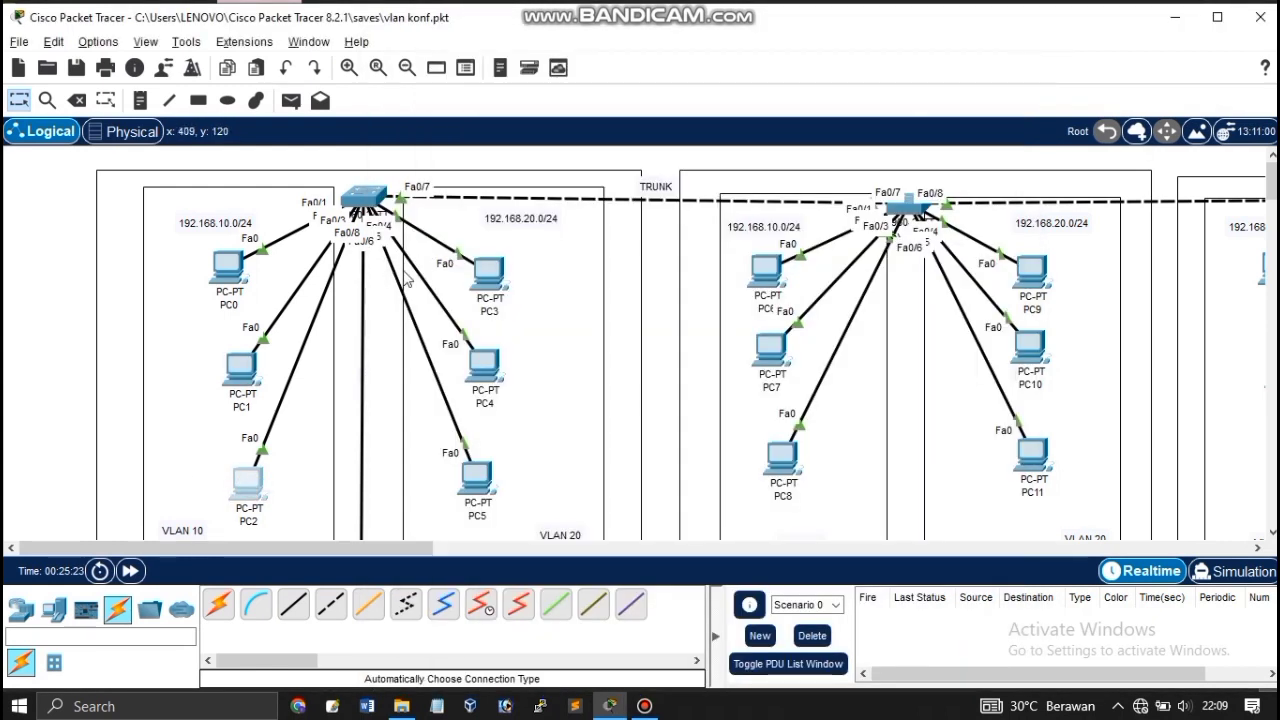
Set PC3's default gateway to 192.168.20.1 and its IPv4 address to 192.168.20.10.
click(487, 285)
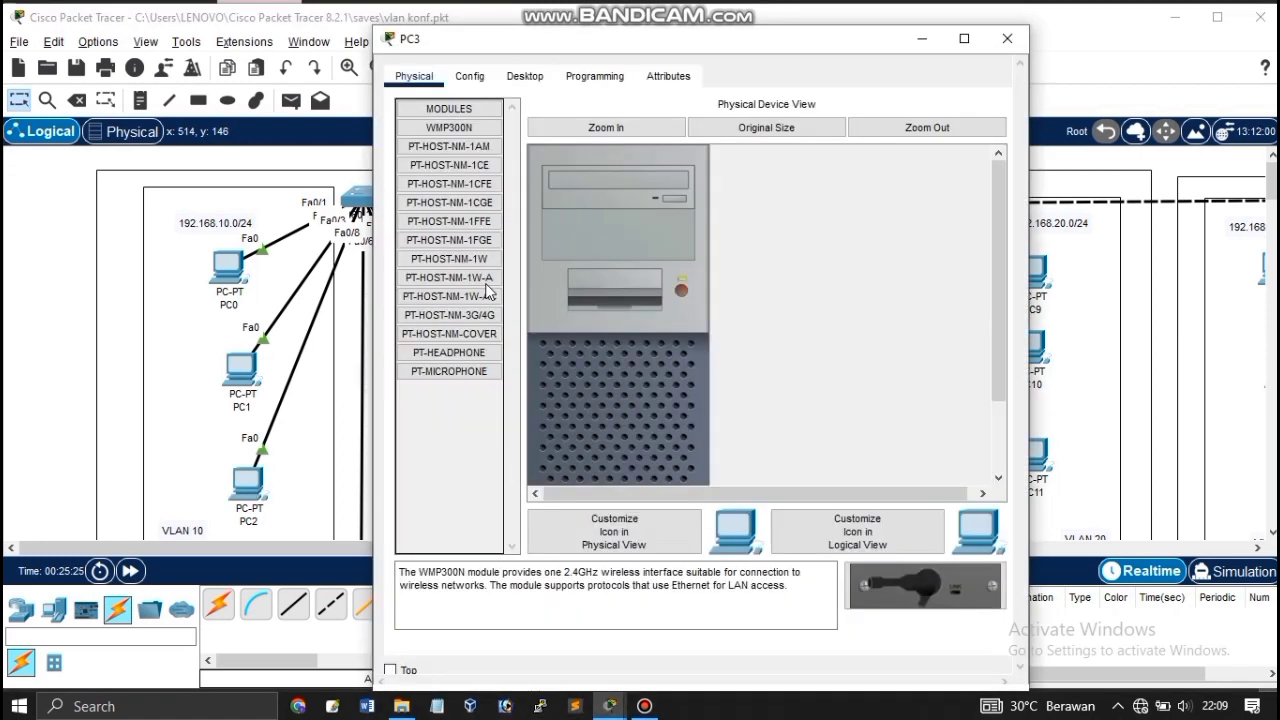
click(525, 76)
click(438, 142)
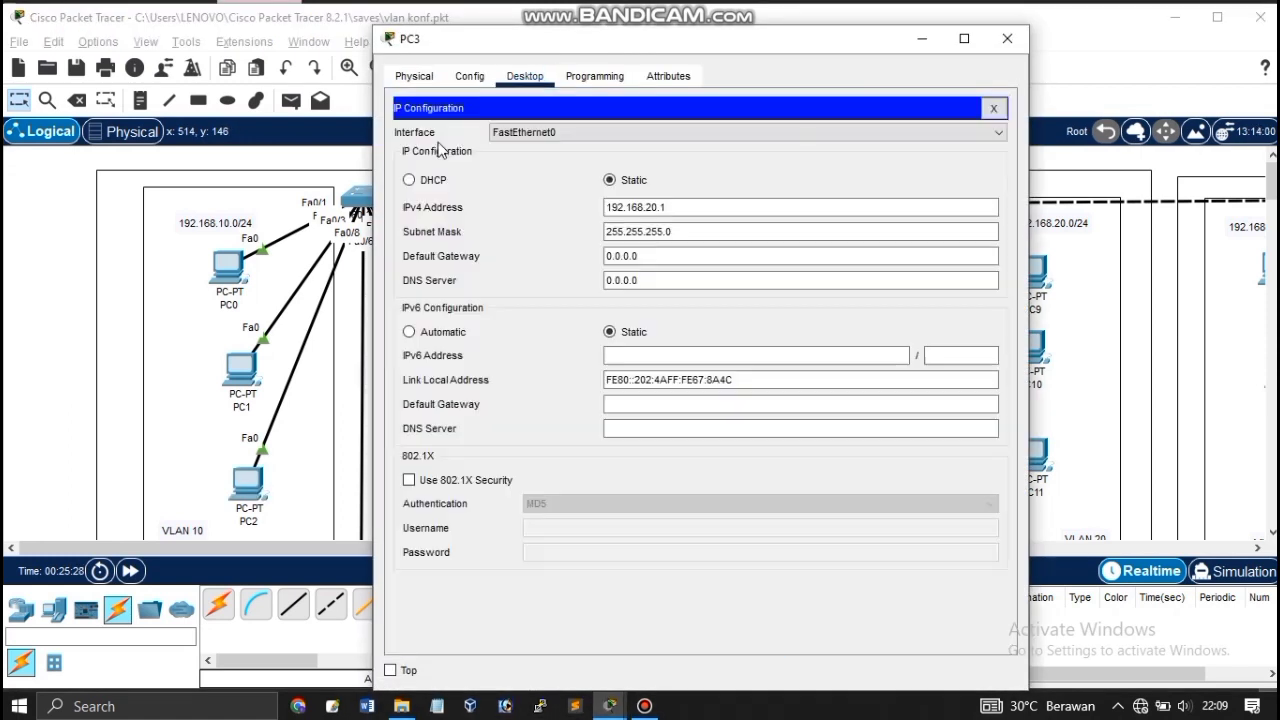
drag(606, 256, 690, 259)
key(ctrl+v)
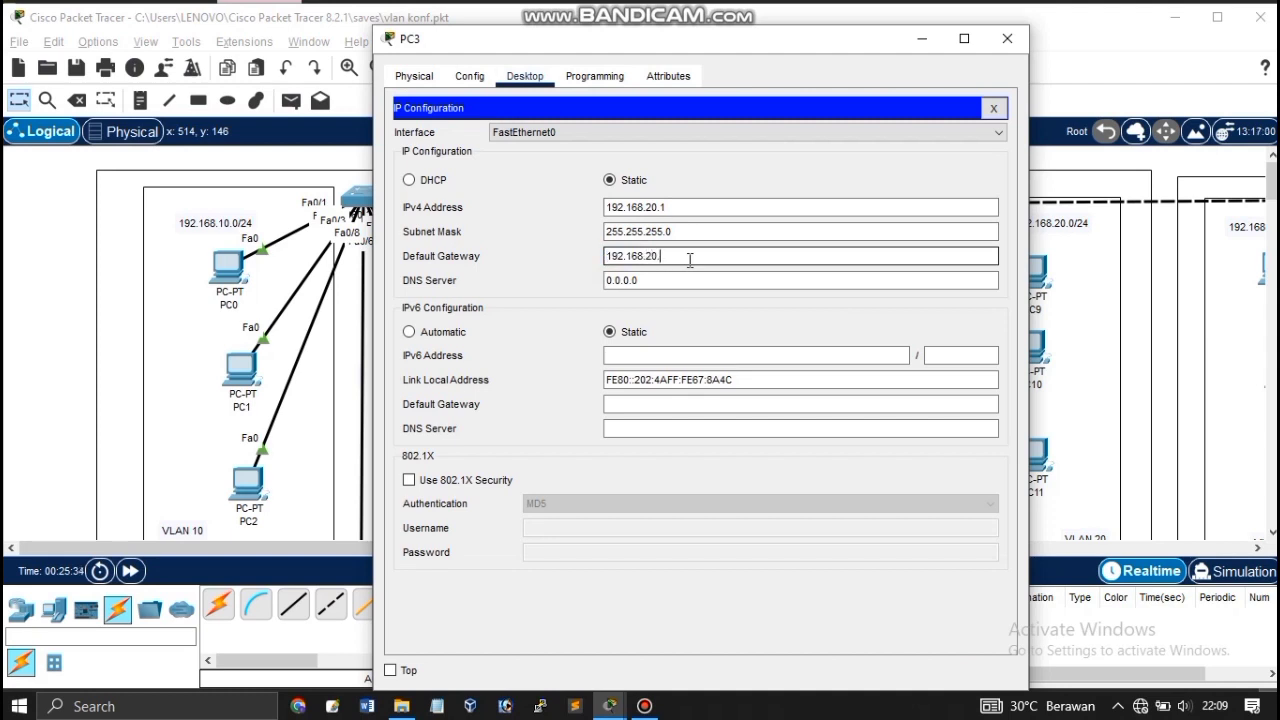
click(688, 207)
text(0)
click(1007, 39)
Set PC4's default gateway to 192.168.20.1 in its IP configuration.
click(490, 374)
click(525, 112)
click(470, 175)
click(610, 293)
drag(610, 293, 701, 293)
key(BackSpace)
text(192.168.20.1)
double_click(711, 297)
click(1018, 74)
Set PC5's default gateway to 192.168.20.1 in its IP configuration.
click(471, 486)
click(530, 77)
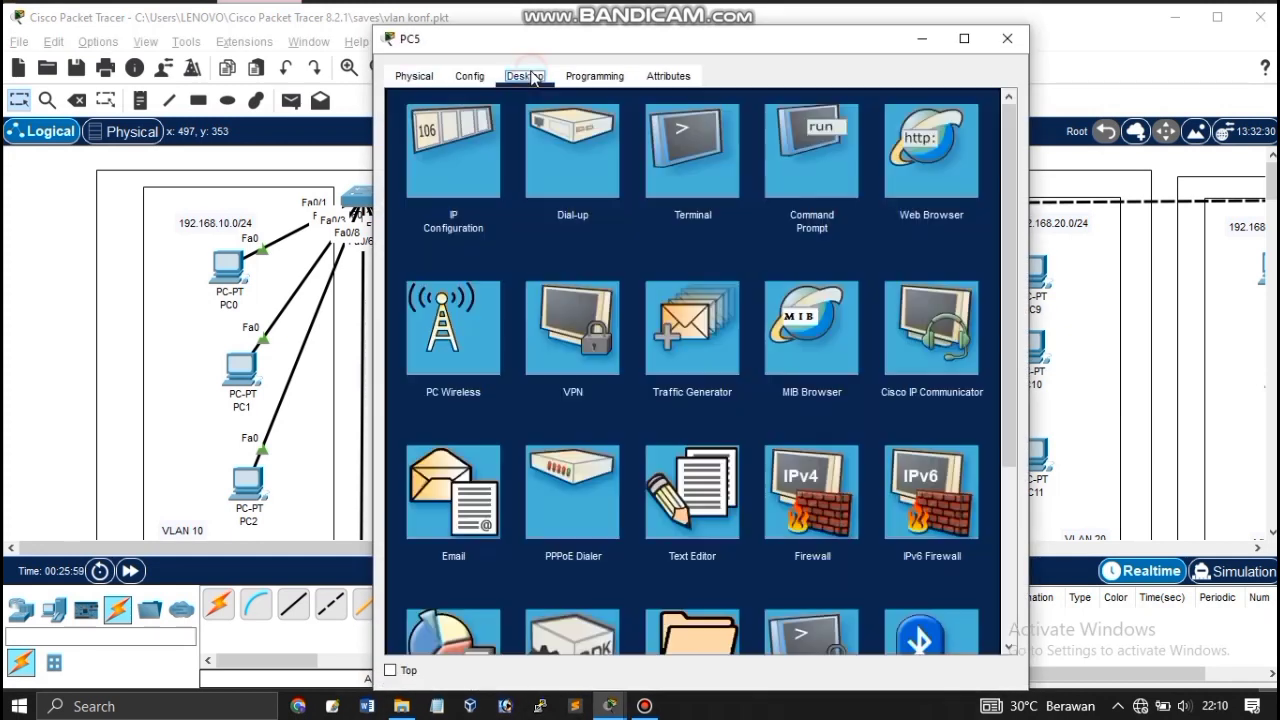
click(487, 135)
drag(610, 257, 735, 258)
text(192.168.20.1)
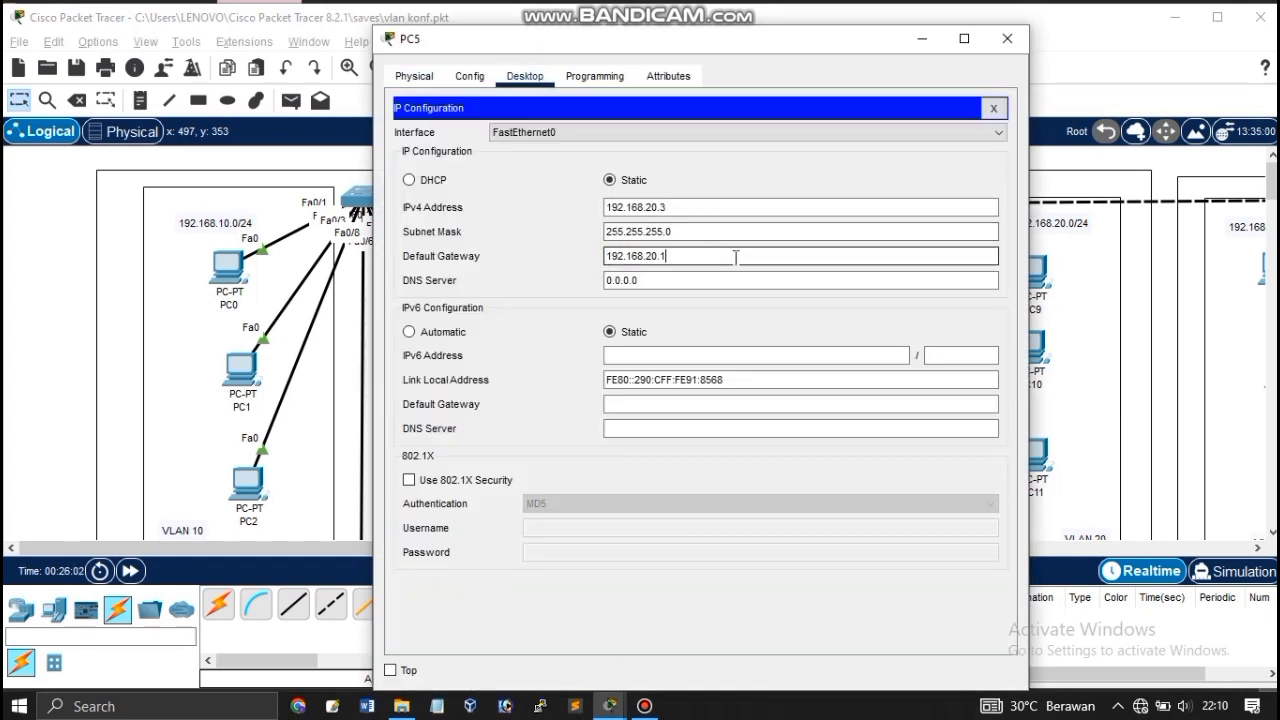
click(1007, 38)
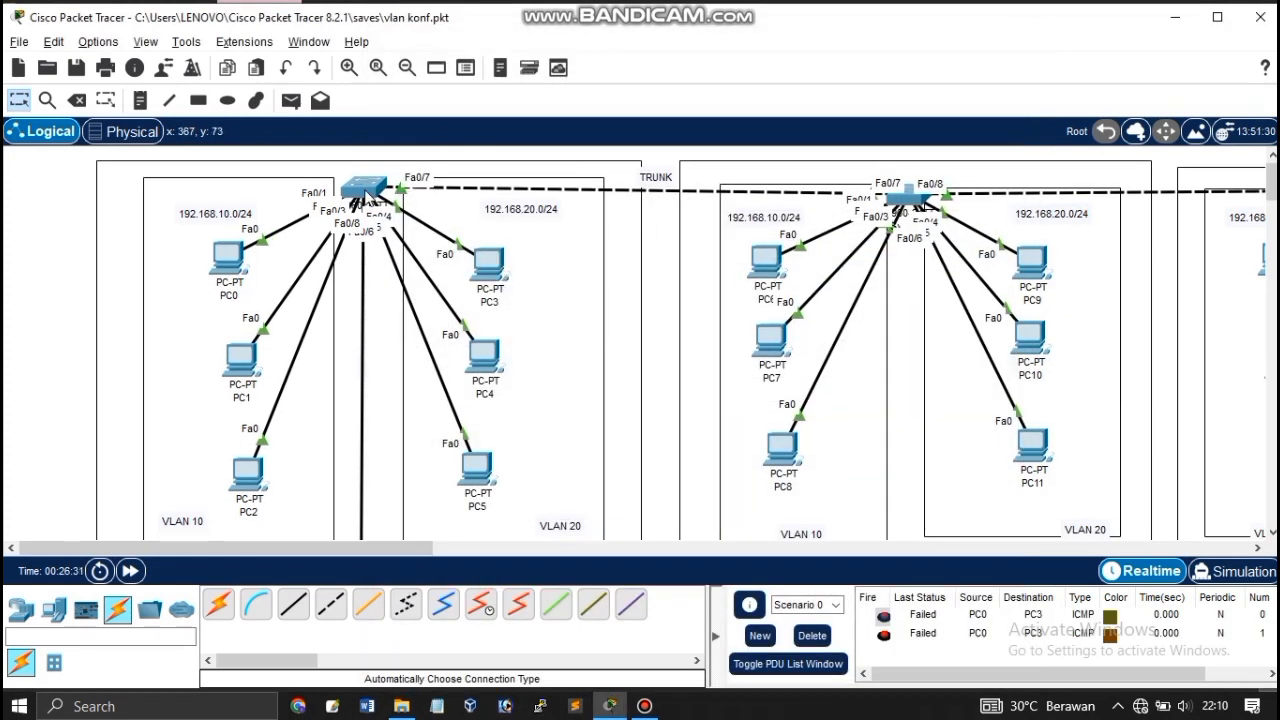
Open Switch0's CLI, enter privileged mode and global configuration mode, and move its window clear of the first switch's devices.
click(358, 188)
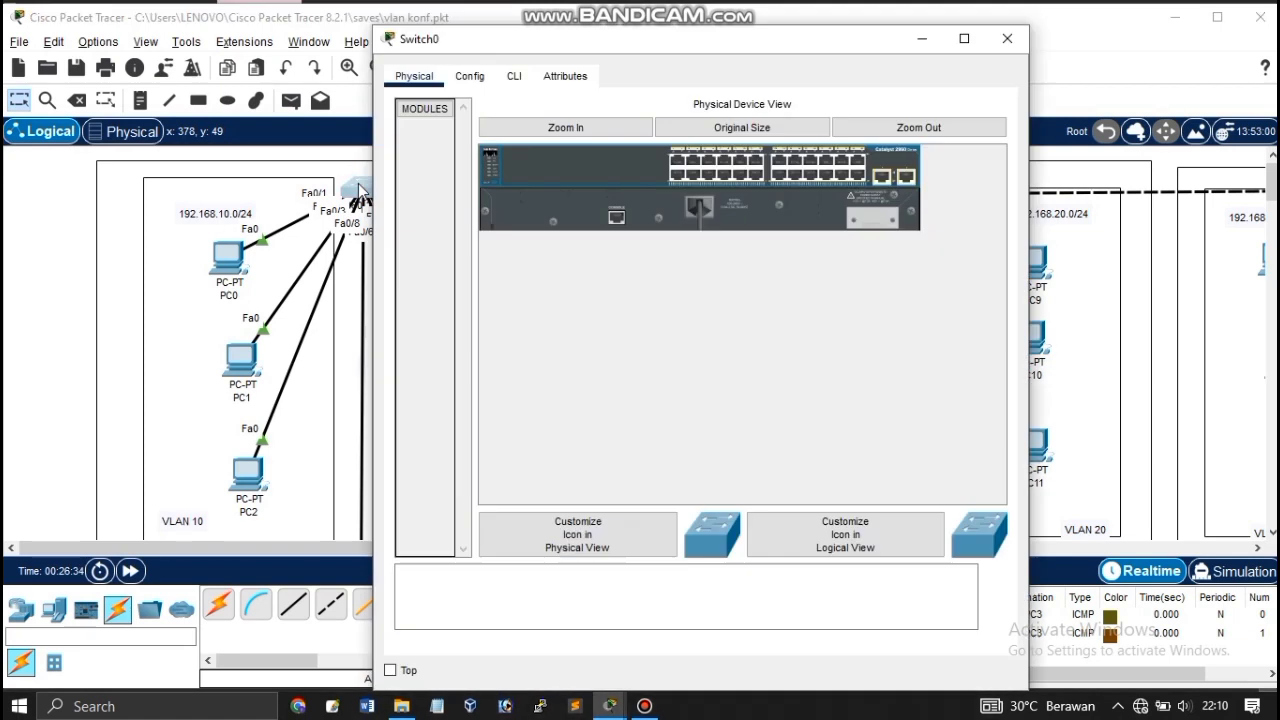
click(512, 80)
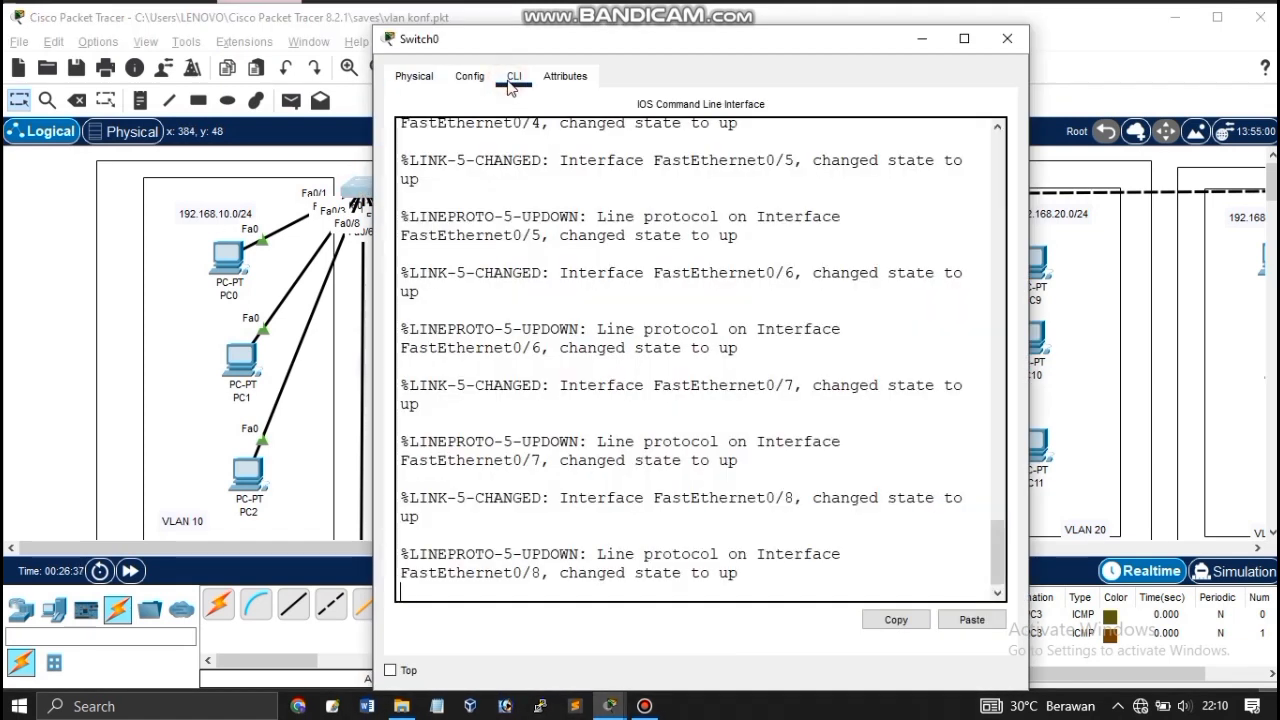
key(Return)
text(encon\\\)
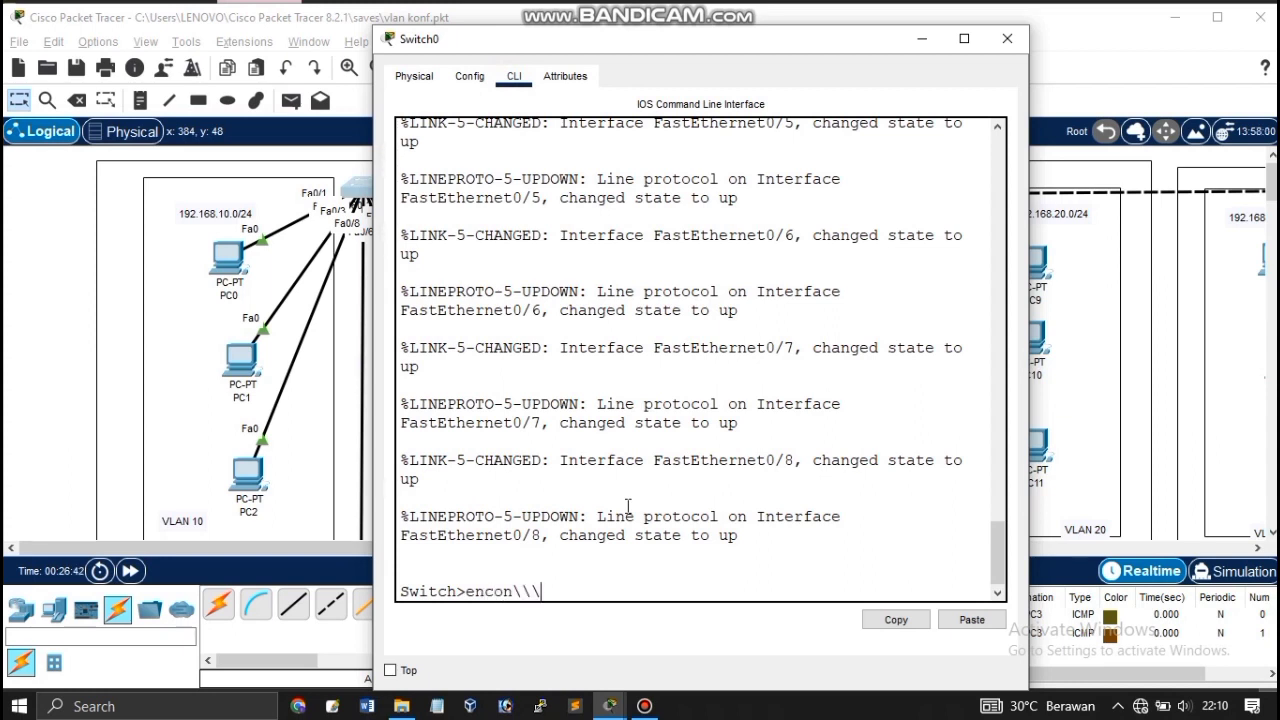
key(BackSpace)
key(BackSpace)
key(BackSpace)
key(BackSpace)
text(n)
key(Return)
text(conf)
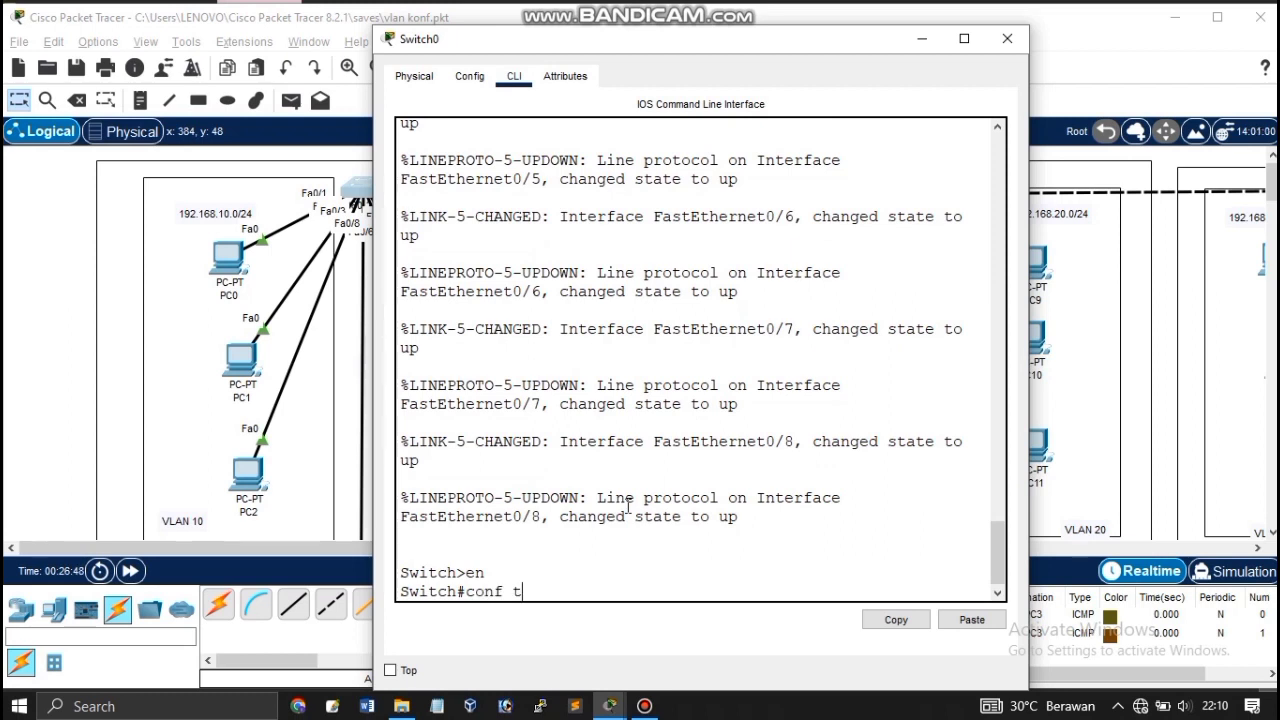
text( t)
key(Return)
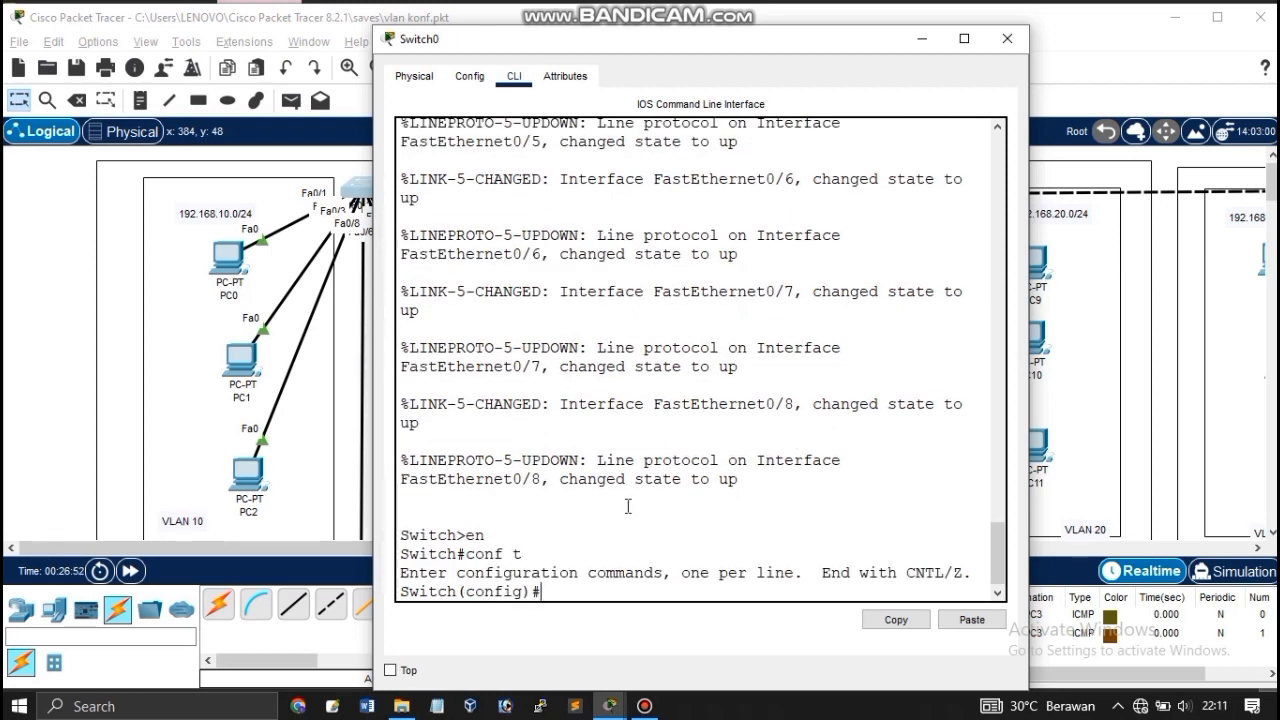
drag(700, 45, 920, 49)
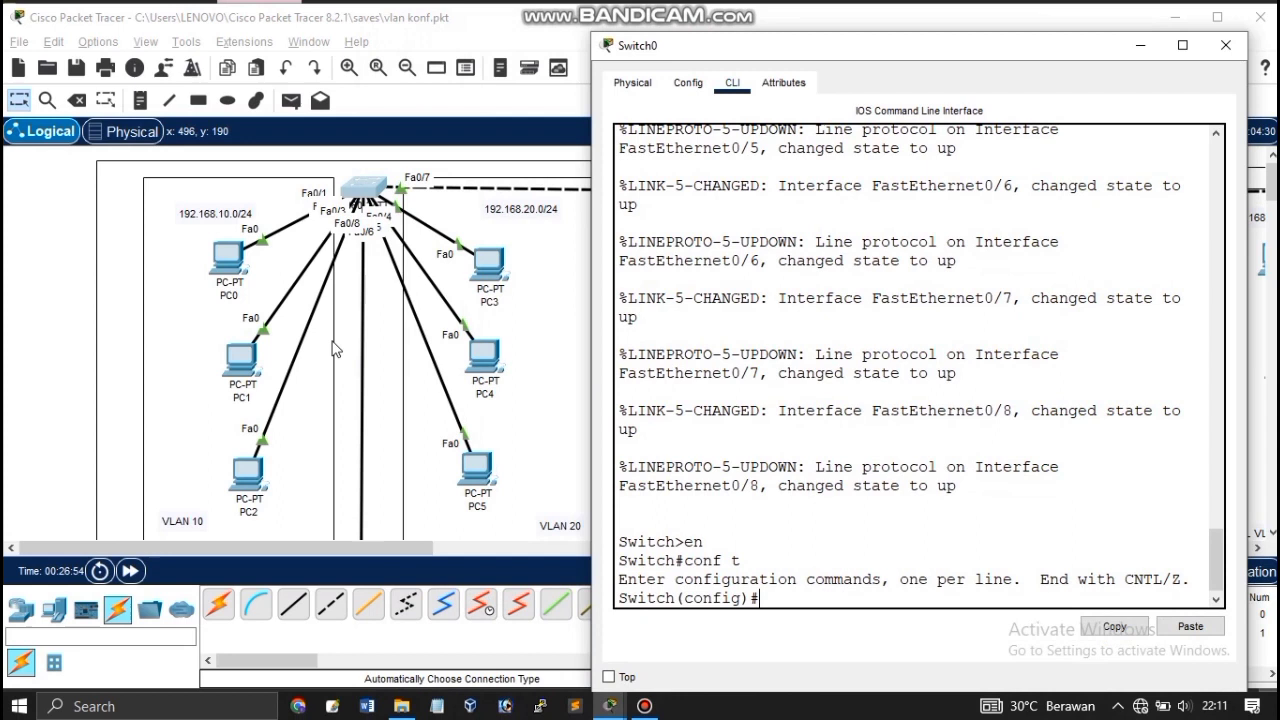
Move Router0 up into the first switch's area, placing it between PC2 and PC5.
click(370, 370)
mouse_move(1271, 178)
mouse_down()
mouse_move(1271, 221)
mouse_move(1271, 177)
mouse_up()
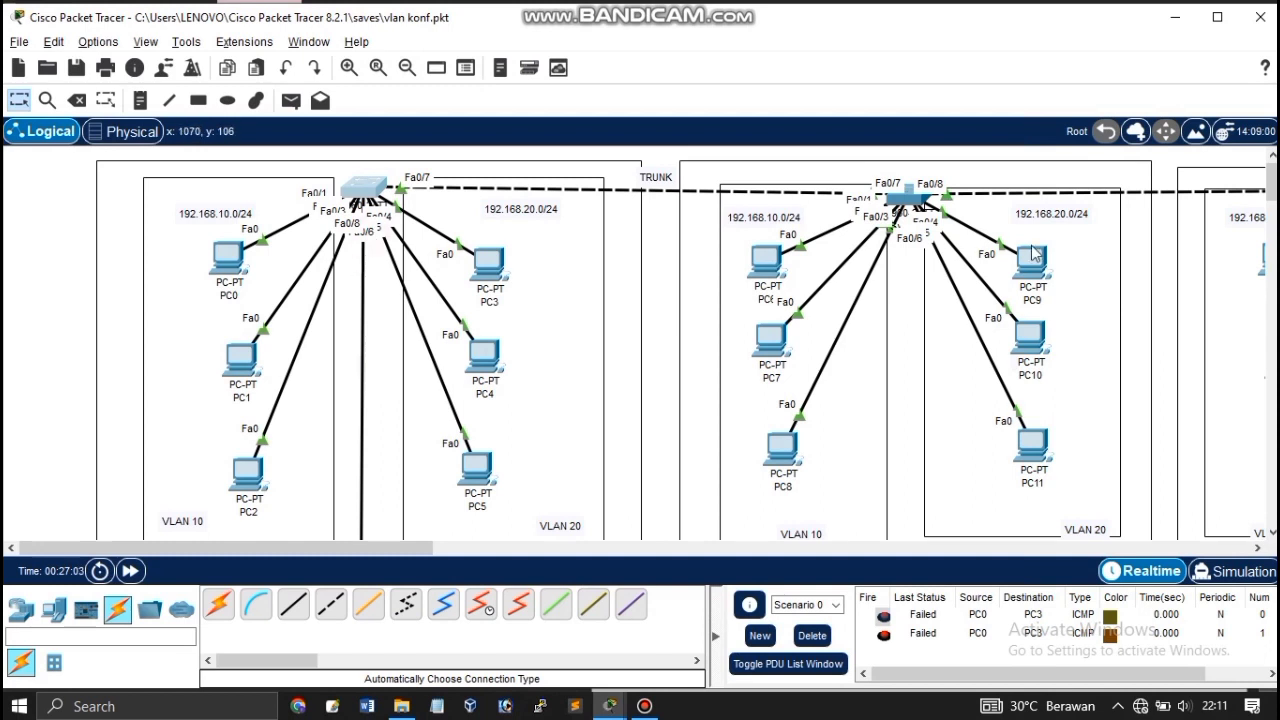
drag(1271, 191, 1271, 212)
drag(362, 441, 112, 236)
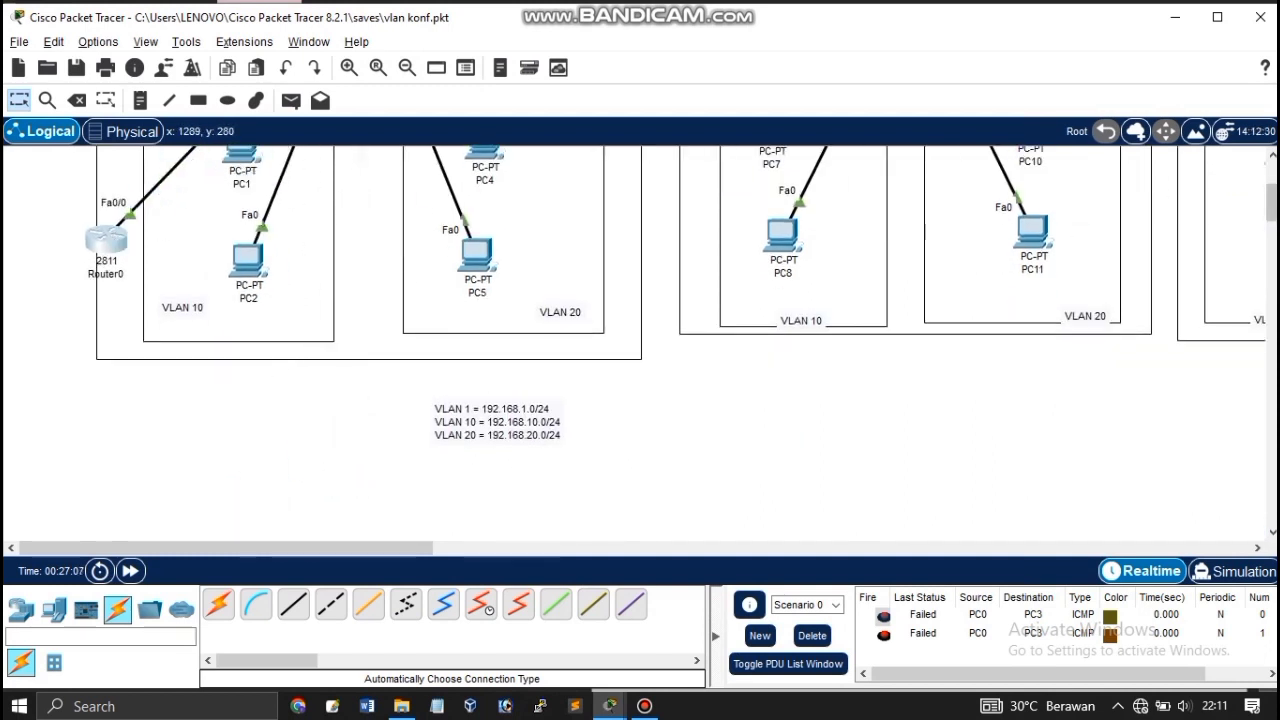
drag(1271, 197, 1271, 174)
drag(106, 460, 371, 510)
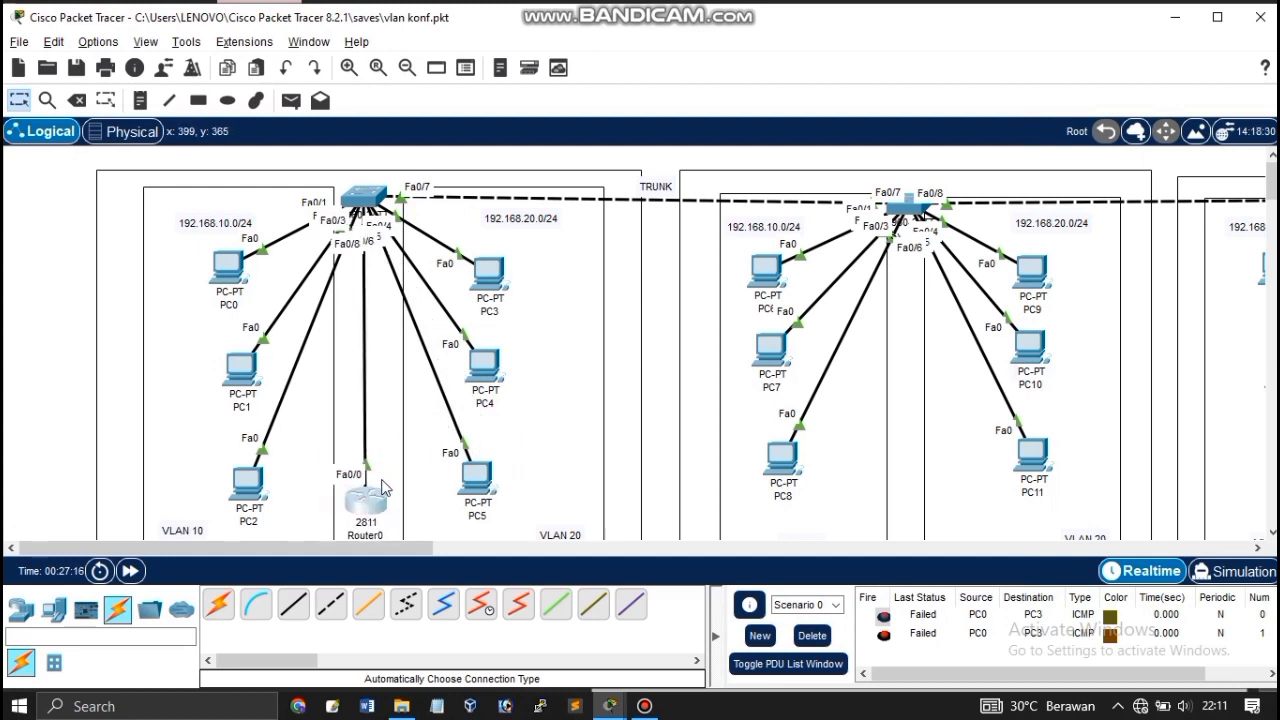
click(33, 324)
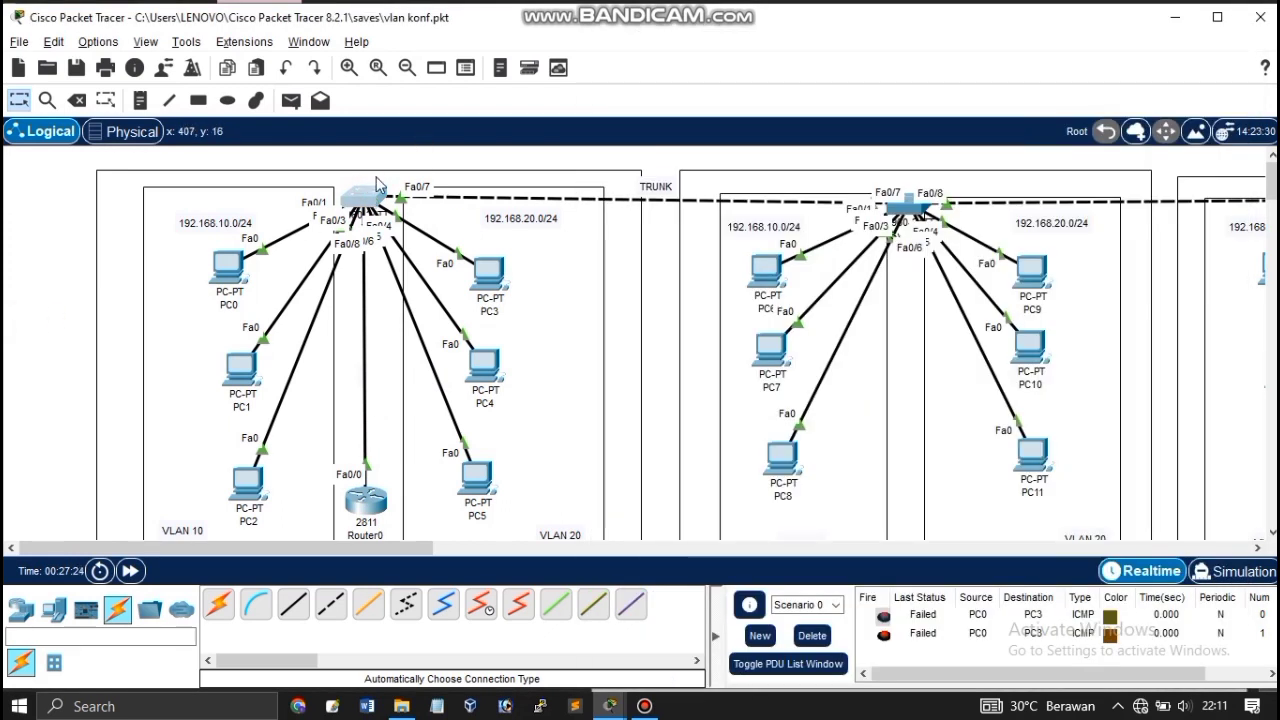
Return to Switch0's CLI and enter configuration of interface fa0/8, which links to Router0.
click(368, 197)
text(int fa0/)
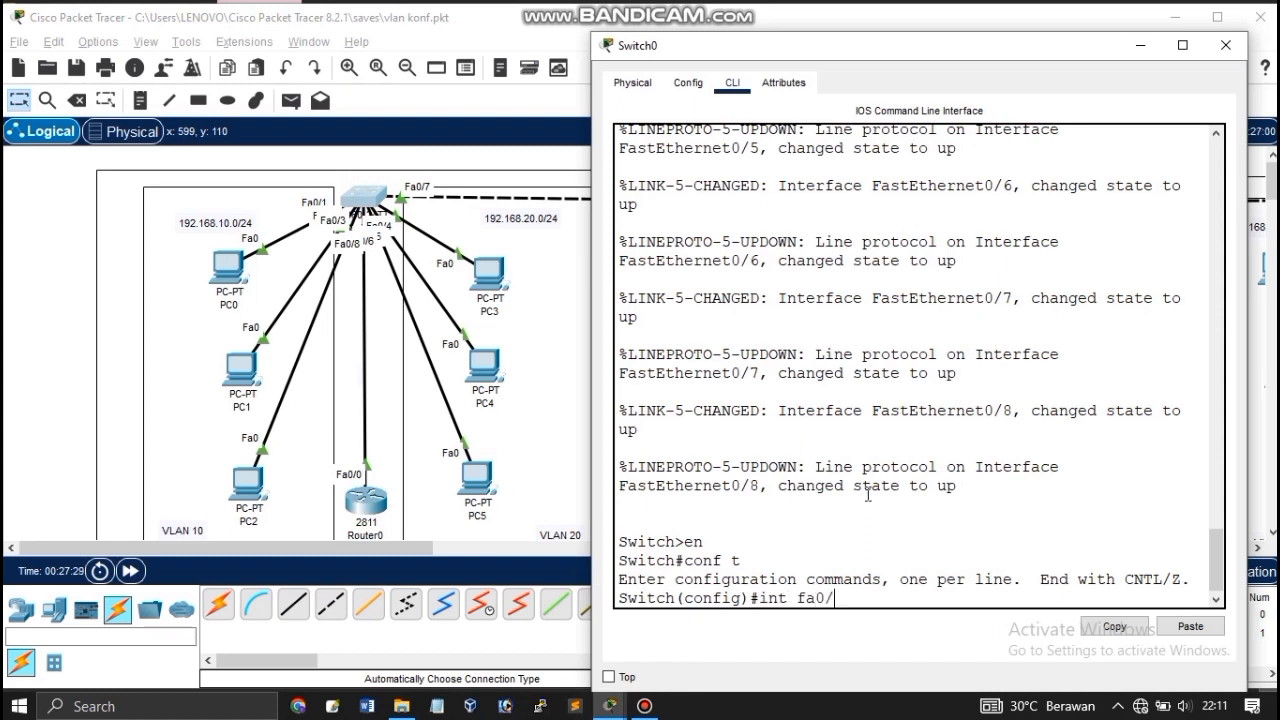
text(8)
key(Return)
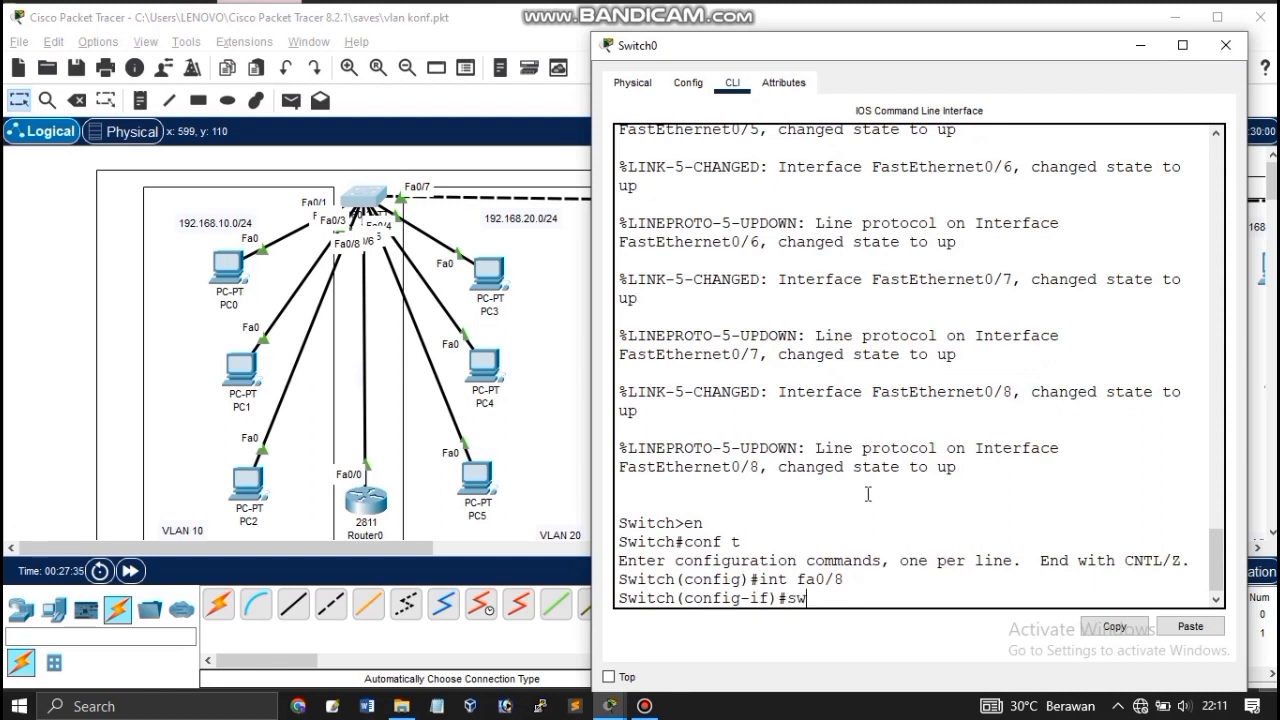
Set Switch0's interface fa0/8 to trunk with "switchport mode trunk".
text(sw)
key(Tab)
text(mo)
key(Tab)
text(tr)
key(Tab)
key(Return)
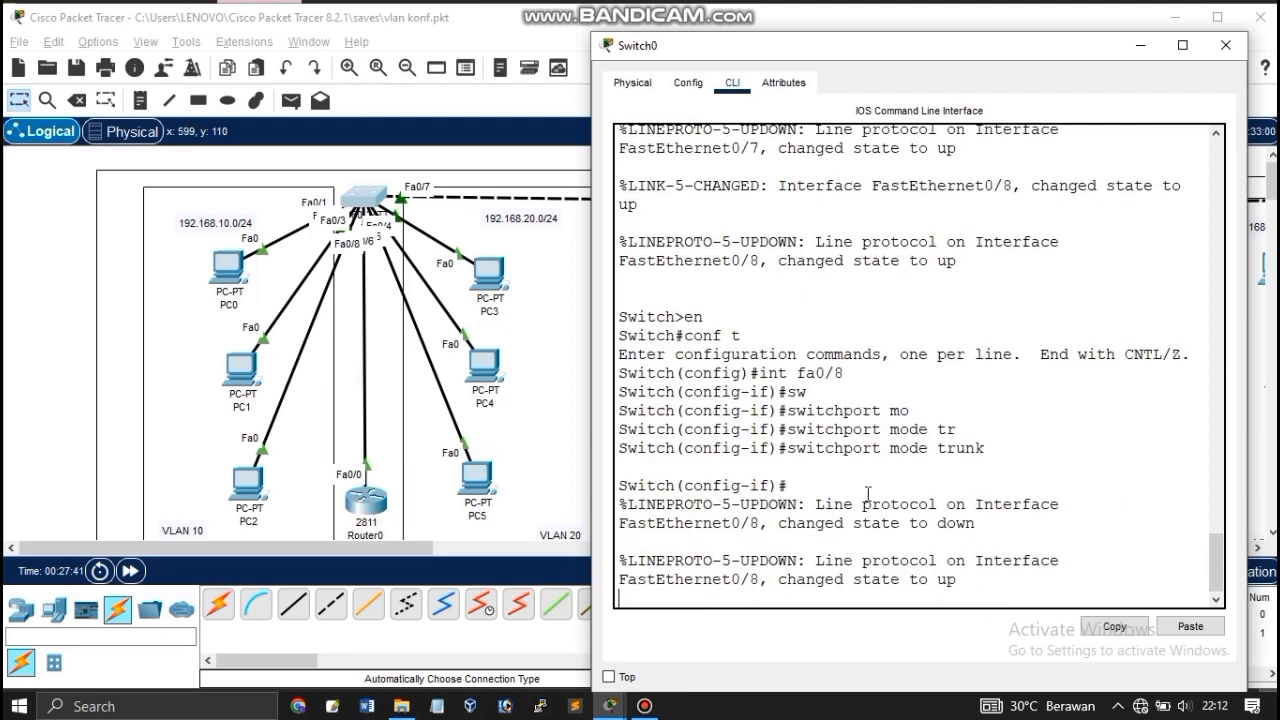
key(Return)
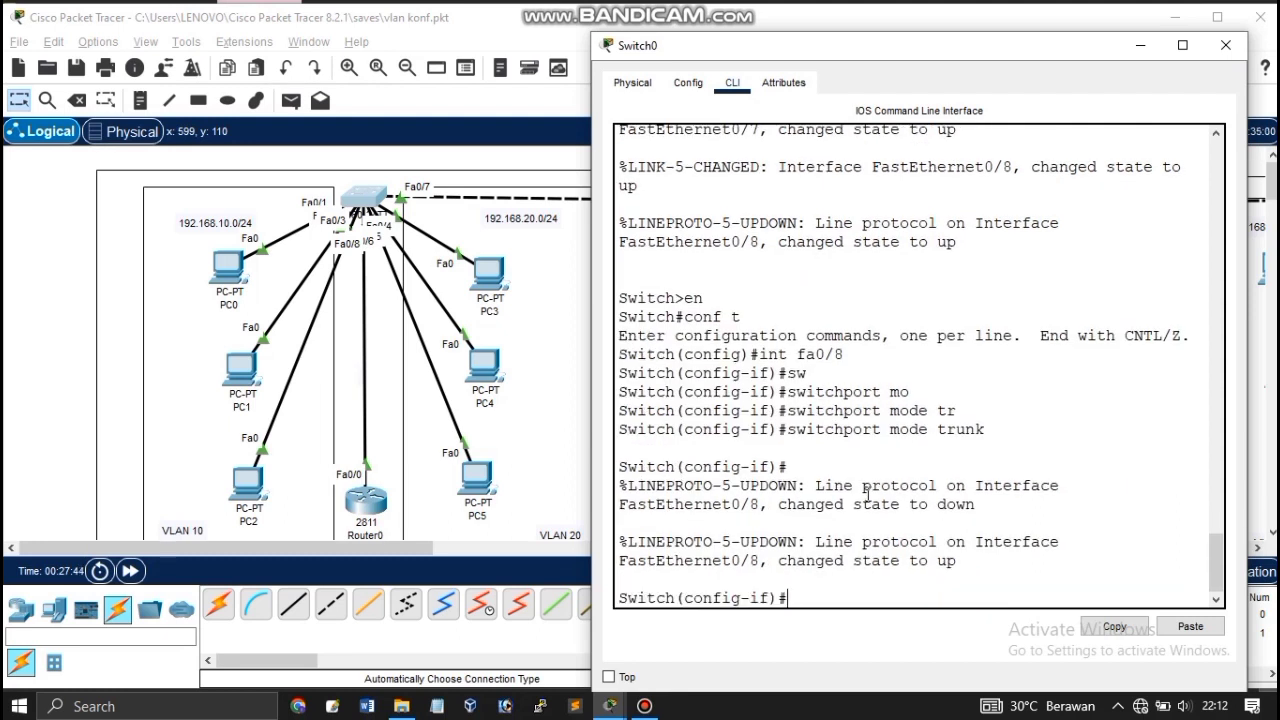
Display Switch0's trunk interfaces with "do show int trunk", and close the switch's window.
text(do show int tr)
key(Tab)
key(Tab)
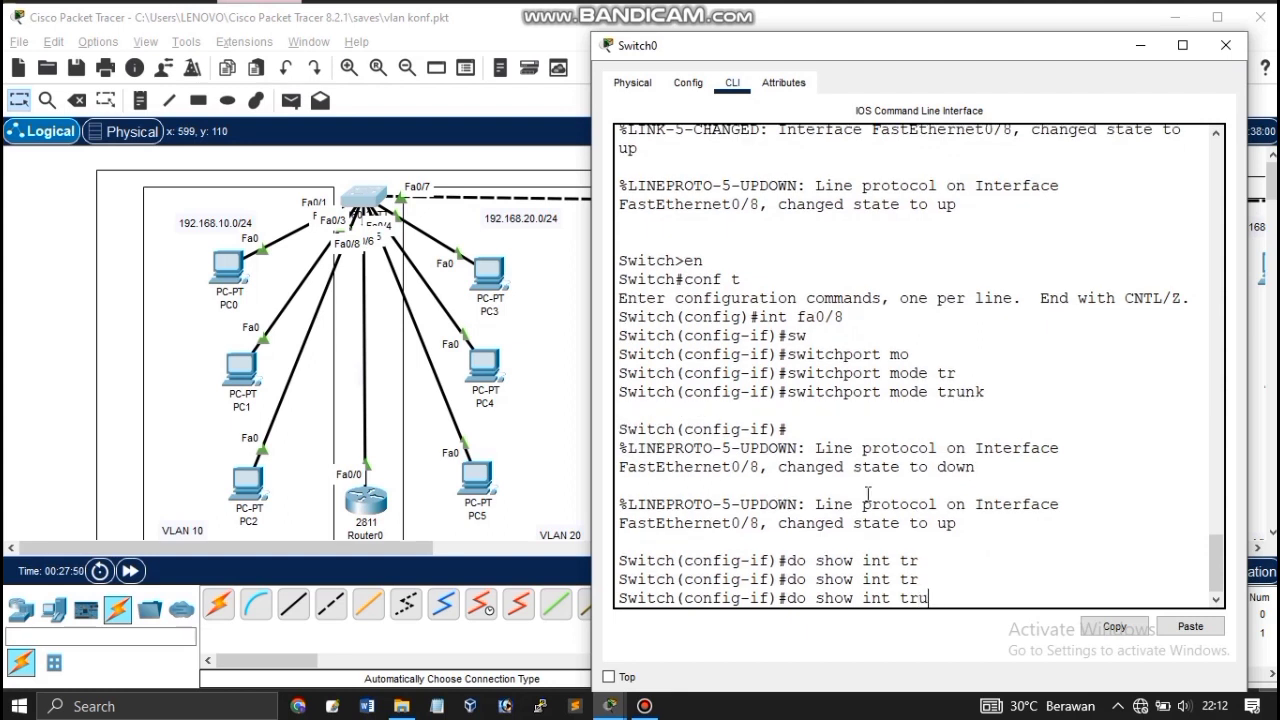
text(unk)
key(Return)
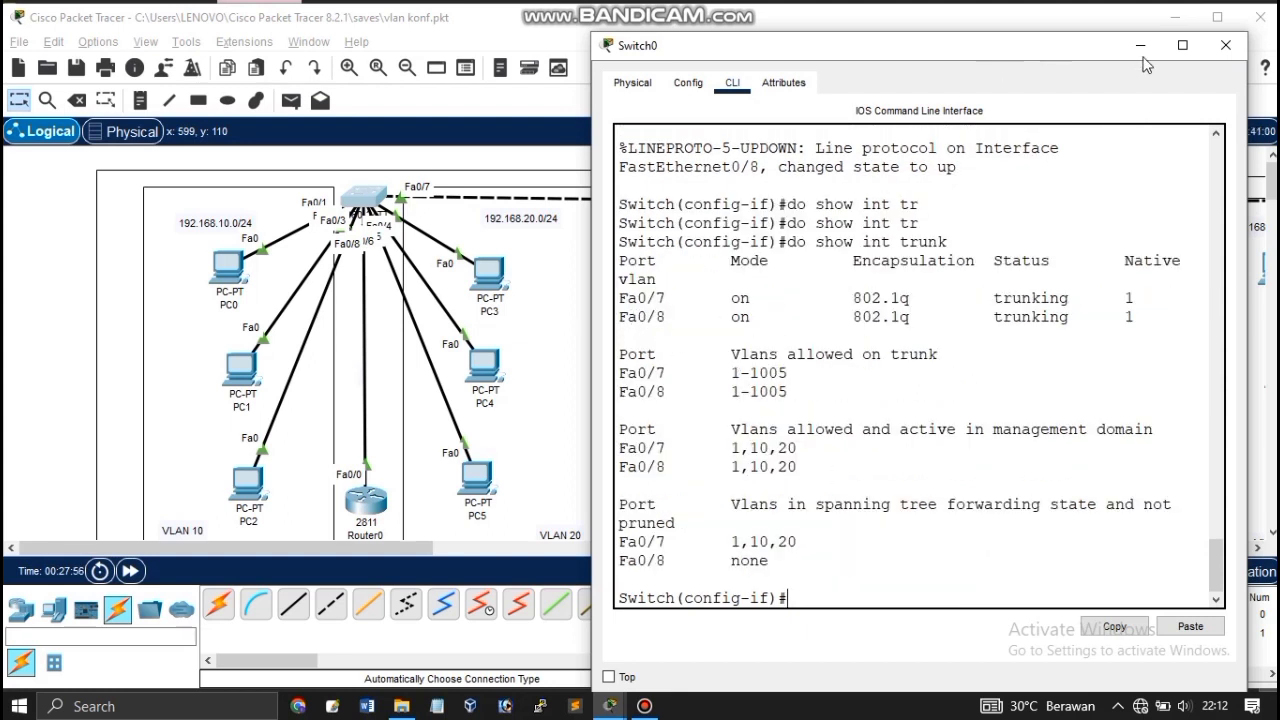
click(1227, 50)
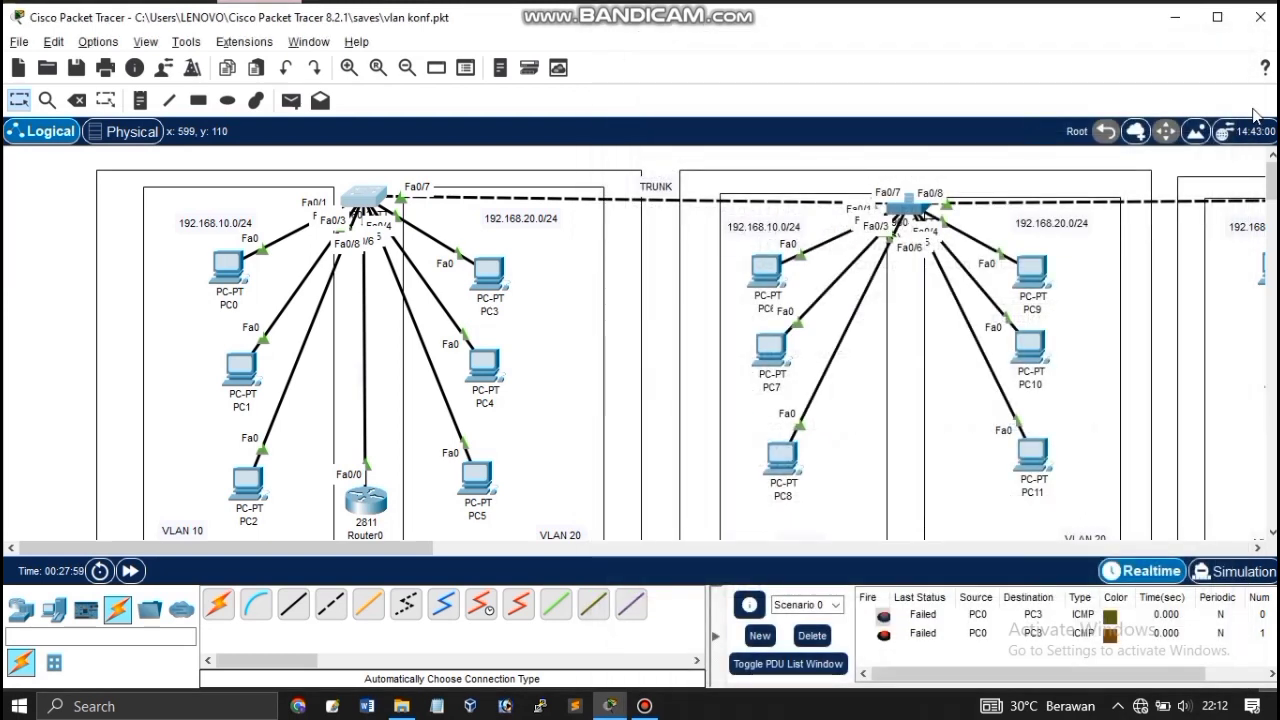
Test inter-VLAN connectivity by sending simple PDUs from PC0 to PC3, repeating the test once.
scroll(1271, 190, down, 3)
scroll(1271, 200, up, 3)
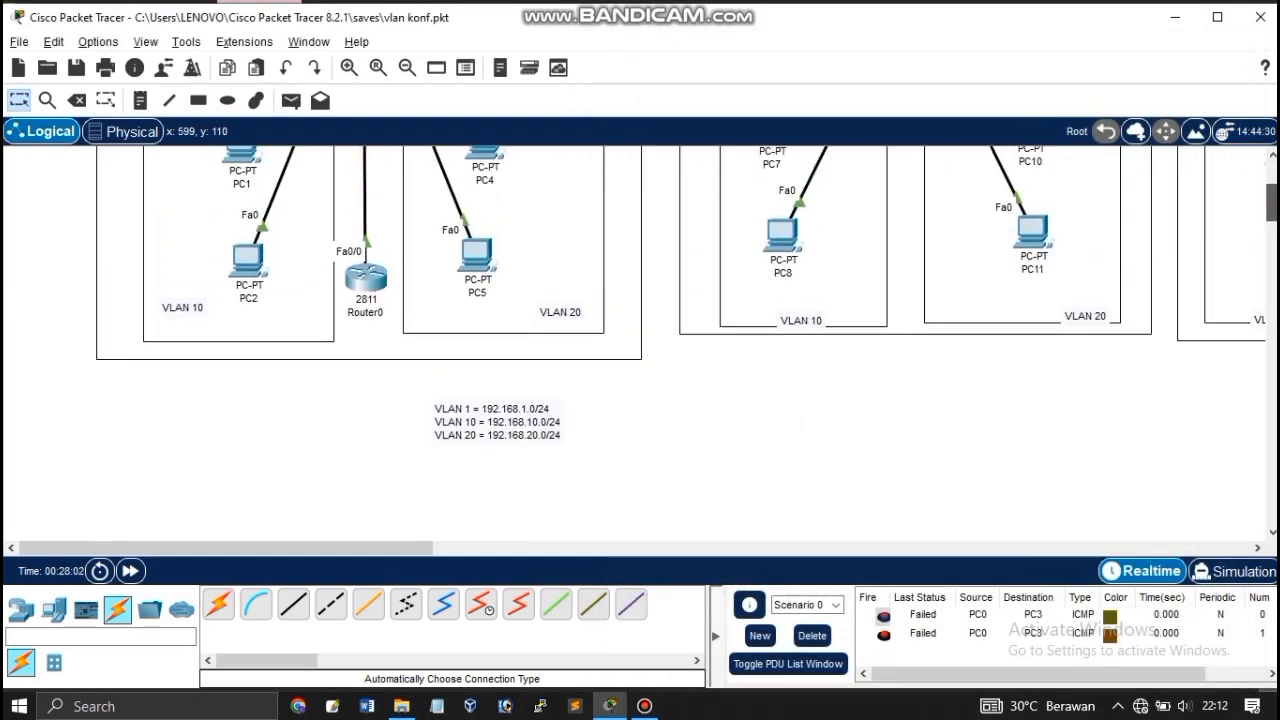
click(291, 100)
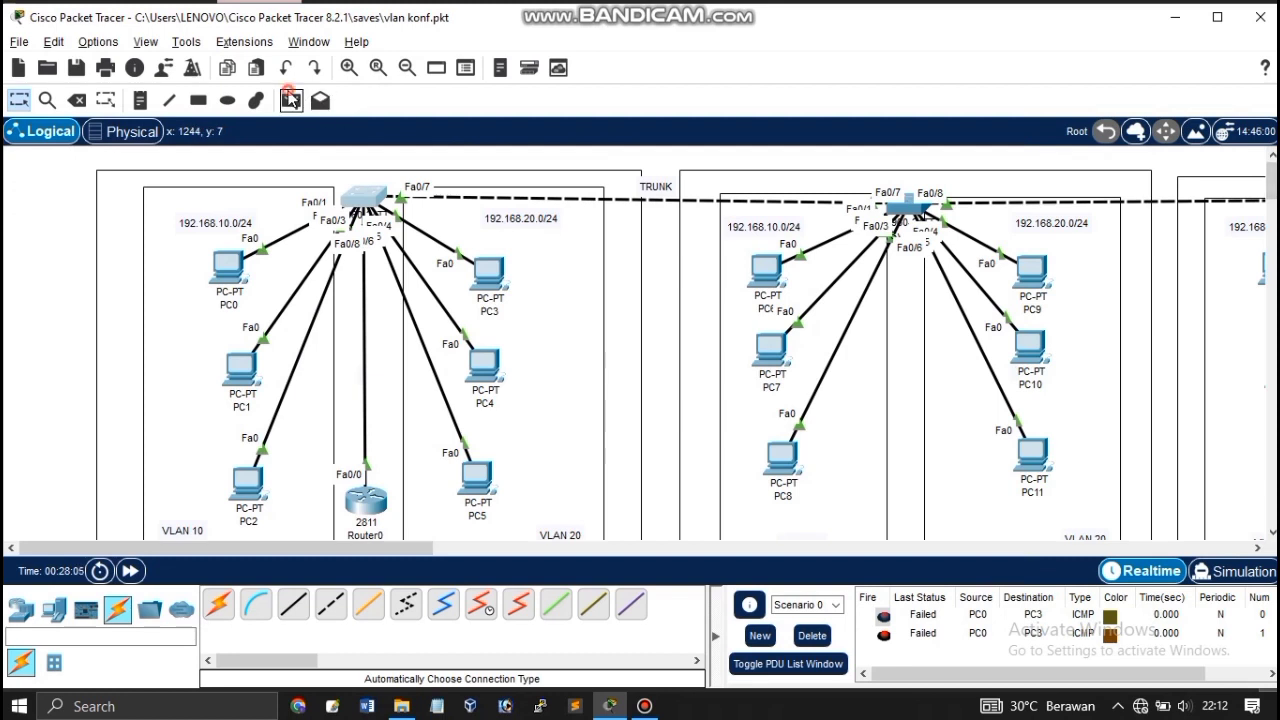
click(228, 266)
click(487, 270)
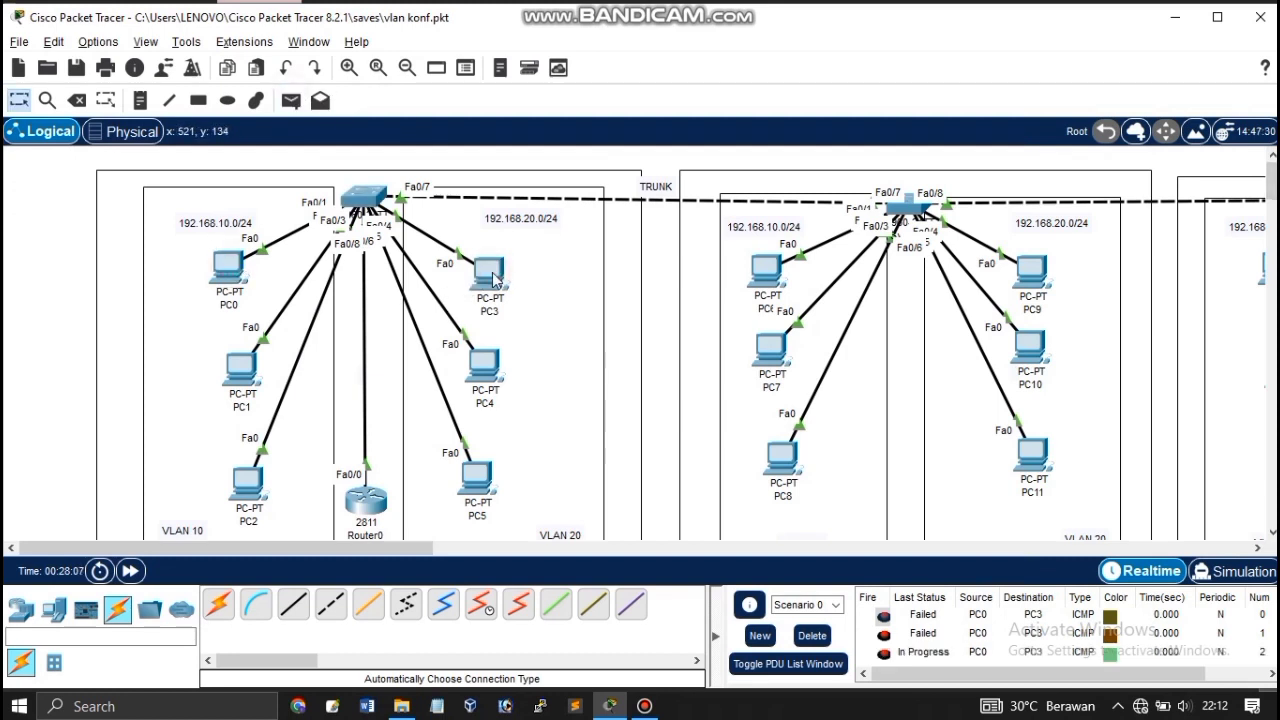
click(291, 100)
click(228, 266)
click(492, 278)
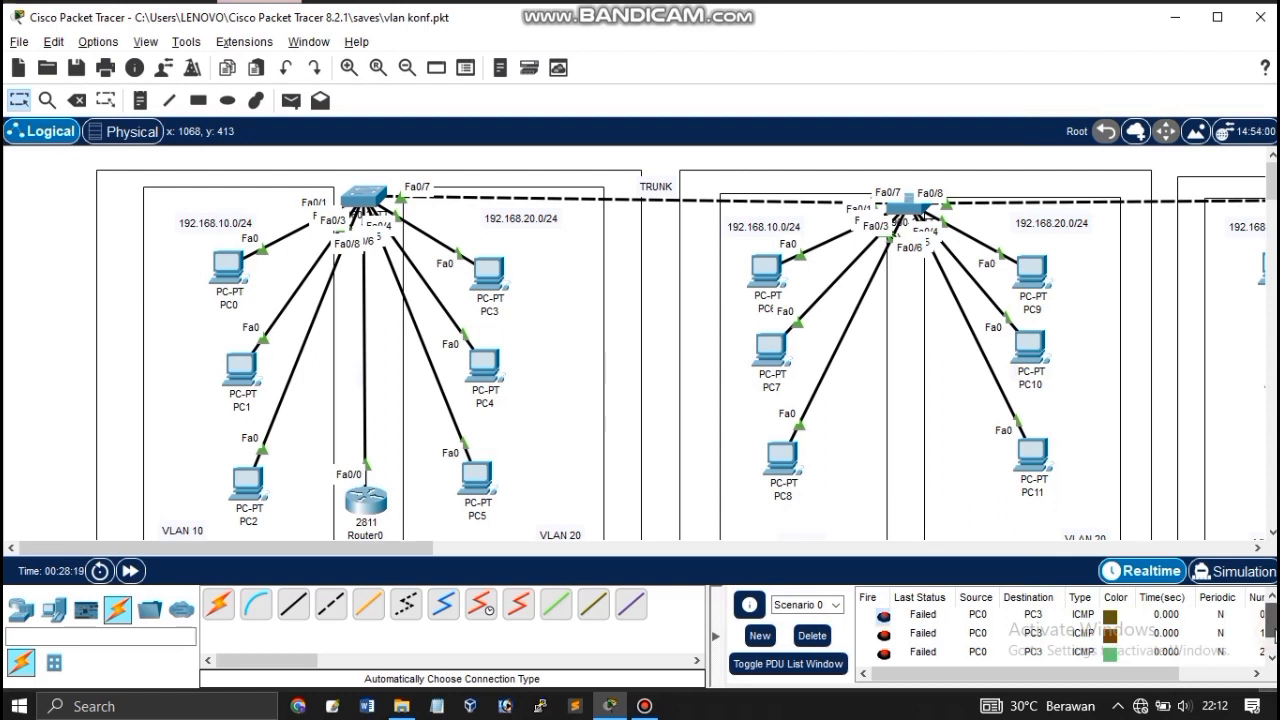
Clear the scenario's PDU list and send a fresh simple PDU from PC0 to PC3.
click(812, 635)
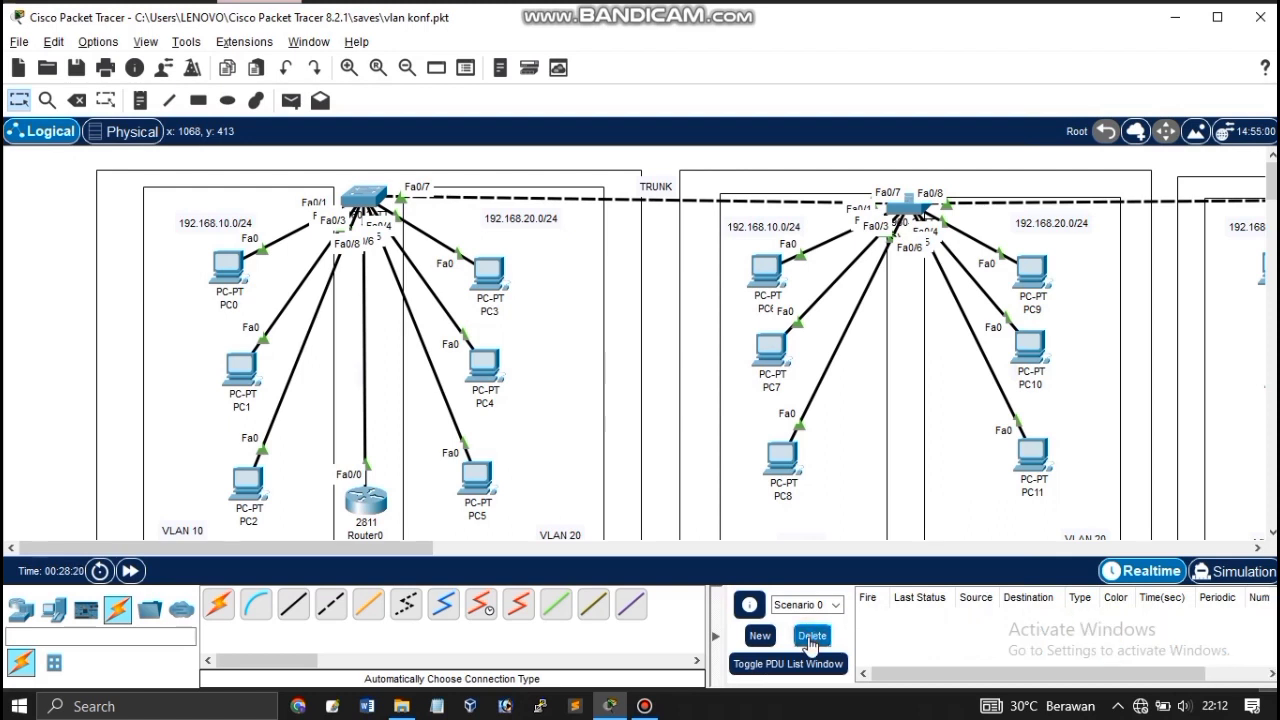
click(291, 100)
click(232, 268)
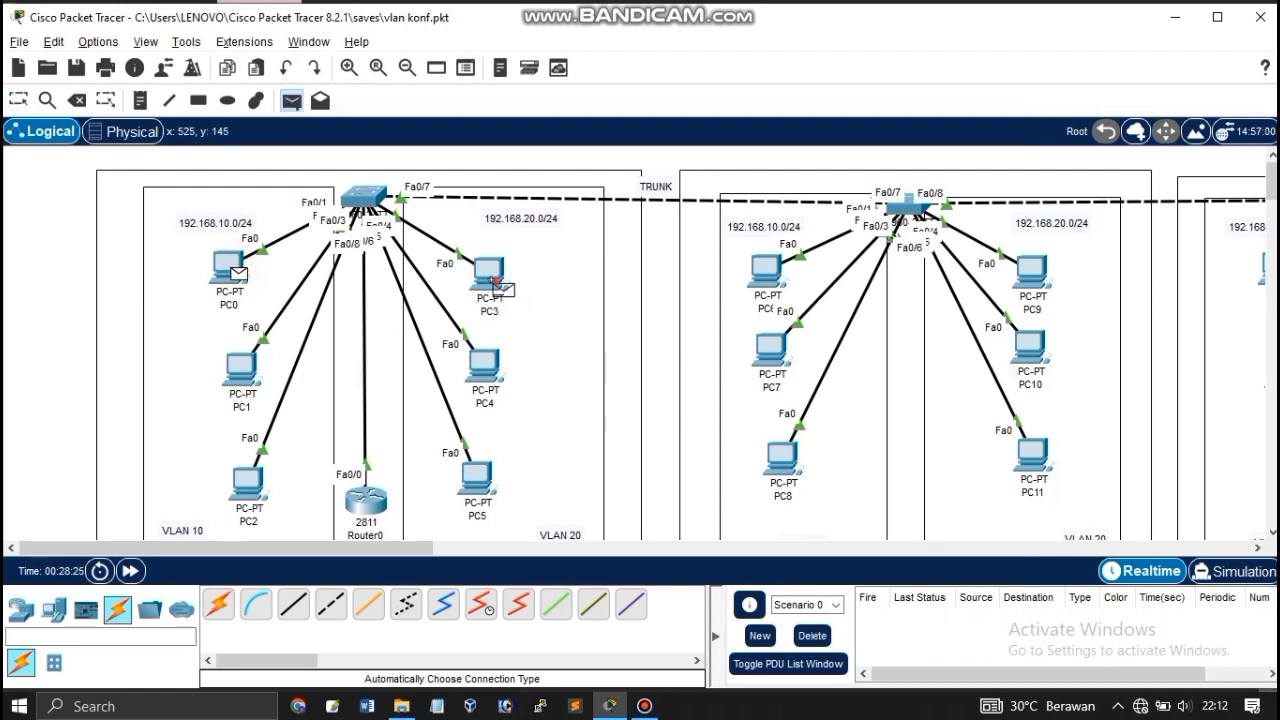
click(497, 286)
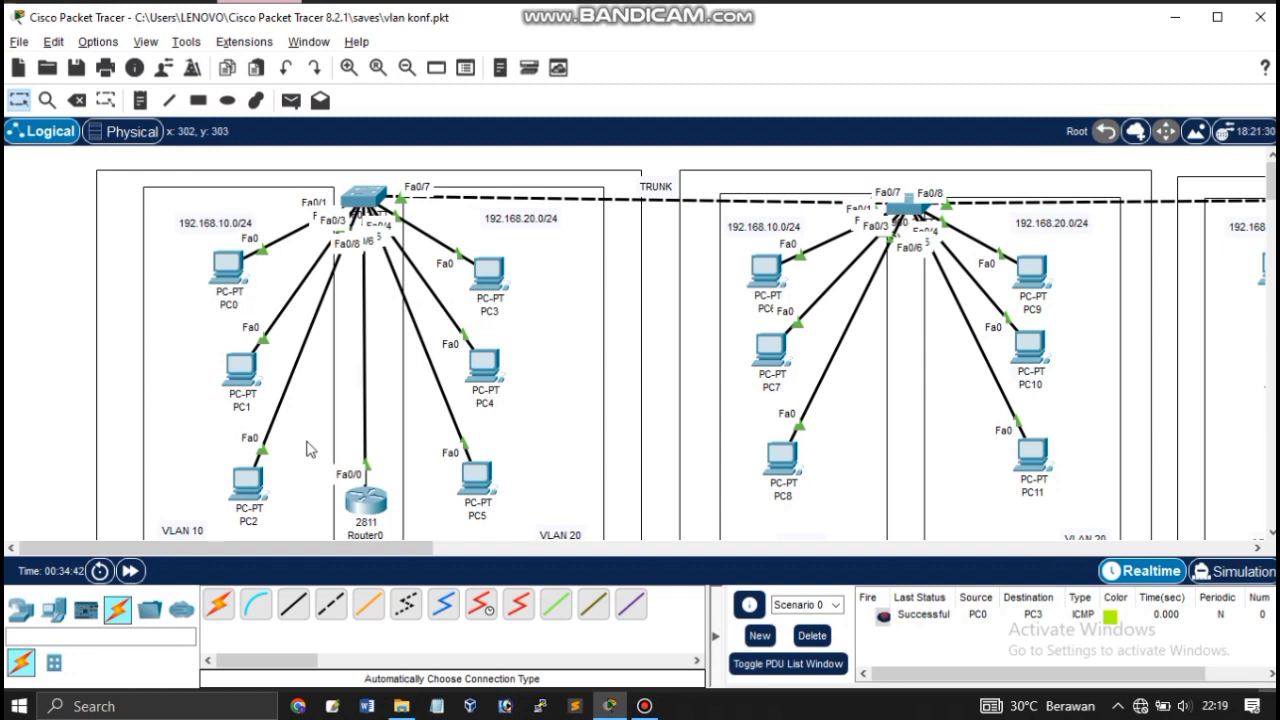
Open Router0's CLI and enter privileged mode and global configuration mode.
click(366, 503)
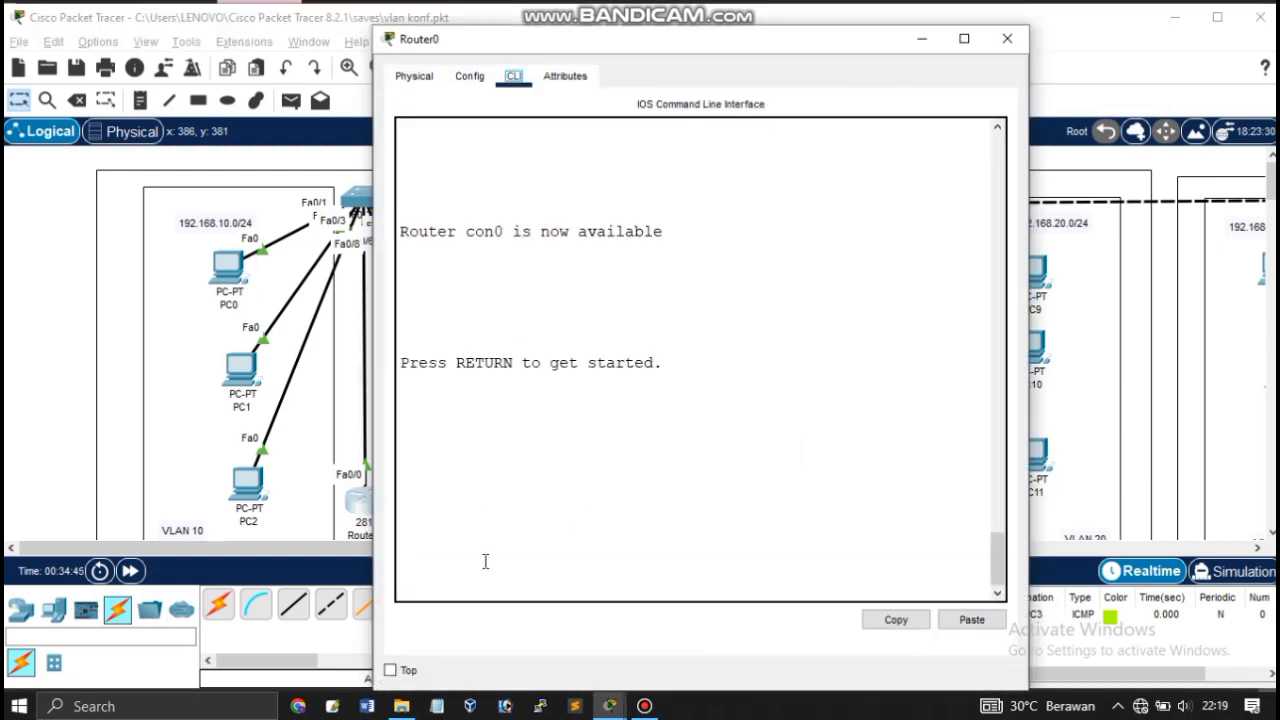
key(Return)
text(er>e)
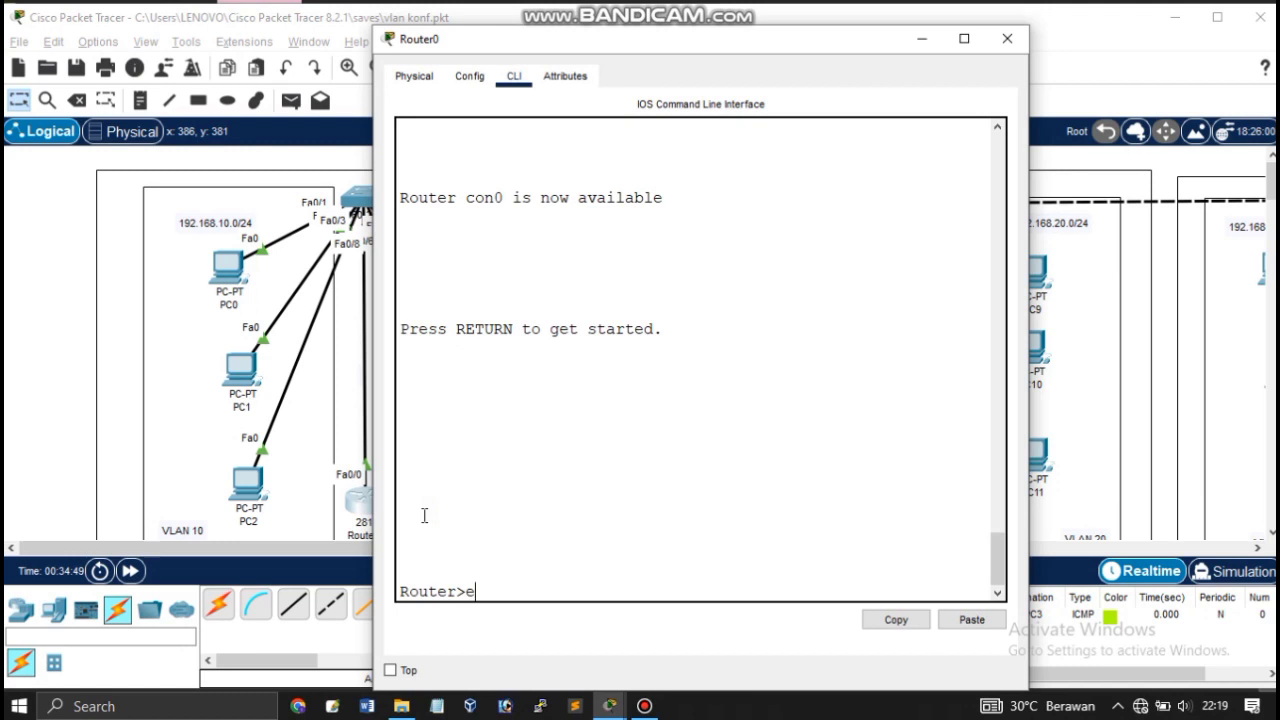
text(n)
key(Return)
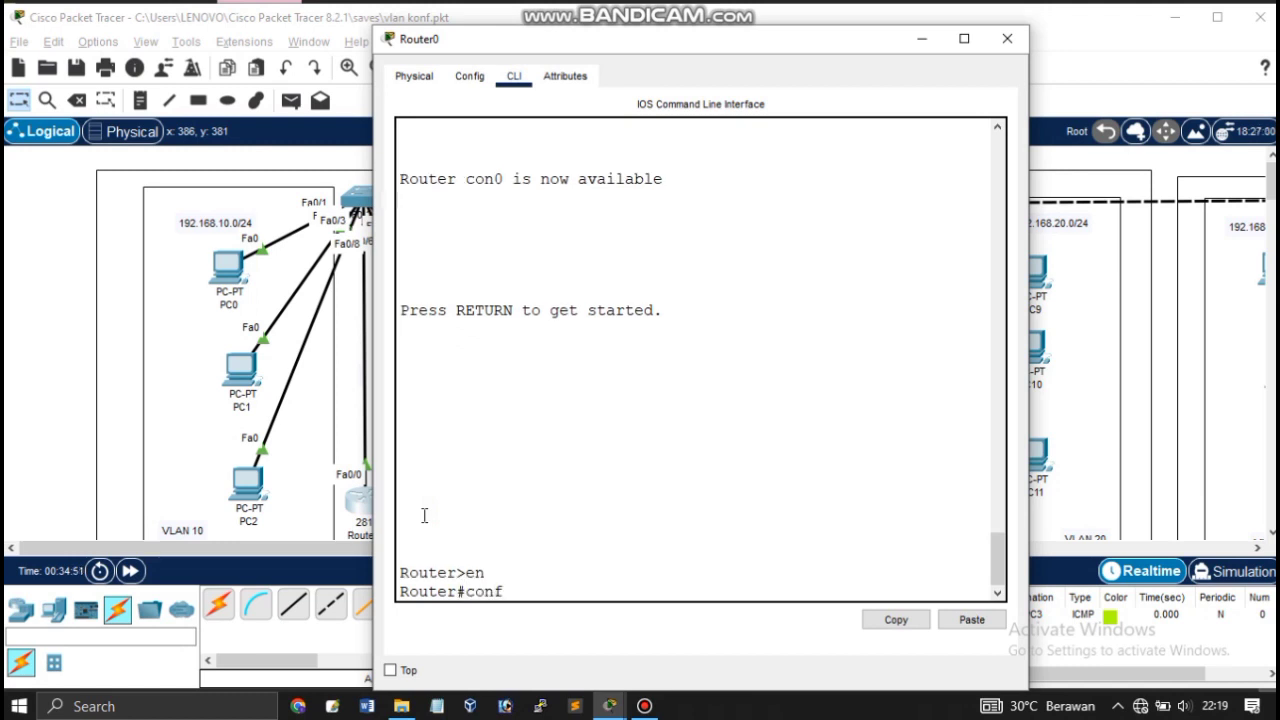
key(Return)
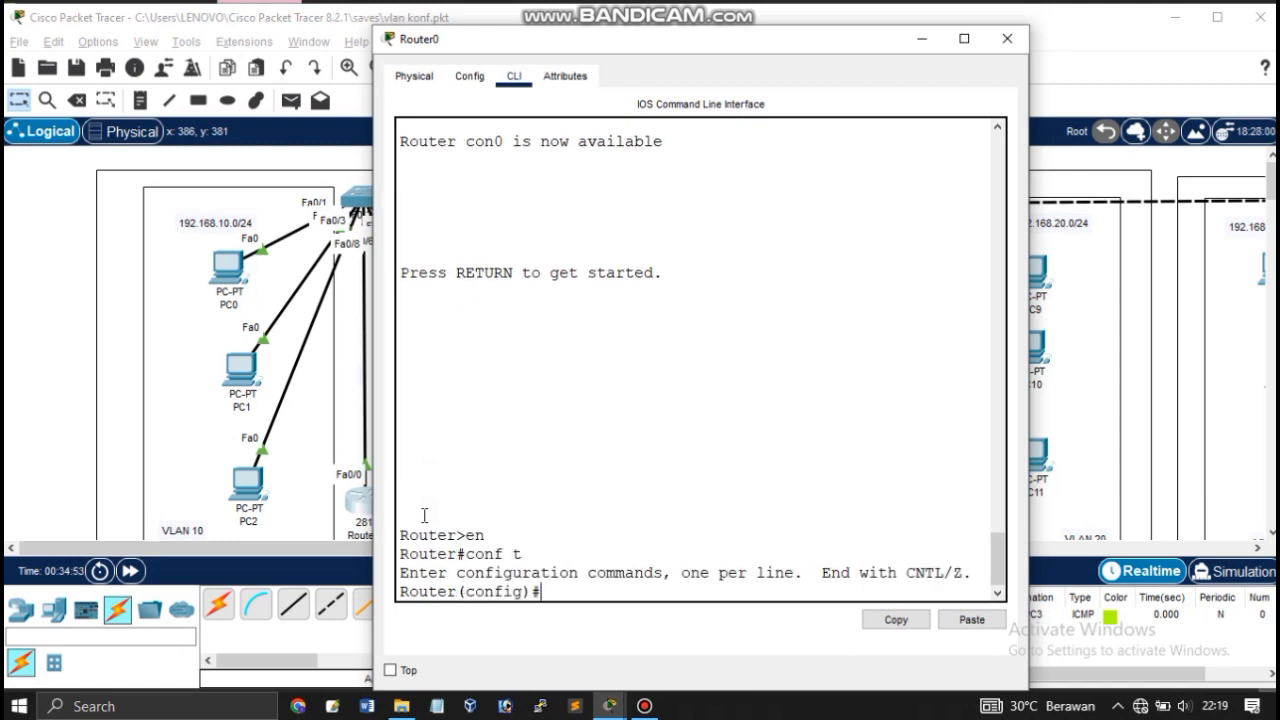
Create a DHCP pool named vlan10 on Router0 with "ip dhcp pool vlan10".
text(i)
text(p dhcp poll)
key(BackSpace)
key(BackSpace)
text(ol vlan1)
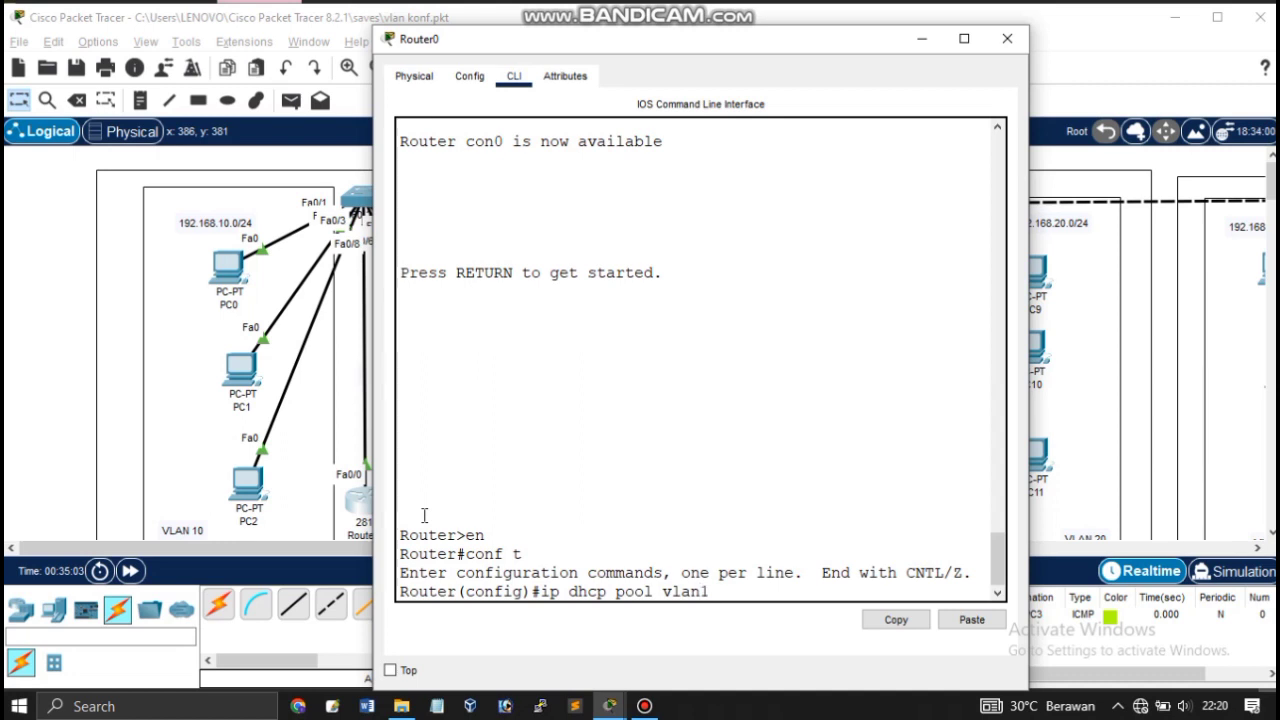
text(0)
key(Return)
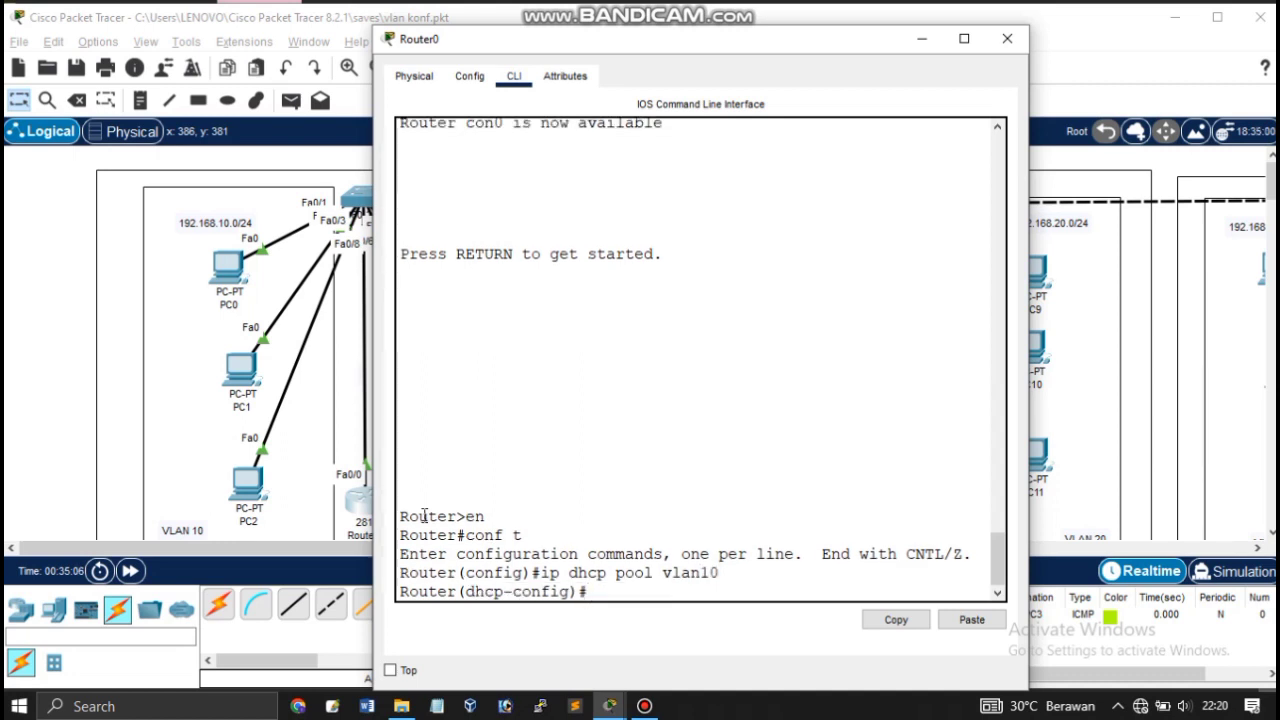
Set the vlan10 pool's network to 192.168.10.0 with mask 255.255.255.0.
text(netwo)
text(rk)
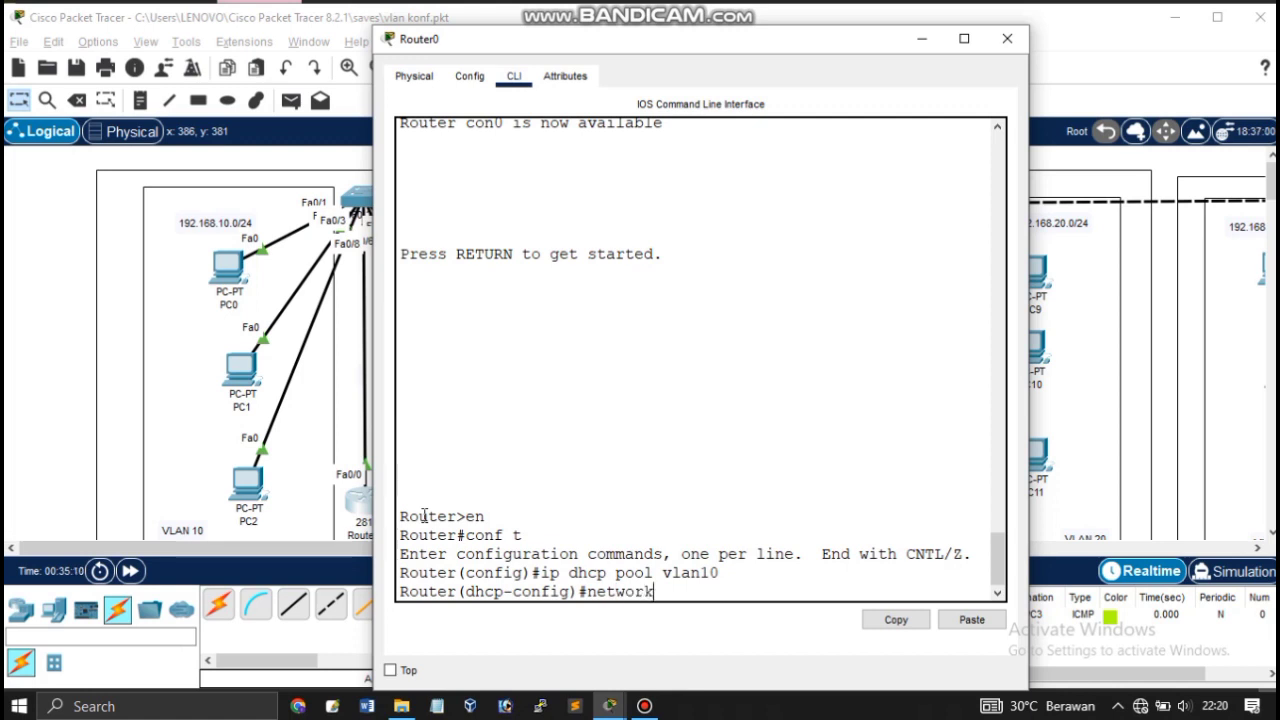
text( 192.)
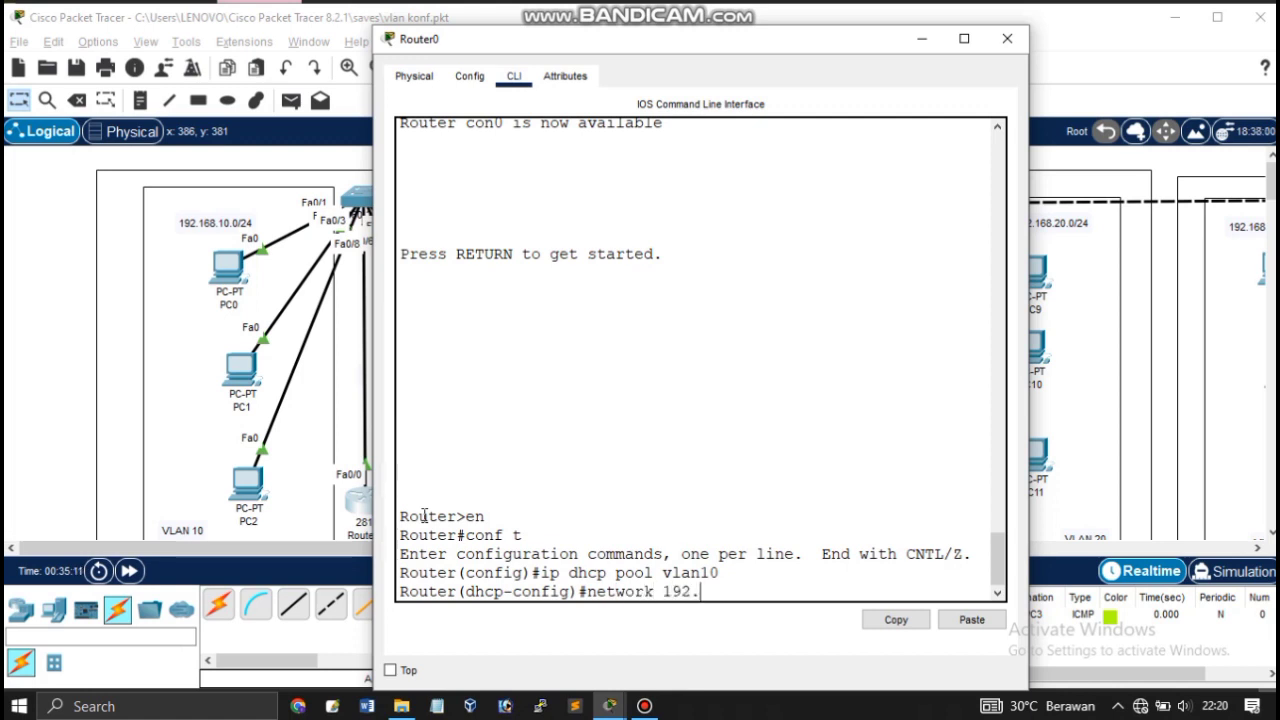
text(168)
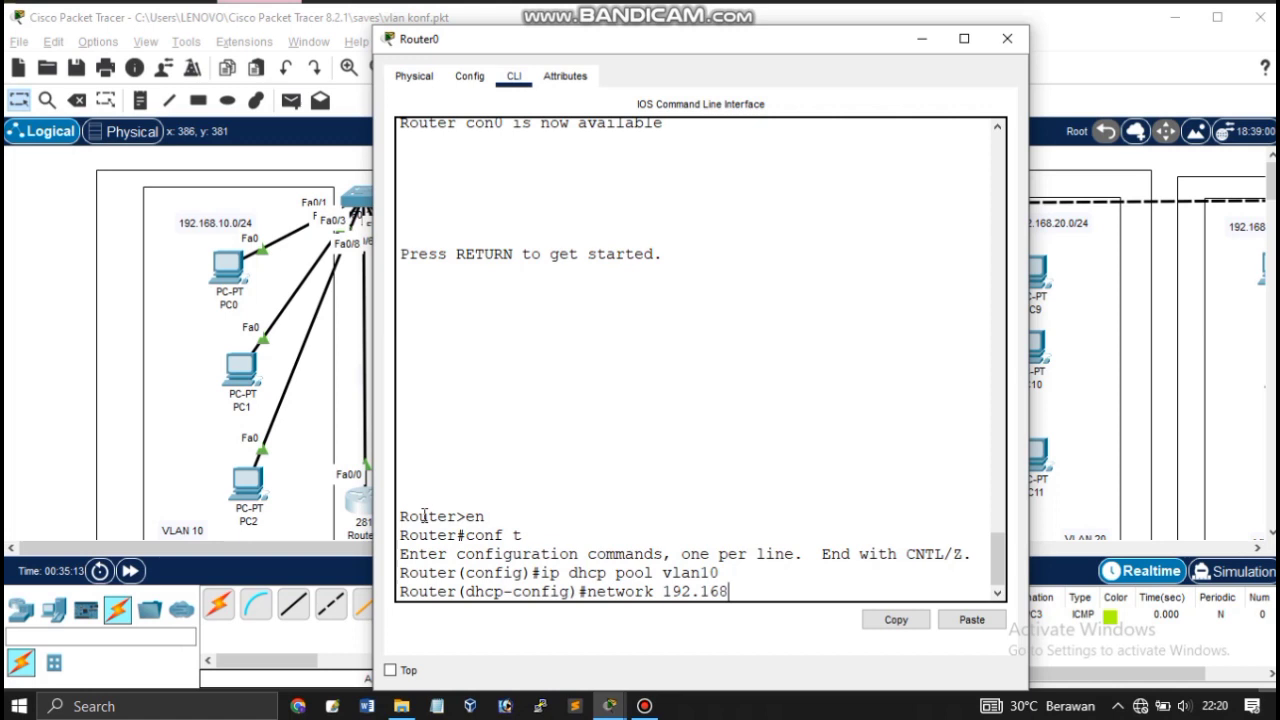
text(.10.0 255)
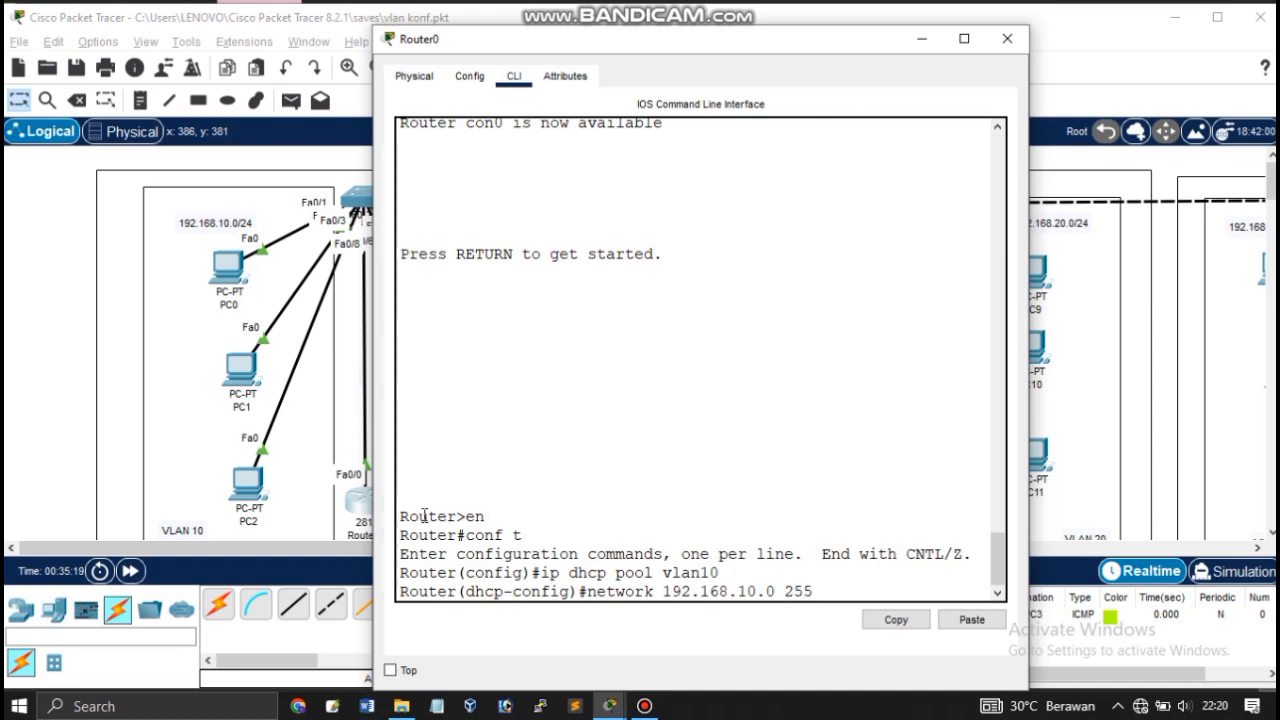
text(.255.255.0)
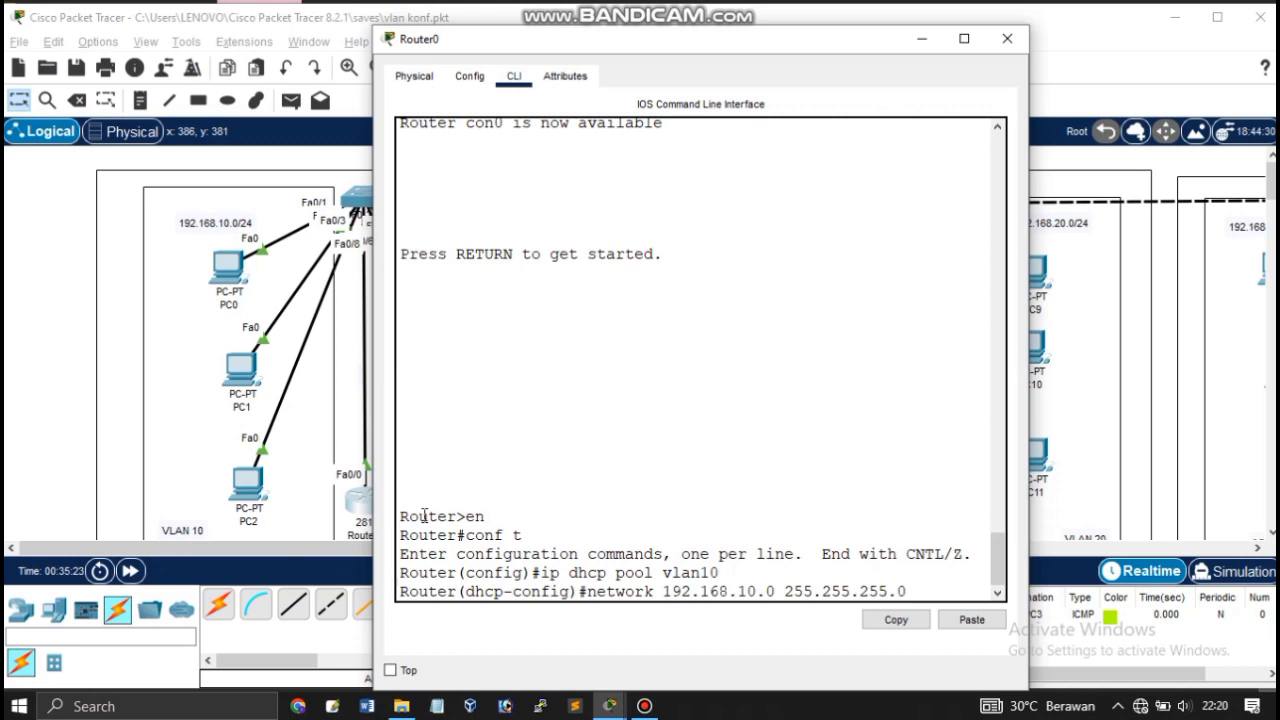
key(Return)
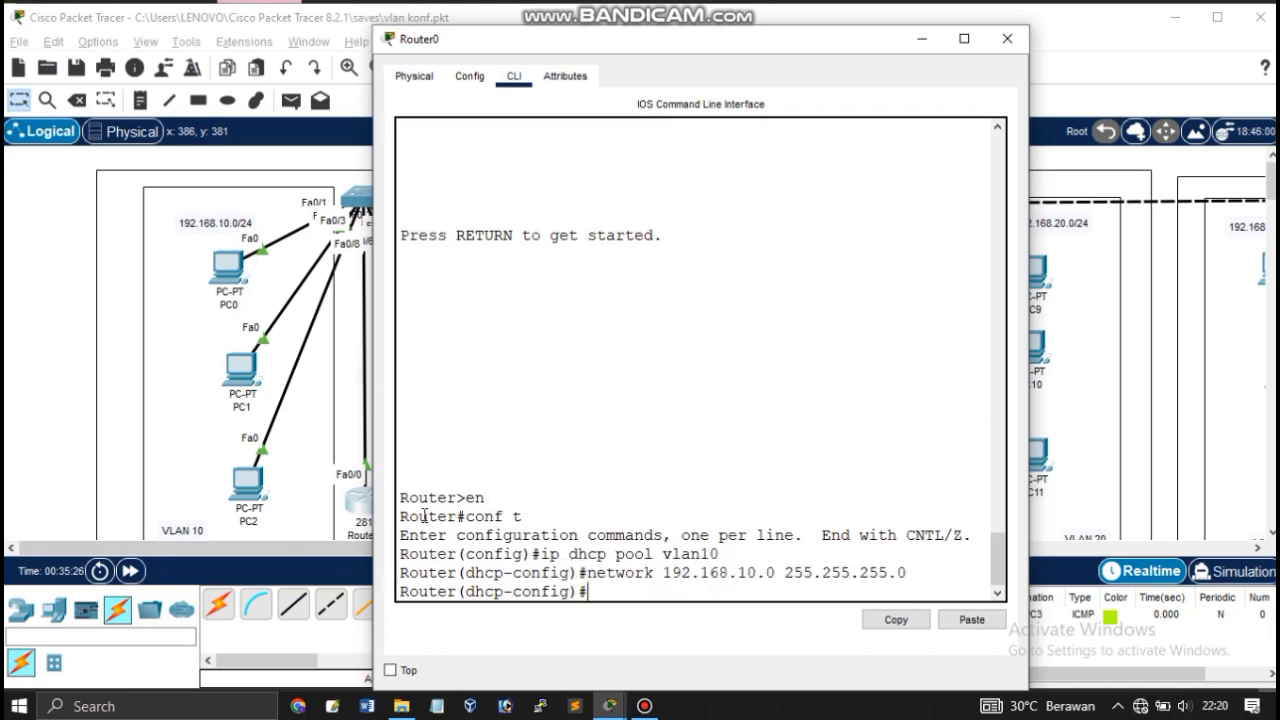
Set the vlan10 pool's default router to 192.168.10.1 and DNS server to 8.8.8.8, and exit the pool configuration.
text(default-router 192.168.)
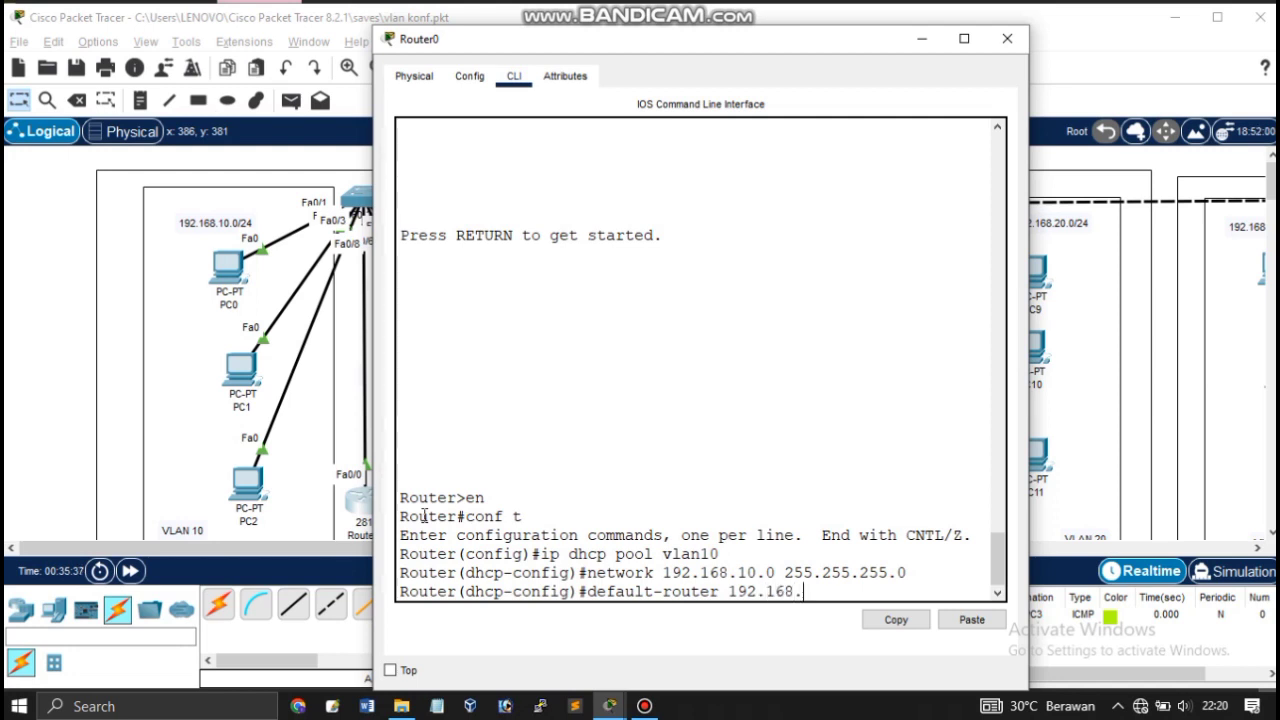
text(10.1)
key(Return)
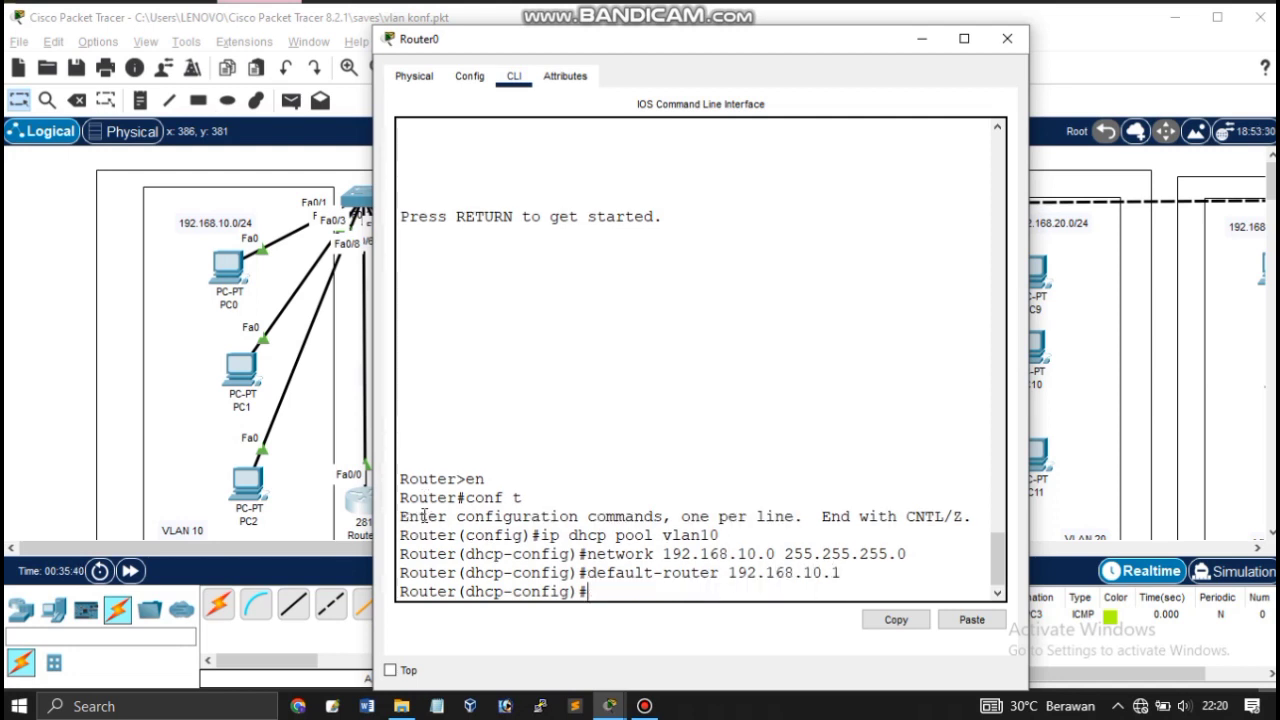
text(dns-server 8.)
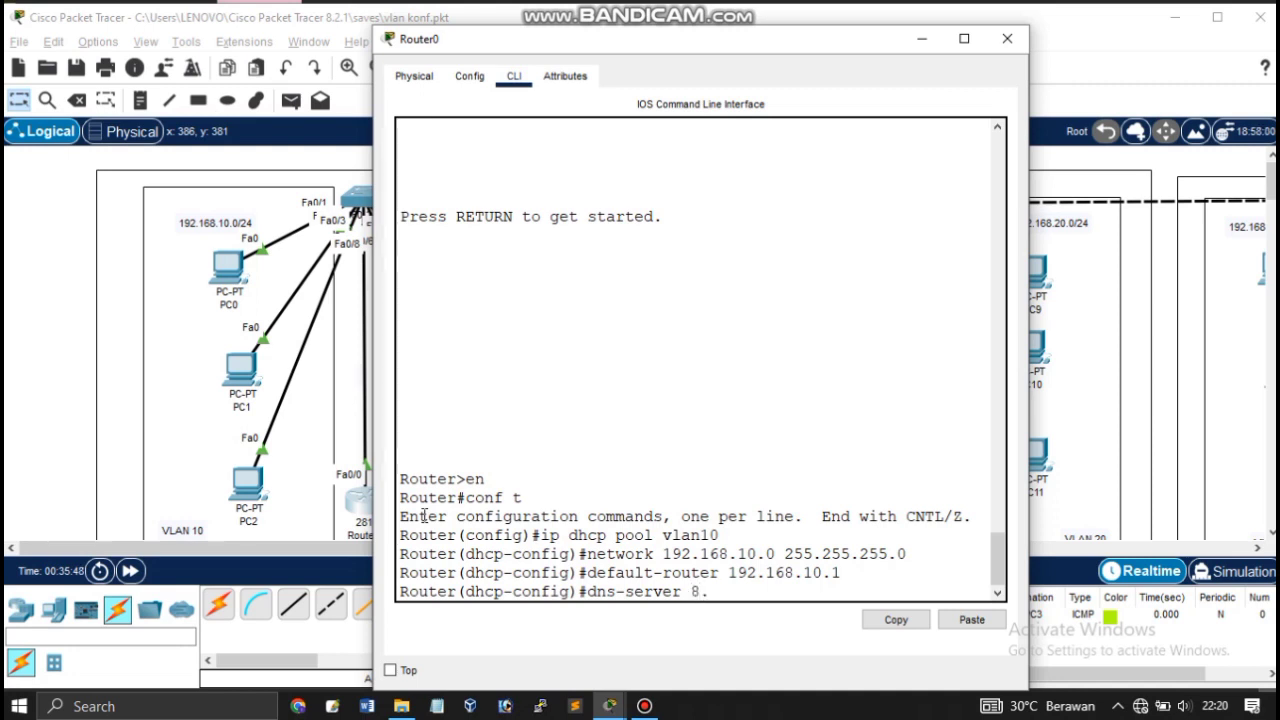
text(8.8.8)
key(Return)
text(ex)
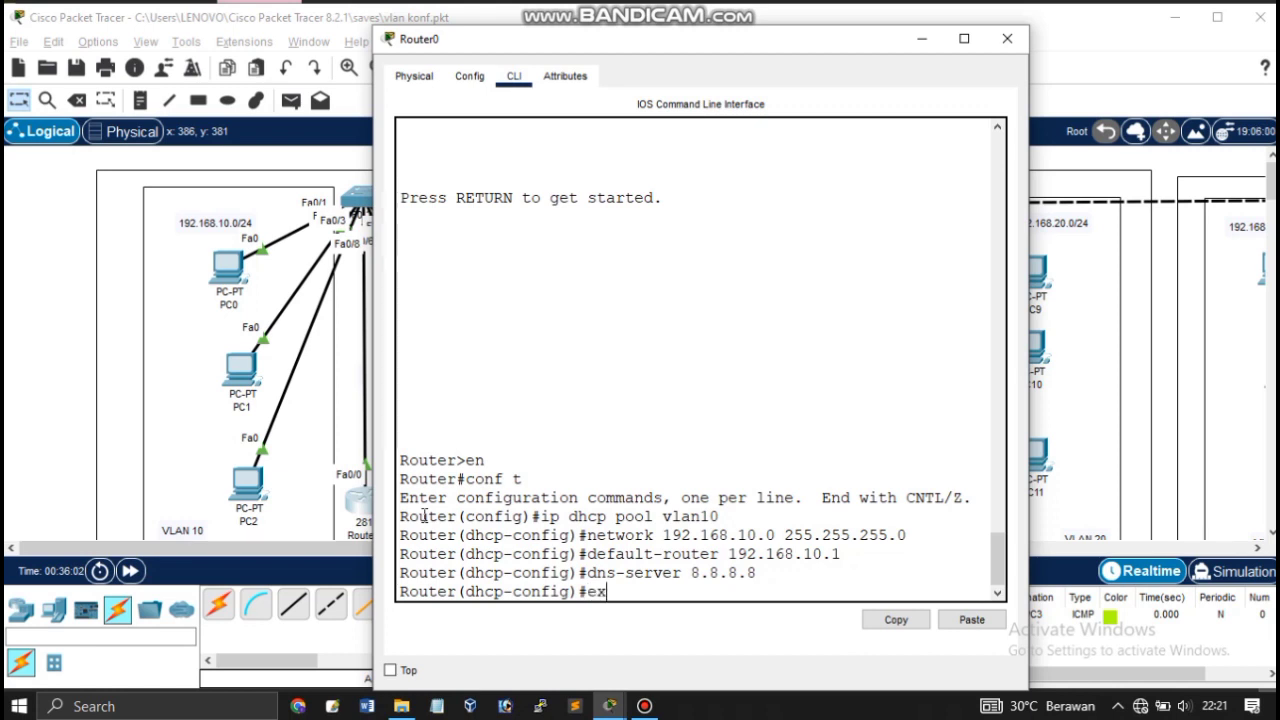
key(Return)
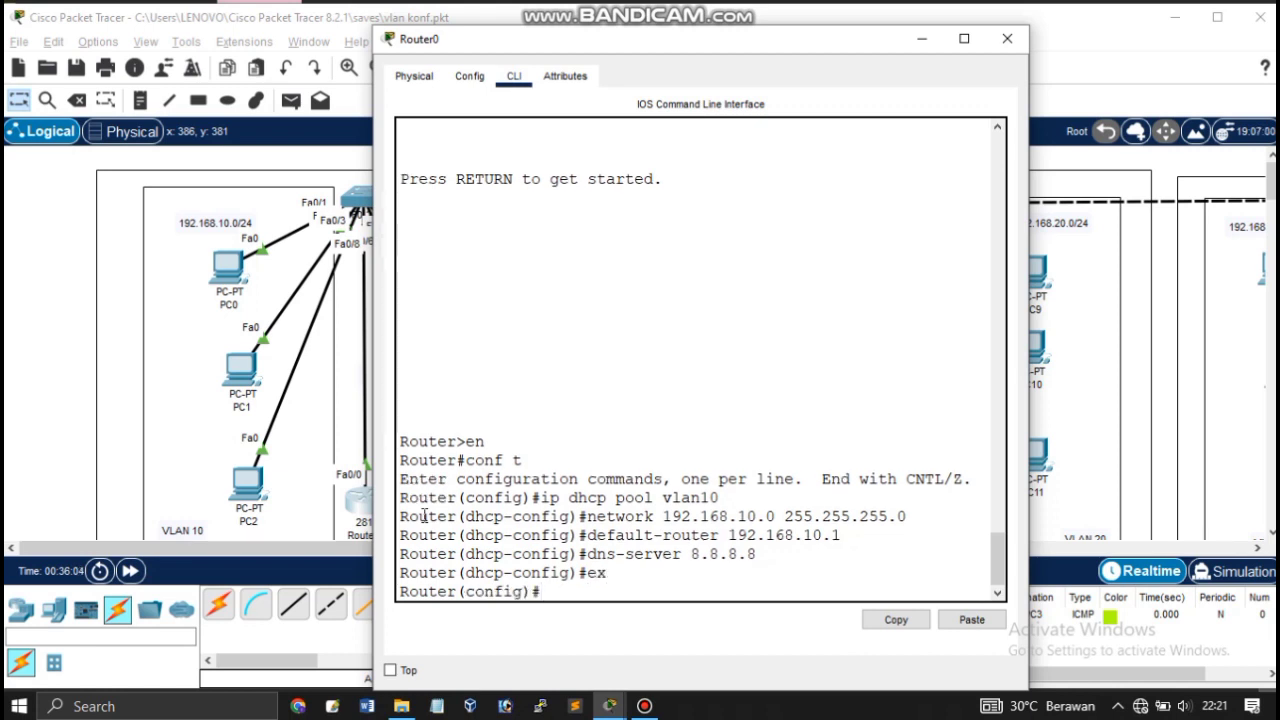
Create a second DHCP pool on Router0 named vlan20 with "ip dhcp pool vlan20".
key(Up)
key(Up)
key(Up)
key(Up)
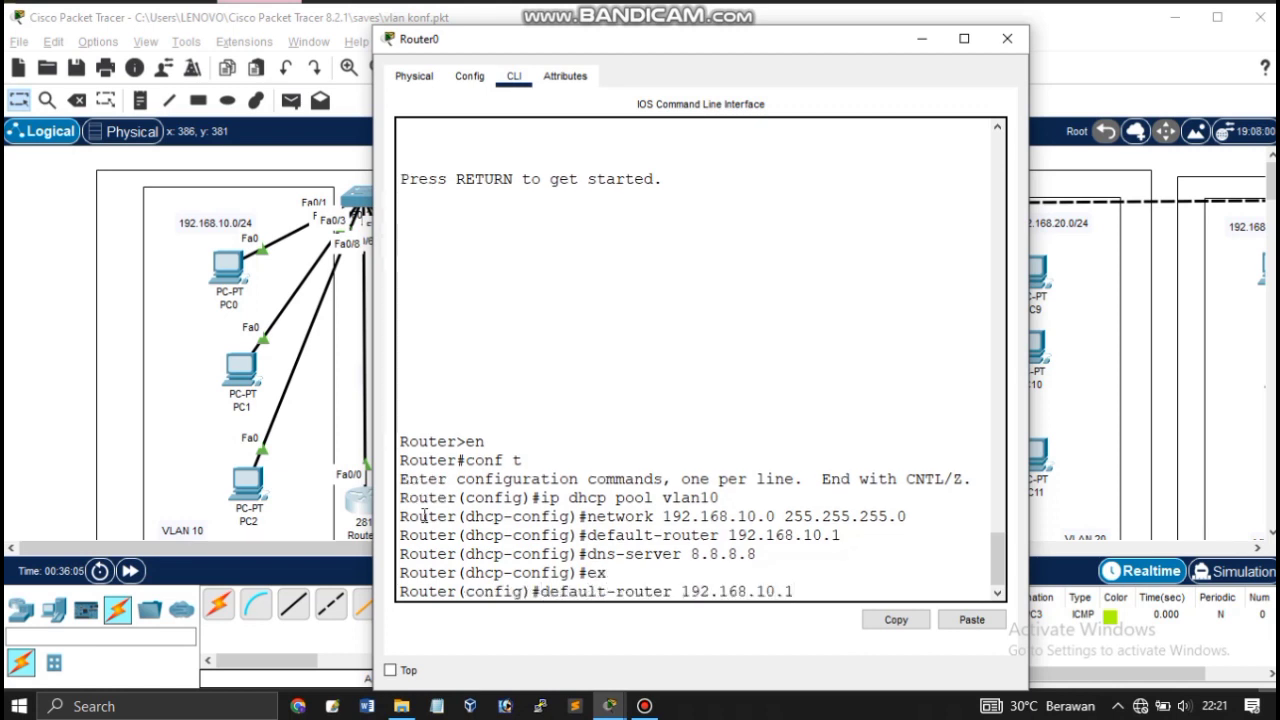
key(Up)
key(BackSpace)
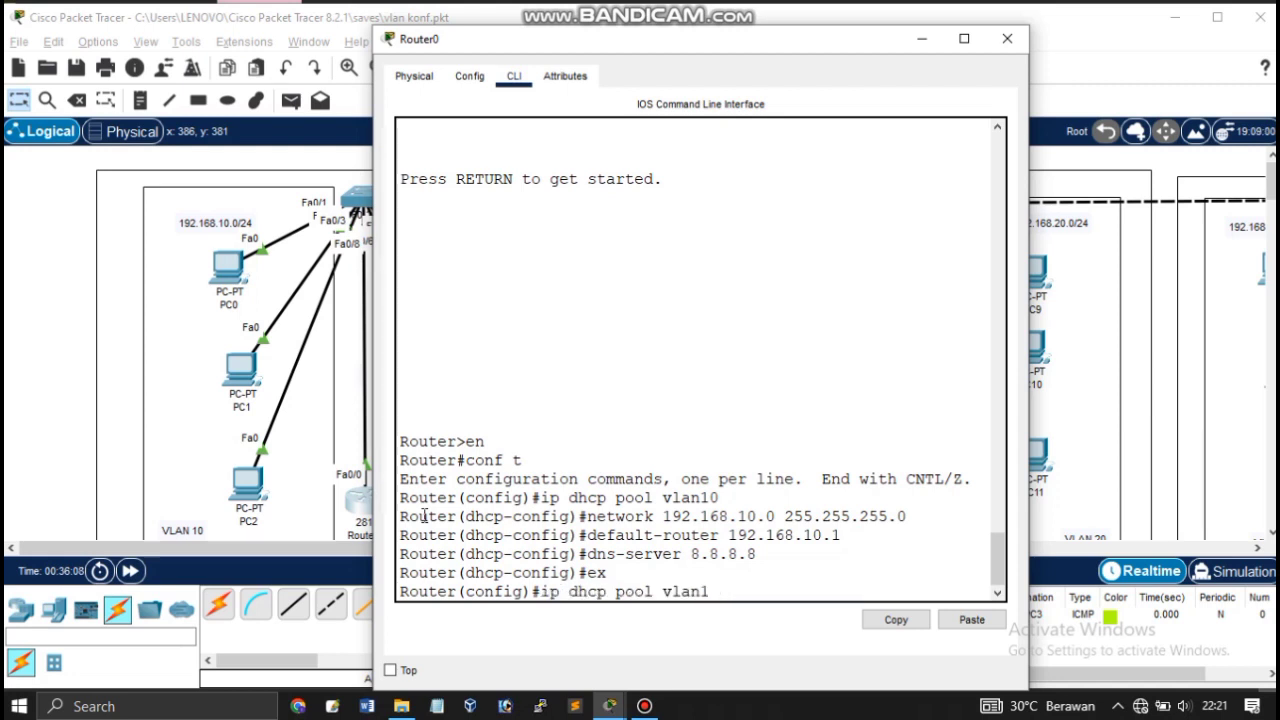
text(20)
key(Return)
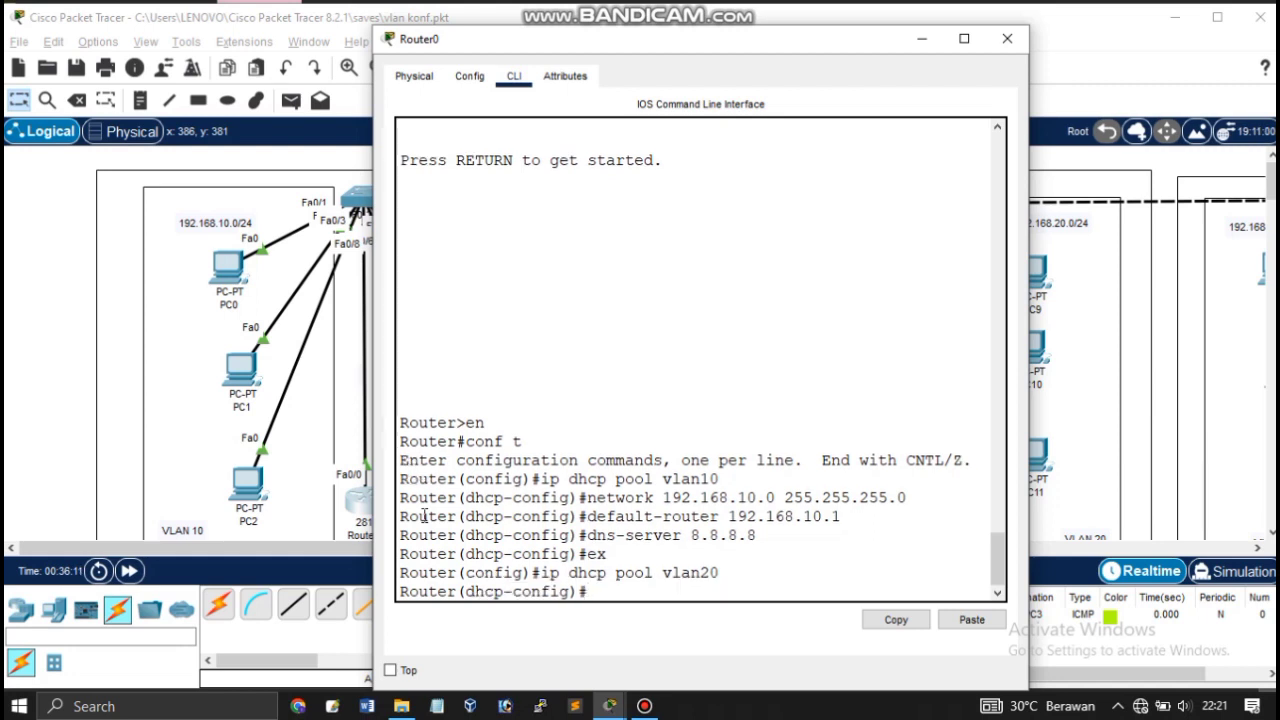
Set the vlan20 pool's network to 192.168.20.0 with mask 255.255.255.0.
key(Up)
key(Up)
key(Up)
key(Up)
key(Up)
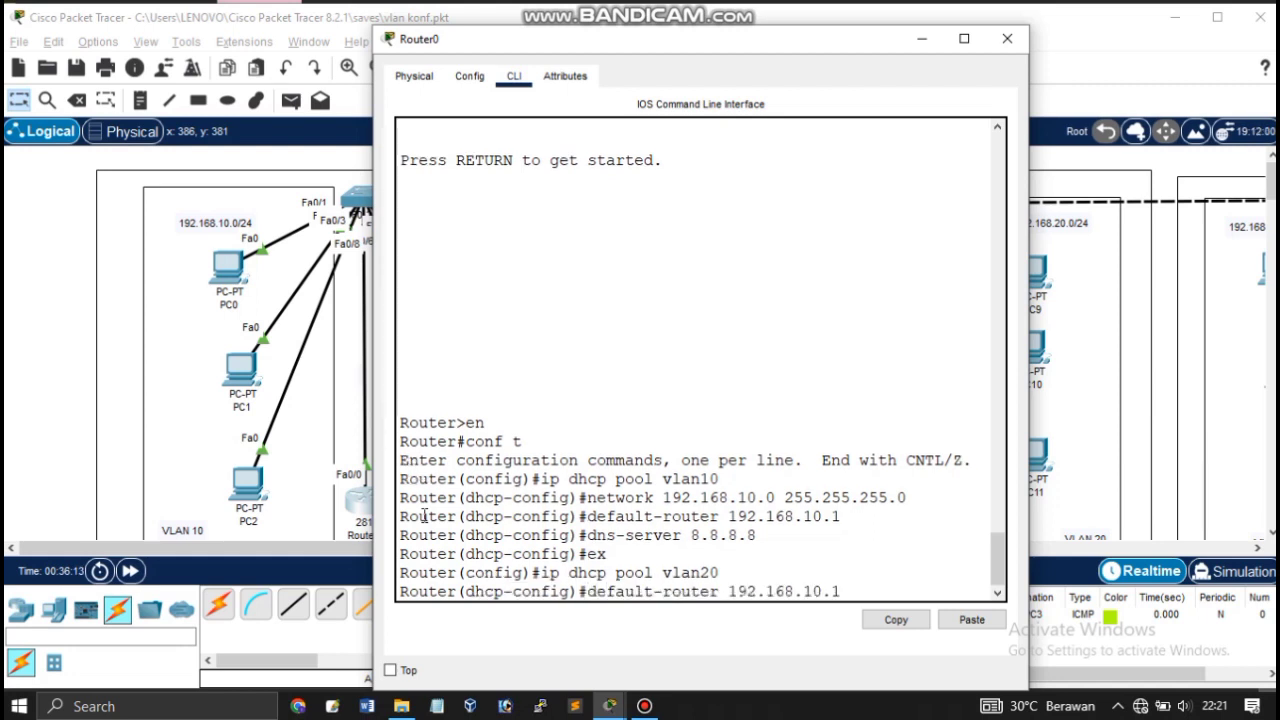
key(BackSpace)
key(BackSpace)
key(BackSpace)
key(BackSpace)
key(BackSpace)
key(BackSpace)
key(BackSpace)
key(BackSpace)
key(BackSpace)
key(BackSpace)
key(BackSpace)
key(BackSpace)
key(BackSpace)
key(BackSpace)
key(BackSpace)
key(BackSpace)
key(BackSpace)
key(BackSpace)
text(20.0)
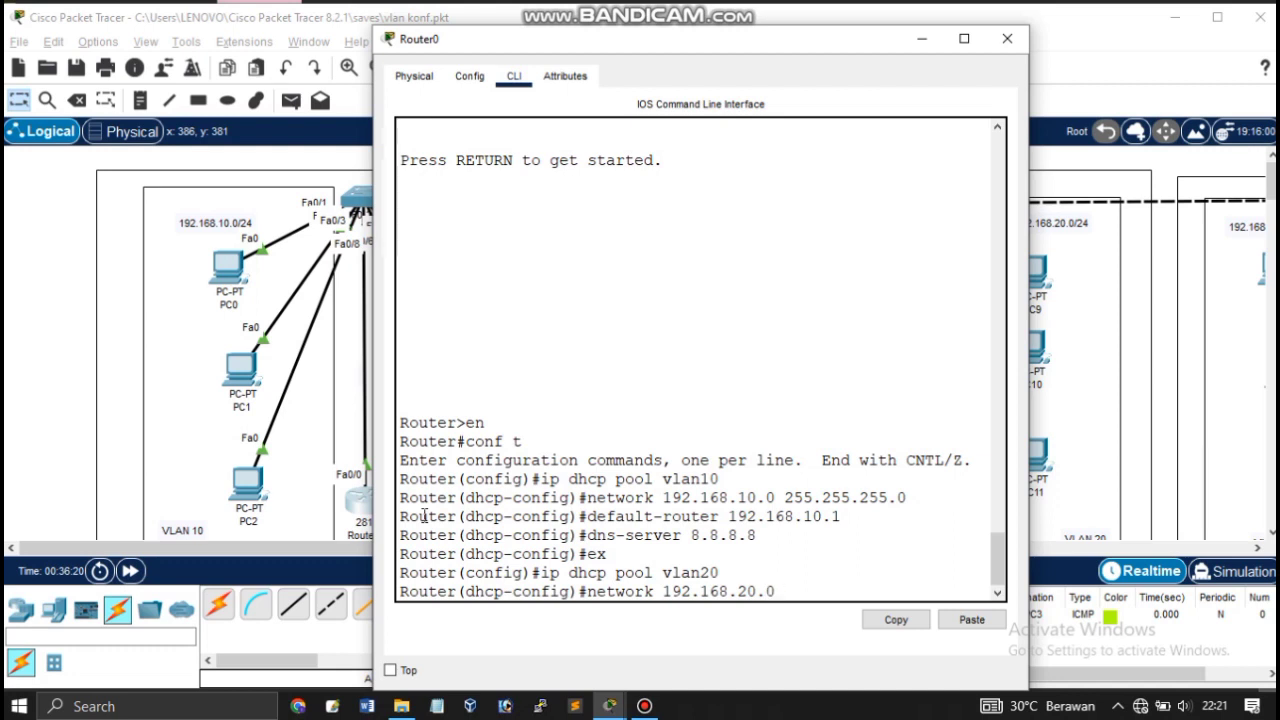
text( 255.255.255)
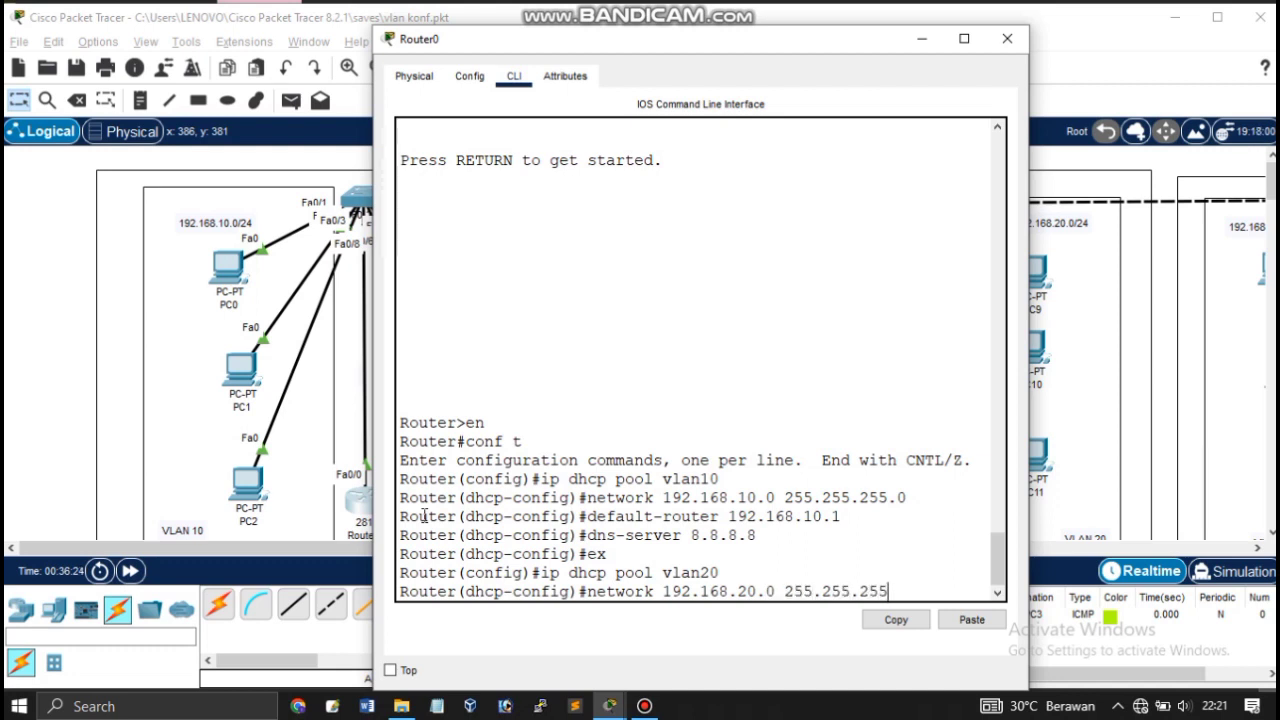
text(.0)
key(Return)
Set the vlan20 pool's default router to 192.168.20.1.
key(Up)
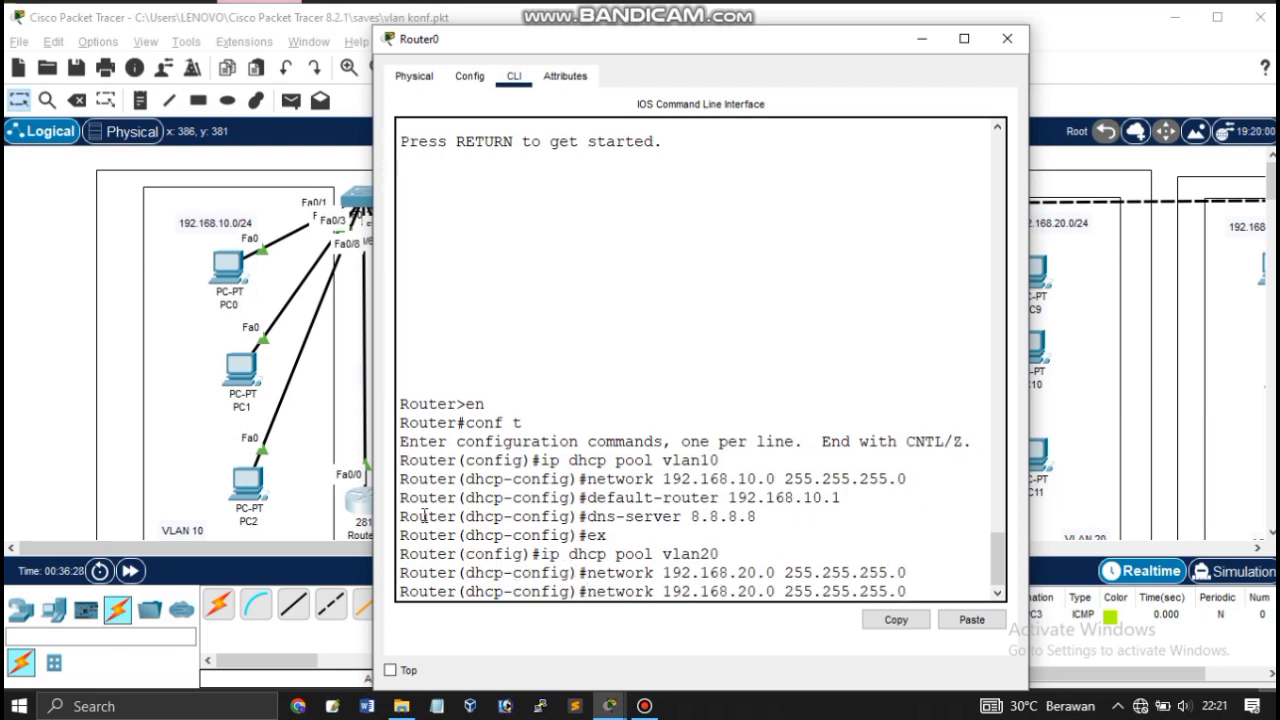
key(Up)
key(Up)
key(Up)
key(Up)
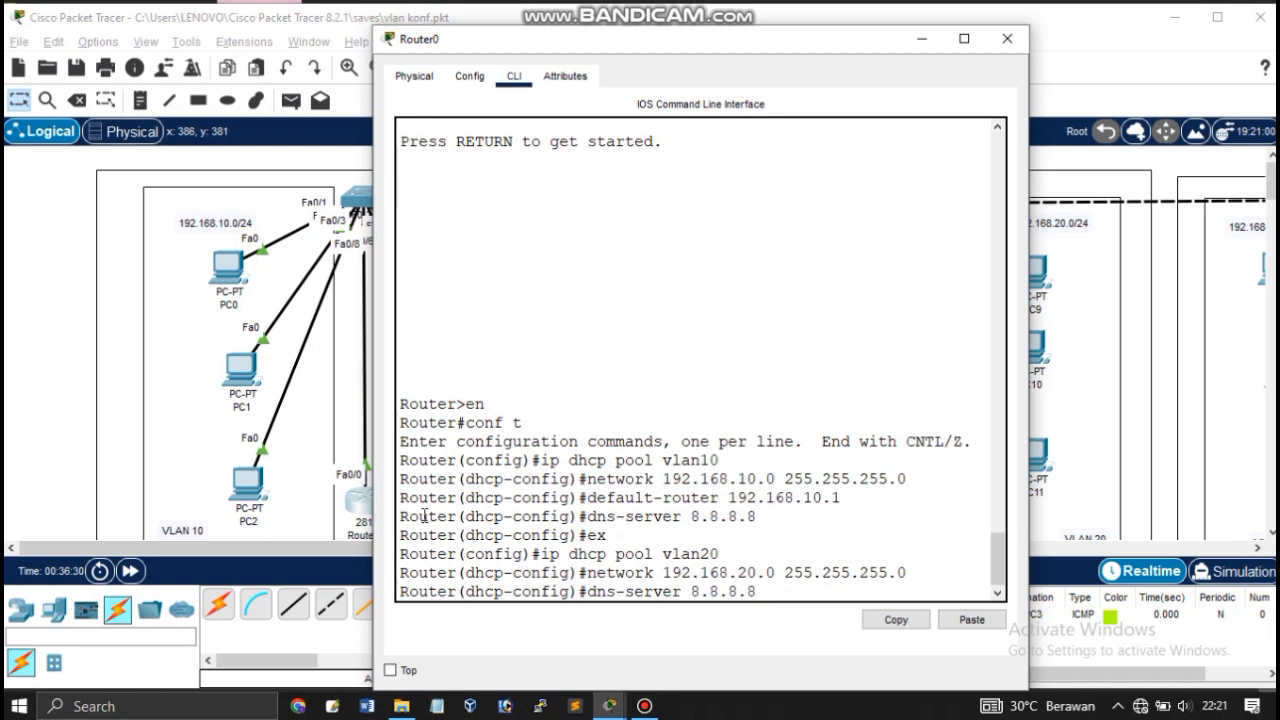
key(BackSpace)
key(BackSpace)
key(BackSpace)
key(BackSpace)
text(20.)
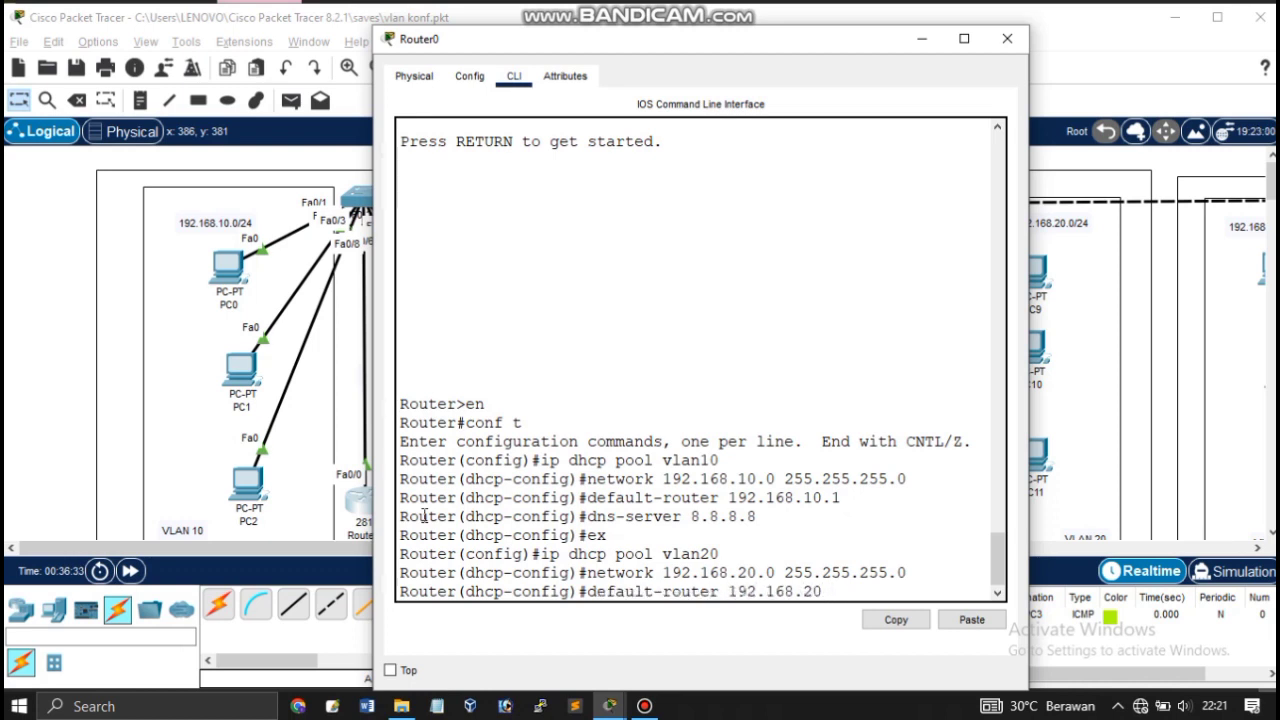
key(Return)
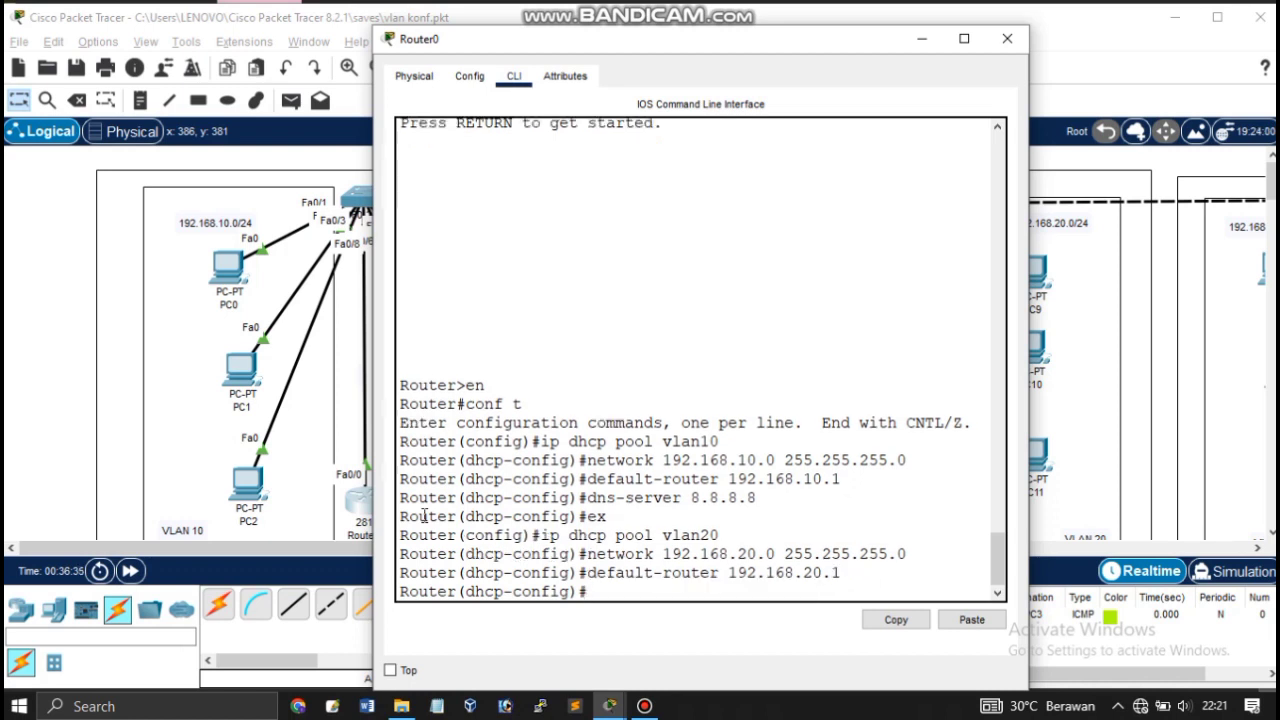
Set the vlan20 pool's DNS server to 8.8.8.8 and exit the pool configuration.
key(Up)
key(Up)
key(Up)
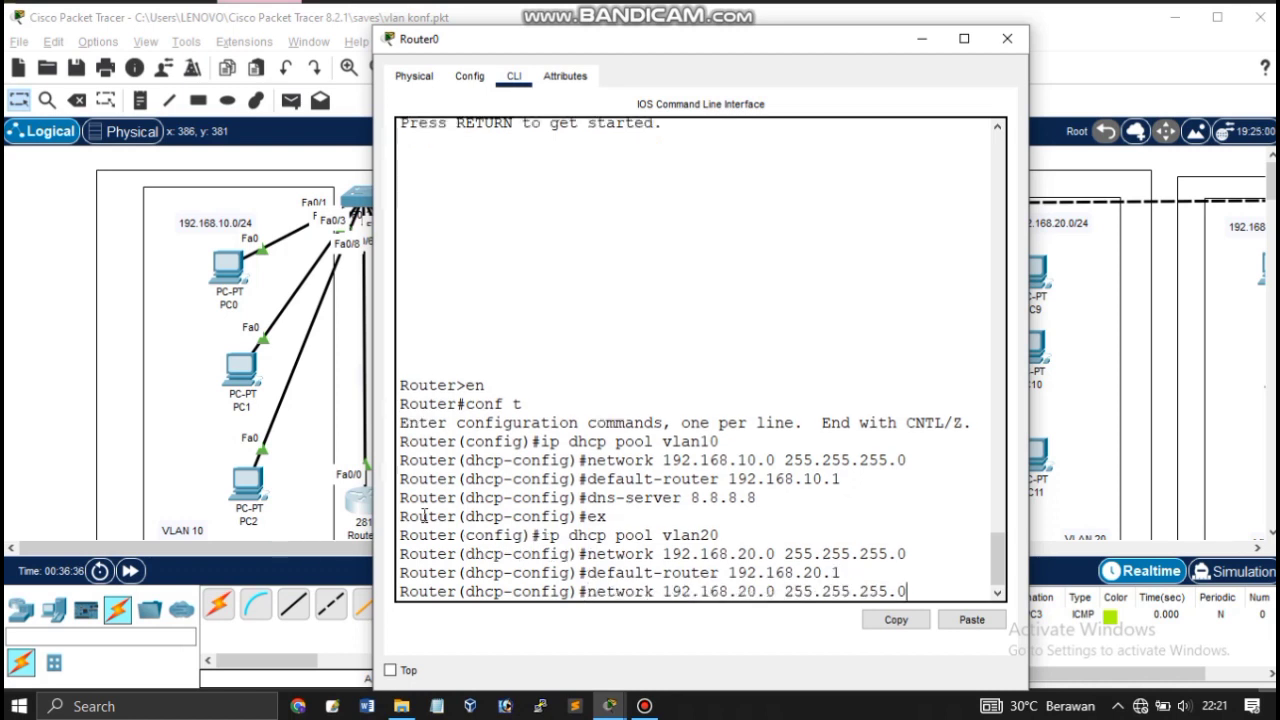
key(Up)
key(Up)
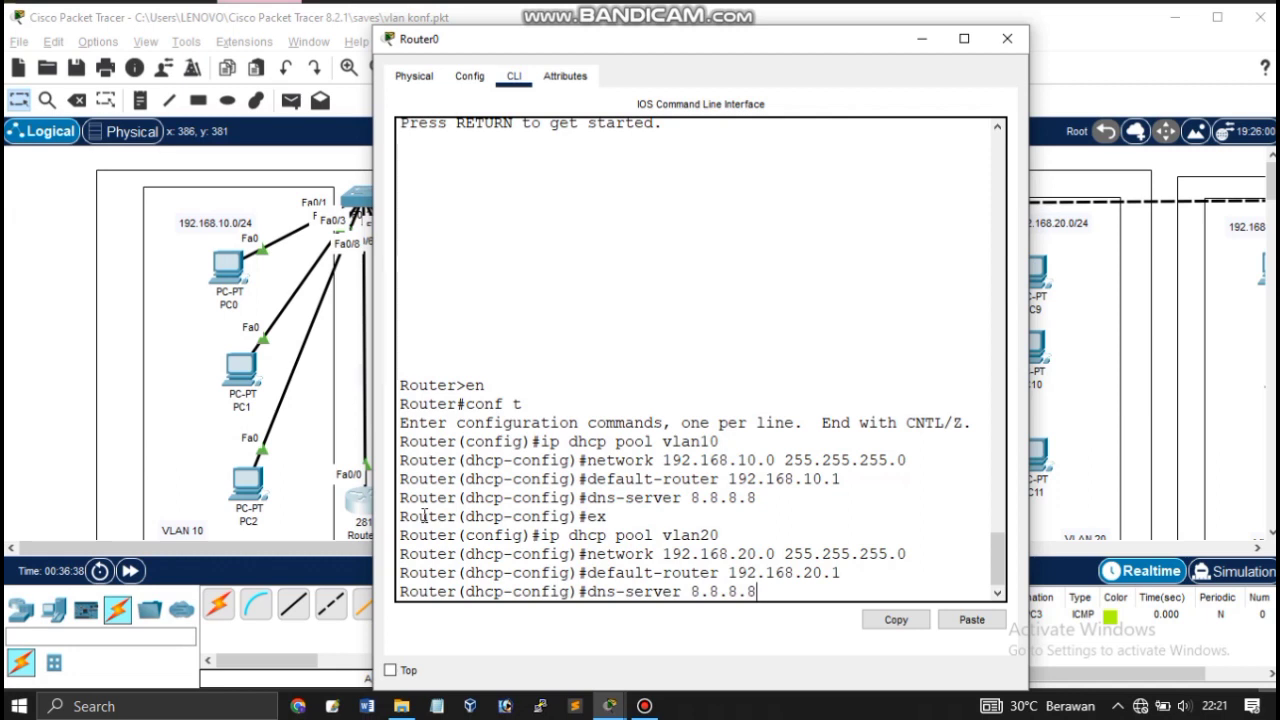
key(Return)
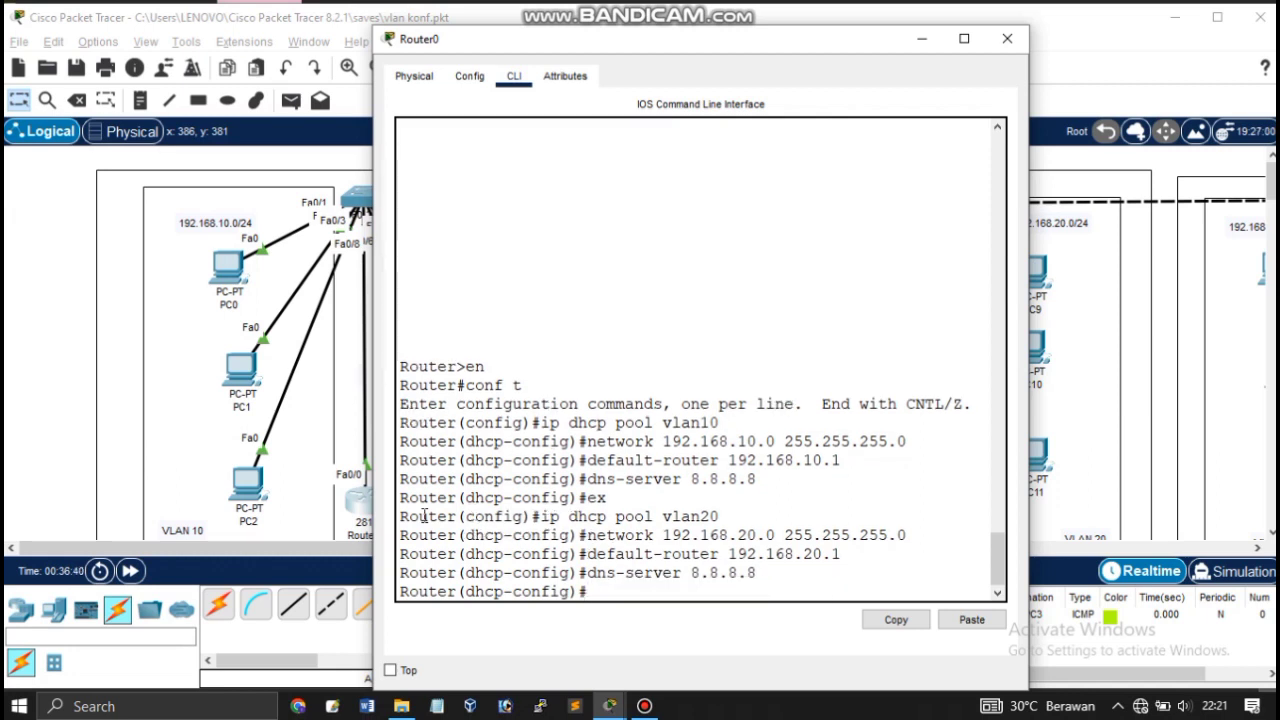
text(ex)
key(Return)
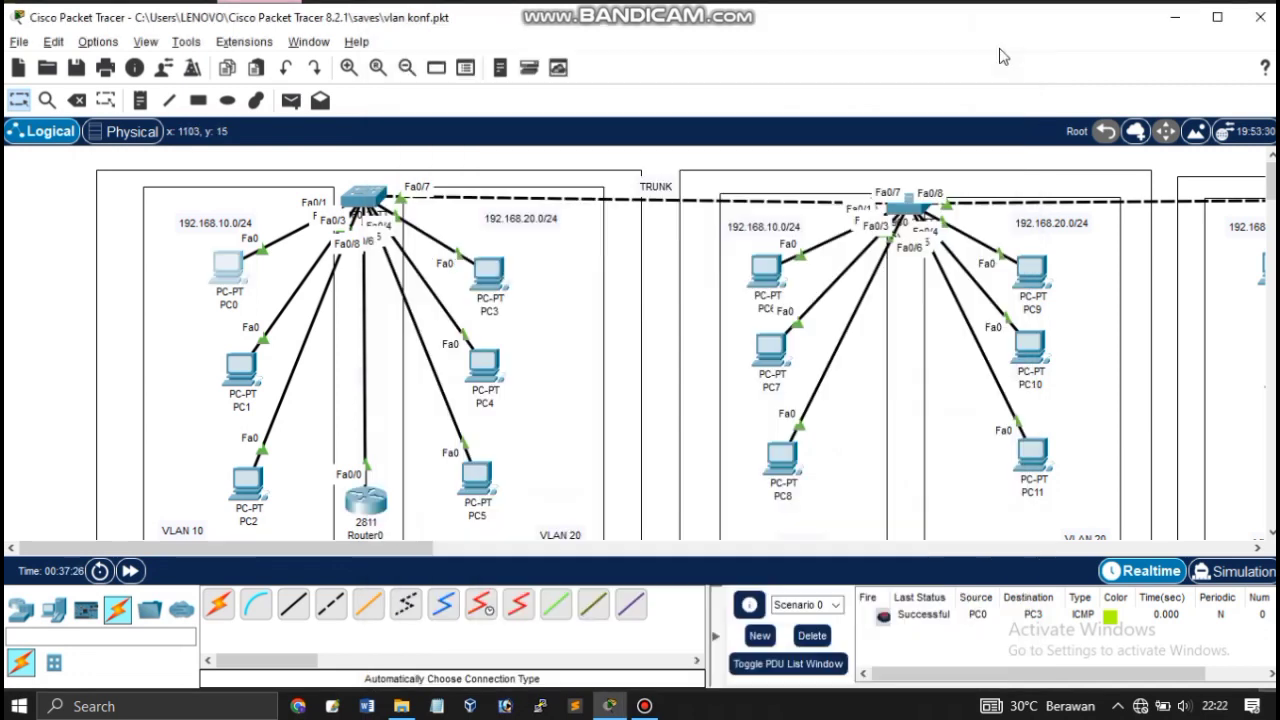
Open PC3's IP configuration and switch its IPv4 addressing from static to DHCP.
click(487, 257)
click(490, 271)
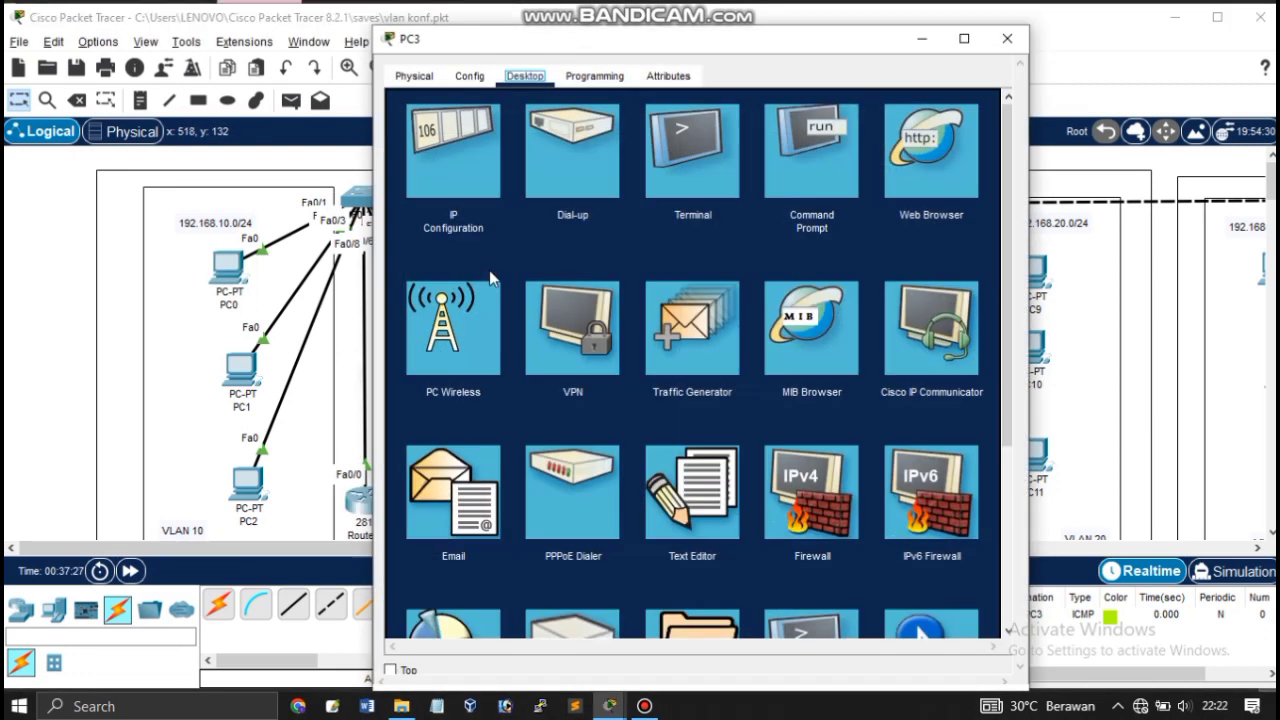
click(420, 190)
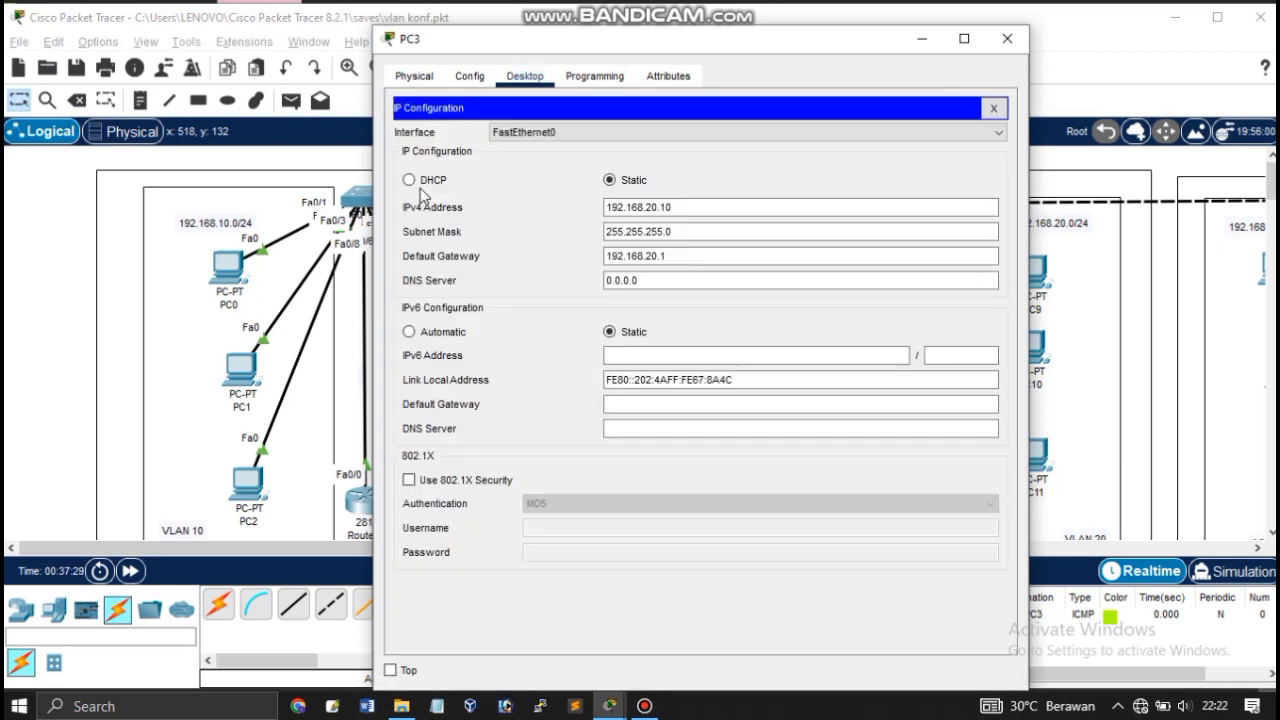
click(409, 180)
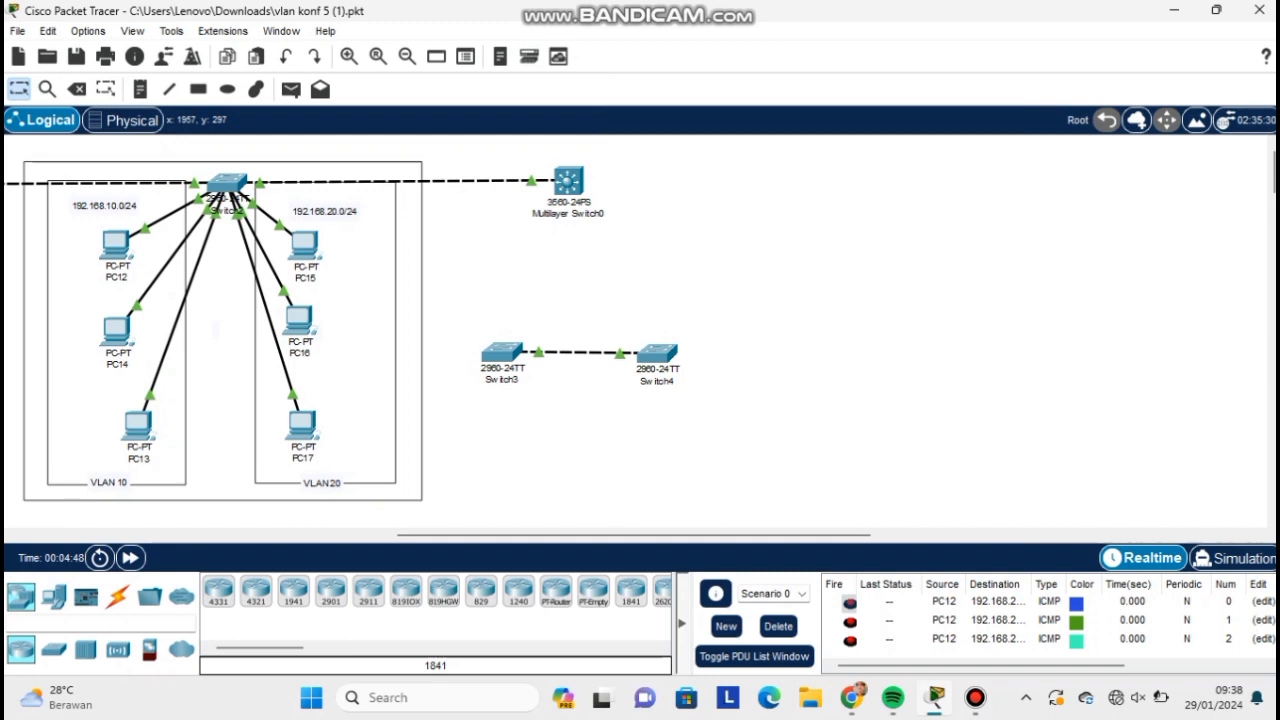
Add a note reading "SW Layer 2 dan SW Layer 3" to the workspace above Switch3 and Switch4.
click(140, 89)
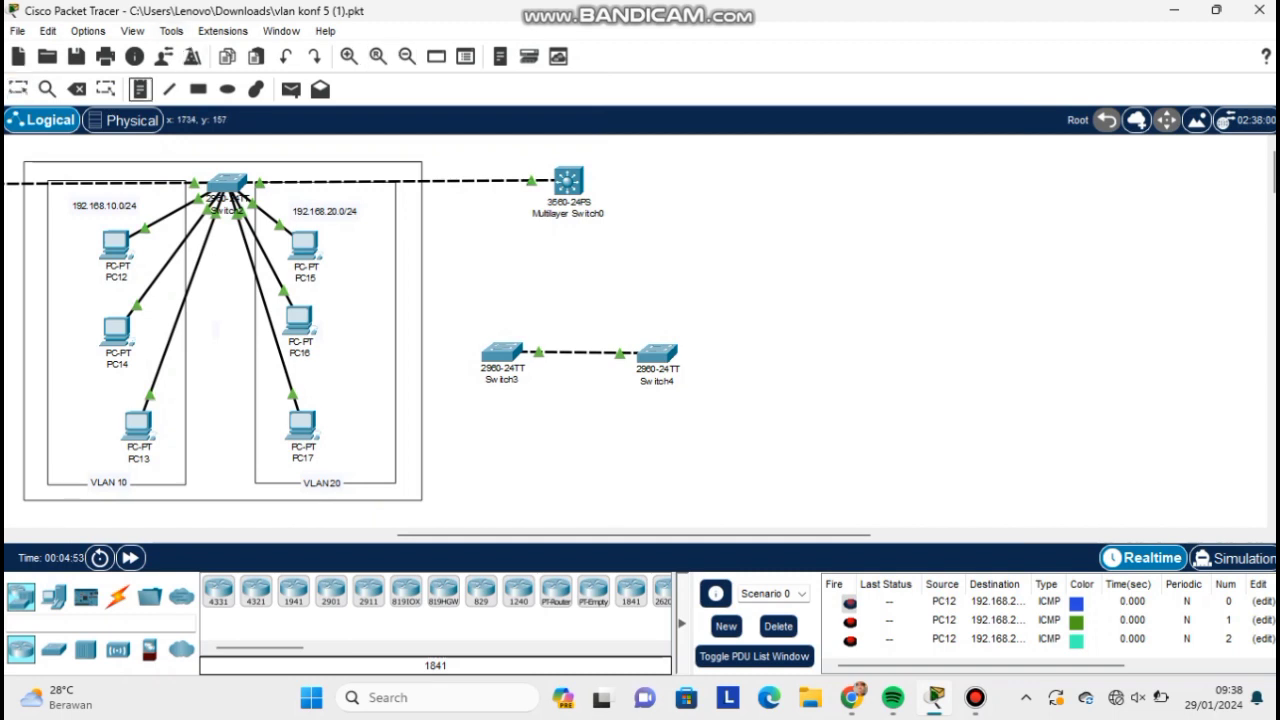
click(466, 286)
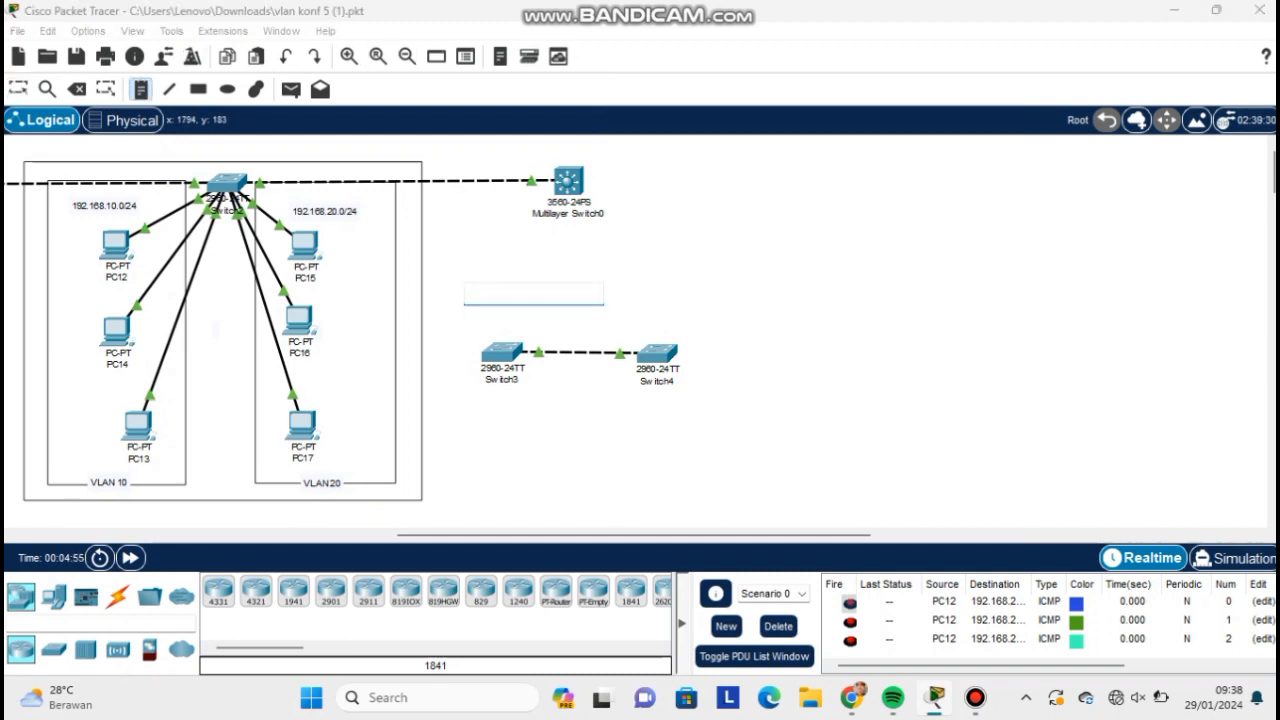
key(Caps_Lock)
text(SW)
key(Caps_Lock)
text(Layer 2 dan)
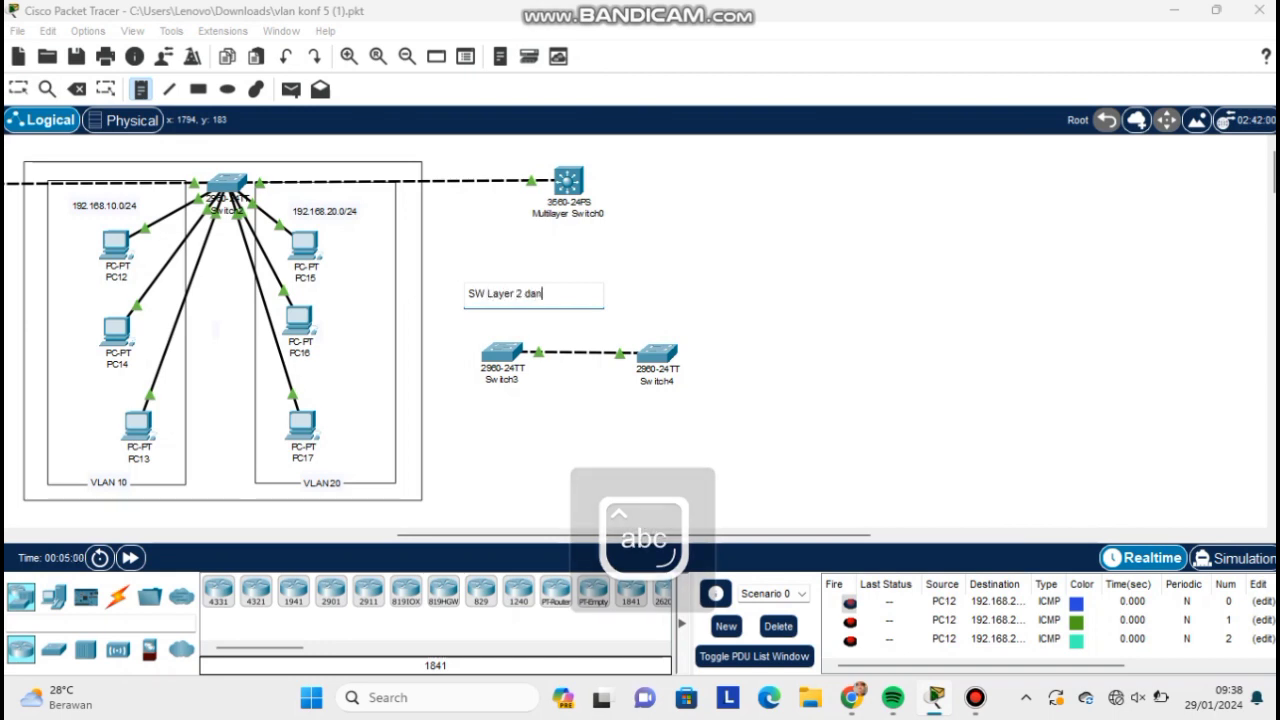
key(Caps_Lock)
text(SWL)
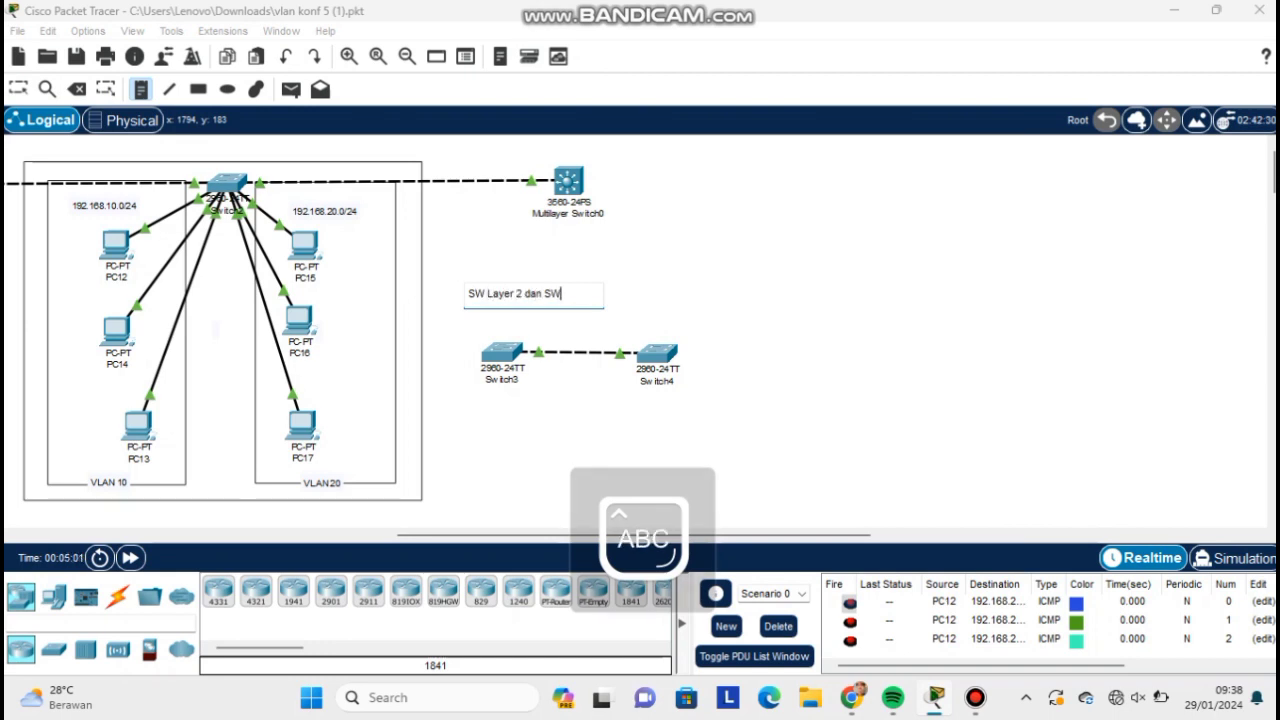
key(Caps_Lock)
text(ayer 3)
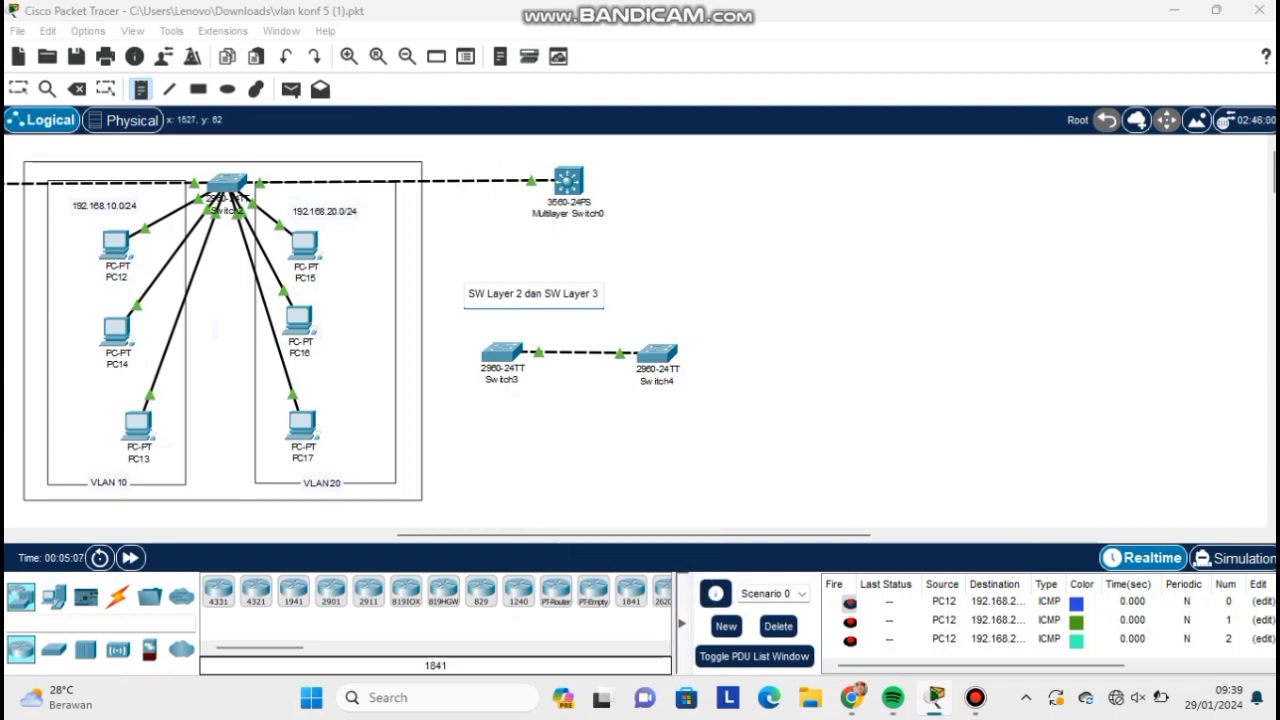
click(227, 186)
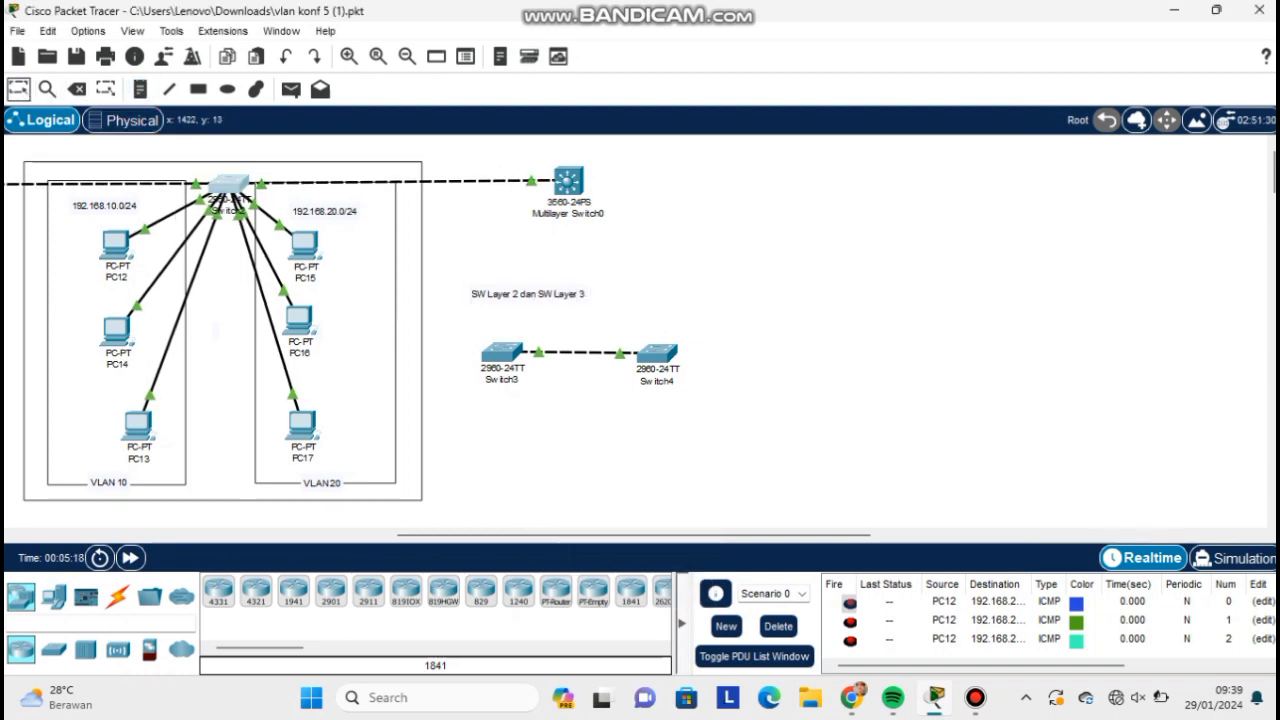
drag(175, 149, 718, 451)
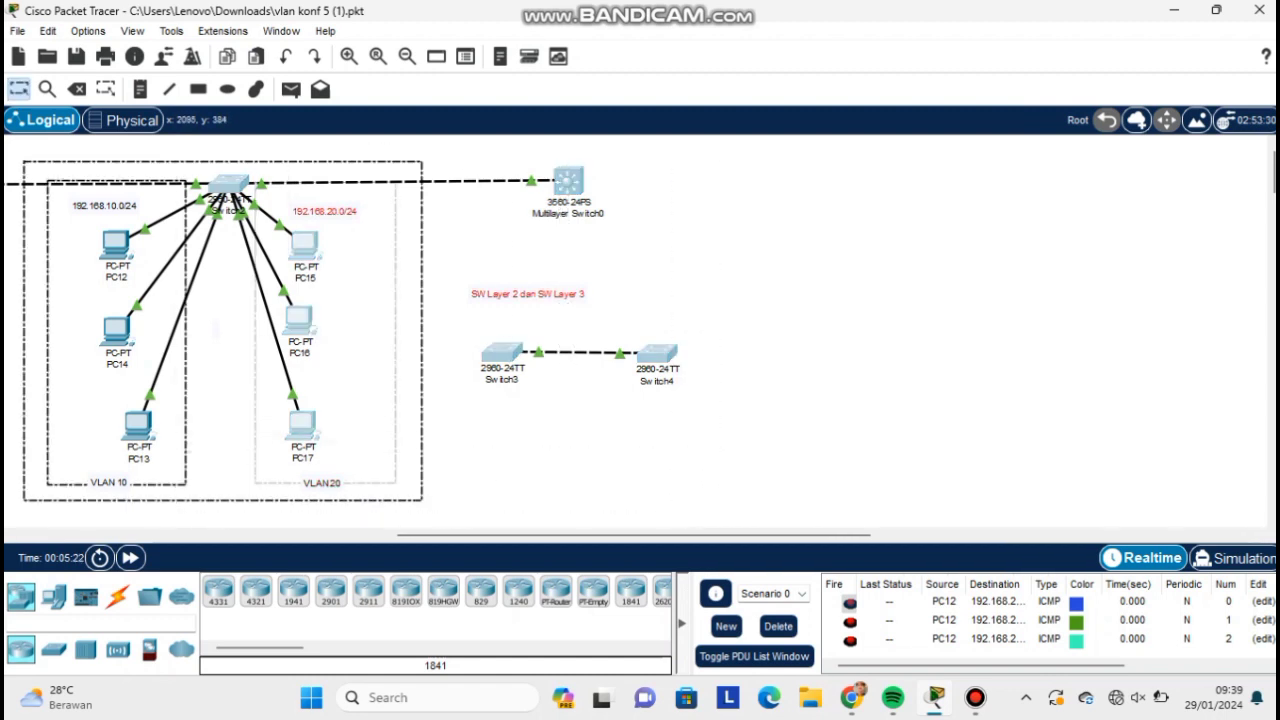
click(284, 226)
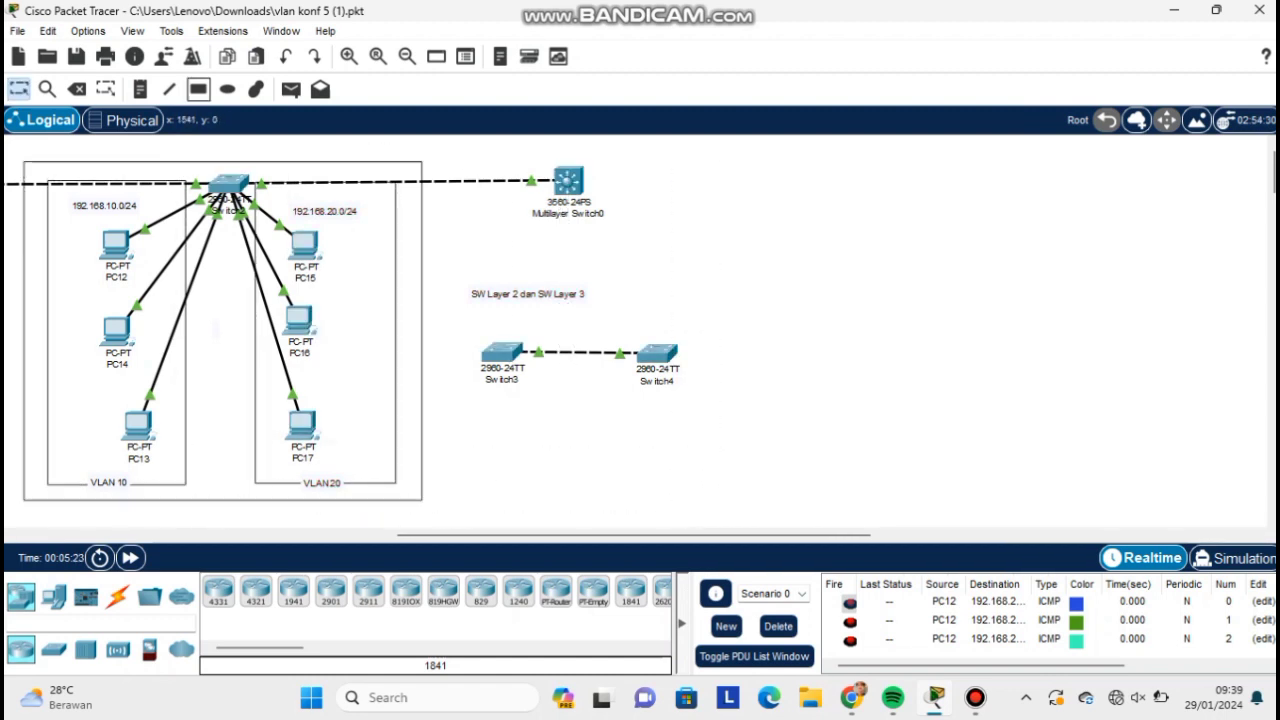
Place a note reading "2960" beside Switch2 to label its model.
click(140, 89)
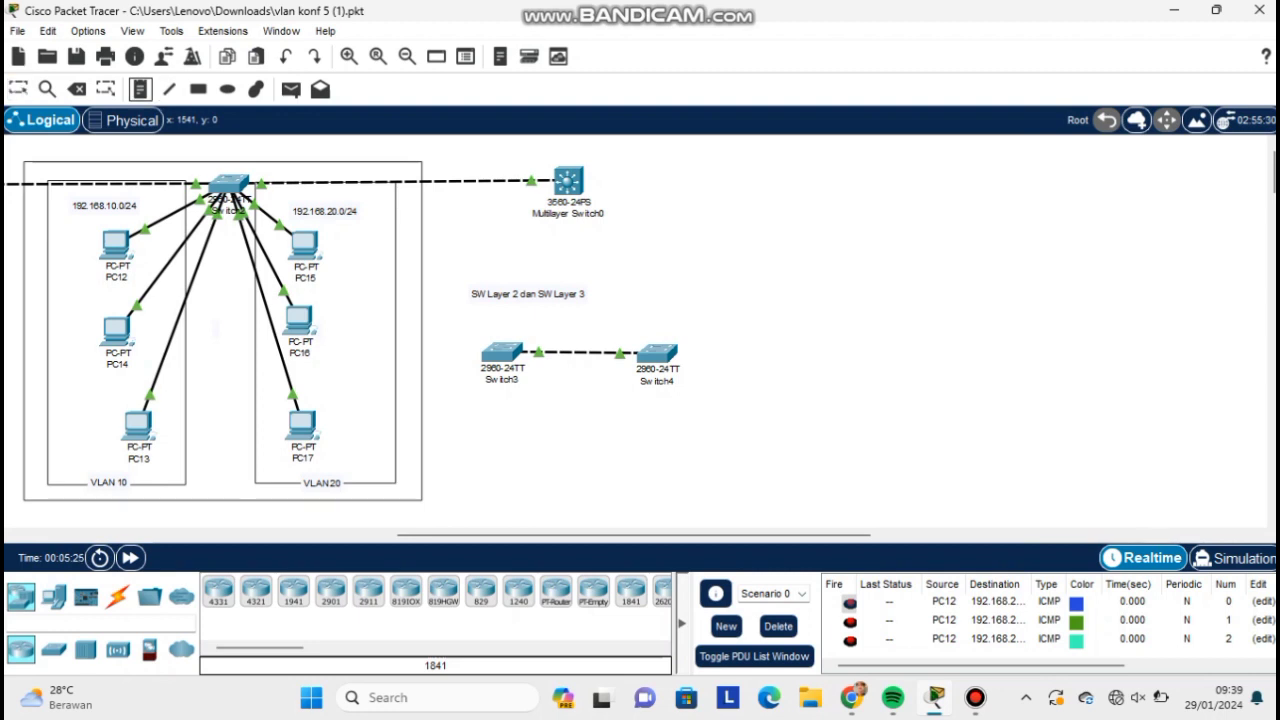
click(261, 163)
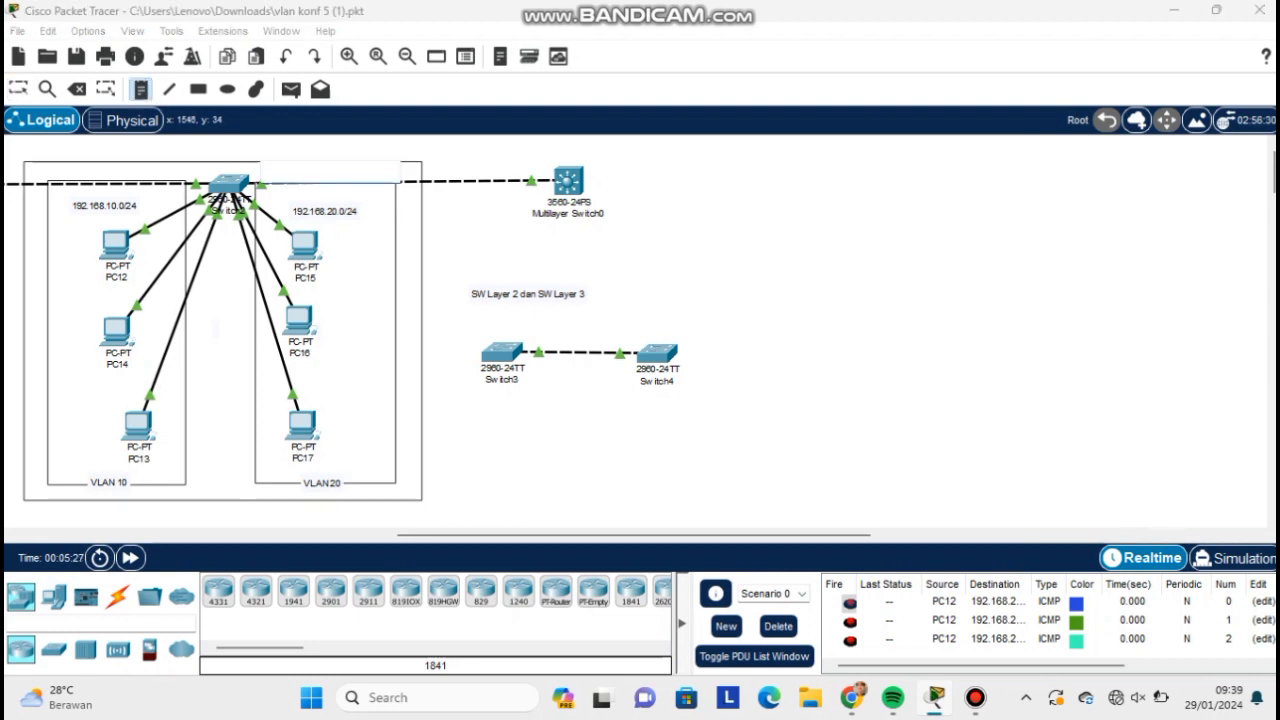
text(2960)
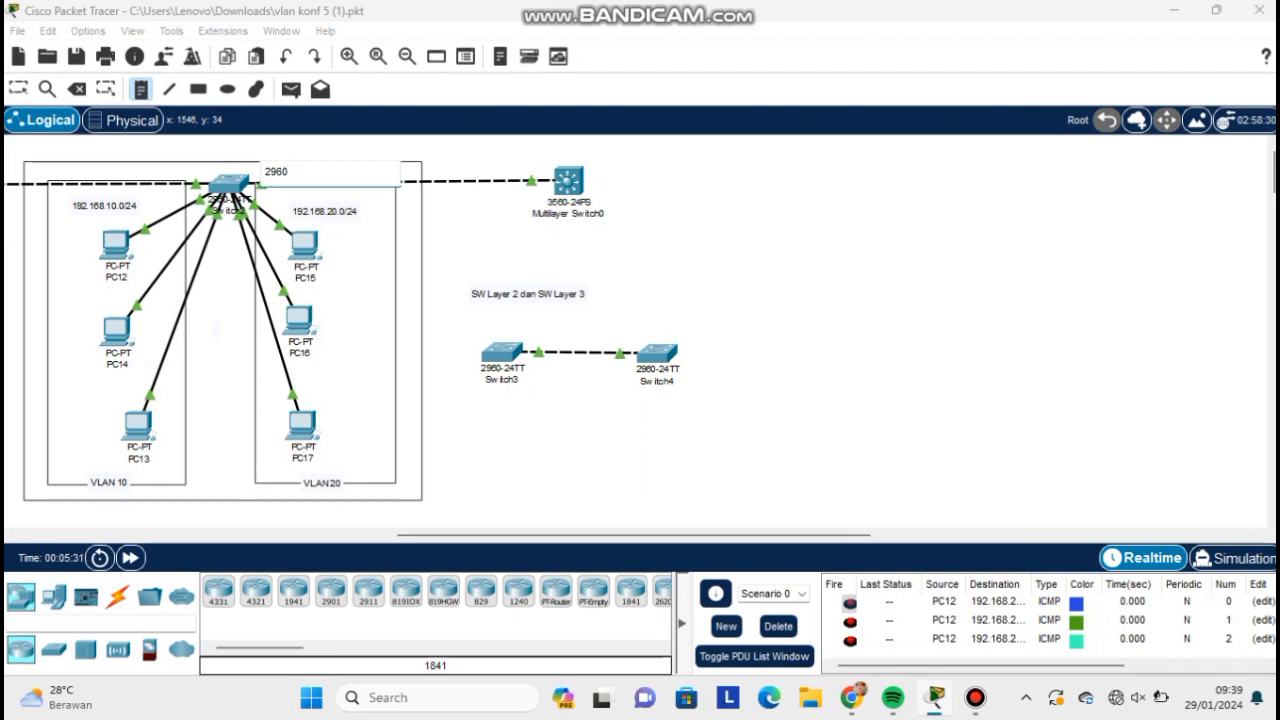
Label Multilayer Switch0 with a note reading "3560" and return to the selection tool.
click(600, 179)
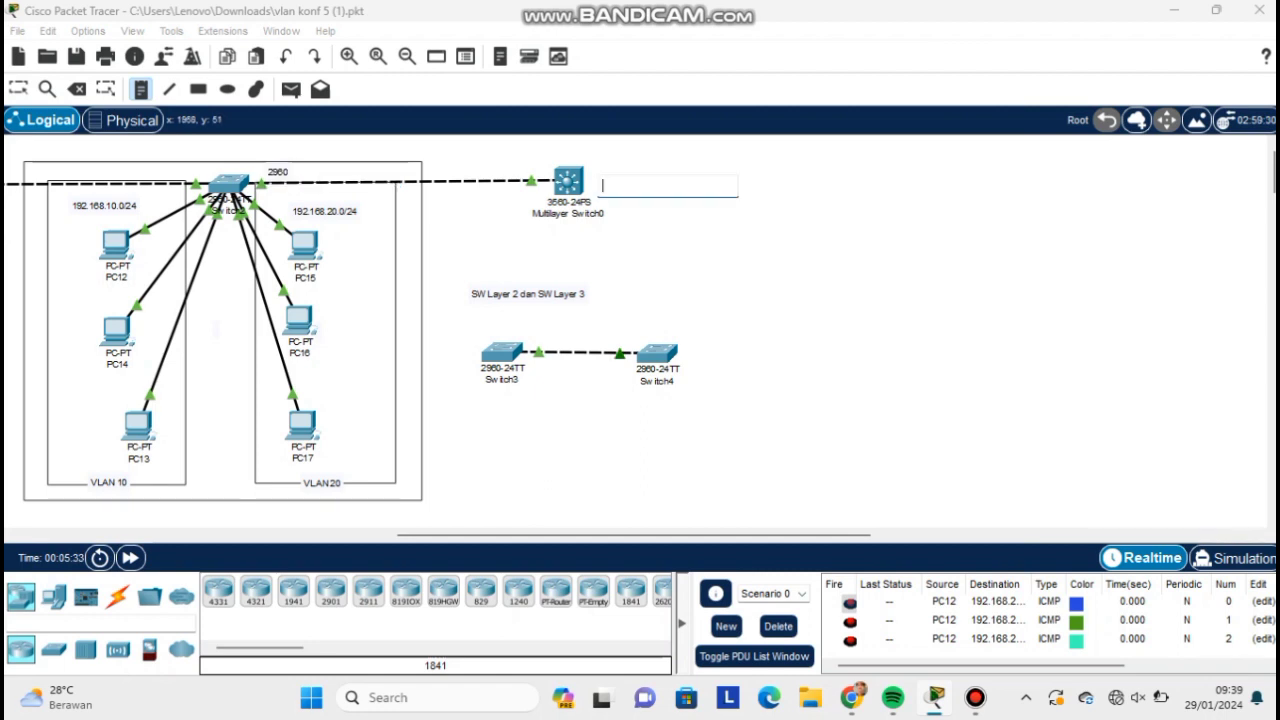
text(3560)
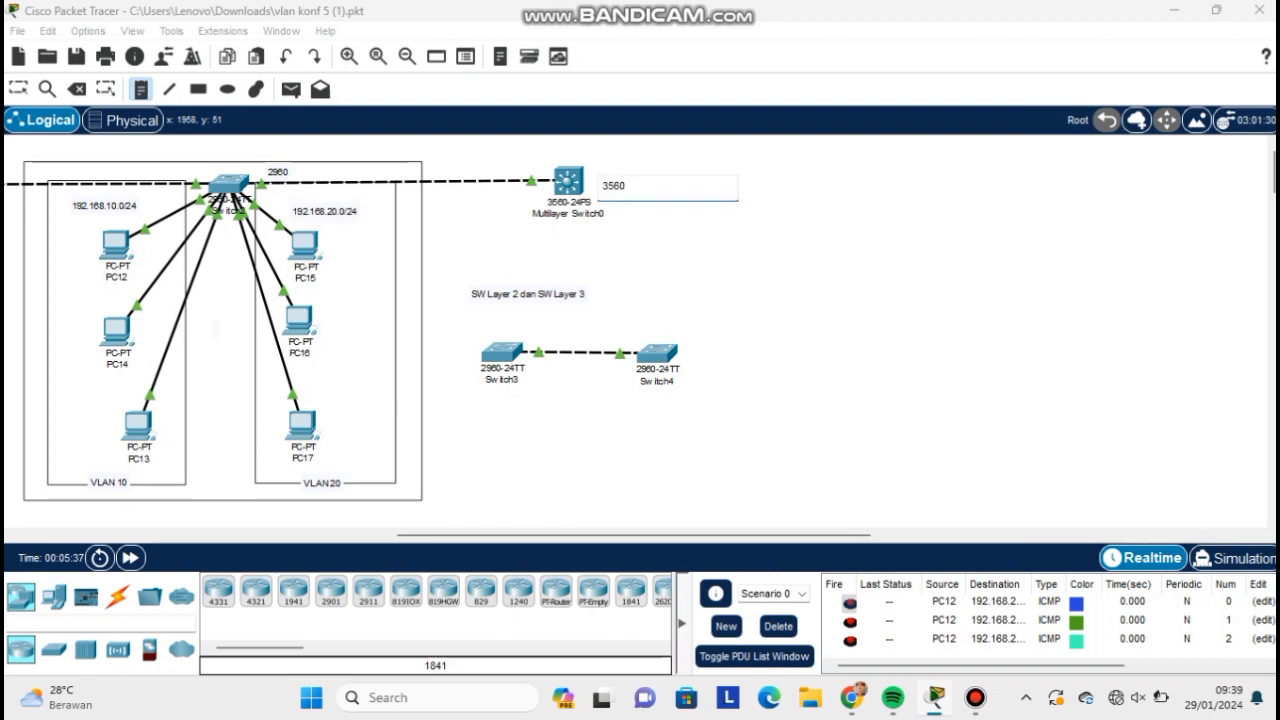
click(643, 260)
click(617, 191)
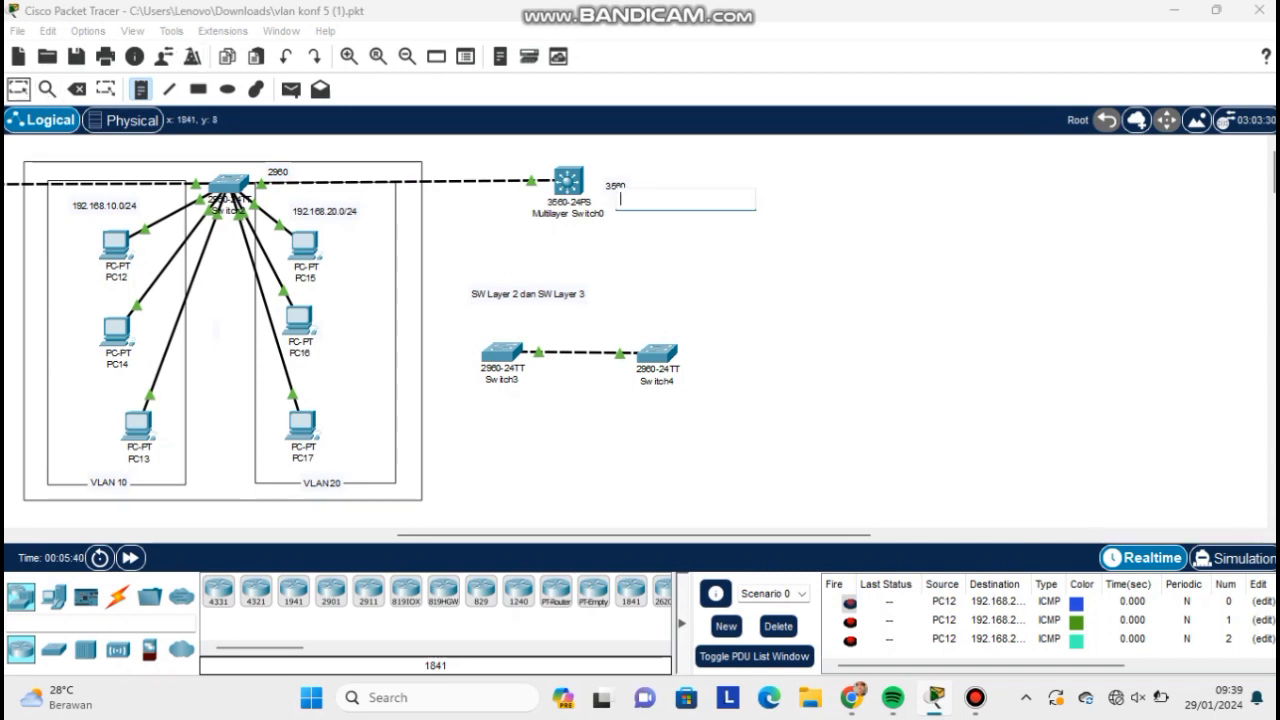
click(18, 89)
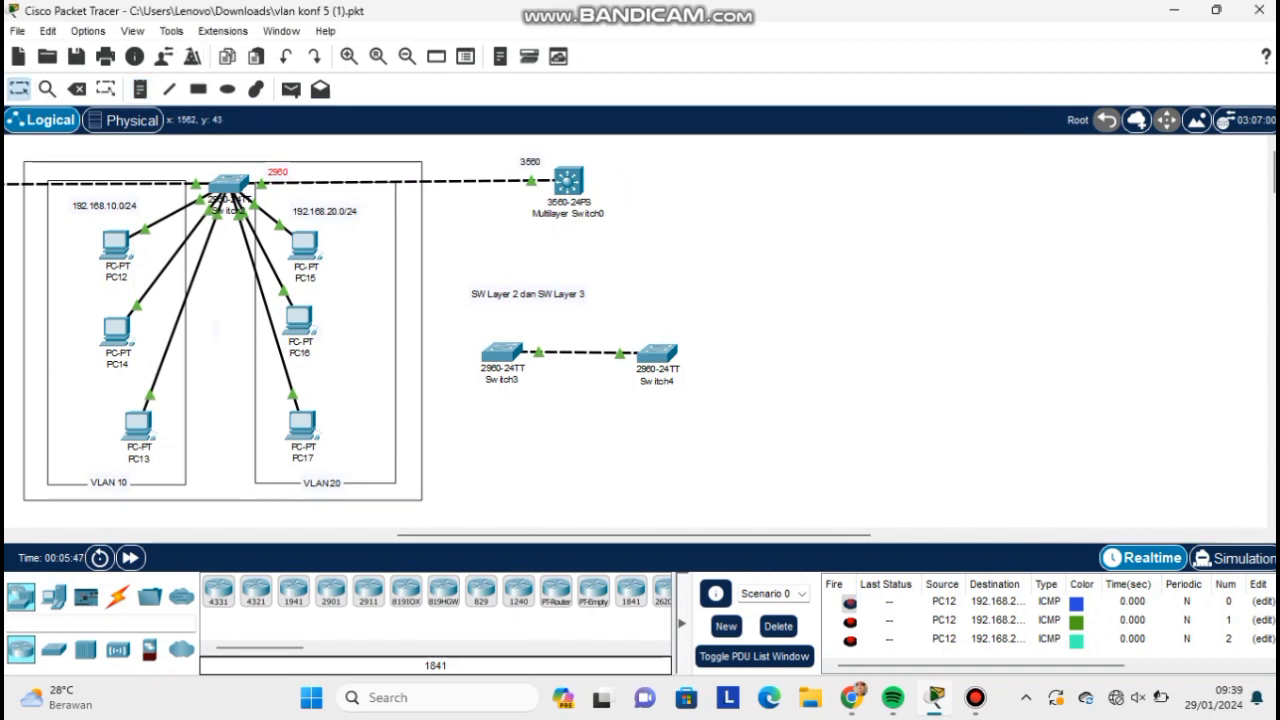
Examine the first digit of the 2960 and 3560 notes to compare the two switch models.
click(278, 172)
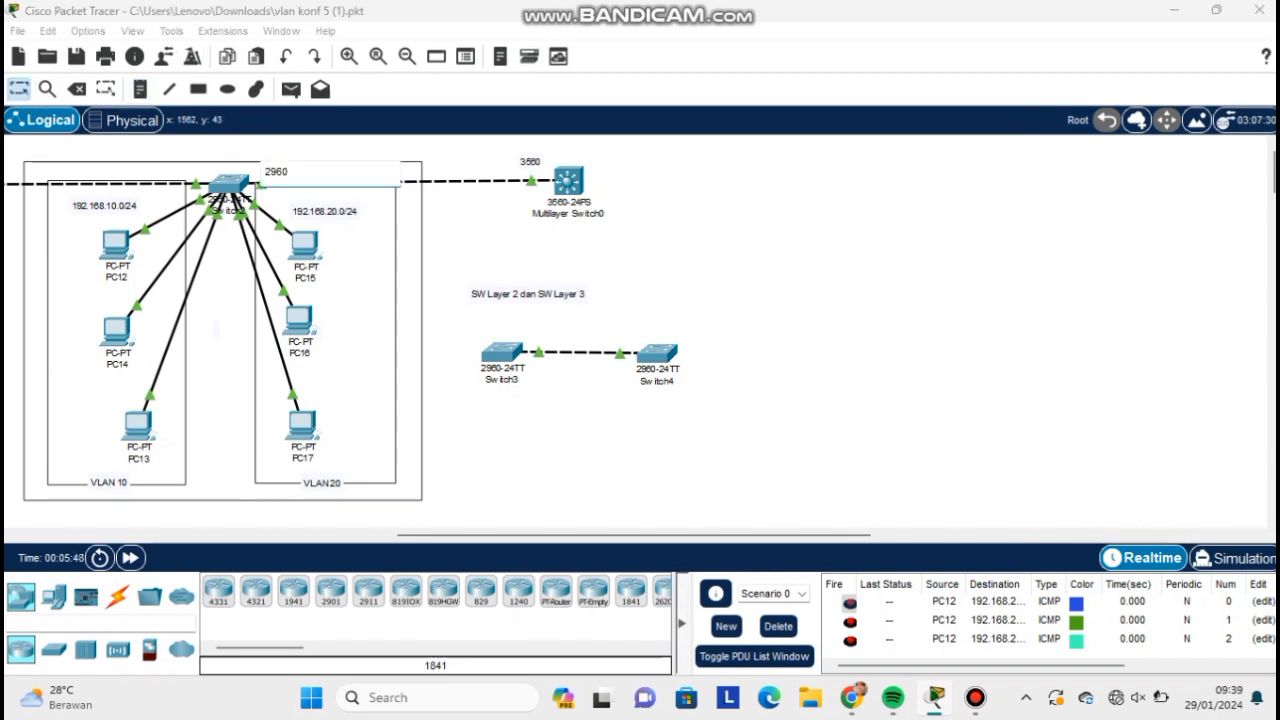
key(shift+Right)
click(690, 175)
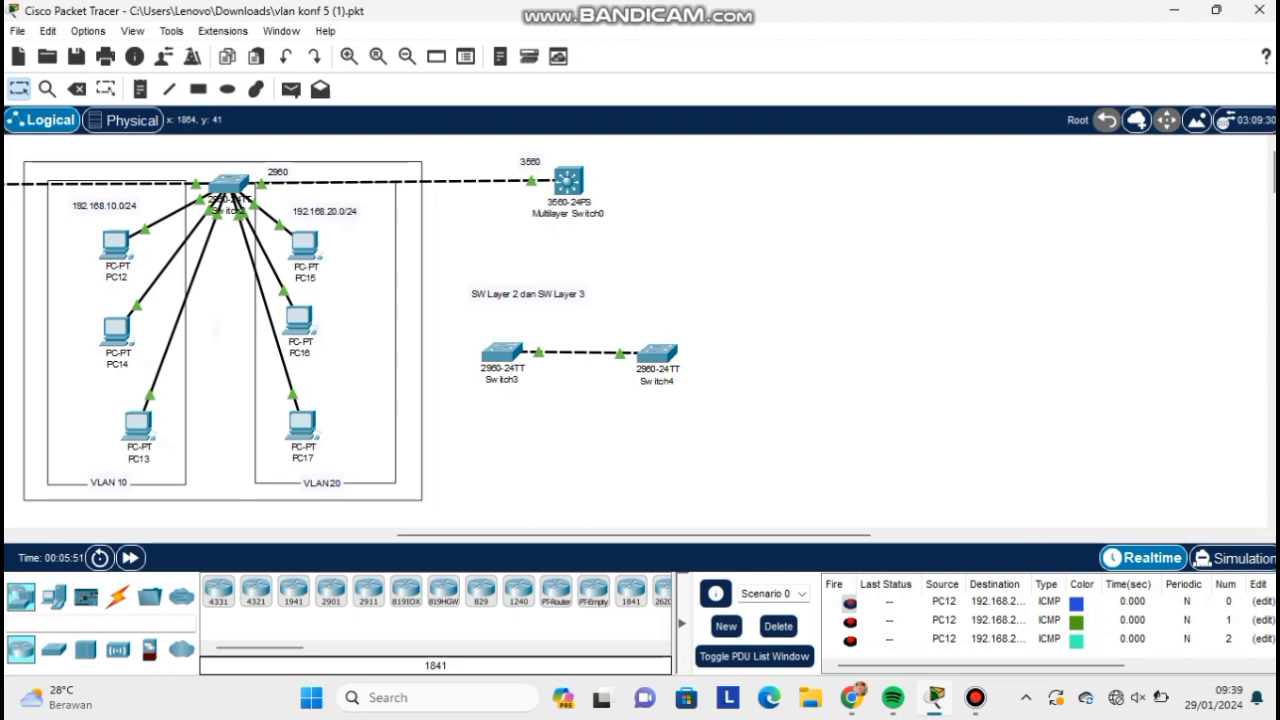
click(530, 162)
click(529, 161)
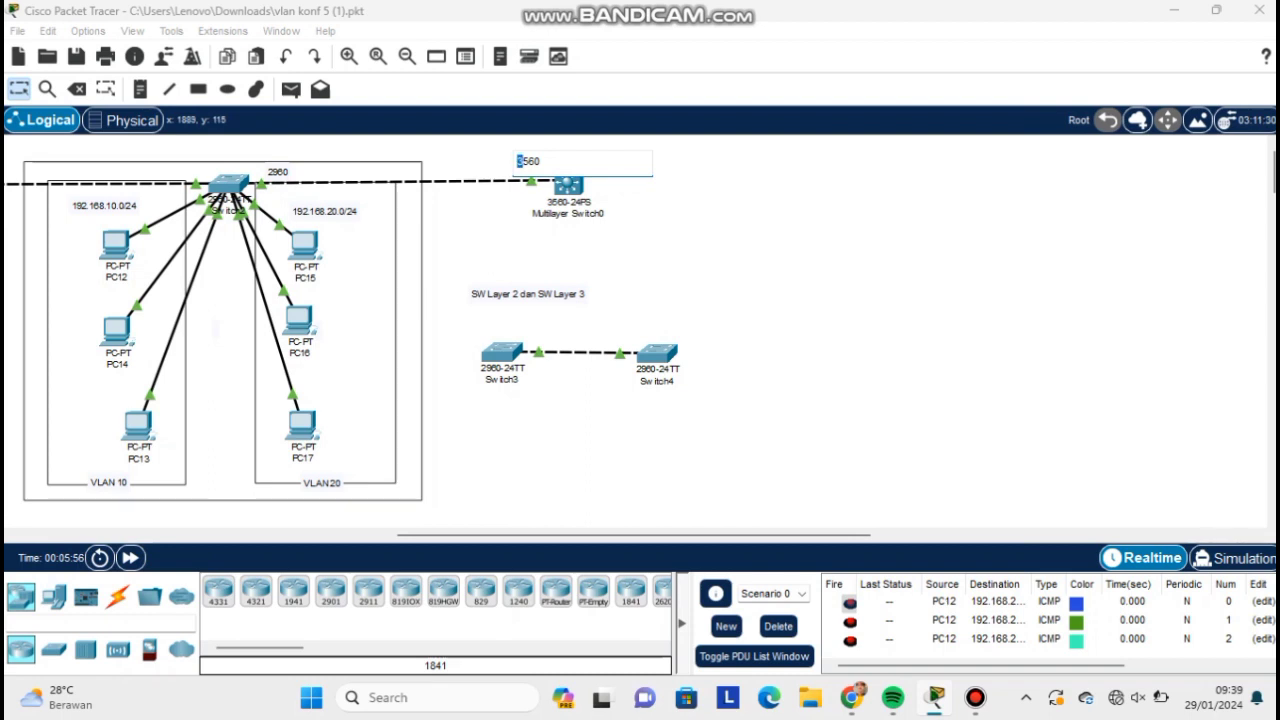
click(545, 243)
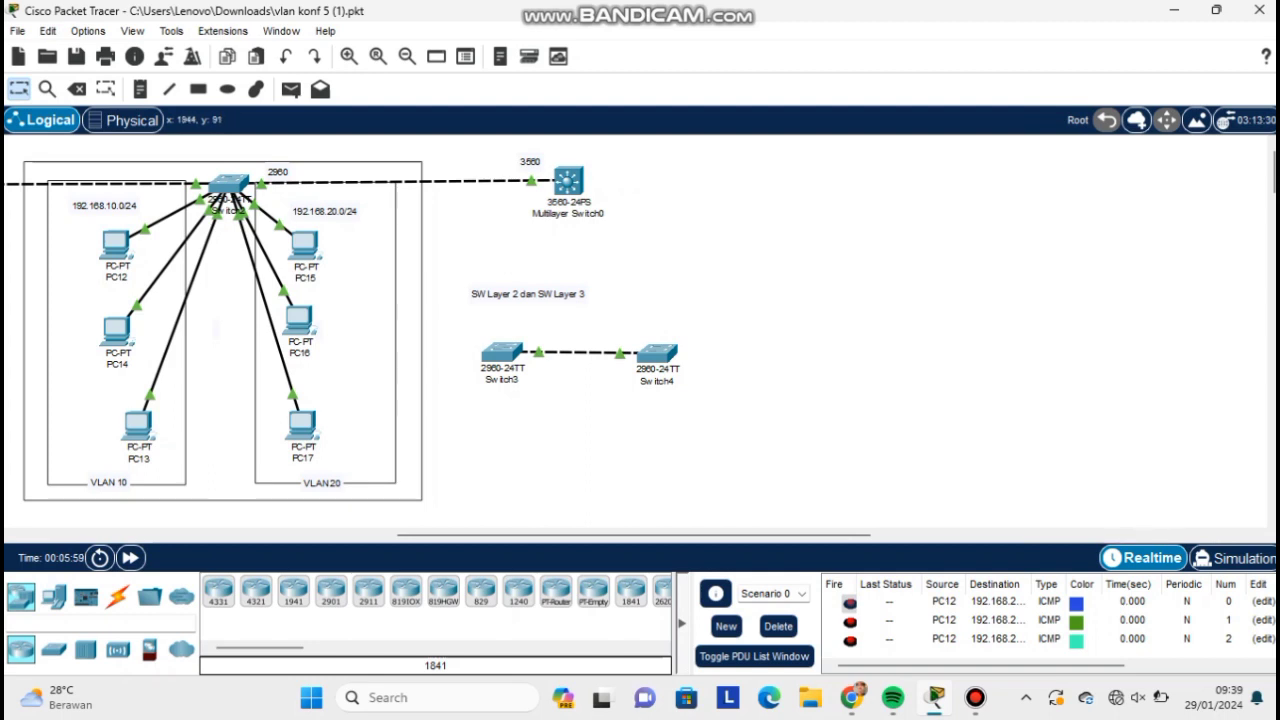
drag(569, 181, 573, 187)
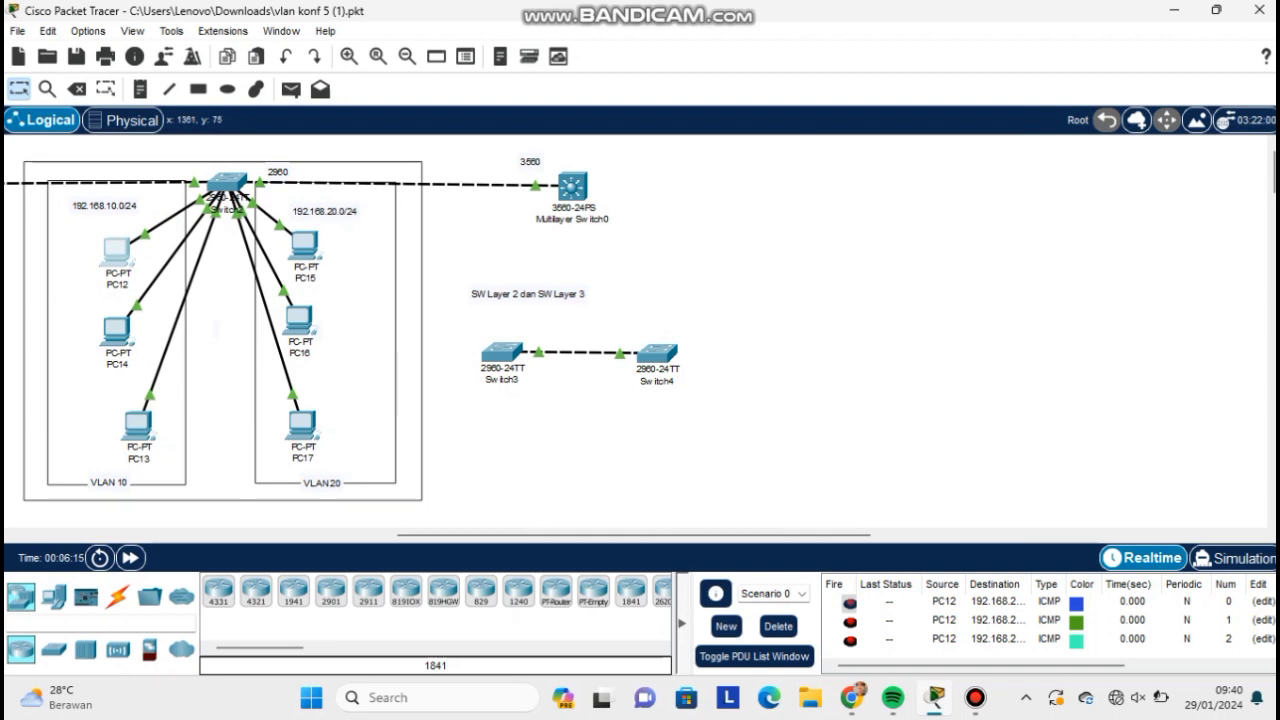
drag(104, 206, 105, 206)
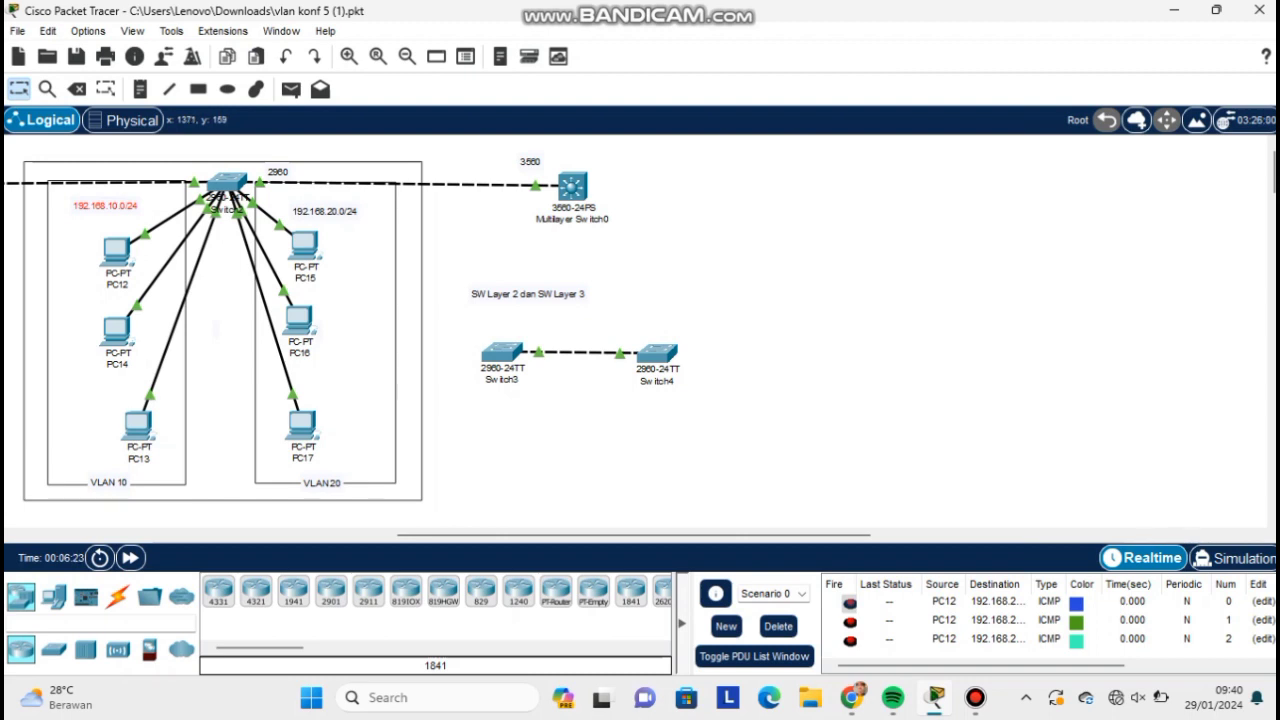
mouse_move(121, 260)
drag(121, 260, 123, 259)
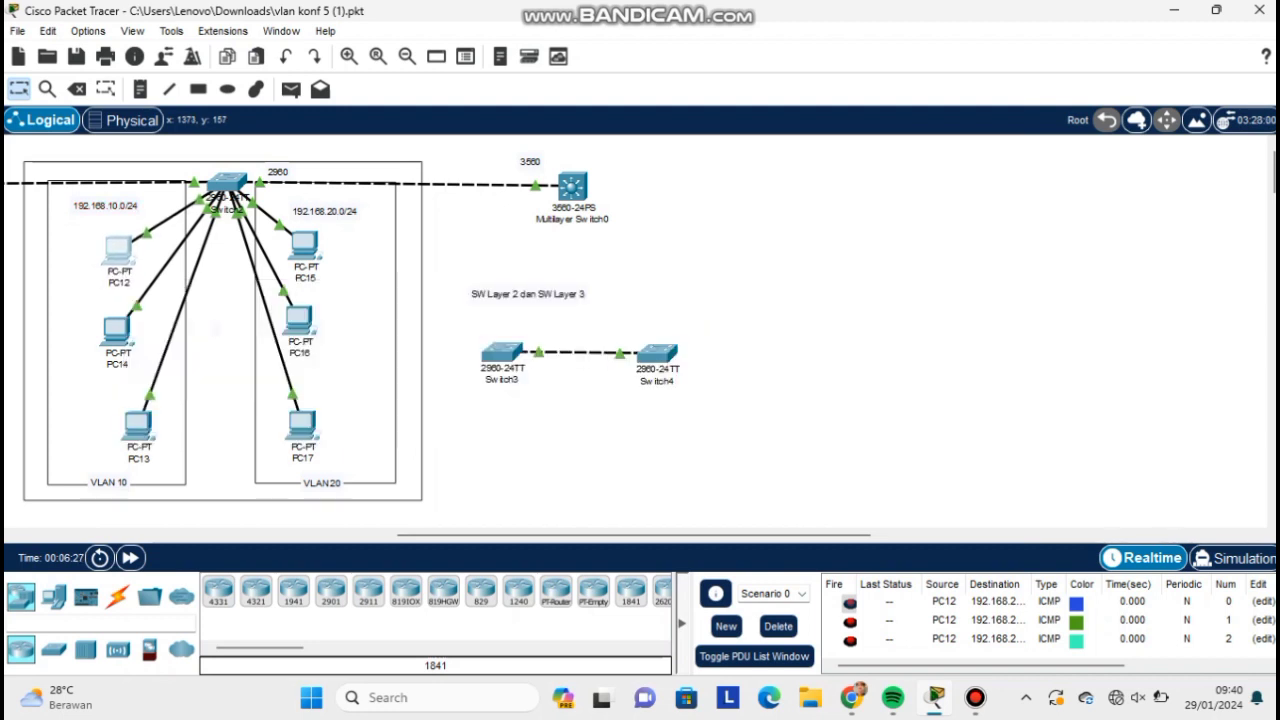
drag(325, 212, 329, 211)
drag(227, 184, 226, 186)
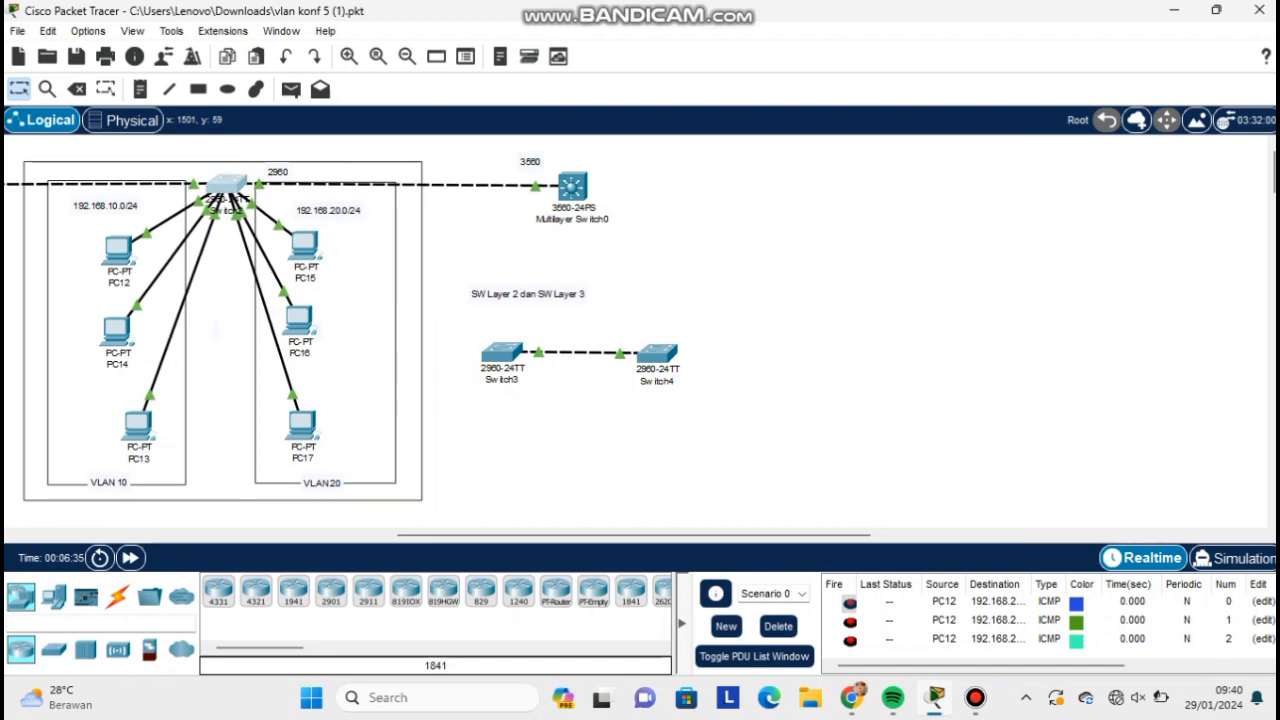
drag(572, 186, 574, 190)
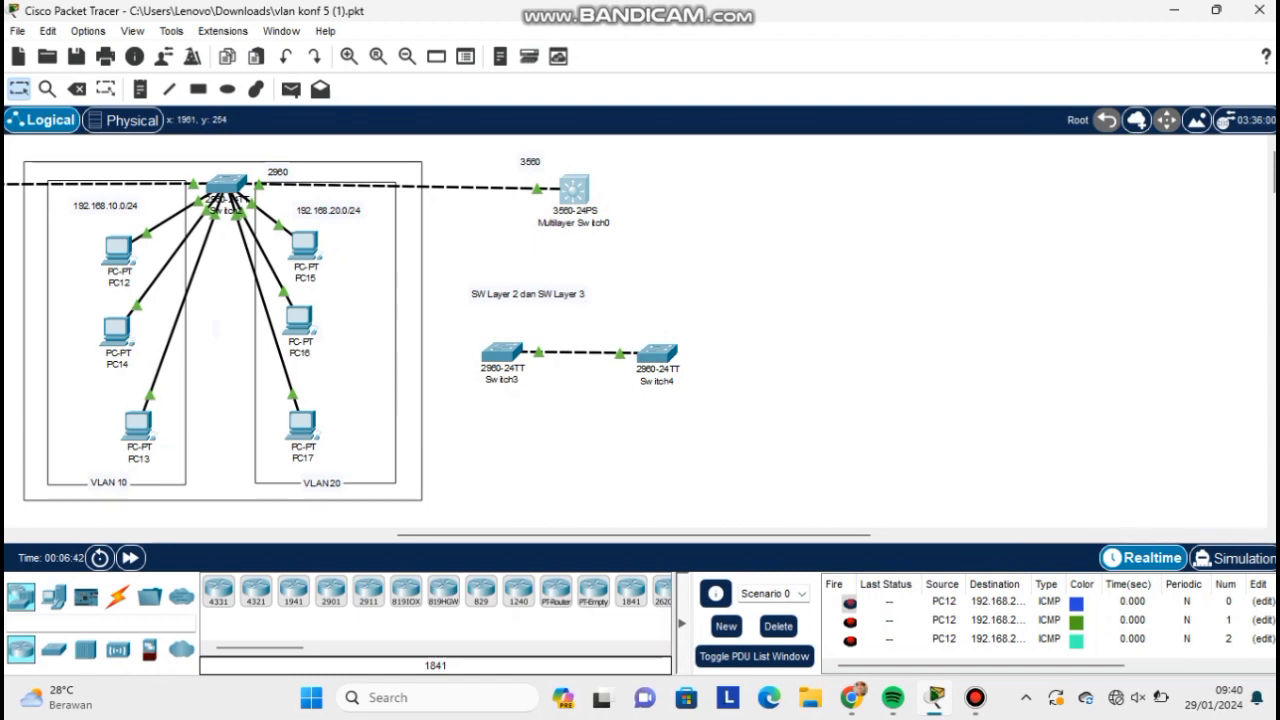
mouse_move(975, 697)
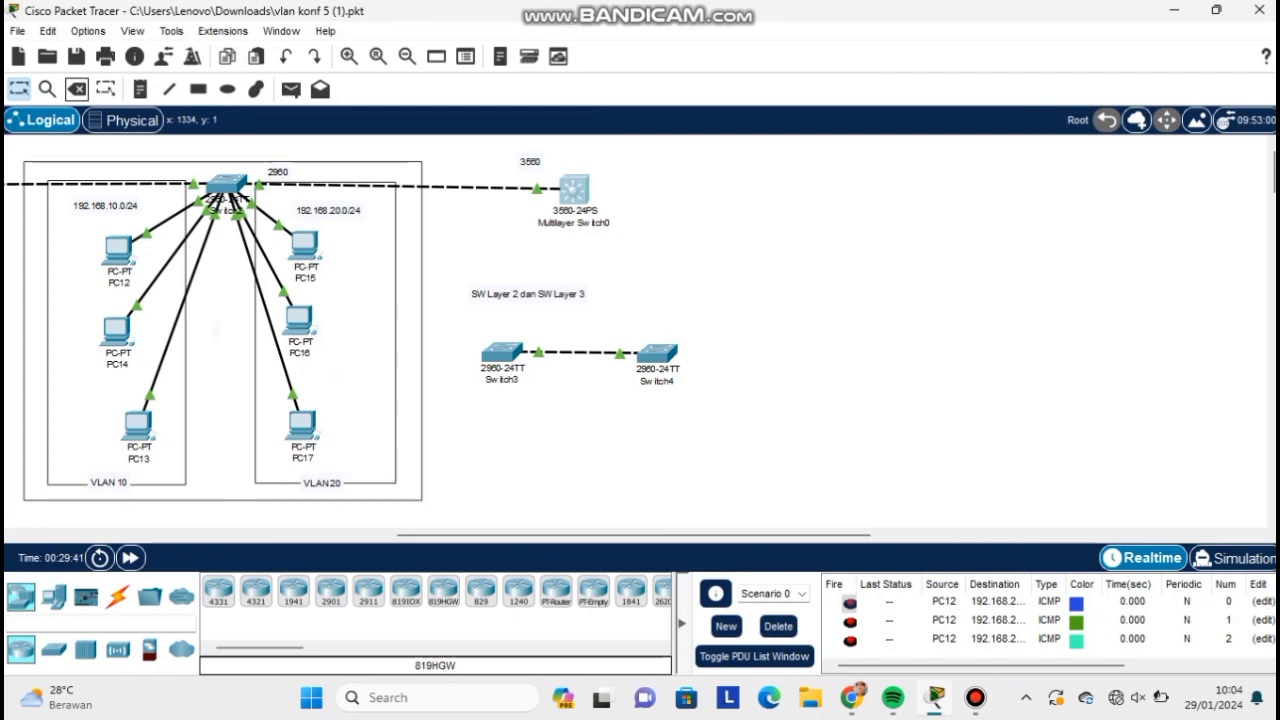
click(77, 89)
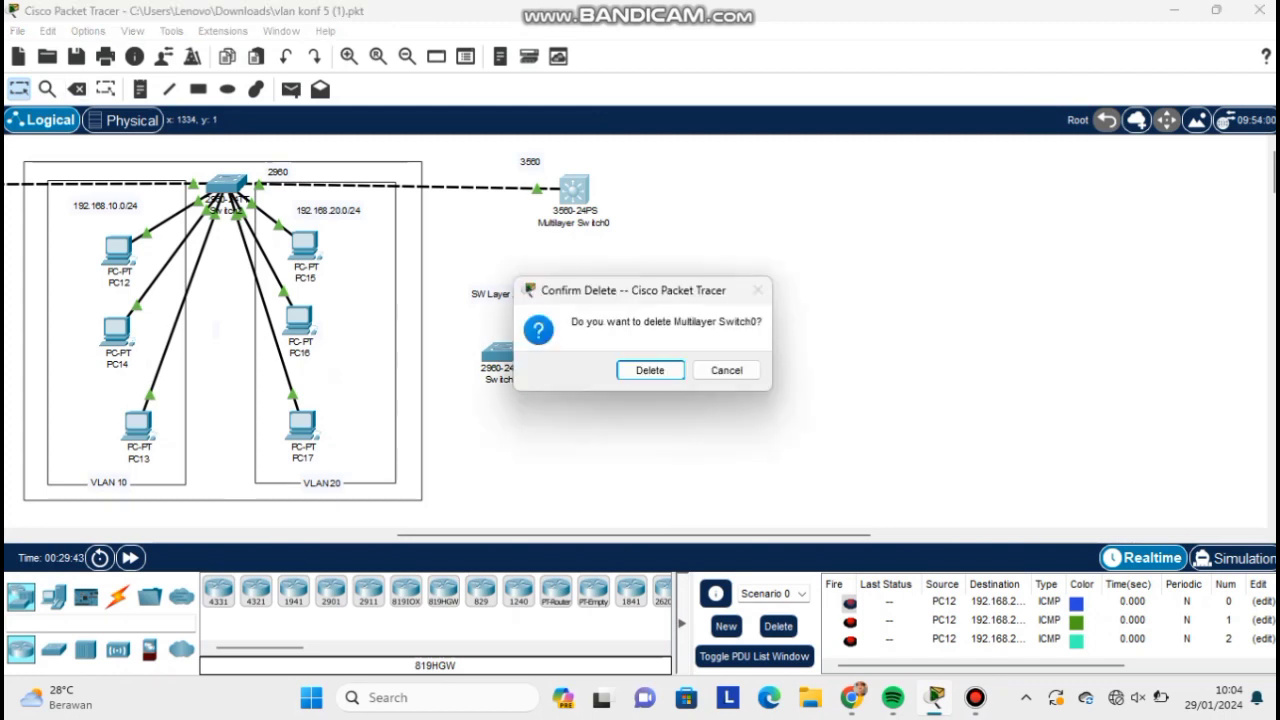
click(727, 370)
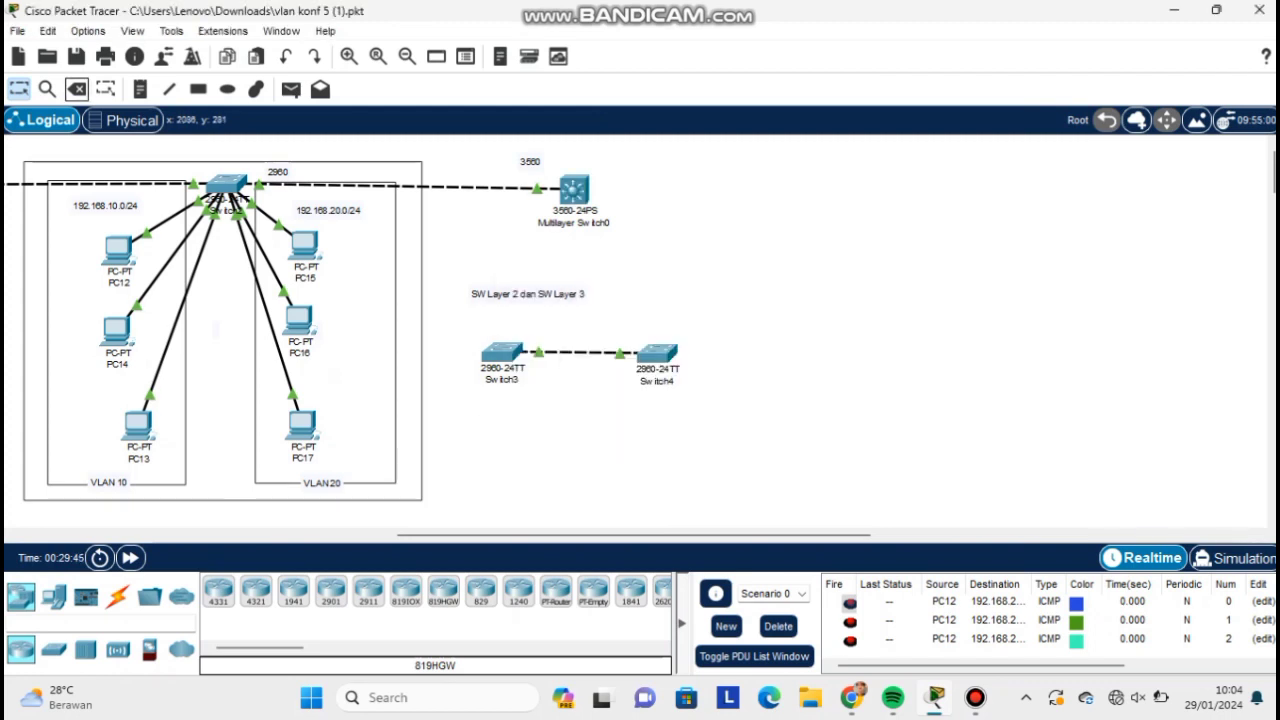
Delete Switch3 and Switch4 from the workspace and leave the delete tool.
click(502, 352)
drag(502, 352, 524, 353)
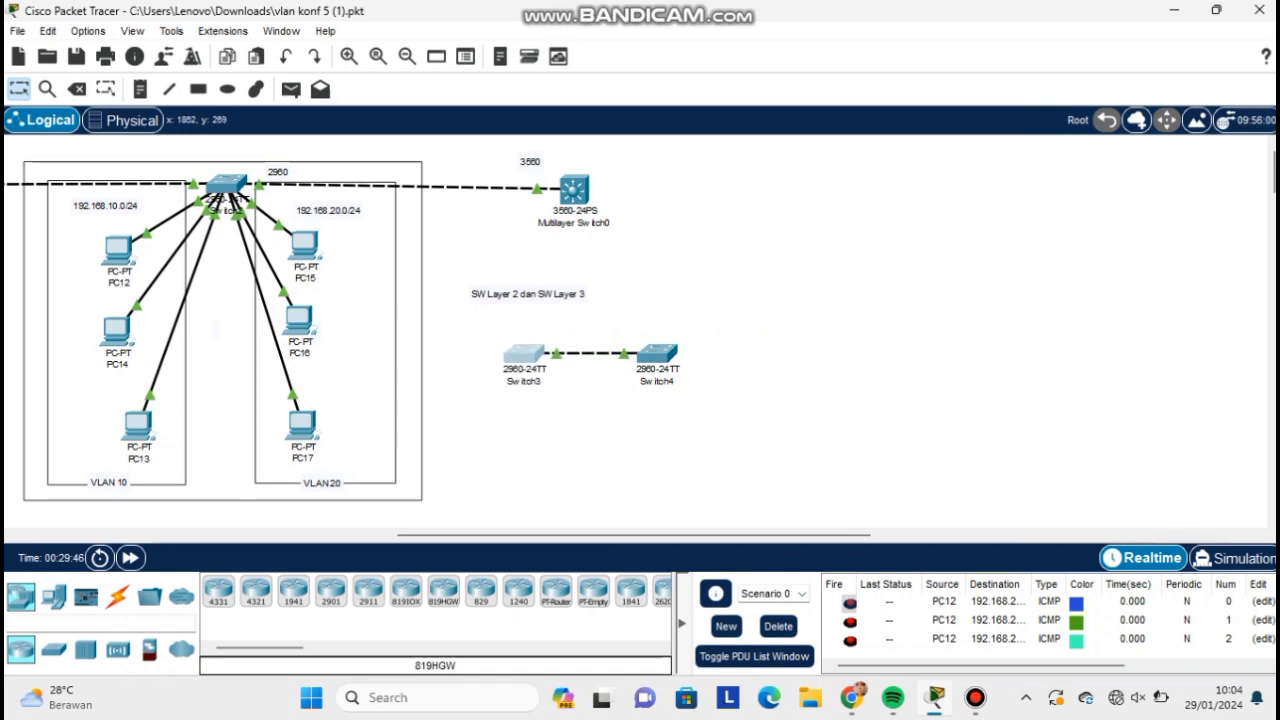
drag(476, 317, 714, 406)
click(76, 89)
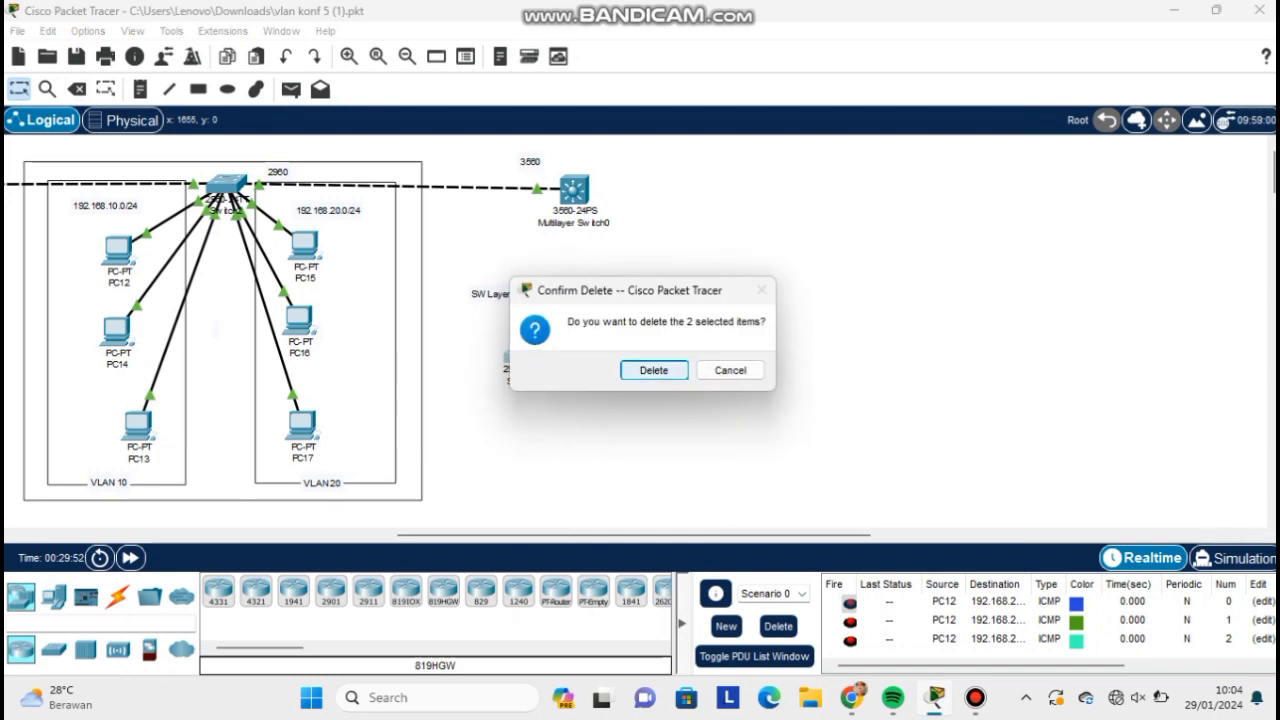
click(653, 370)
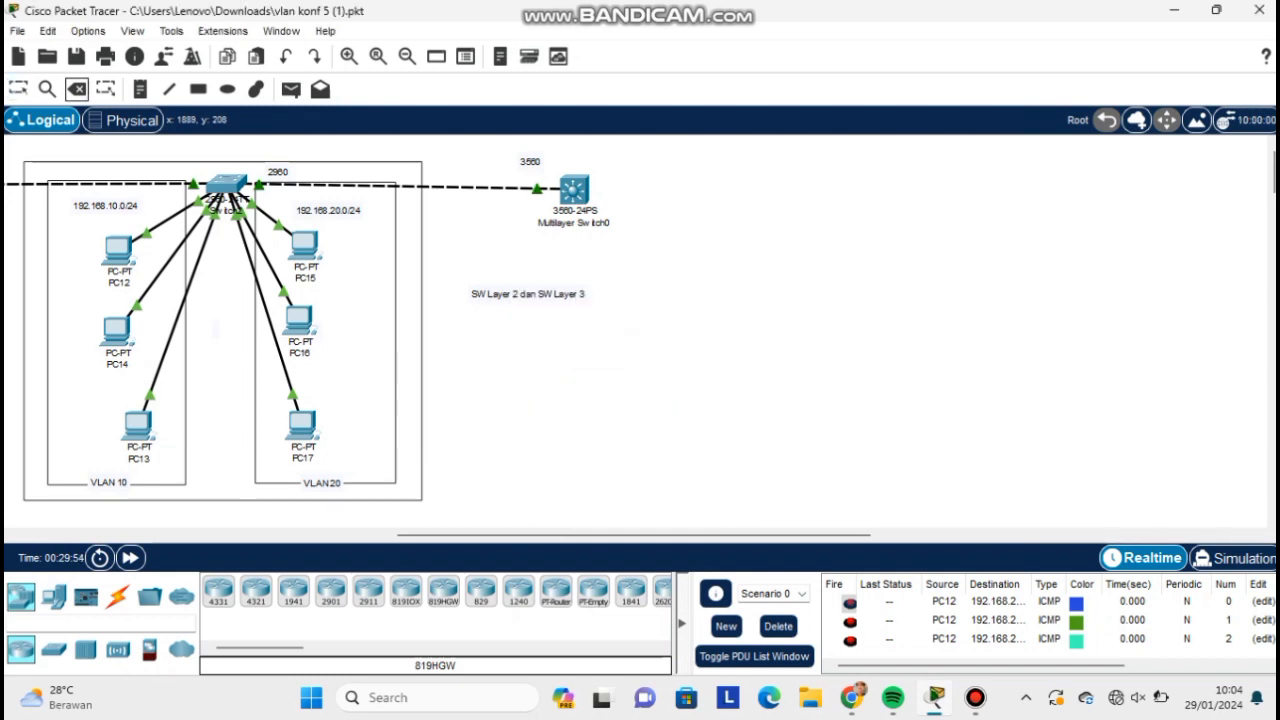
click(77, 89)
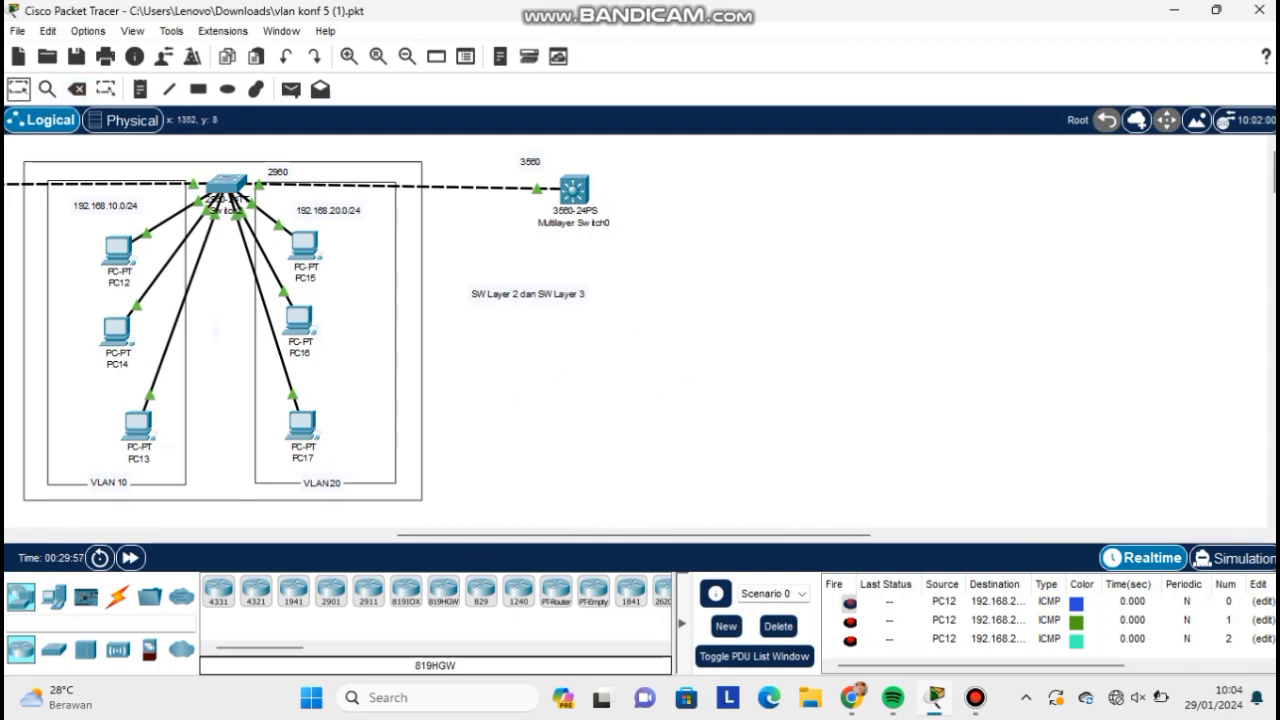
Move the note listing the VLAN 1, 10 and 20 subnets directly below the "SW Layer 2 dan SW Layer 3" note.
drag(650, 535, 285, 535)
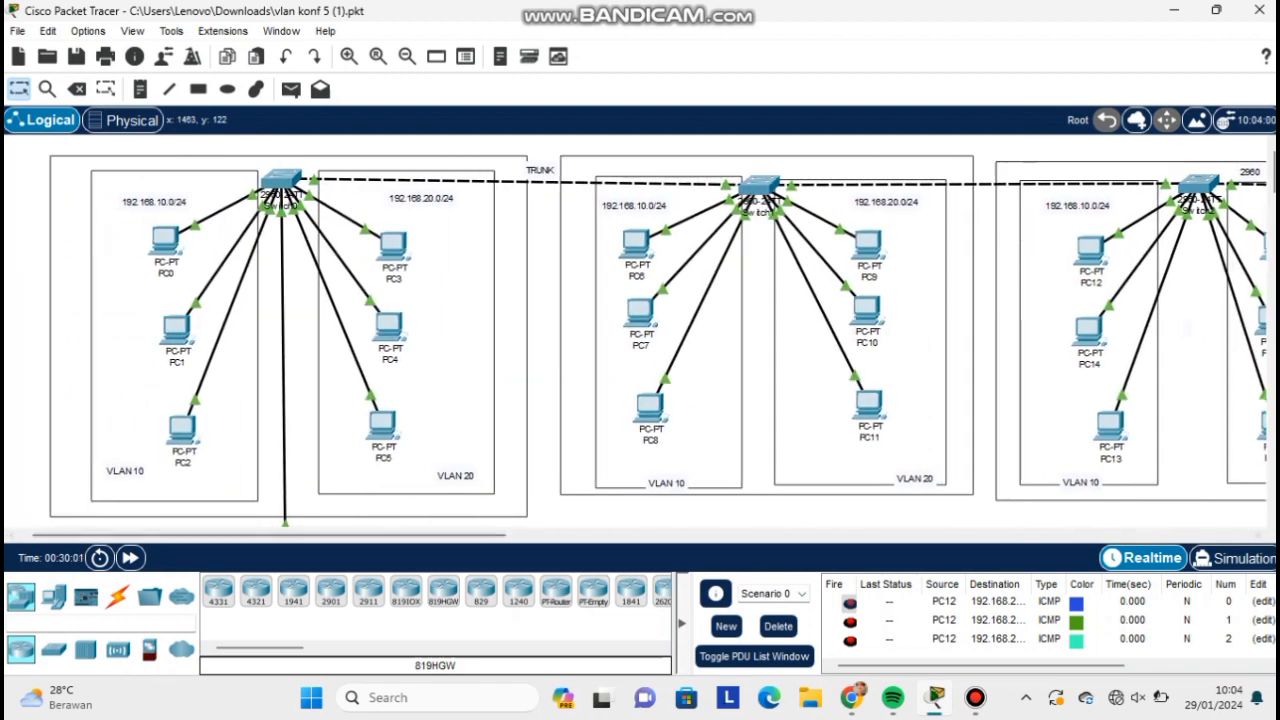
drag(1273, 171, 1273, 199)
drag(397, 307, 652, 338)
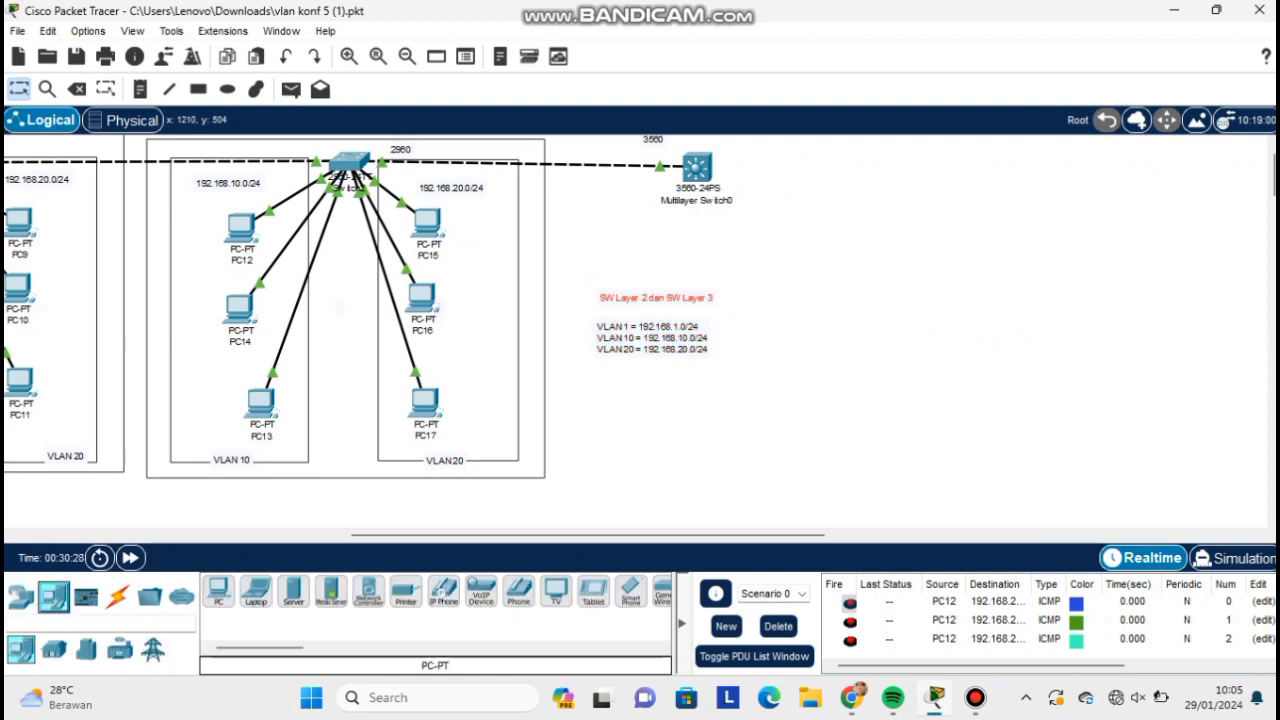
Place two PCs below Multilayer Switch0, one on each side of the switch.
click(218, 590)
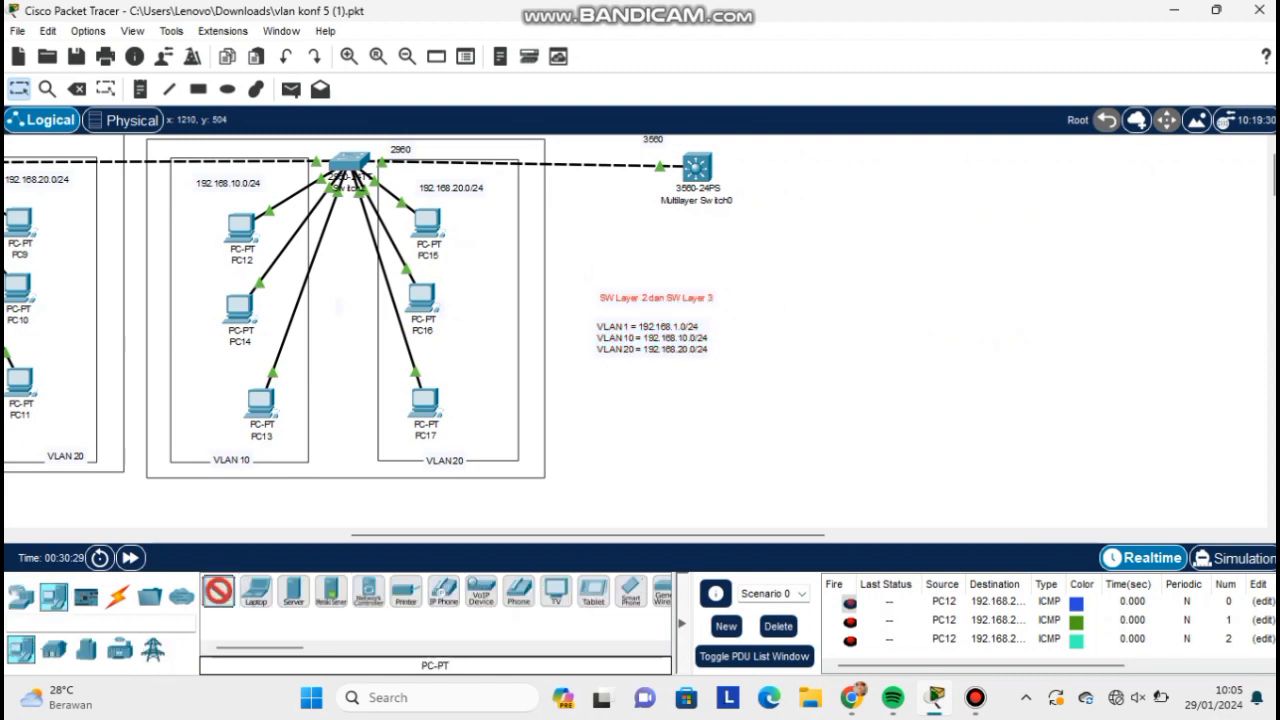
click(618, 230)
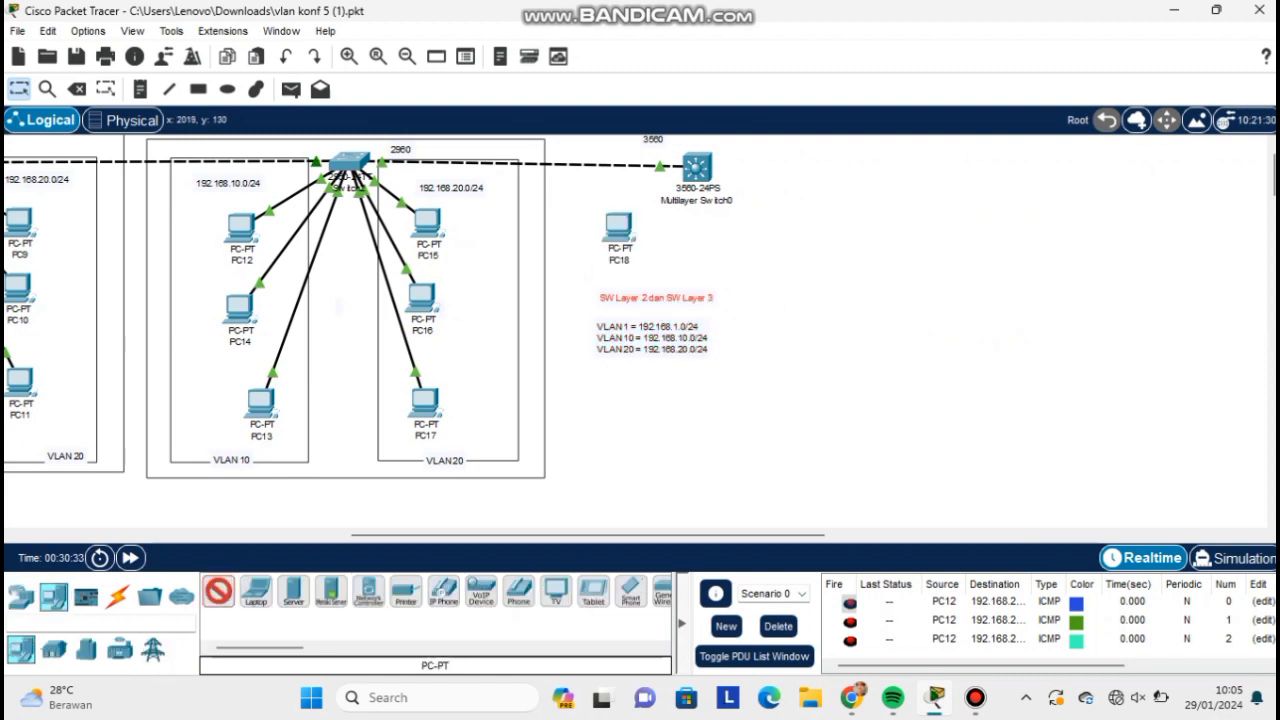
click(769, 220)
Connect PC18 and PC19 to Multilayer Switch0 with the automatically chosen connection type.
click(118, 597)
ctrl+click(218, 591)
click(697, 168)
click(619, 227)
click(697, 168)
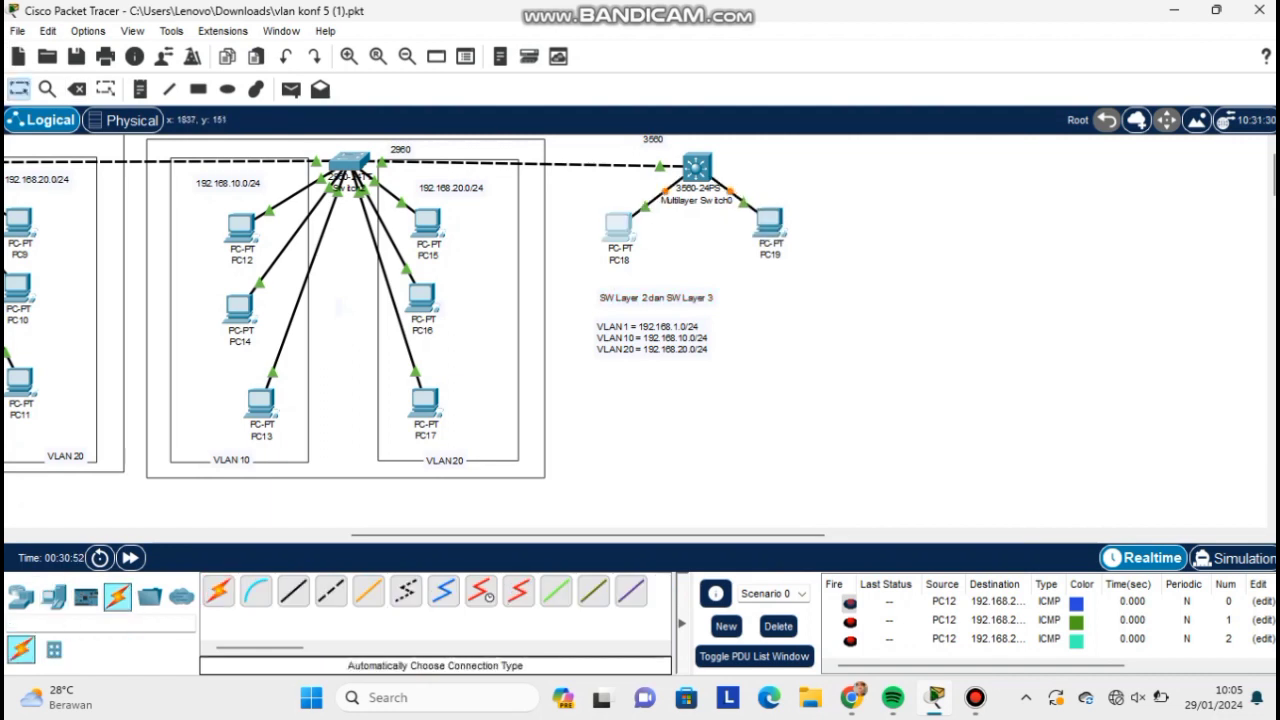
Give PC18 the static IPv4 address 192.168.10.55 with subnet mask 255.255.255.0.
click(619, 227)
click(525, 59)
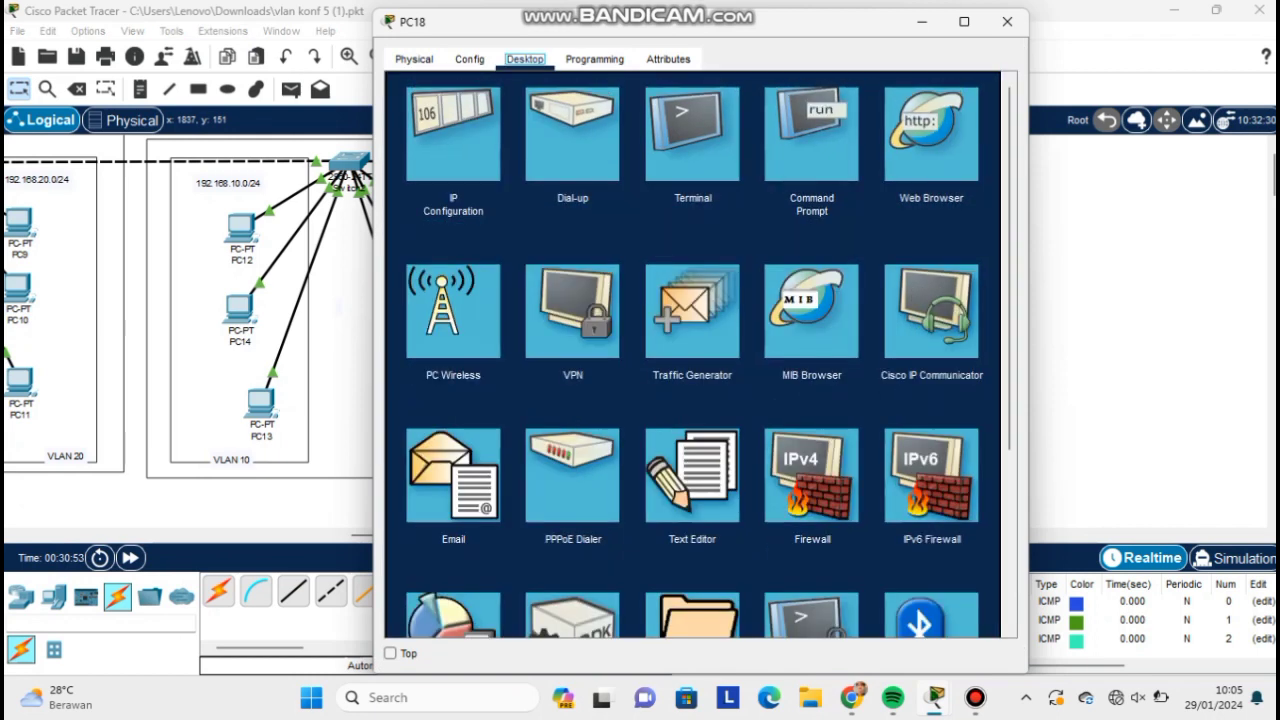
click(453, 134)
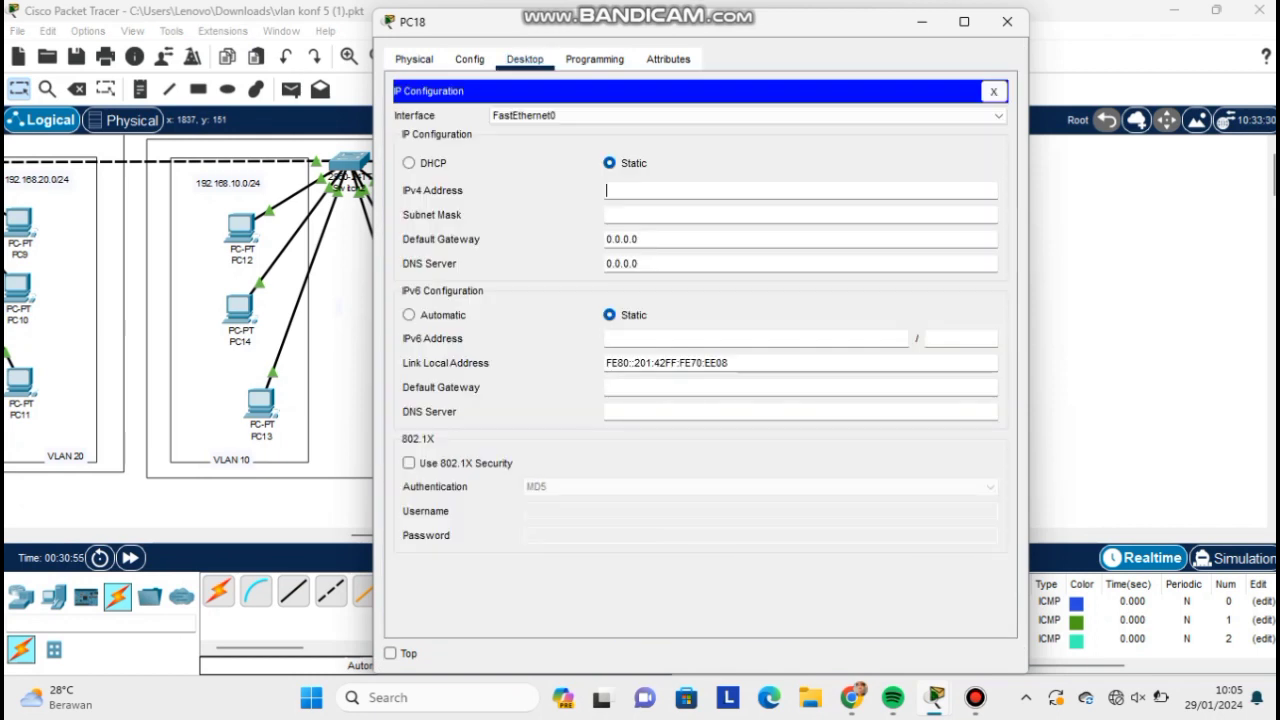
text(192.168.10.55)
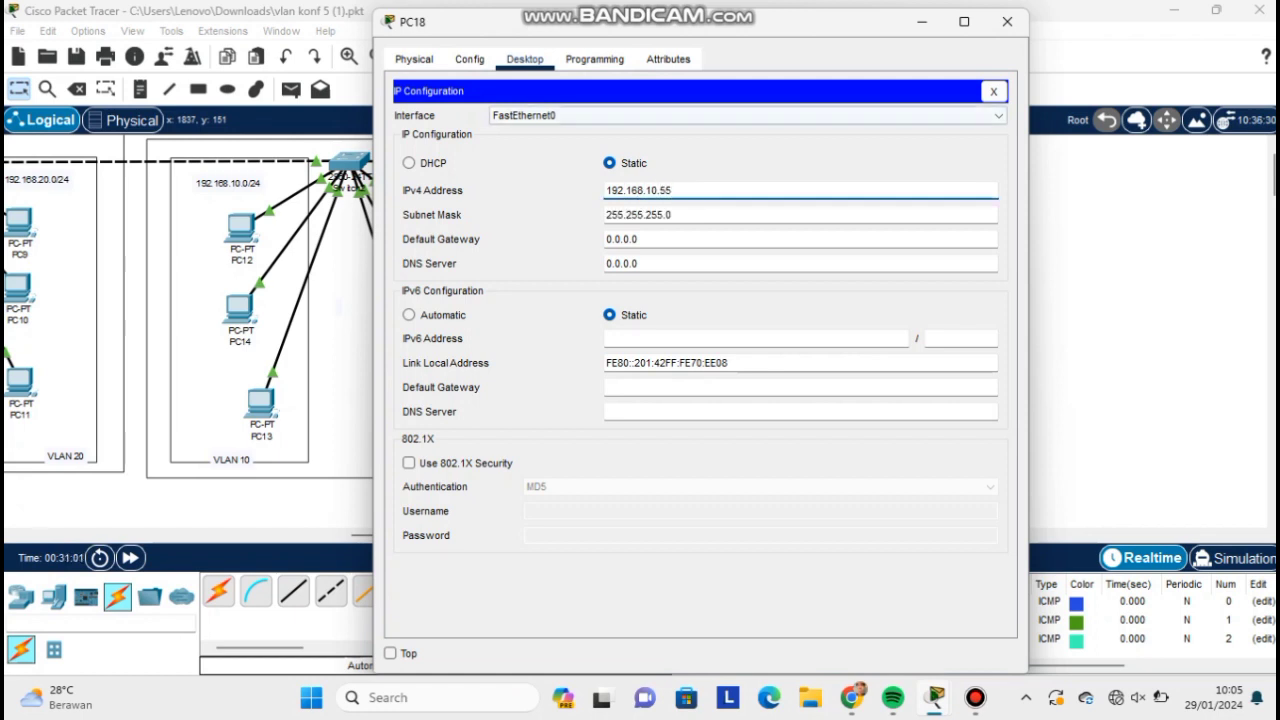
click(1007, 21)
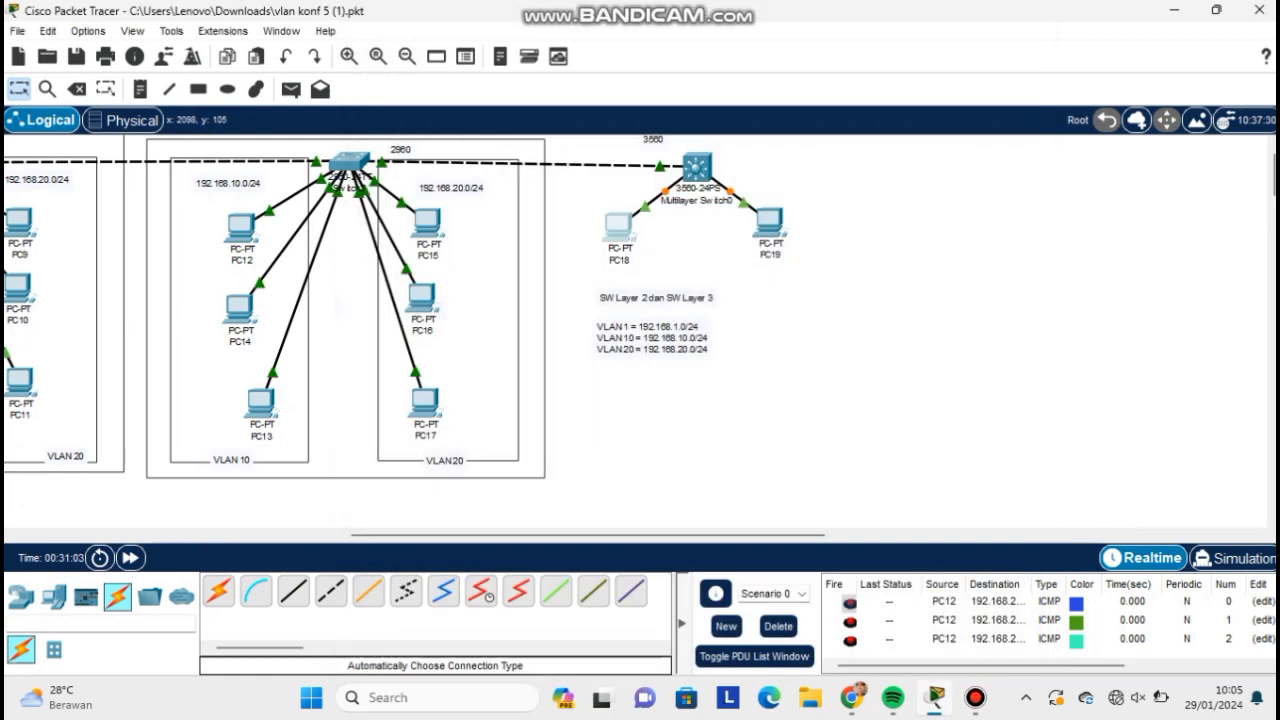
Give PC19 the static IPv4 address 192.168.20.55 with subnet mask 255.255.255.0 and nudge its icon slightly.
click(769, 224)
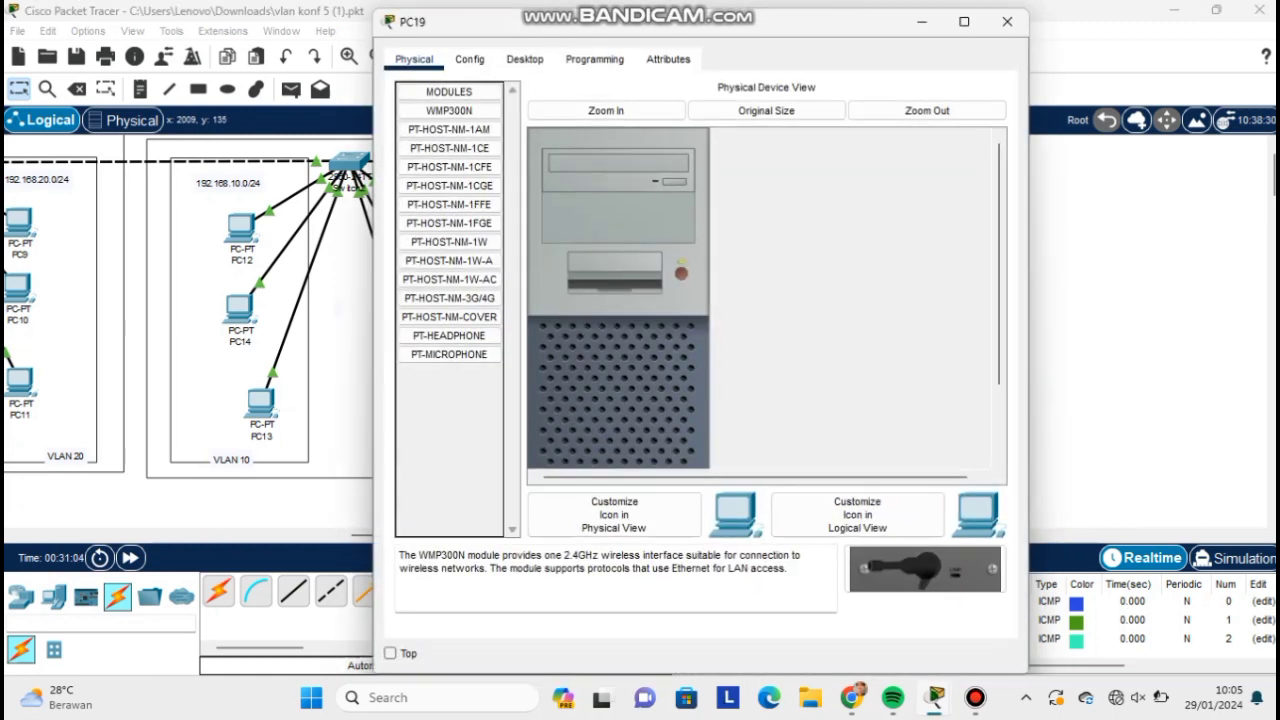
click(525, 59)
click(443, 112)
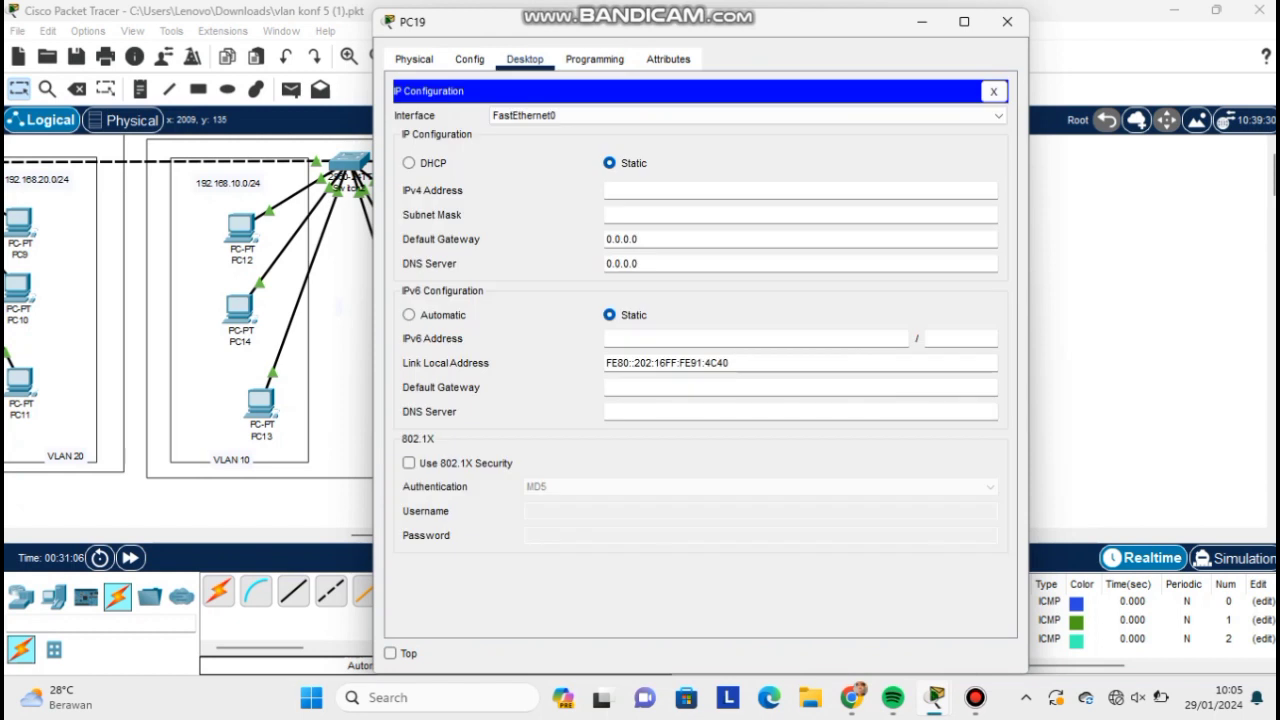
text(192.168.20.55)
key(Tab)
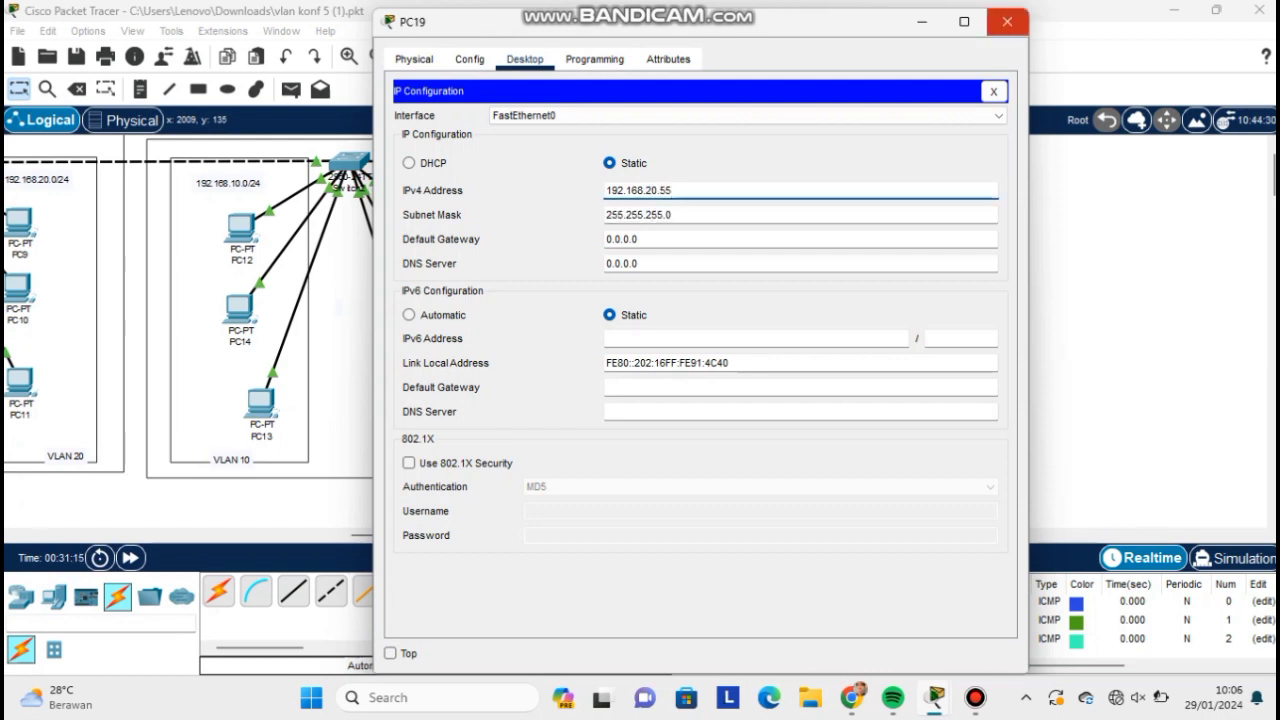
click(1007, 21)
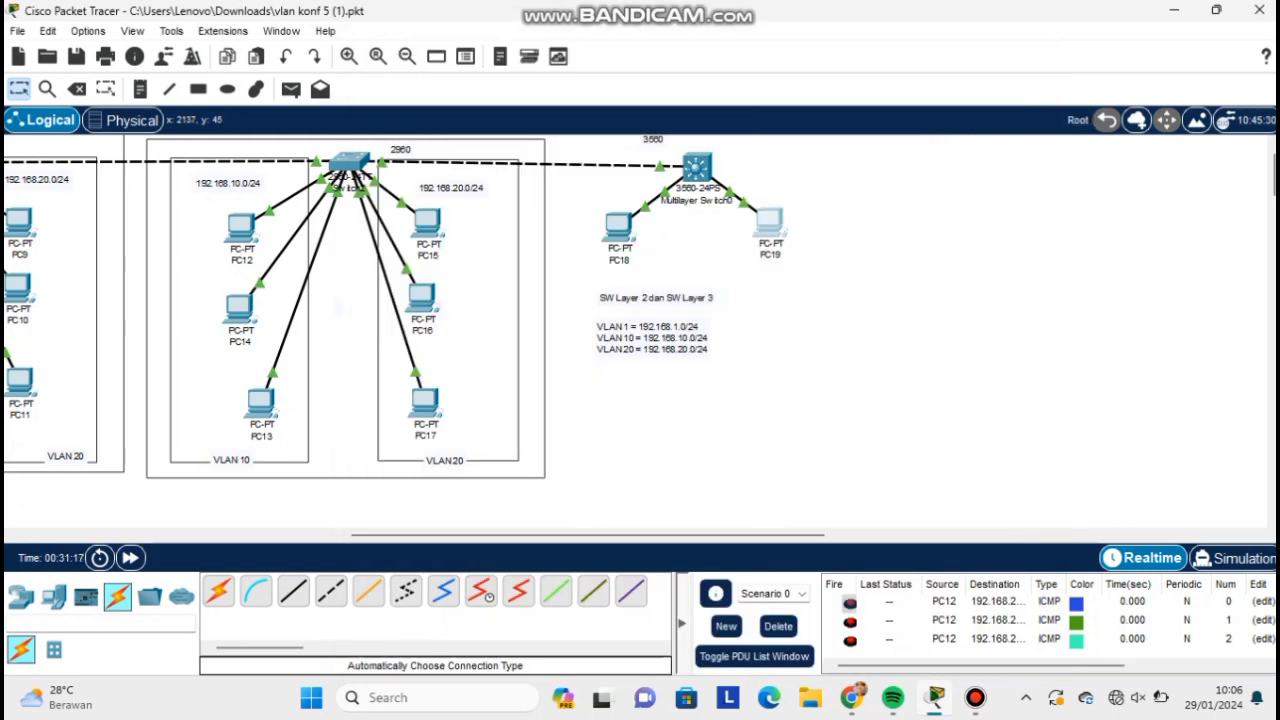
drag(770, 223, 767, 223)
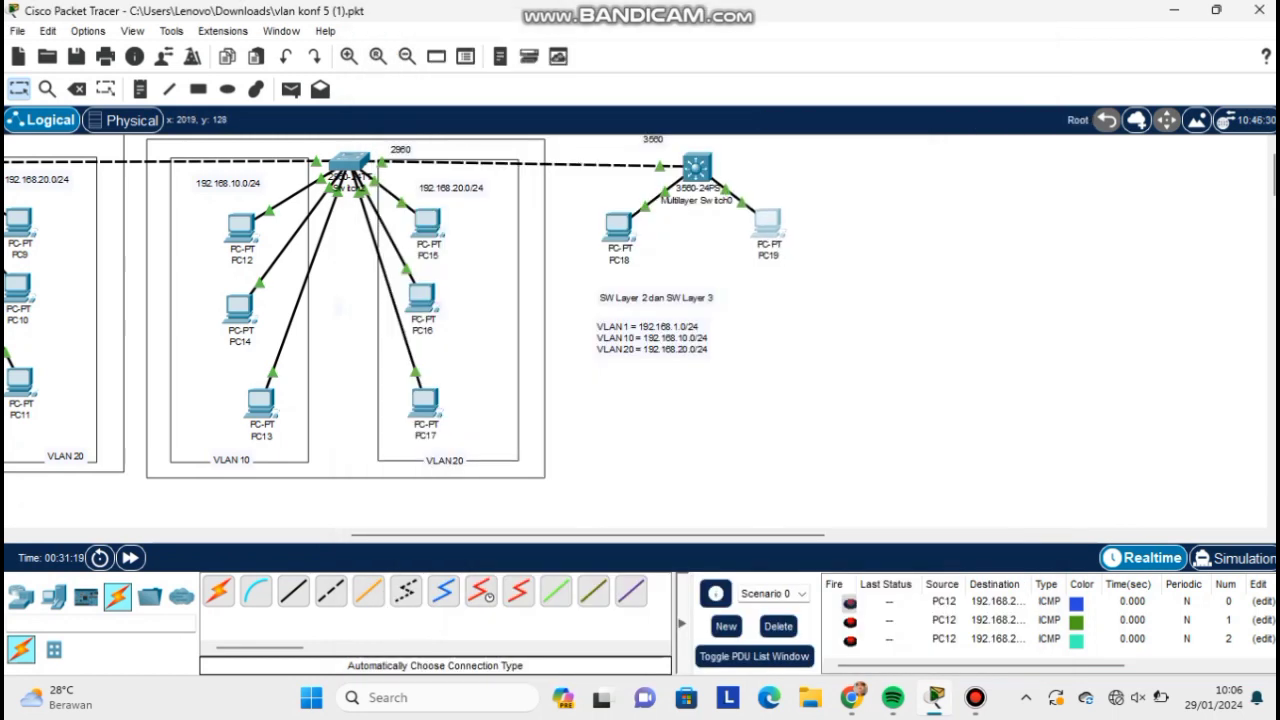
Open the command line of Multilayer Switch0 and enter global configuration mode.
click(697, 168)
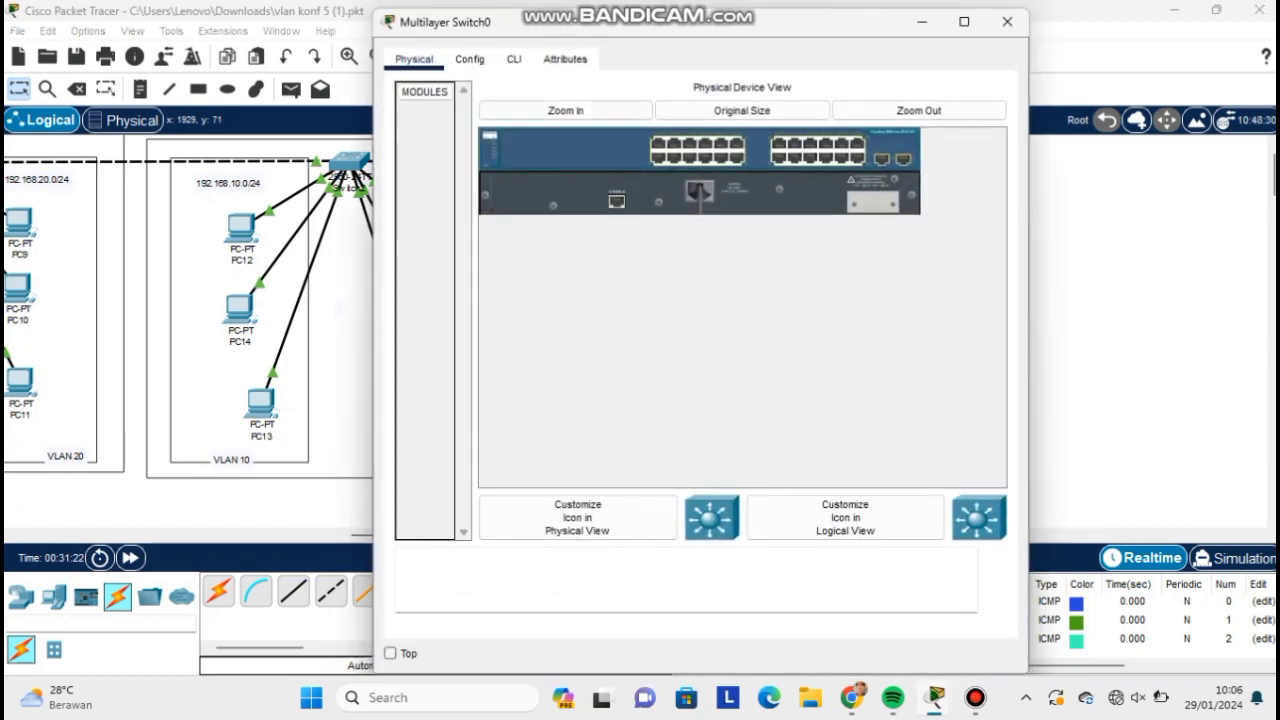
click(514, 59)
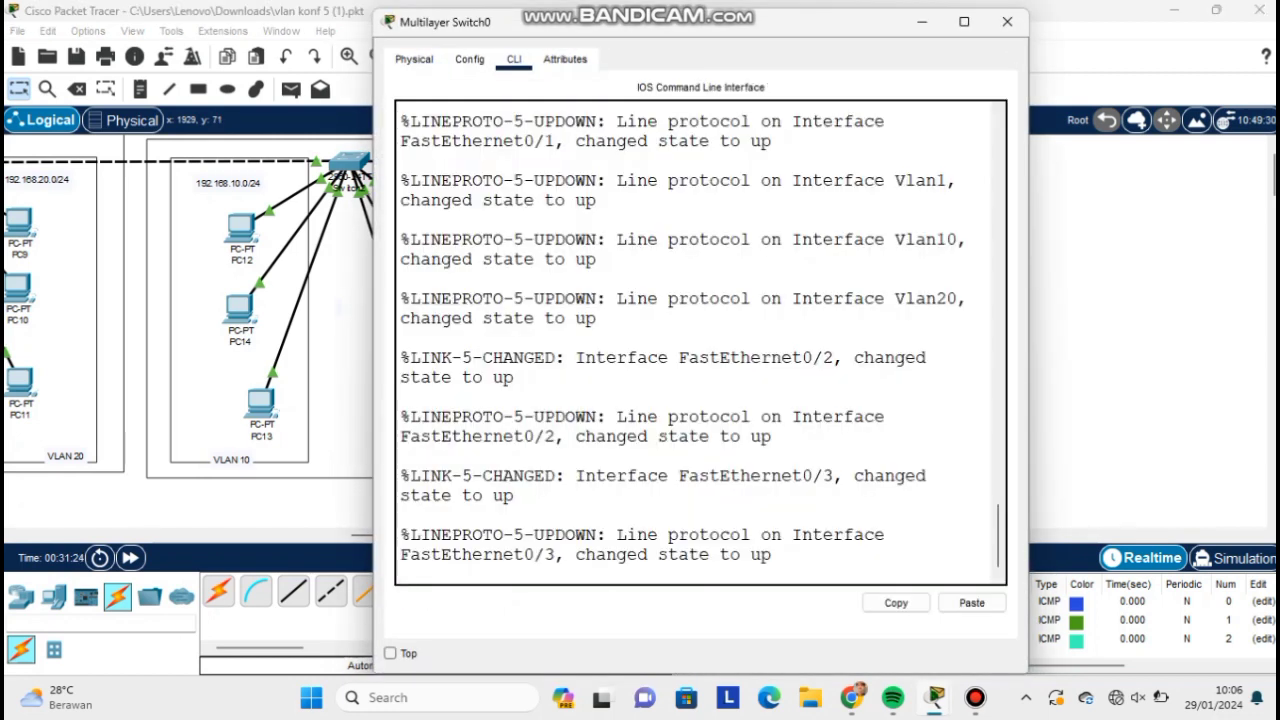
key(Return)
text(en)
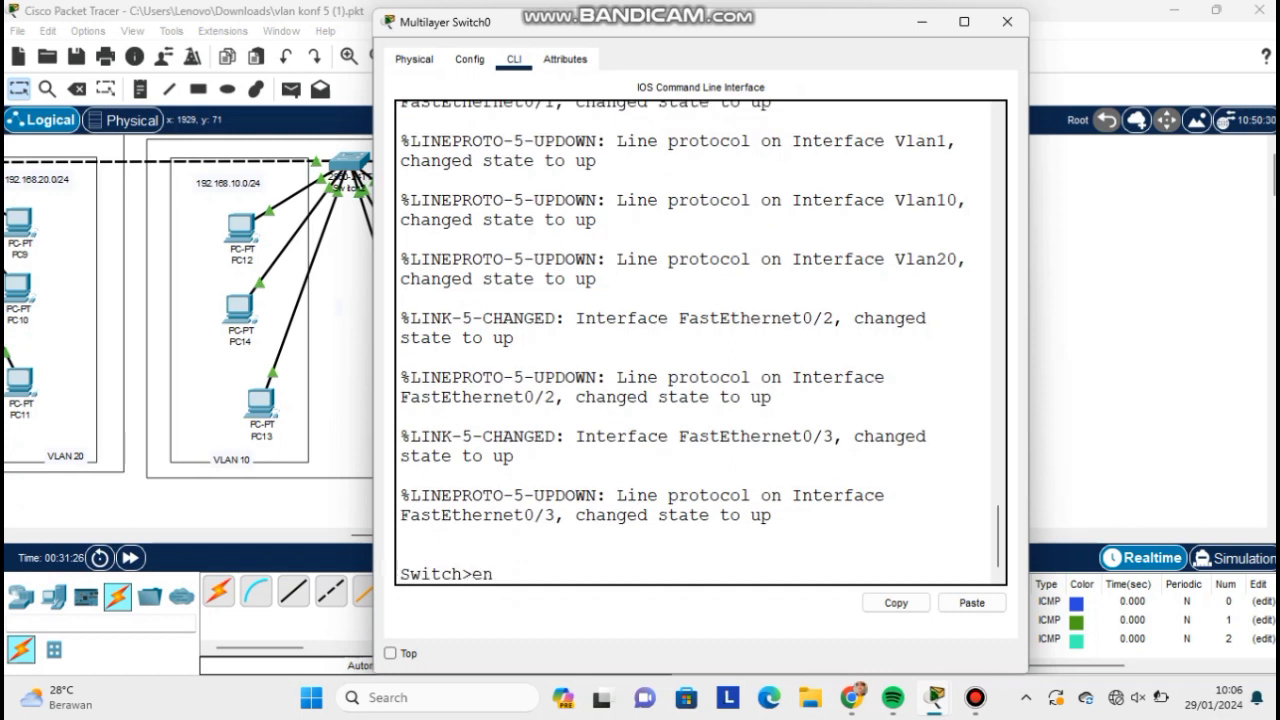
key(Return)
text(conf t)
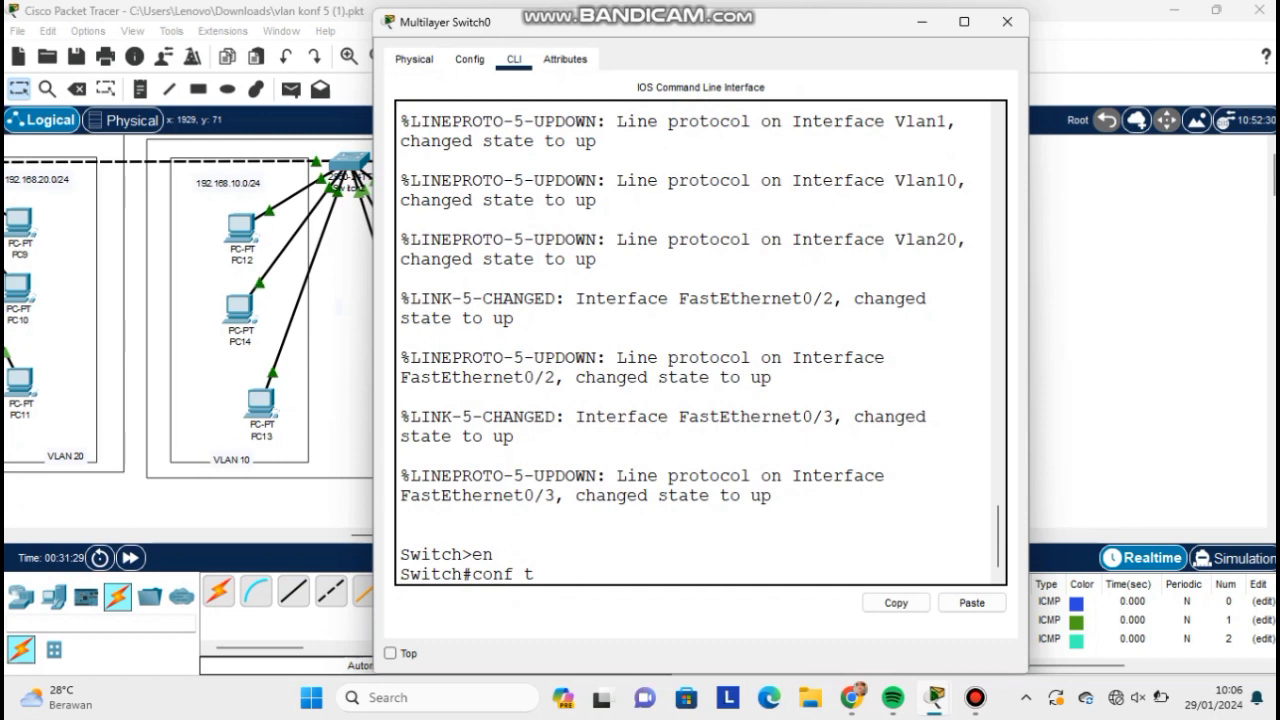
key(Return)
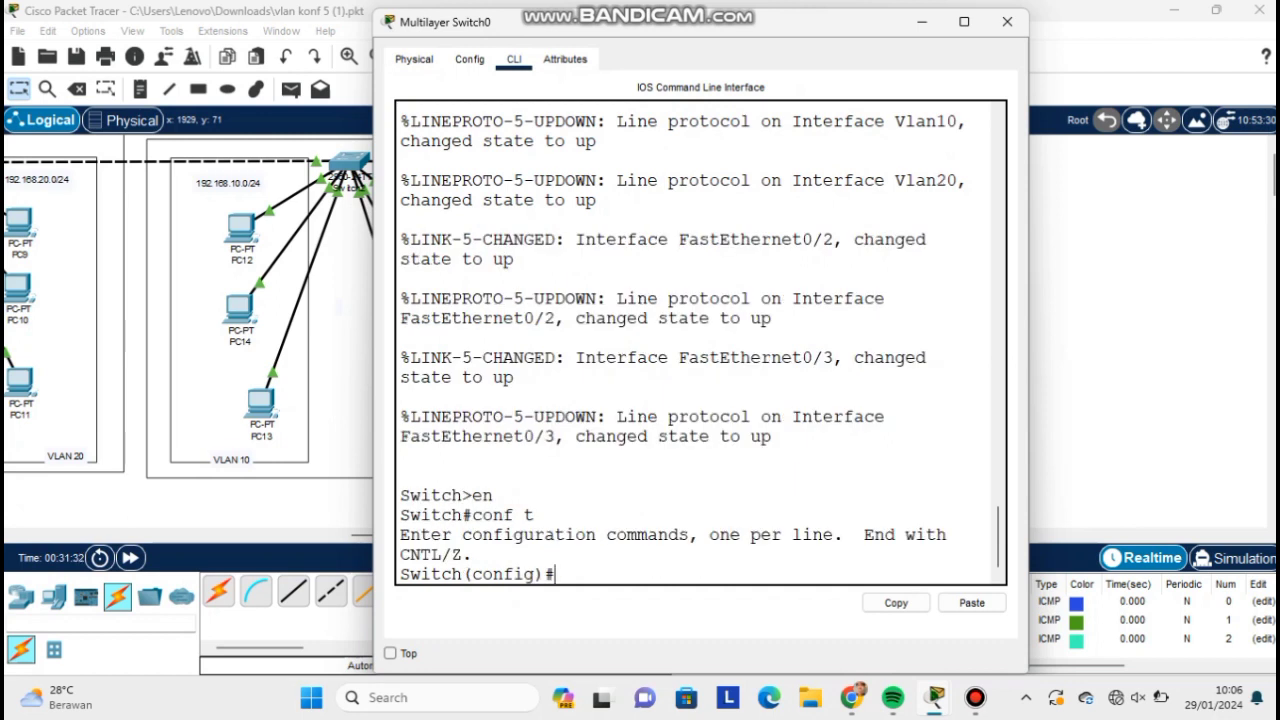
Create VLAN 10 on Multilayer Switch0, name it "programing" and exit VLAN configuration.
text(vlan 10)
key(Return)
text(name programing)
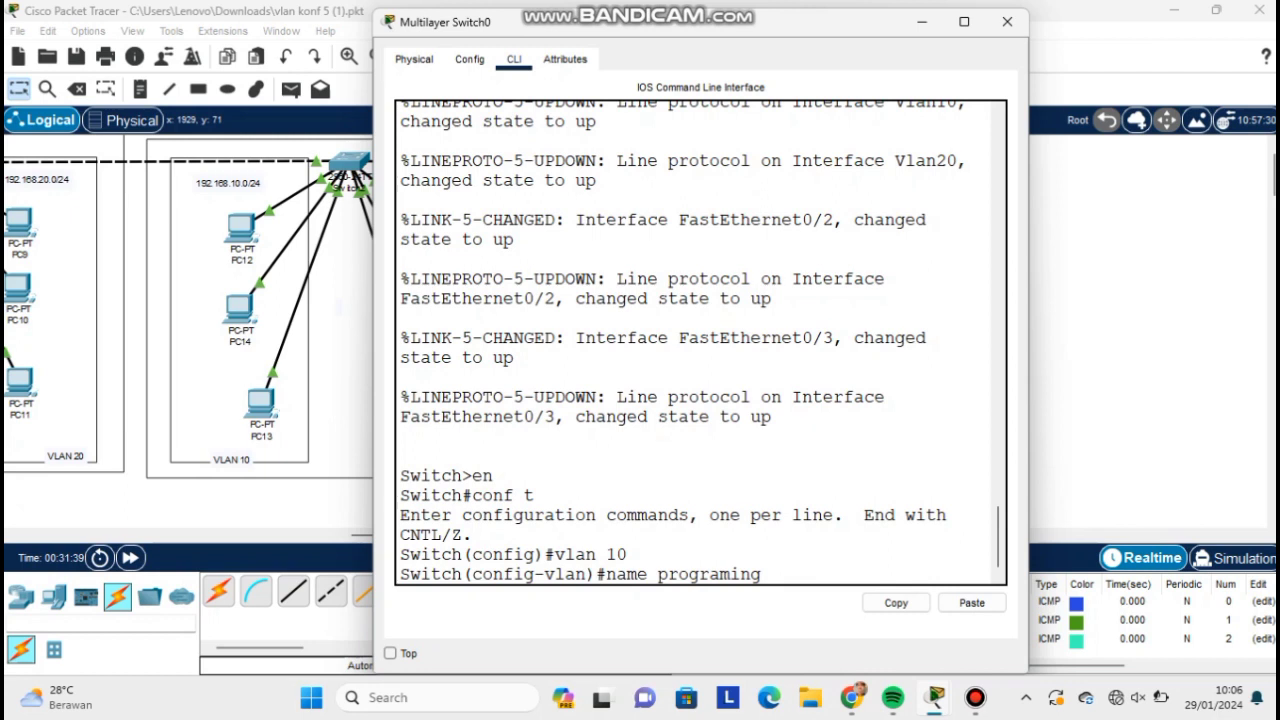
key(Return)
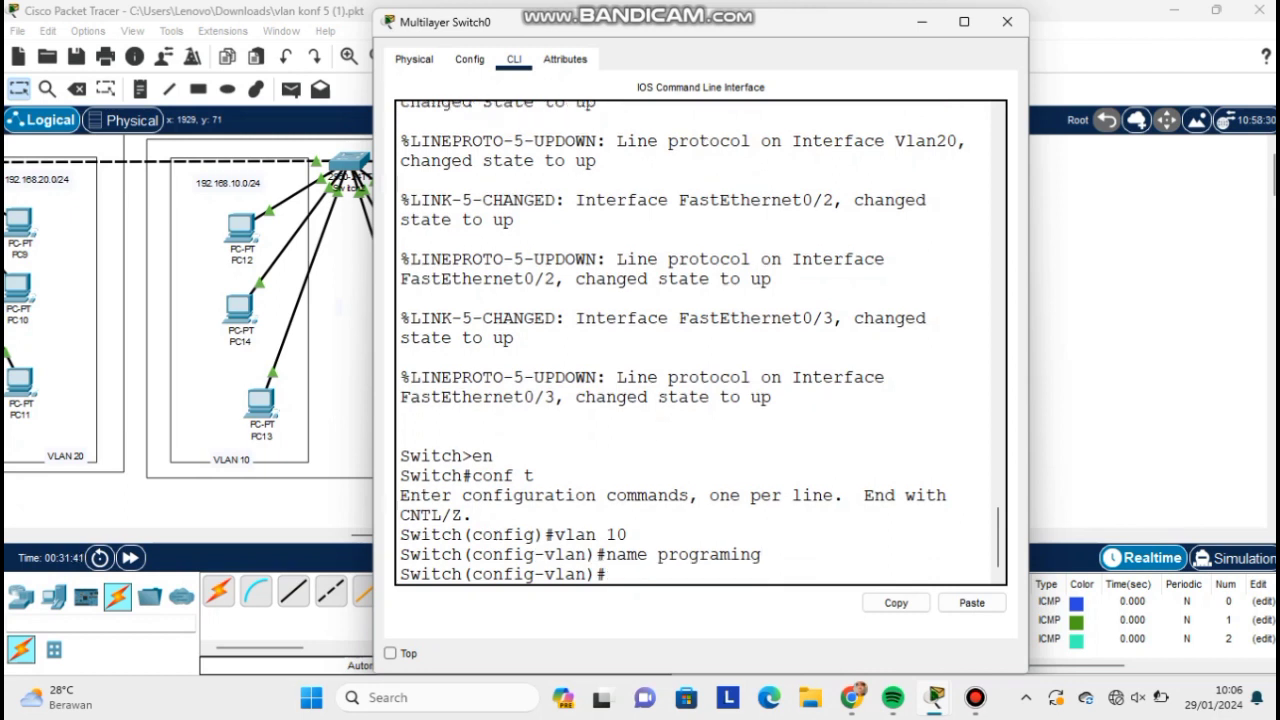
text(ex)
key(Return)
Create VLAN 20 on Multilayer Switch0, name it "marketing" and exit VLAN configuration.
text(vlan 20)
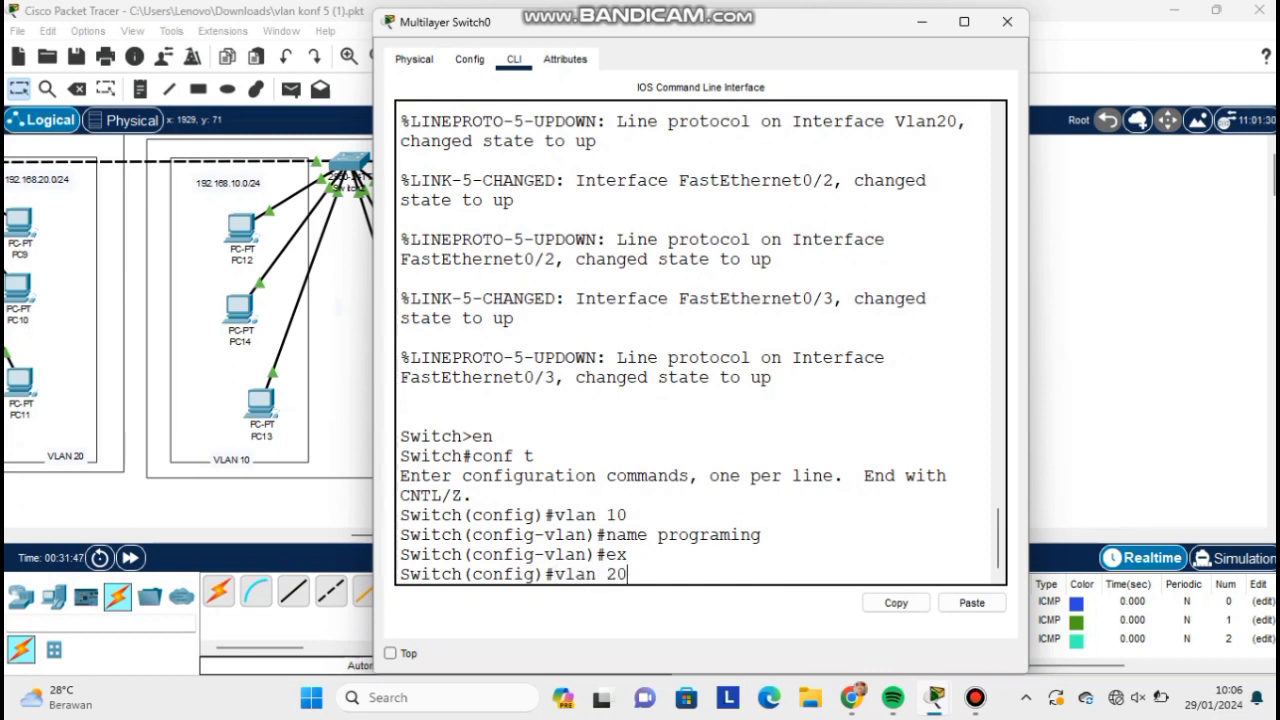
key(Return)
text(name marketing)
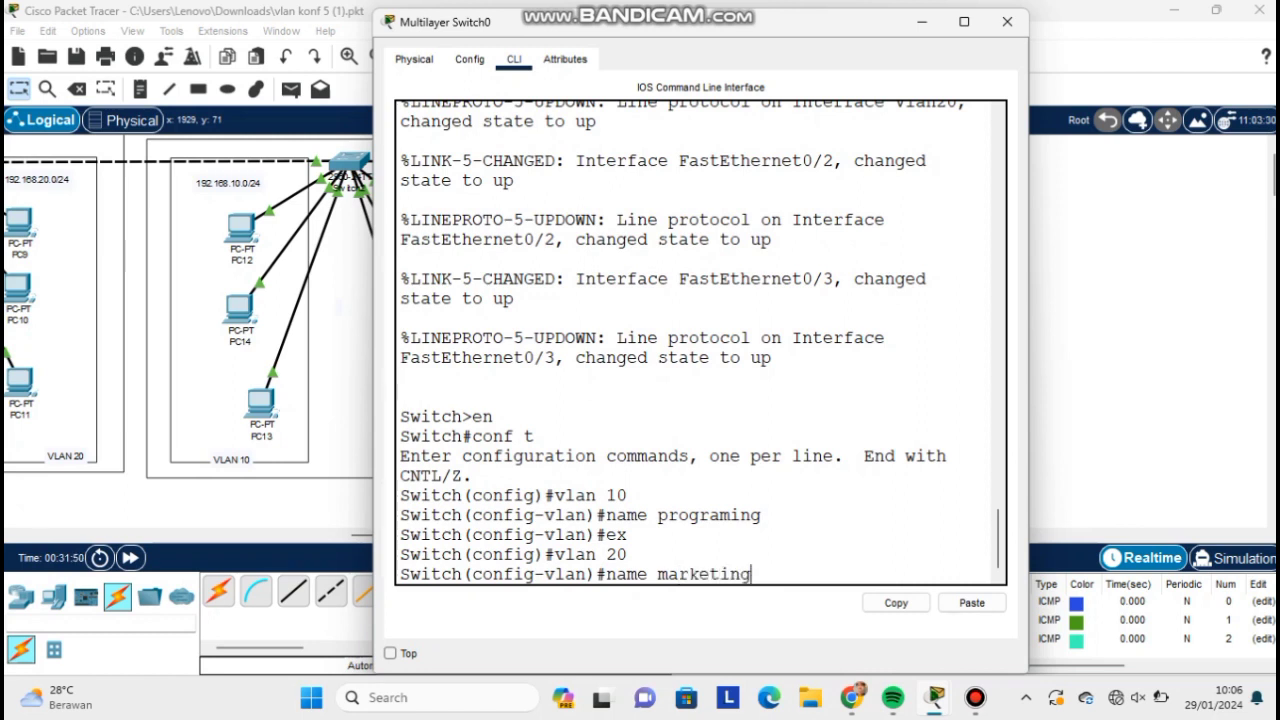
key(Return)
text(ex)
key(Return)
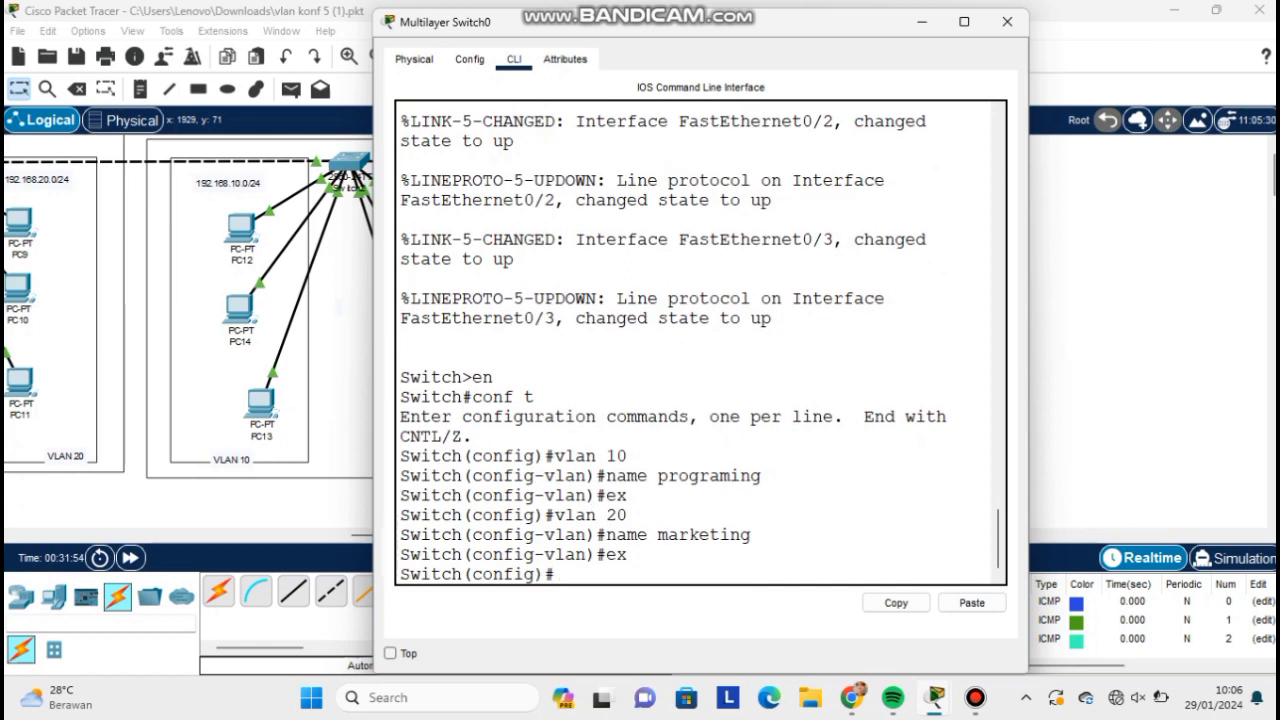
Enter the configuration of interface fa0/2 and set it to access mode with switchport mode access.
text(int fa0/2)
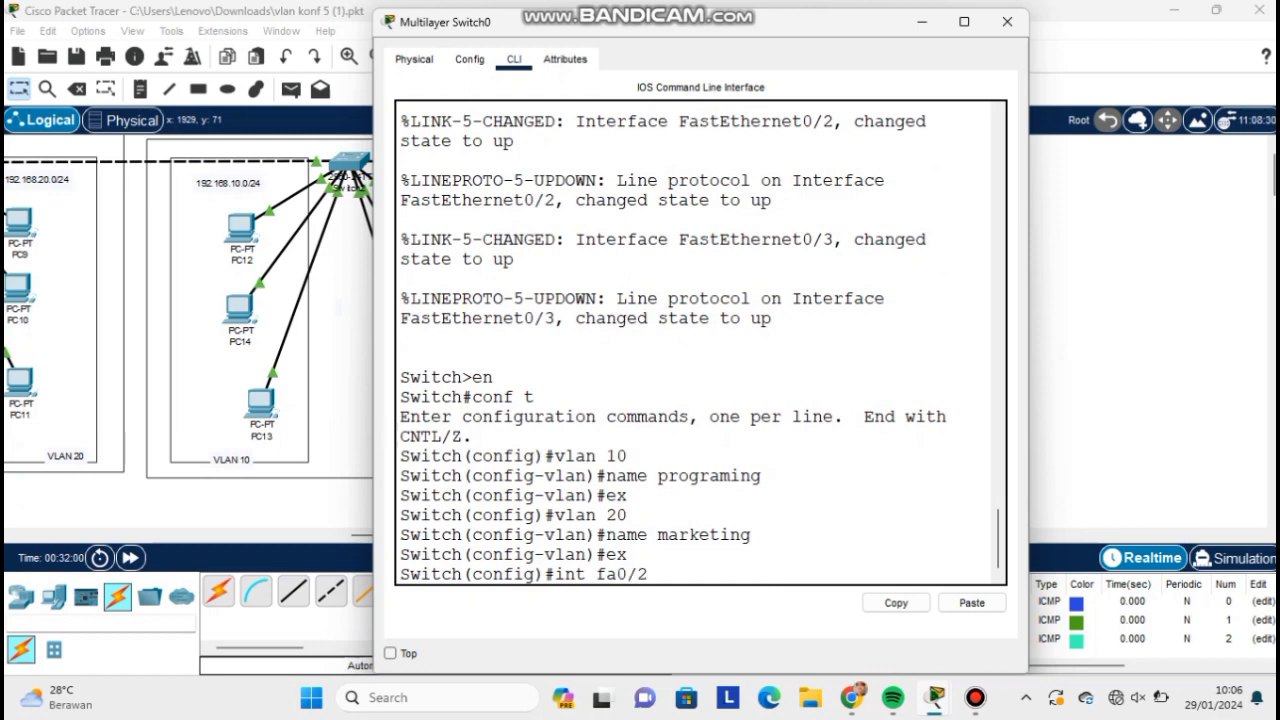
key(Return)
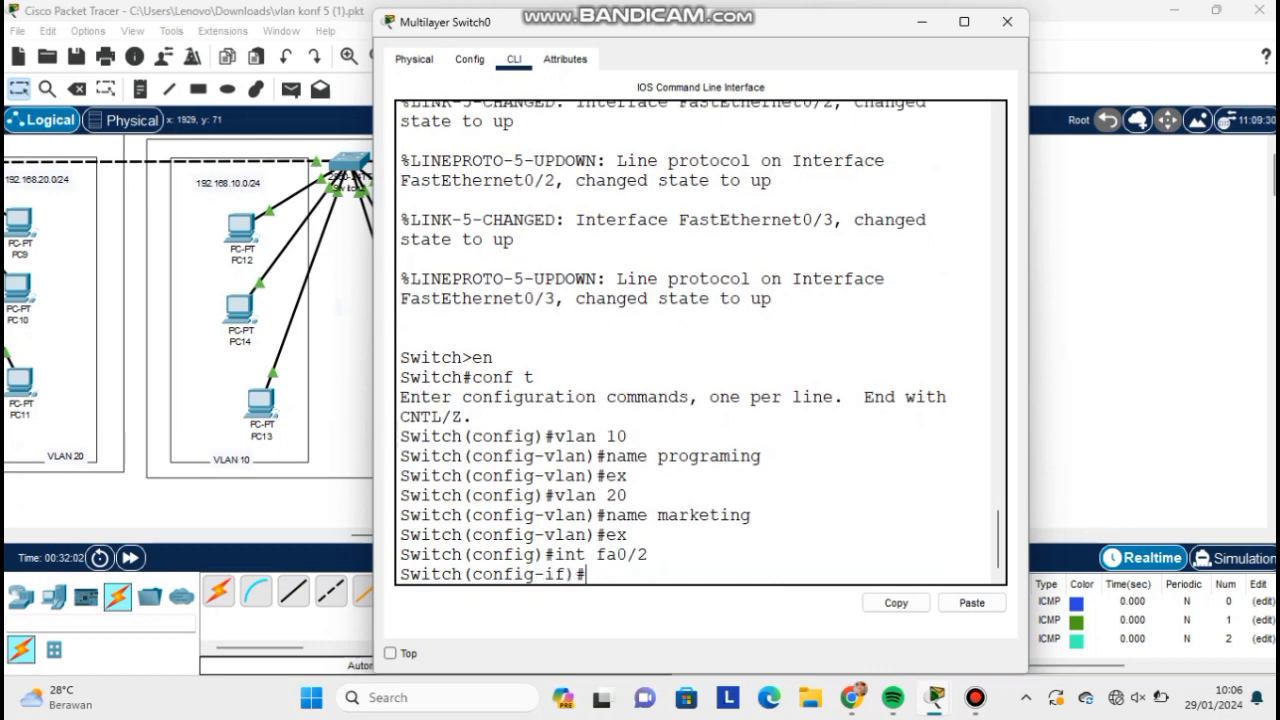
text(swi)
key(Tab)
text(mo)
key(Tab)
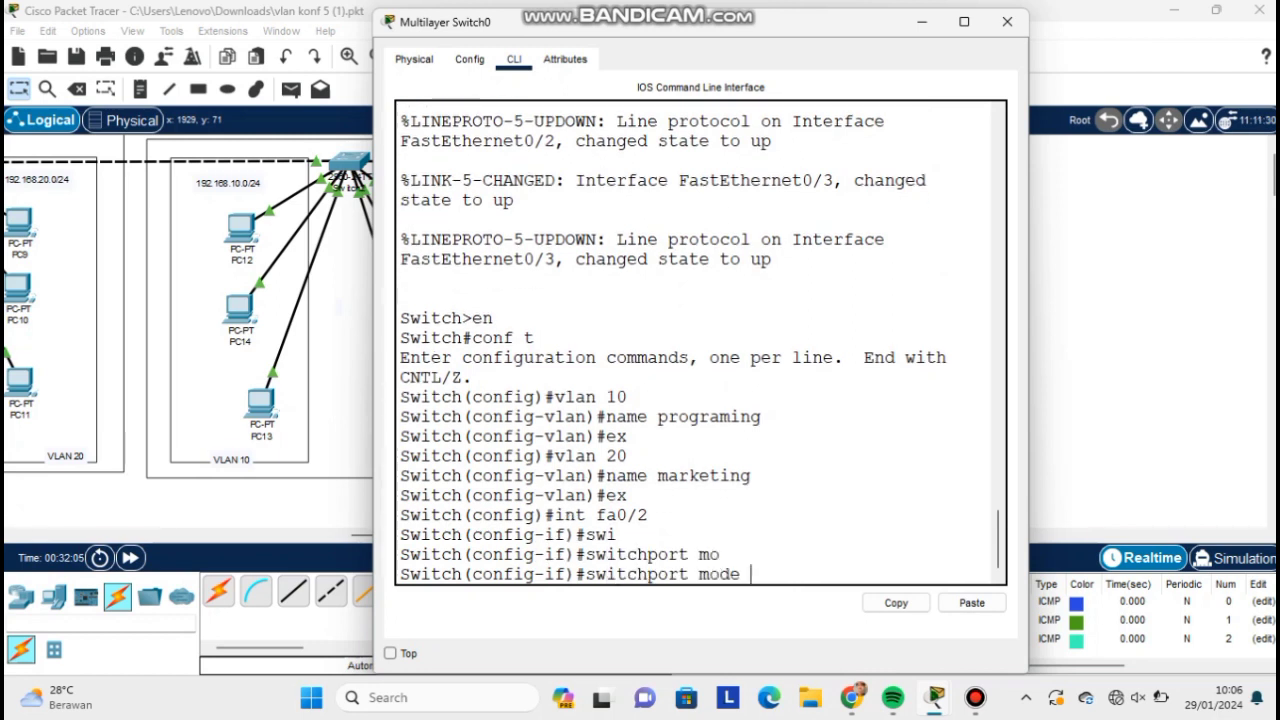
text(acc)
key(Tab)
key(Return)
Assign interface fa0/2 to VLAN 10 with switchport access vlan 10 and exit the interface configuration.
text(swi)
key(Tab)
text(acc)
key(Tab)
text(vlan 10)
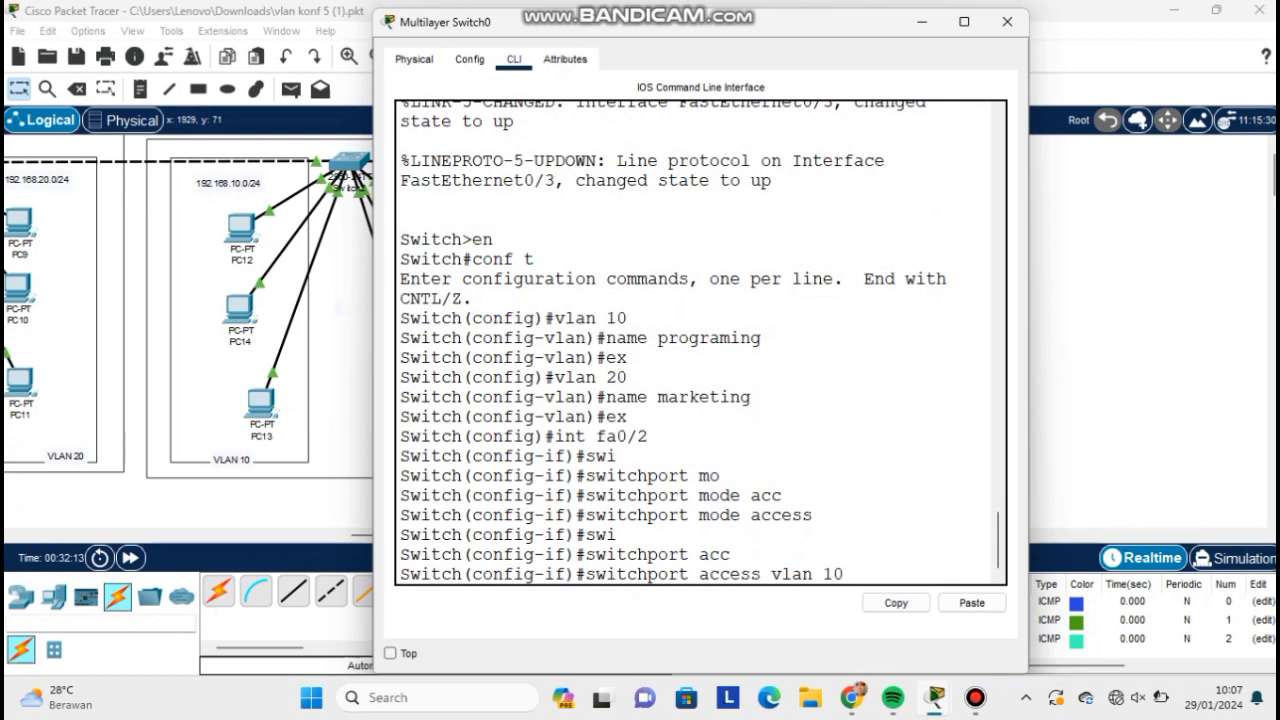
key(Return)
text(ex)
key(Return)
Enter the configuration of interface fa0/3 and set it to access mode with switchport mode access.
text(int fa0/3)
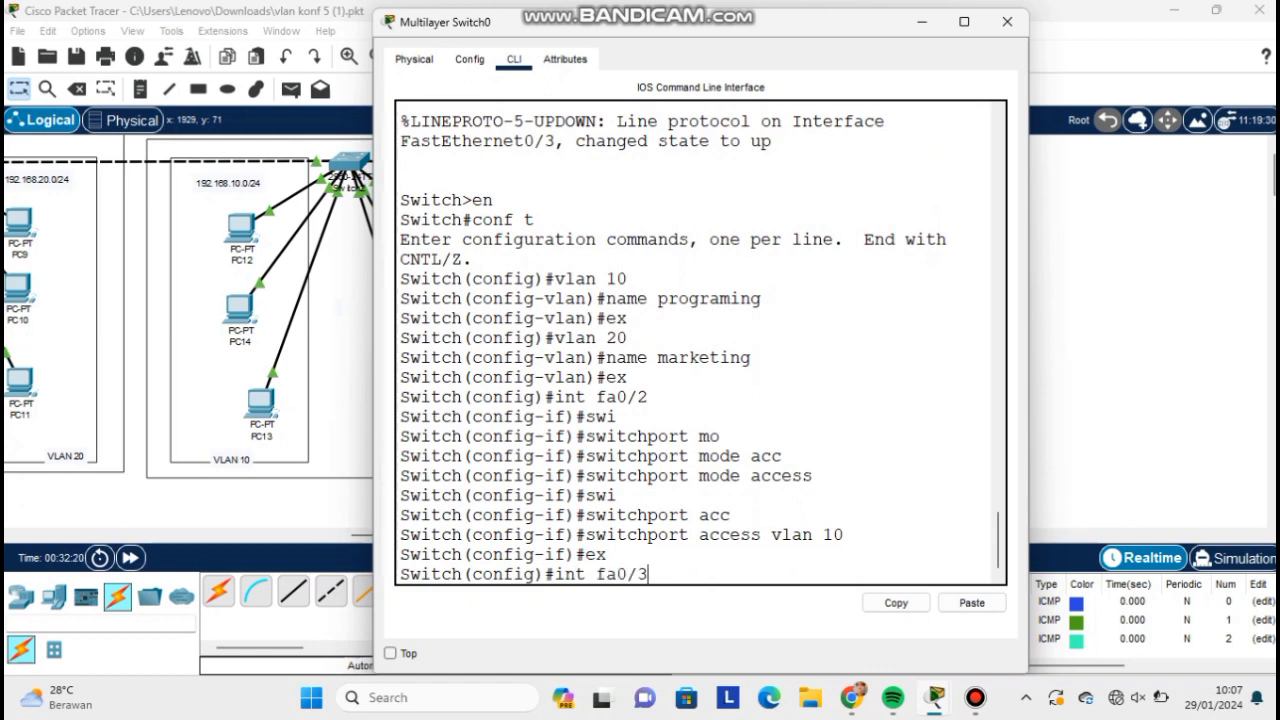
key(Return)
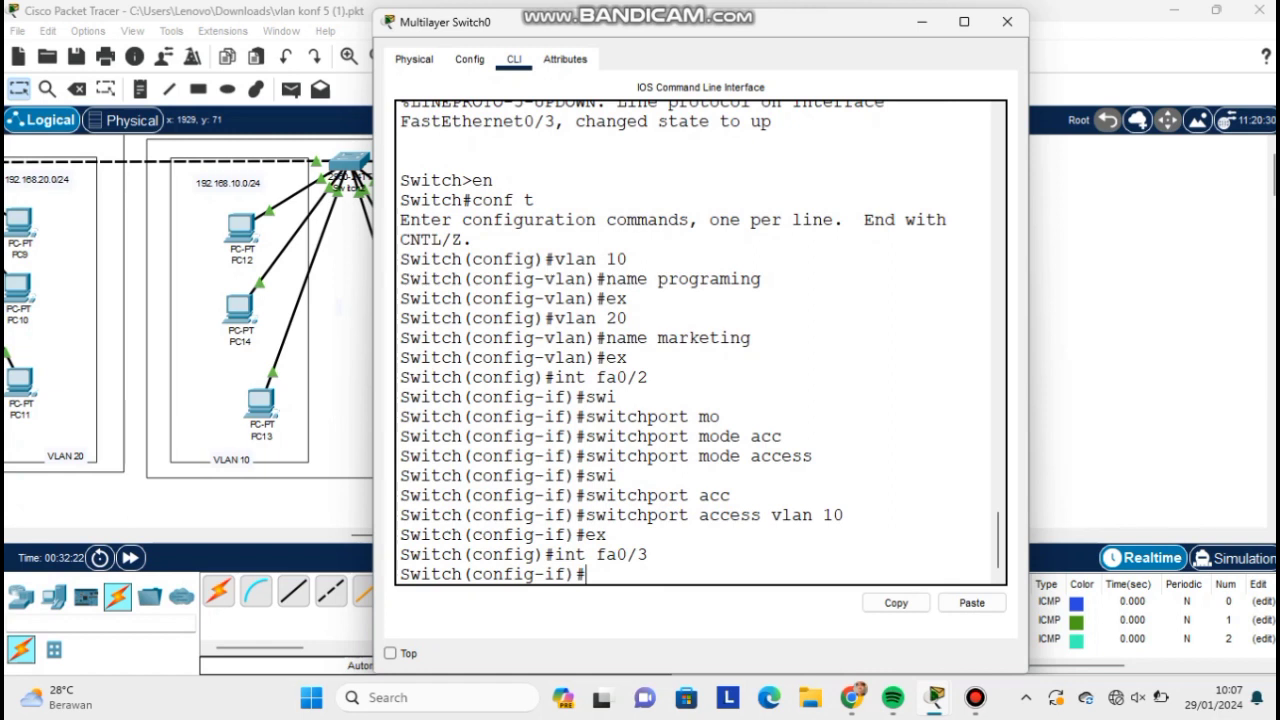
text(swi)
key(Tab)
text(mo)
key(Tab)
text(a)
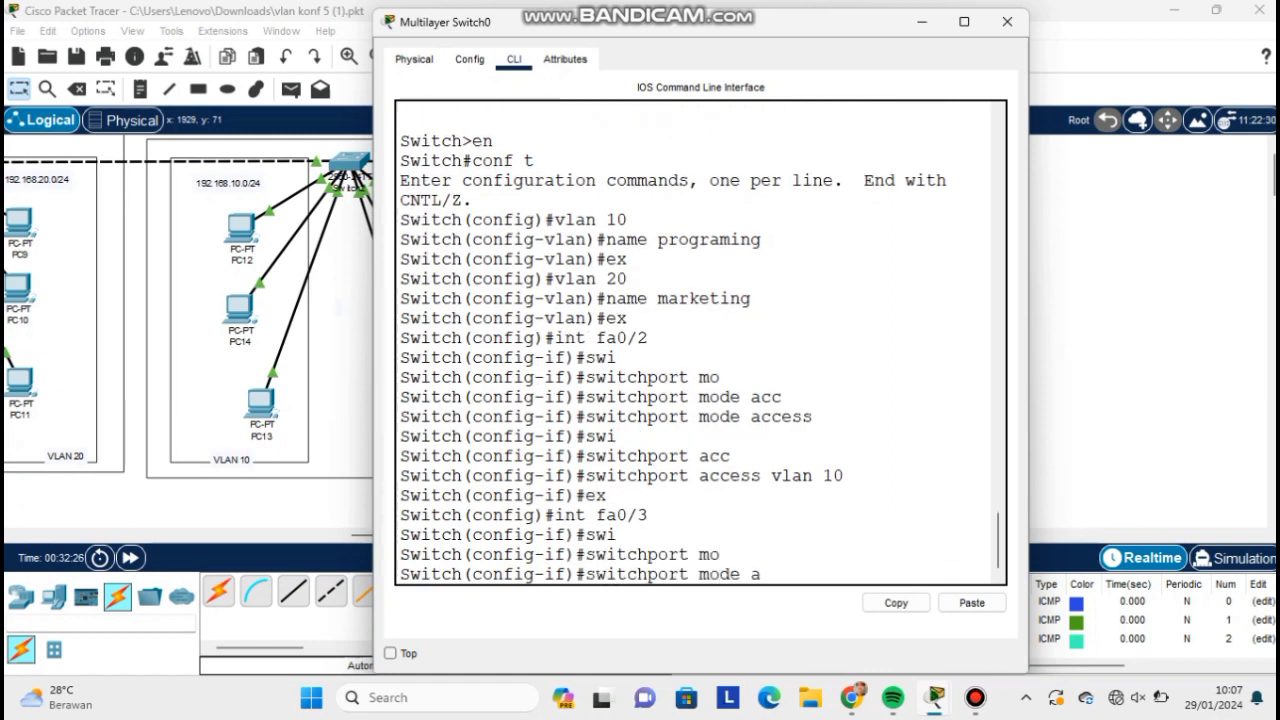
text(cc)
key(Tab)
key(Return)
Assign interface fa0/3 to VLAN 20 with switchport access vlan 20 and exit the interface configuration.
text(swi)
key(Tab)
text(acc)
key(Tab)
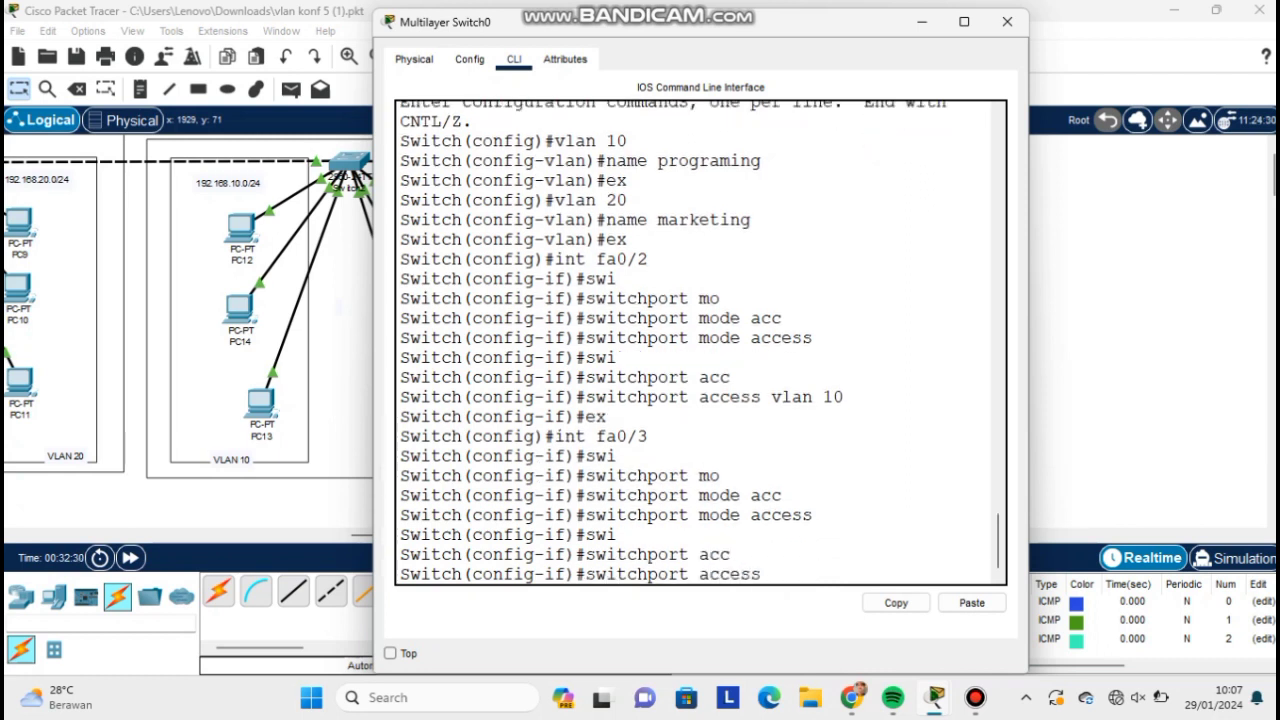
text(vlan 20)
key(Return)
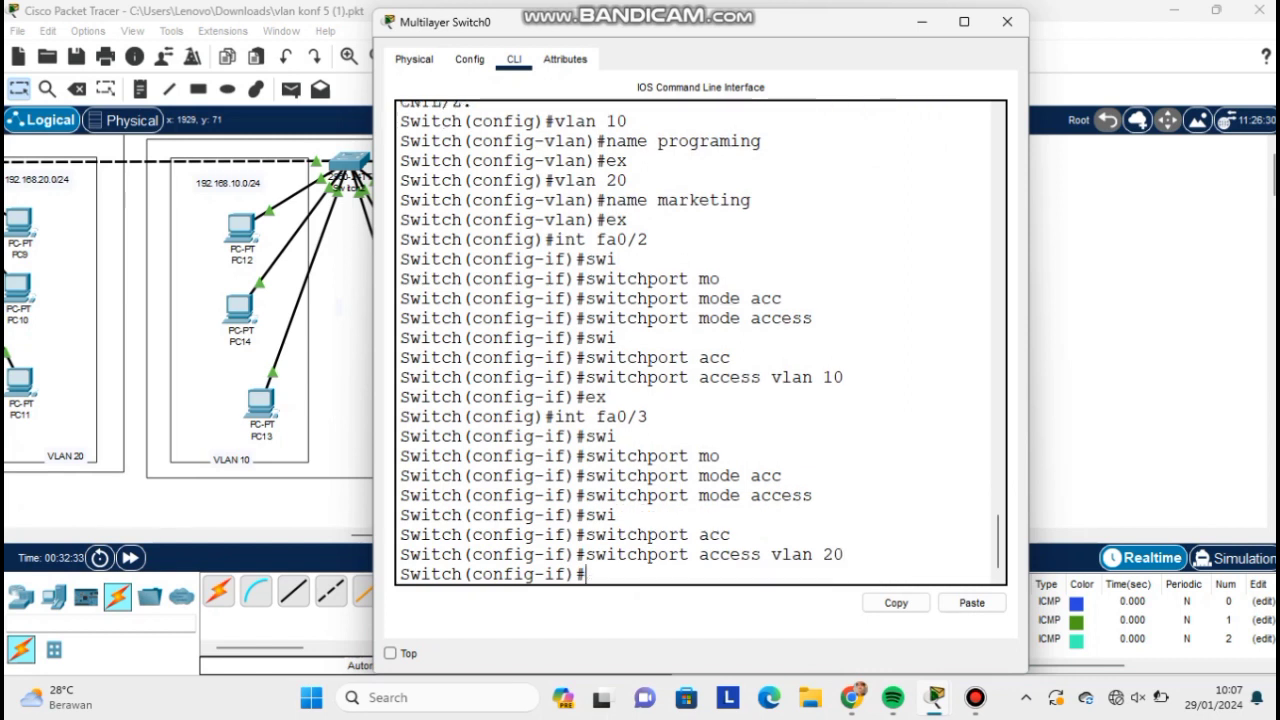
text(ex)
key(Return)
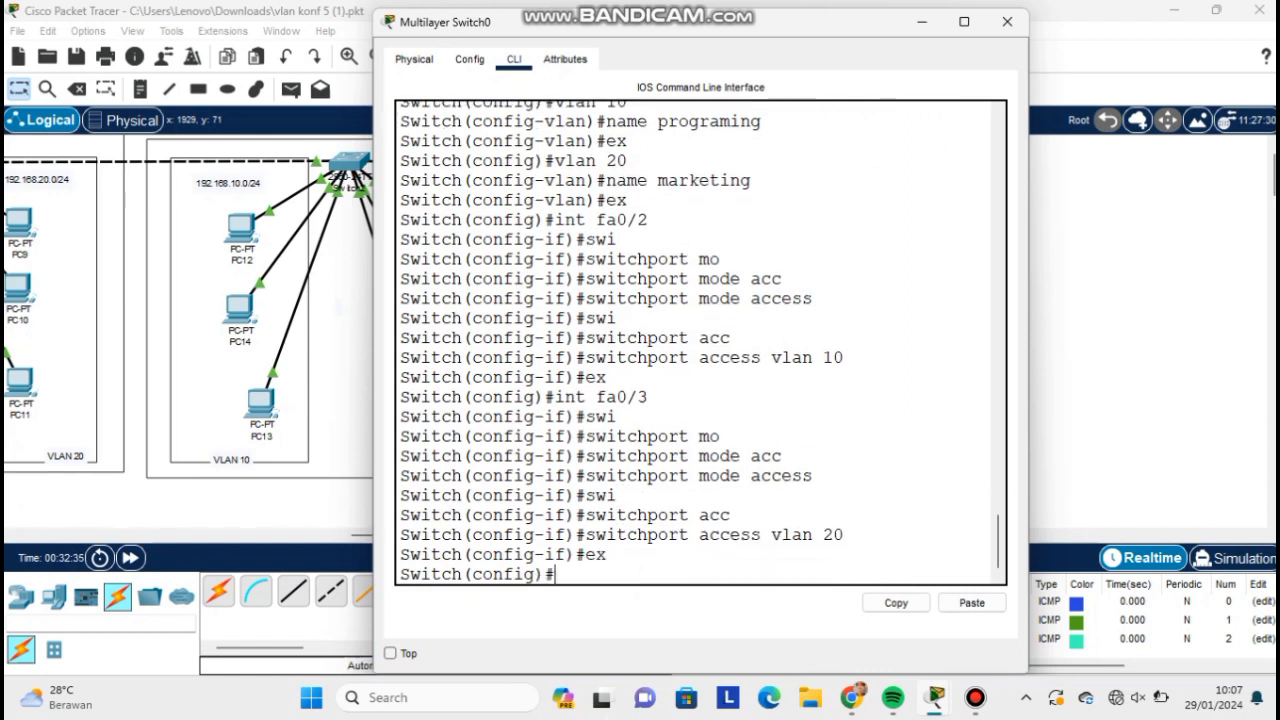
Run do show vlan brief, check the port assignments of VLANs 10 and 20, and close the switch window.
text(do show vlan brief)
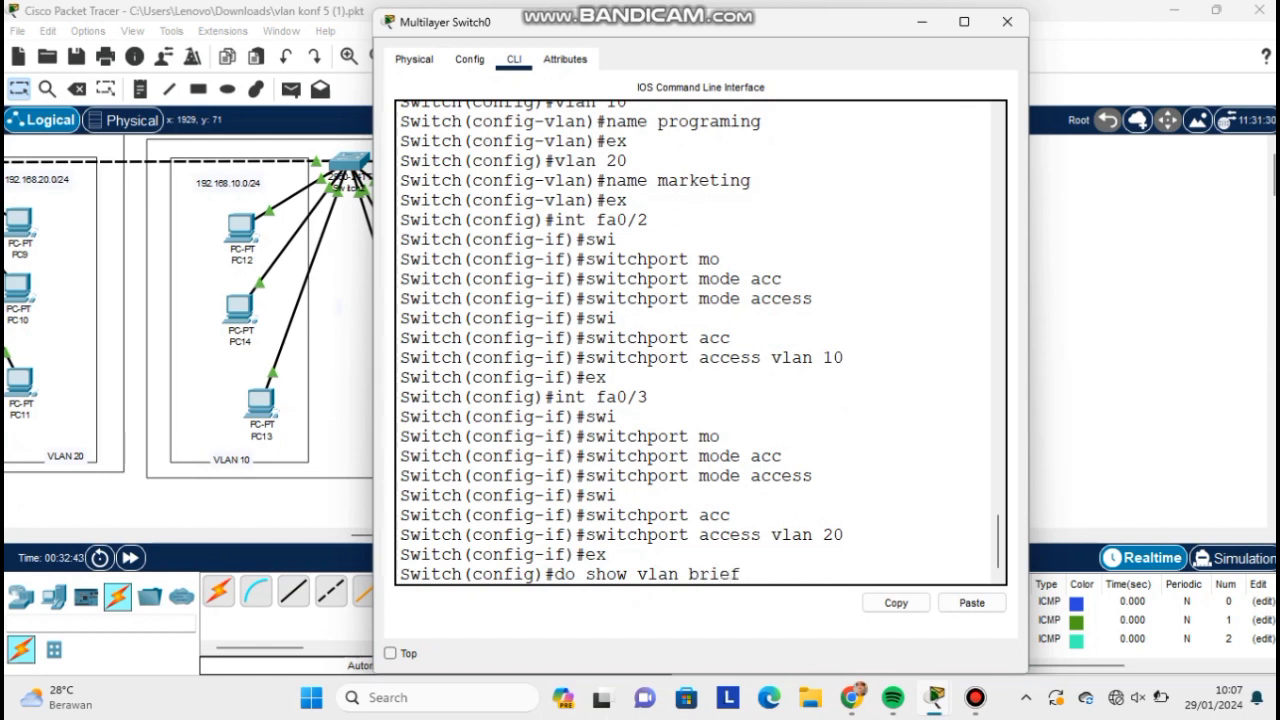
key(Return)
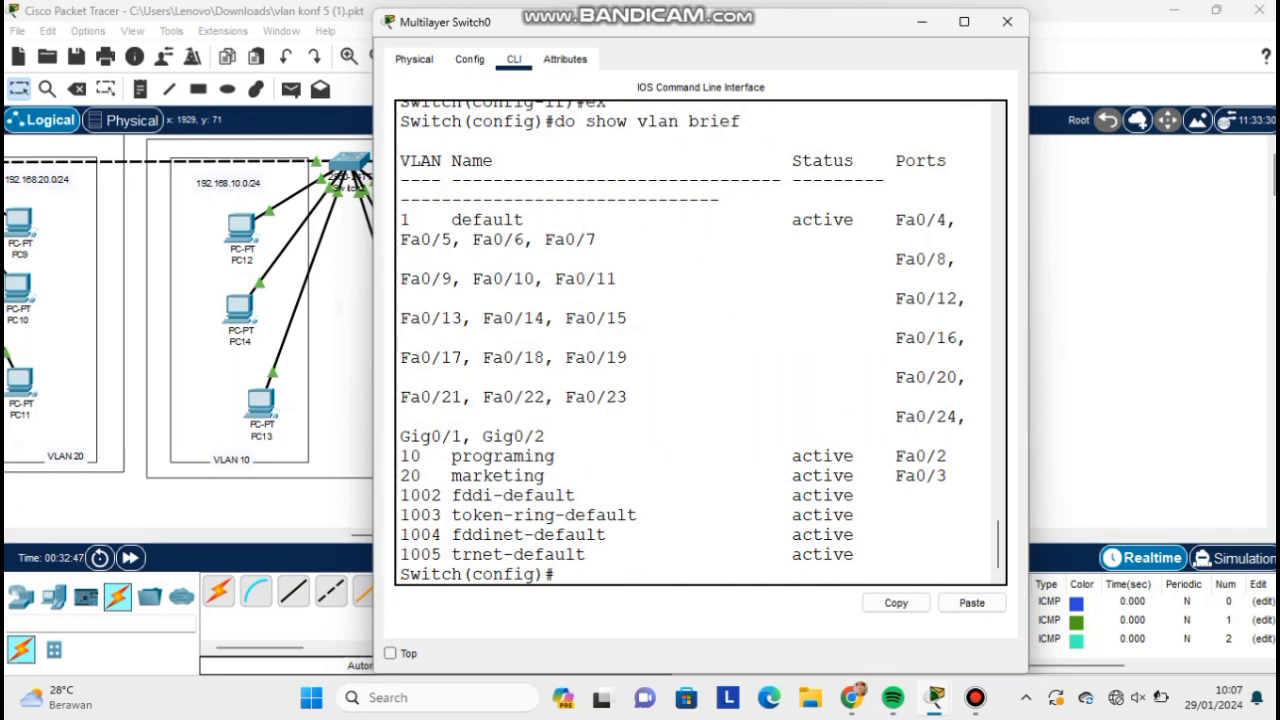
drag(400, 456, 946, 476)
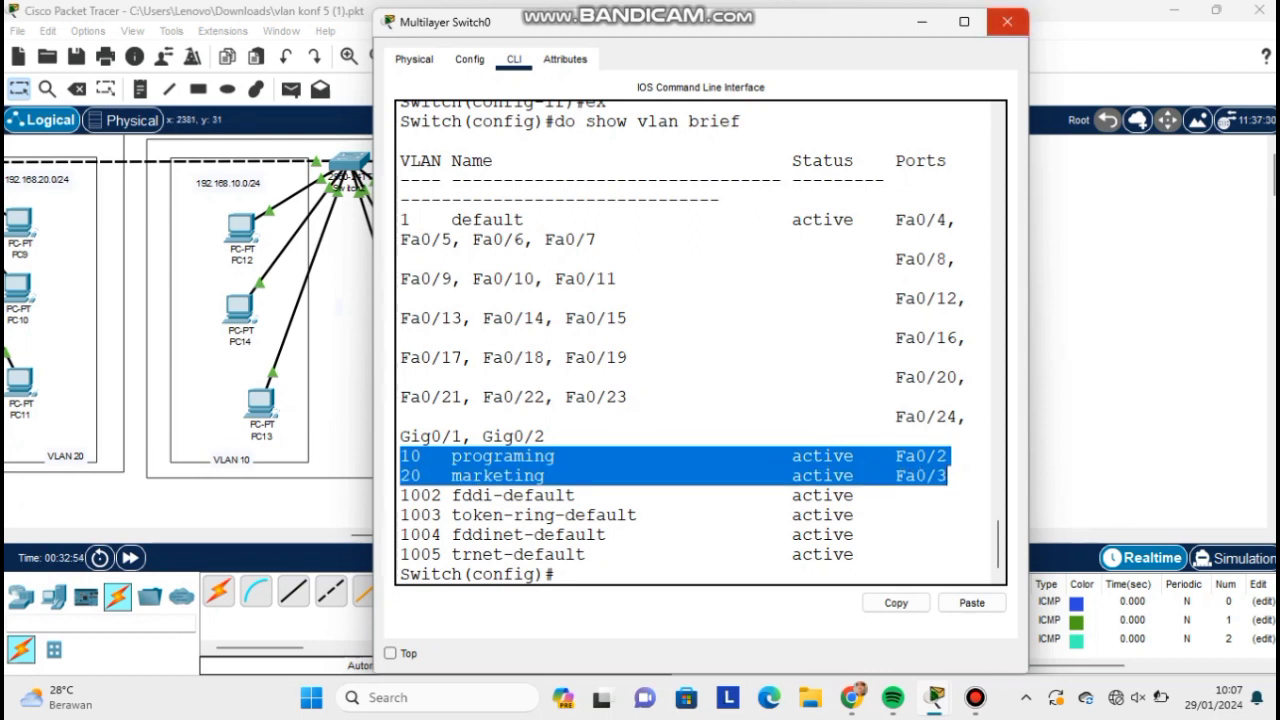
click(1007, 21)
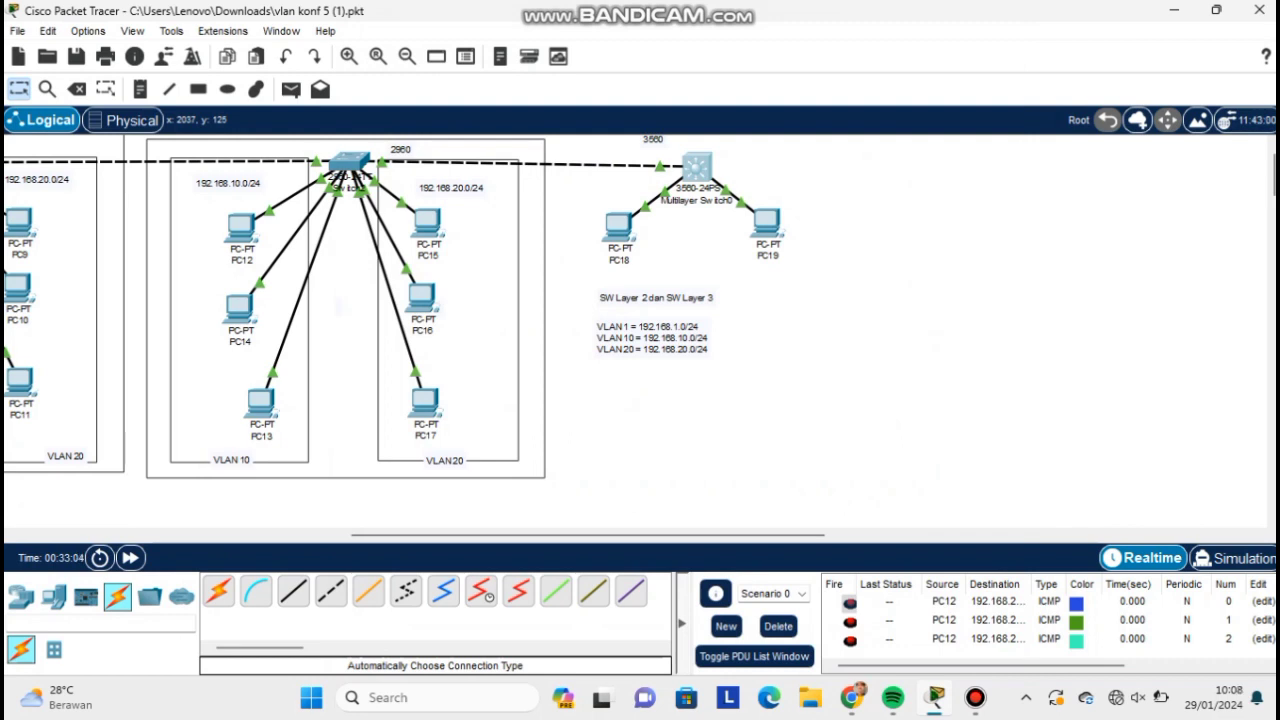
Reopen Multilayer Switch0, give interface VLAN 10 the IP address 192.168.10.1 with mask 255.255.255.0, and exit the interface configuration.
click(697, 167)
text(i)
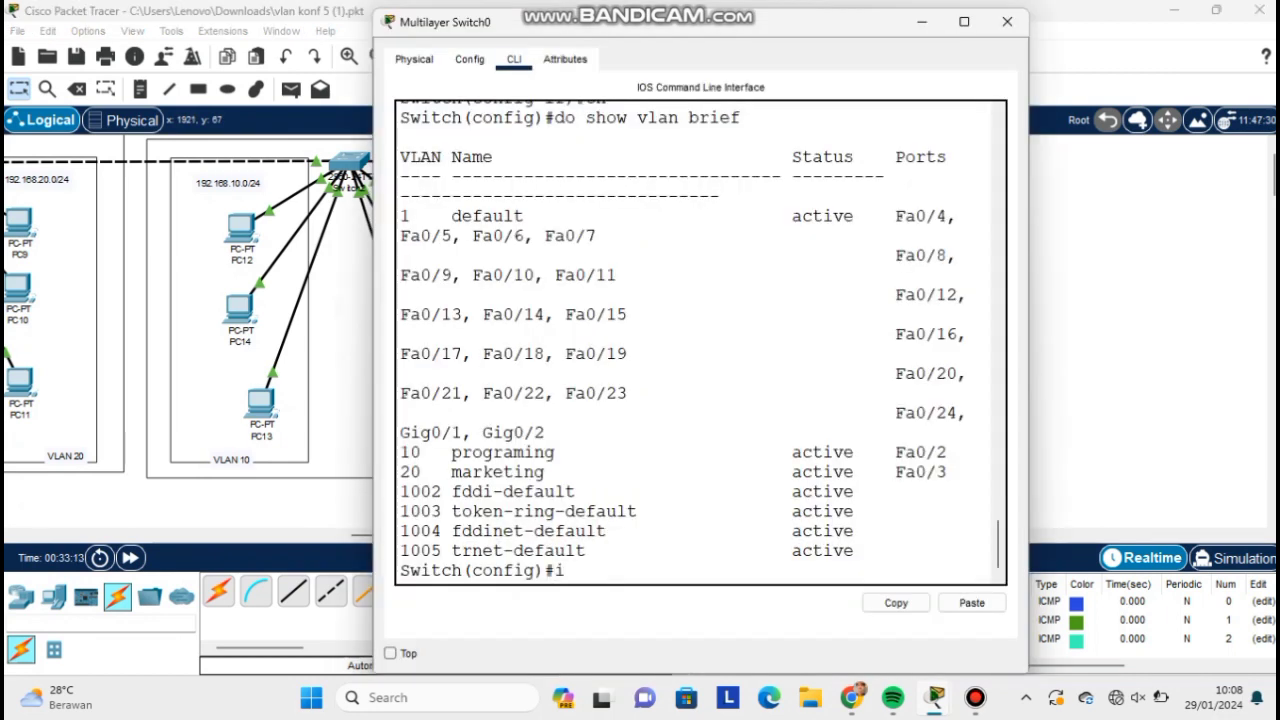
text(nt vlan 10)
key(Return)
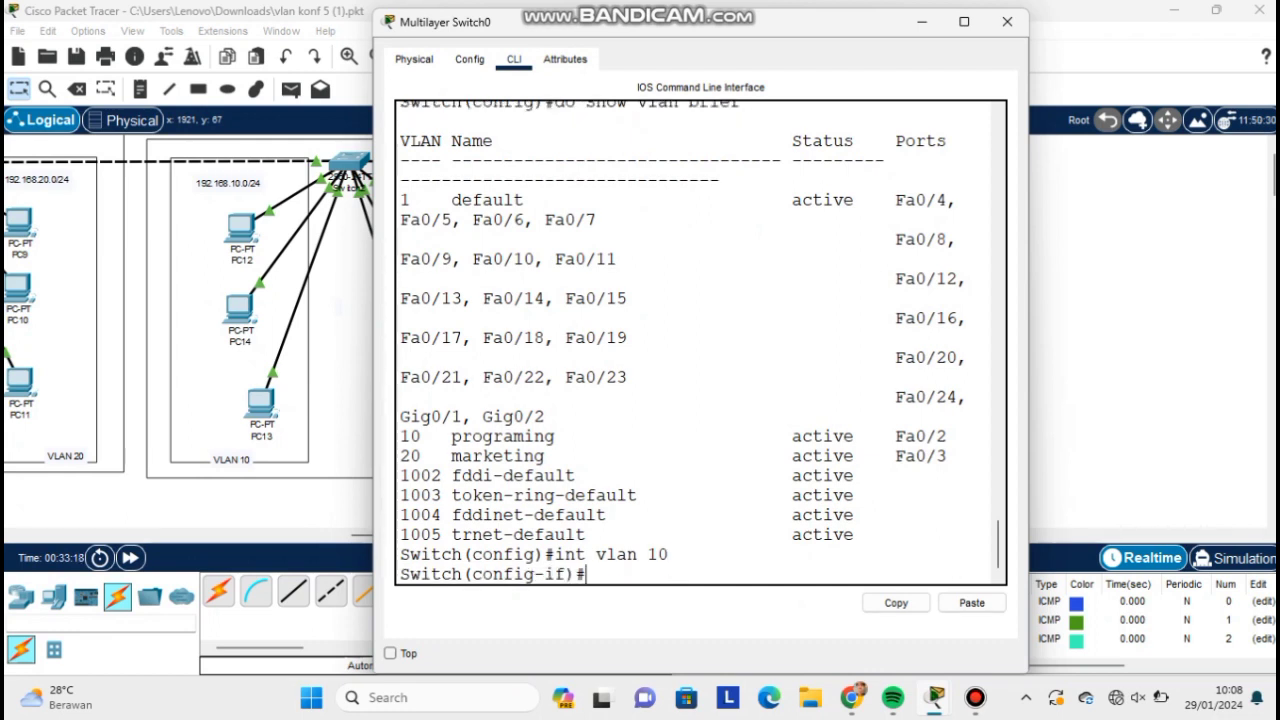
text(ip addre)
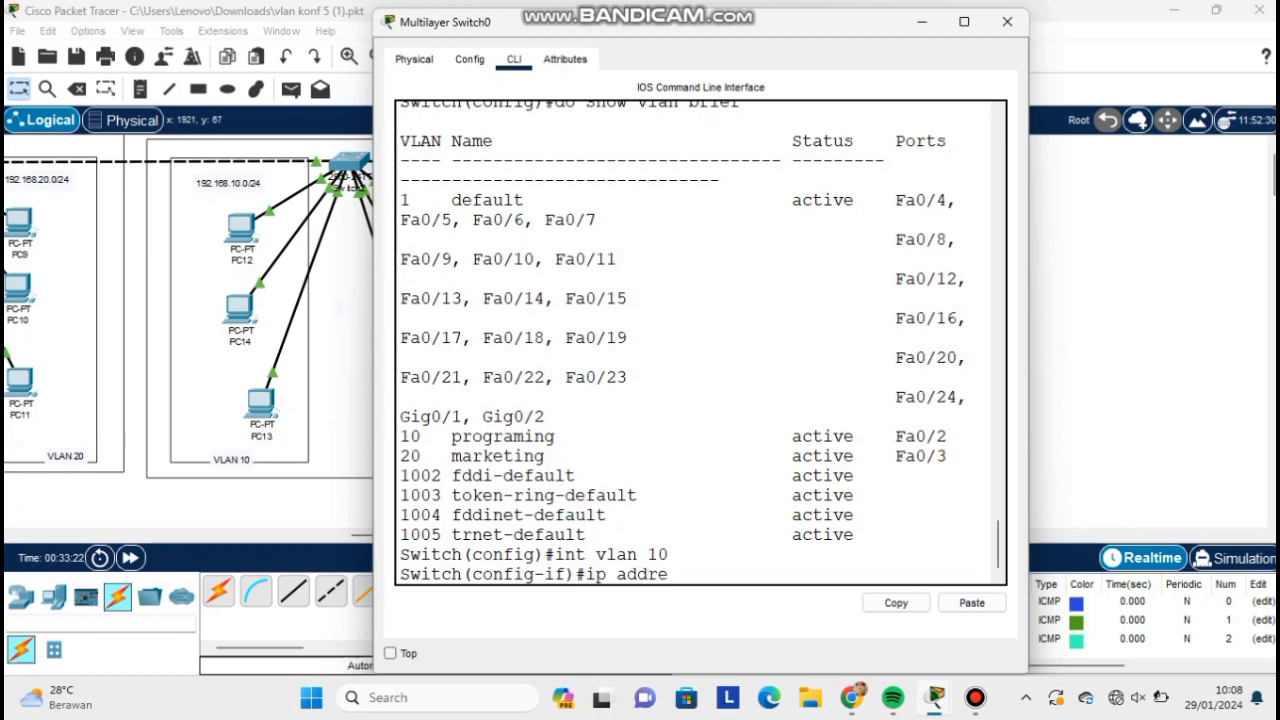
text(ss192.1)
key(BackSpace)
key(BackSpace)
key(BackSpace)
key(BackSpace)
key(BackSpace)
text(192.168.10.1 255.)
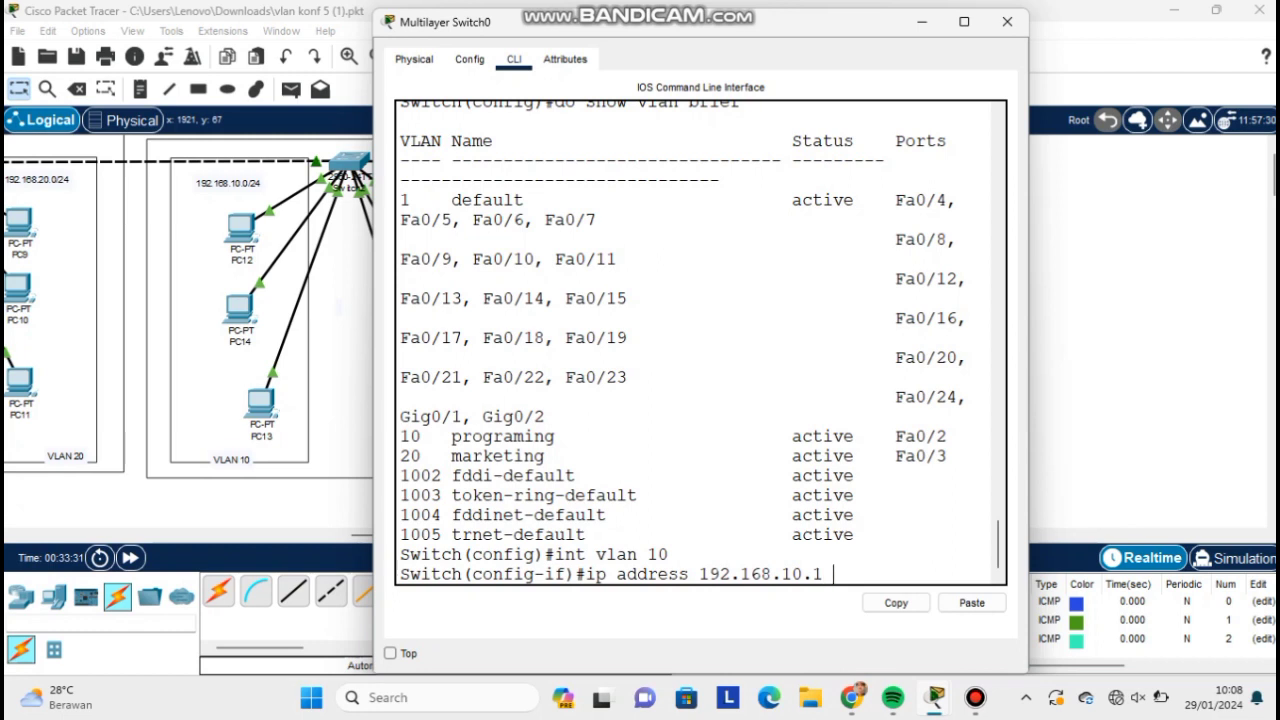
text(255.255)
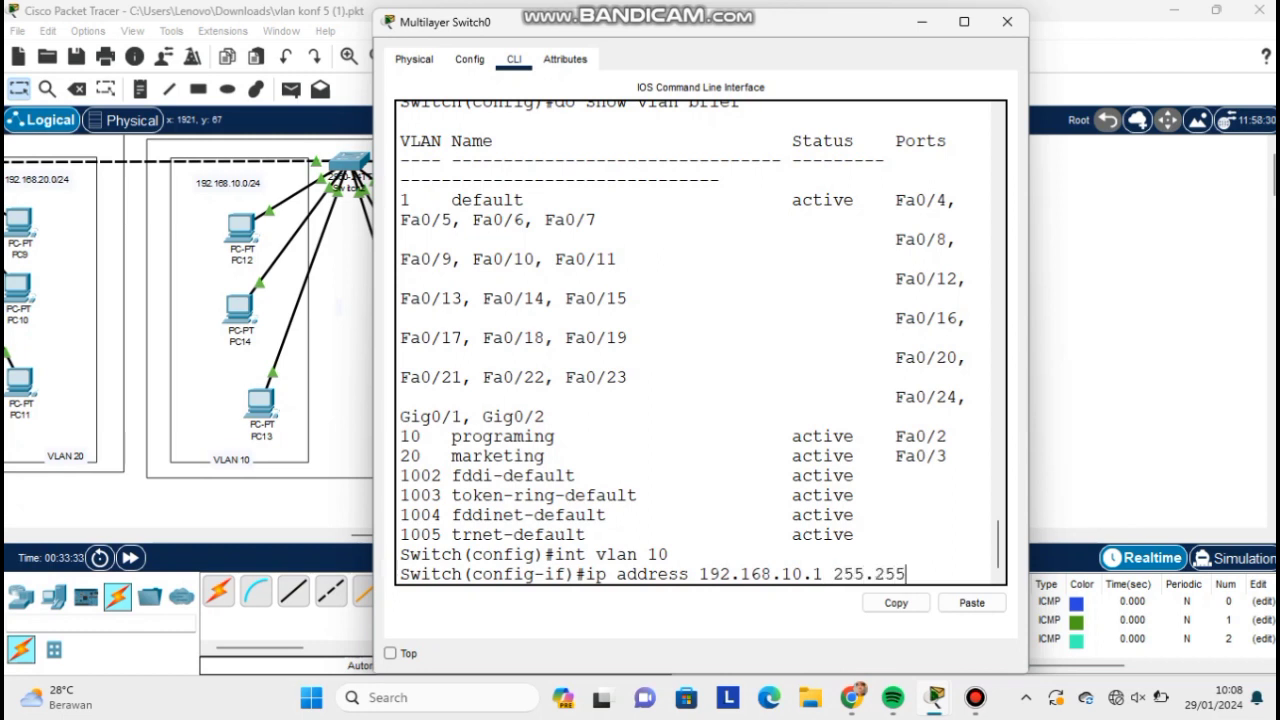
text(.0)
key(Return)
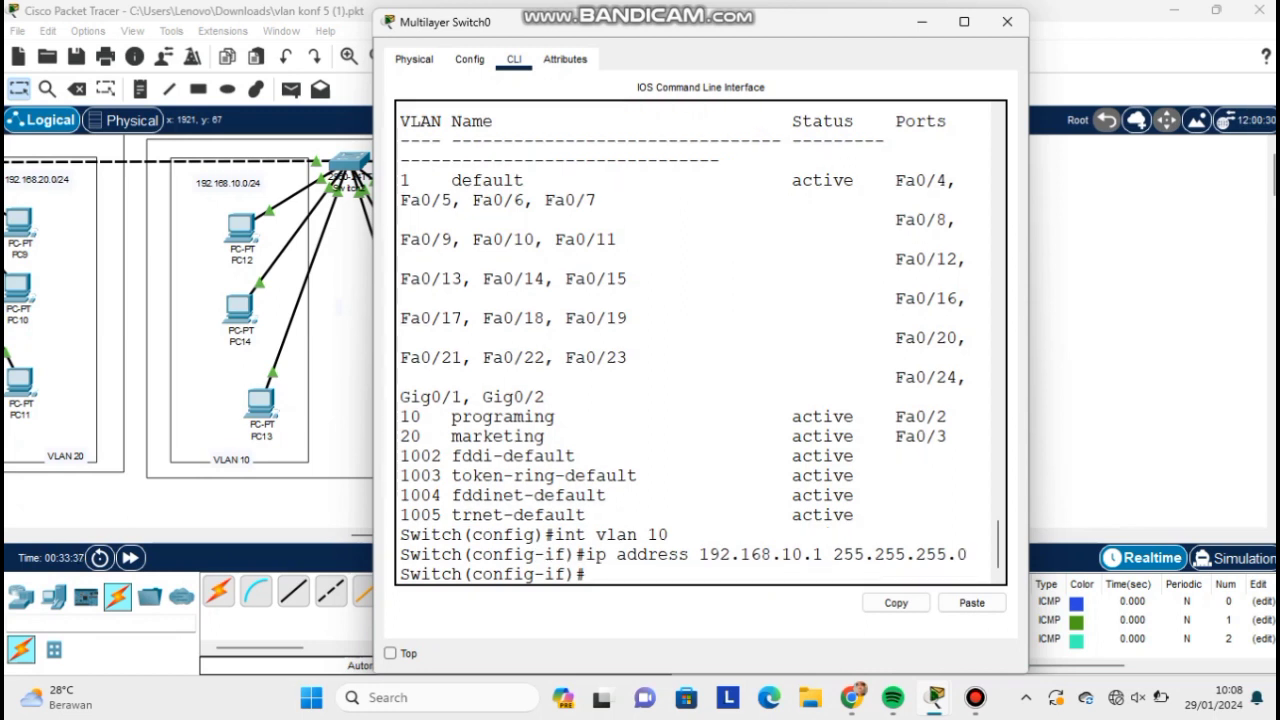
text(ex)
key(Return)
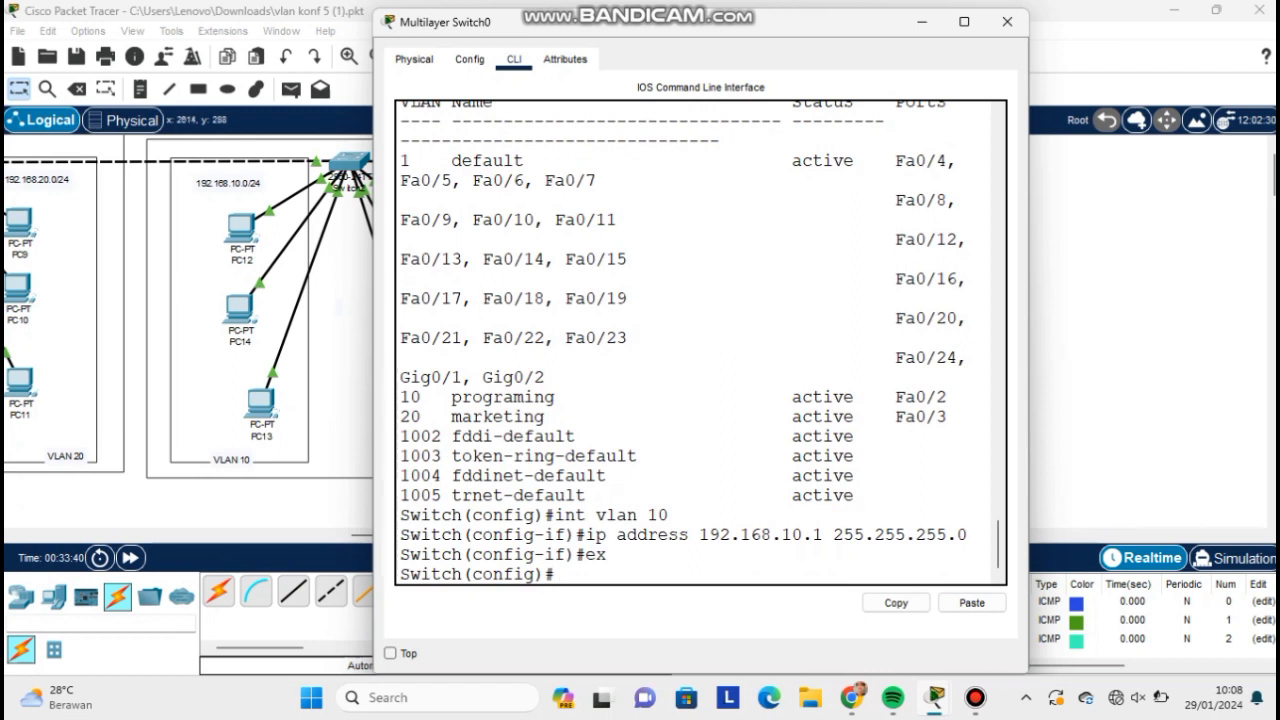
Give interface VLAN 20 the IP address 192.168.20.1 with subnet mask 255.255.255.0.
text(int vlan 20)
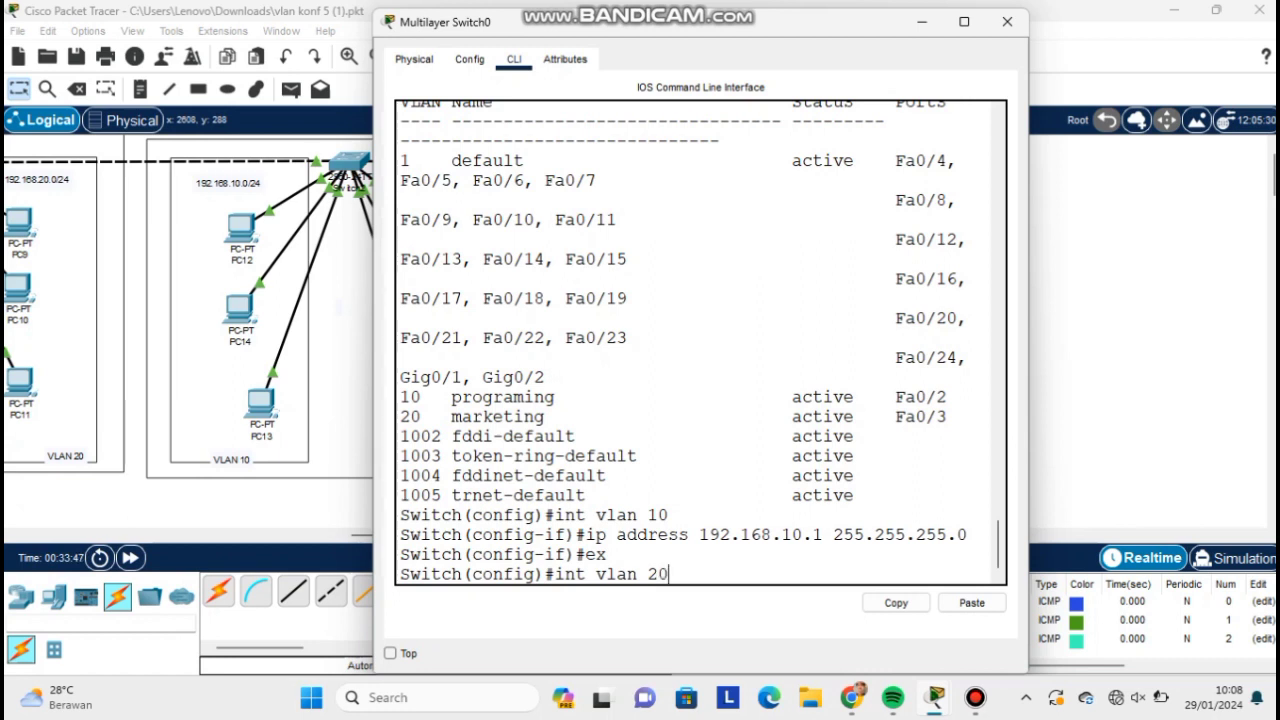
key(Return)
text(ip address 192.168.20)
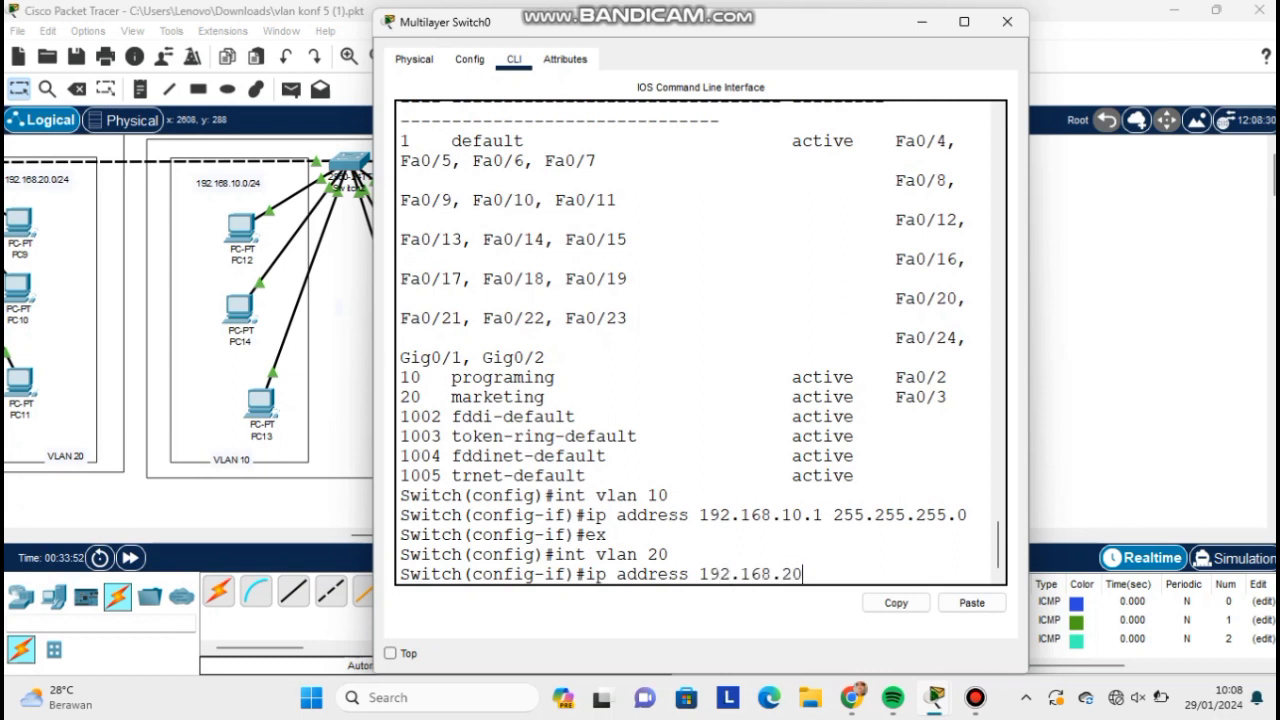
text(.1 255.255.255.)
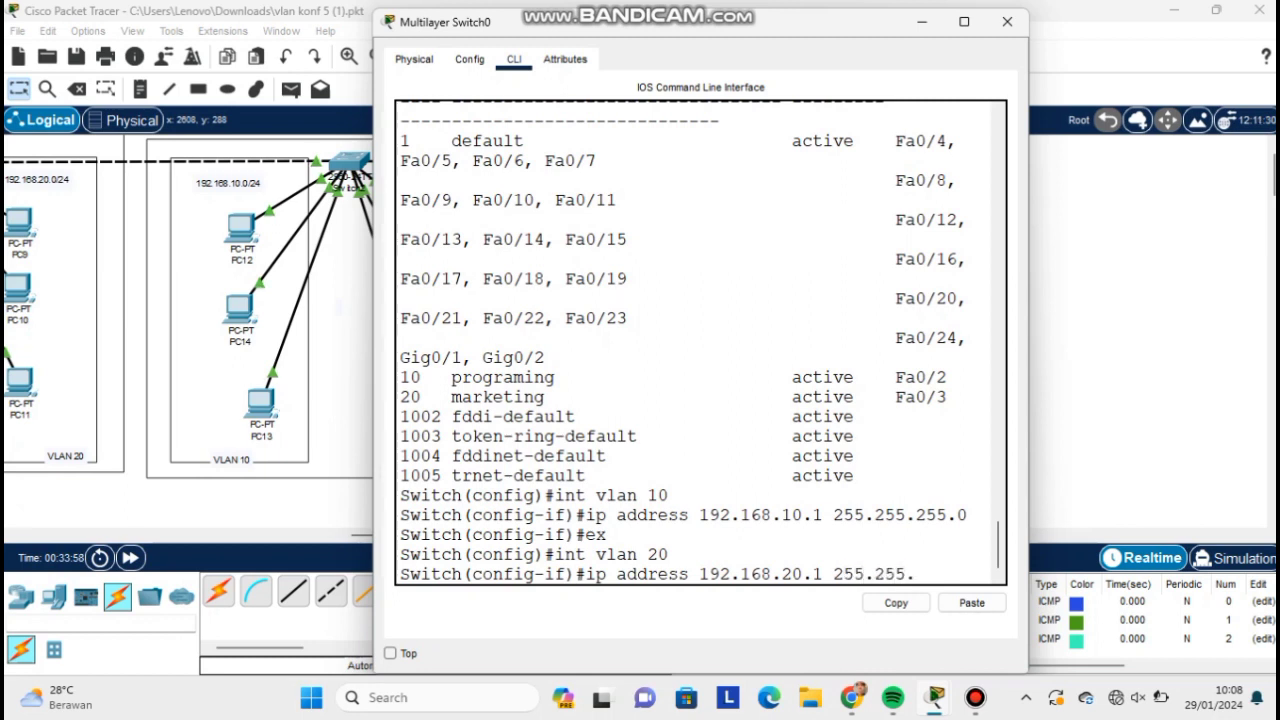
text(0)
key(Return)
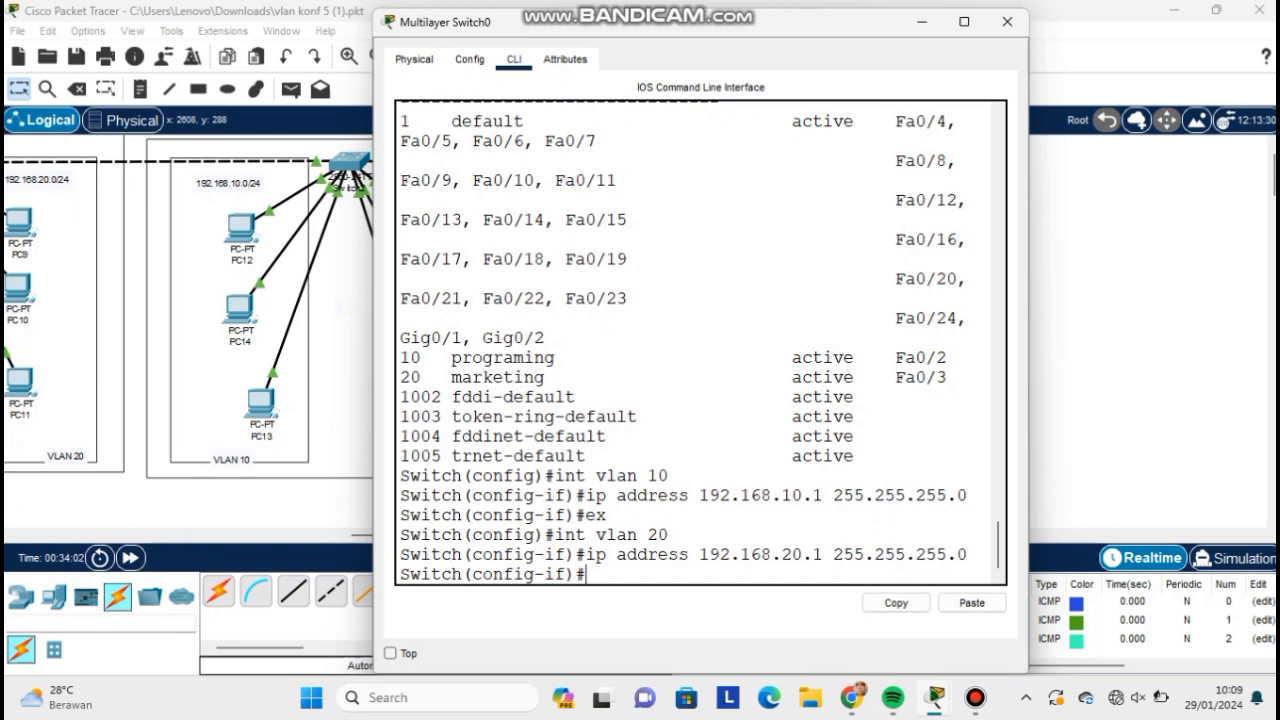
Give interface VLAN 1 the IP address 192.168.1.1 with mask 255.255.255.0 and exit the interface configuration.
text(ex)
key(BackSpace)
key(BackSpace)
text(int )
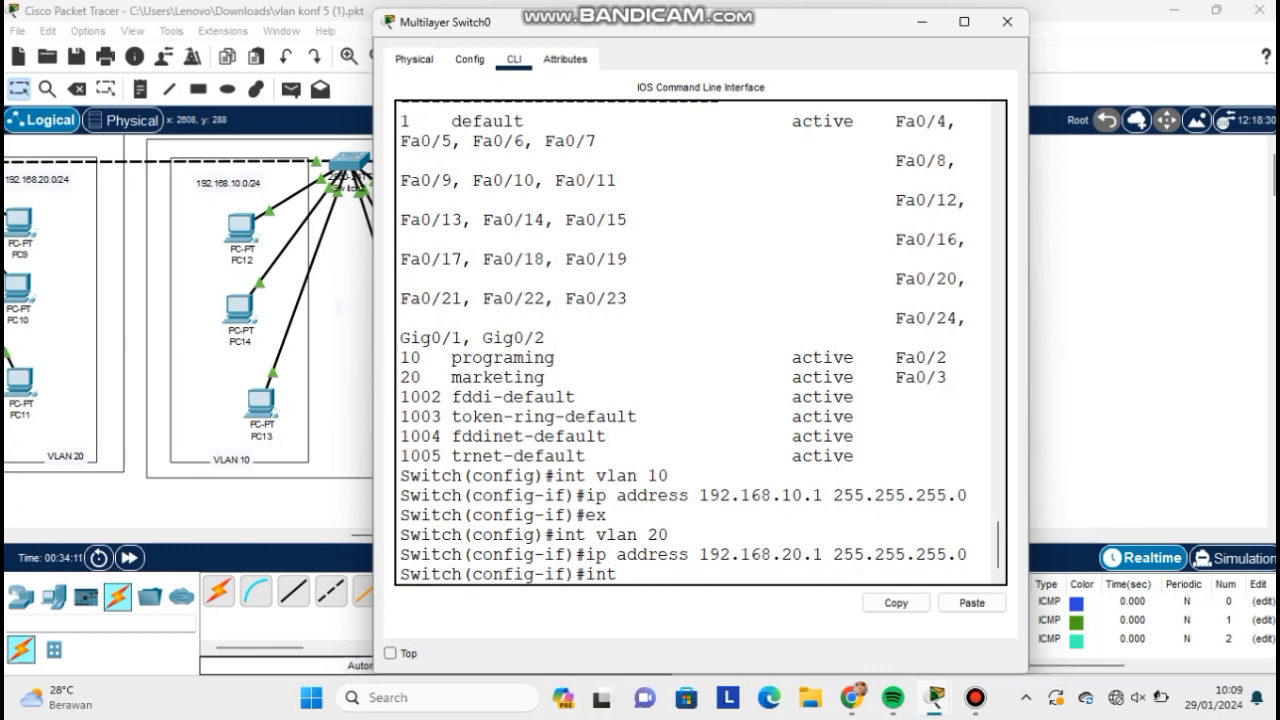
text(vlan 1)
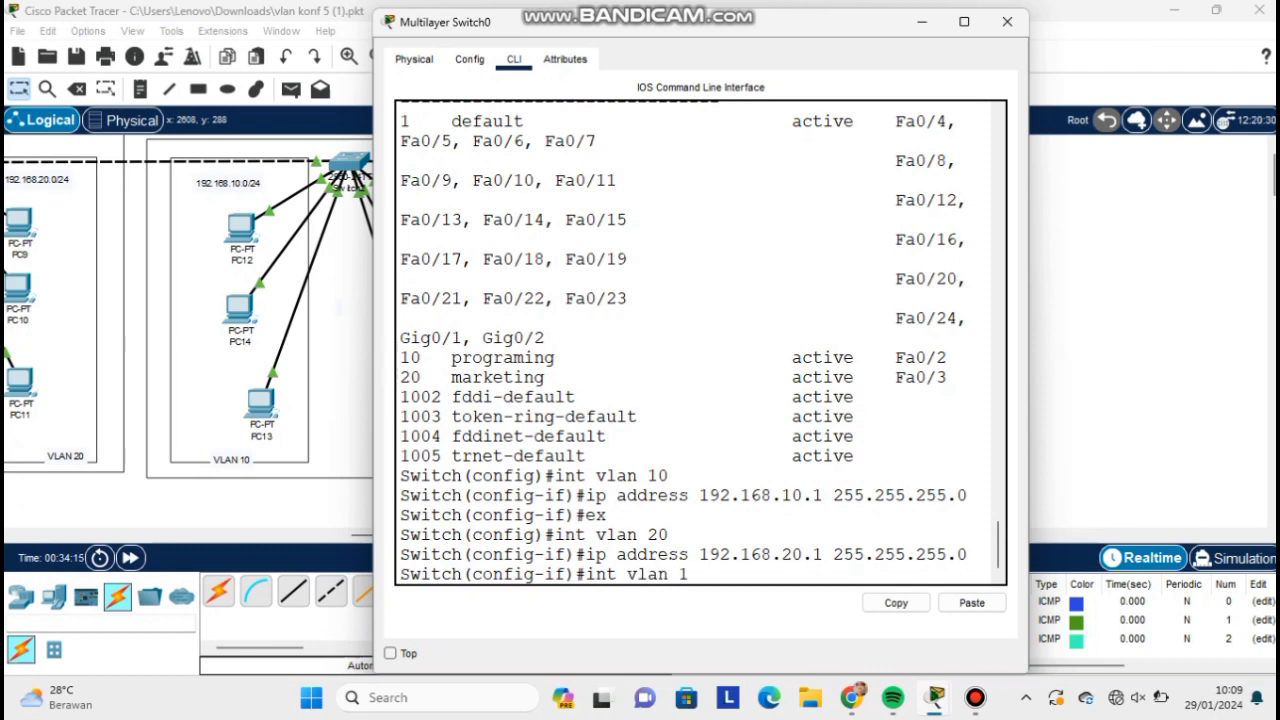
key(Return)
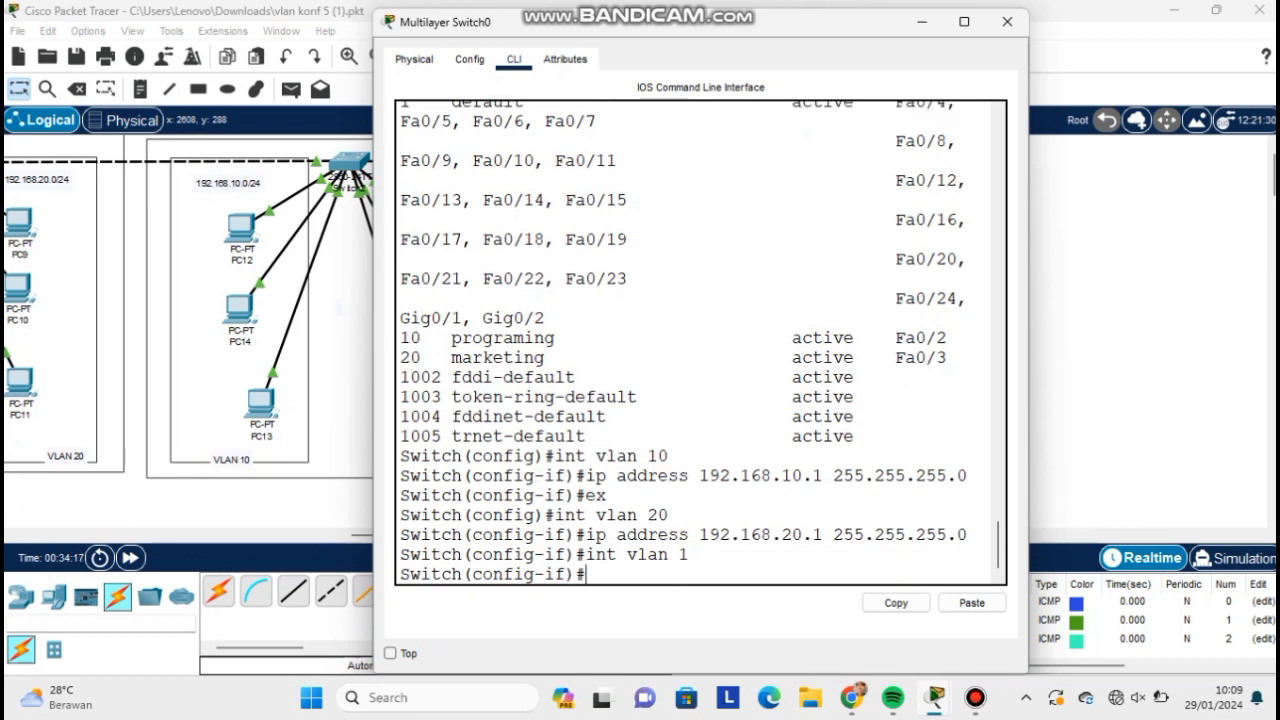
text(ip address )
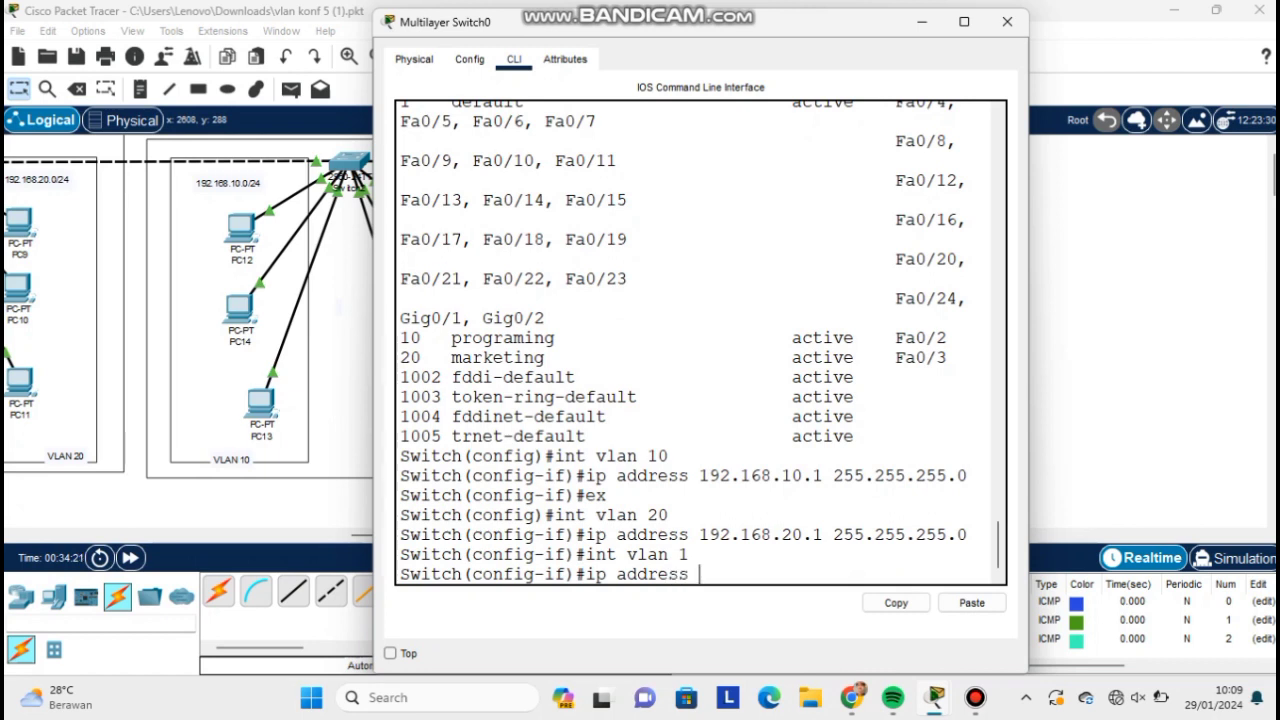
text(192.168.1.1 255)
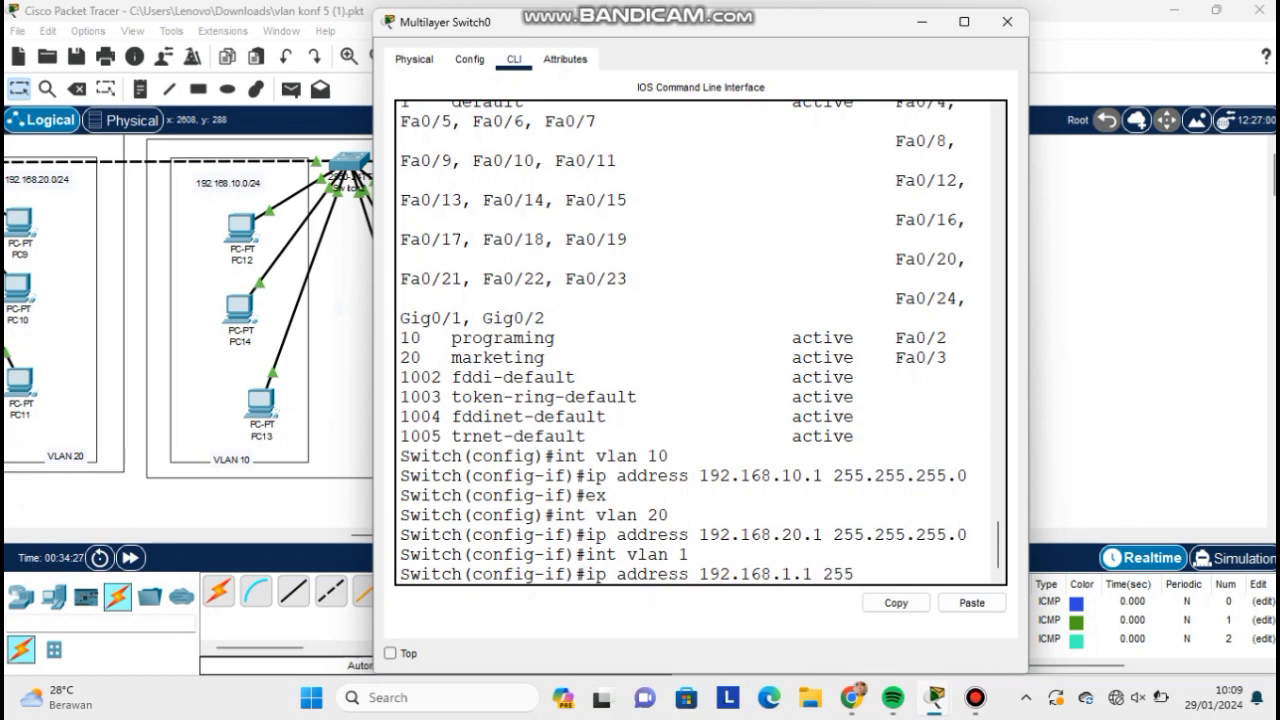
text(.255.255.0)
key(Return)
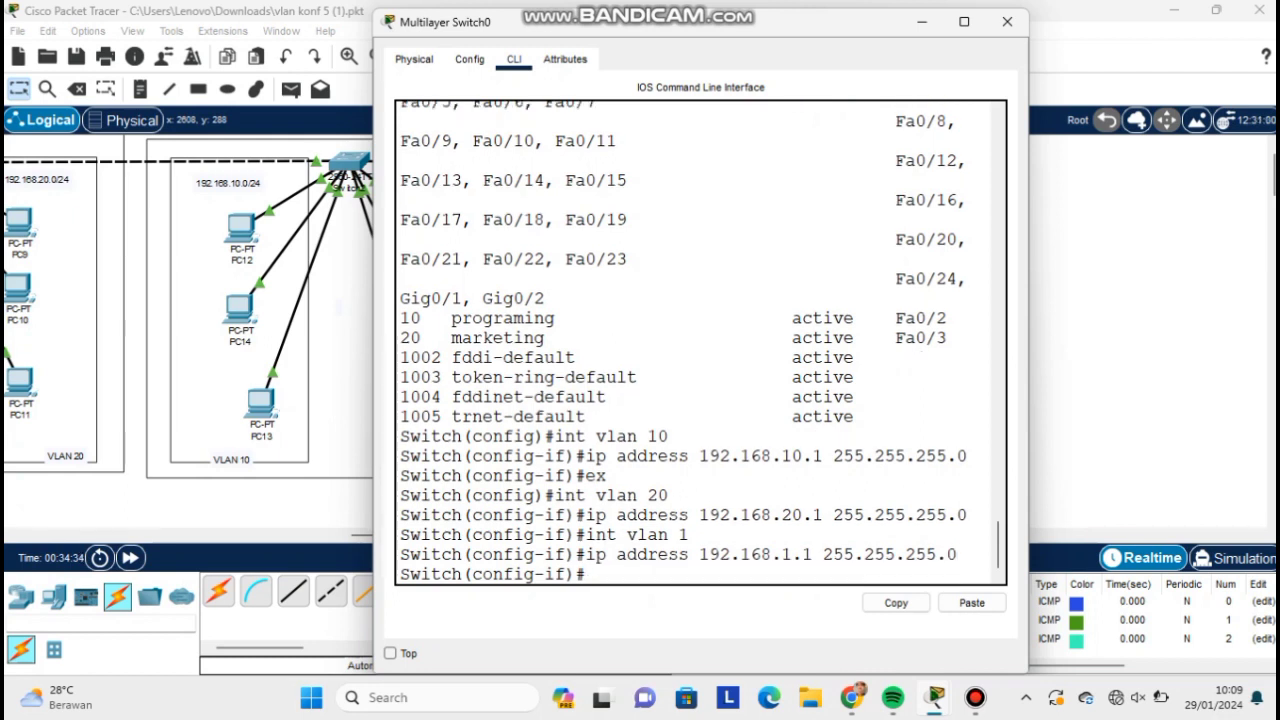
text(ex)
key(Return)
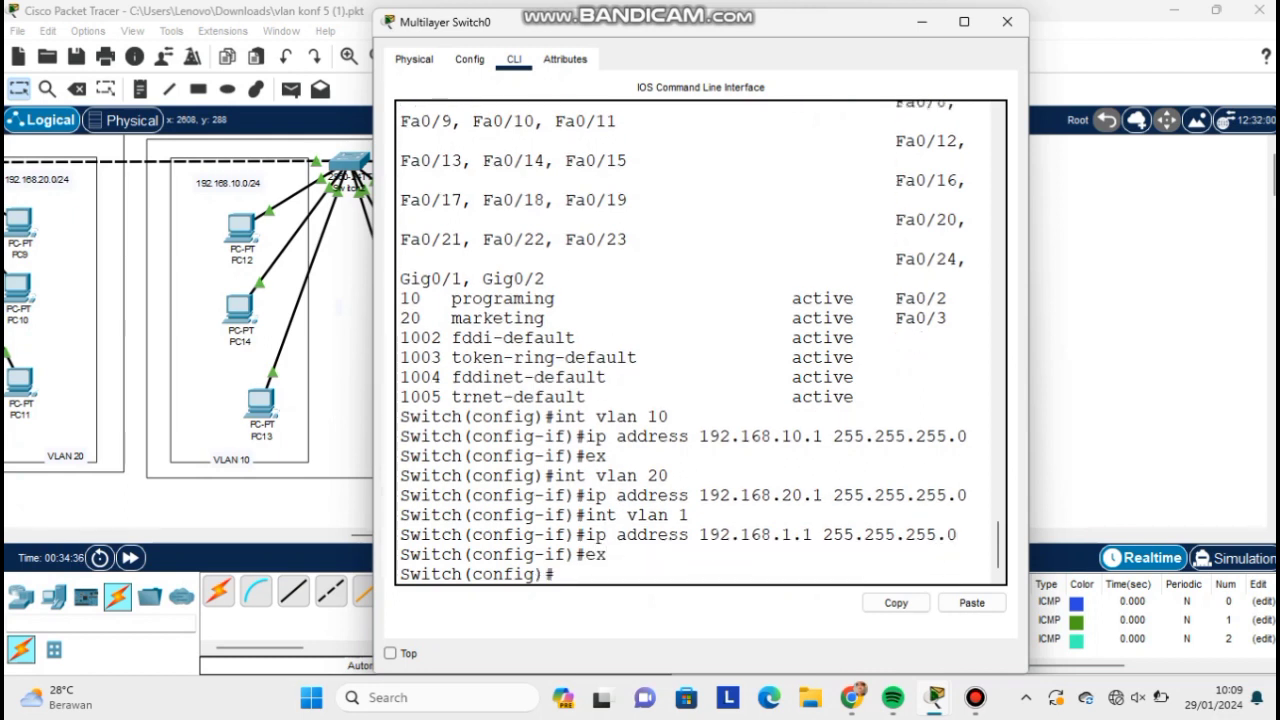
Run do show ip int brief, page to the end, and check the addresses and status of the VLAN 1, 10 and 20 interfaces.
text(do show ip int)
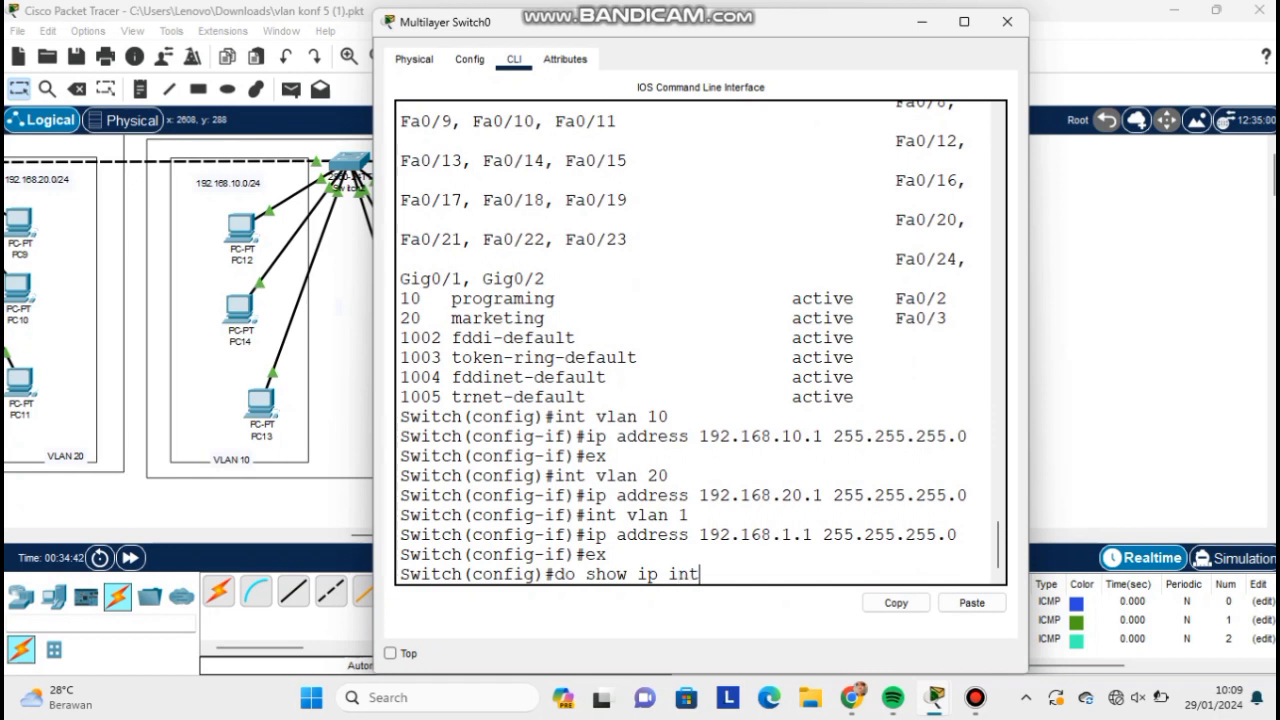
text( brief)
key(Return)
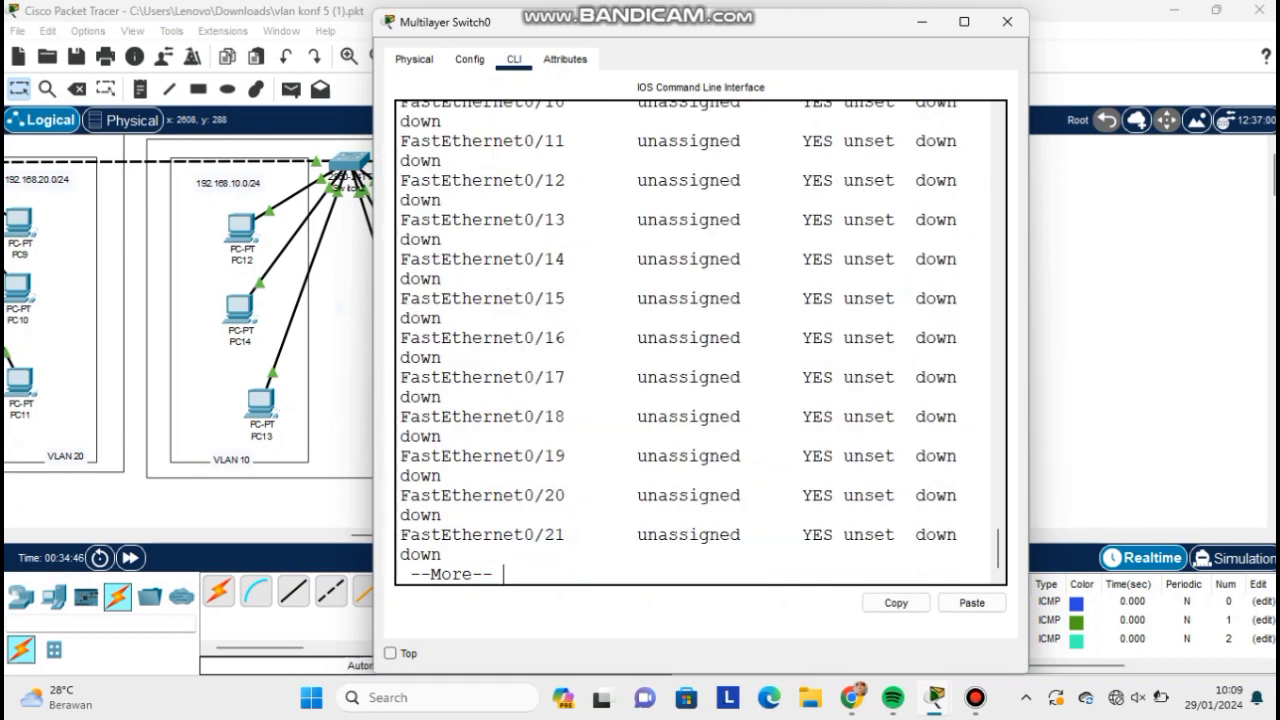
key(space)
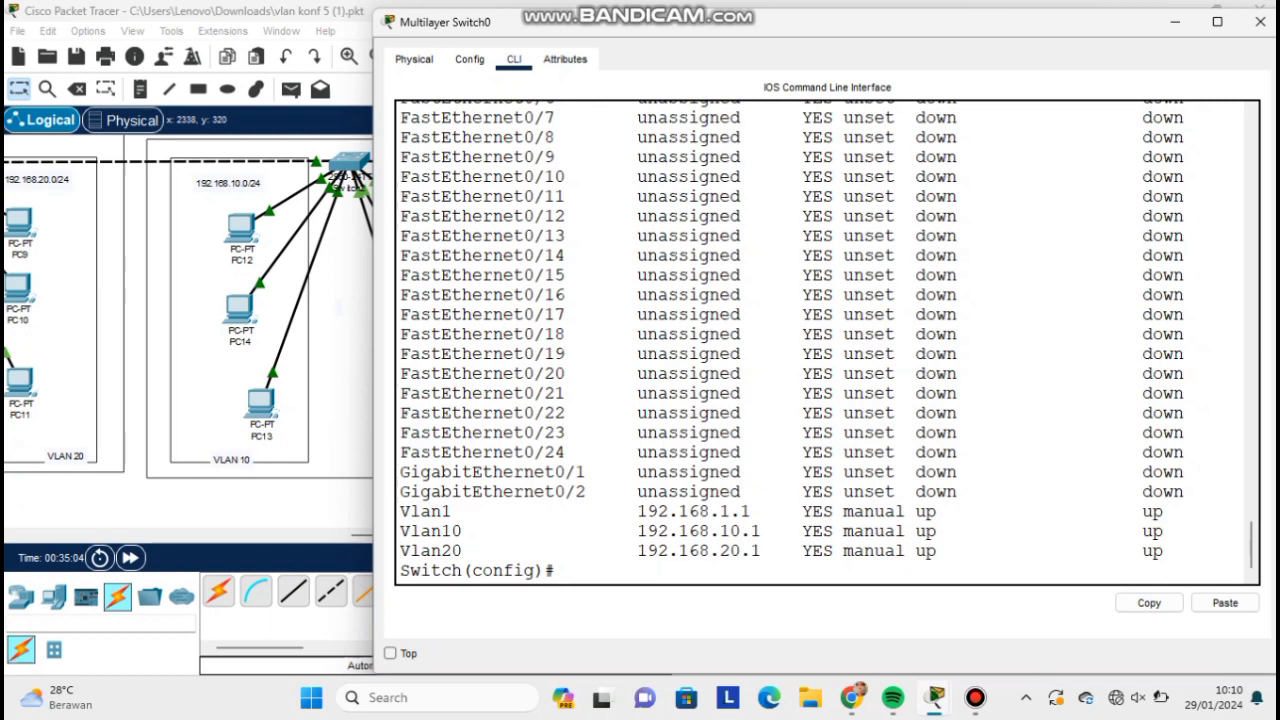
drag(1135, 511, 556, 570)
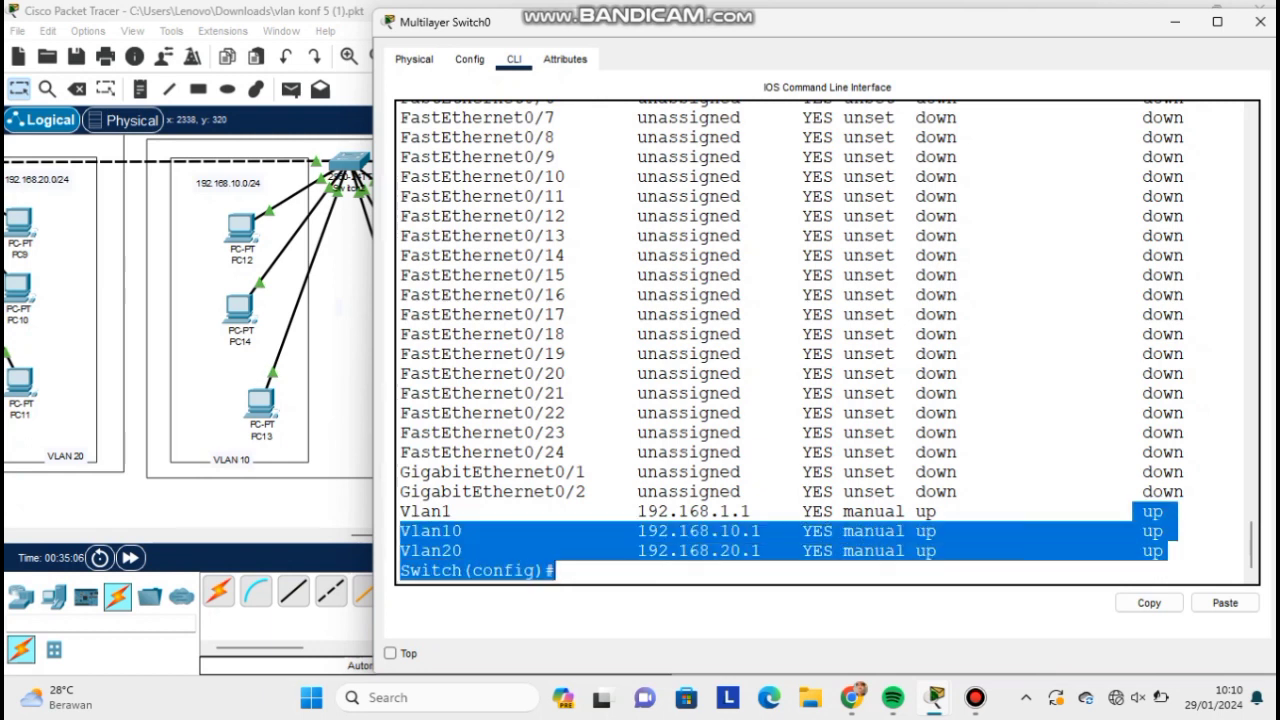
mouse_move(556, 570)
mouse_down()
mouse_move(1165, 551)
mouse_move(1165, 531)
mouse_move(556, 570)
mouse_up()
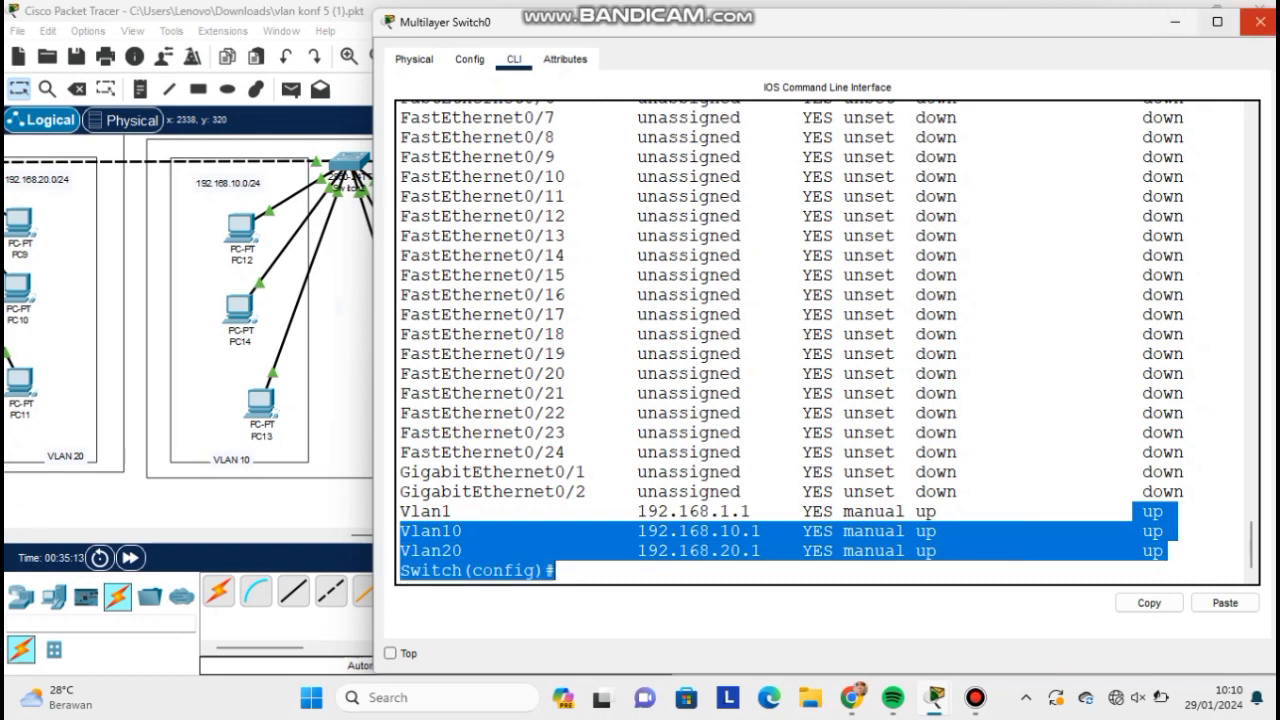
drag(1275, 145, 1004, 145)
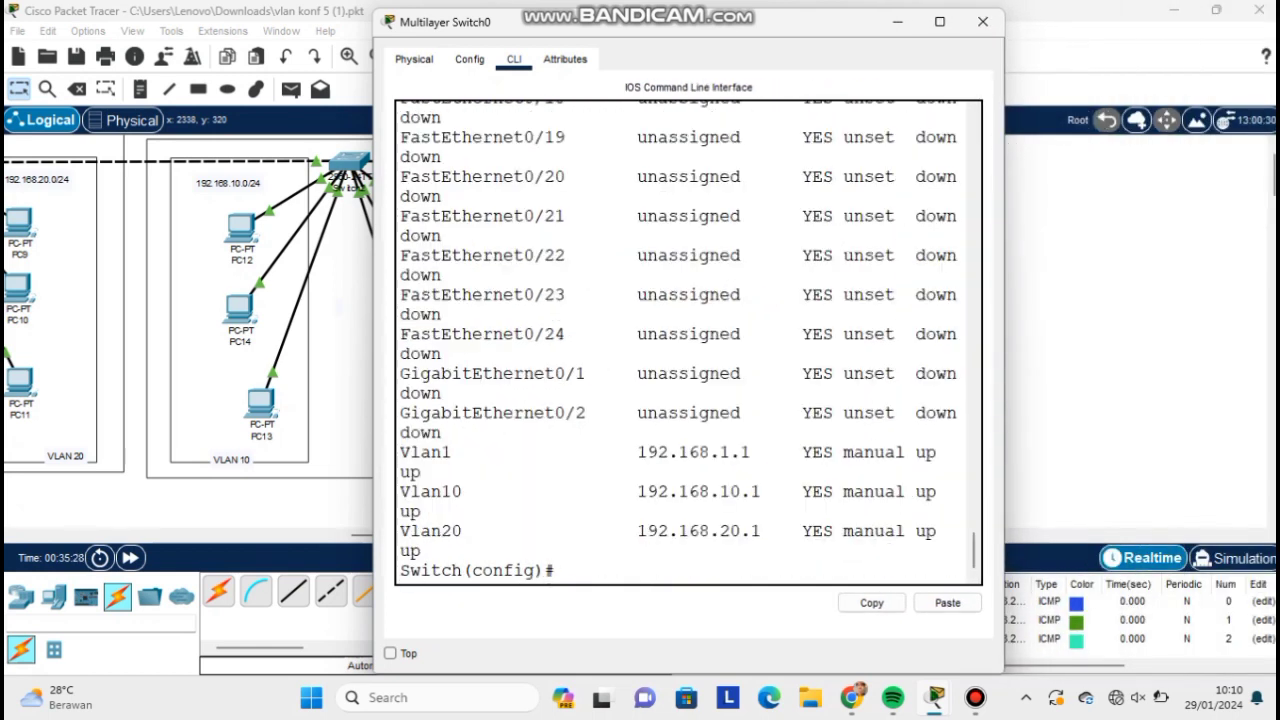
Enter the configuration of interface VLAN 1 and enable it with no shutdown.
text(int vlan 1)
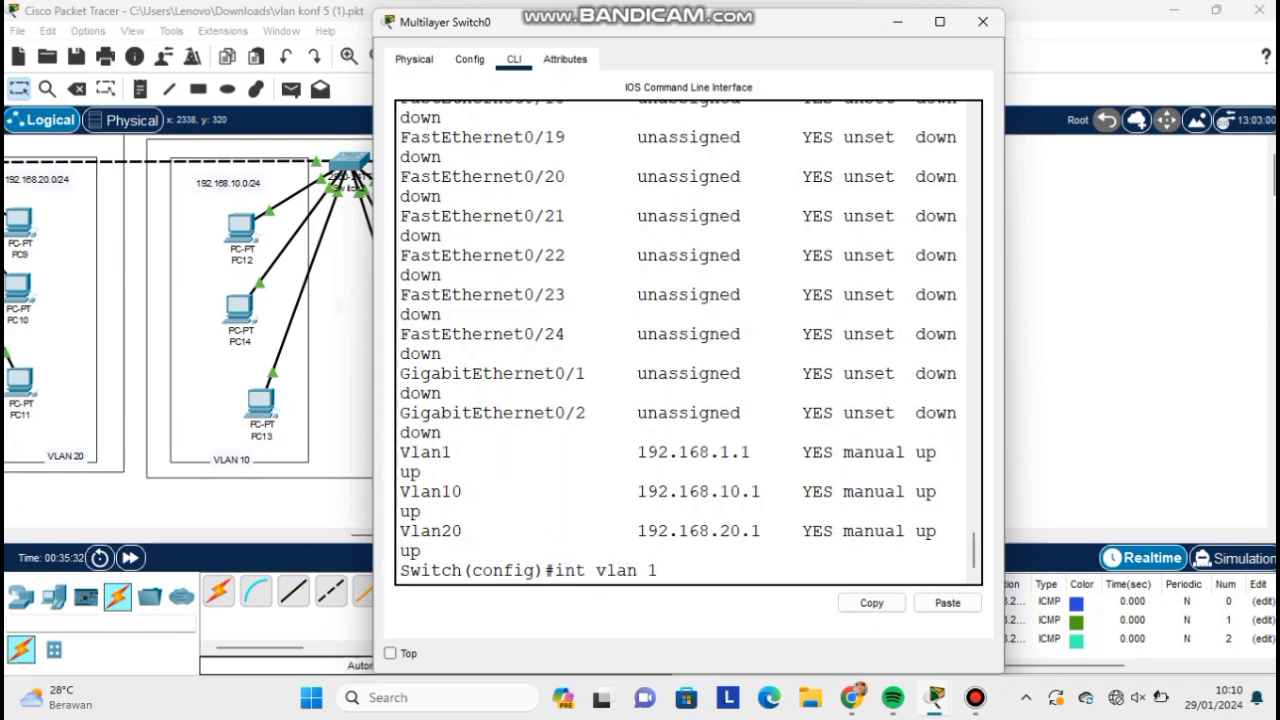
key(Return)
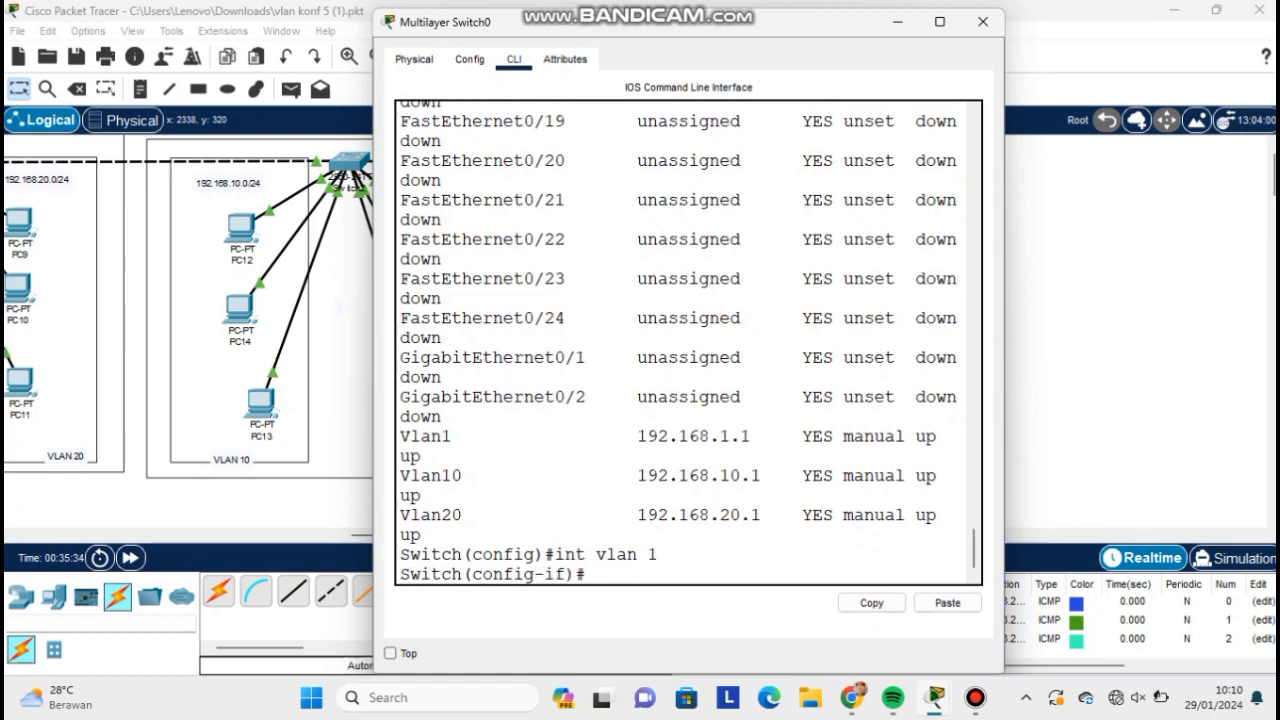
text(no shutdown)
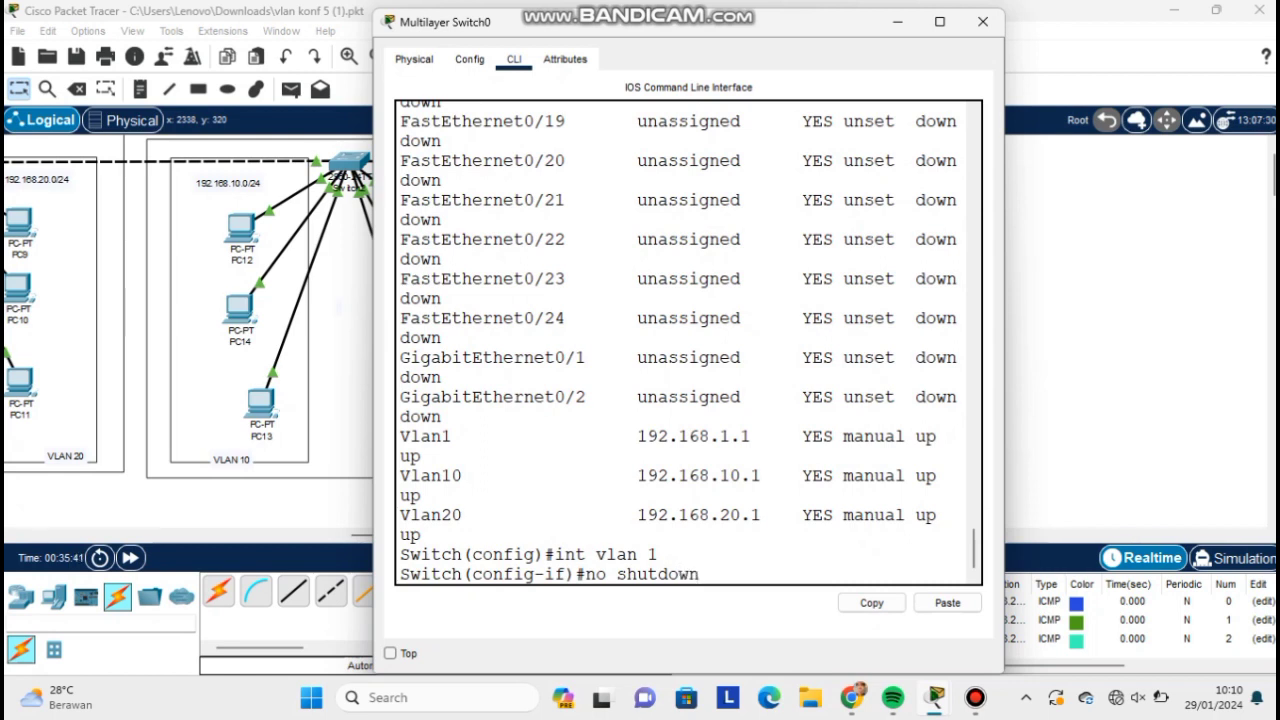
key(Return)
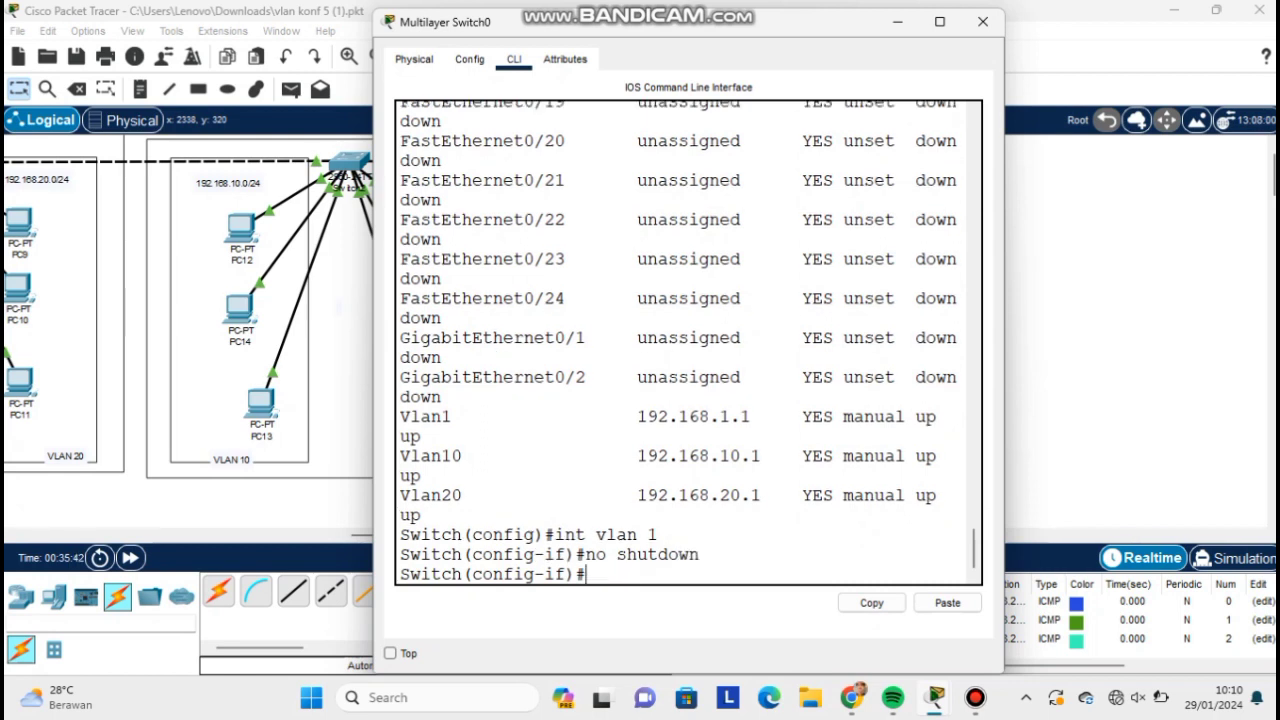
Run do show ip int brief from interface configuration mode and page through to the status of the VLAN interfaces.
text(do show ip in)
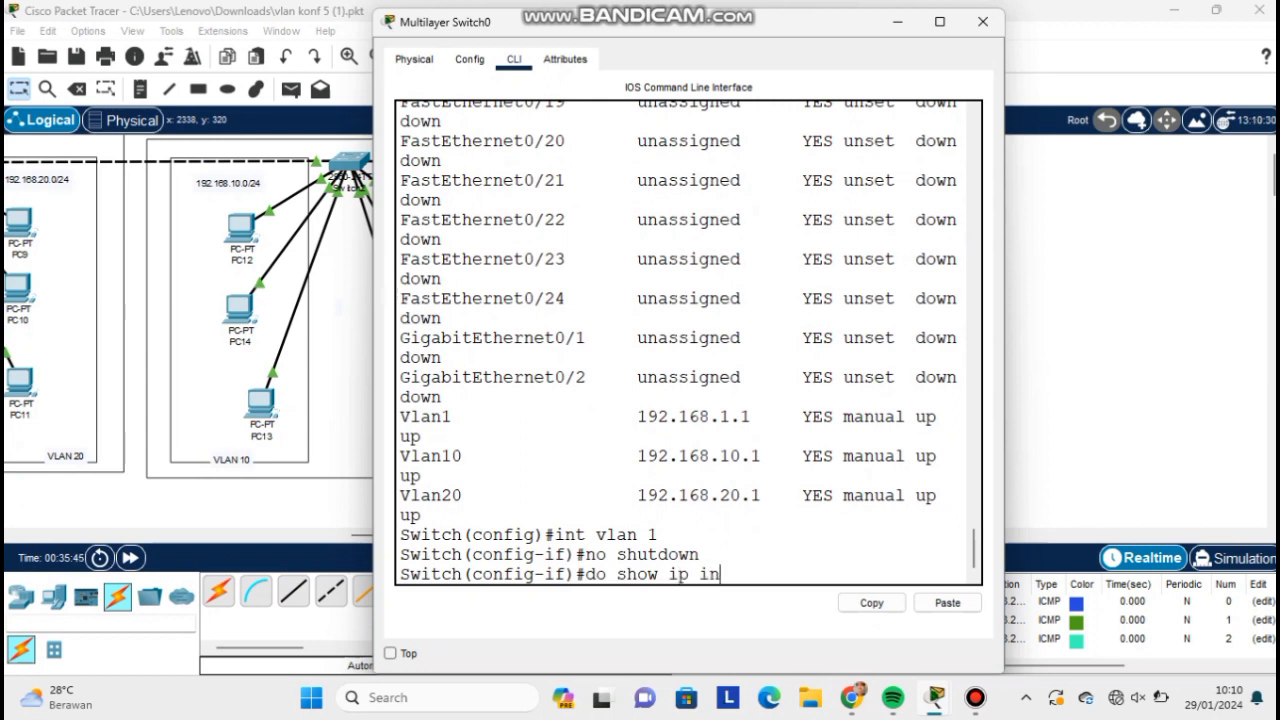
text(t brief)
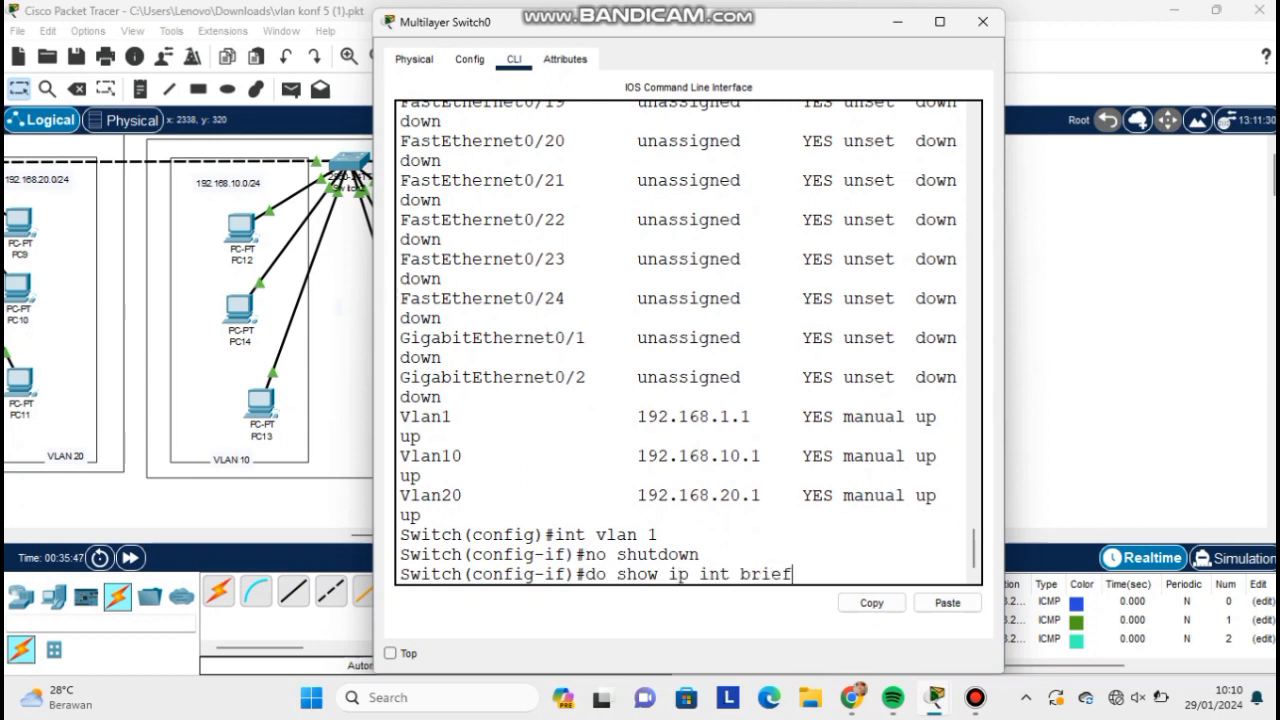
key(Return)
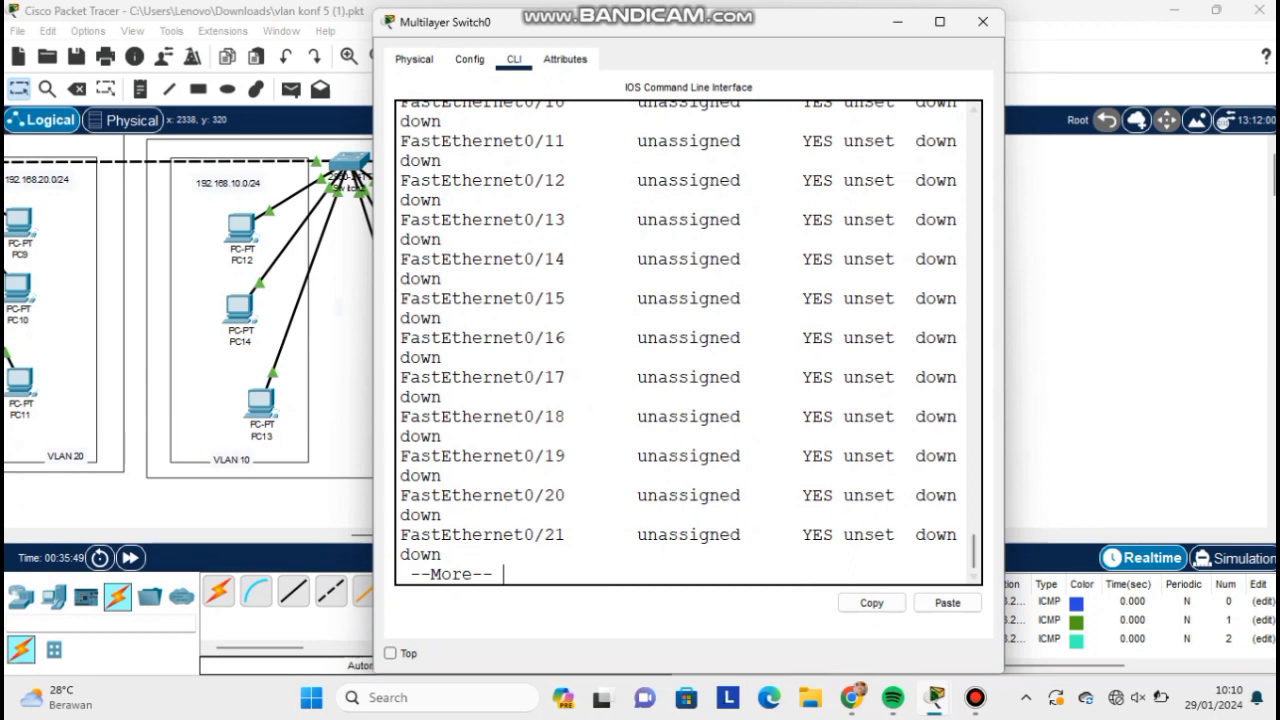
key(space)
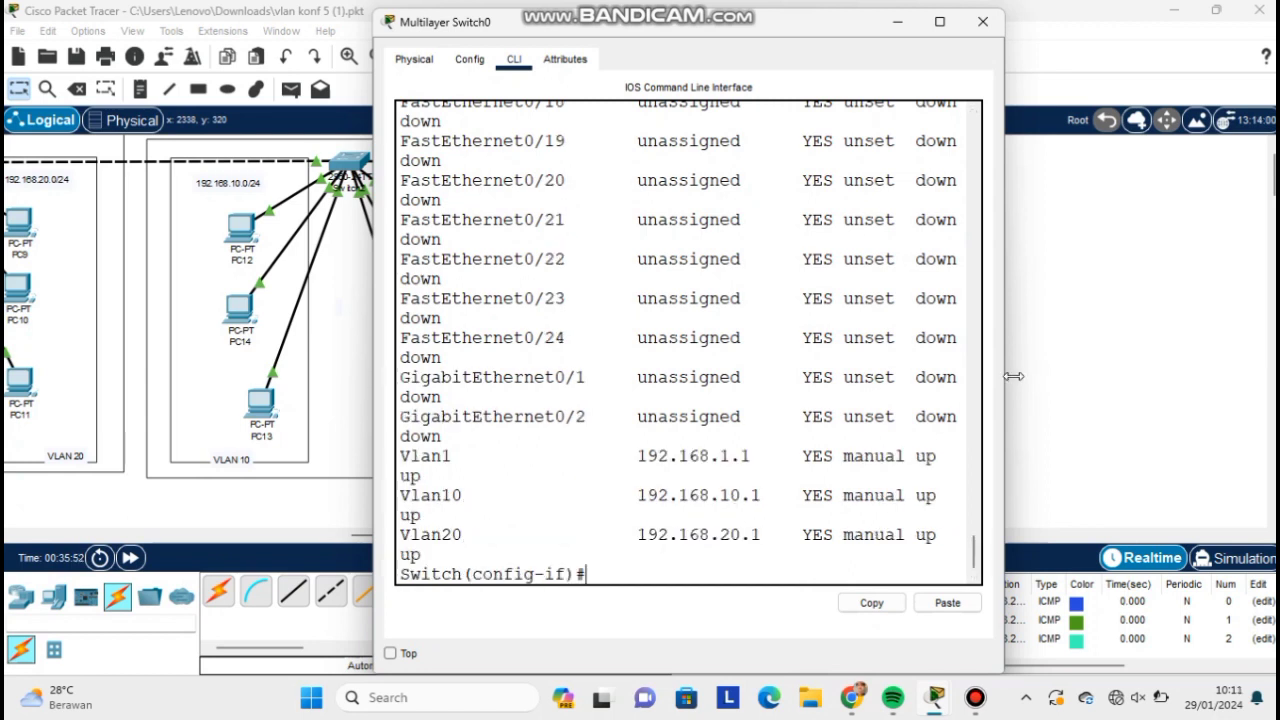
Widen the Multilayer Switch0 console window and check the protocol status of the Vlan1, Vlan10 and Vlan20 interfaces.
drag(1006, 376, 1266, 376)
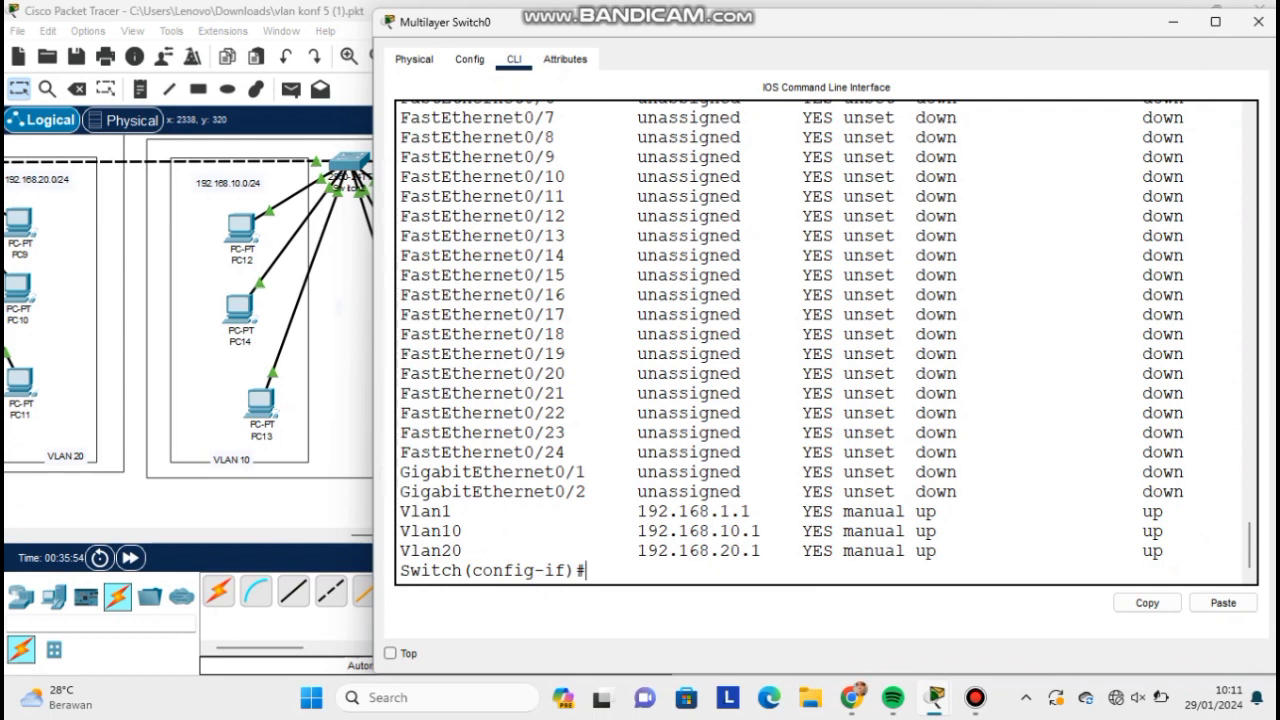
drag(1143, 512, 1175, 512)
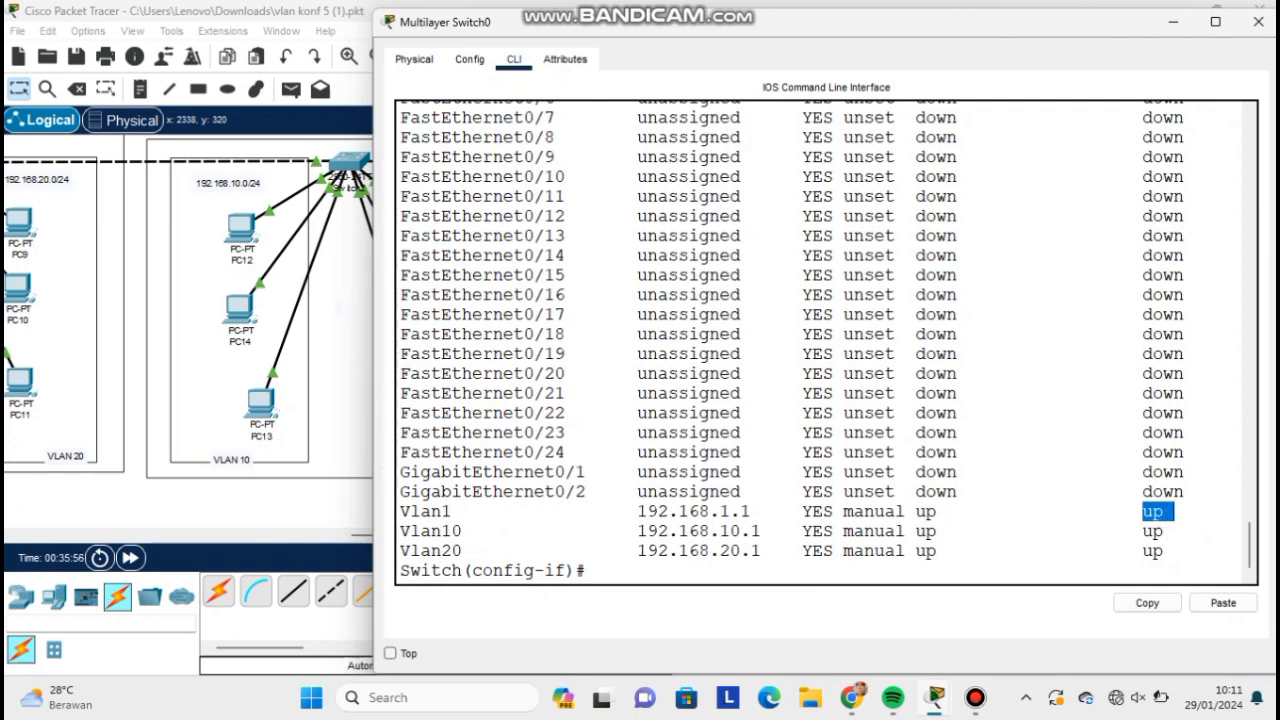
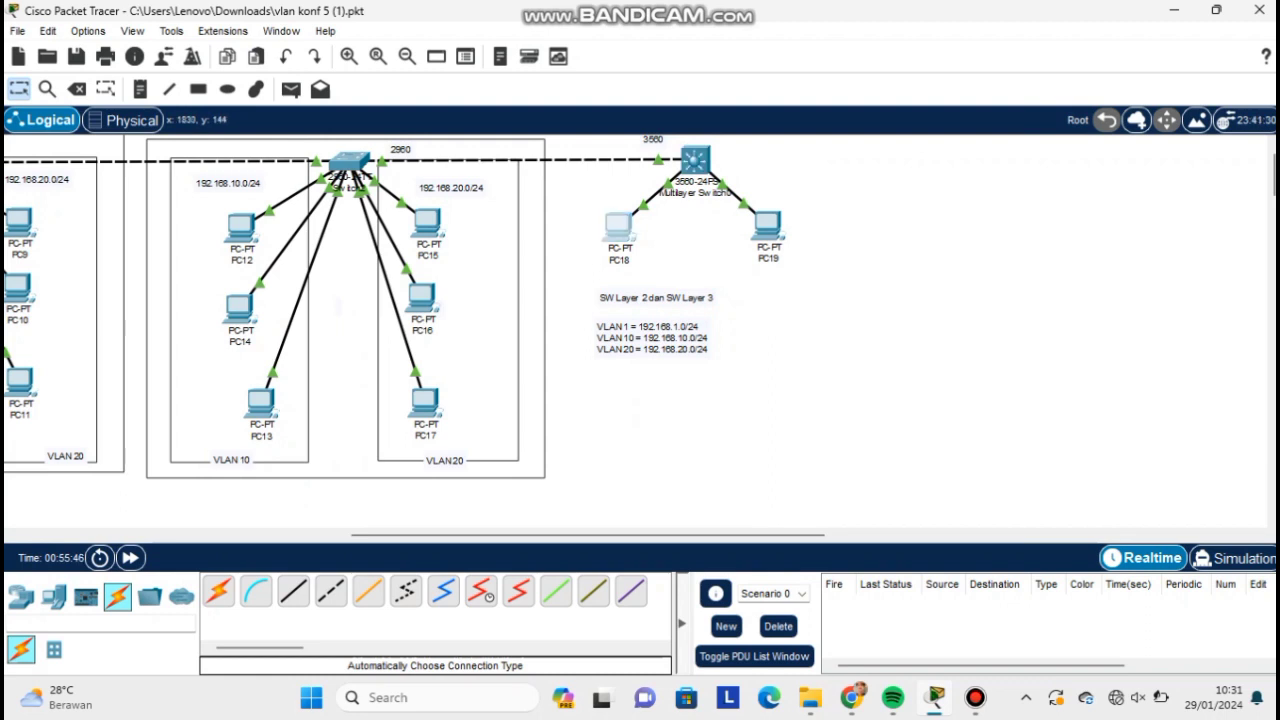
Set PC18's default gateway to 192.168.10.1 in its IP configuration and close the device window.
click(618, 228)
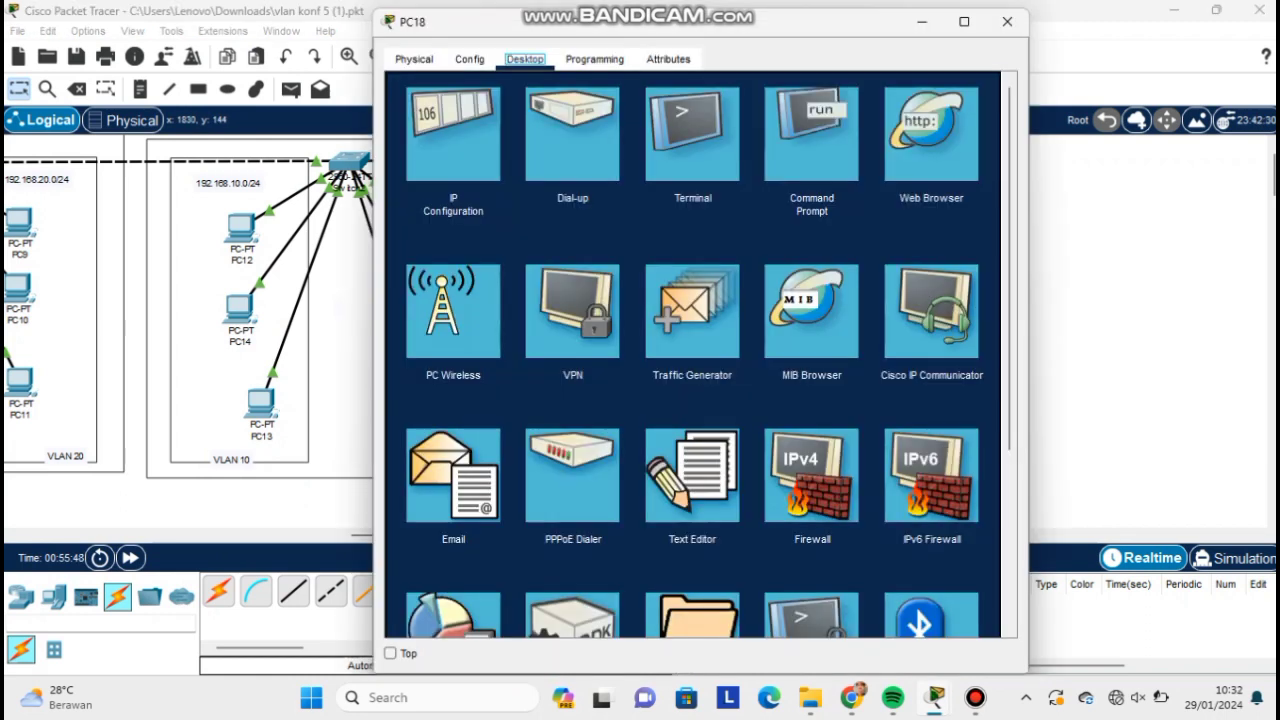
click(453, 133)
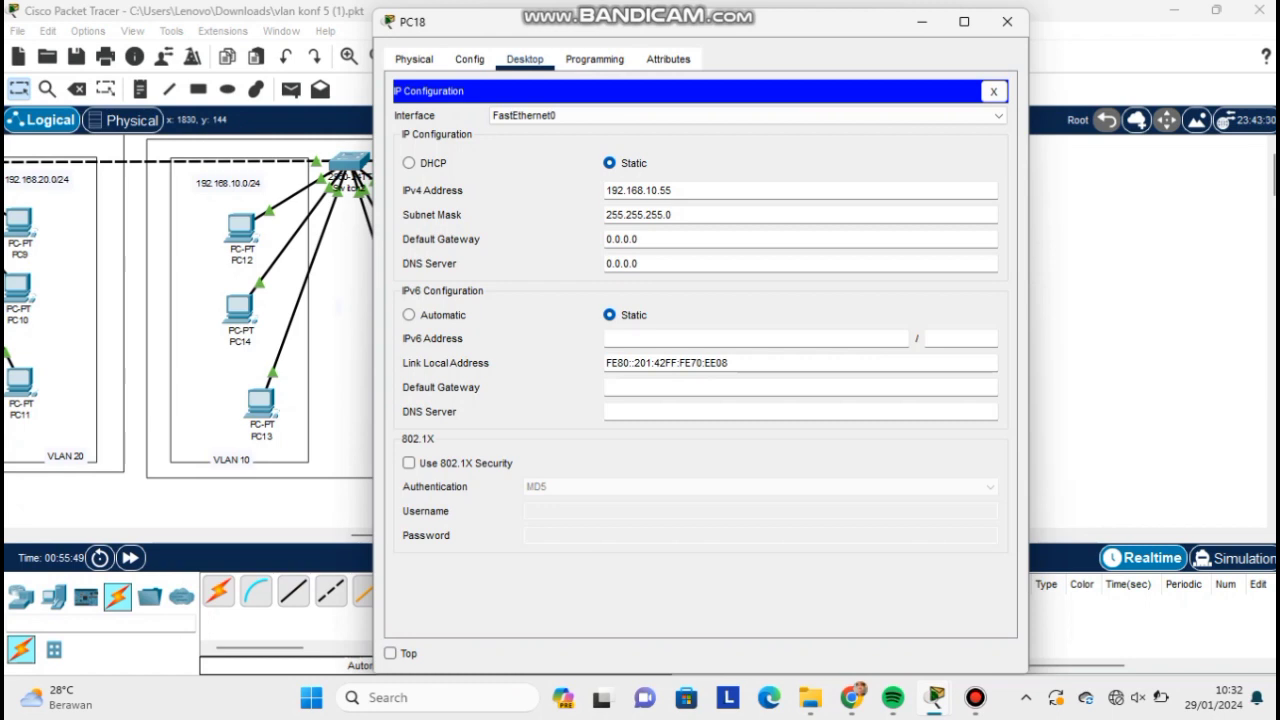
key(BackSpace)
key(BackSpace)
key(BackSpace)
key(BackSpace)
key(BackSpace)
key(BackSpace)
key(BackSpace)
text(192.168.10.1)
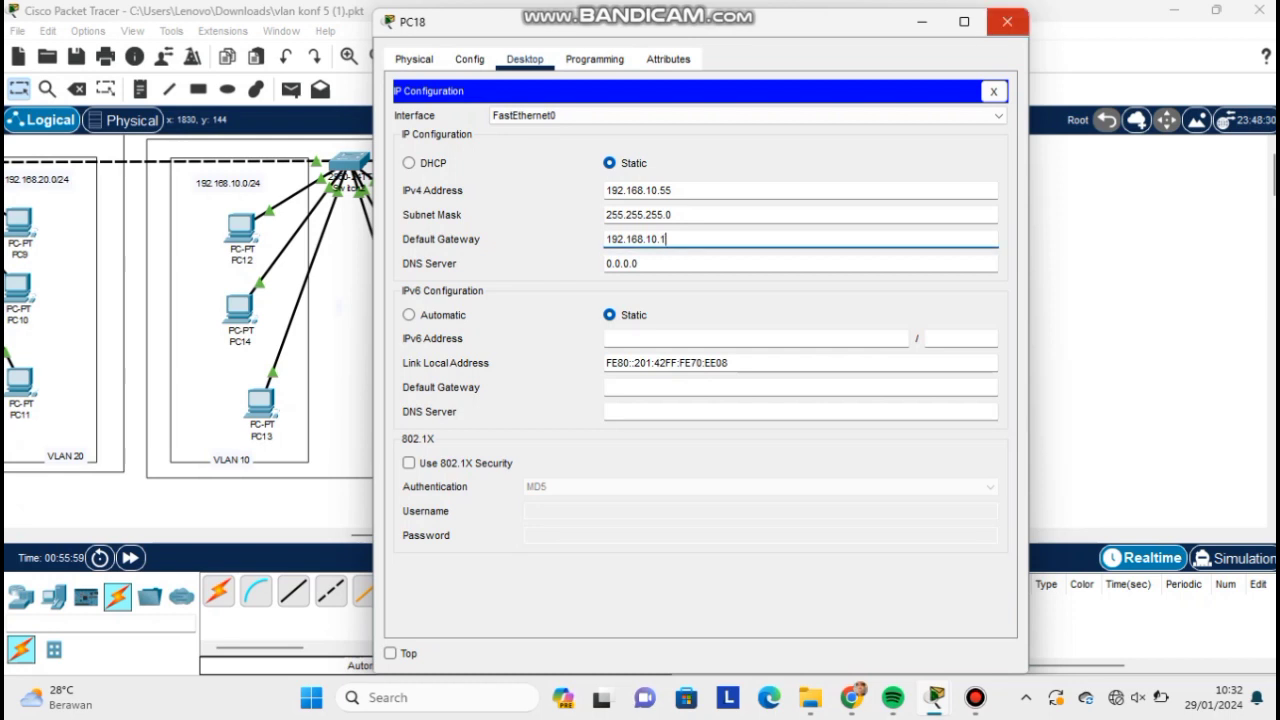
click(1007, 21)
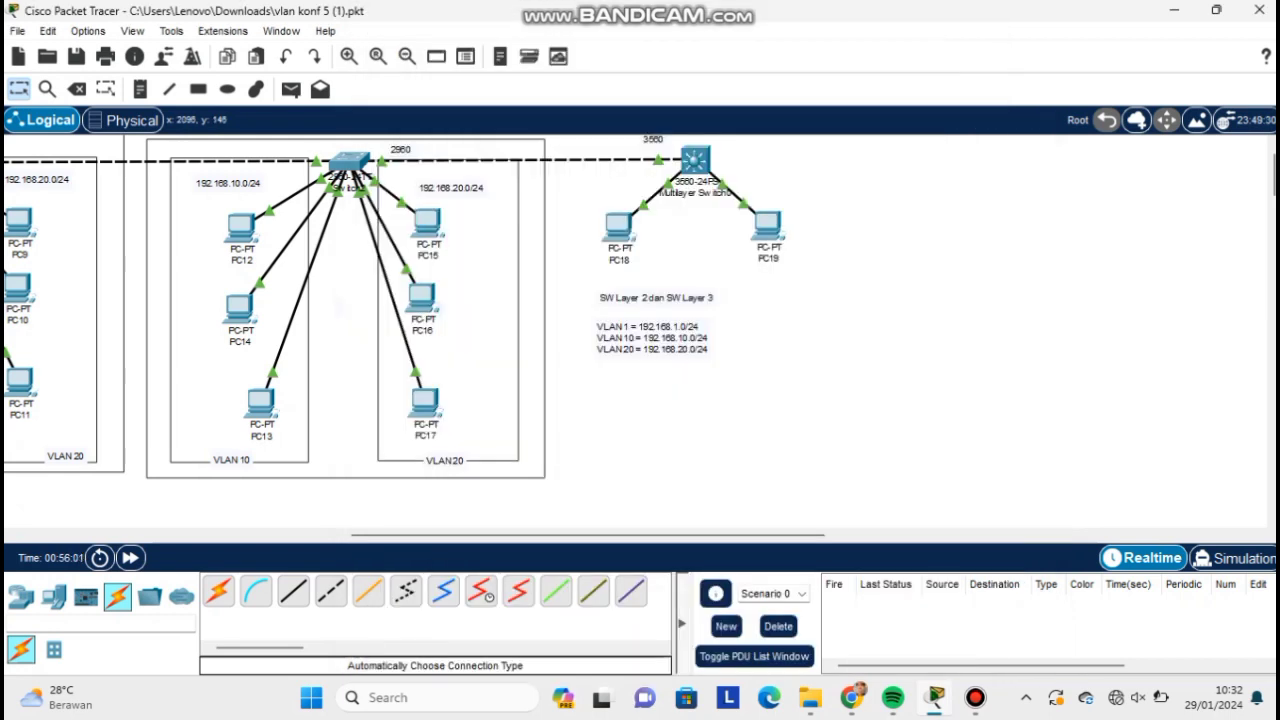
drag(696, 160, 689, 158)
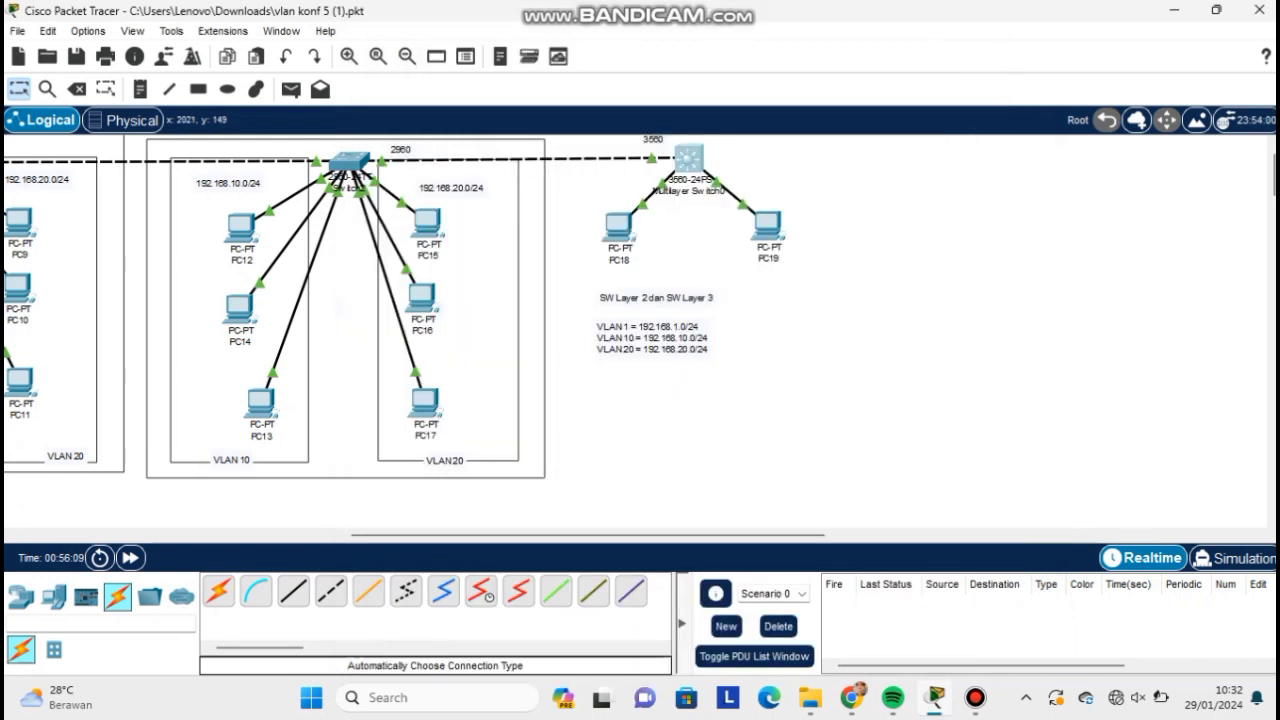
Set PC19's default gateway to 192.168.20.1 in its IP configuration and close the device window.
click(768, 225)
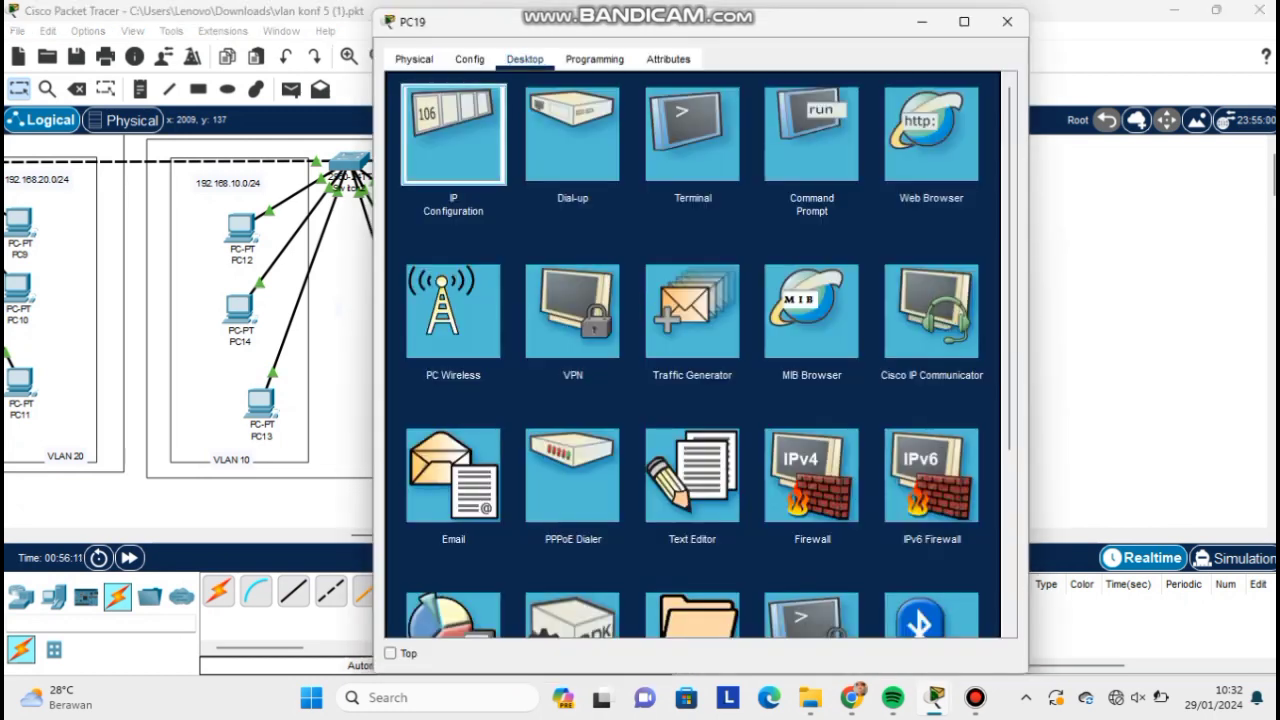
click(453, 134)
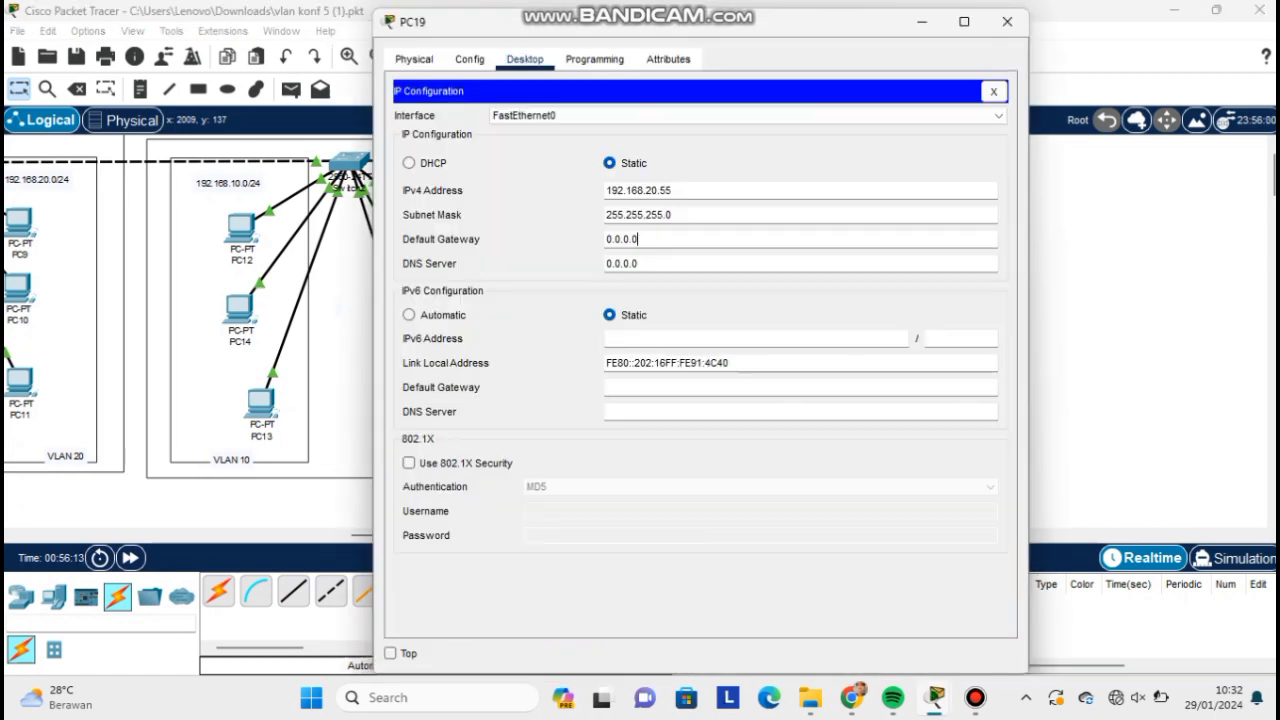
key(BackSpace)
key(BackSpace)
key(BackSpace)
key(BackSpace)
key(BackSpace)
text(192.168.20.1)
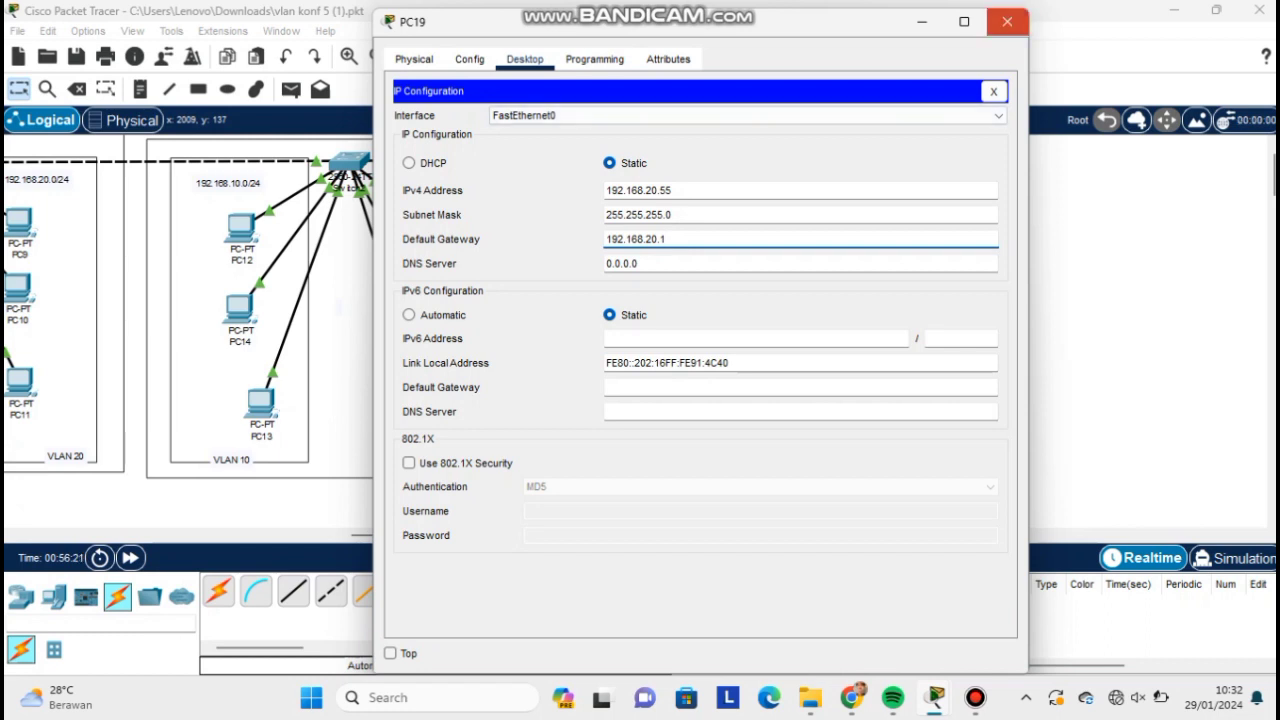
click(1007, 21)
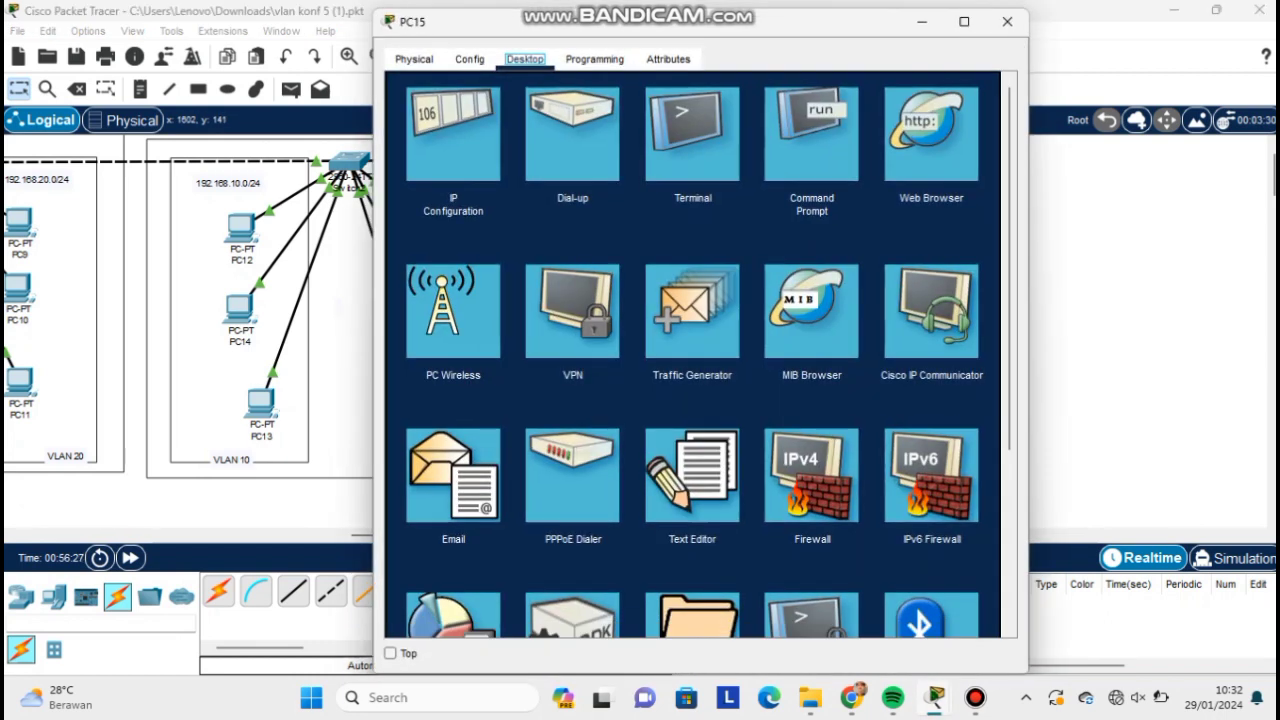
Check the default gateway entries in the IP configurations of PC15 and PC12.
click(453, 133)
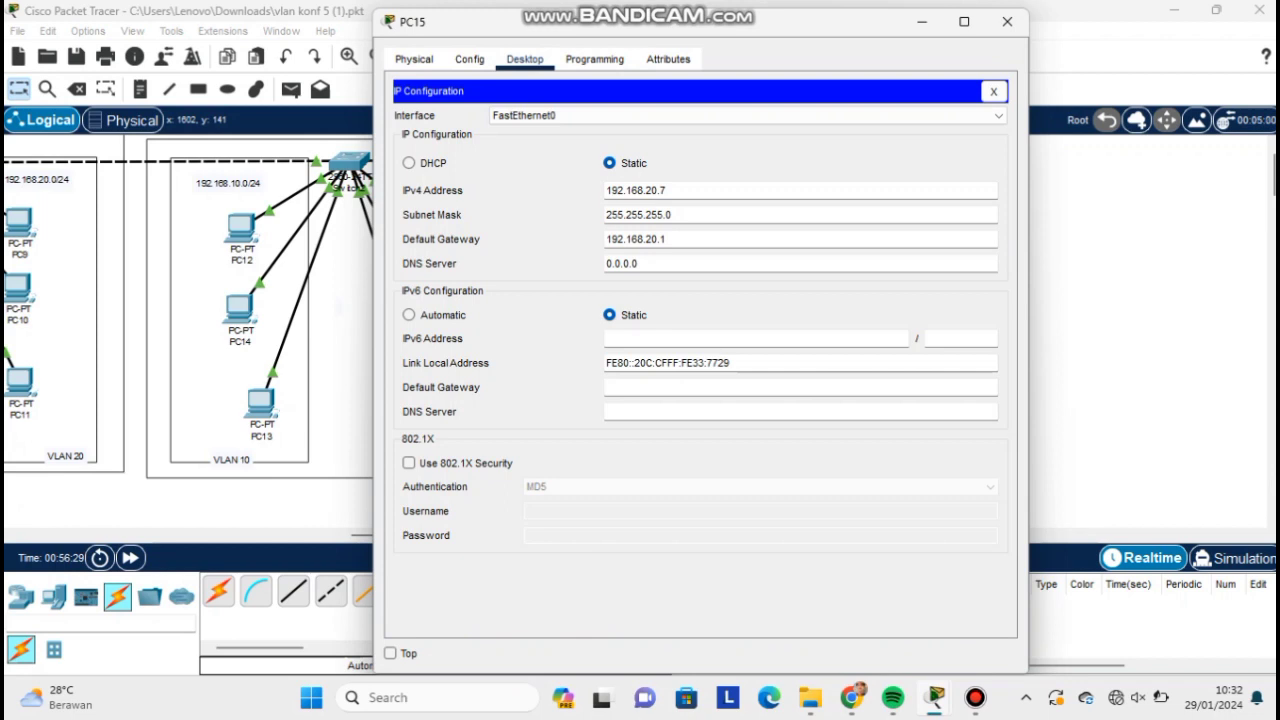
drag(611, 239, 666, 239)
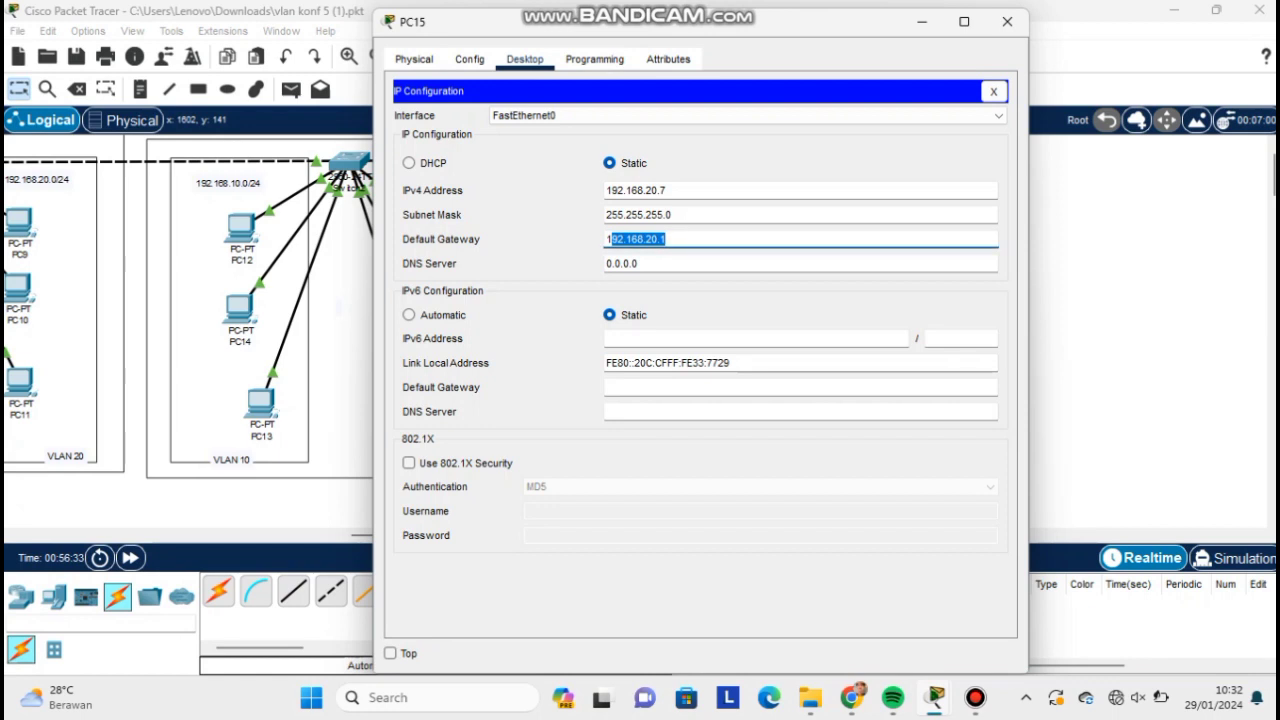
click(1007, 21)
click(242, 228)
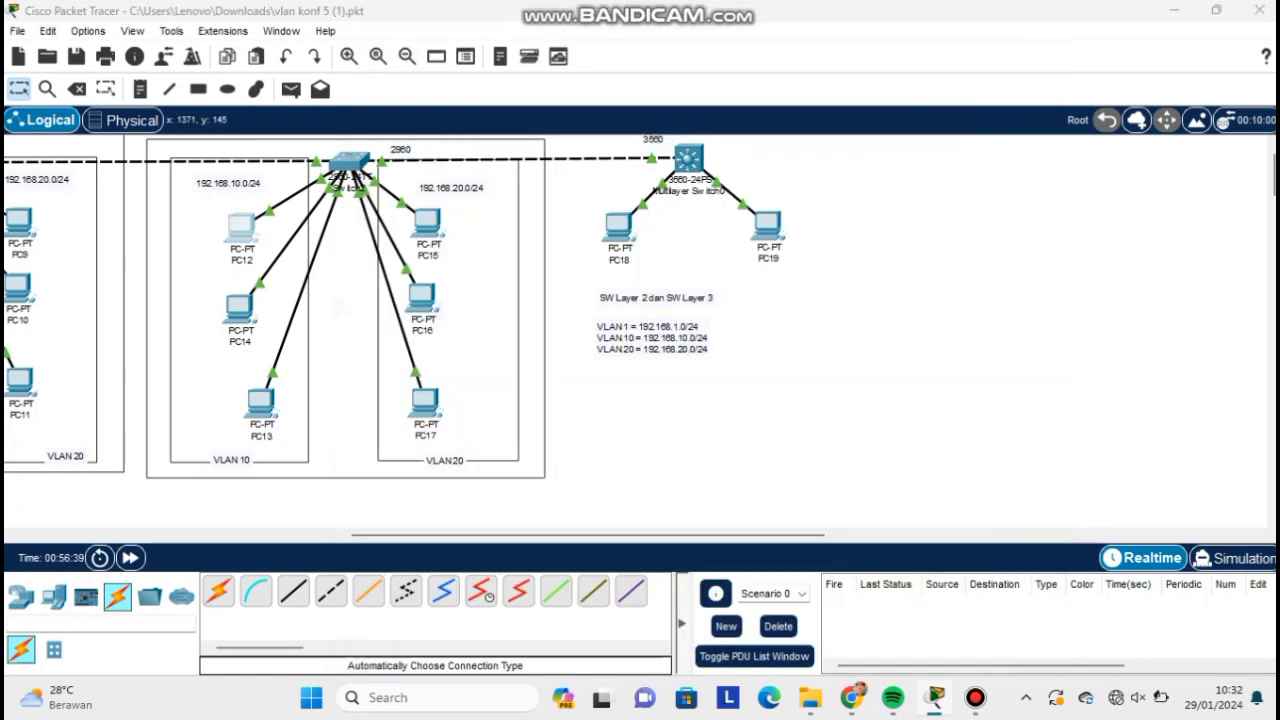
click(453, 135)
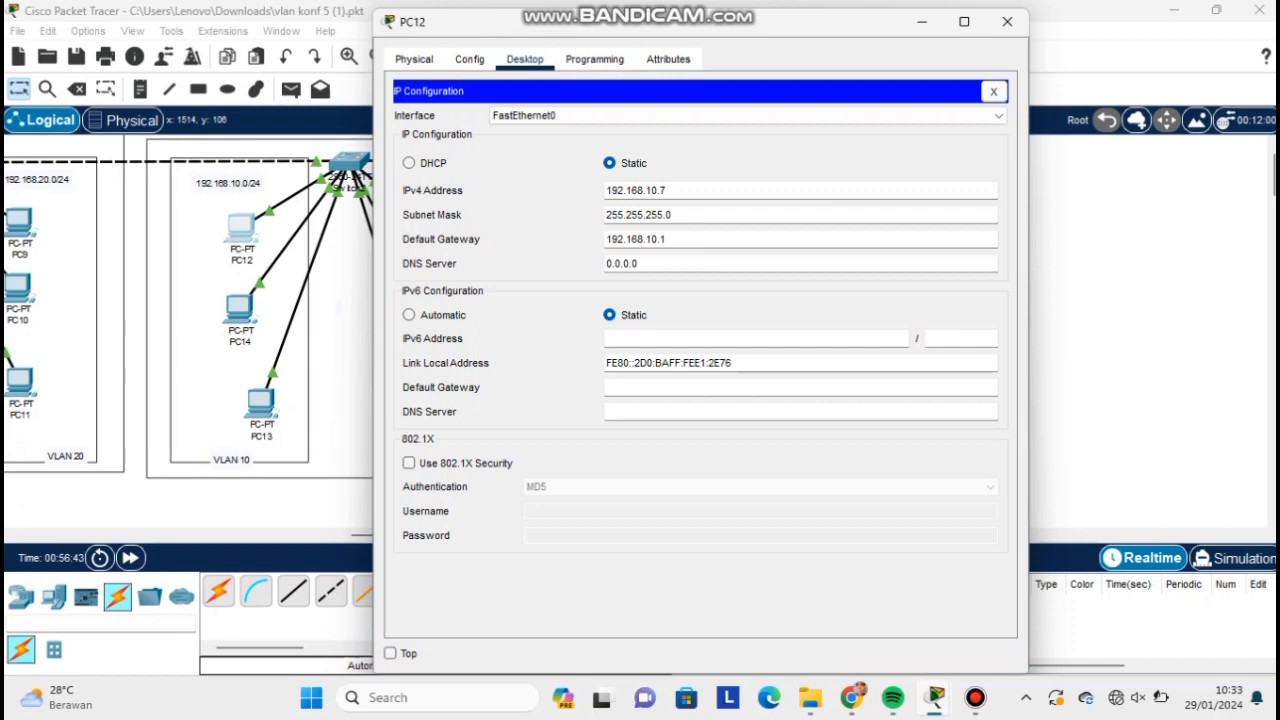
drag(607, 239, 666, 239)
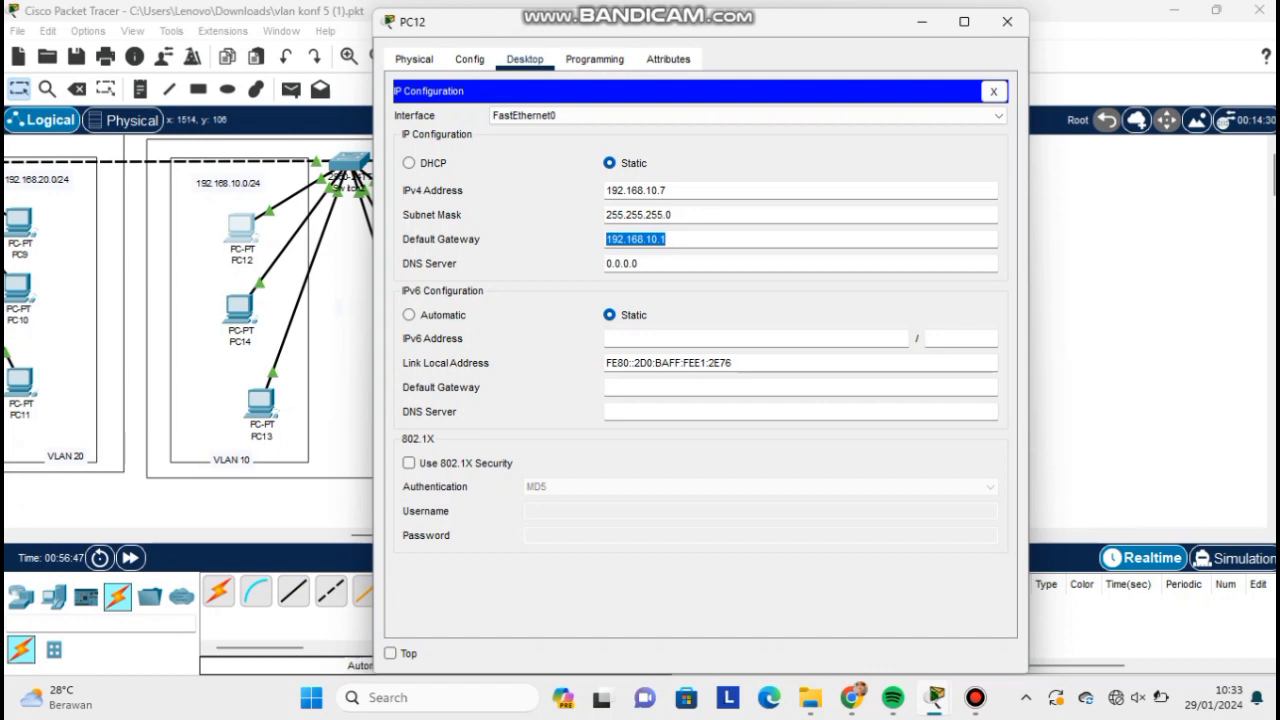
click(1007, 21)
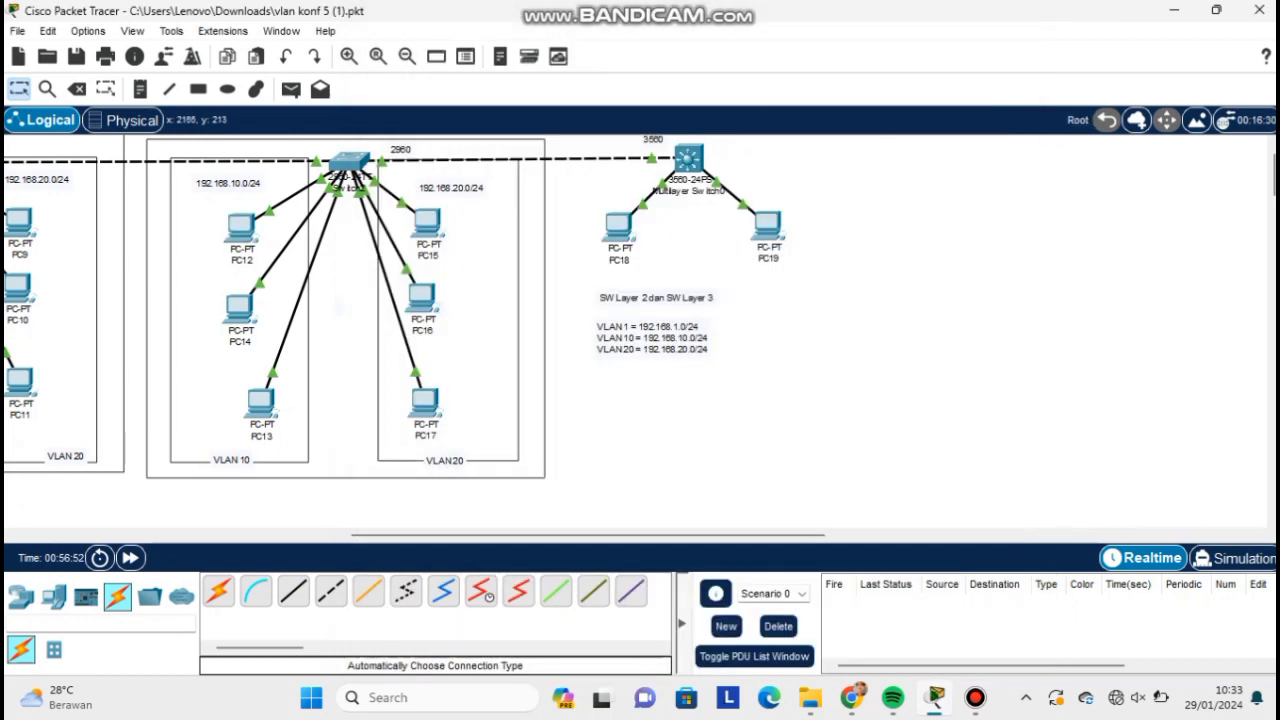
Send a simple test PDU from PC18 to PC19 and another from PC18 to PC12.
click(291, 89)
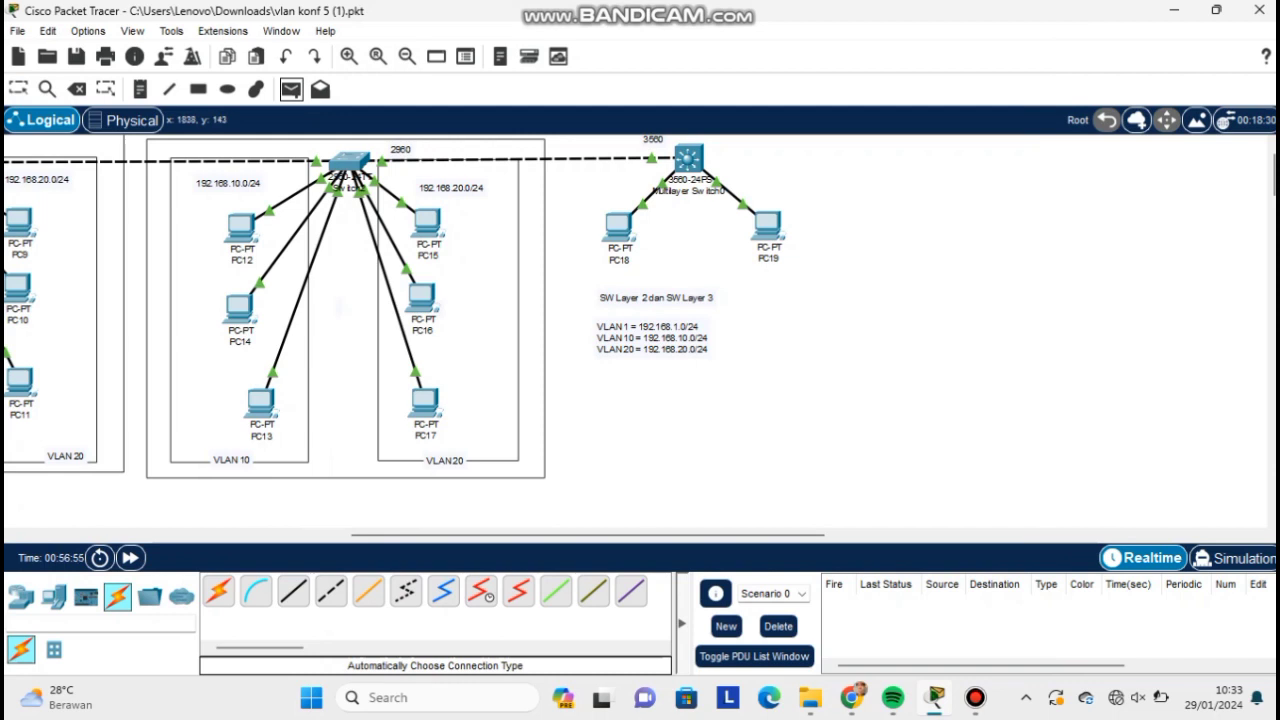
click(620, 228)
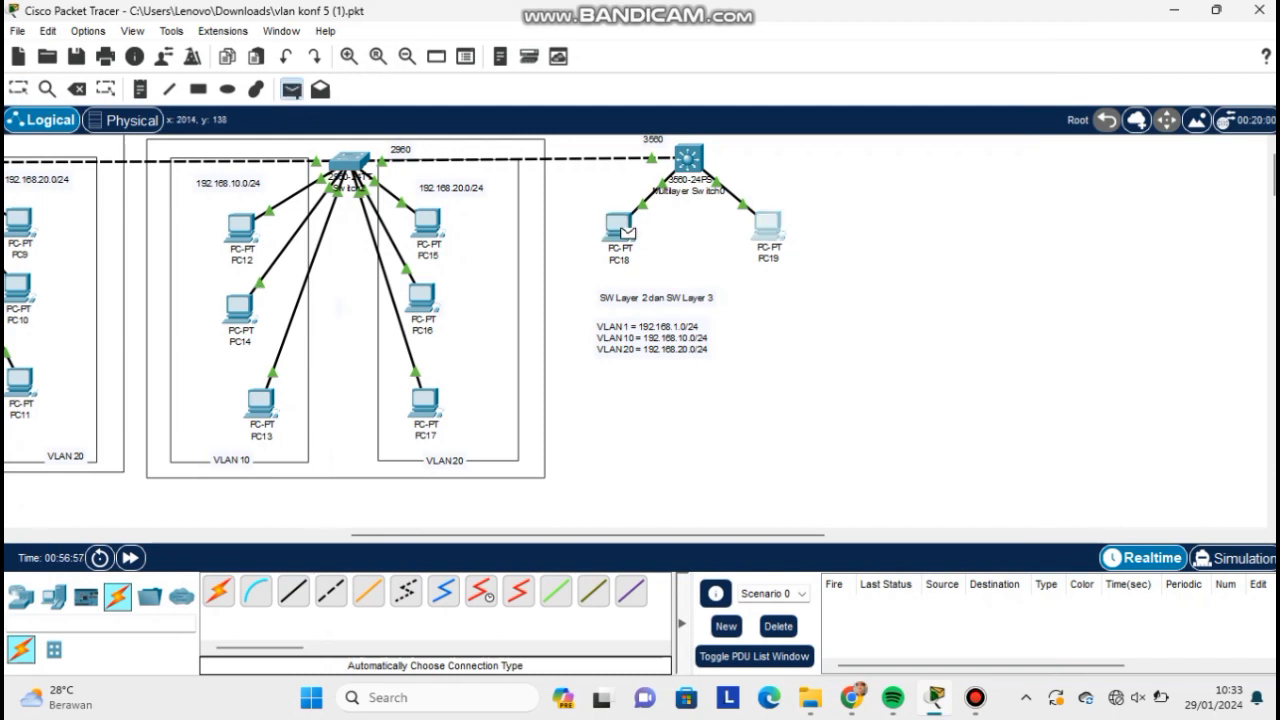
click(767, 225)
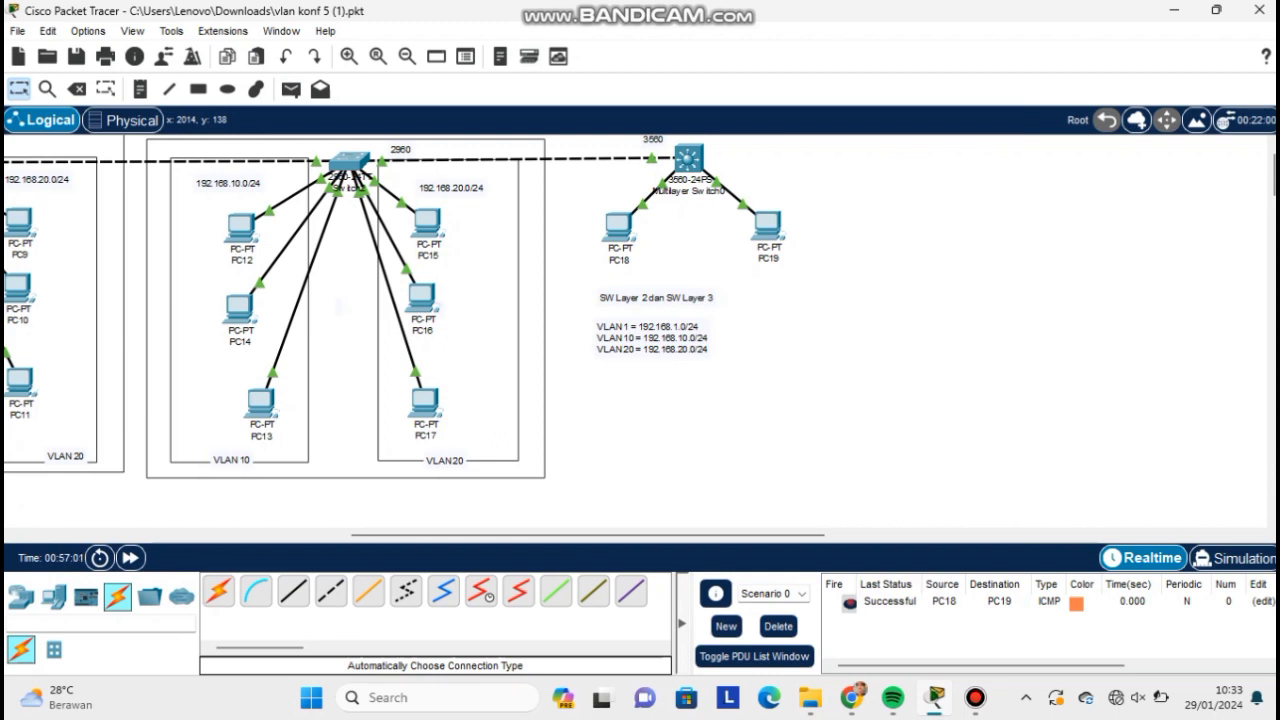
click(291, 89)
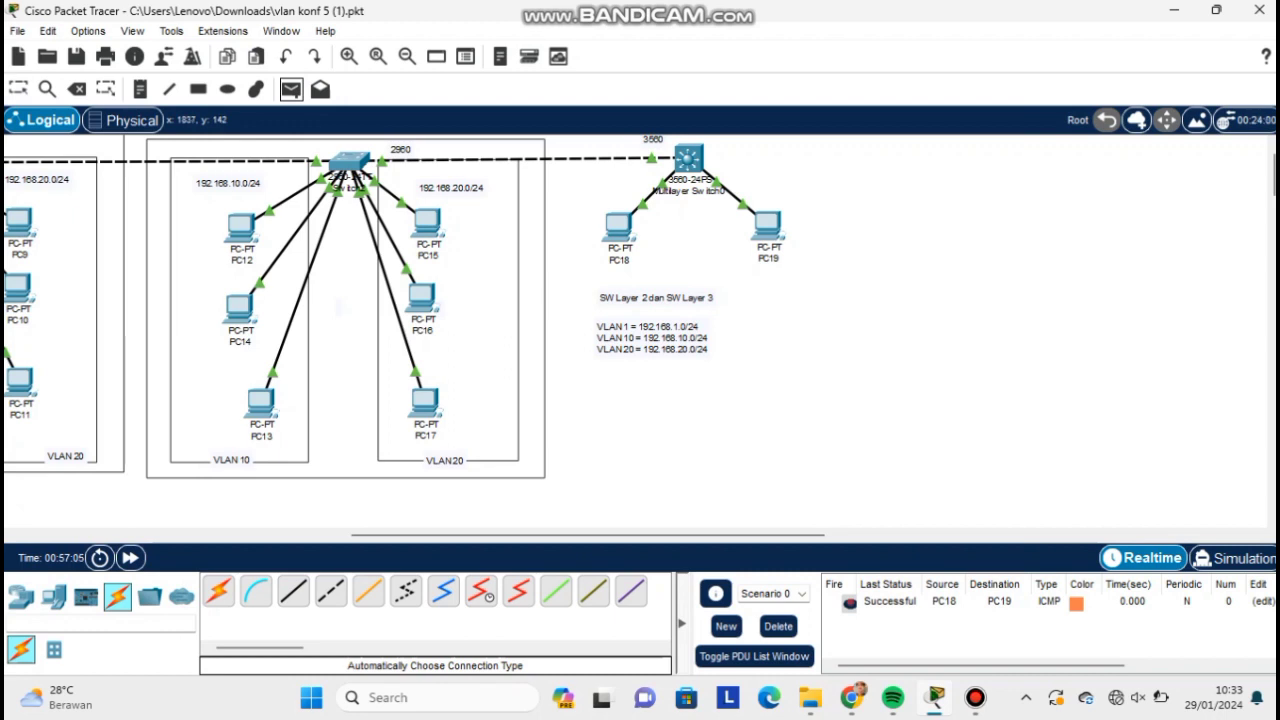
click(627, 232)
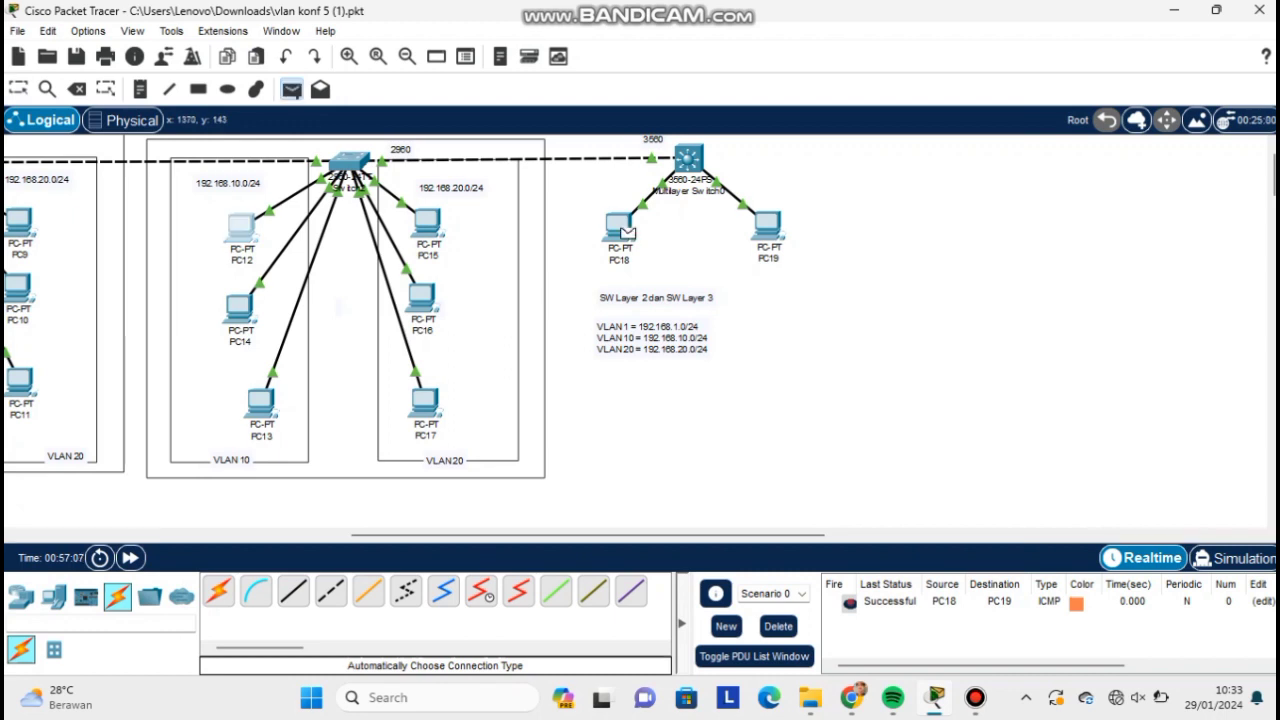
click(242, 228)
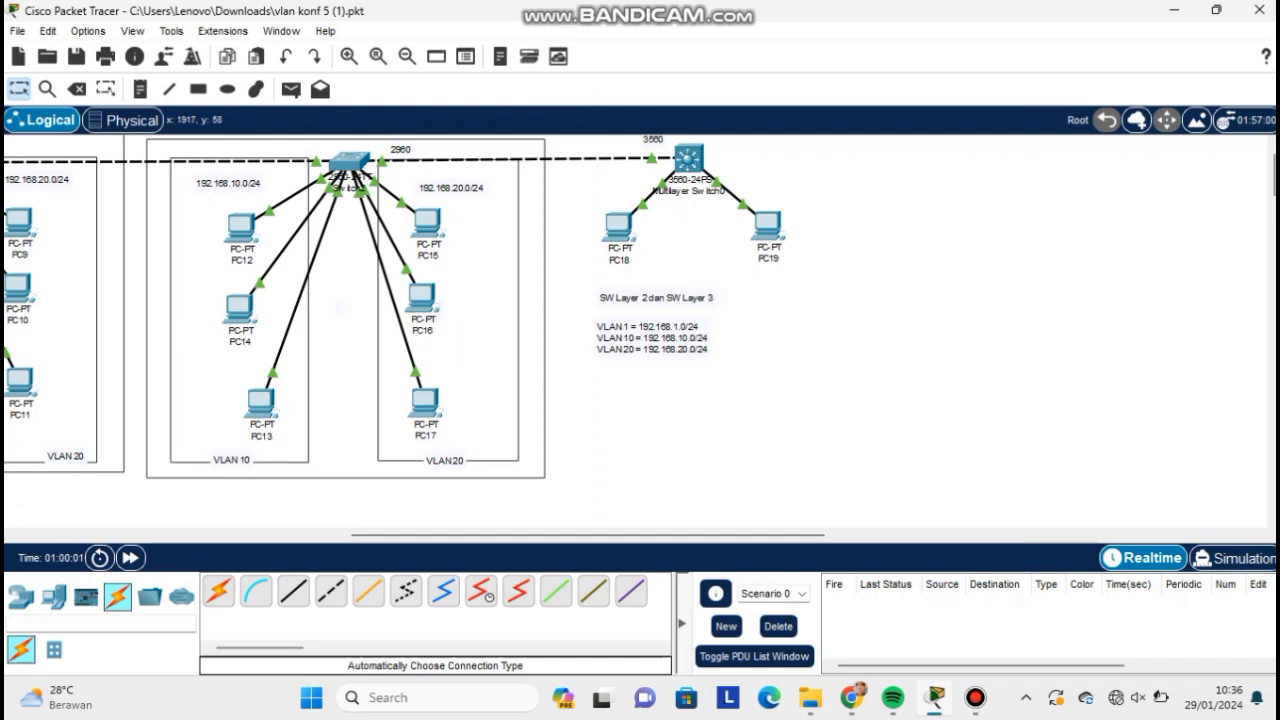
Open Multilayer Switch0's command line in a widened window and enter global configuration mode with en and conf t.
click(689, 158)
click(689, 158)
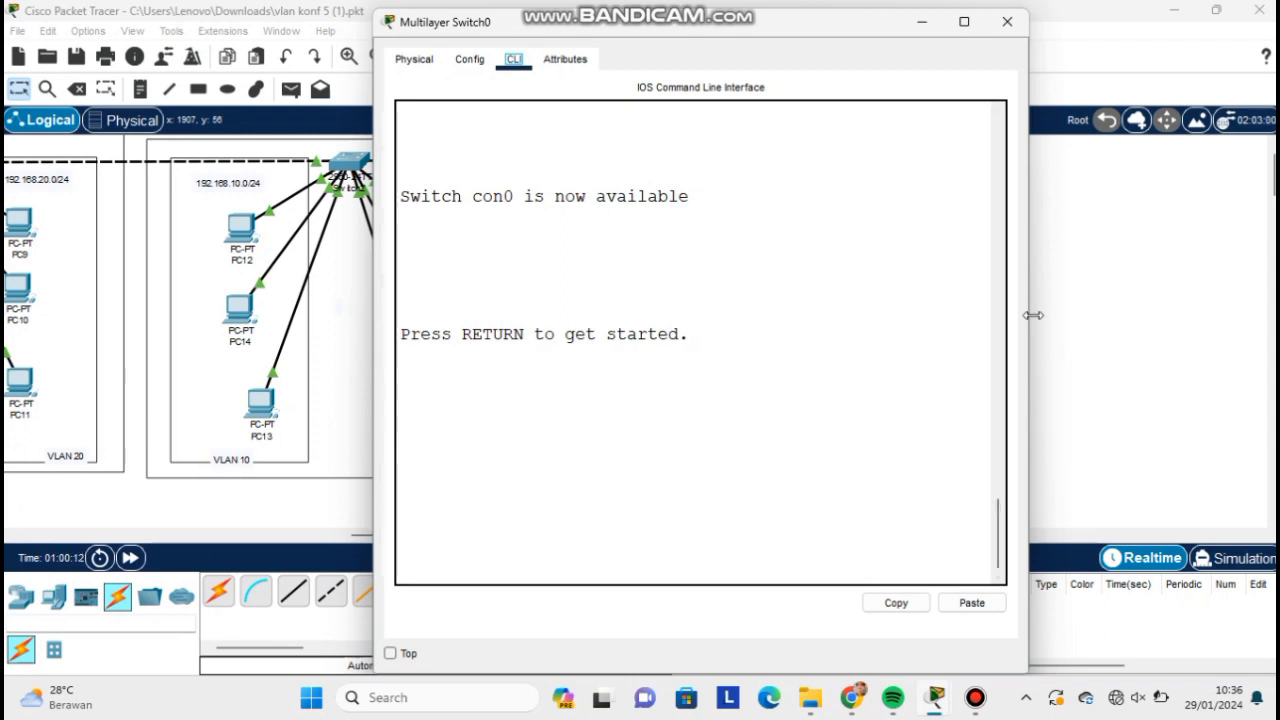
drag(1033, 315, 1248, 315)
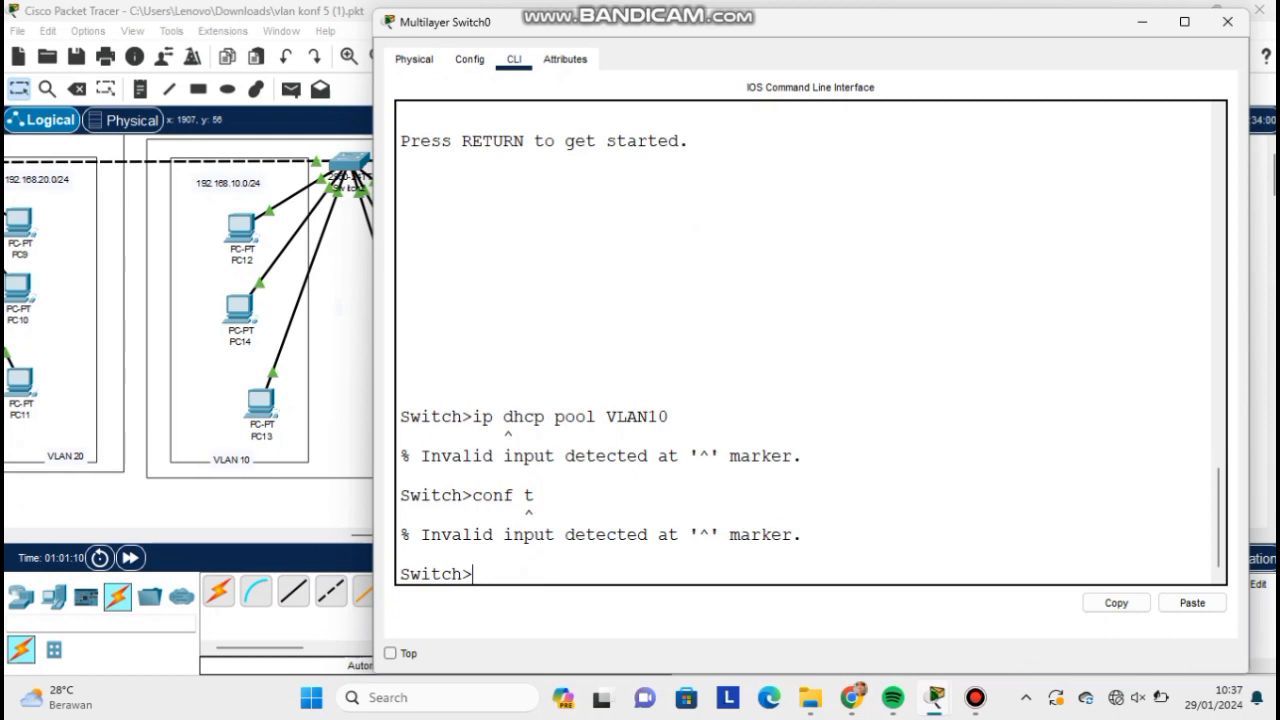
text(en)
key(Return)
text(con)
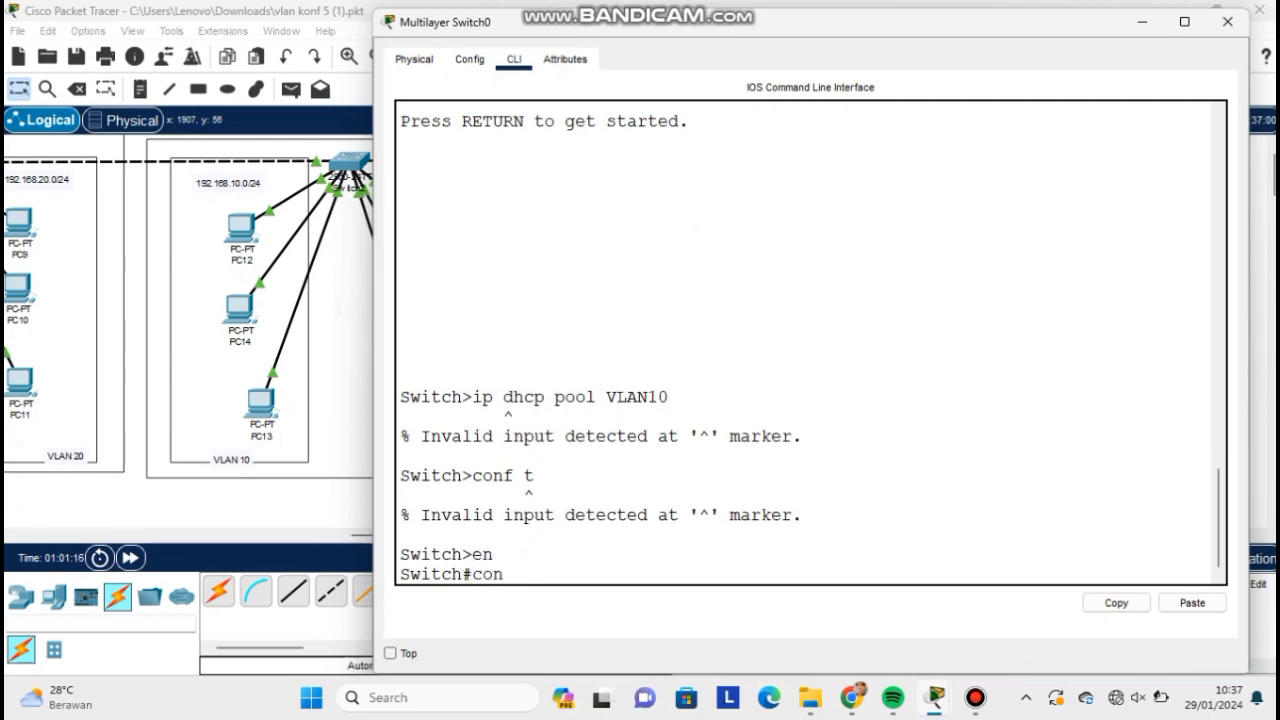
text(f t)
key(Return)
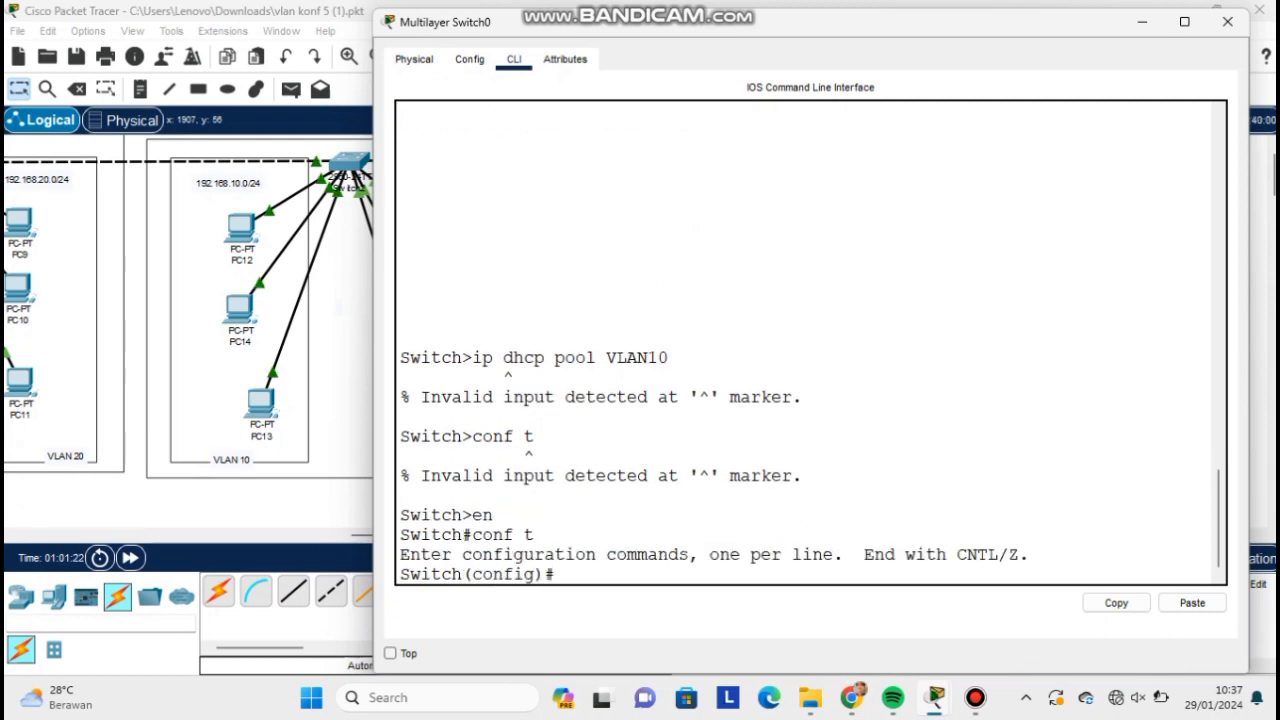
Create the DHCP pool VLAN10 and assign it the network 192.168.10.0 with mask 255.255.255.0.
text(ip dhcp pool)
key(Caps_Lock)
text(VLAN10)
key(Return)
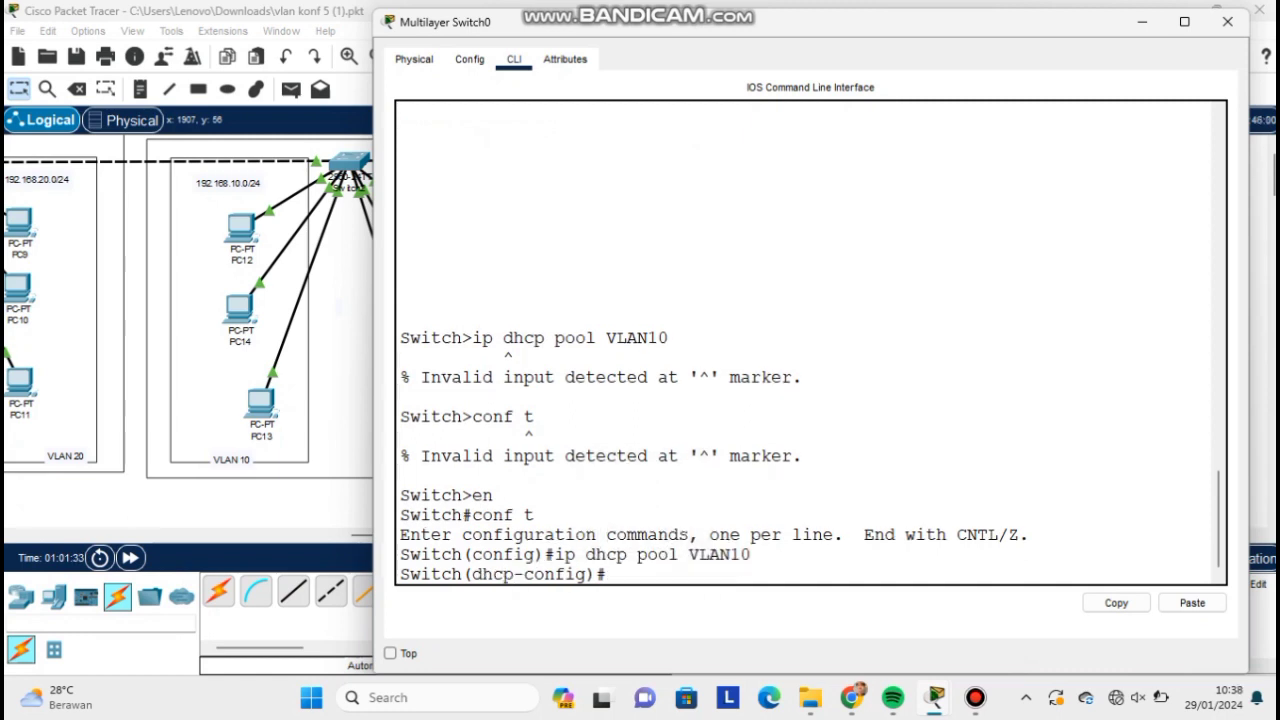
text(network 192.168.10.0)
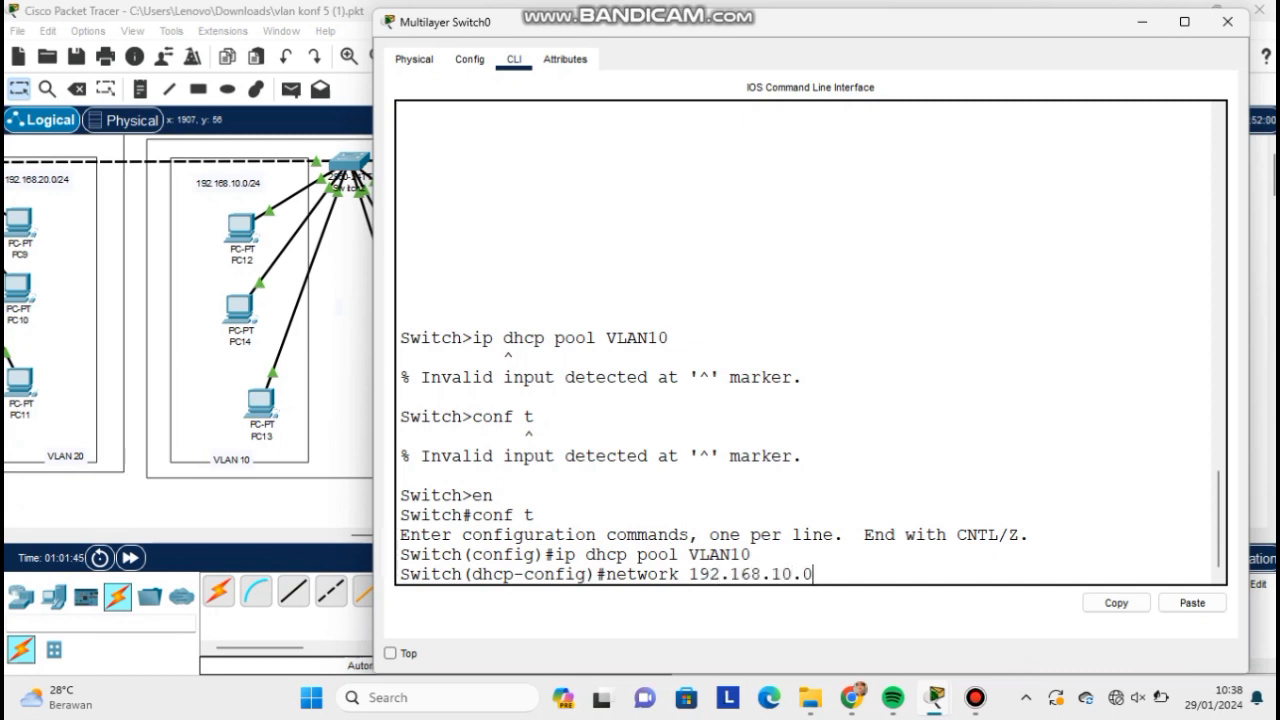
text( 255.255.255.0)
key(Return)
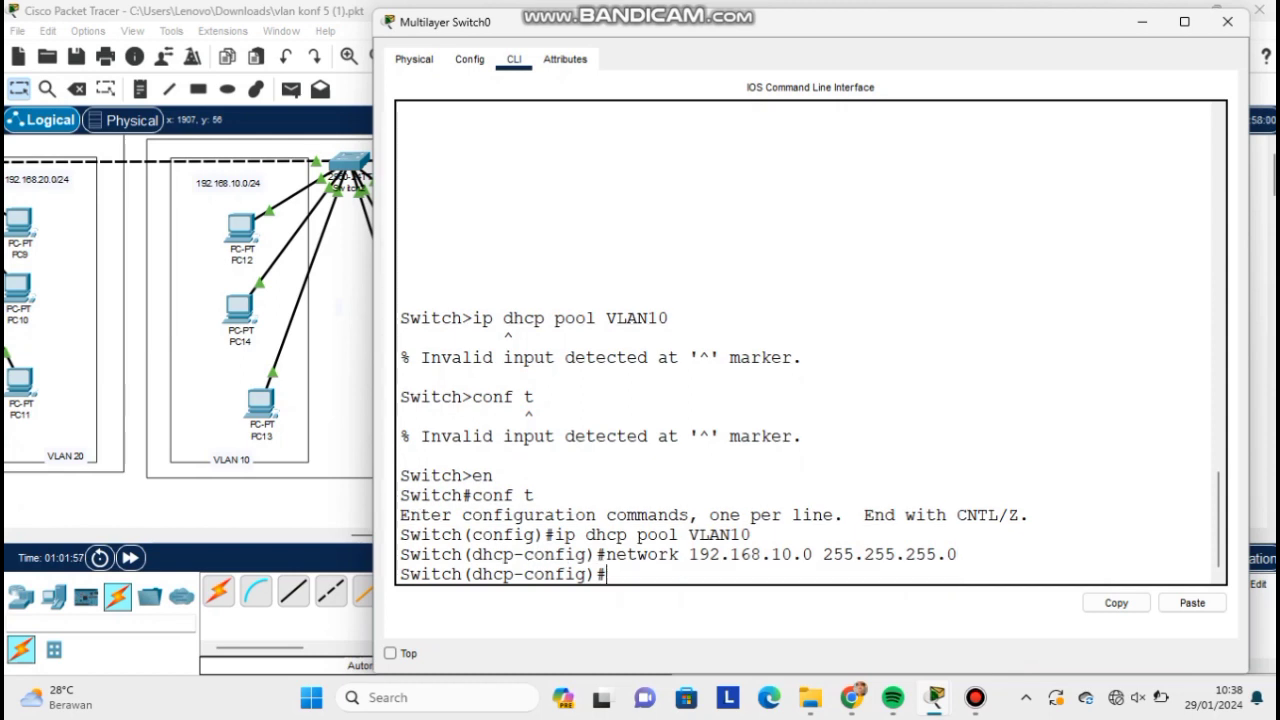
Set the VLAN10 pool's default router to 192.168.10.1 and DNS server to 8.8.8.8, and exit the pool configuration.
text(default-router 192.168.10.1)
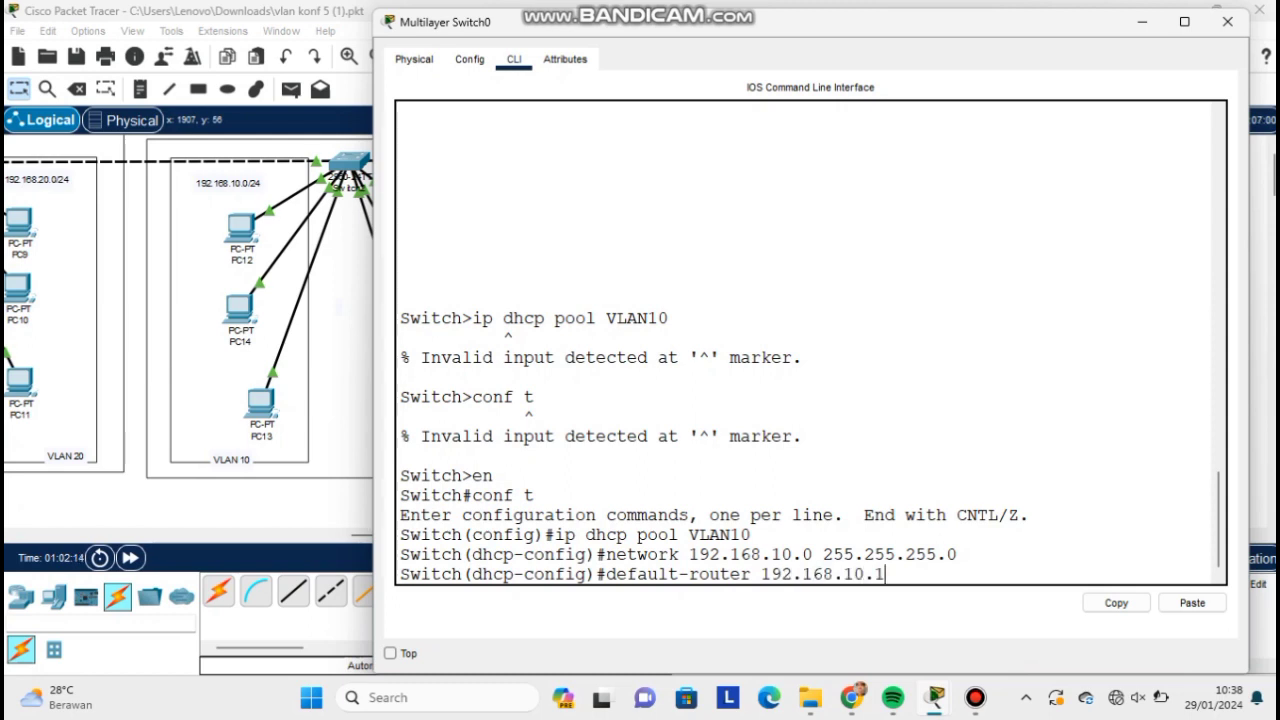
key(Return)
text(d)
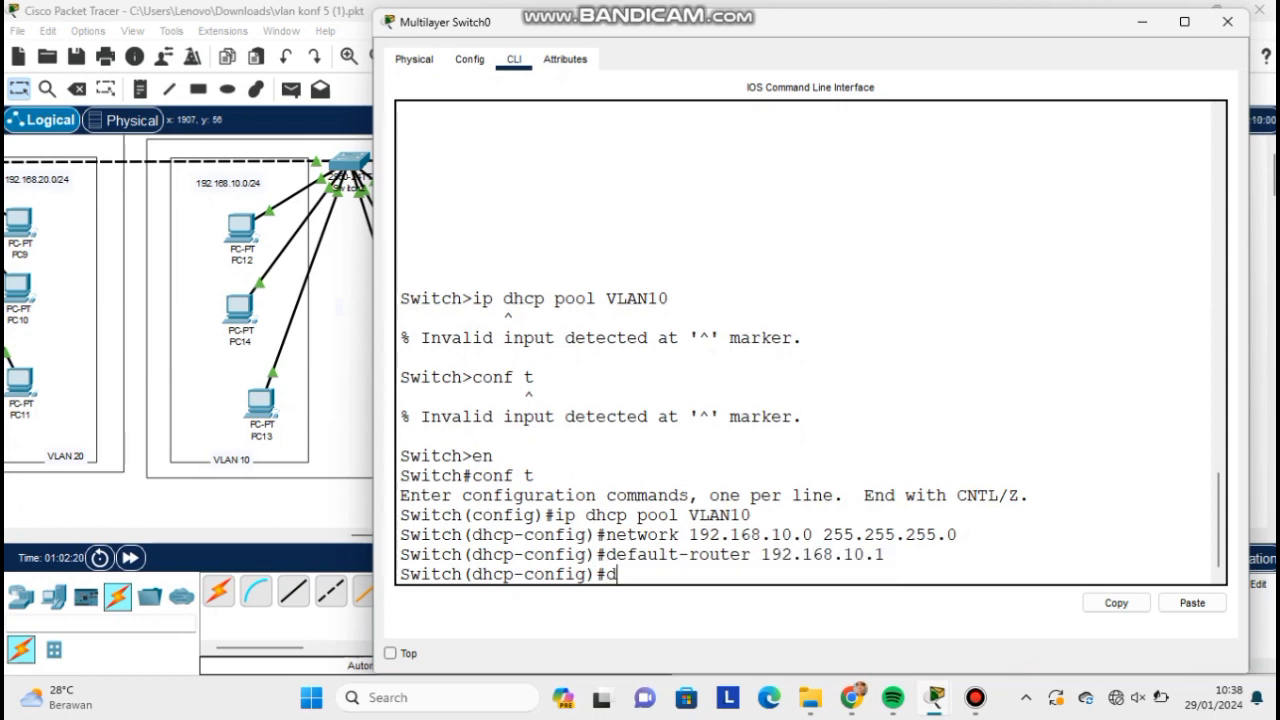
text(ns-server 8.8.8.8)
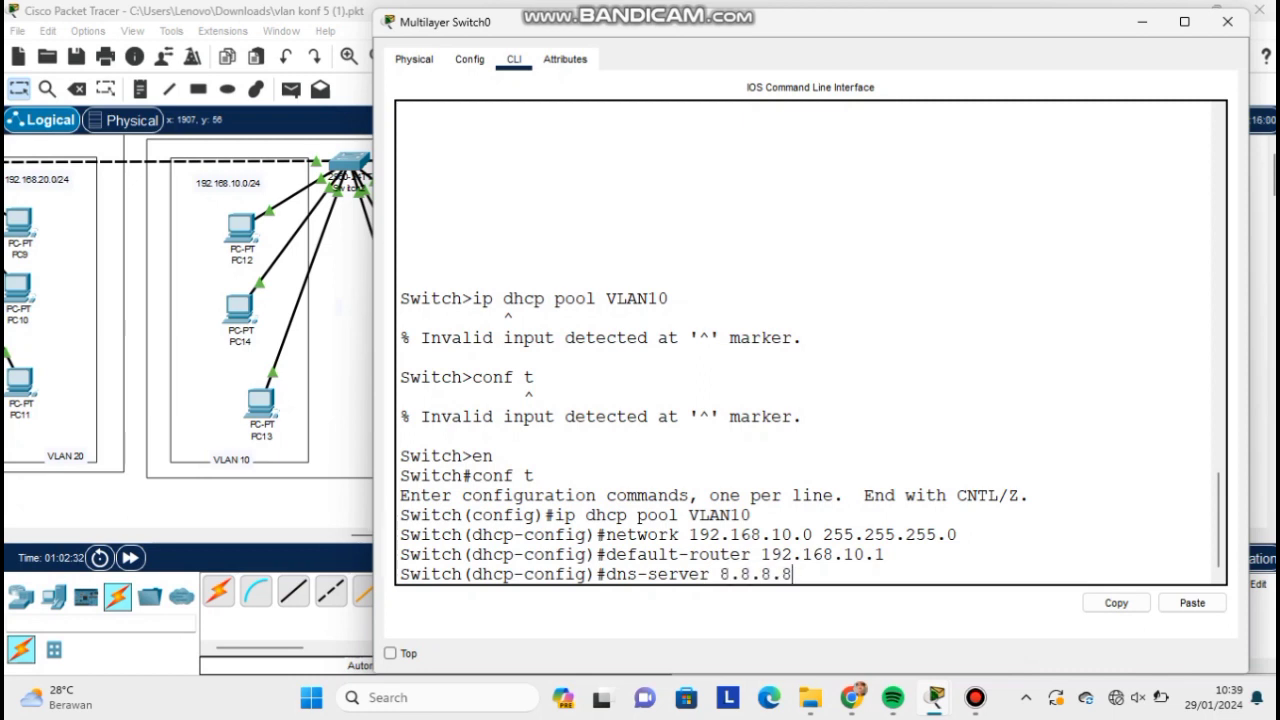
key(Return)
text(exit)
key(Return)
Create the DHCP pool VLAN20 and assign it the network 192.168.20.0 with mask 255.255.255.0.
text(ip dhcp pool VLAN20)
key(Return)
text(network 192.168.20.0 2)
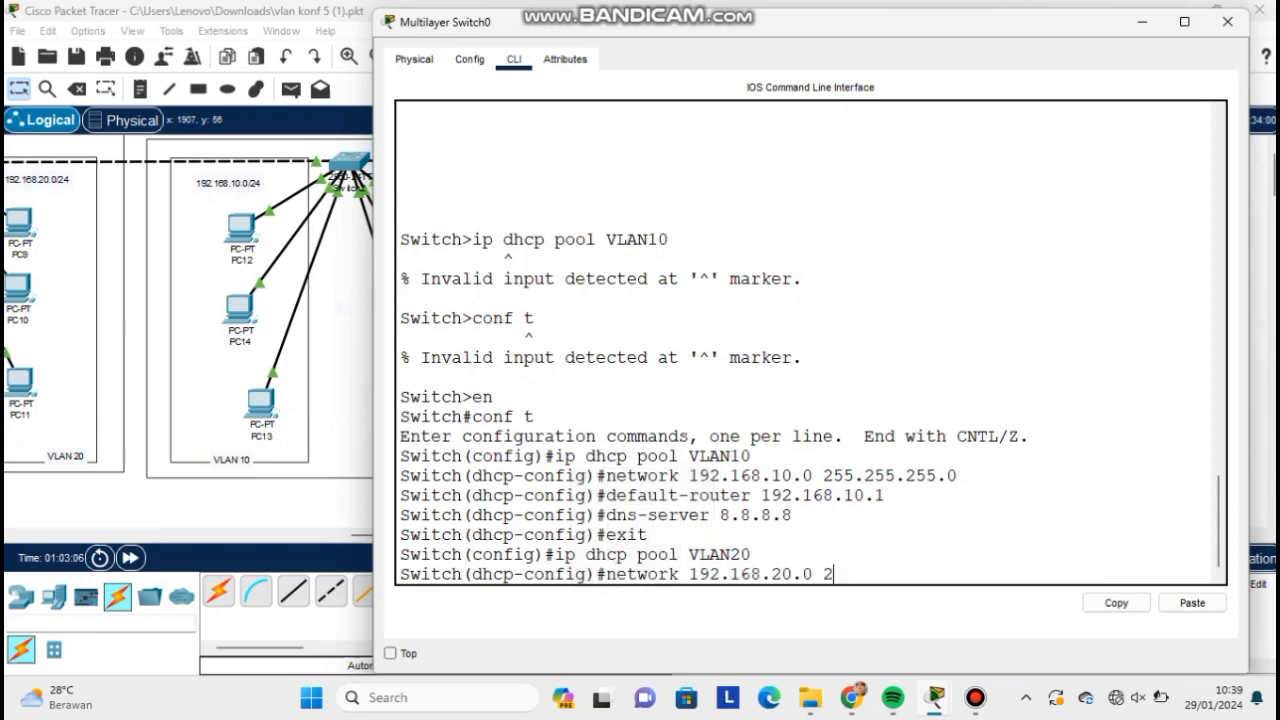
text(55.255.255.0)
key(Return)
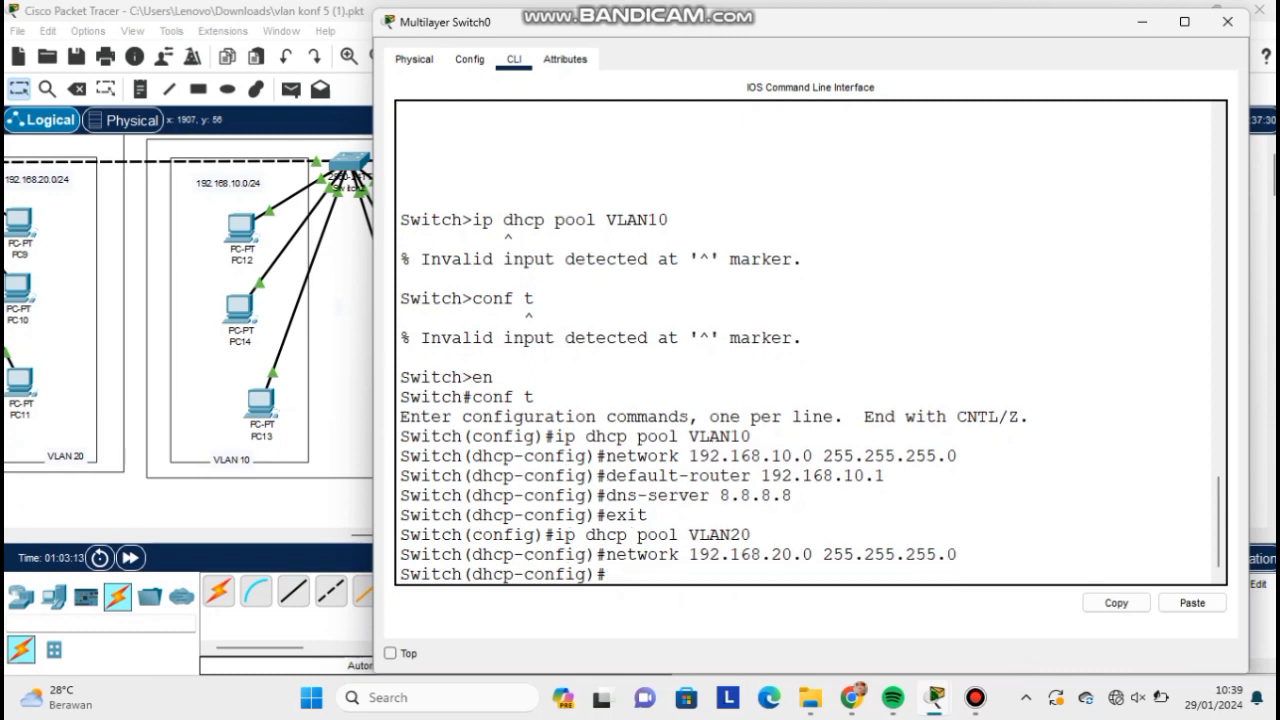
Set the VLAN20 pool's default router to 192.168.20.1 and DNS server to 8.8.8.8, and exit the pool configuration.
text(default-router 192.)
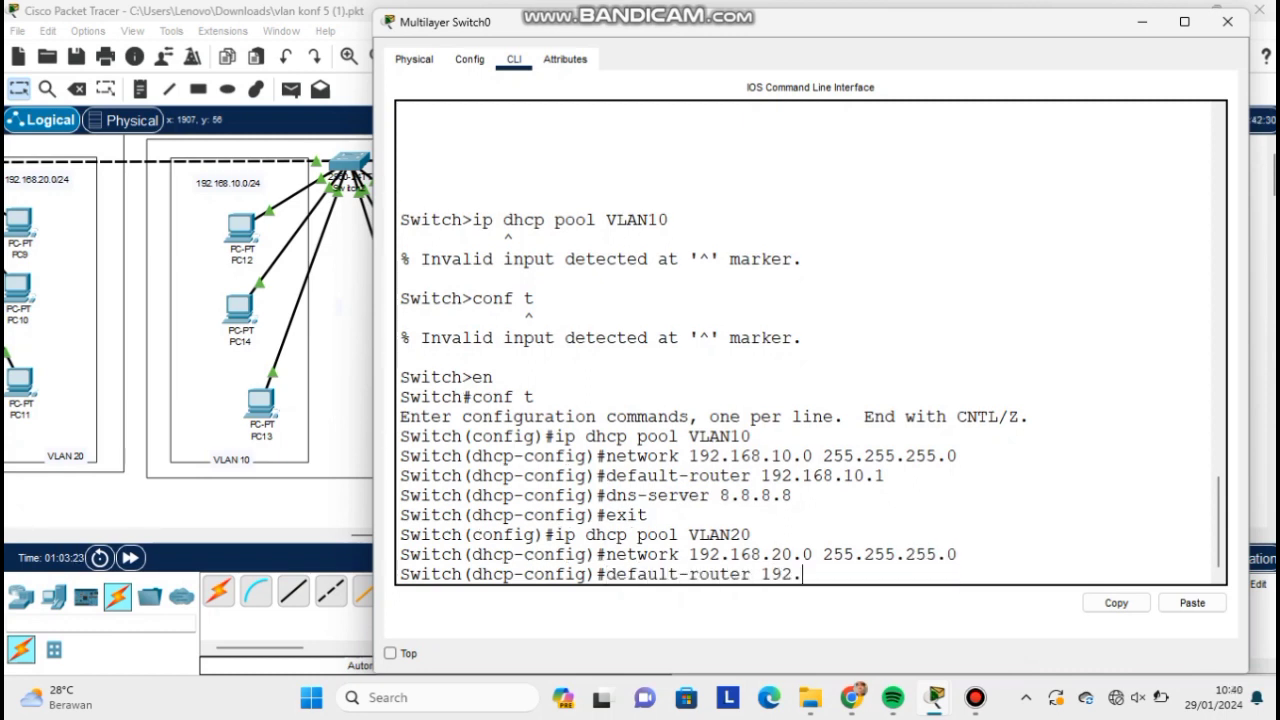
text(168.20.1)
key(Return)
text(dns)
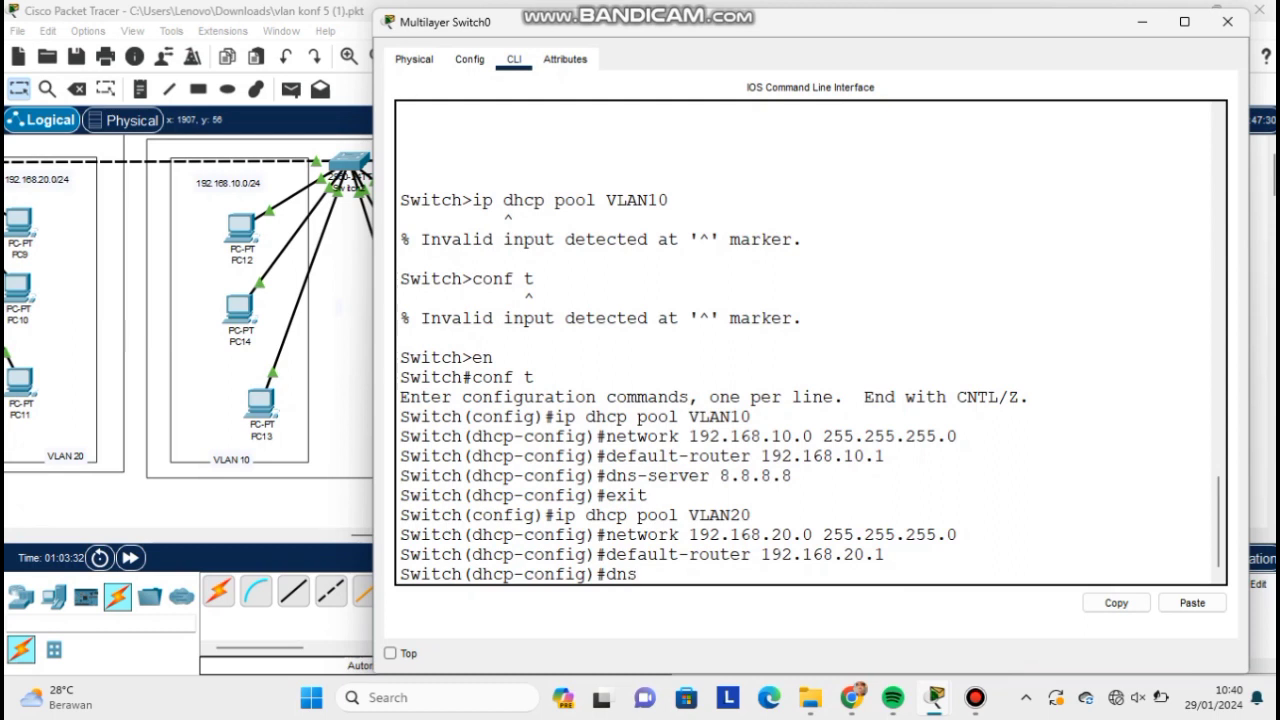
text(-server 8.8.8.8)
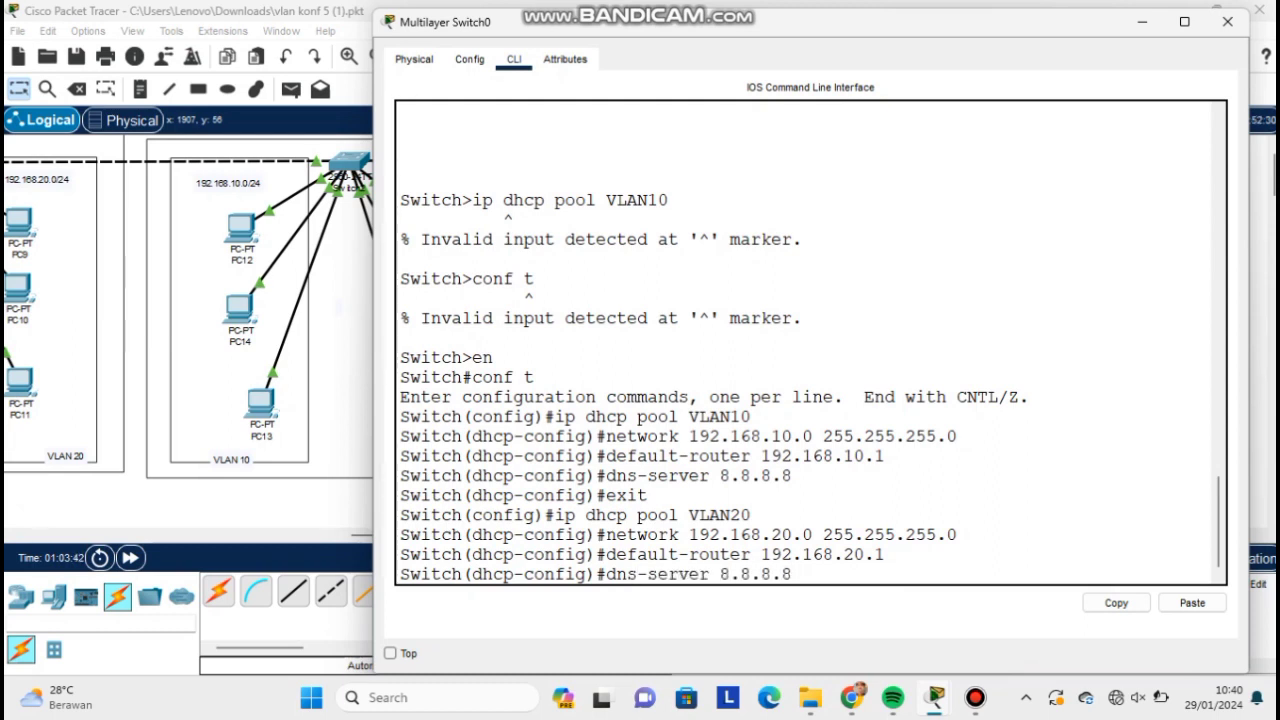
key(Return)
text(exit)
key(Return)
Create the DHCP pool VLAN1 and assign it the network 192.168.1.0 with mask 255.255.255.0.
text(ip dhcp pool VLAN1)
key(Return)
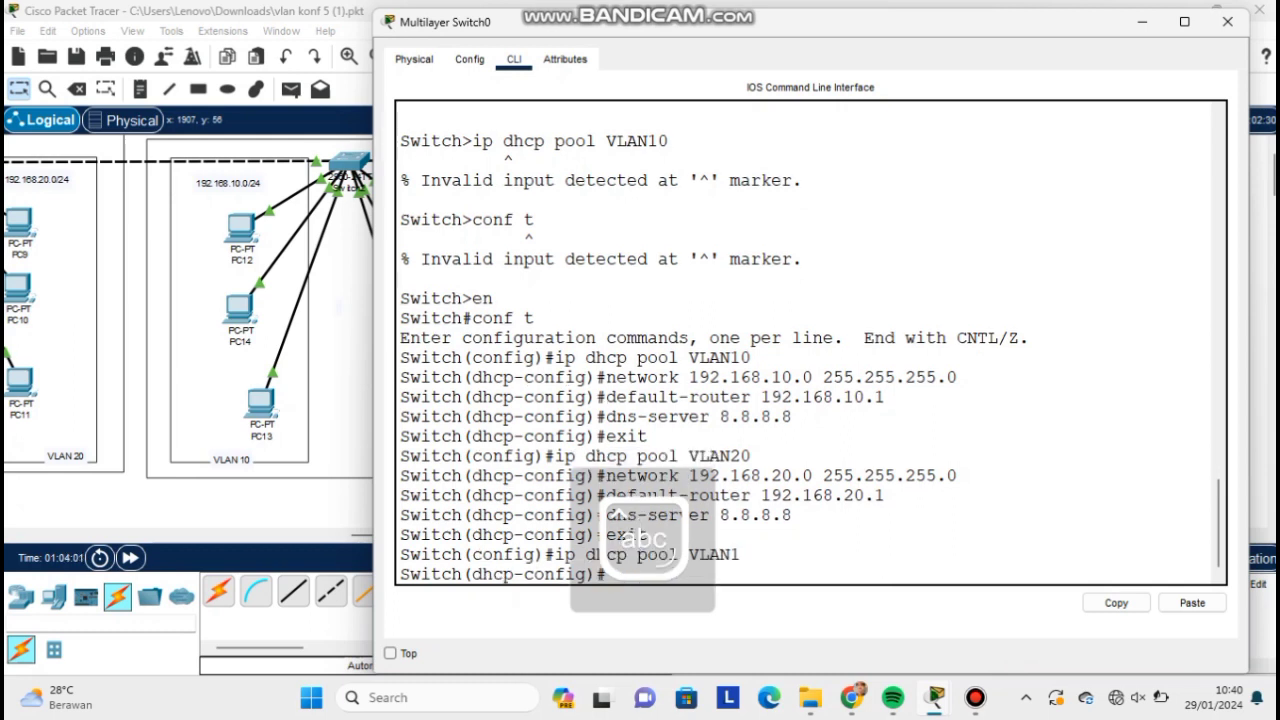
text(network 192.168.1.0 255.255.255.0)
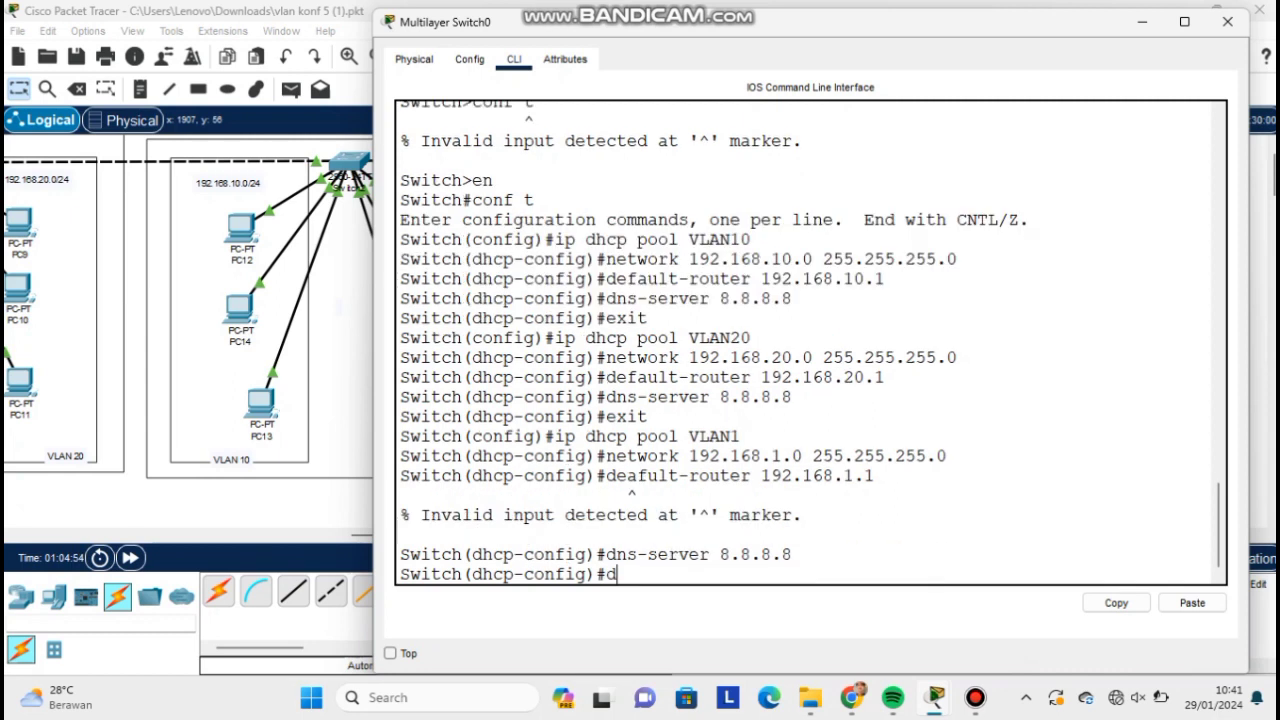
Set the VLAN1 pool's default router to 192.168.1.1 and DNS server to 8.8.8.8, and exit the pool configuration.
text(efault-router 192.168.1.1)
key(Return)
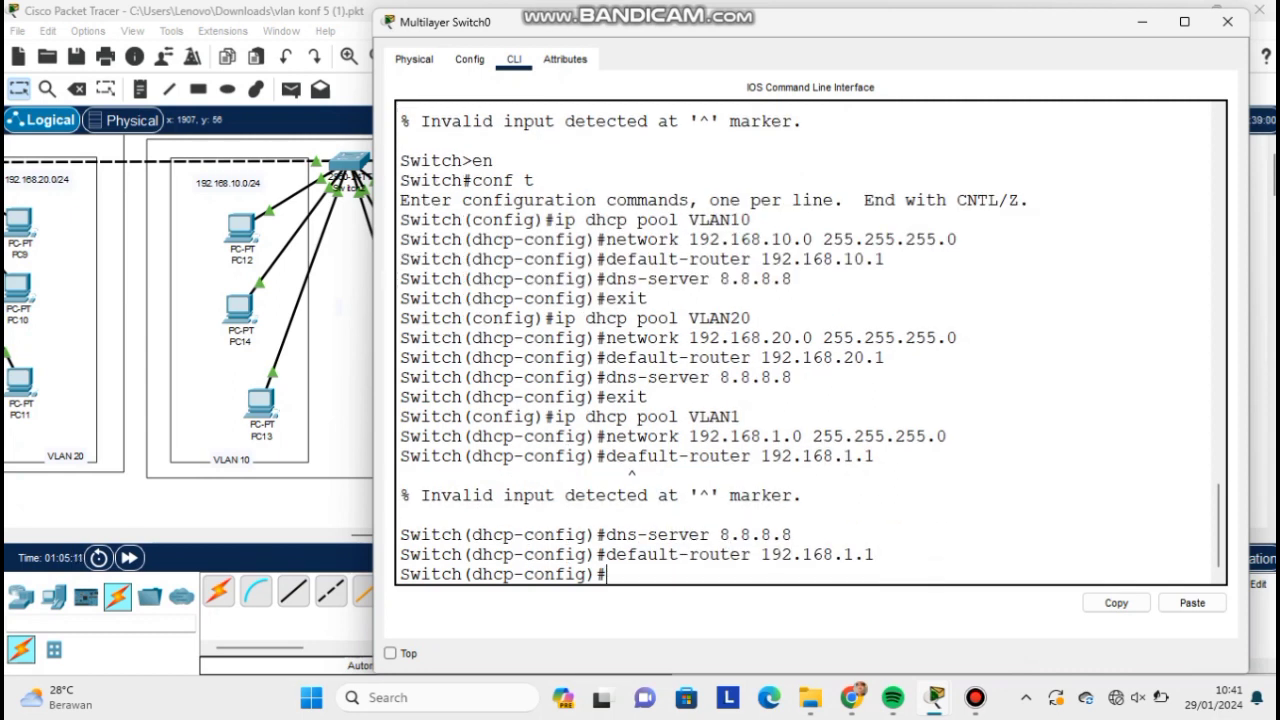
text(dns-server 8.8.8.8)
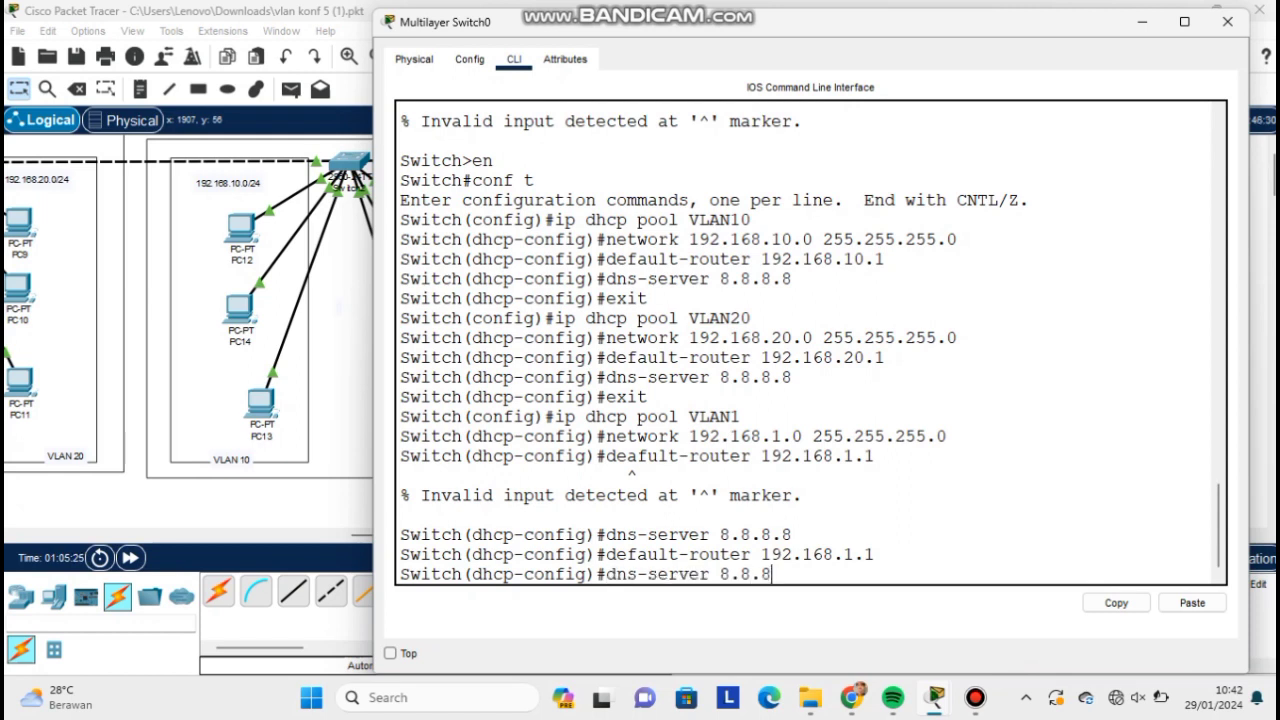
key(Return)
text(exit)
key(Return)
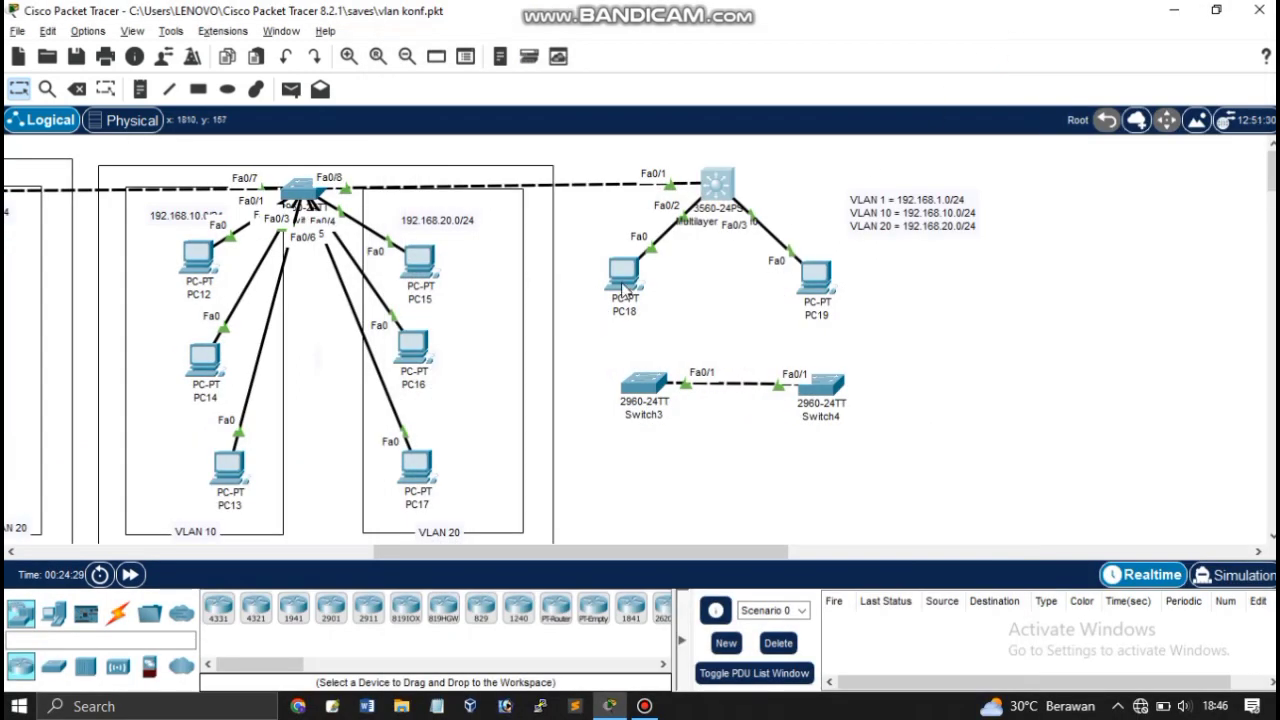
Switch PC18's IP configuration from static to DHCP and close its window.
click(622, 288)
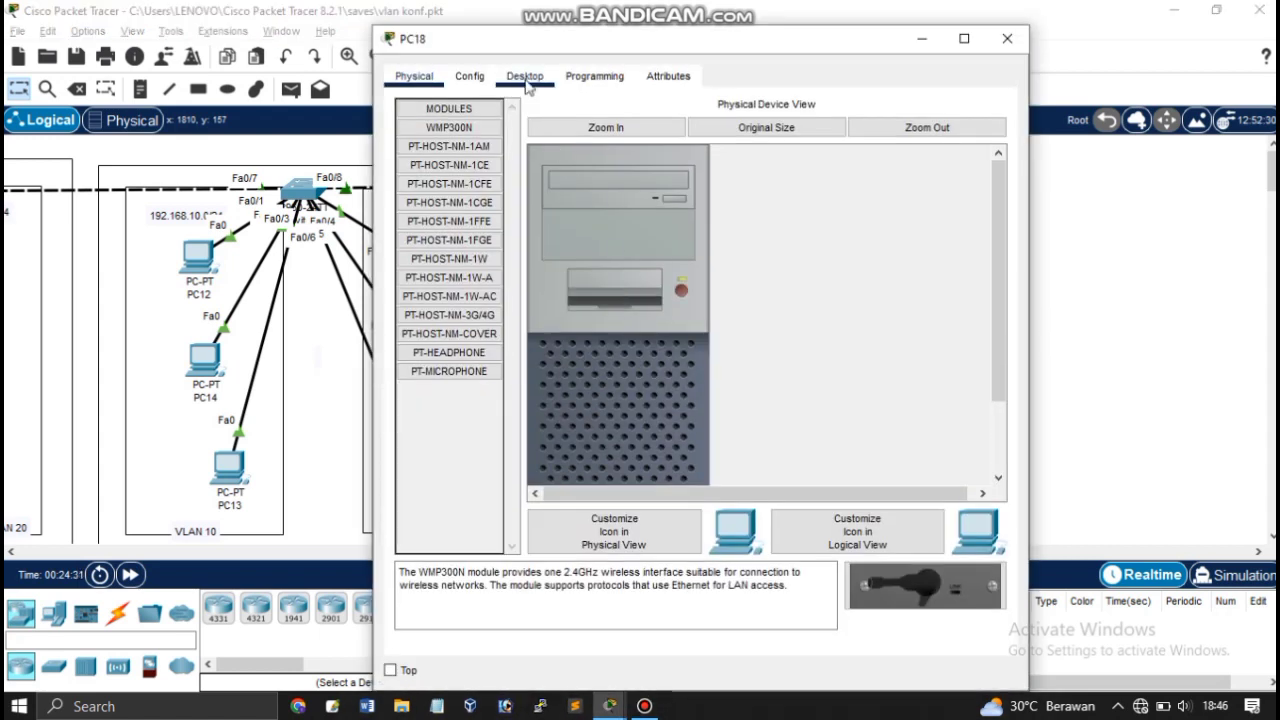
click(526, 80)
click(471, 127)
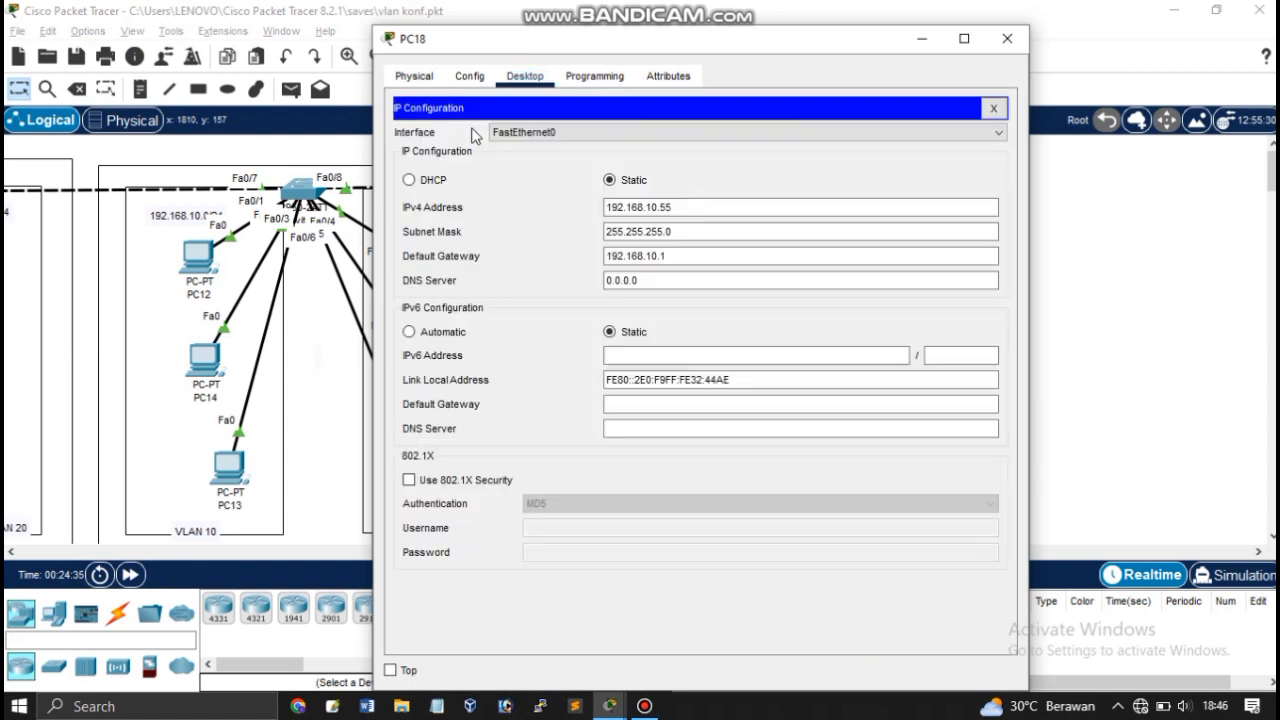
click(411, 186)
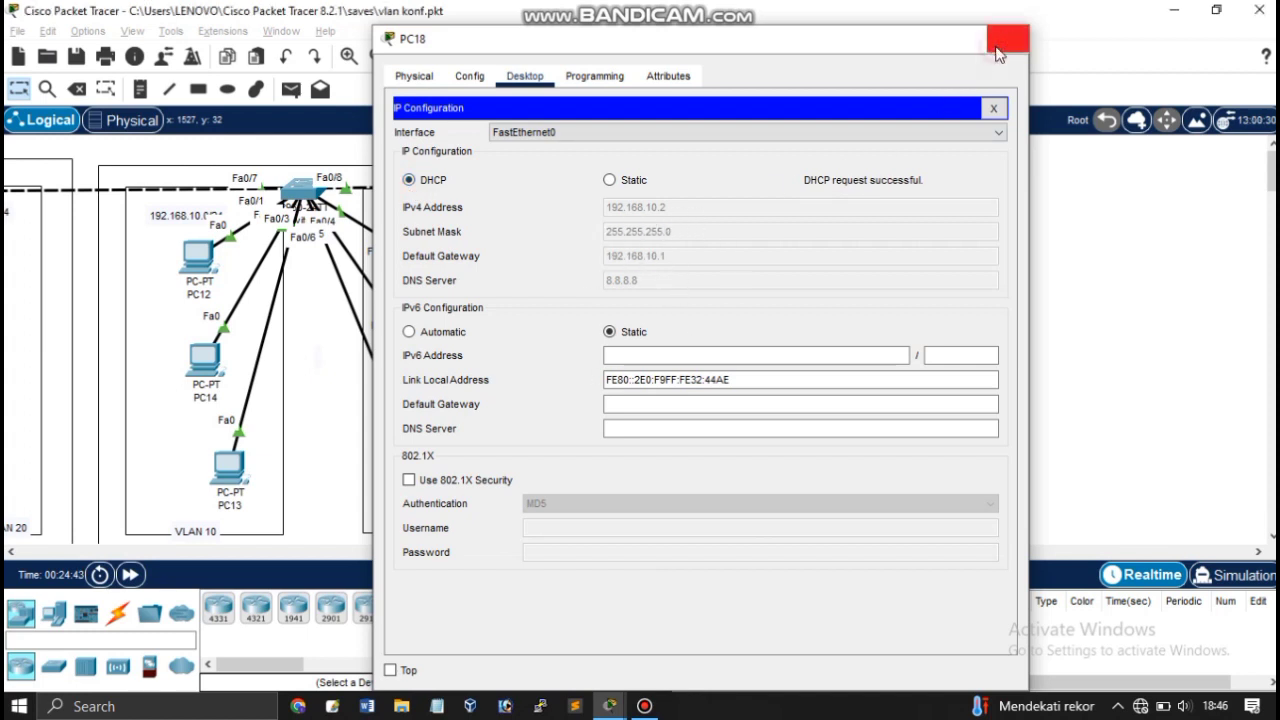
click(997, 45)
Open PC19's IP configuration and set its IPv4 addressing to DHCP.
click(814, 278)
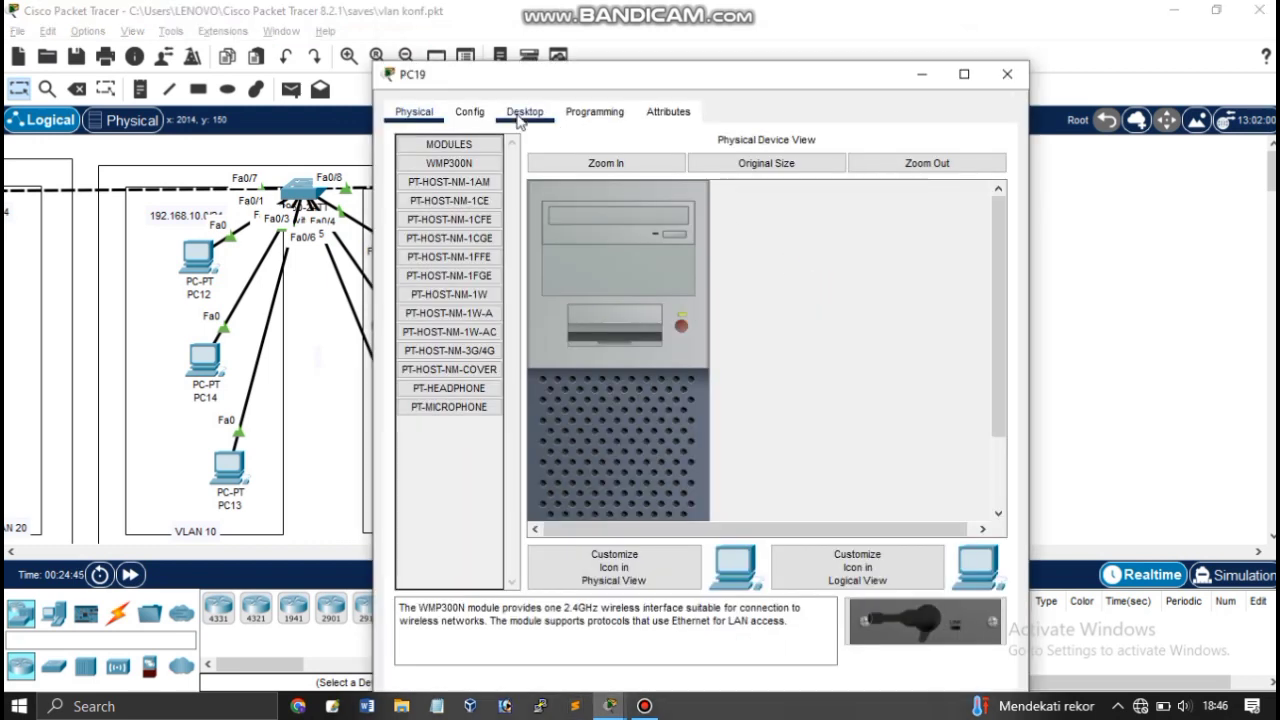
click(521, 114)
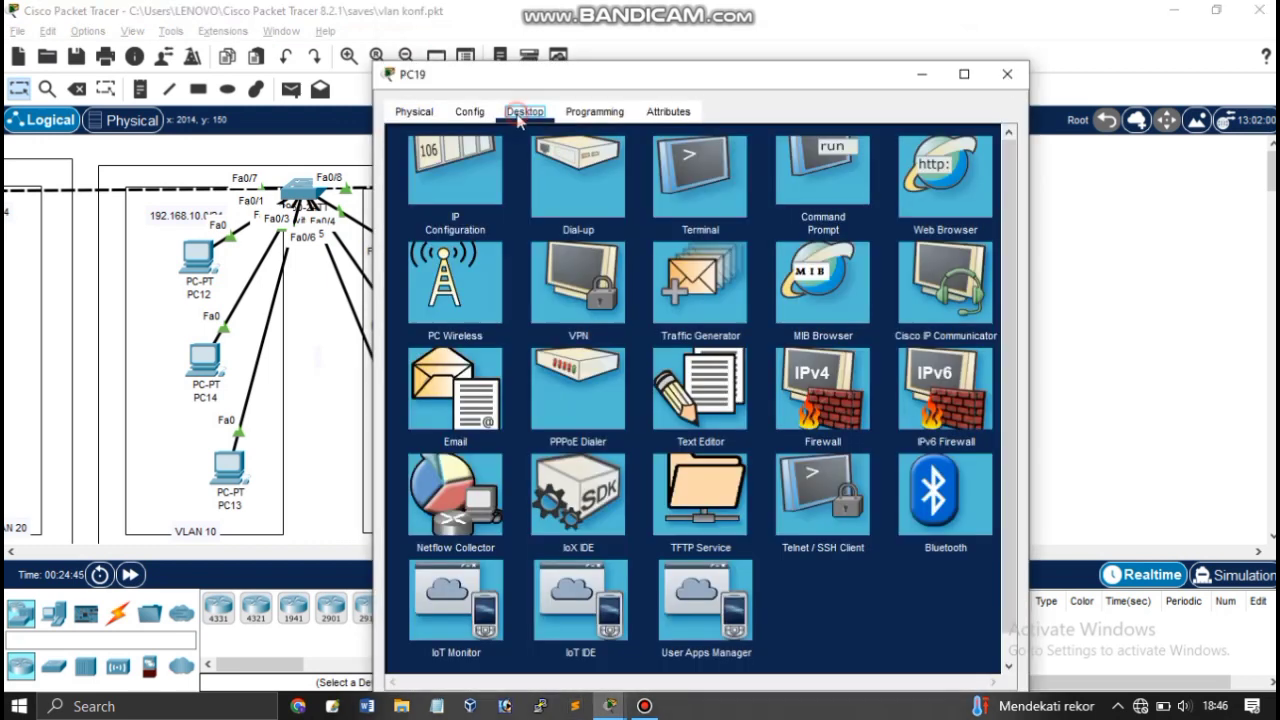
click(446, 211)
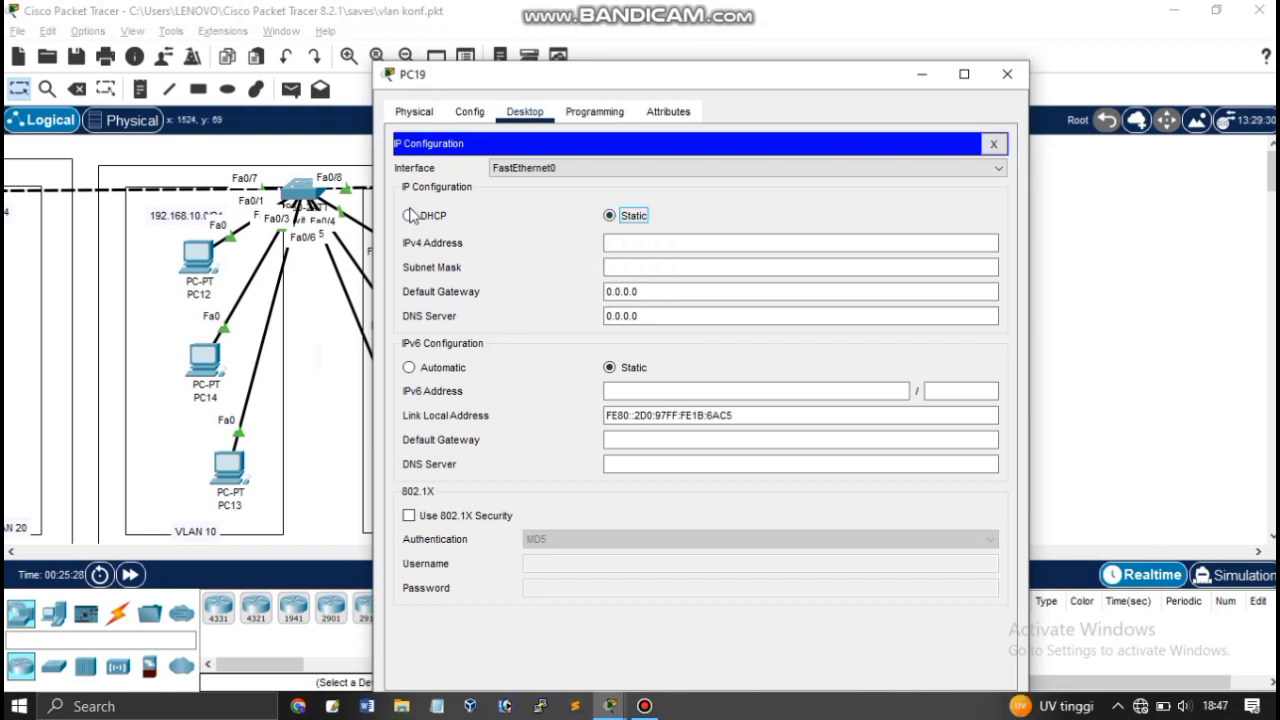
click(409, 215)
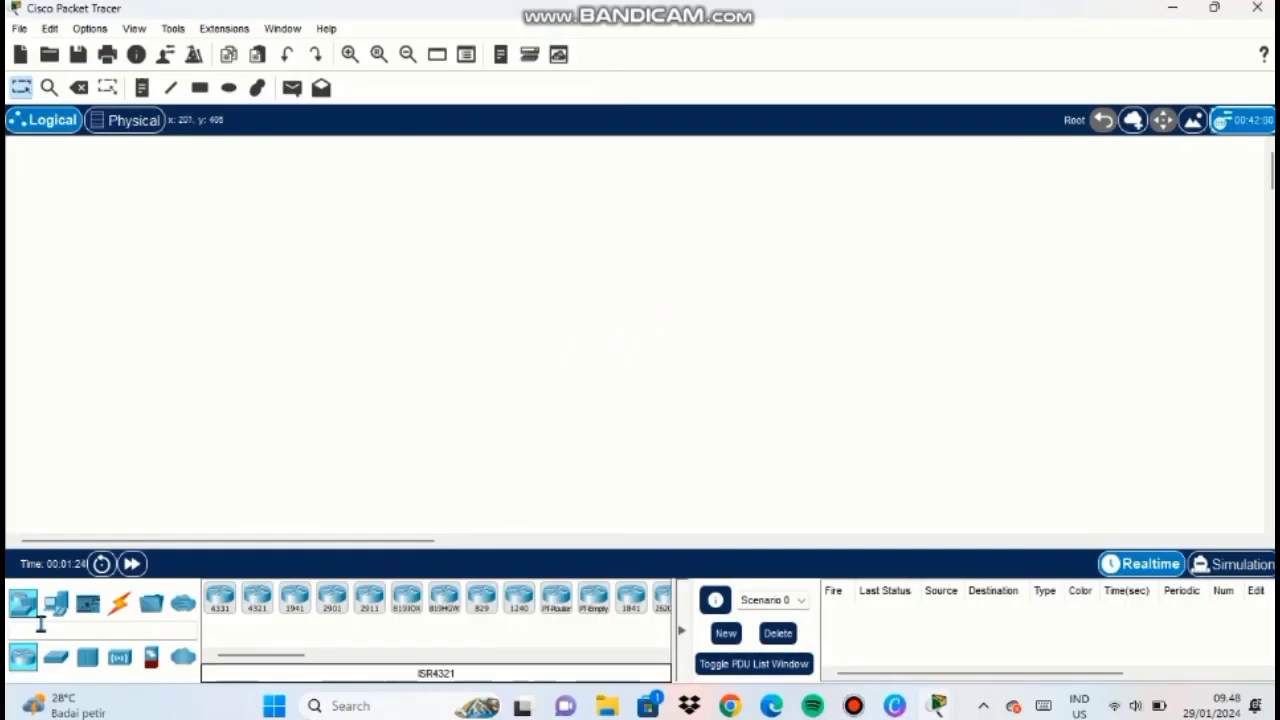
Place three 2960 switches side by side in a row across the empty workspace.
click(56, 656)
click(482, 598)
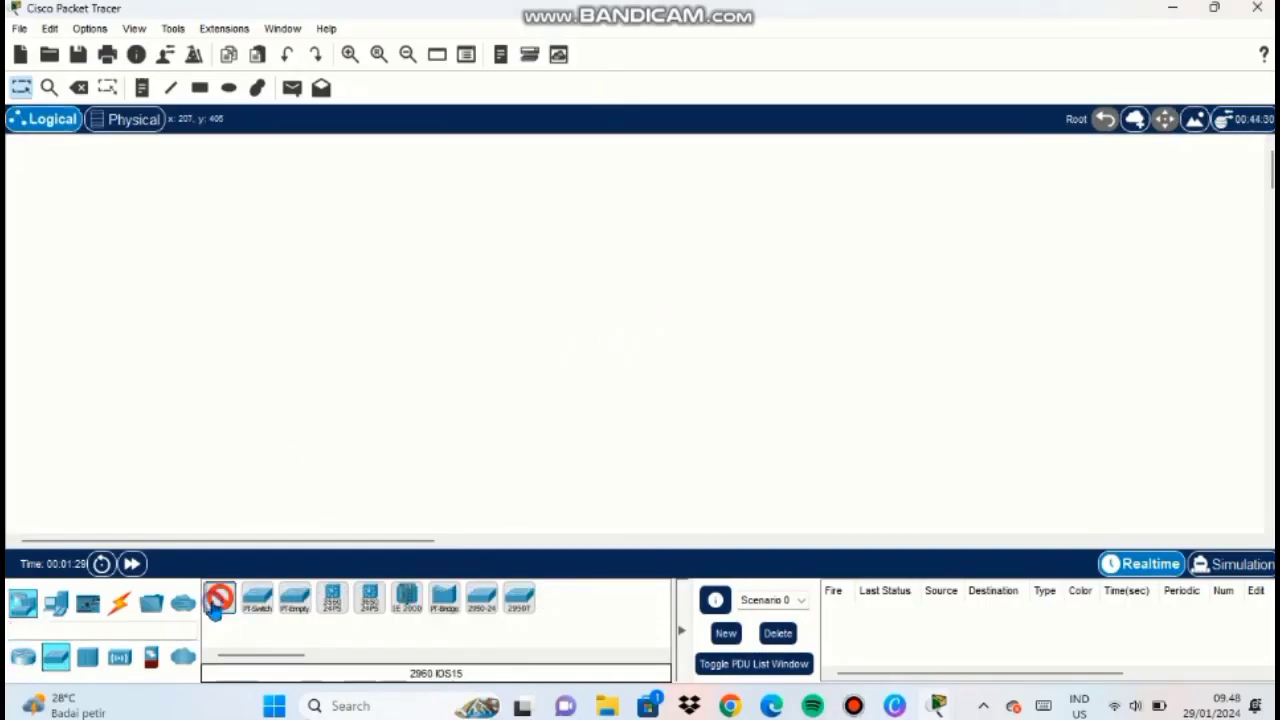
click(319, 240)
click(568, 240)
click(820, 243)
Place a 2811 router directly above the middle switch.
click(23, 656)
click(663, 655)
click(557, 601)
click(570, 165)
Place six PCs in three rows of two to the left of Switch0.
click(56, 601)
click(220, 597)
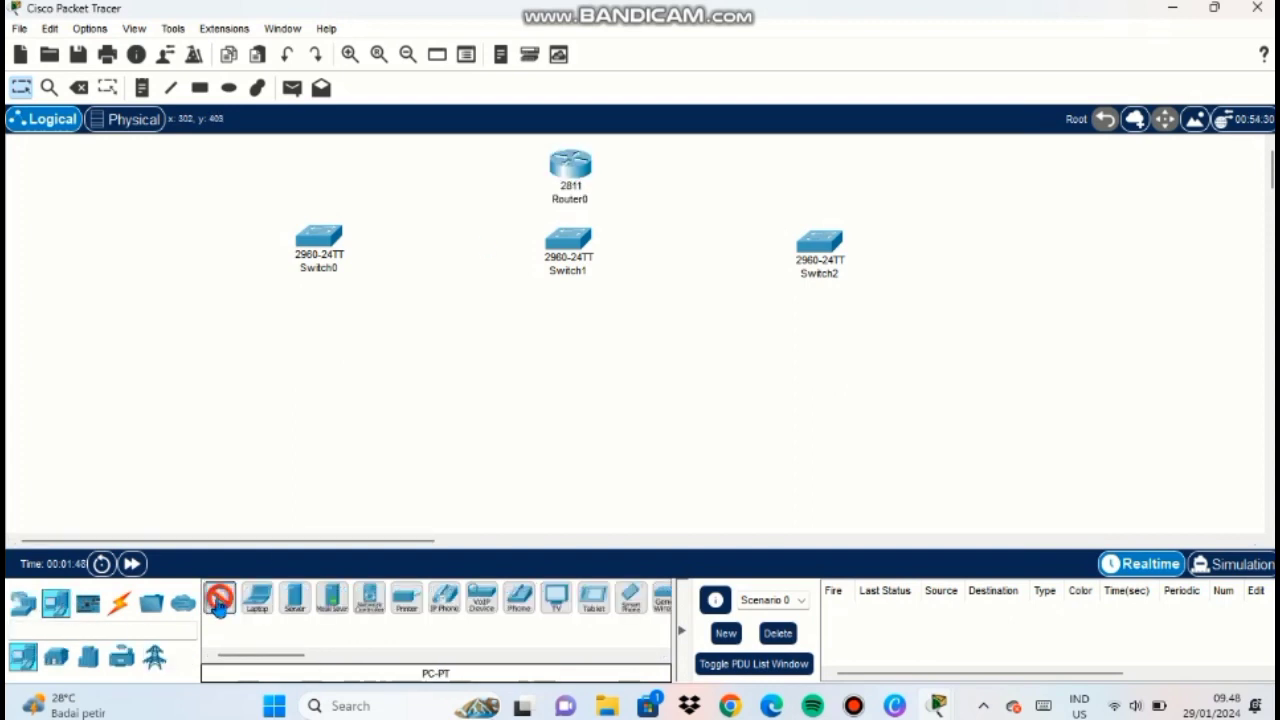
click(160, 252)
click(95, 265)
click(94, 365)
click(152, 367)
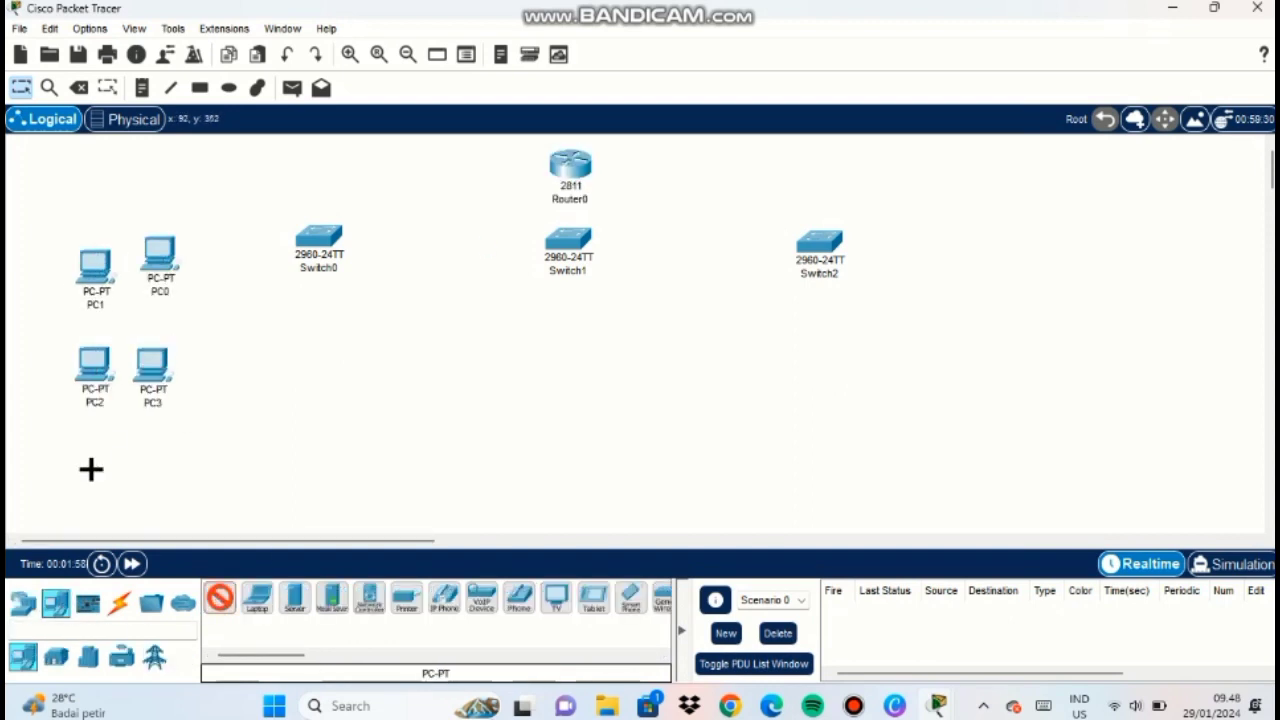
click(90, 468)
click(160, 465)
Place four PCs in two rows of two below Switch0.
click(268, 370)
click(338, 367)
click(261, 489)
click(337, 487)
Place four PCs in two rows of two below Switch1.
click(518, 355)
click(603, 350)
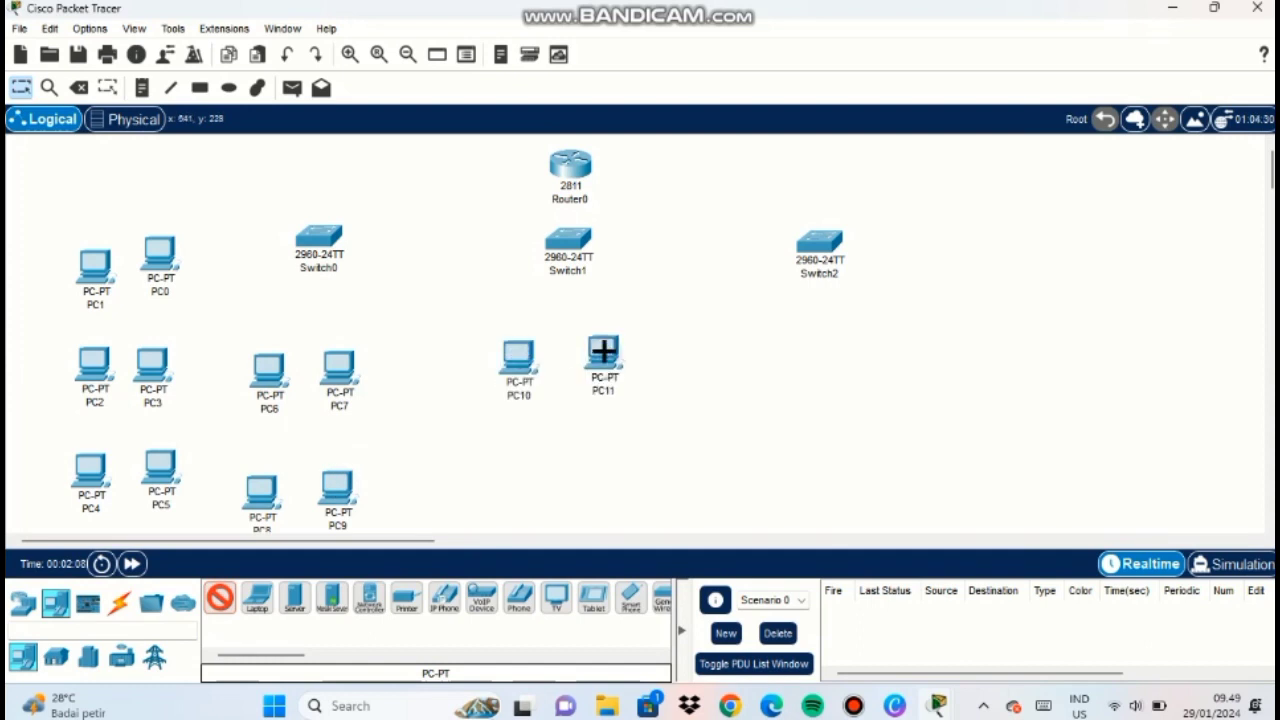
click(519, 487)
click(598, 486)
Place ten PCs around Switch2: two beside it and two rows of four below it.
click(970, 244)
click(795, 357)
click(840, 355)
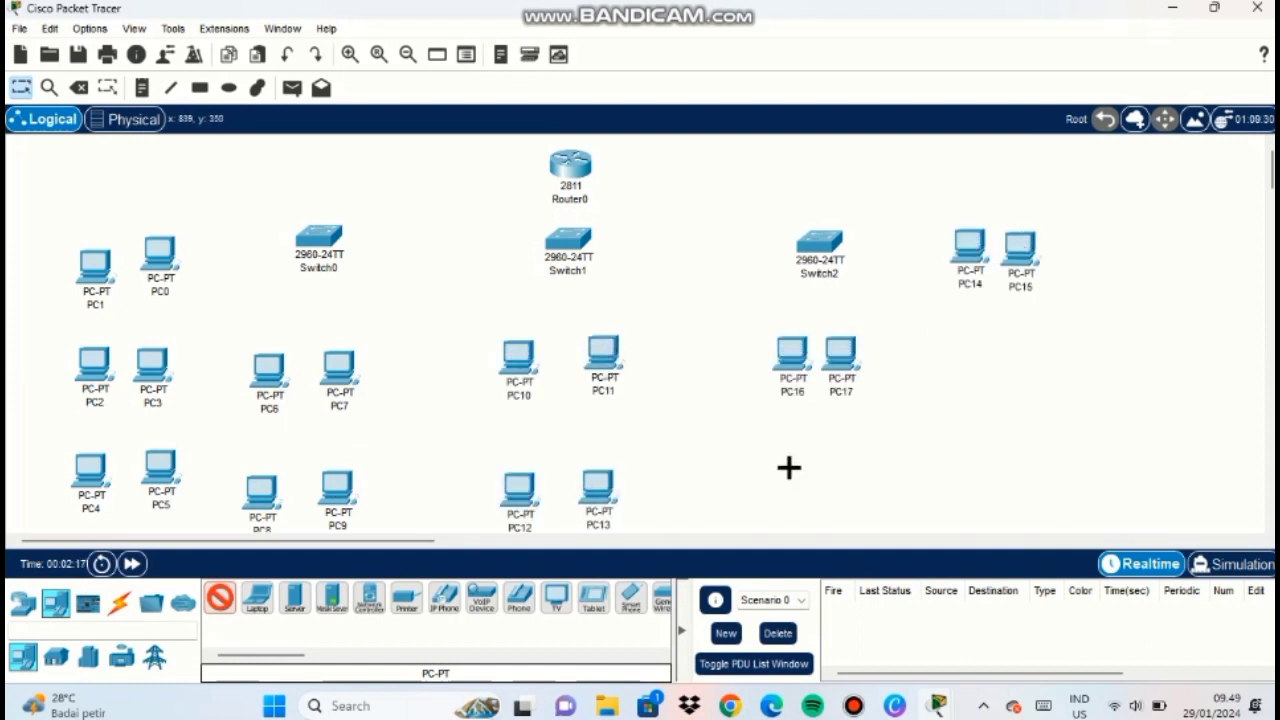
click(788, 470)
click(852, 462)
click(954, 358)
click(1020, 360)
click(950, 490)
click(1037, 480)
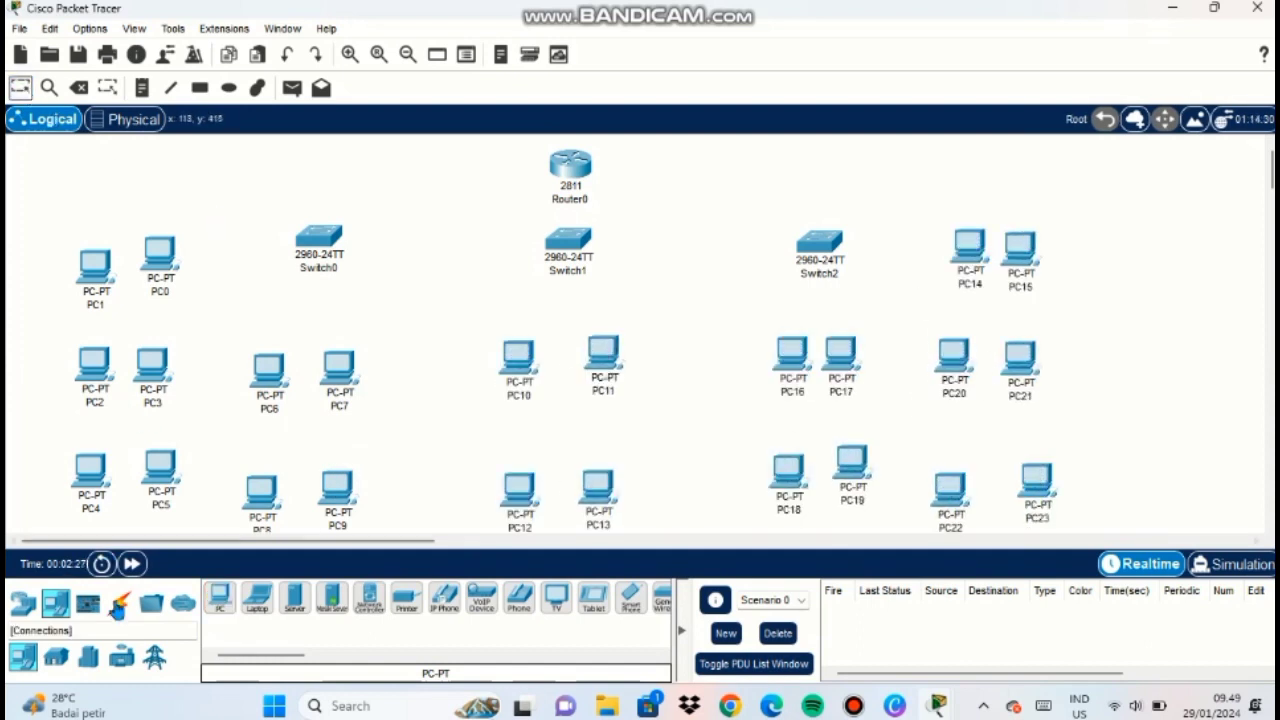
Cable Router0 to Switch1, and Switch1 to Switch2 and Switch0, with the automatic connection type.
click(119, 603)
click(563, 165)
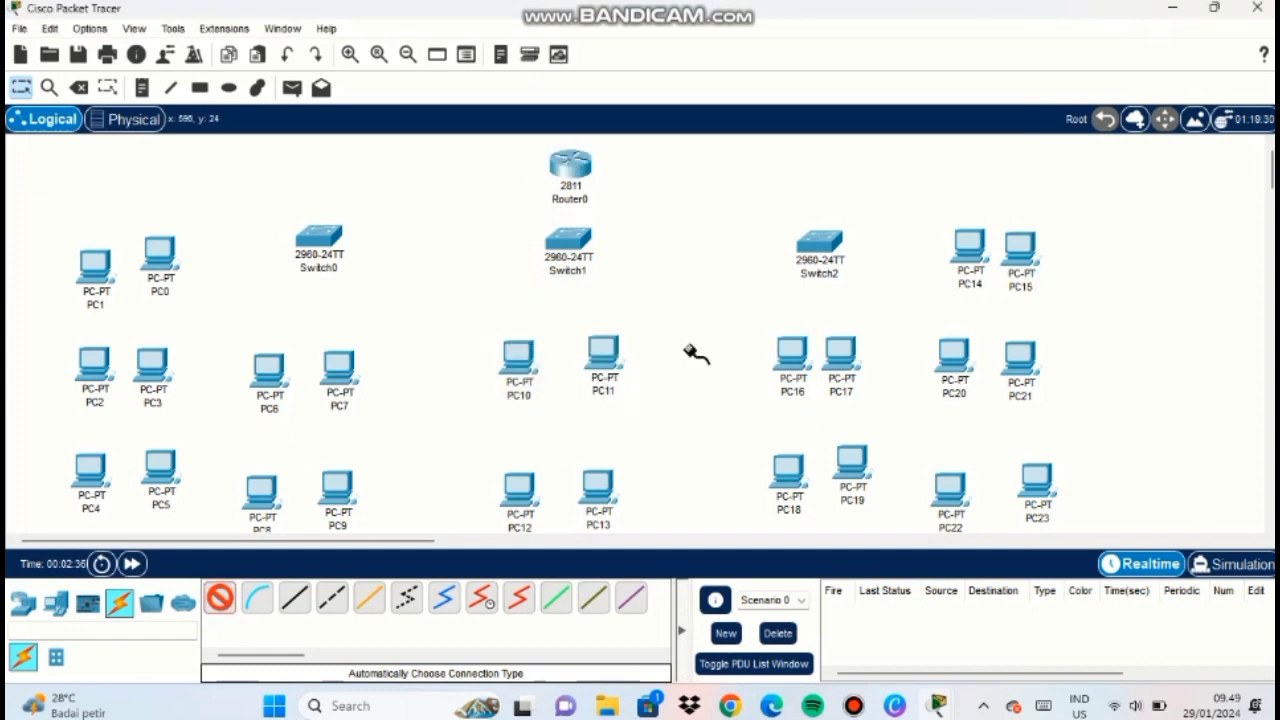
click(560, 238)
click(560, 238)
click(835, 240)
click(559, 239)
click(308, 239)
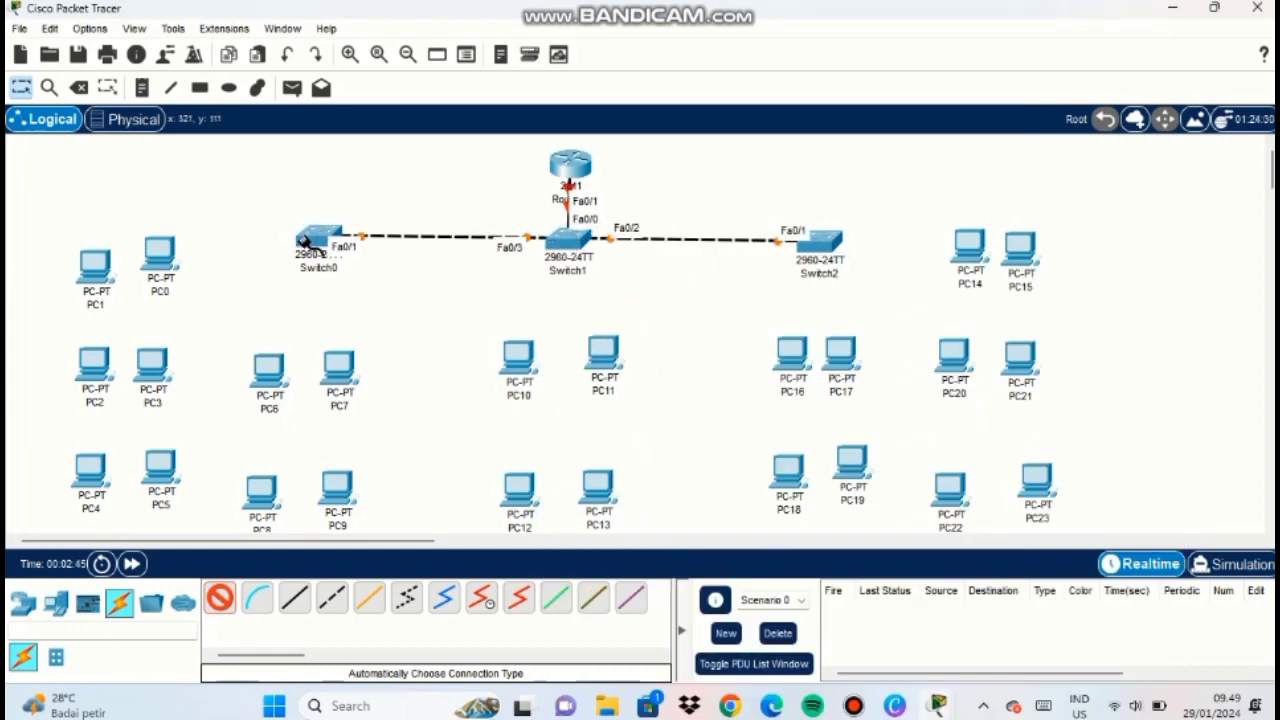
Connect PC0, PC1, PC2 and PC3 to Switch0.
click(298, 230)
click(165, 254)
click(310, 229)
click(95, 264)
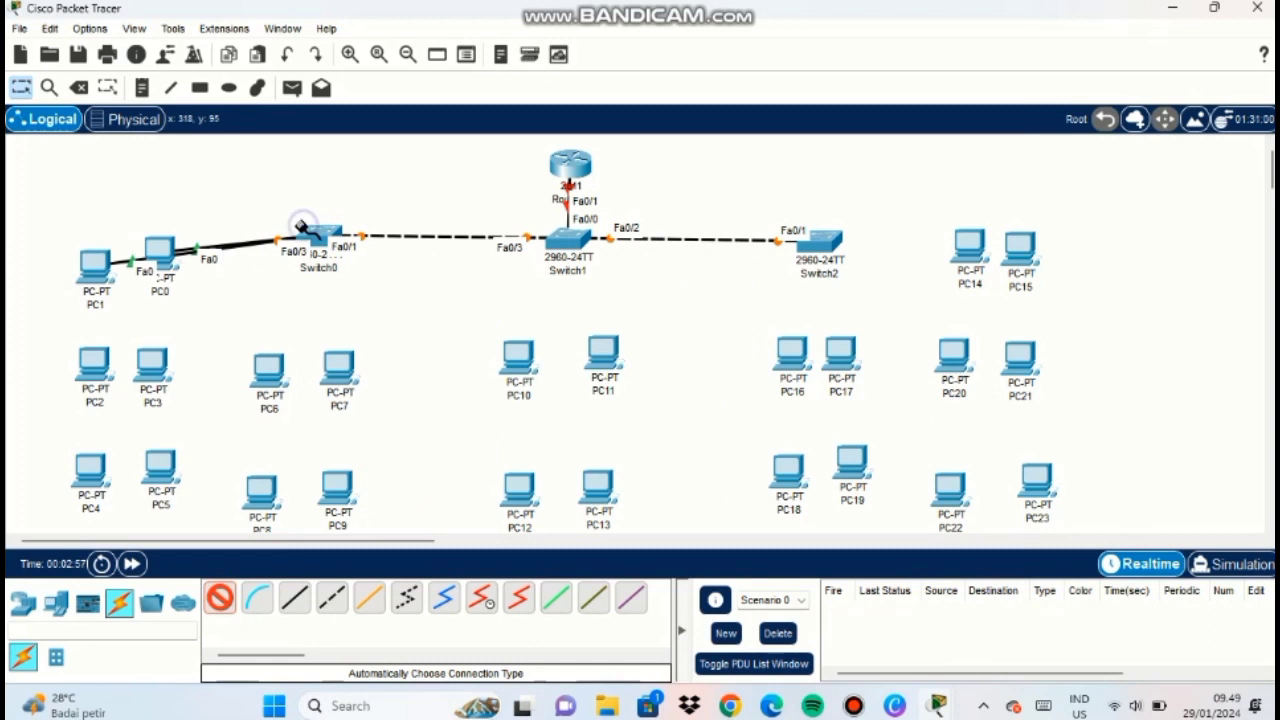
click(302, 226)
click(93, 363)
click(306, 230)
click(149, 367)
Connect the remaining six PCs around Switch0, PC4 to PC9, to that switch.
click(310, 230)
click(267, 366)
click(310, 232)
click(90, 468)
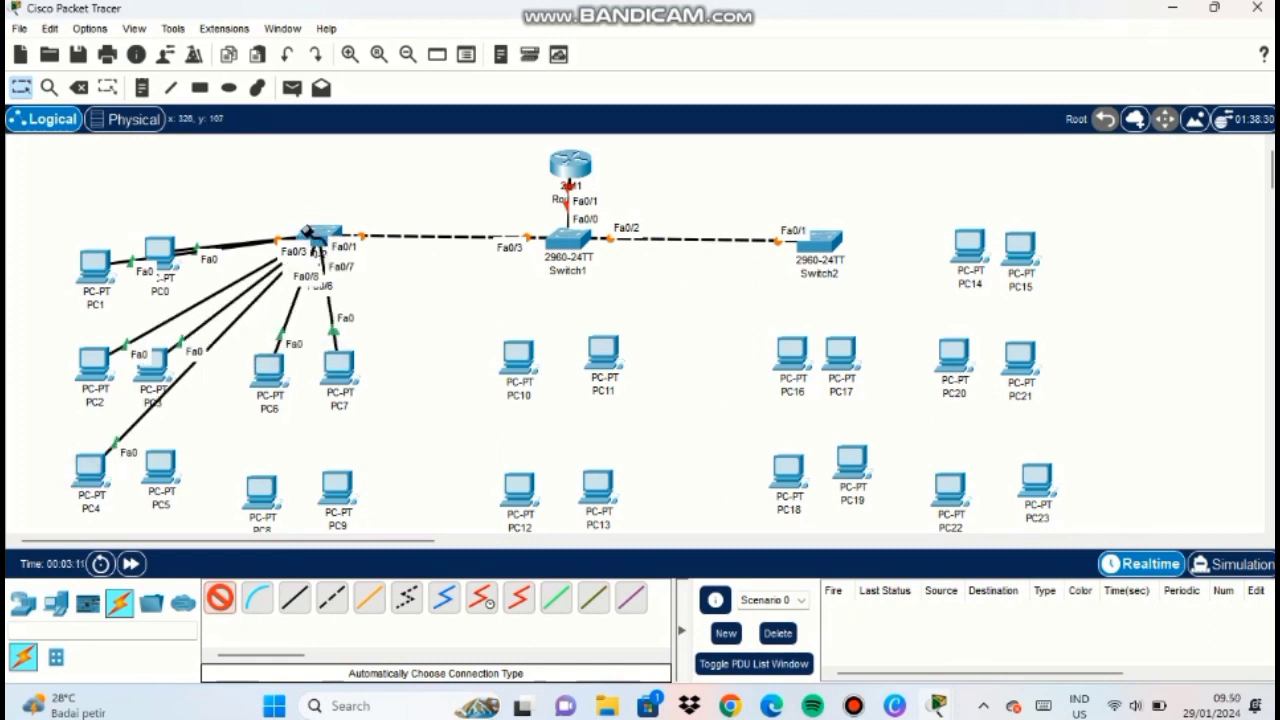
click(310, 232)
click(160, 465)
click(310, 232)
click(261, 488)
click(310, 232)
click(337, 485)
Connect PC10, PC11, PC12 and PC13 to Switch1.
click(519, 358)
click(567, 240)
click(603, 351)
click(567, 240)
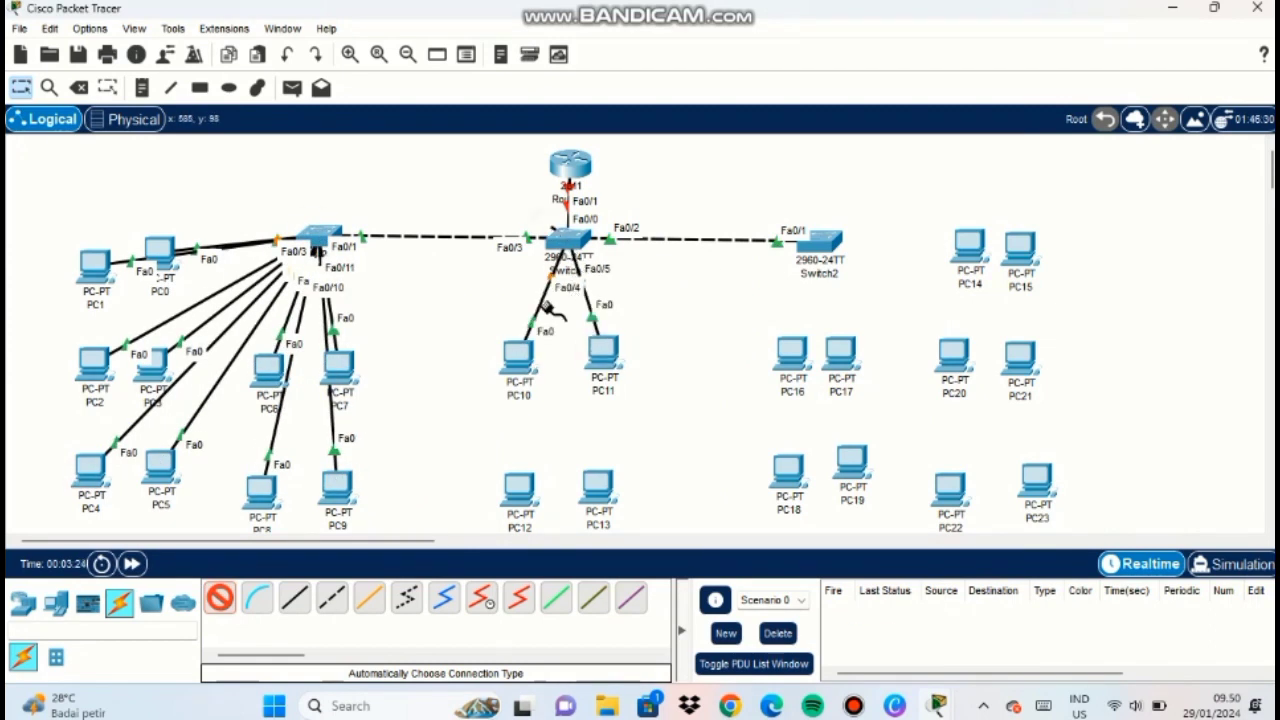
click(519, 488)
click(567, 240)
click(596, 487)
Connect Switch2 to the two PCs beside it and the four PCs in the first row below it.
click(820, 243)
click(790, 350)
click(820, 243)
click(841, 352)
click(820, 243)
click(953, 354)
click(820, 243)
click(1019, 357)
Connect the lowest row of PCs, PC18, PC19, PC22 and PC23, to Switch2 and return to the selection tool.
click(820, 243)
click(788, 468)
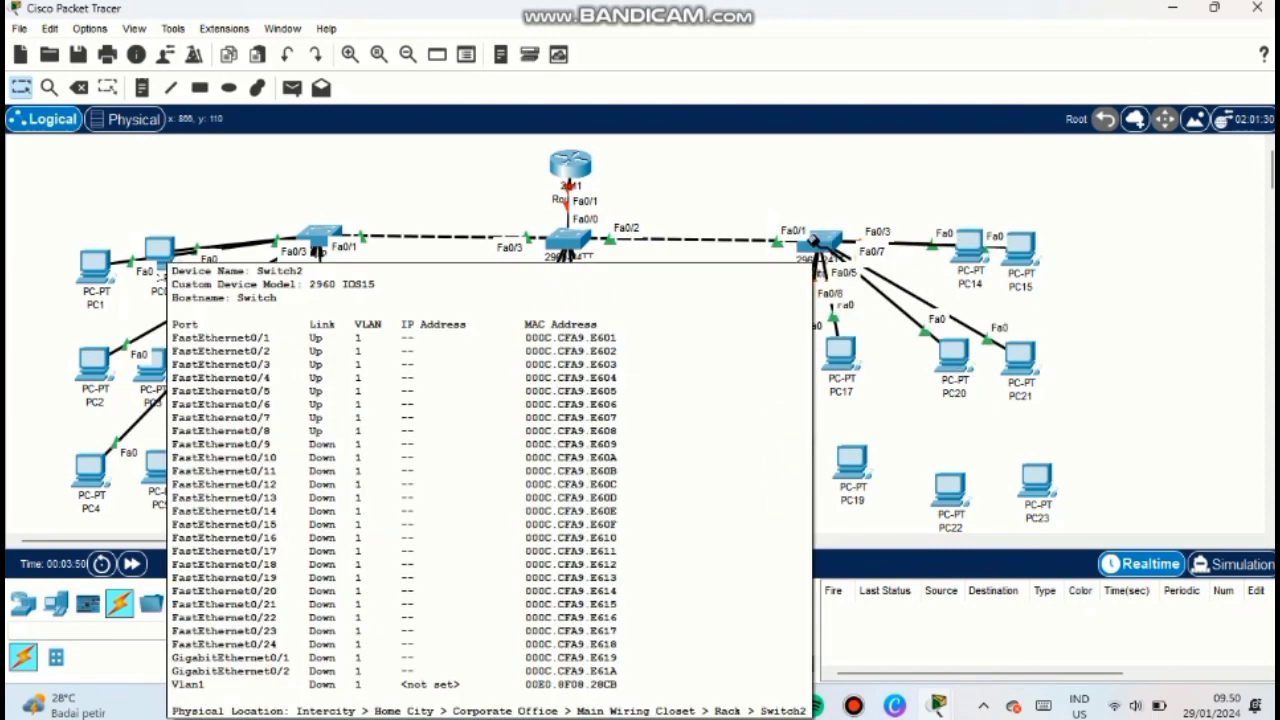
click(820, 243)
click(851, 460)
click(820, 243)
click(949, 488)
click(820, 243)
click(1036, 480)
click(29, 90)
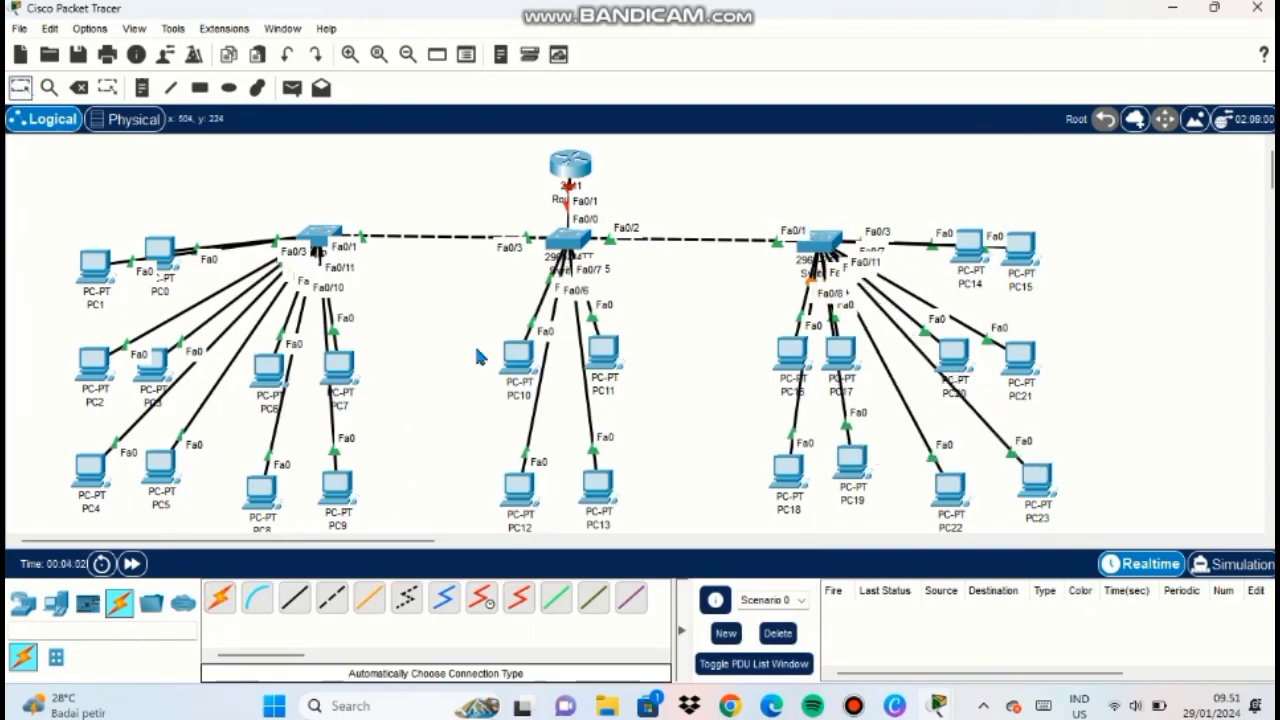
Draw unfilled black-outlined rectangles around the three rows of PCs at Switch0 and the two rows below Switch1.
click(199, 88)
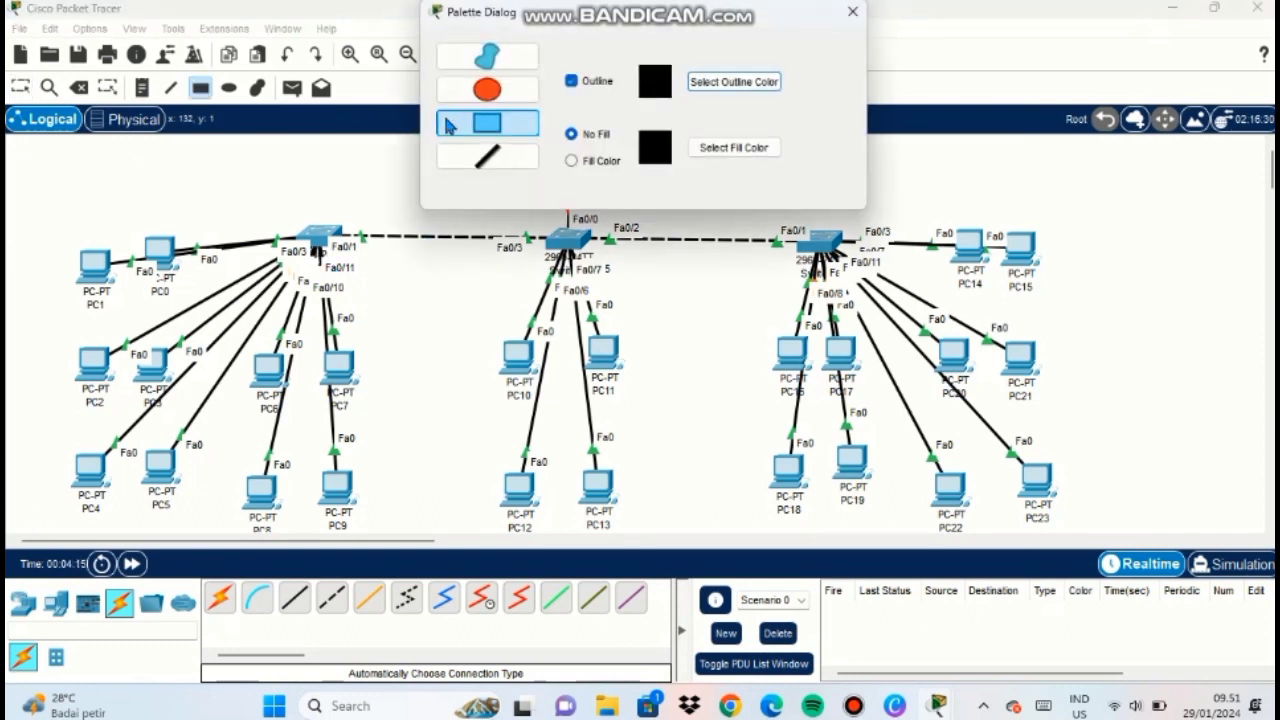
drag(57, 226, 233, 320)
mouse_move(55, 325)
mouse_down()
mouse_move(191, 386)
mouse_move(401, 426)
mouse_up()
mouse_move(55, 432)
mouse_down()
mouse_move(328, 534)
mouse_move(416, 543)
mouse_move(402, 530)
mouse_up()
drag(480, 325, 647, 414)
drag(480, 421, 646, 530)
Draw rectangles around the three rows of PCs at Switch2 and close the drawing palette.
drag(915, 209, 1054, 298)
drag(757, 308, 1052, 405)
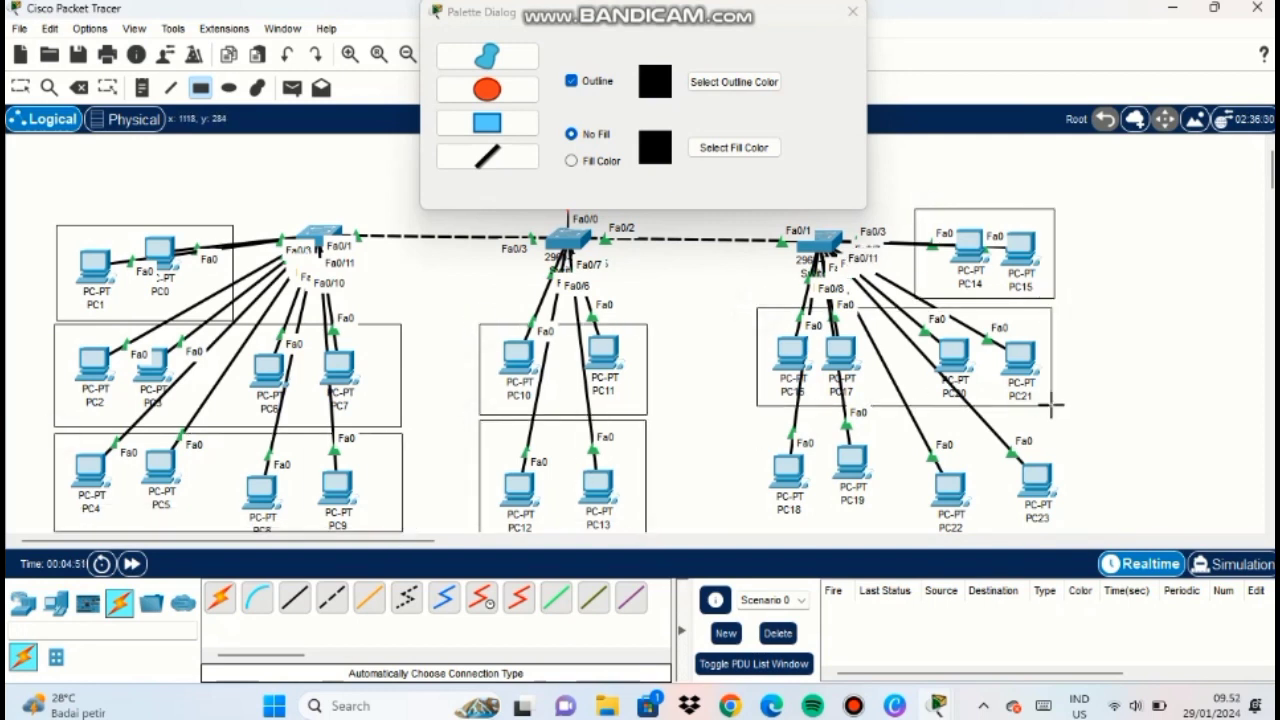
mouse_move(760, 414)
mouse_down()
mouse_move(935, 506)
mouse_move(1080, 531)
mouse_up()
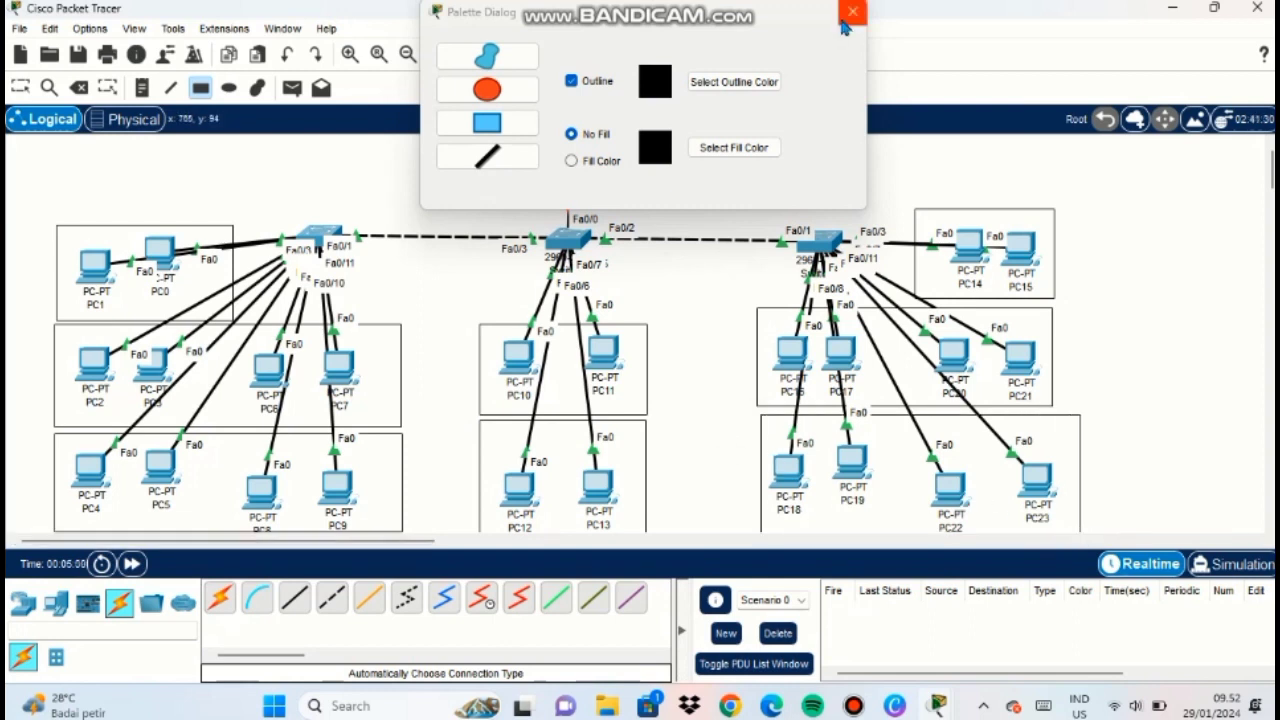
click(852, 11)
Label the three PC groups at Switch0 VLAN10, VLAN20 and VLAN30 with text notes.
click(141, 87)
click(66, 240)
text(VLAN10)
click(62, 418)
text(VLAN)
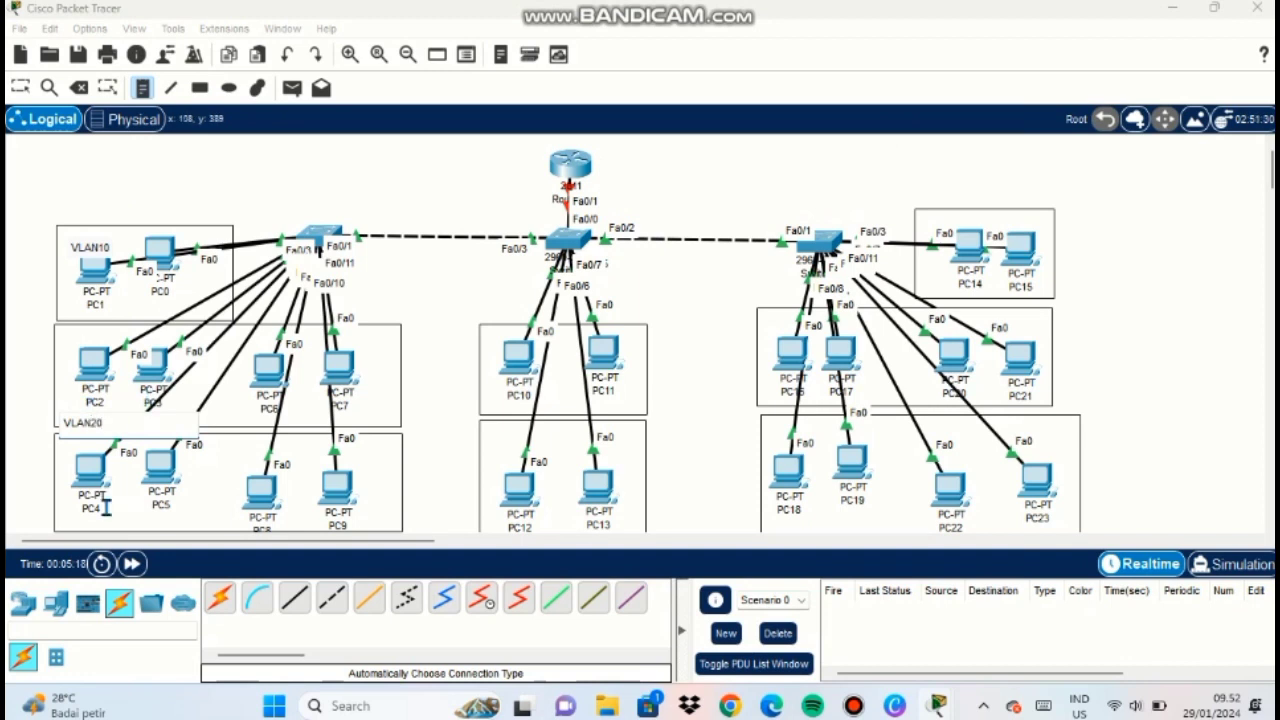
click(64, 521)
Label the two PC groups below Switch1 VLAN40 and VALN50.
click(497, 406)
text(VLAN40)
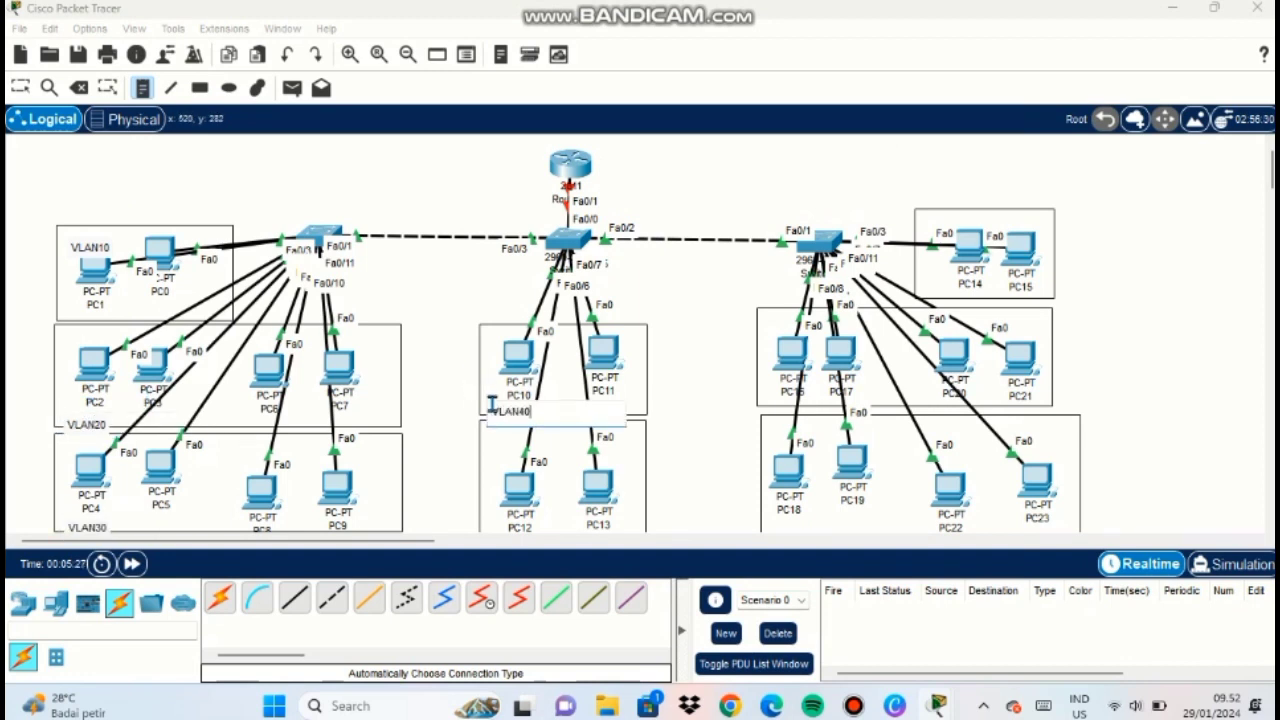
click(491, 452)
text(VALN)
Label the three PC groups at Switch2 VLAN10, VLAN20 and VLAN30.
click(1002, 228)
text(VLAN10)
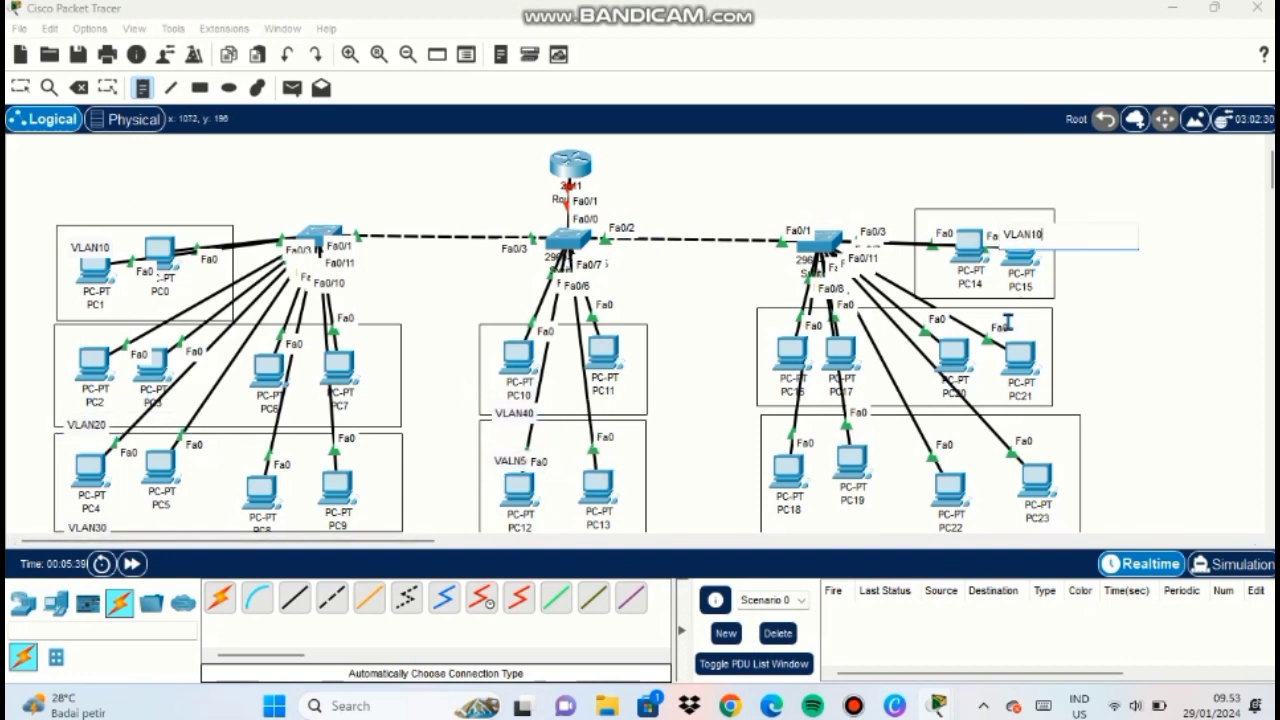
click(1008, 321)
text(VLAN20)
click(1030, 430)
text(VLAN30)
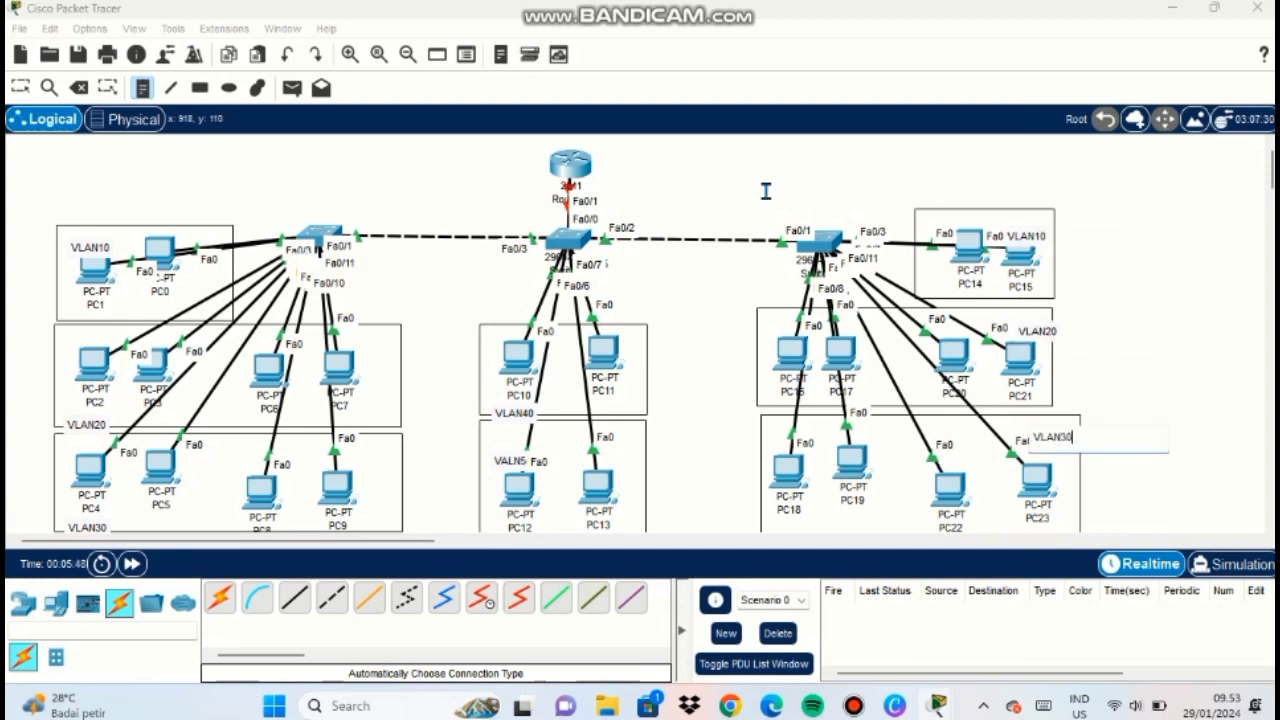
Add a note beside the router mapping VLAN10, 20, 30, 40 and 50 to 10.10.10.0/24, 20.20.20.0/24, 30.30.30.0/24, 40.40.40.0/24 and 50.50.50.0/24.
click(637, 160)
text(VLAN10 = 10.10.10.0/24 VLAN20 = 20.20.20.0/24 VLAN30 = 30.30.30.0/24 VLAN40 = 40.40.40.0/24 VLAN50 = 50.50.50.0/24)
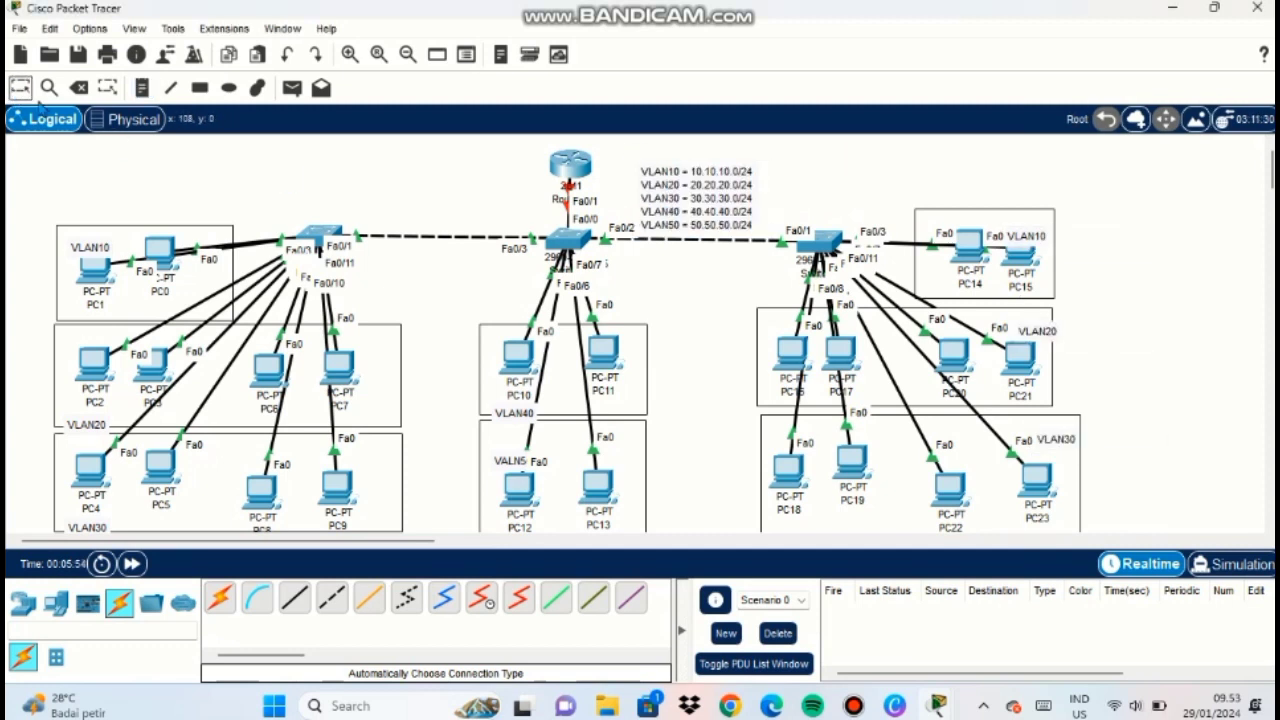
drag(1273, 173, 1274, 175)
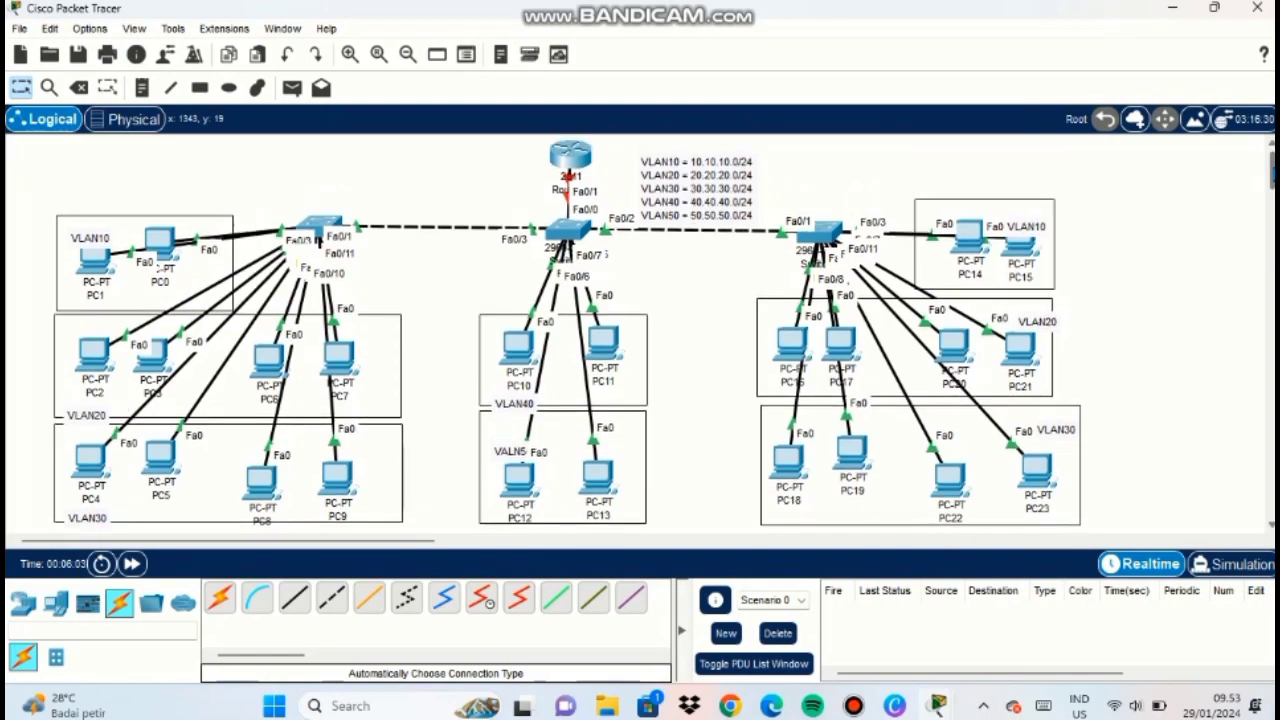
click(859, 705)
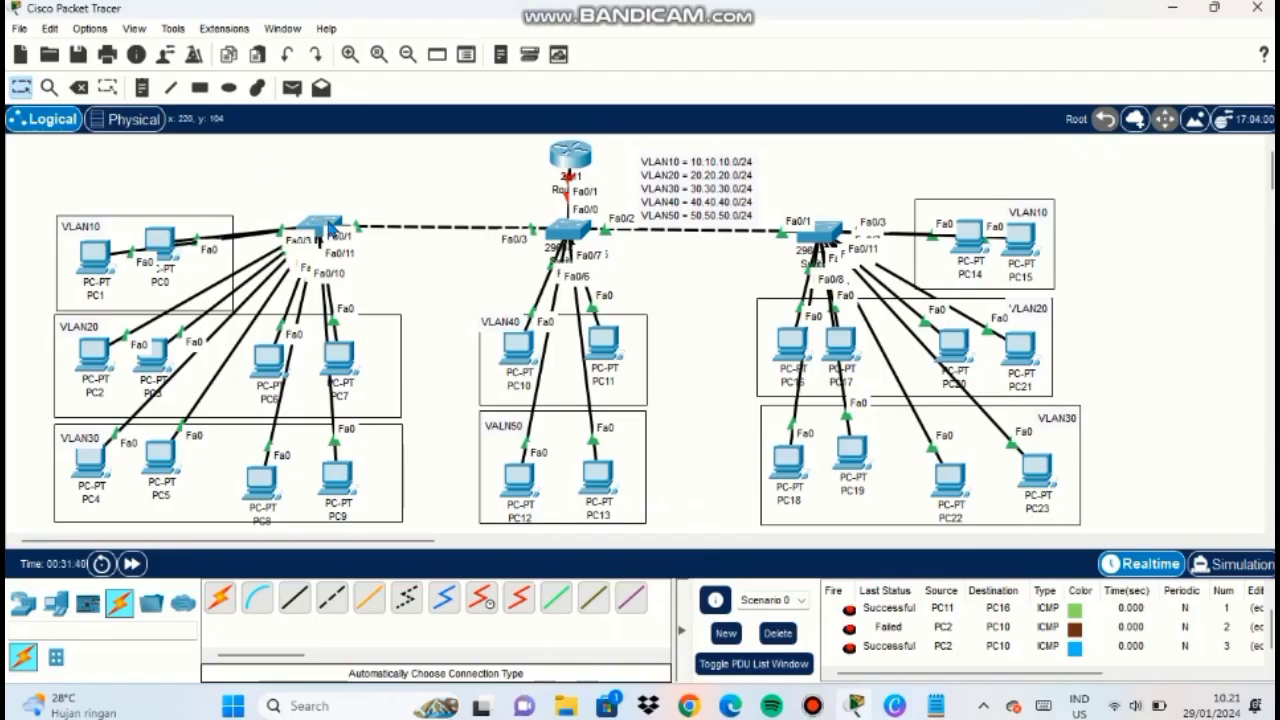
Open Switch0's command line and enter global configuration mode.
click(330, 228)
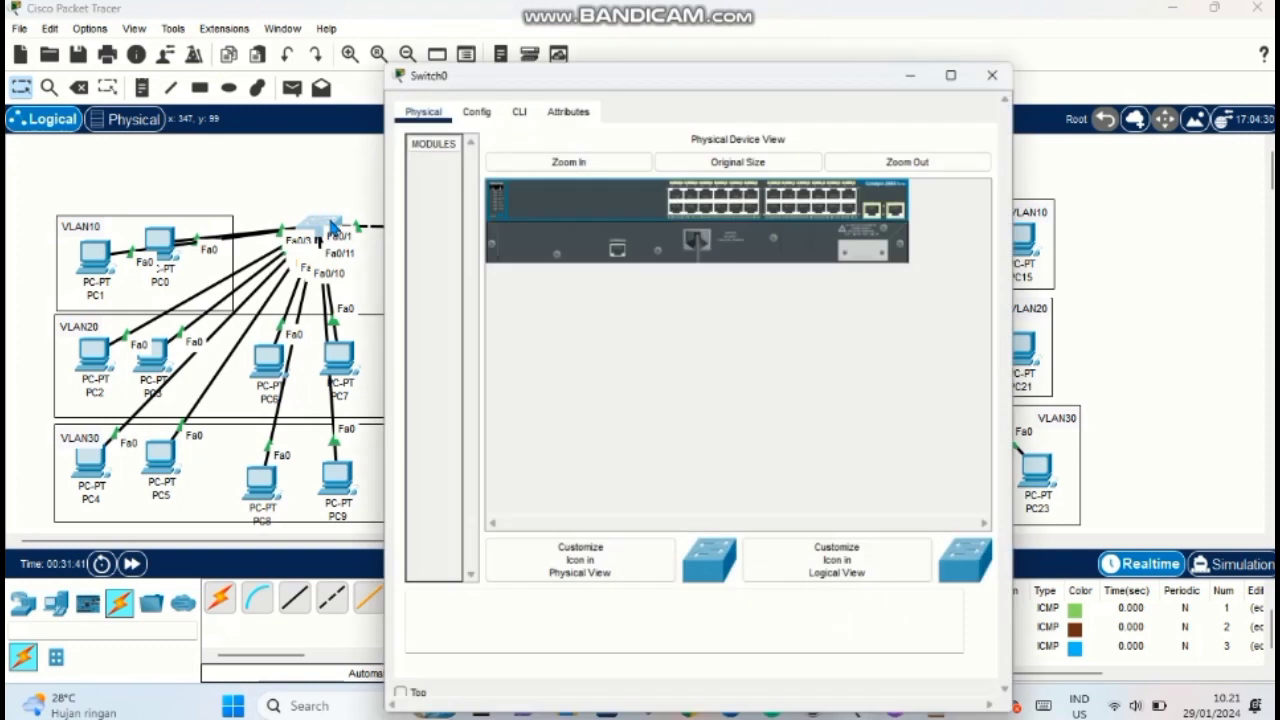
click(514, 57)
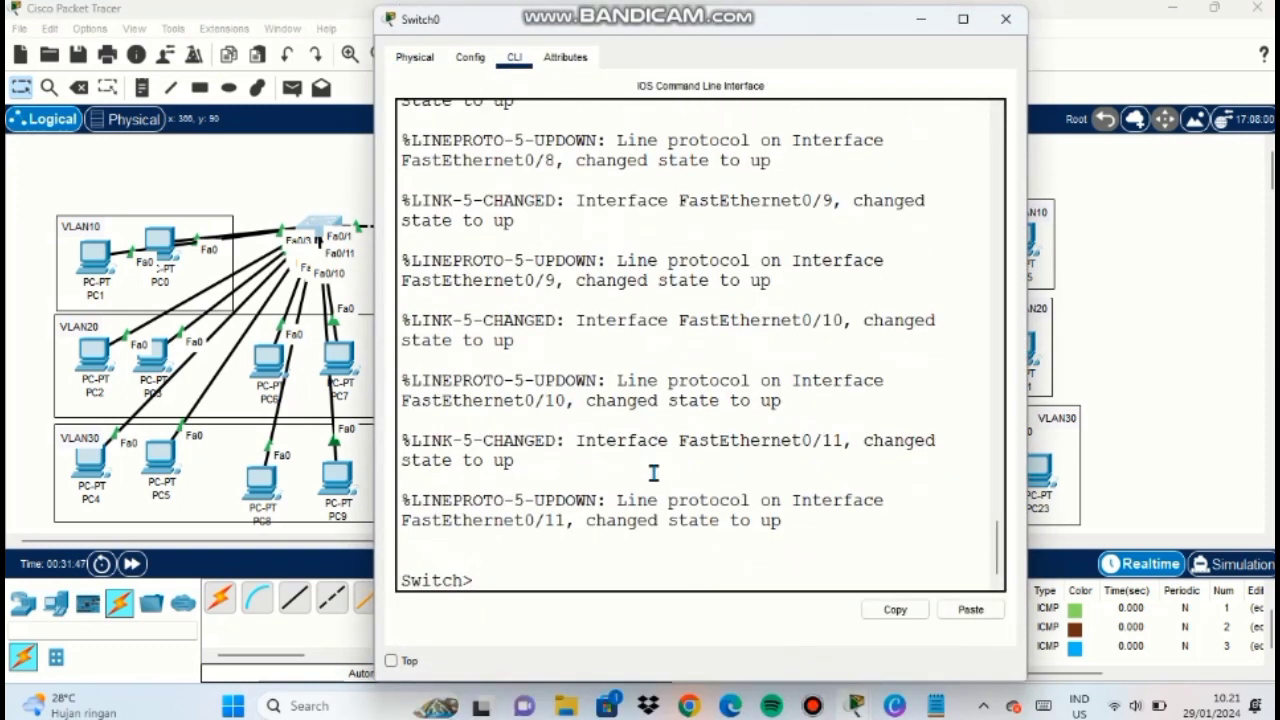
text(en)
key(Return)
text(conf)
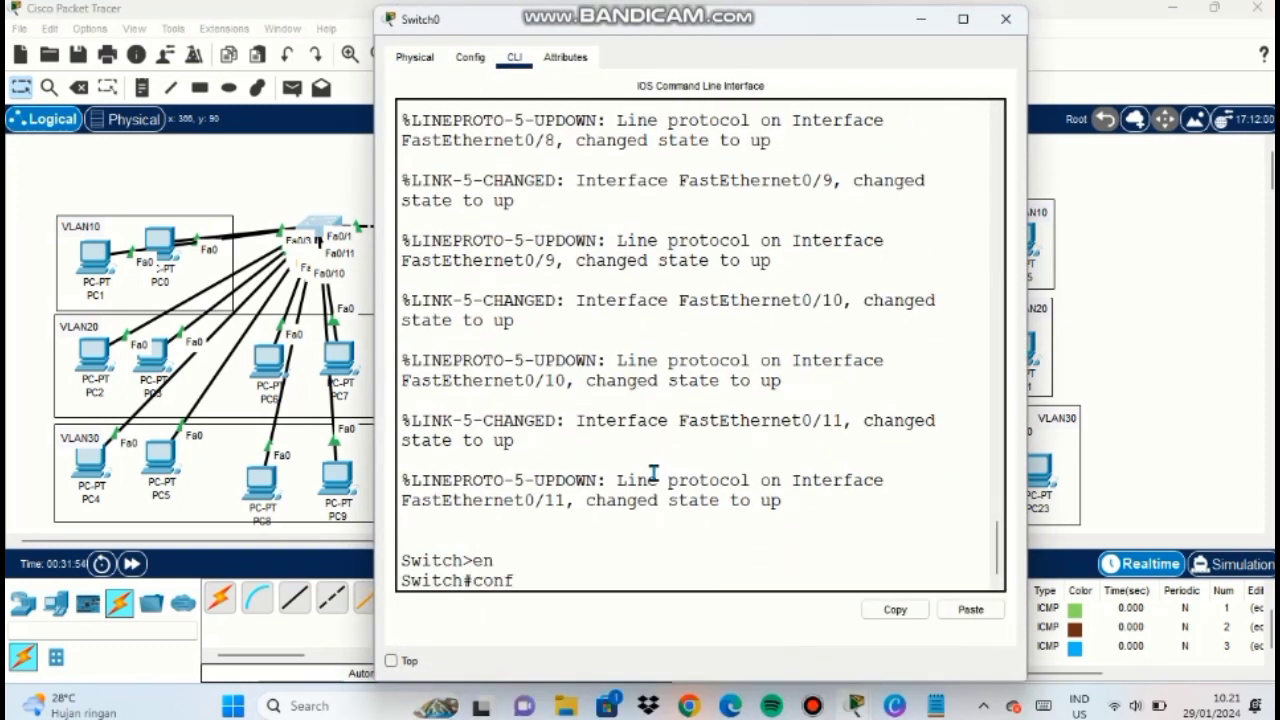
text( t)
key(Return)
Create VLANs 10, 20, 30, 40 and 50 on Switch0.
text(vlan 10)
key(Return)
text(vlan 20)
key(Return)
text(vlan 30)
key(Return)
text(vlan 40)
key(Return)
text(vlan 50)
key(Return)
Display Switch0's brief VLAN table, check the entries for VLANs 10 to 50 and minimize the switch window.
text(do show)
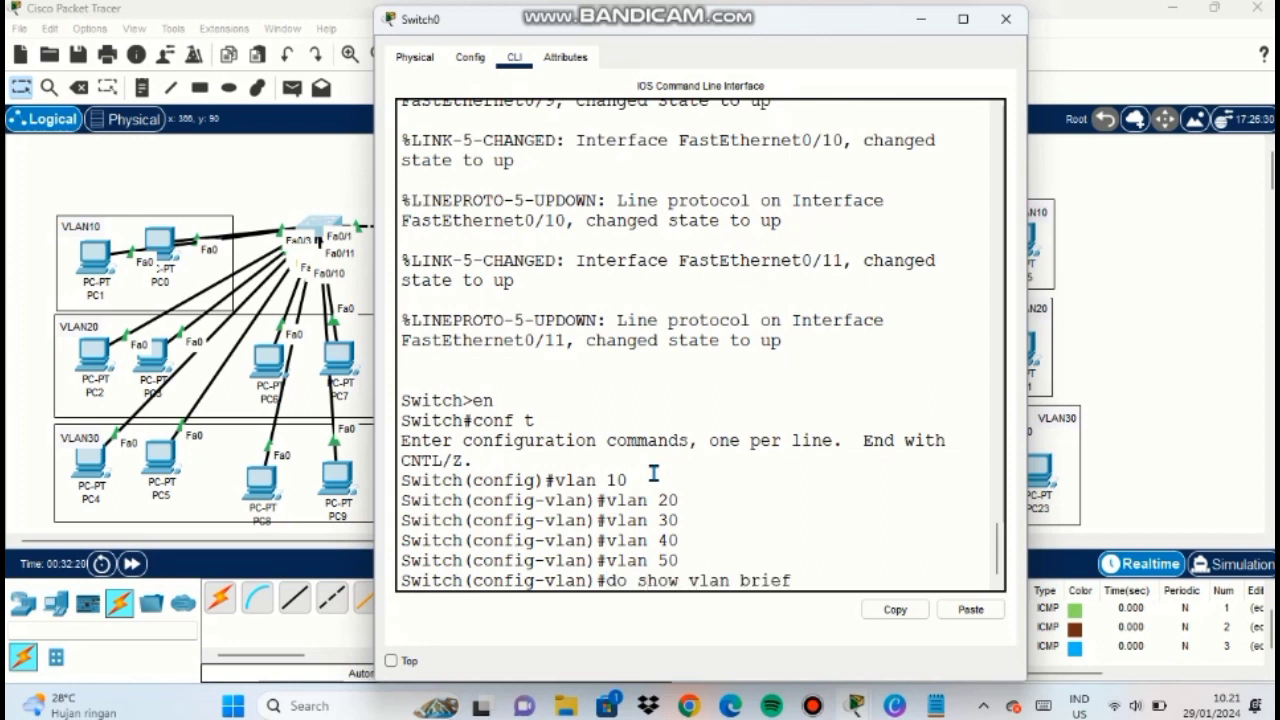
text( vlan brief)
key(Return)
drag(1026, 397, 1198, 397)
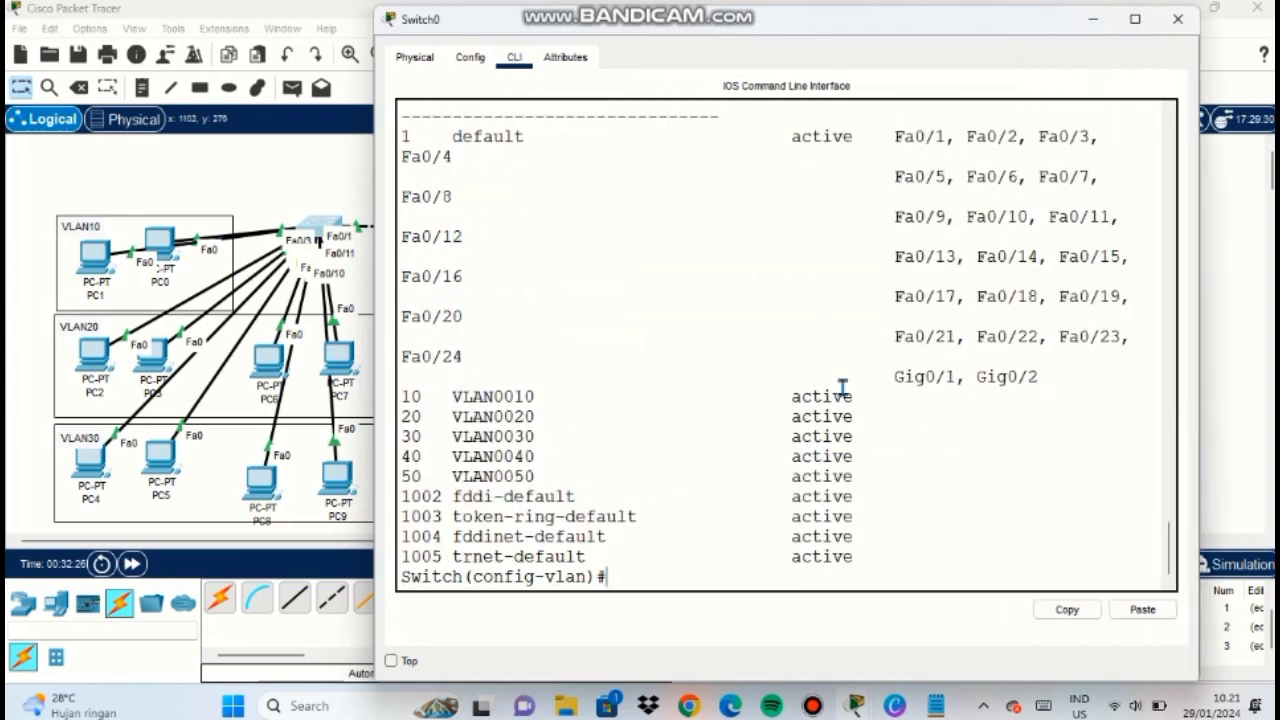
drag(405, 396, 558, 478)
click(1090, 25)
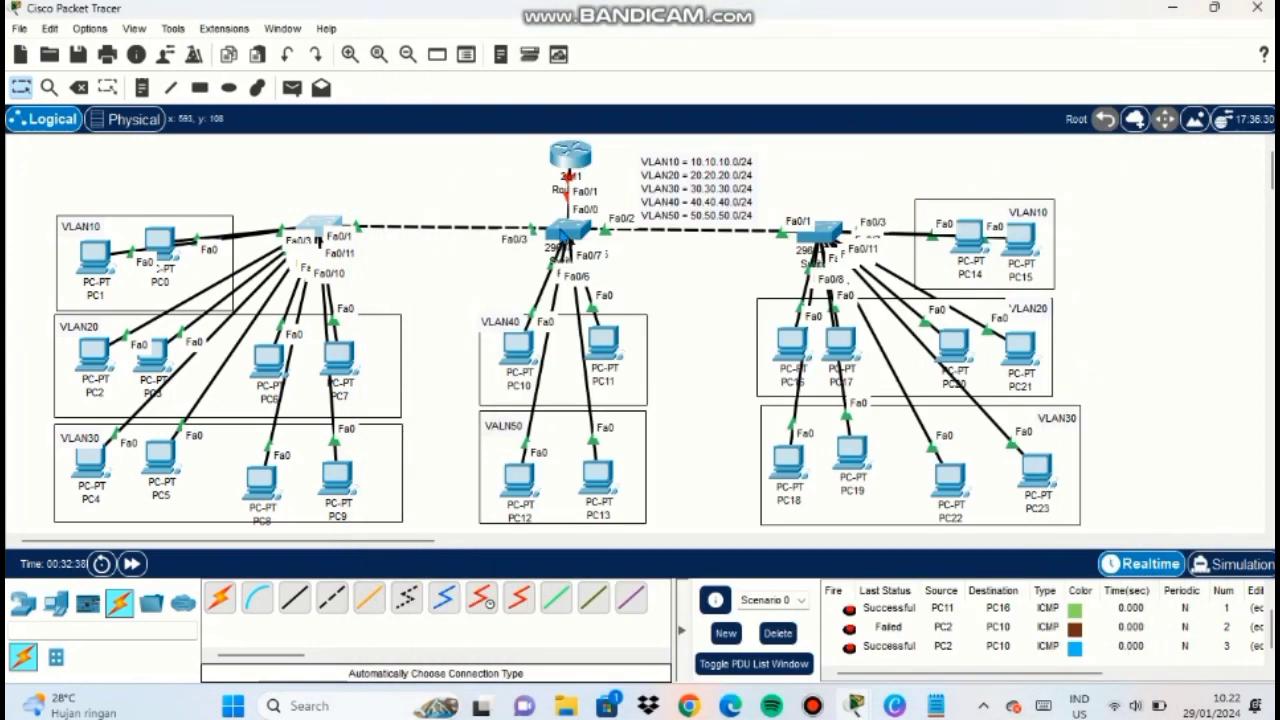
Open Switch1's command line and enter global configuration mode.
click(563, 230)
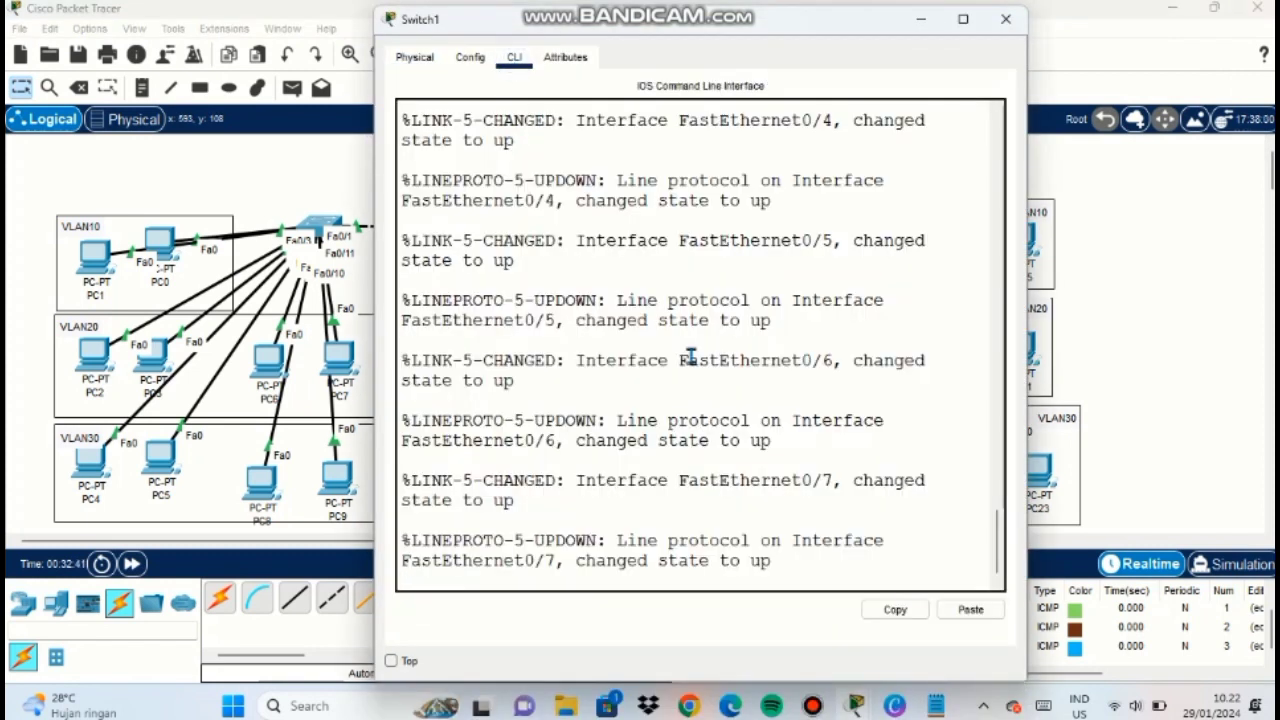
key(Return)
text(en)
key(Return)
text(conf t)
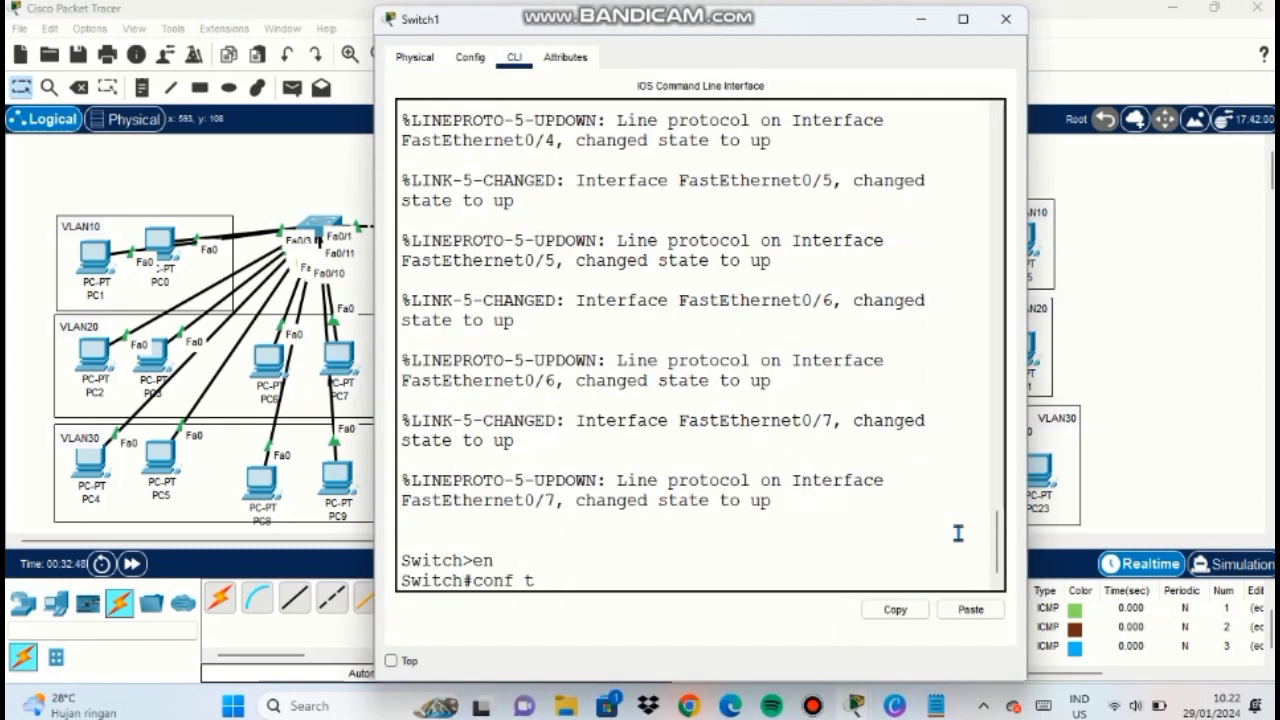
key(Return)
Create VLANs 10, 20, 30, 40 and 50 on Switch1 and minimize its window.
text(vlan 10)
key(Return)
text(vlan 20)
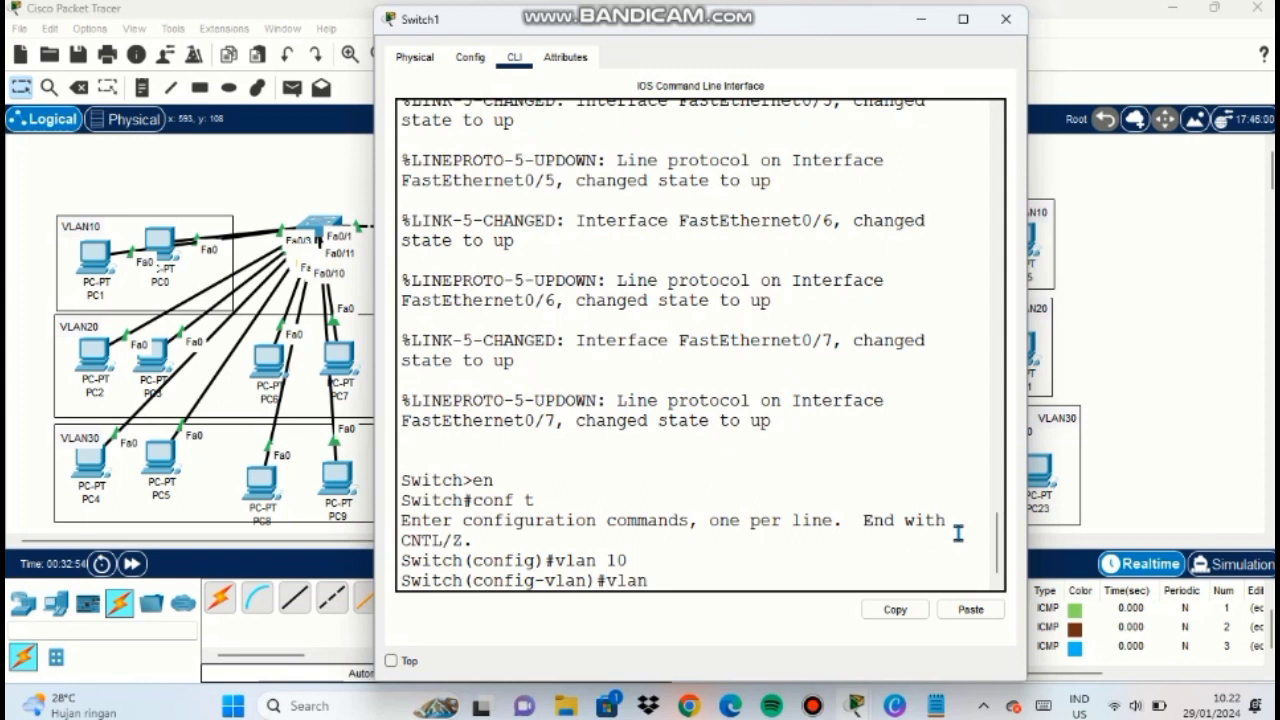
key(Return)
text(blan 30)
key(Return)
text(vlan 40)
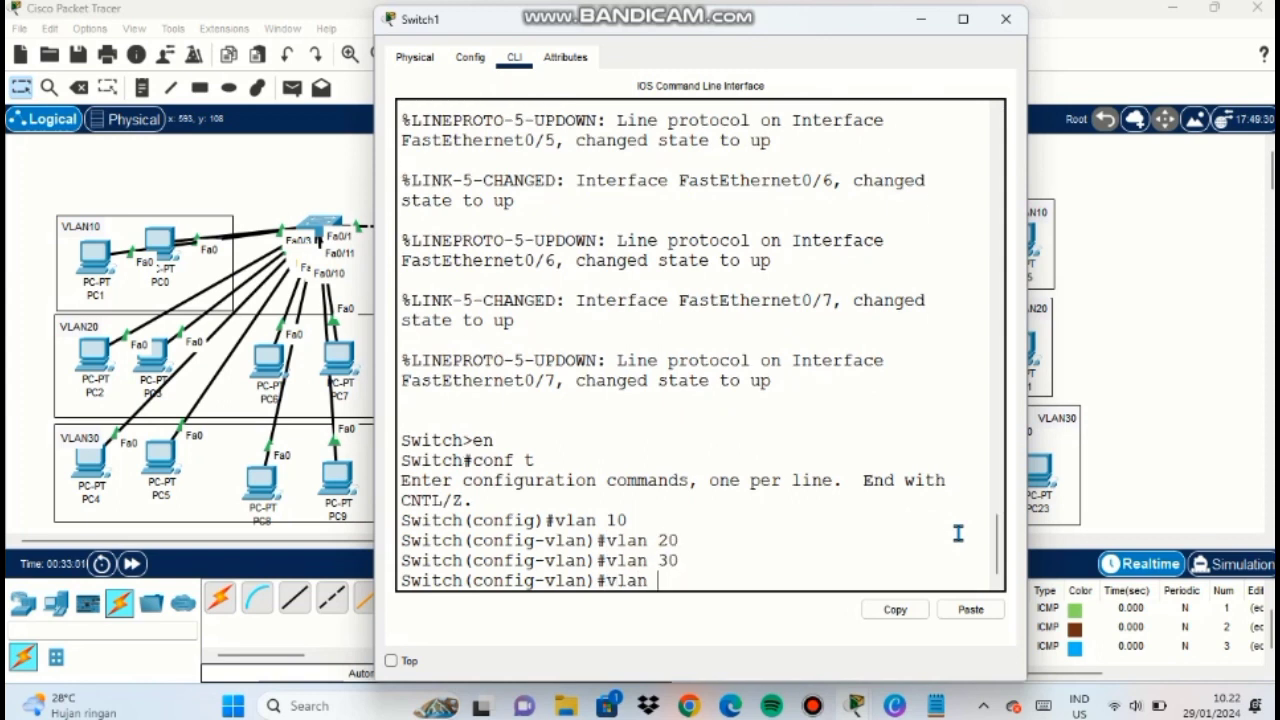
key(Return)
text(vlan 50)
key(Return)
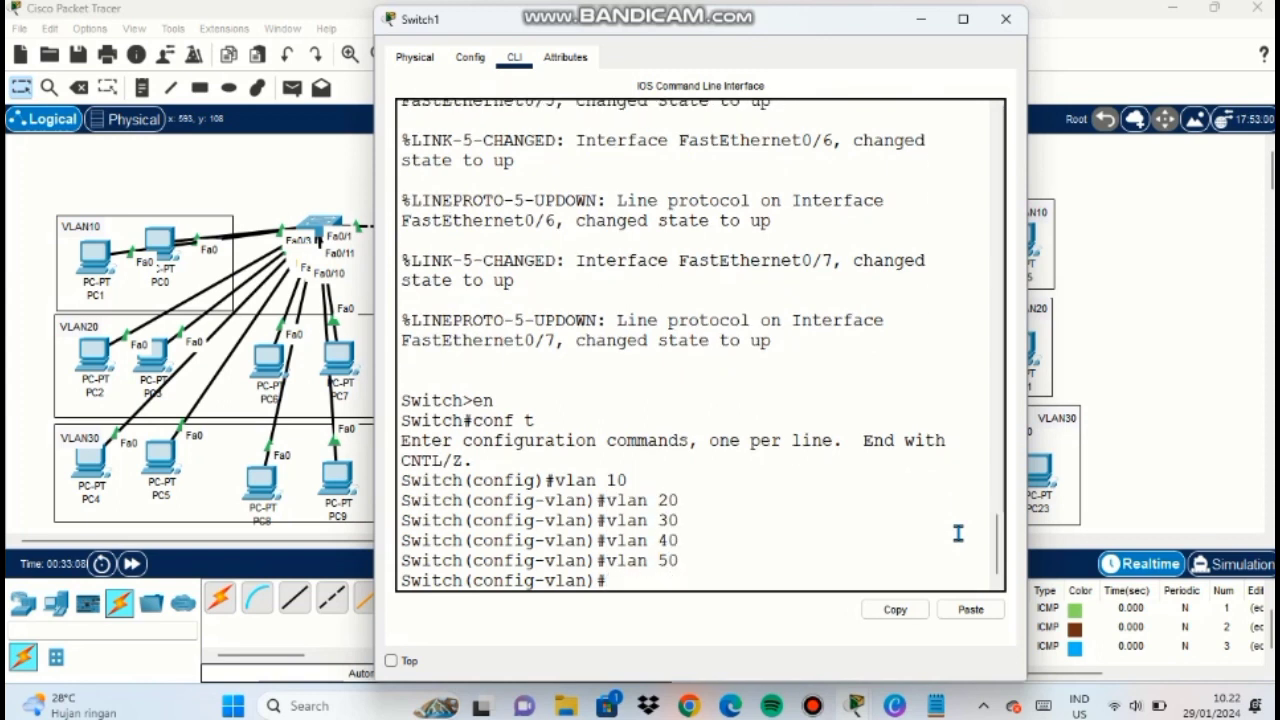
click(921, 19)
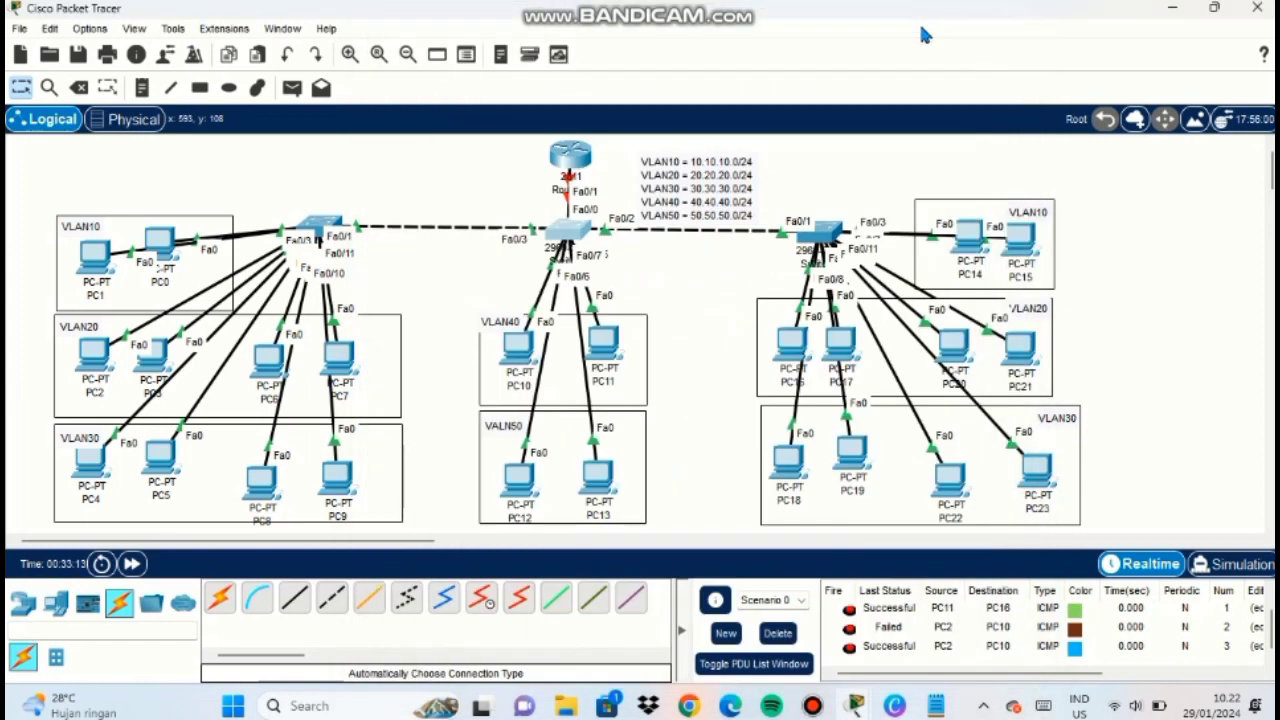
Open Switch2's command line and enter global configuration mode.
click(828, 230)
click(514, 57)
key(Return)
text(en)
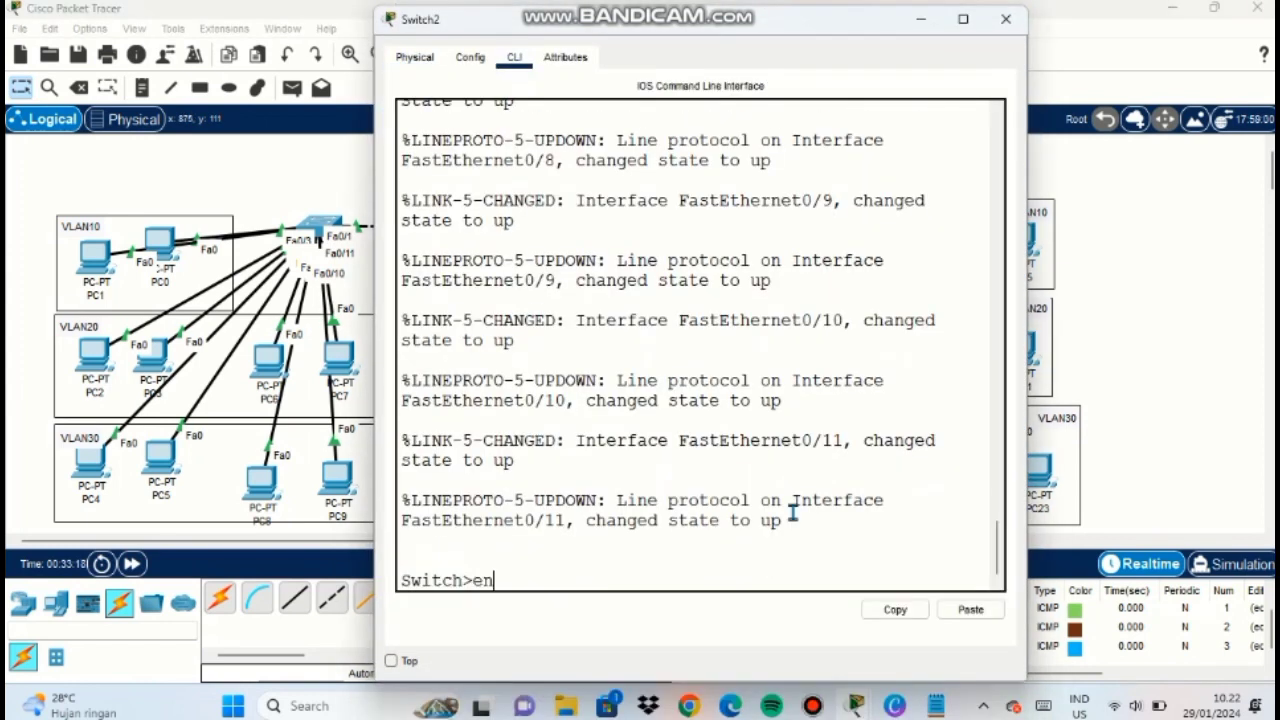
key(Return)
text(conf t)
key(Return)
Create VLANs 10, 20, 30, 40 and 50 on Switch2.
text(vlan 10)
key(Return)
text(vlan 20)
key(Return)
text(vlan 30)
key(Return)
text(vlan 40)
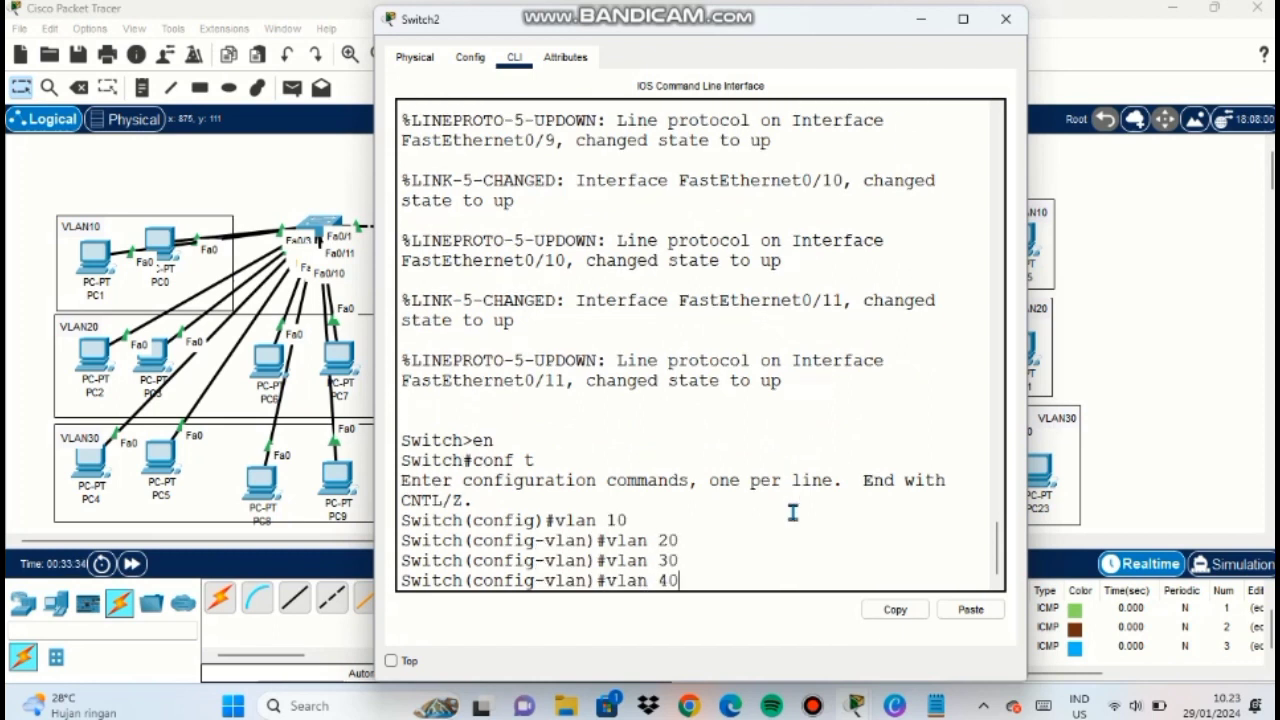
key(Return)
text(vlan 50)
key(Return)
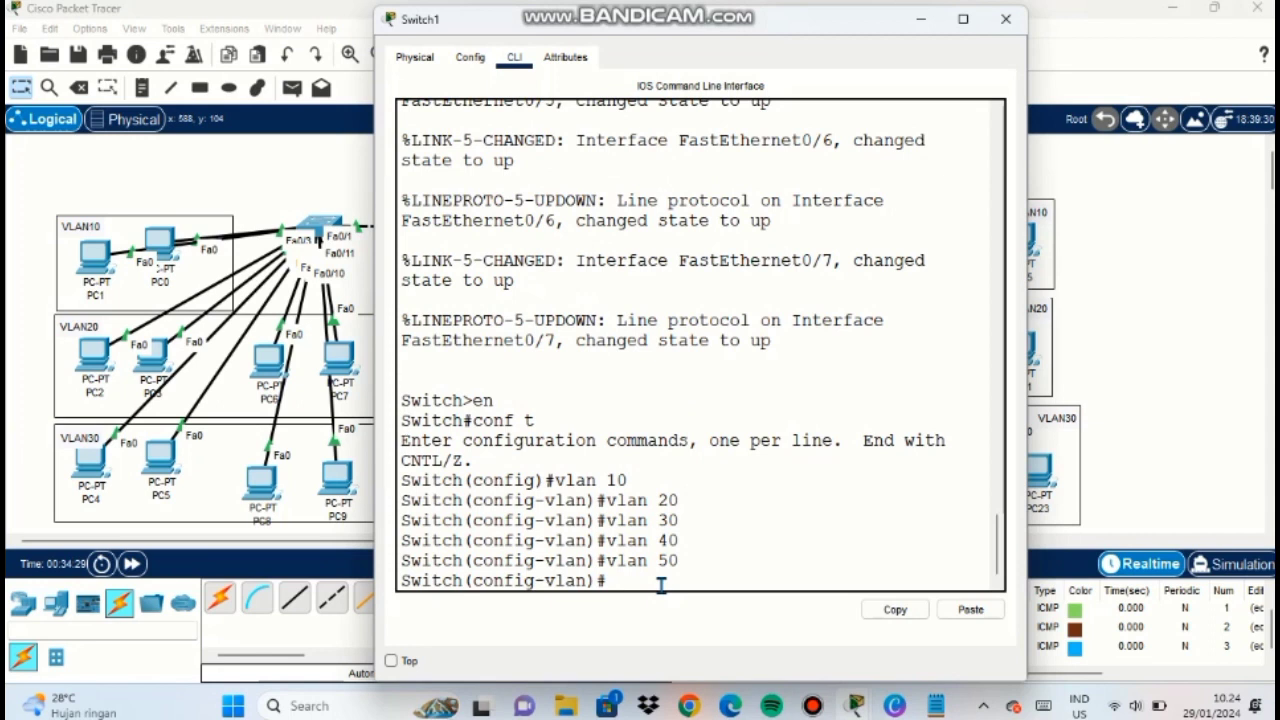
On Switch1, leave VLAN configuration and set interface range fa0/4-5 to switchport access mode.
key(Return)
text(int range fa0/4-5)
key(Return)
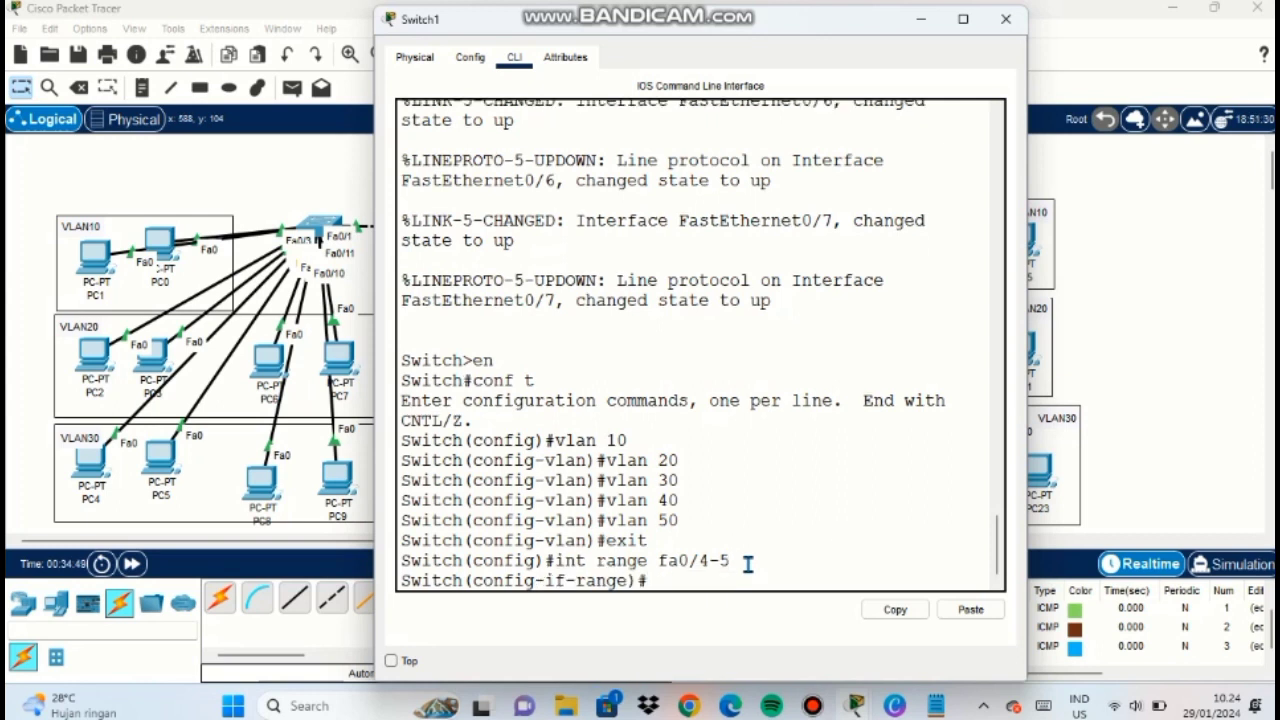
key(BackSpace)
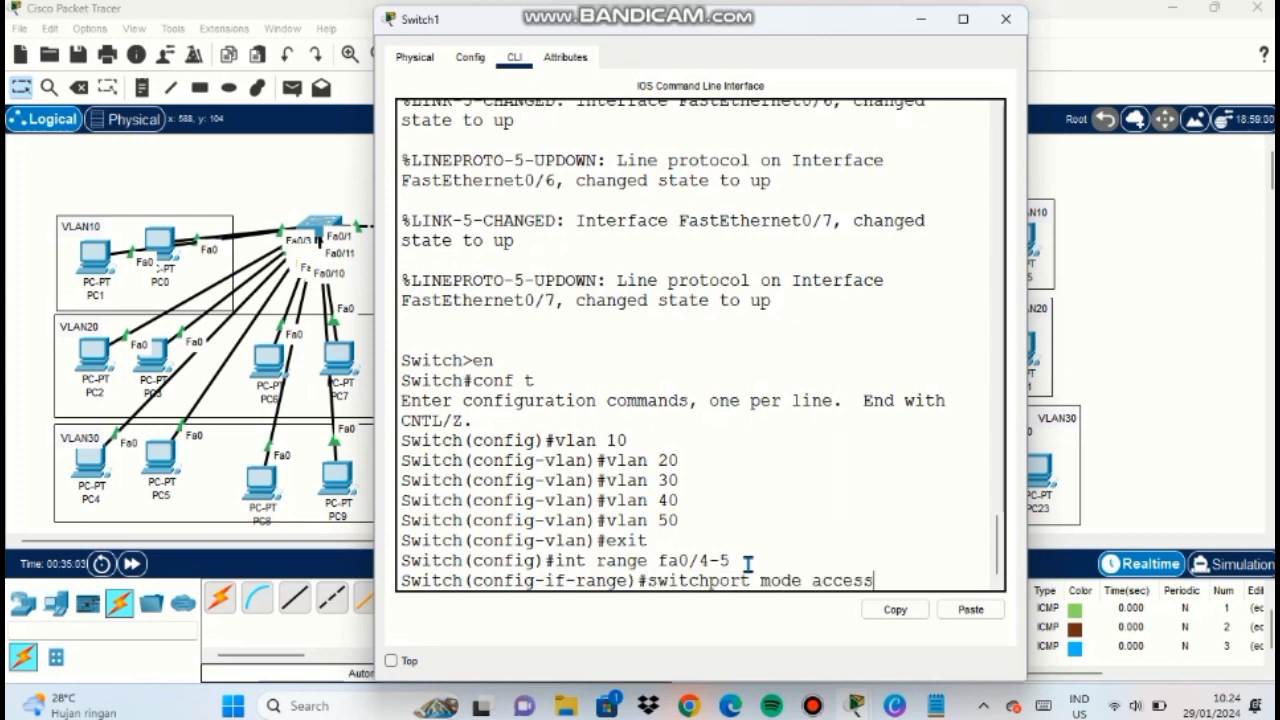
key(Return)
Assign Switch1's interfaces fa0/4-5 to access VLAN 40, correcting the misspelled switchport command.
text(switchpoet access vlan 40)
key(Return)
key(Up)
key(Left)
key(Left)
key(Left)
key(Left)
key(Left)
key(Left)
key(Left)
key(Left)
key(Left)
key(Left)
key(Left)
key(Left)
key(Left)
key(Left)
key(Left)
key(Left)
key(Return)
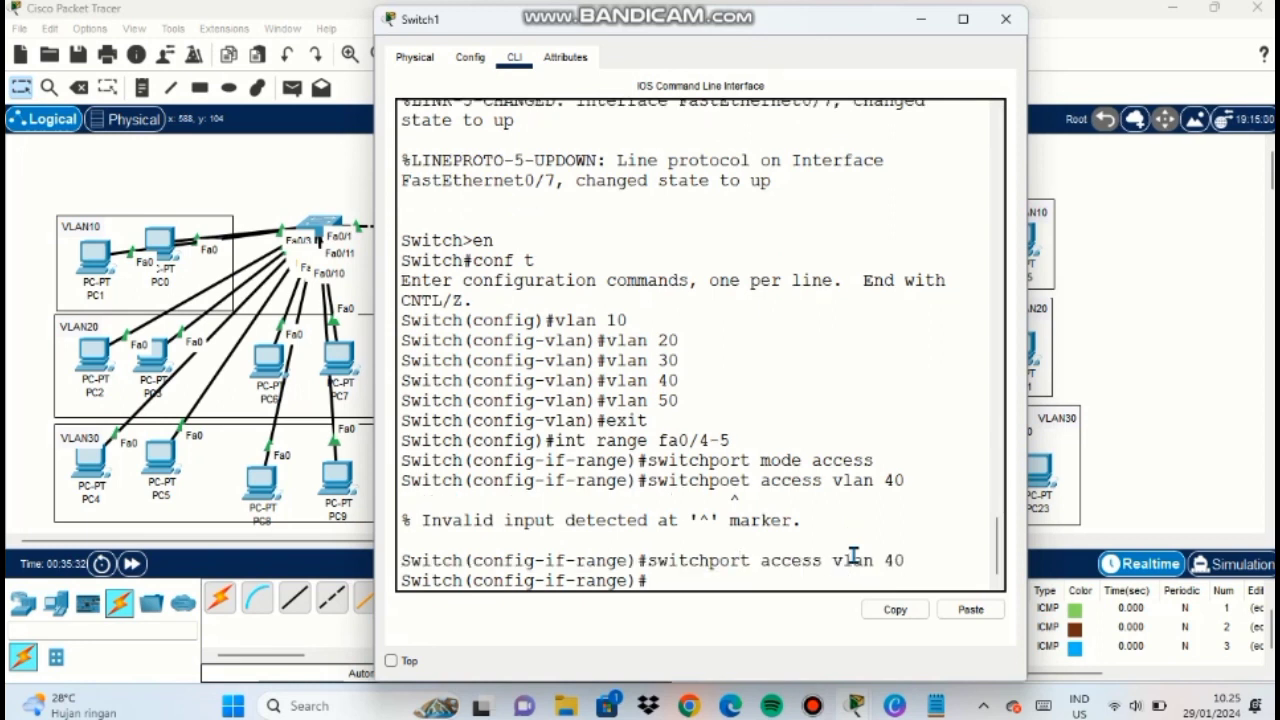
Check the PCs in the lower group at Switch1, then set its interfaces fa0/6-7 to access mode in VLAN 50.
click(922, 20)
drag(512, 492, 597, 480)
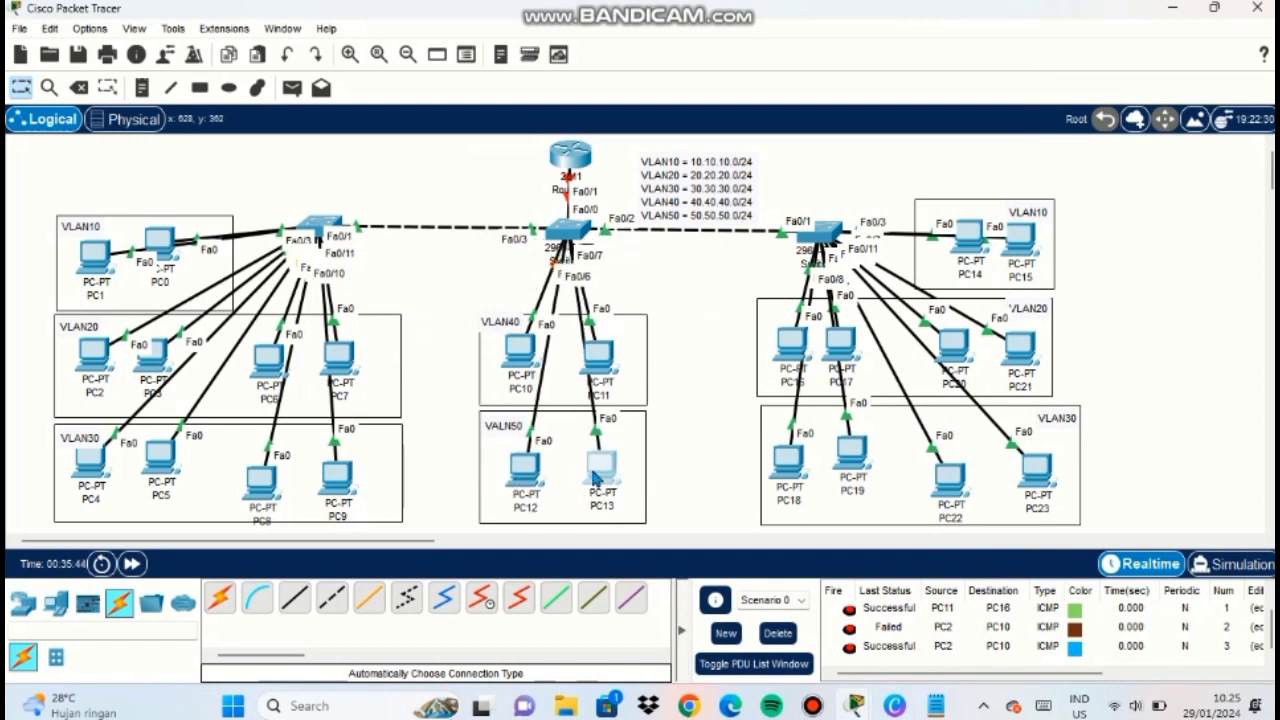
click(567, 232)
text(e)#exit)
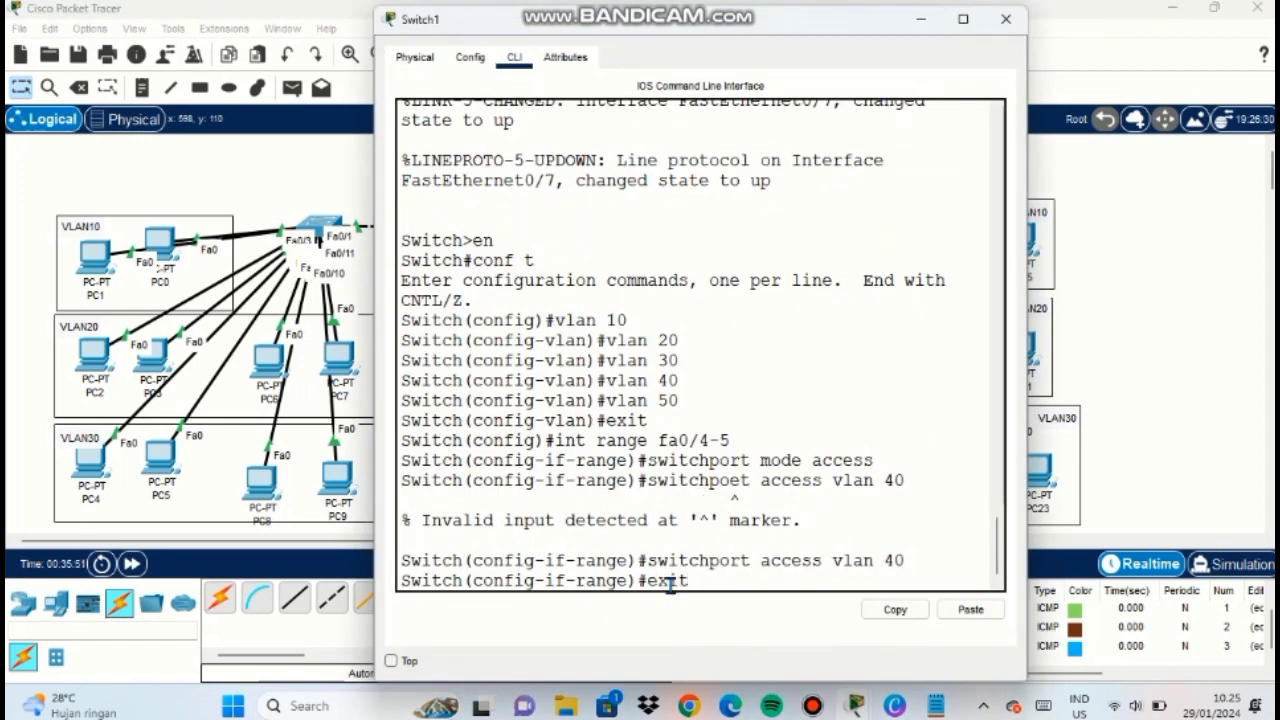
key(Return)
text(int range fa0/6-7)
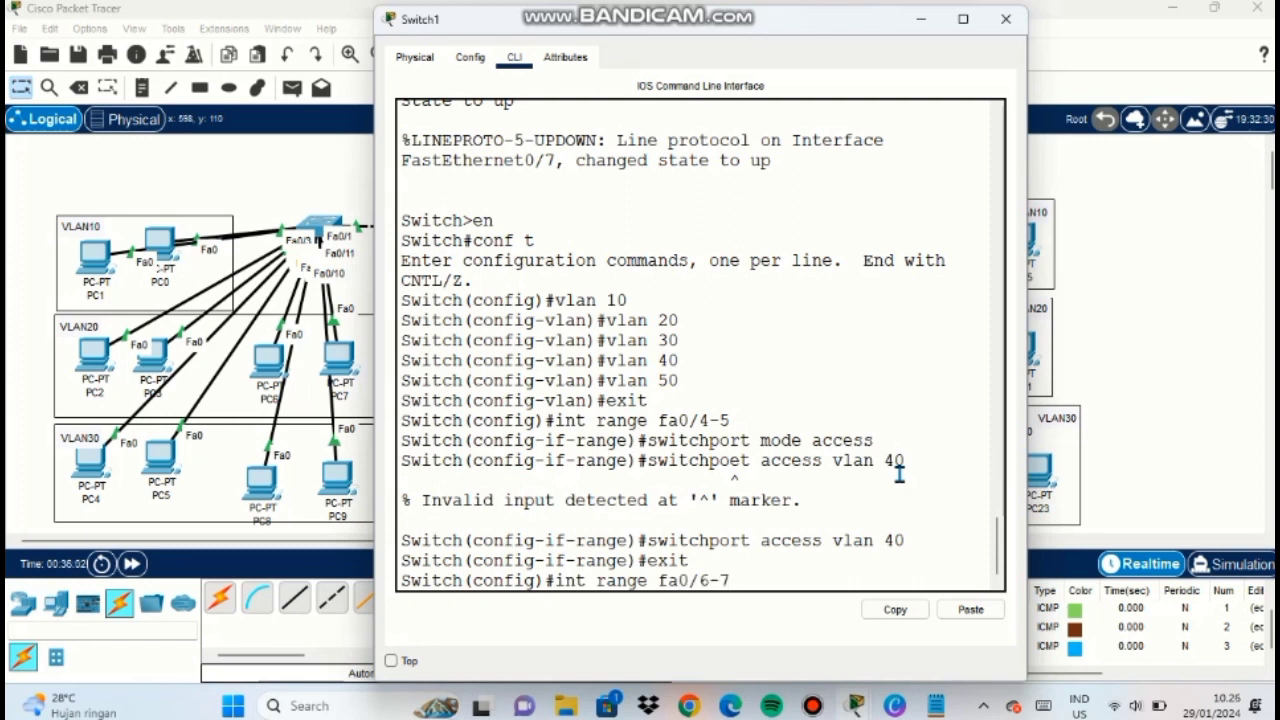
key(Return)
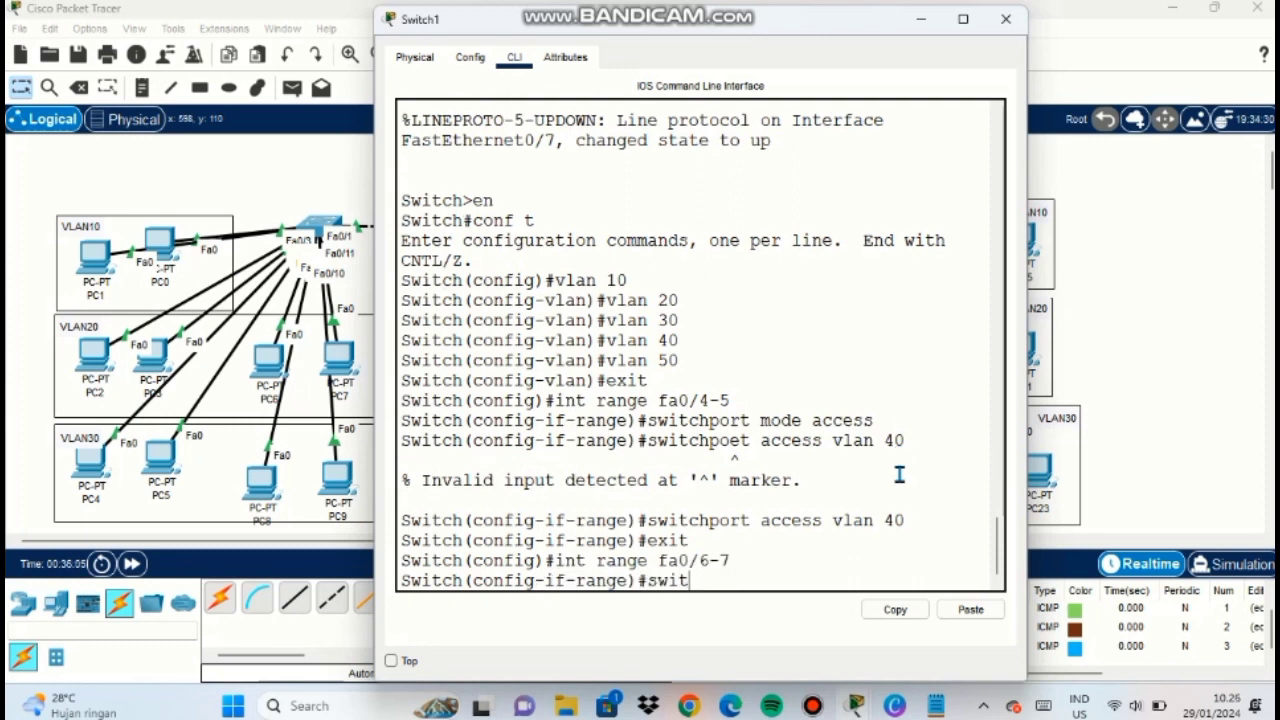
text(switchport mode)
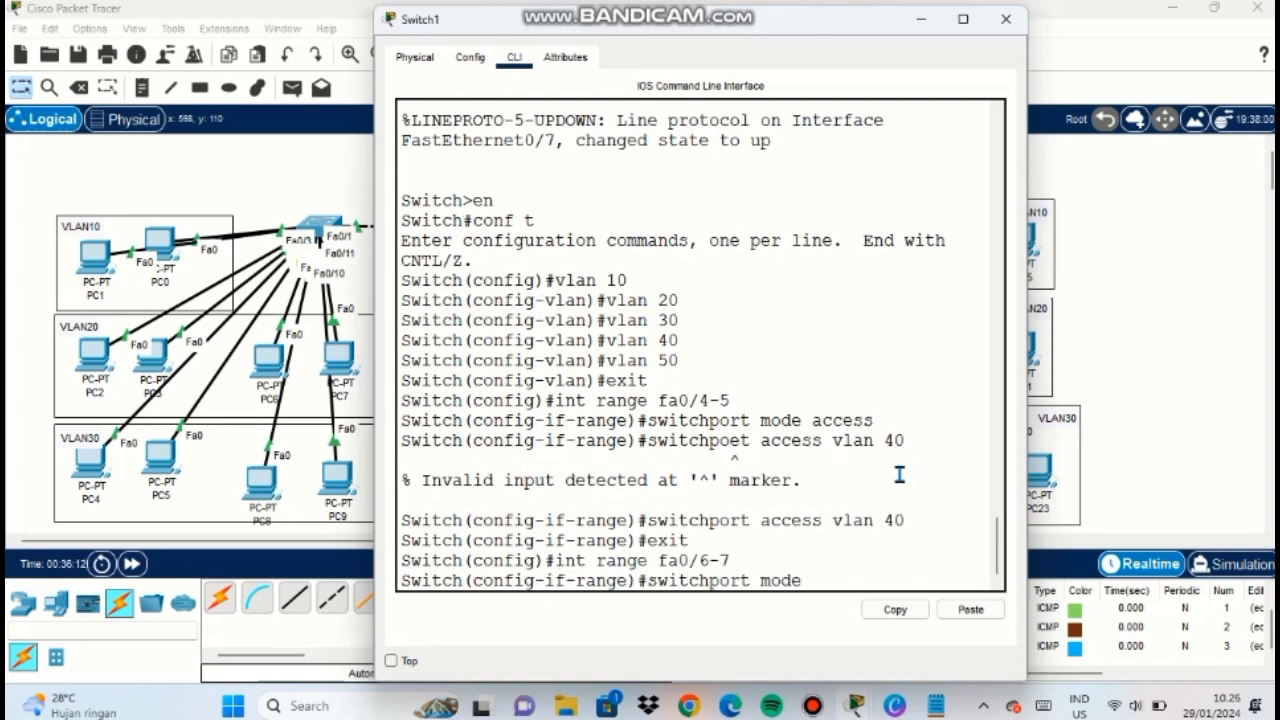
text( access)
key(Return)
text(switch ac)
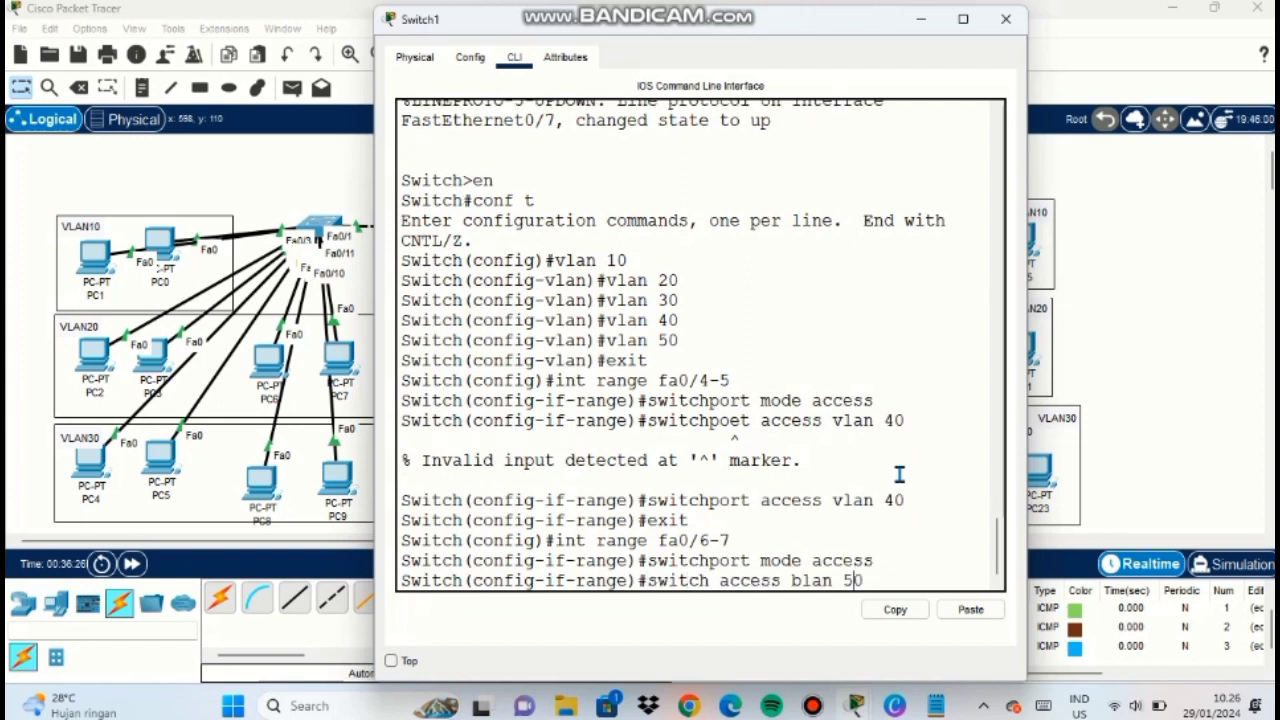
key(Return)
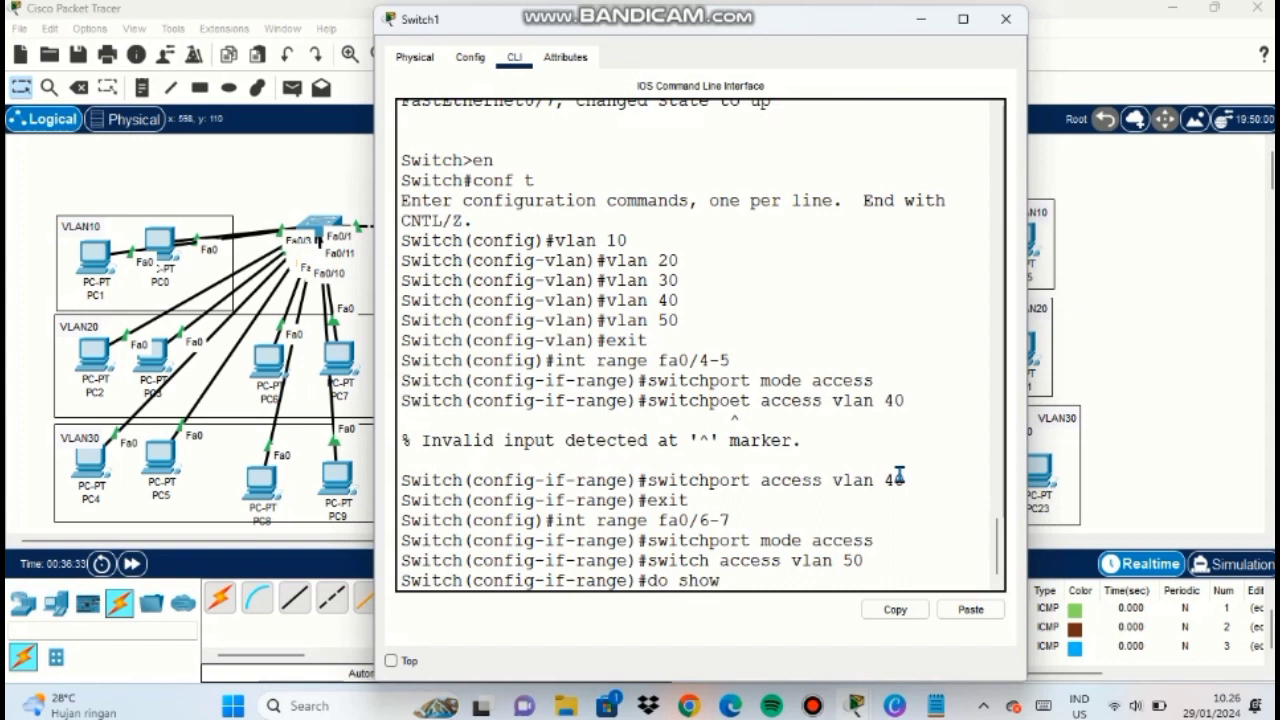
Display Switch1's brief VLAN table, check the port assignments for VLANs 10 to 50 and minimize the window.
text(do show vlan brief)
key(Return)
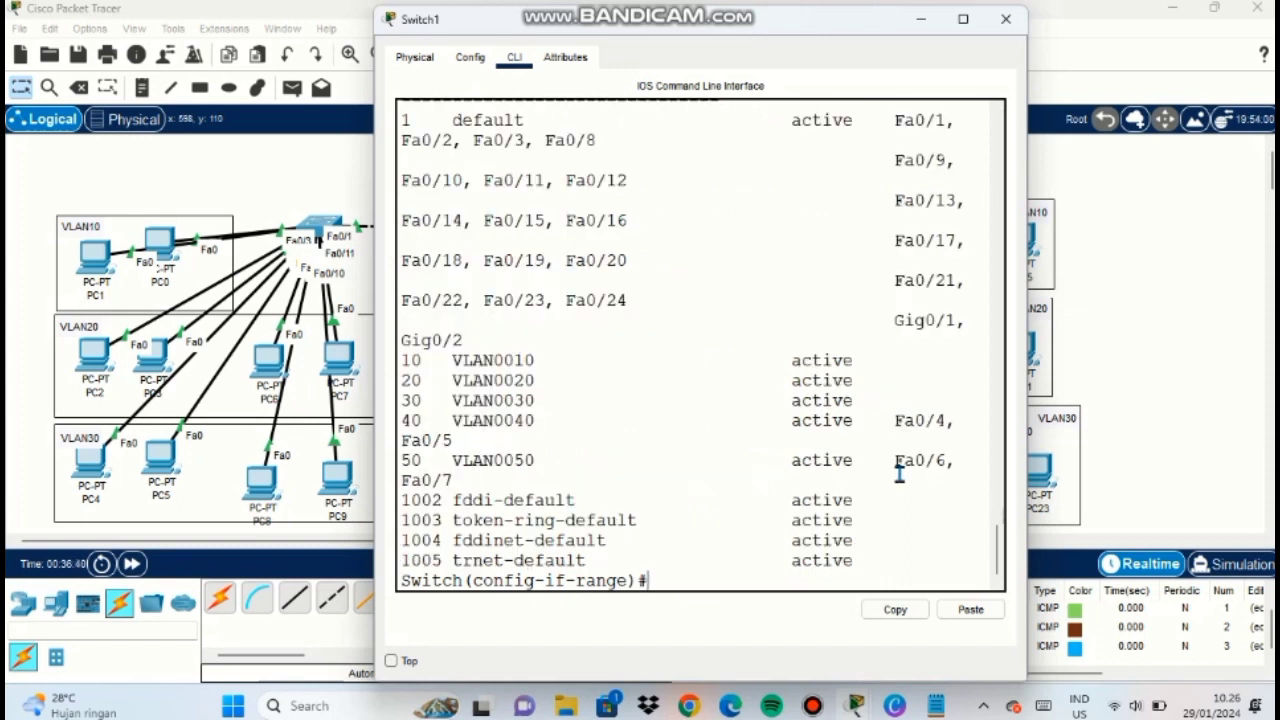
drag(1026, 460, 1176, 460)
drag(407, 396, 1023, 486)
click(1028, 486)
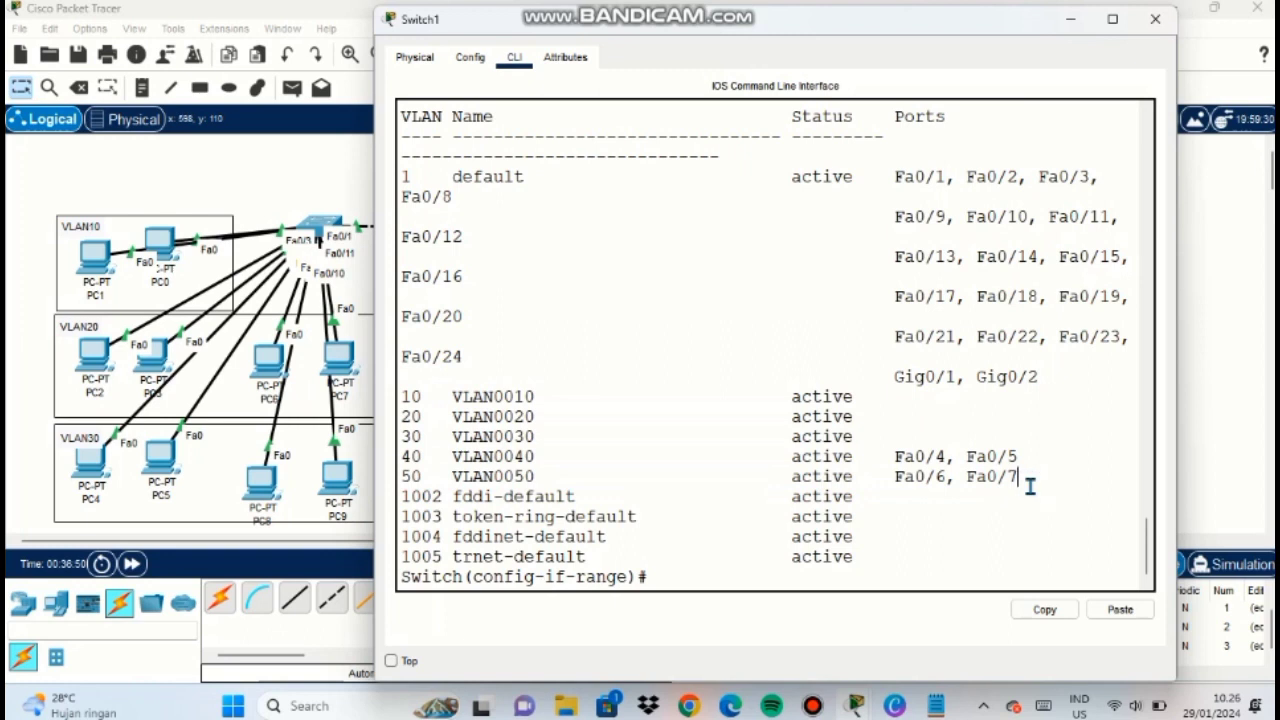
click(1064, 29)
Leave VLAN configuration mode on Switch0, then shift PC0 and PC1 slightly within the VLAN10 group.
click(320, 226)
scroll(711, 587, down, 10)
text(exit)
key(Return)
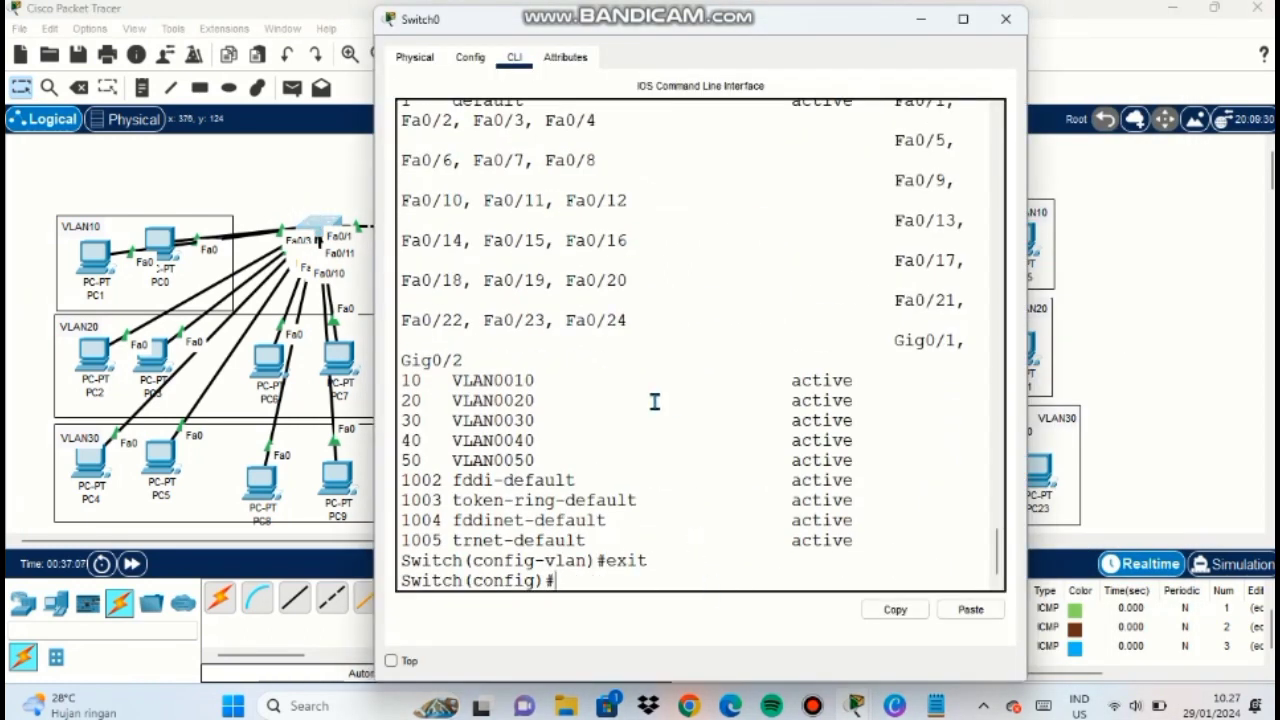
scroll(600, 372, up, 2)
click(921, 19)
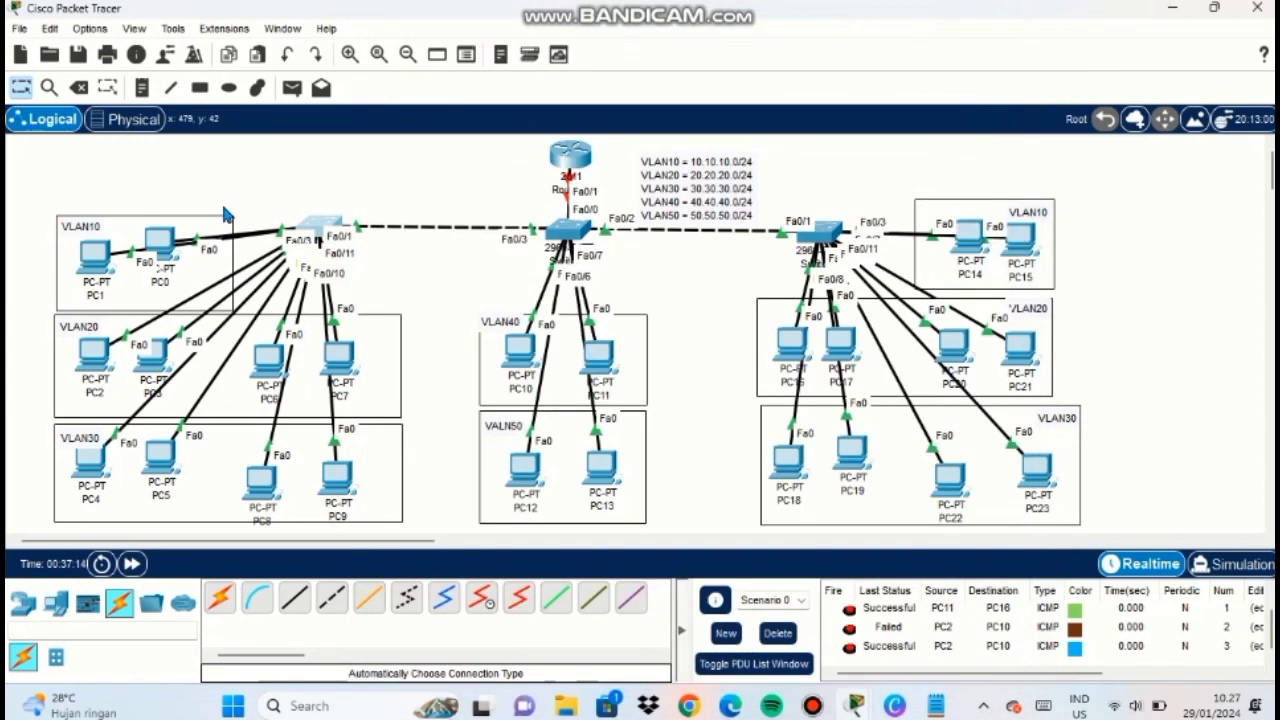
mouse_move(165, 240)
mouse_down()
mouse_move(154, 226)
mouse_move(178, 246)
mouse_up()
mouse_move(97, 255)
mouse_down()
mouse_move(91, 208)
mouse_move(101, 255)
mouse_up()
Set Switch0's interface range fa0/1-3 to switchport trunk mode and exit the range configuration.
click(330, 217)
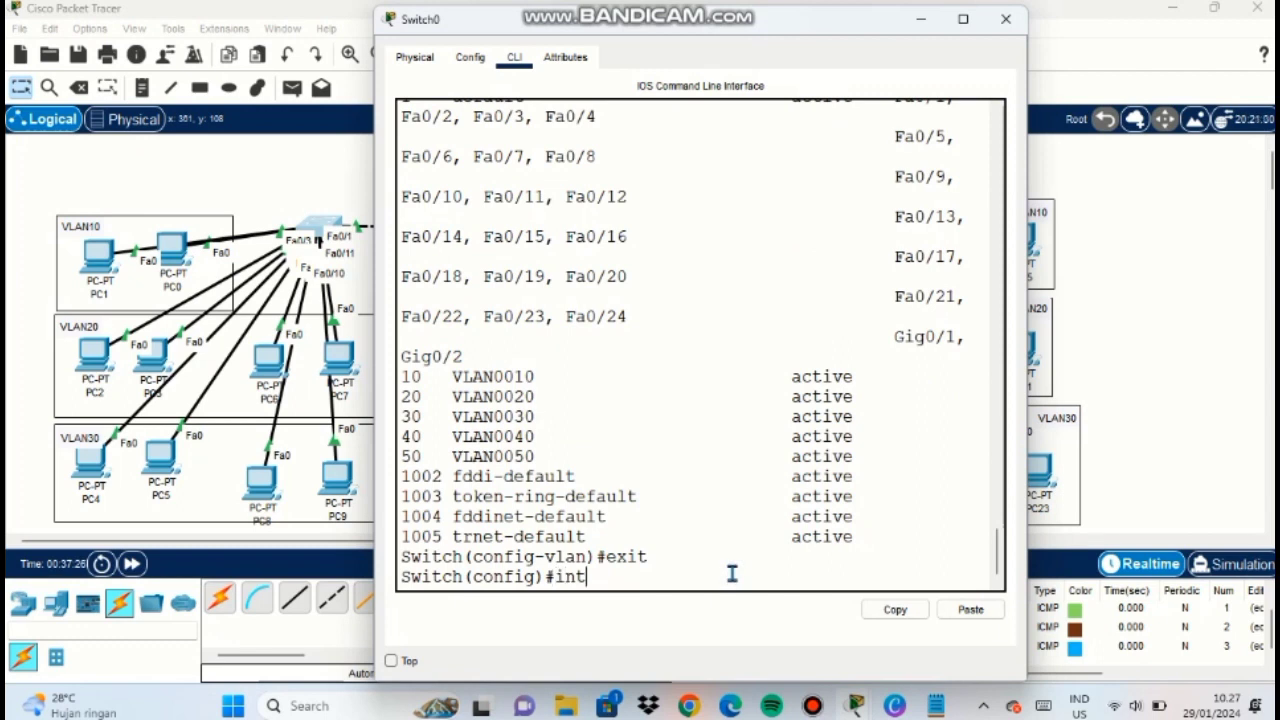
text(int range fa0/1-)
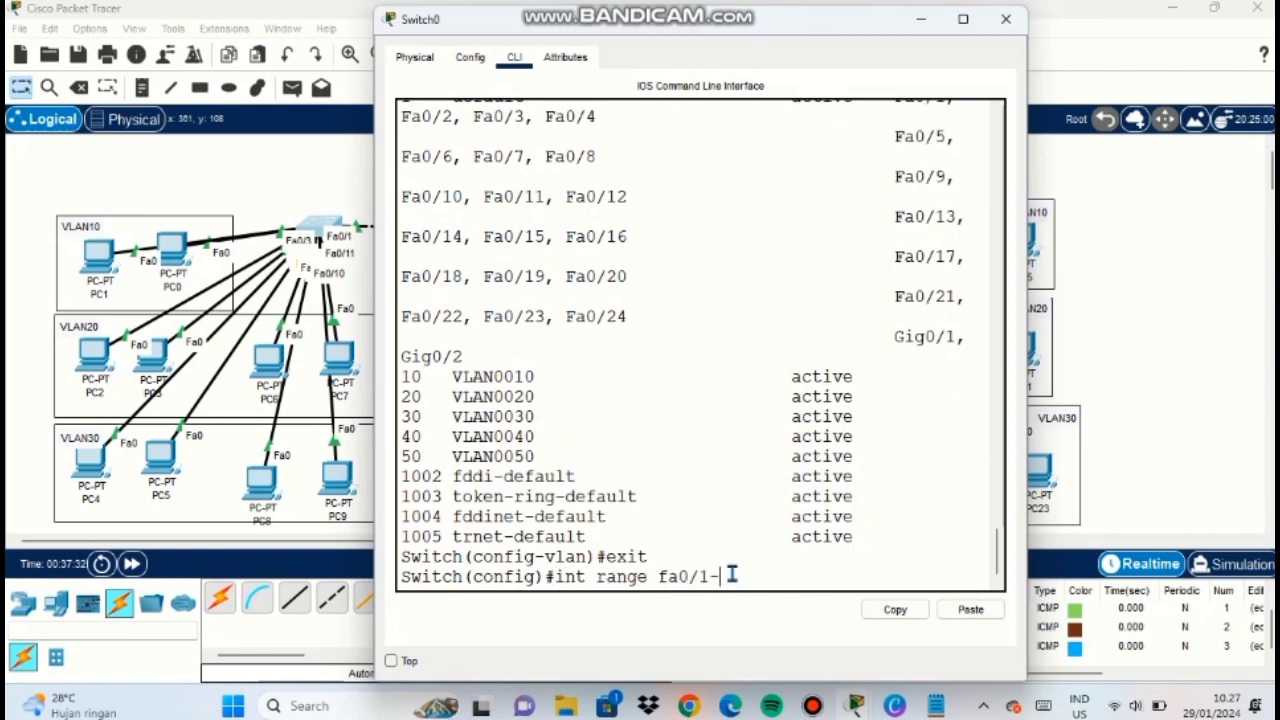
text(3)
key(Return)
text(switchport)
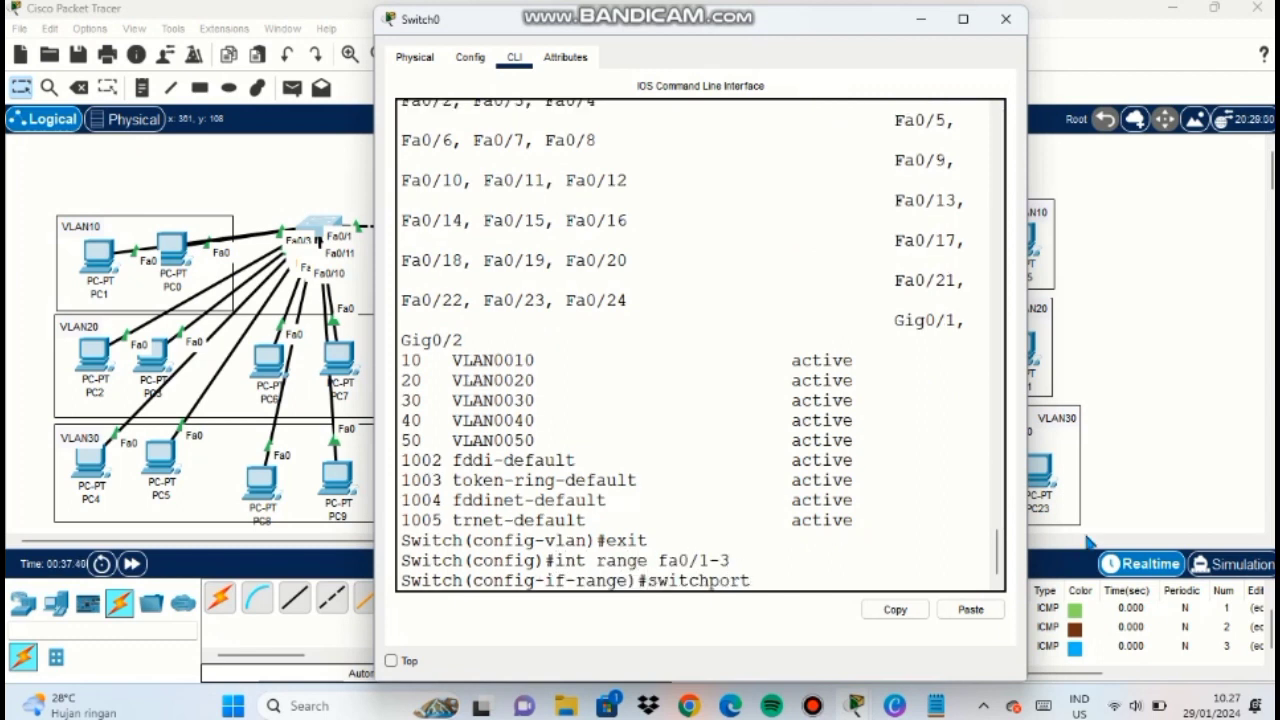
text( mode trunk)
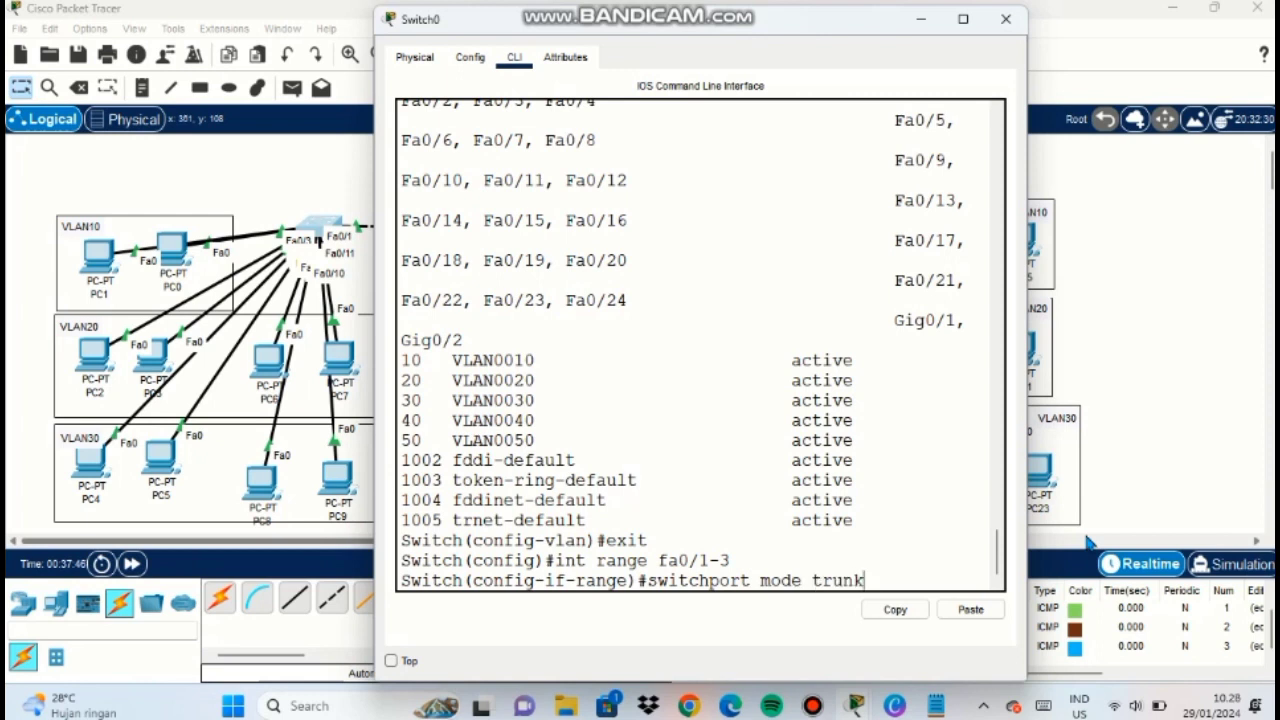
key(Return)
text(exit)
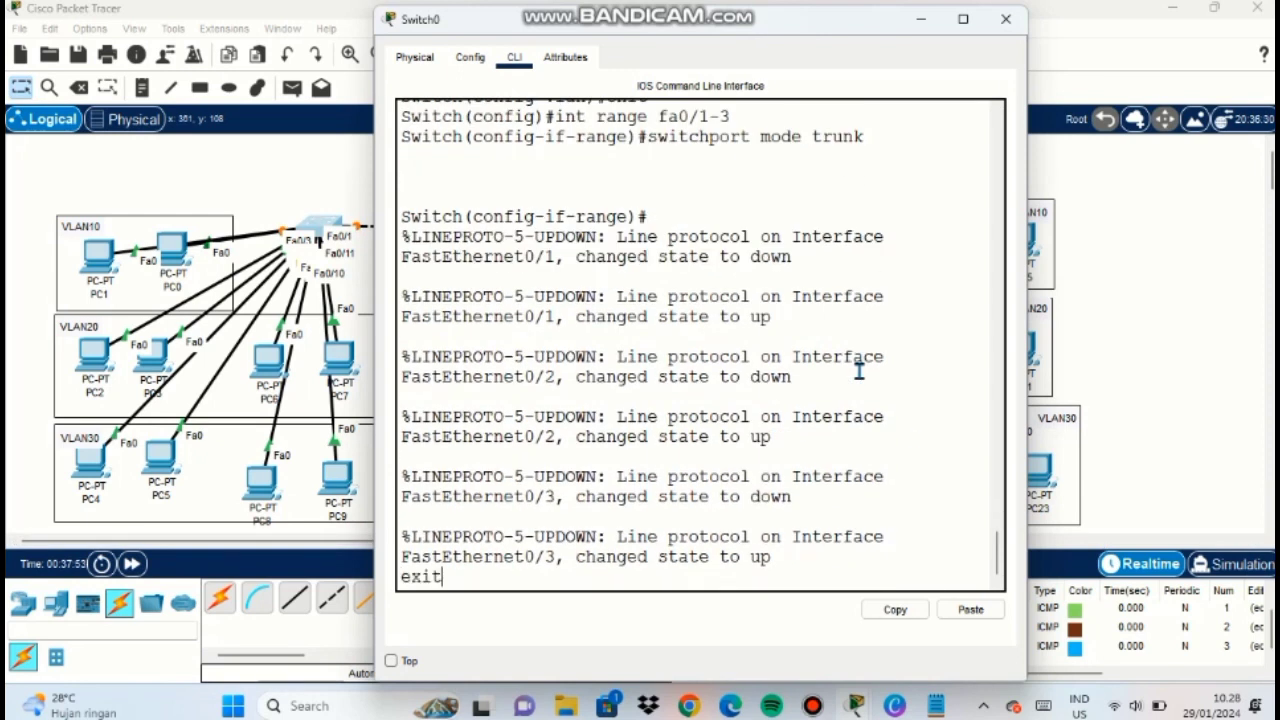
scroll(857, 371, up, 1)
scroll(823, 194, down, 1)
key(BackSpace)
key(BackSpace)
key(BackSpace)
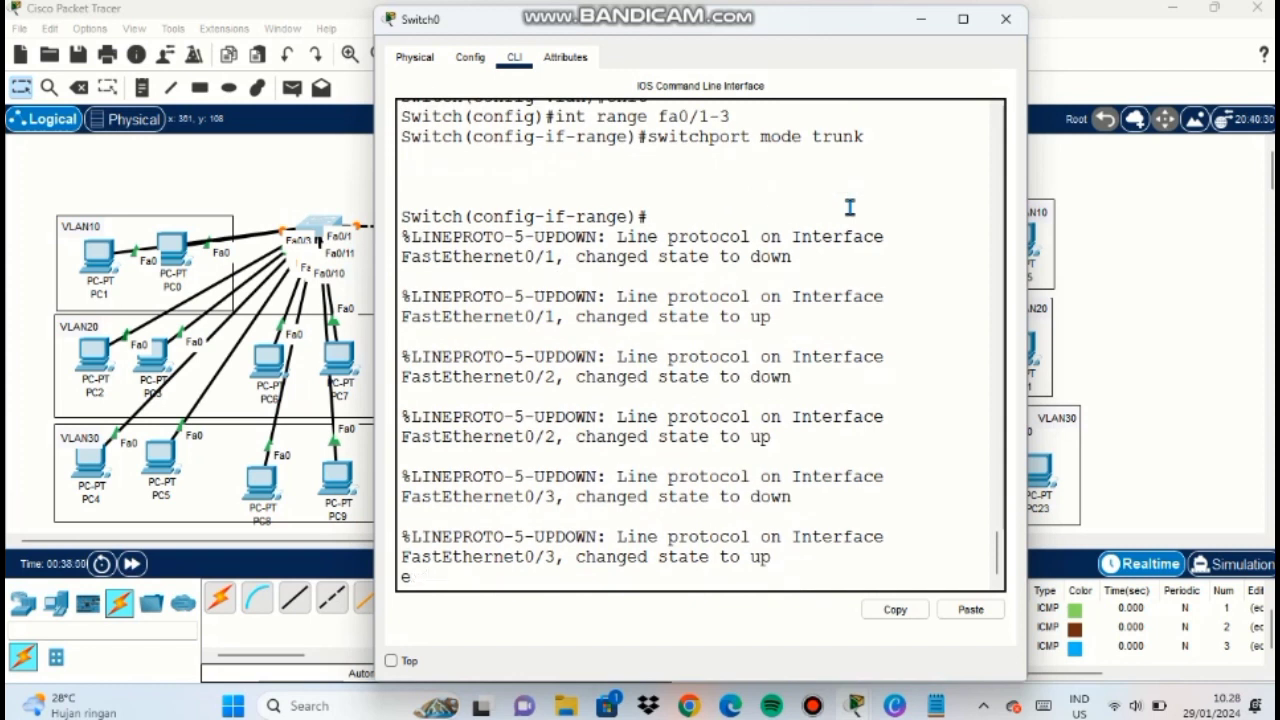
key(BackSpace)
key(Return)
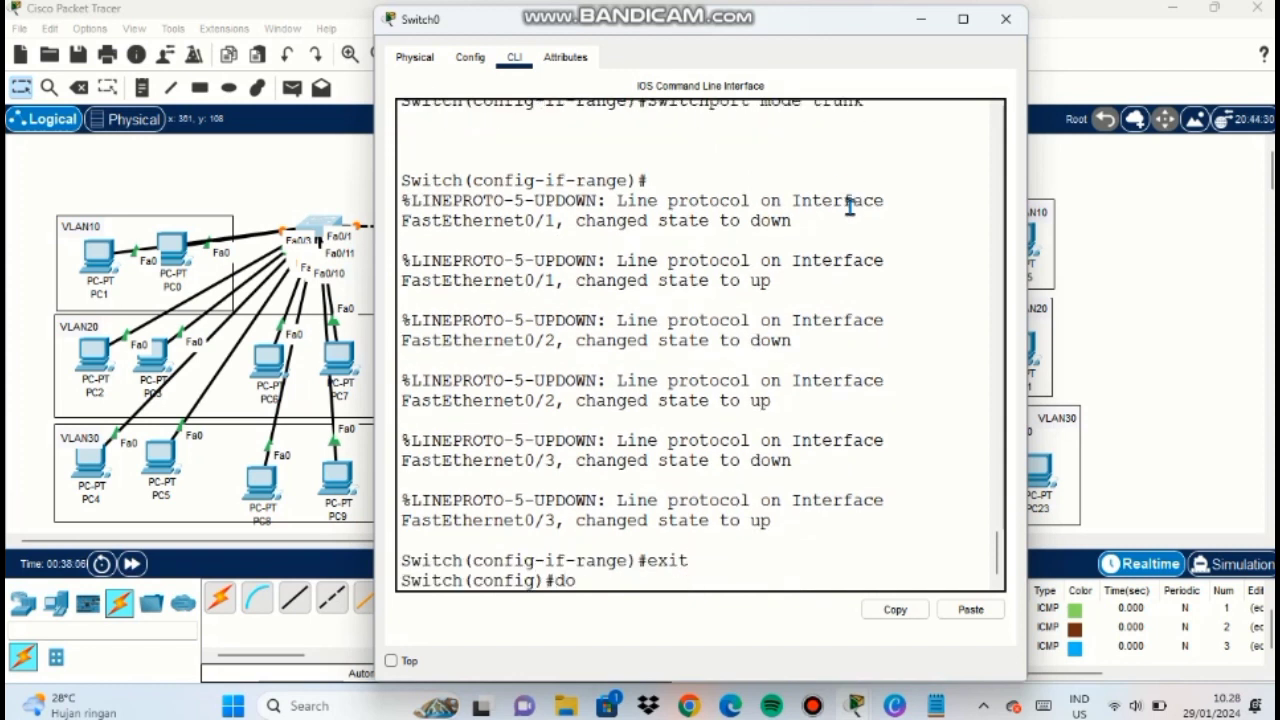
Display Switch0's interface trunk table and check the VLANs allowed on ports Fa0/1 to Fa0/3.
text(nterface tunk)
key(BackSpace)
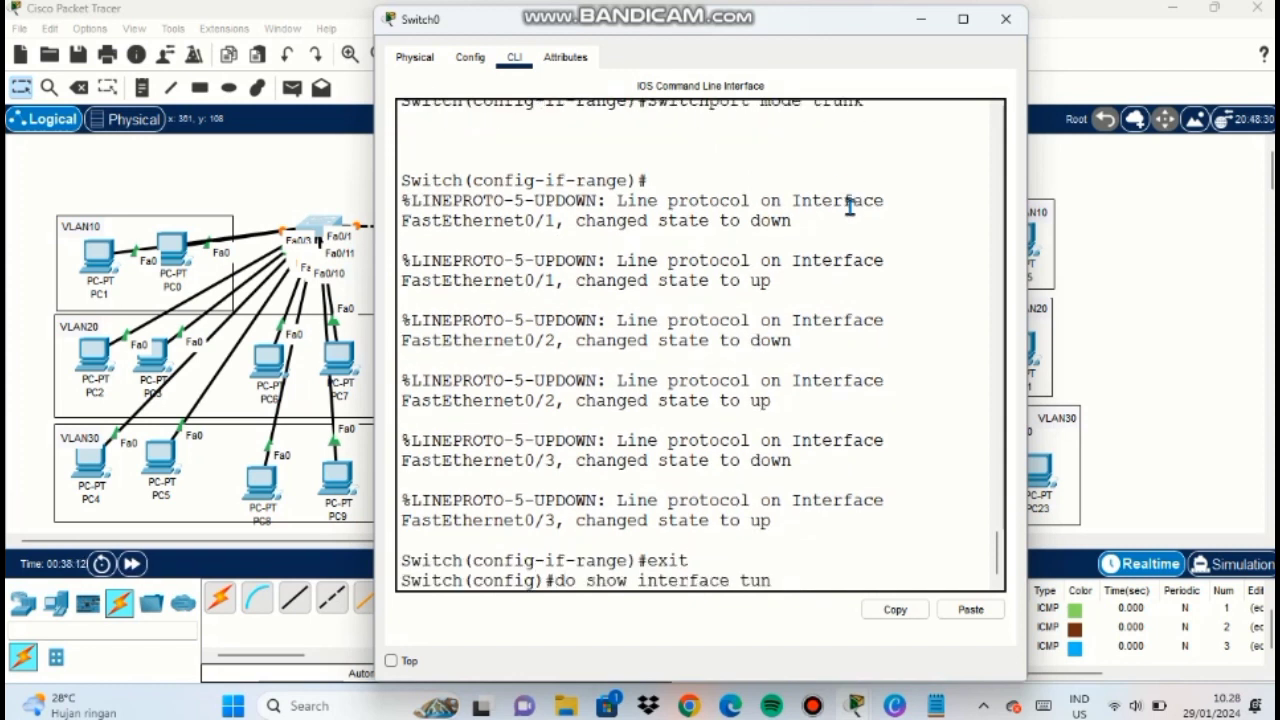
key(Return)
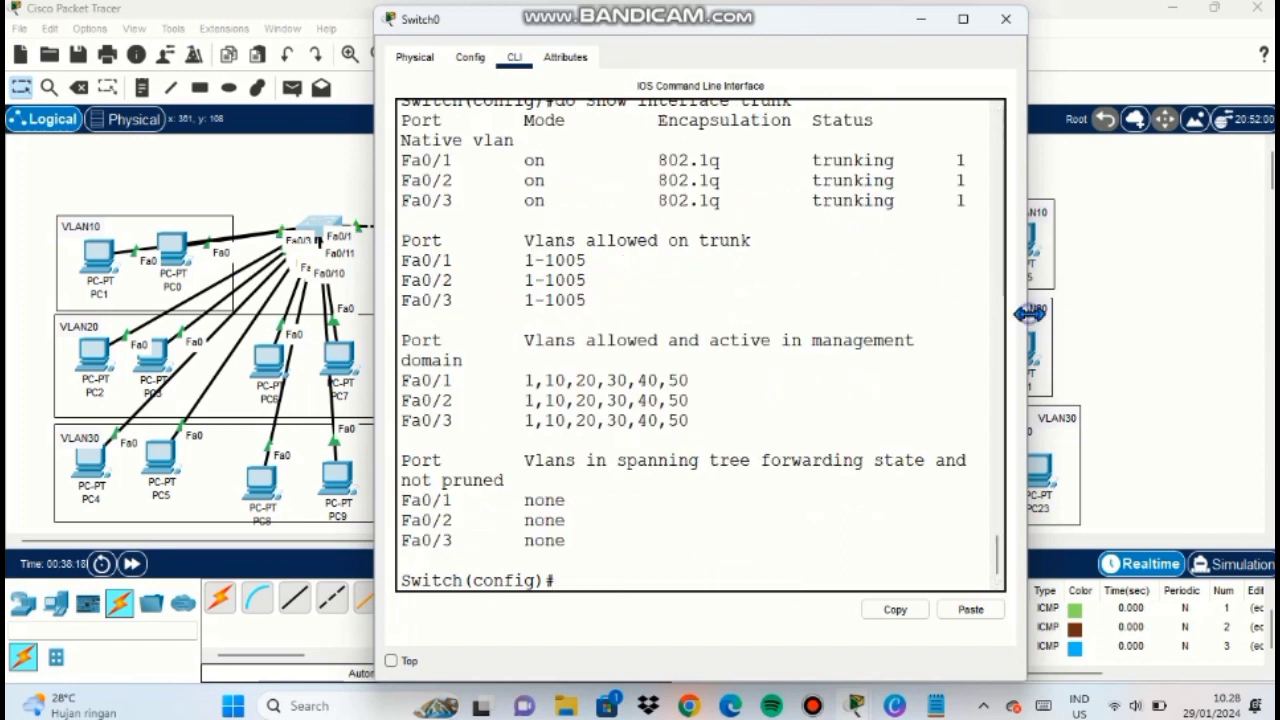
drag(1027, 315, 1115, 315)
drag(403, 247, 994, 288)
click(702, 553)
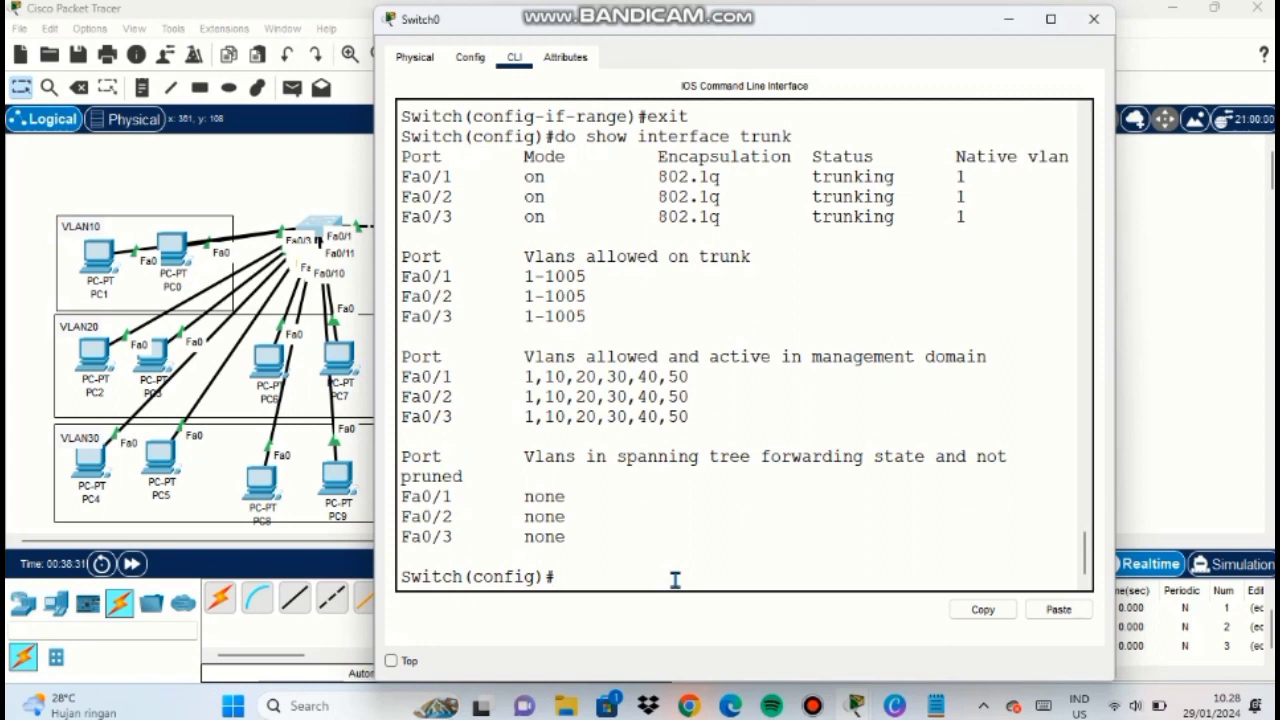
Tidy the positions of PC2, PC3, PC6 and PC7 within Switch0's VLAN20 group.
click(1008, 18)
drag(93, 355, 172, 367)
drag(274, 368, 336, 370)
On Switch0, set interface fa0/1 to trunk mode and interface range fa0/2-3 to switchport access mode.
click(313, 228)
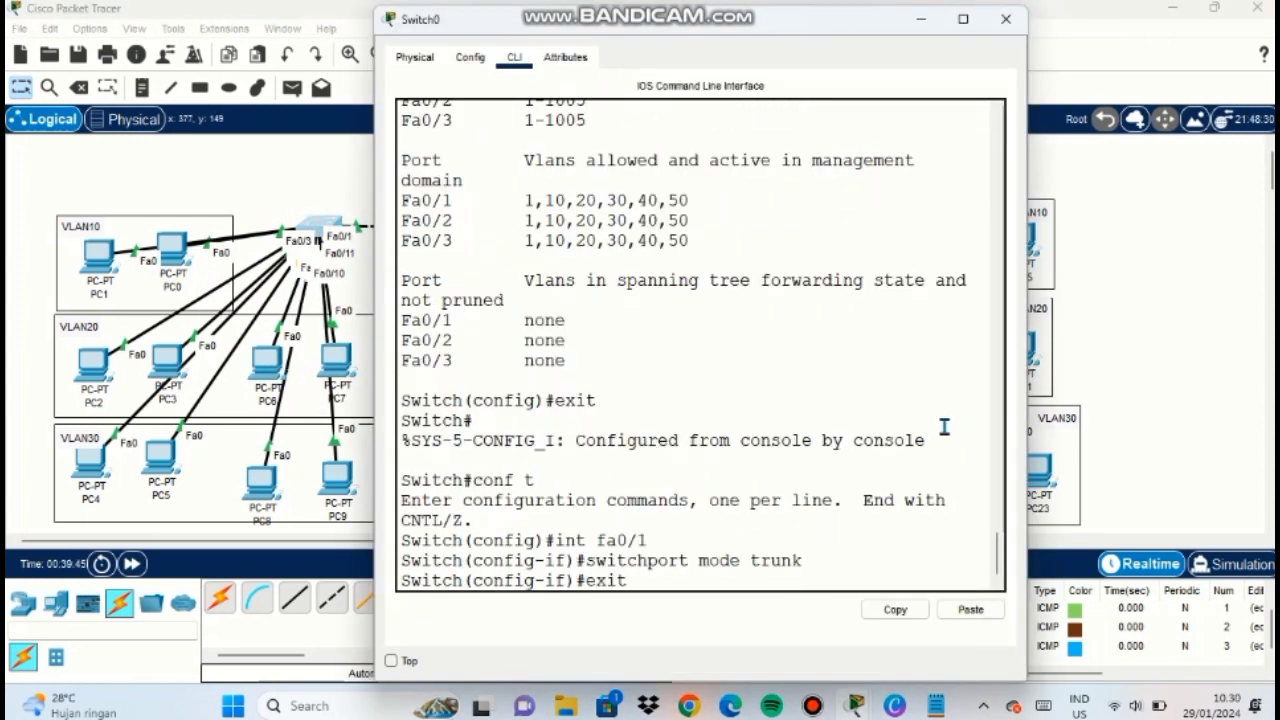
key(Return)
text(int range fa0/2-3)
key(Return)
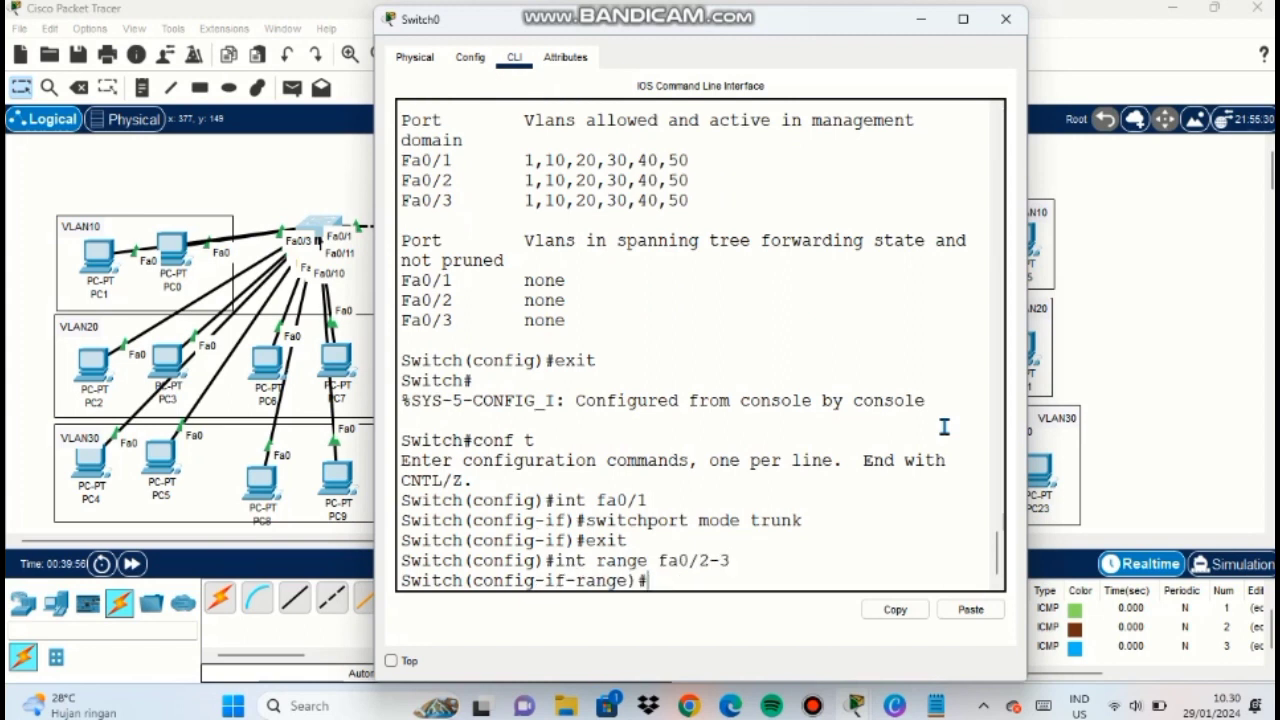
text(switchport mode acce)
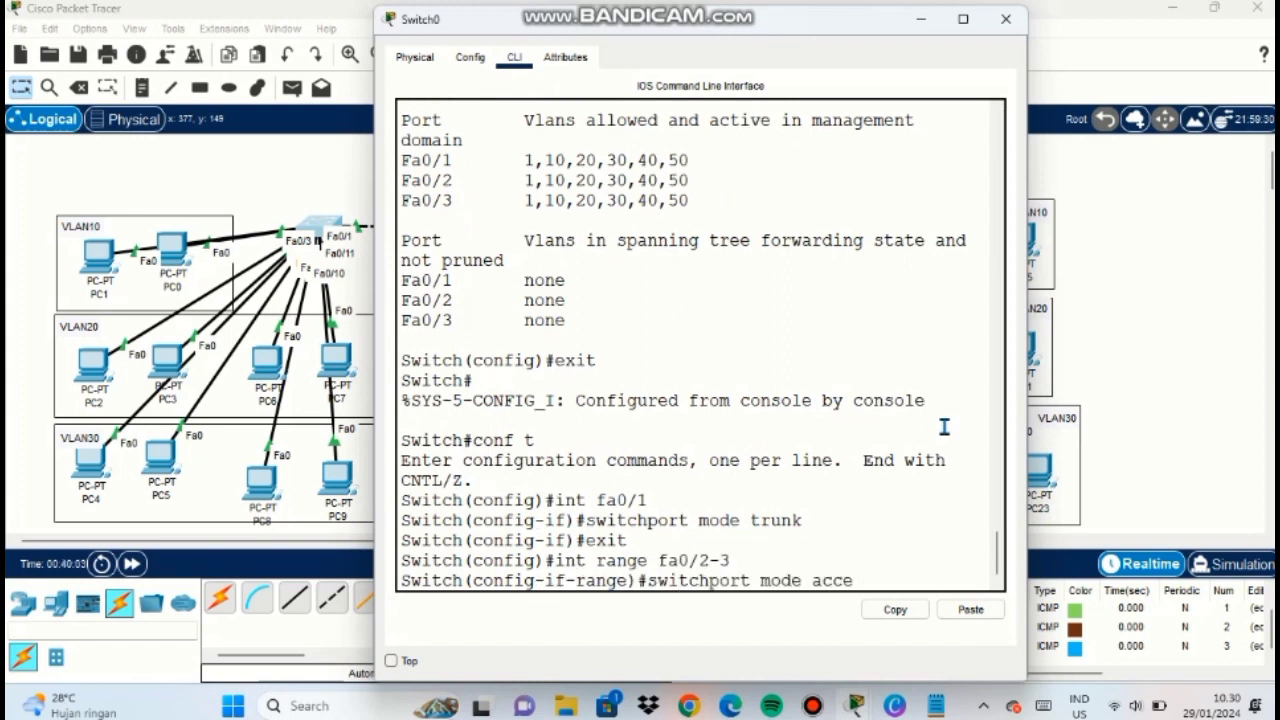
text(ss)
key(Return)
Assign Switch0's interface range fa0/2-3 to access VLAN 10.
key(Up)
key(BackSpace)
key(BackSpace)
key(BackSpace)
key(BackSpace)
key(BackSpace)
key(BackSpace)
key(BackSpace)
key(BackSpace)
key(BackSpace)
key(BackSpace)
text(access vlan 10)
key(Return)
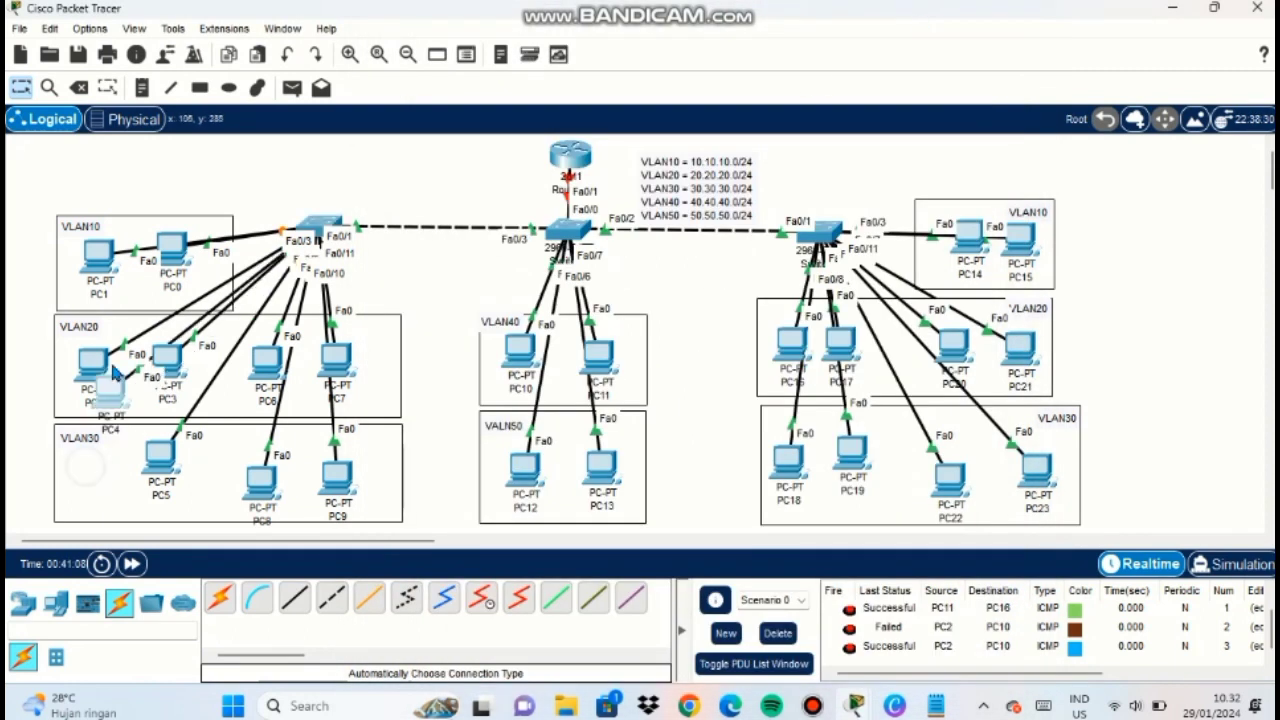
Line up PC4, PC5, PC8 and PC9 in one row within Switch0's VLAN30 group, and check Switch0's port summary.
drag(156, 171, 253, 472)
mouse_move(332, 482)
mouse_down()
mouse_move(412, 312)
mouse_move(336, 479)
mouse_up()
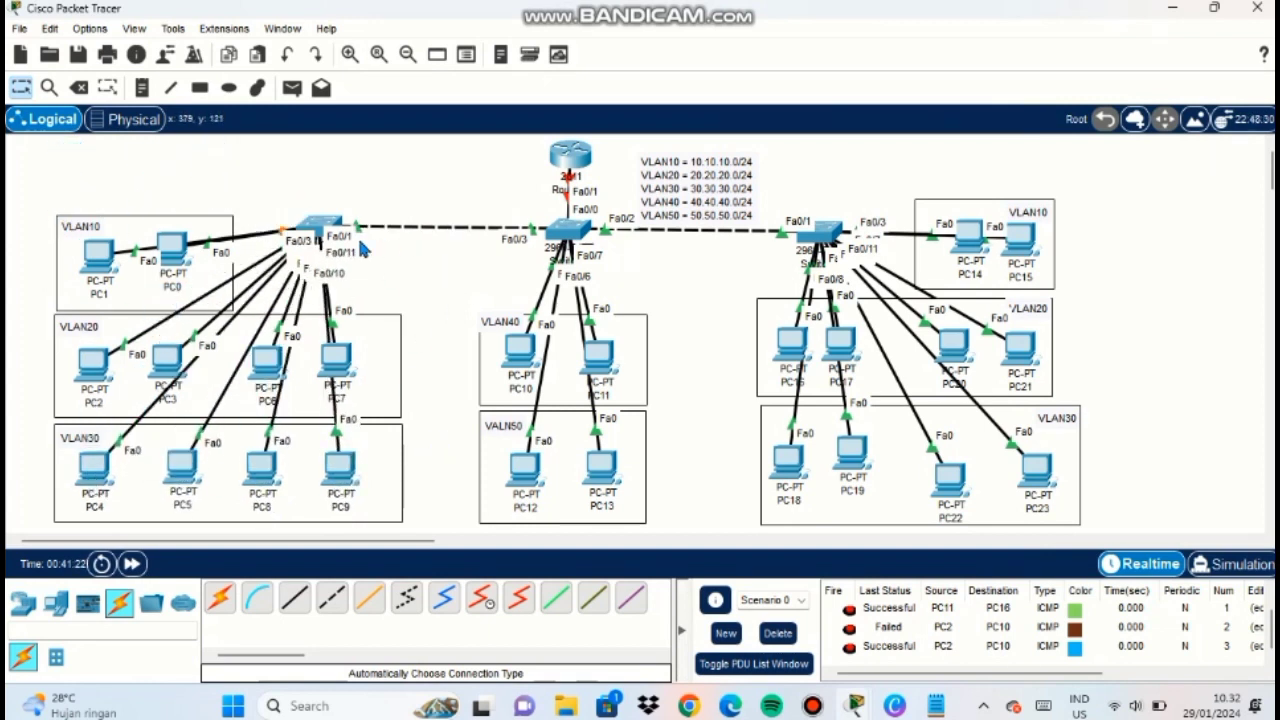
mouse_move(316, 228)
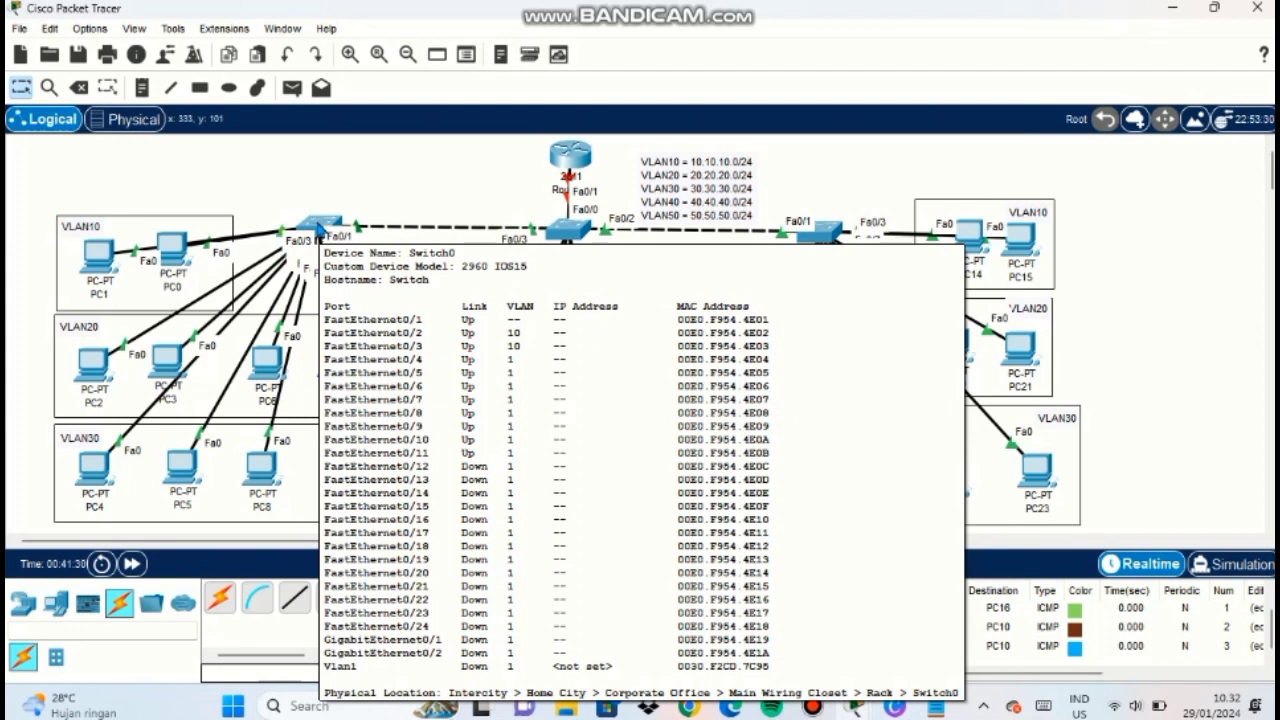
On Switch0, leave the current interface range and set interface range fa0/4-7 to switchport access mode.
click(316, 228)
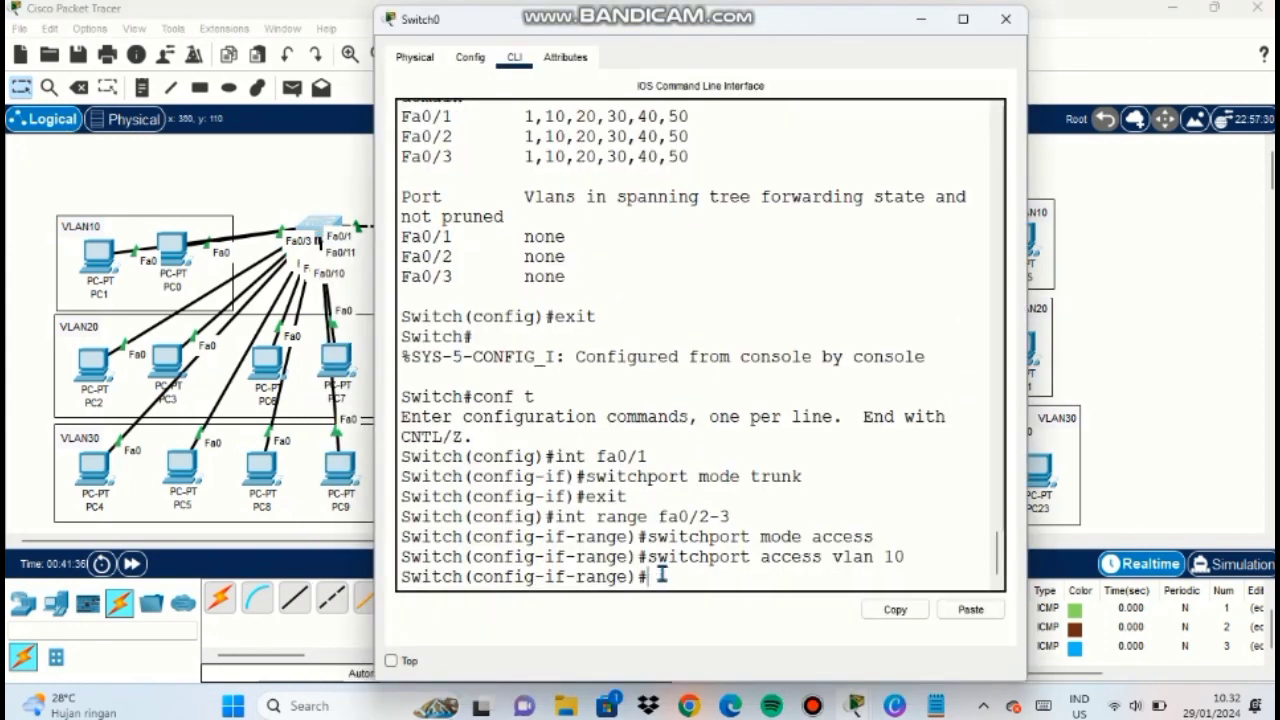
text(exit)
key(Return)
text(snt range)
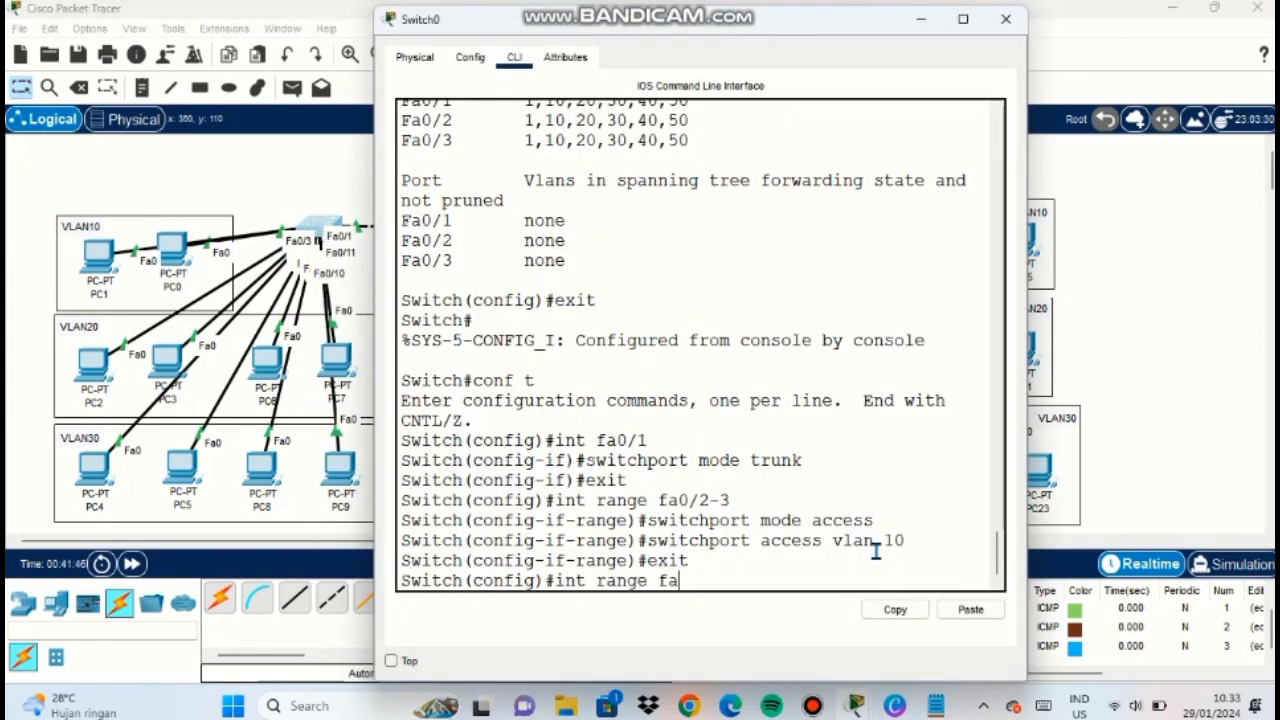
text( fa0/4-7)
key(Return)
text(switchport mode access)
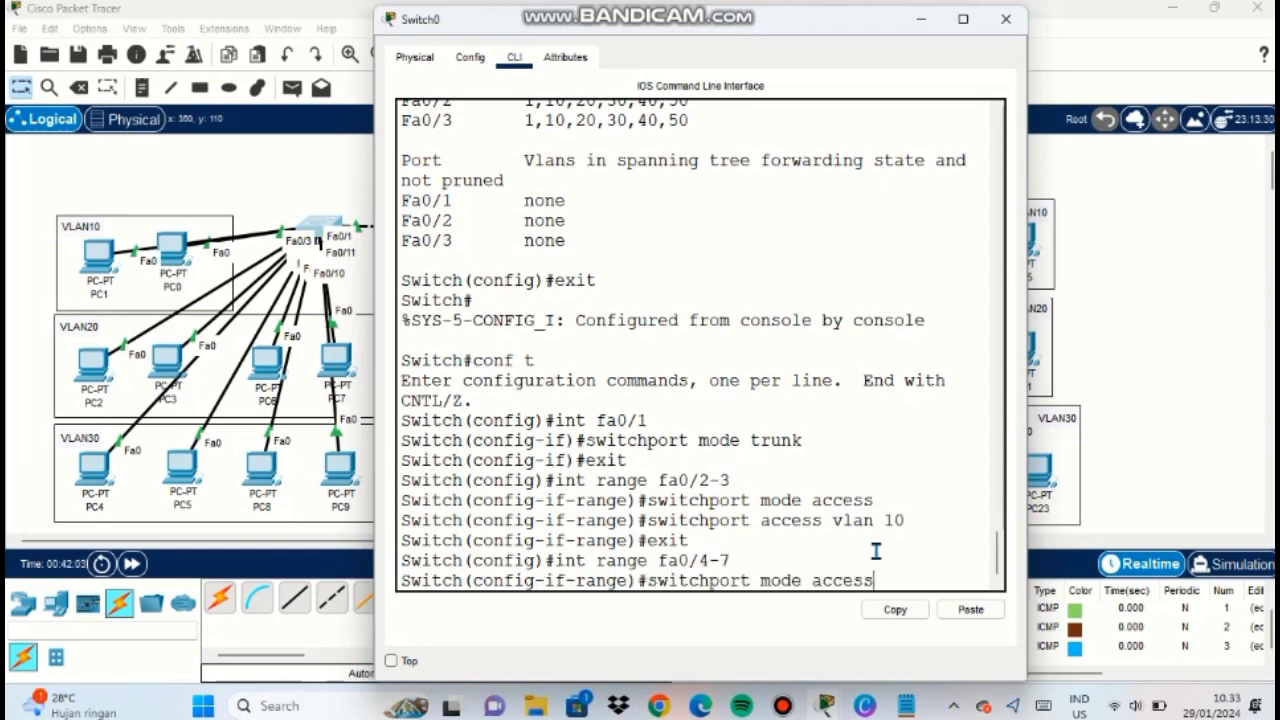
key(Return)
Assign Switch0's interface range fa0/4-7 to access VLAN 20, correcting the command that lacks the vlan keyword.
text(switchport access )
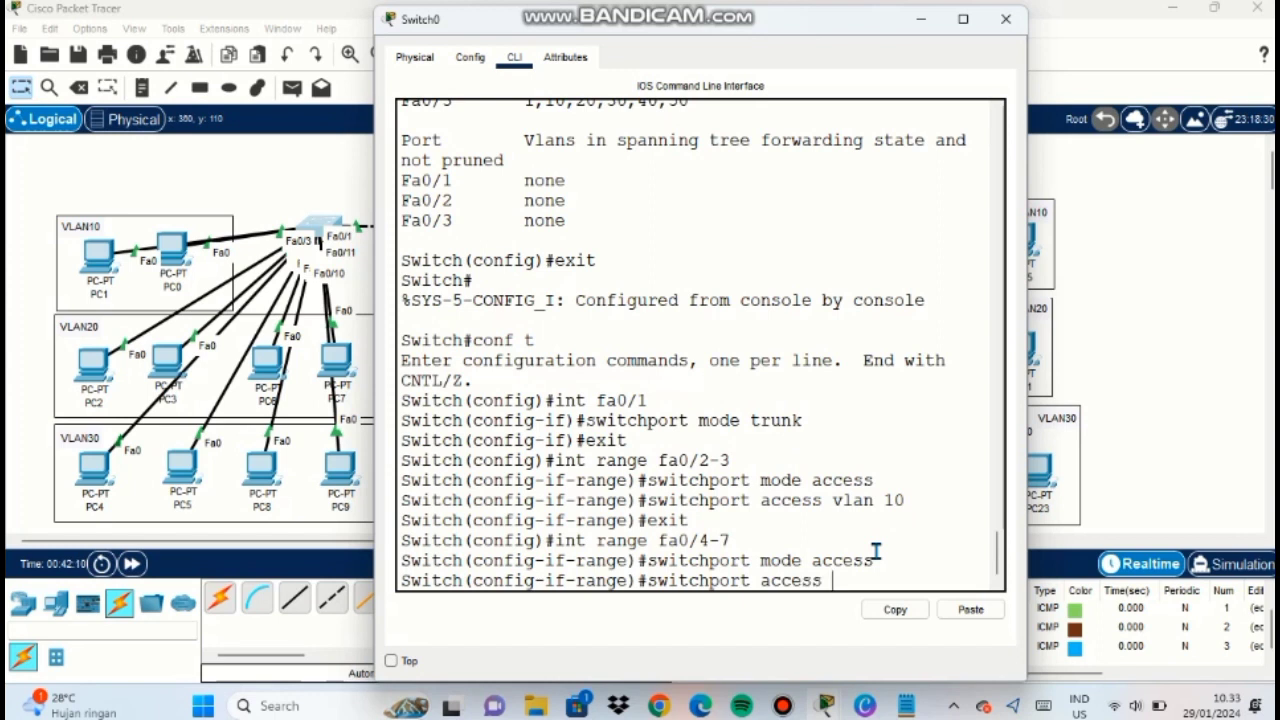
text(vlan 20)
key(Return)
key(Up)
key(Left)
key(Left)
text(vlan)
key(Return)
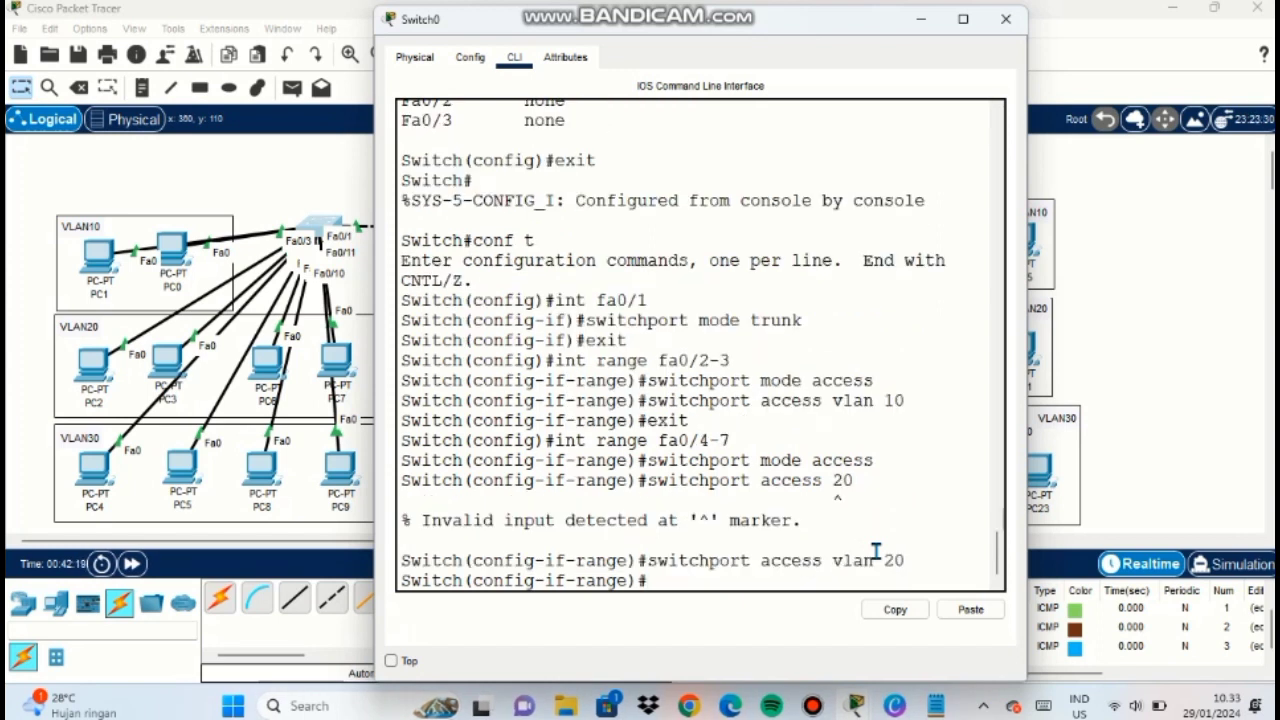
Adjust the spacing of PC4, PC5, PC8 and PC9 slightly within Switch0's VLAN30 group.
click(921, 19)
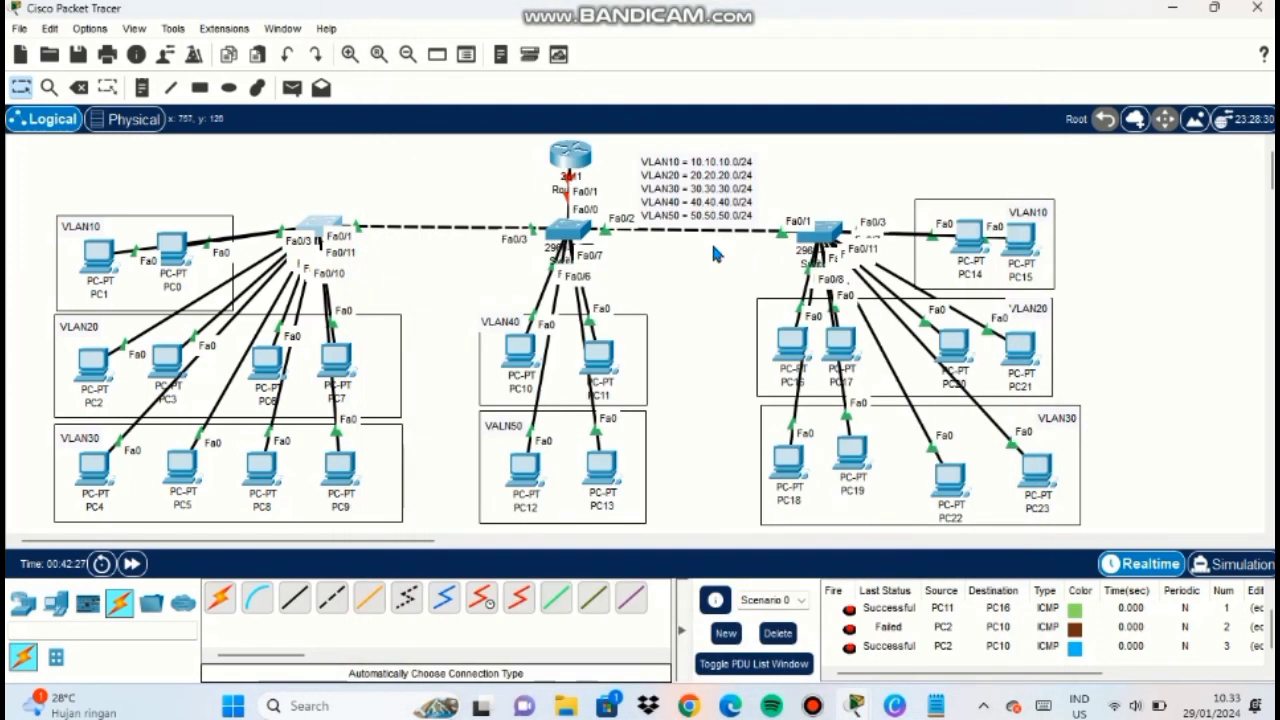
mouse_move(95, 462)
mouse_down()
mouse_move(88, 230)
mouse_move(99, 470)
mouse_up()
mouse_move(182, 468)
mouse_down()
mouse_move(200, 165)
mouse_move(185, 467)
mouse_up()
drag(263, 474, 347, 468)
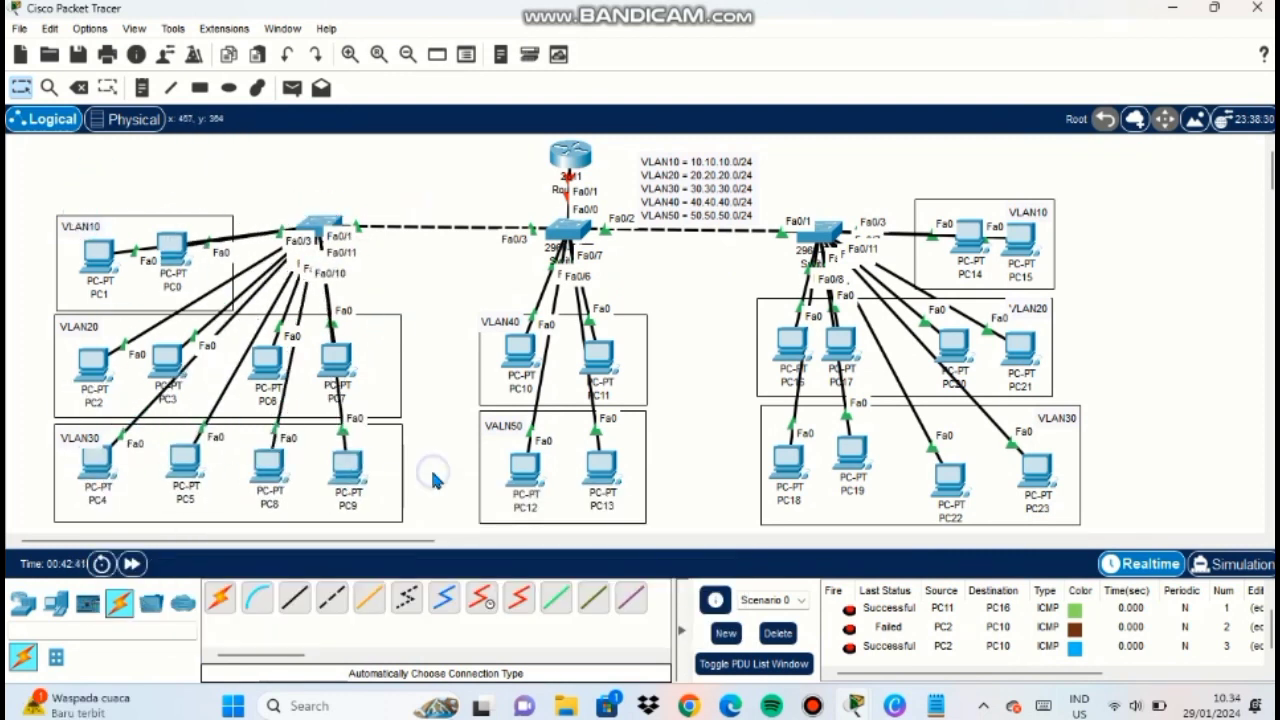
On Switch0, set interface range fa0/8-11 to access mode and assign it to VLAN 30.
click(318, 228)
text(exit)
key(Return)
text(int range fa0/8-11)
key(Return)
text(switchport mode access)
key(Return)
text(switchport access vlan 30)
key(Return)
Display Switch0's brief VLAN table, widen the window to check the ports of VLANs 10 to 30, and minimize it.
text(do show vlan brief)
key(Return)
drag(1026, 492, 1140, 482)
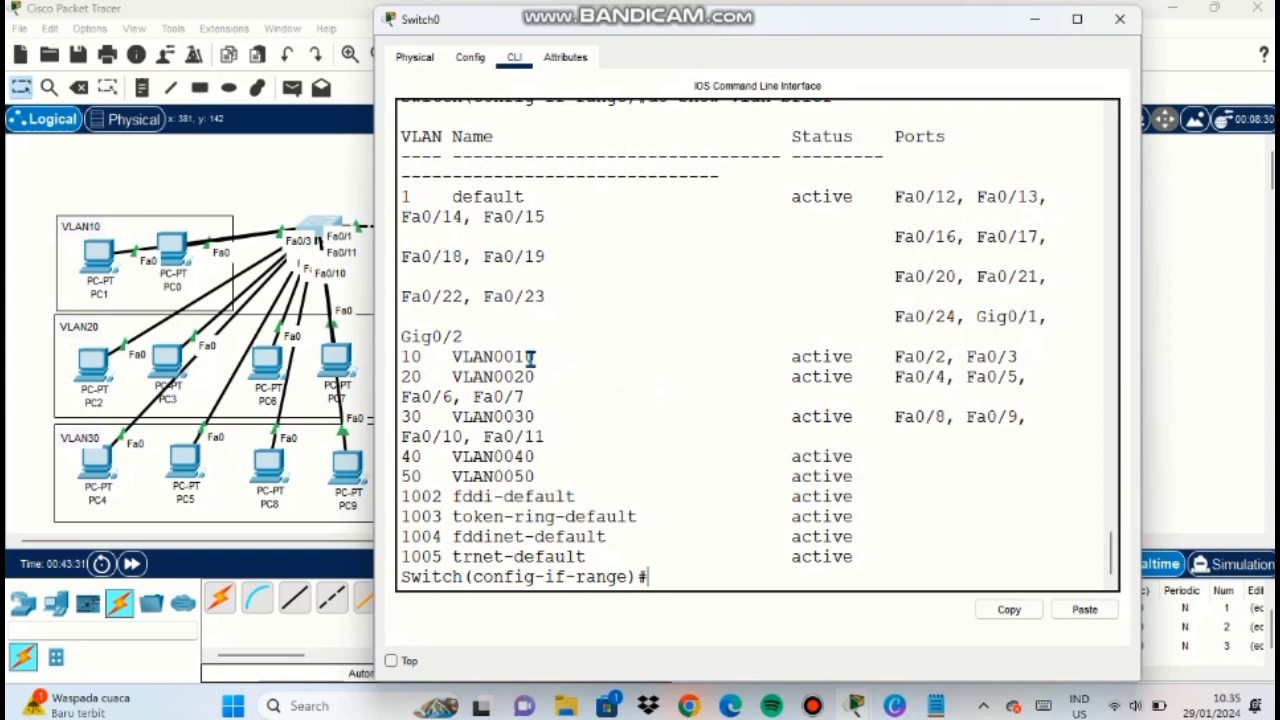
drag(1140, 317, 1232, 317)
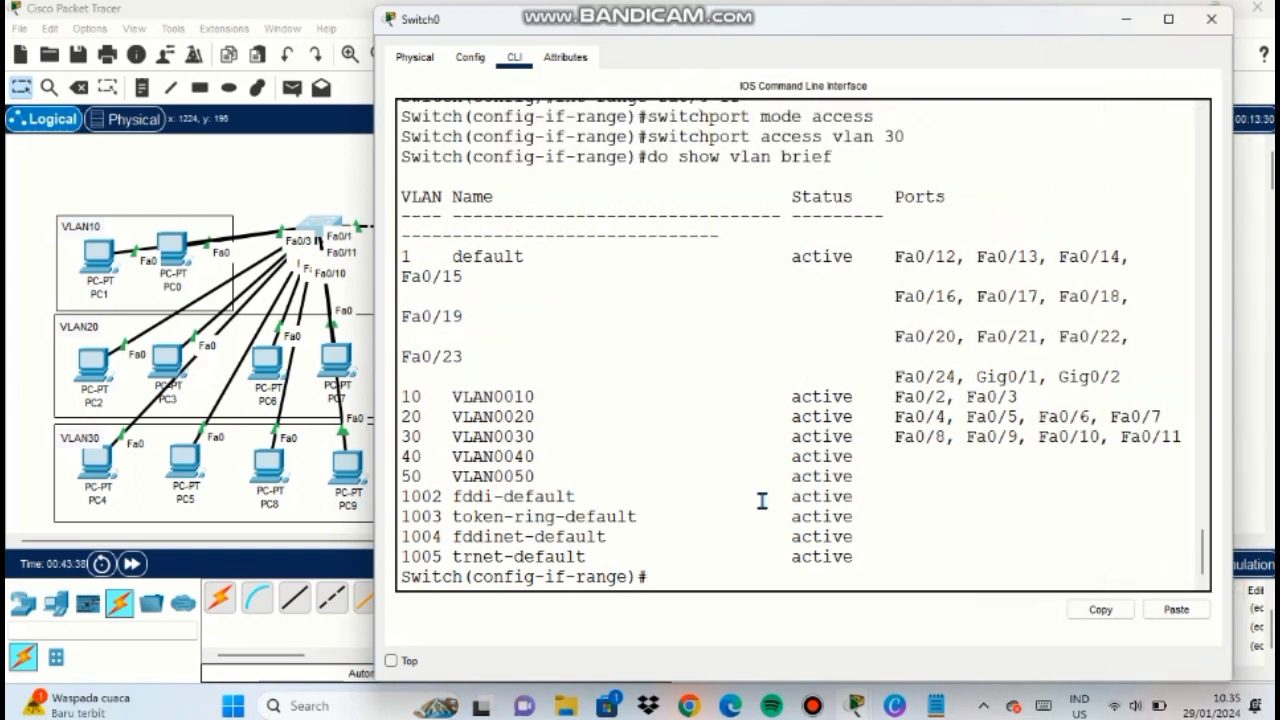
drag(402, 396, 1194, 434)
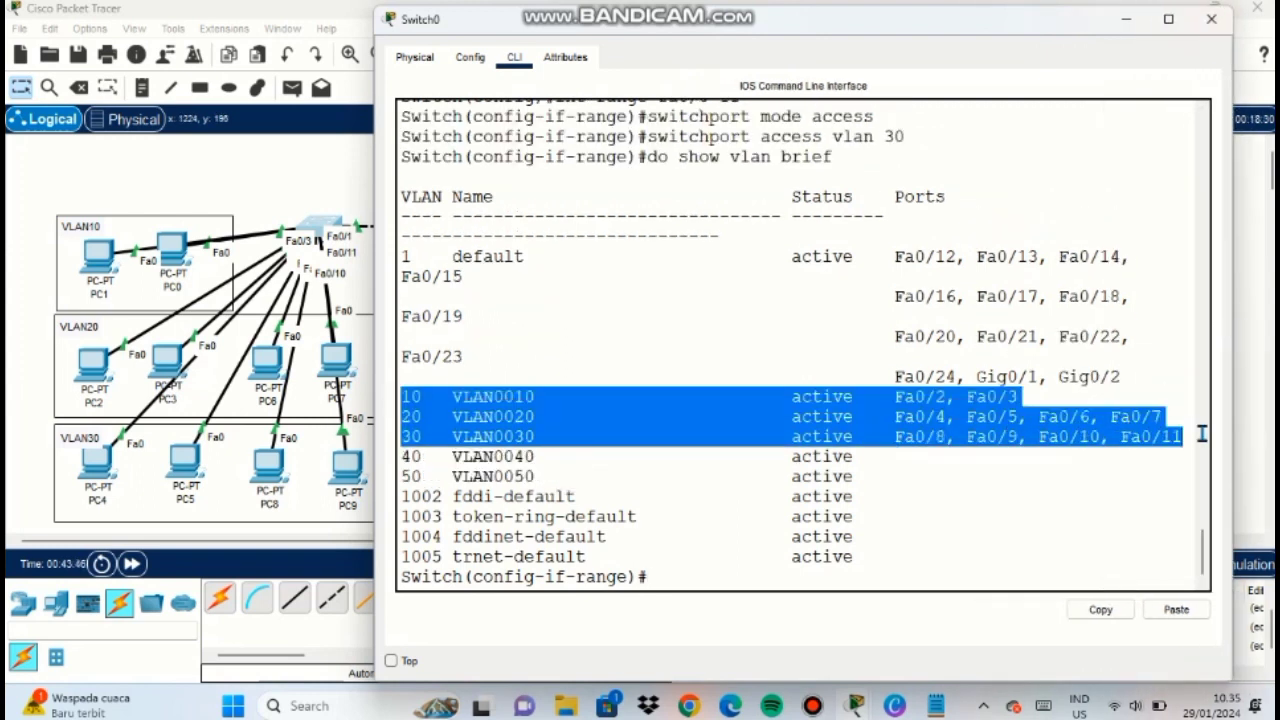
click(1101, 465)
click(1126, 22)
Open Switch2's command line, start its console session and enter global configuration mode.
click(818, 238)
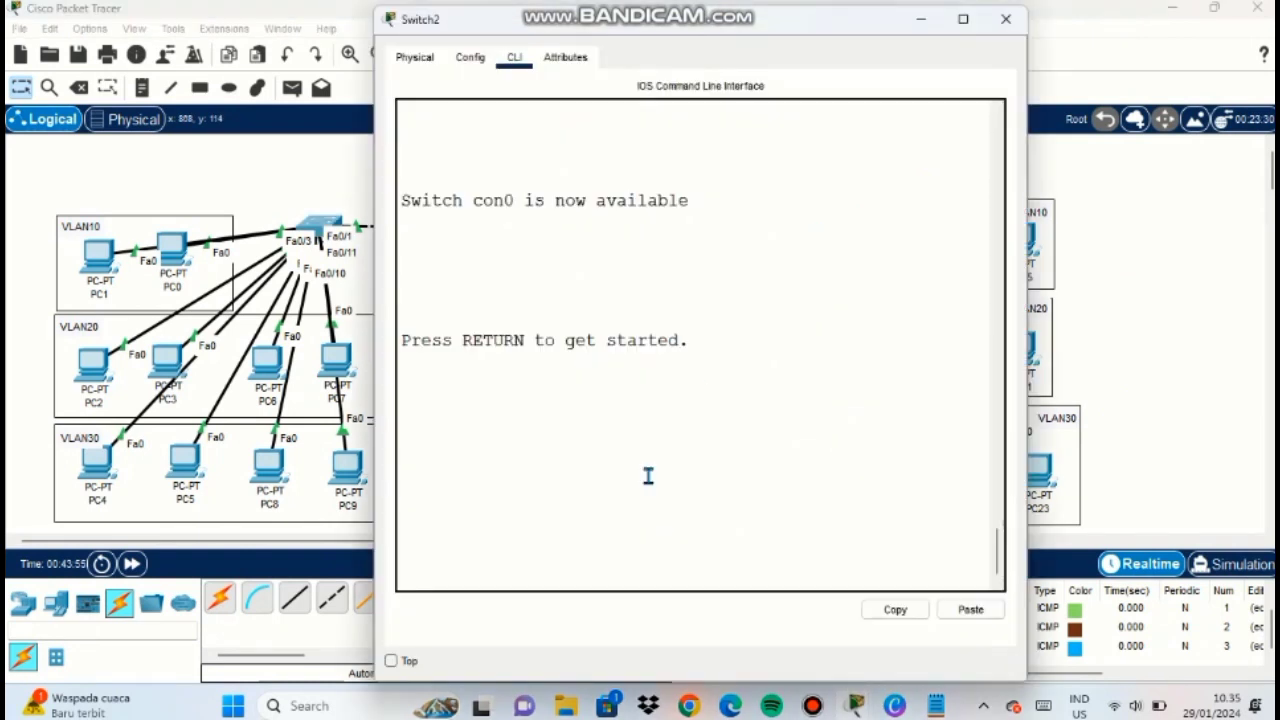
click(648, 476)
key(Return)
click(921, 22)
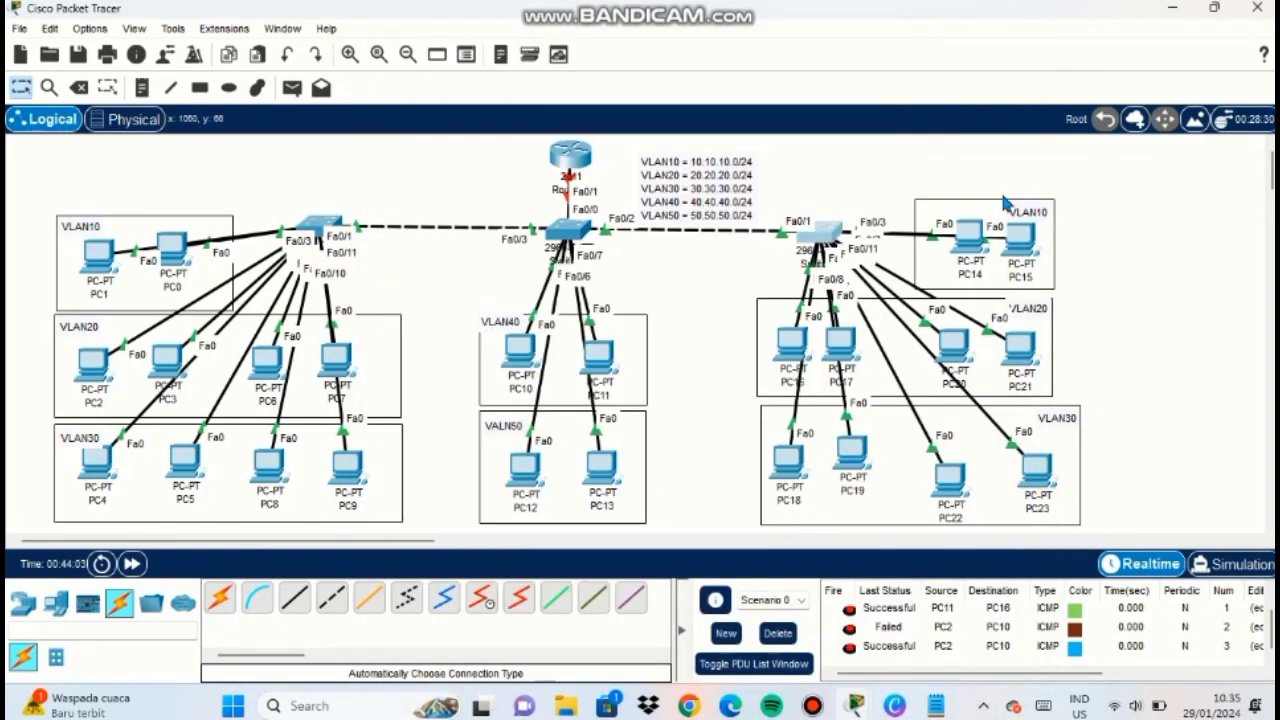
click(820, 231)
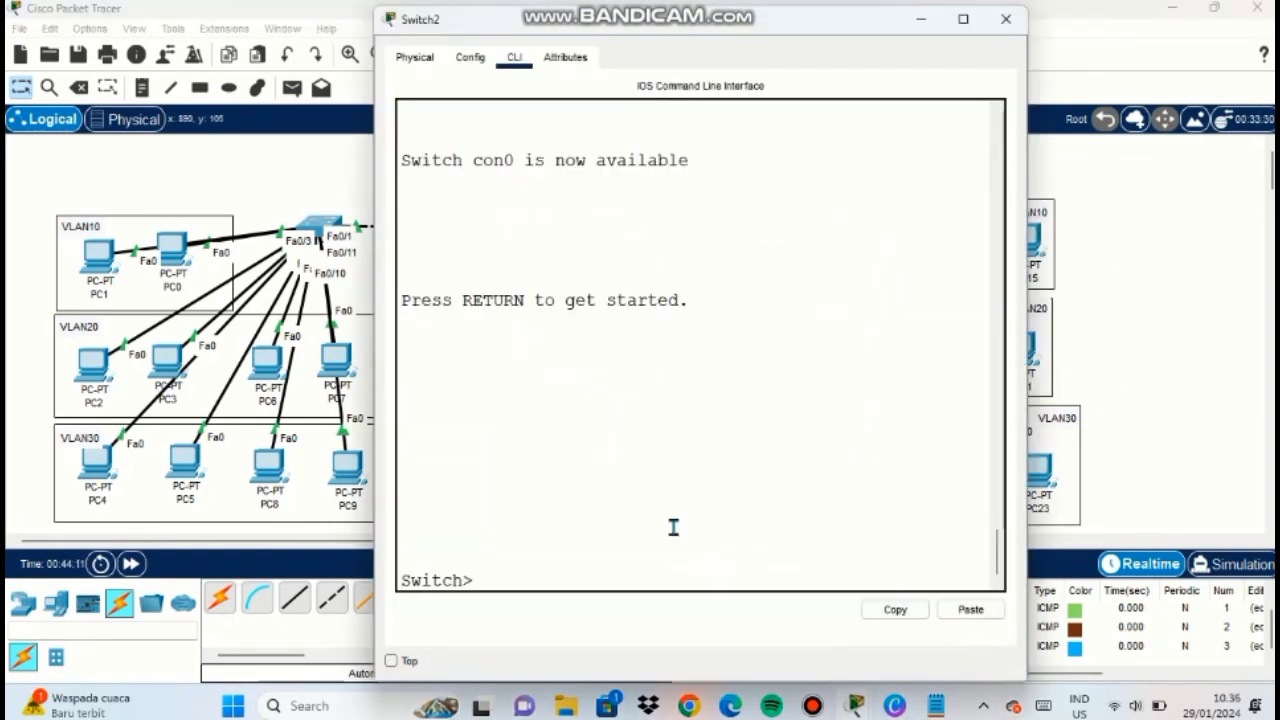
text(en)
key(Return)
text(conf t)
key(Return)
Set Switch2's interface fa0/1 to switchport trunk mode.
text(int range fa0/1)
key(Return)
text(switchport mode trunk)
key(Return)
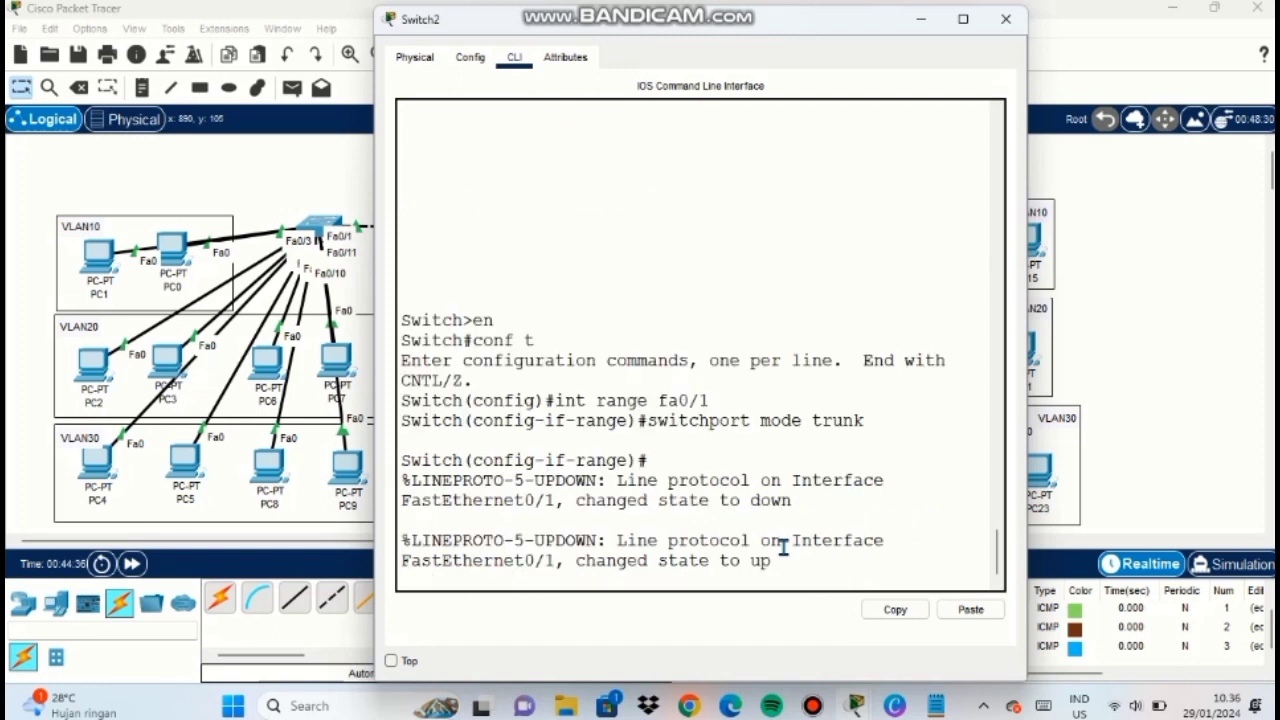
key(Return)
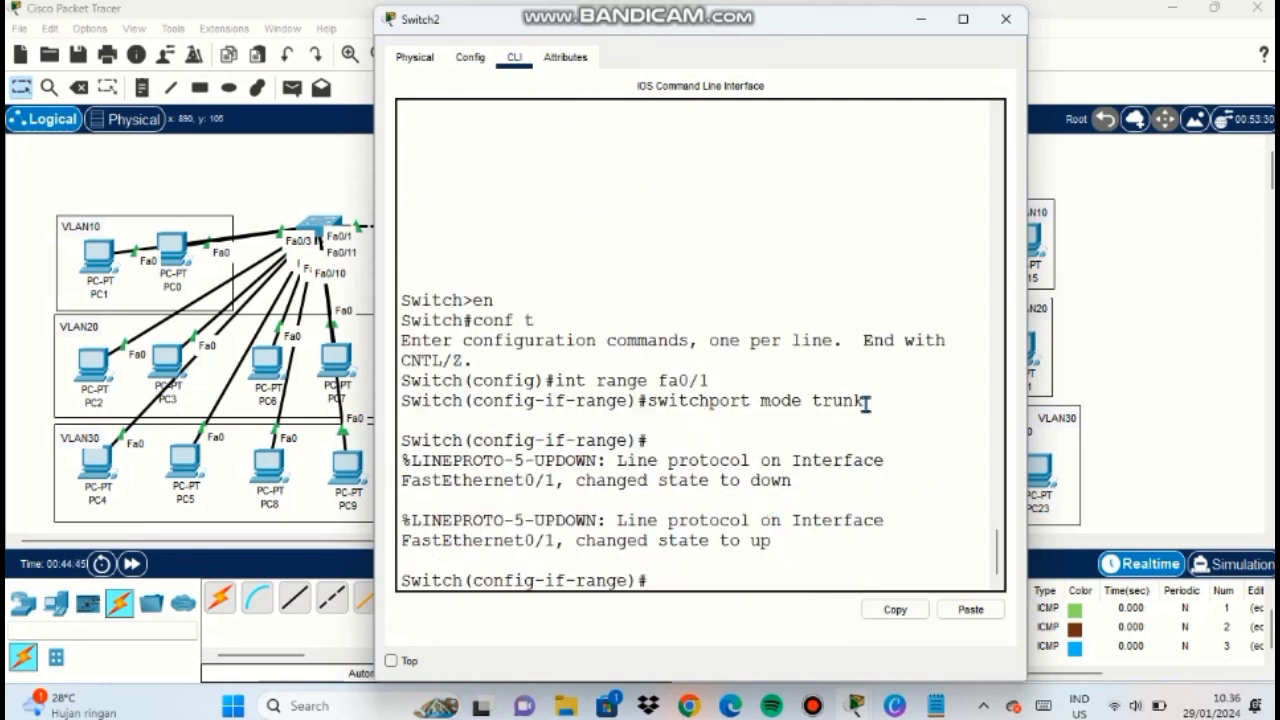
On Switch2, set interface range fa0/2-3 to access mode and assign it to VLAN 10.
click(1006, 19)
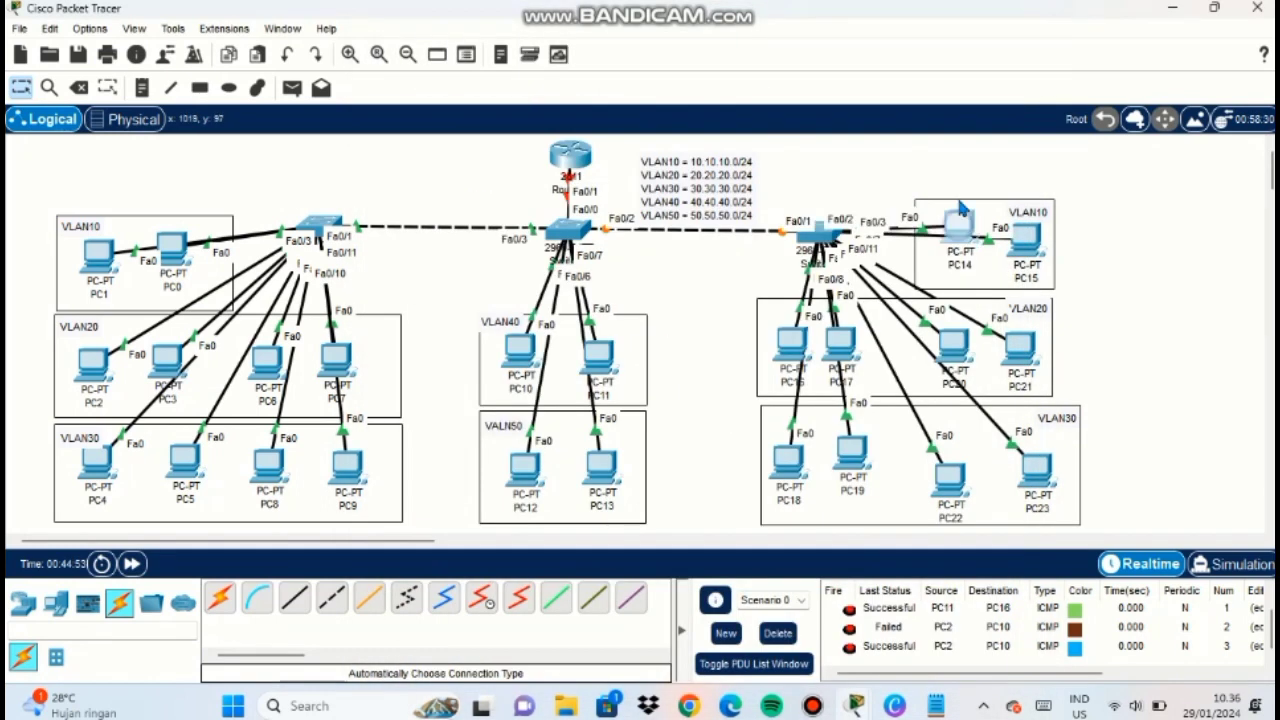
click(830, 232)
text(exit)
key(Return)
text(int range fa0/2-3)
key(Return)
text(switc)
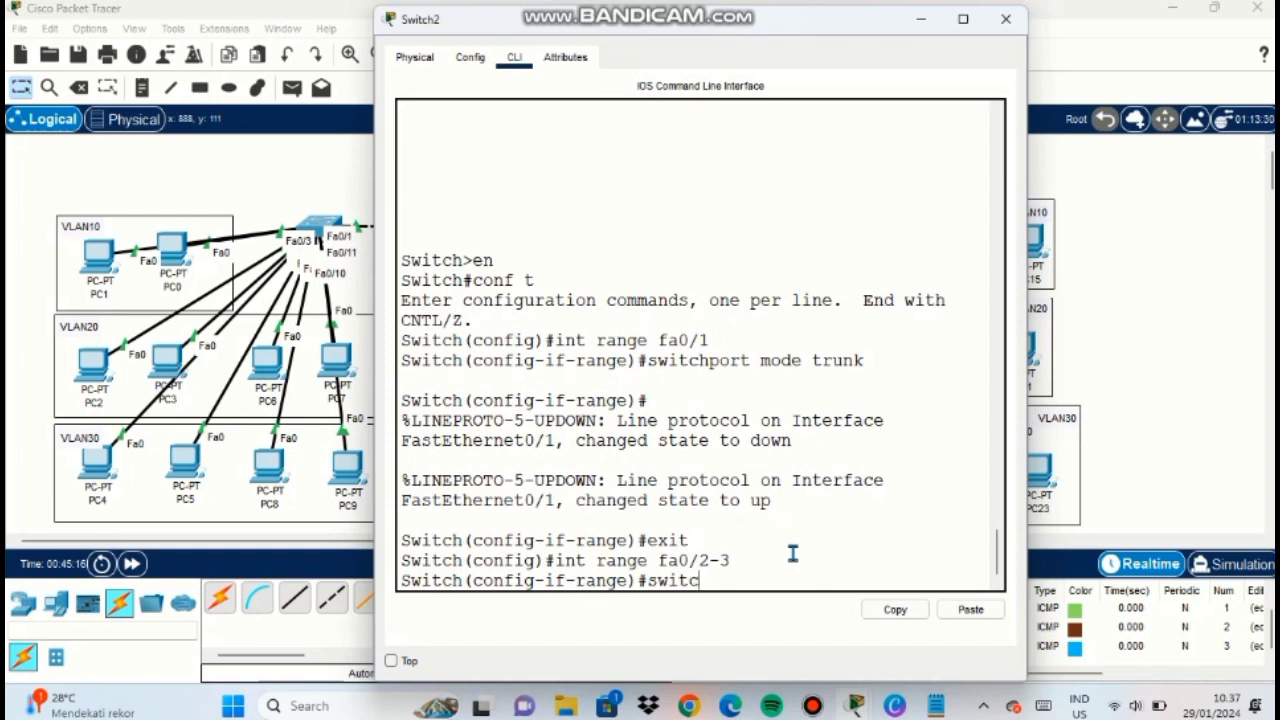
text(hport mode access)
key(Return)
text(switchp)
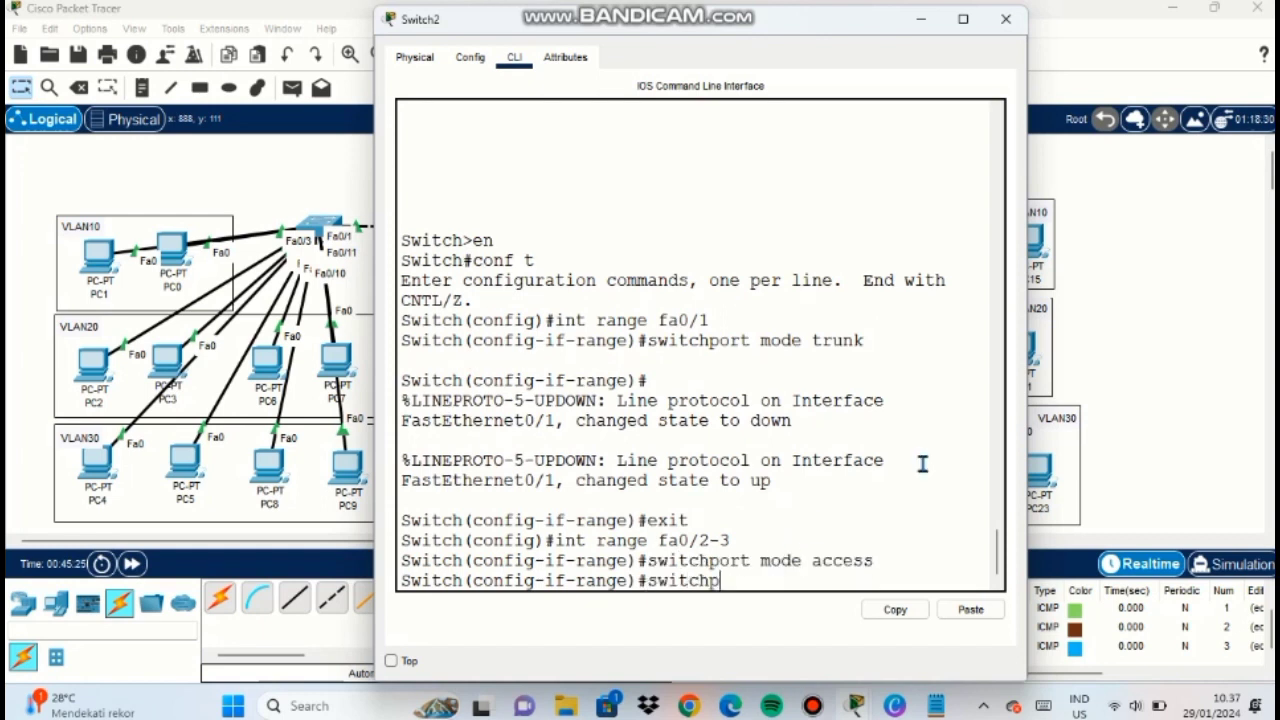
text(ort access vlan 10)
key(Return)
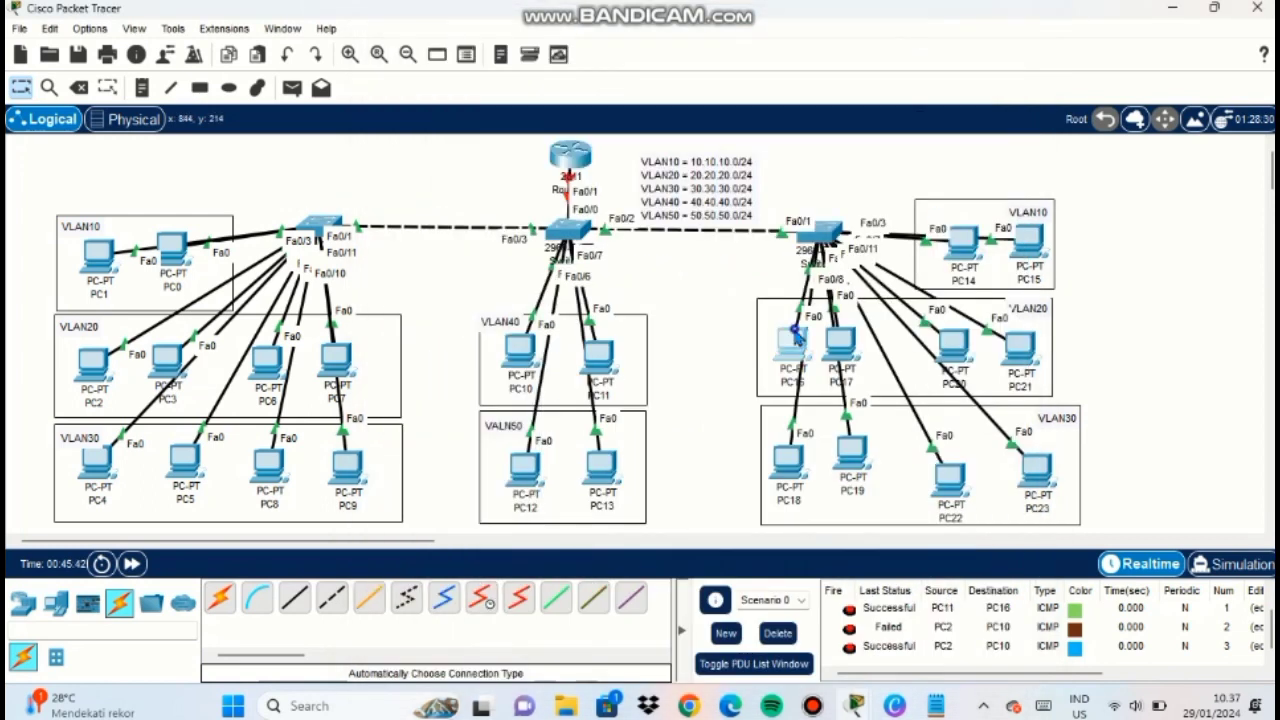
Shift the VLAN20 PCs slightly to trace their links, and set Switch2's interface range fa0/4-7 to access mode in VLAN 20.
drag(944, 350, 926, 345)
mouse_move(1020, 348)
mouse_down()
mouse_move(1030, 295)
mouse_move(1004, 341)
mouse_up()
click(820, 230)
text(exit)
key(Return)
text(int range)
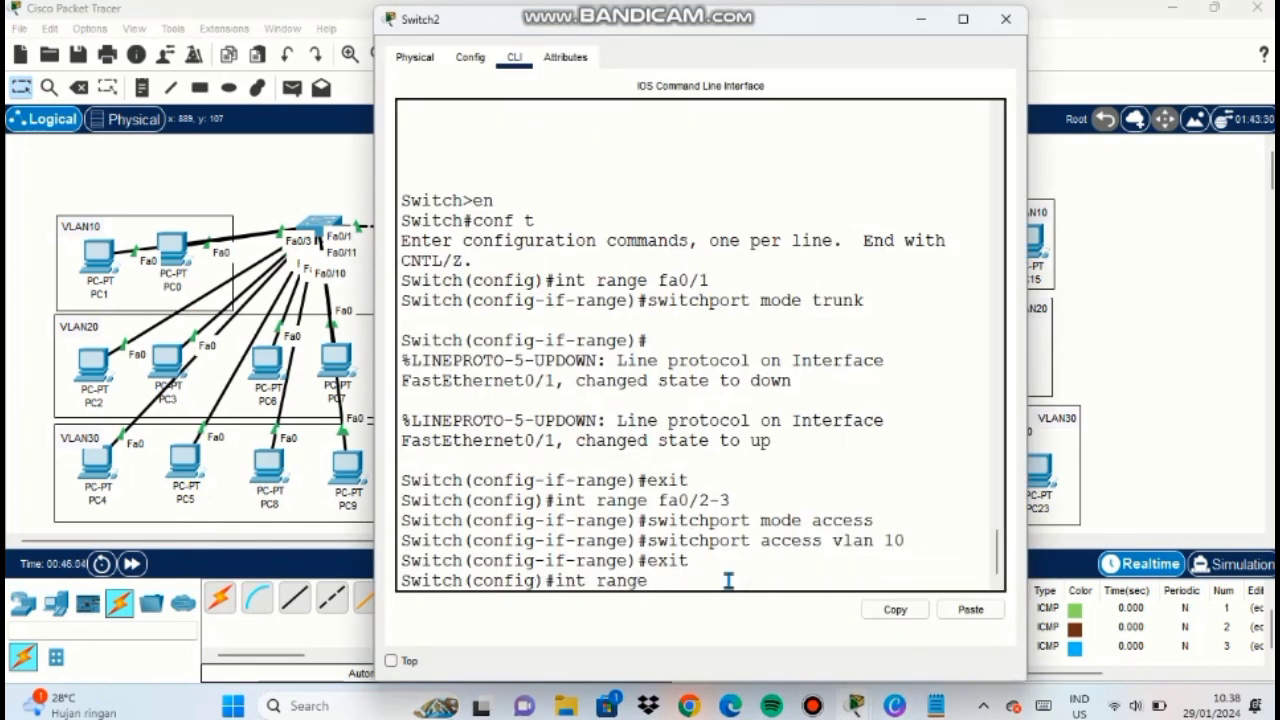
text( fa0/4-7)
key(Return)
text(switchport mode access)
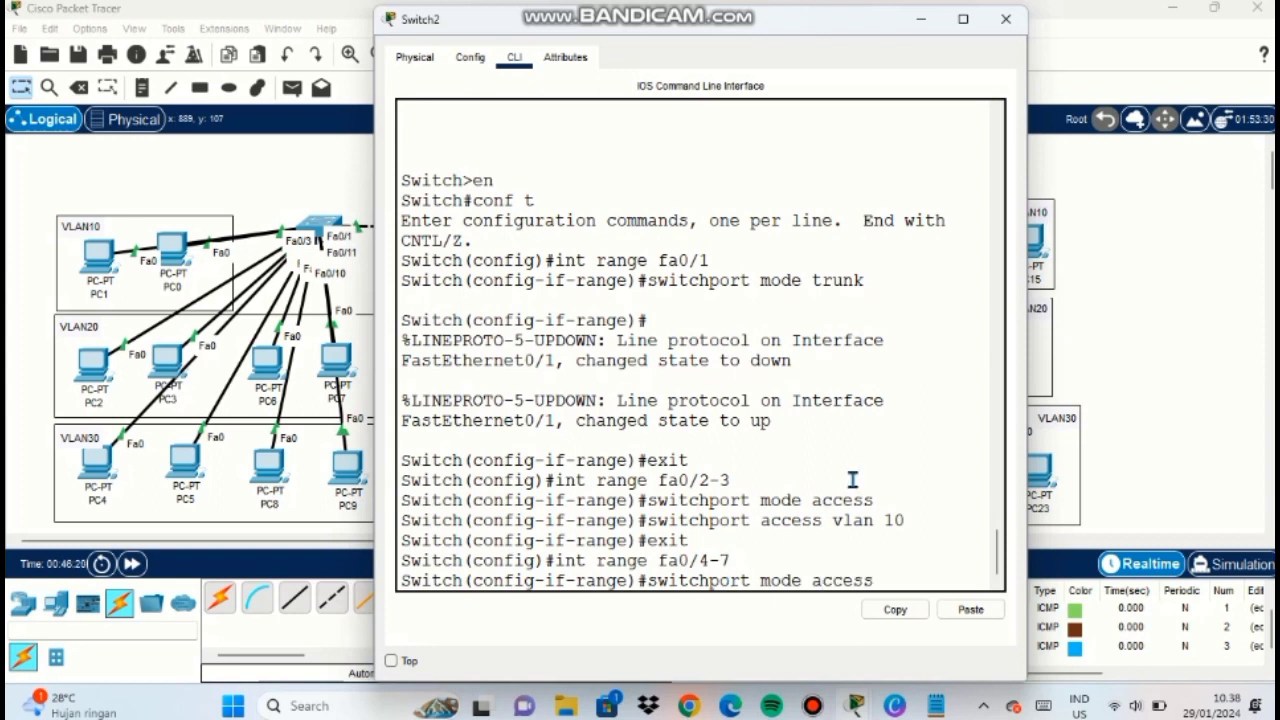
key(Return)
text(switchport access vlan 20)
key(Return)
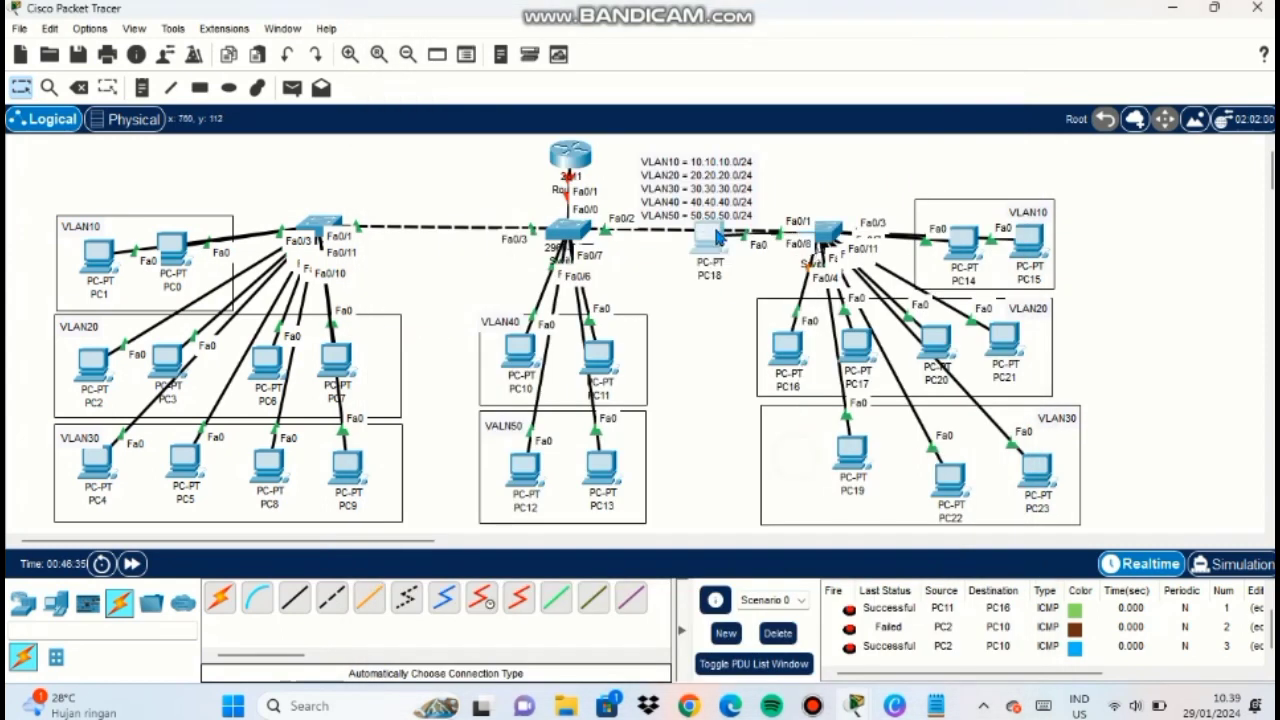
Shift the VLAN30 PCs to trace their links, and set Switch2's interface range fa0/8-11 to access mode in VLAN 30.
drag(770, 160, 858, 466)
mouse_move(957, 492)
mouse_down()
mouse_move(908, 474)
mouse_move(949, 474)
mouse_up()
mouse_move(1039, 478)
mouse_down()
mouse_move(797, 220)
mouse_move(1031, 482)
mouse_up()
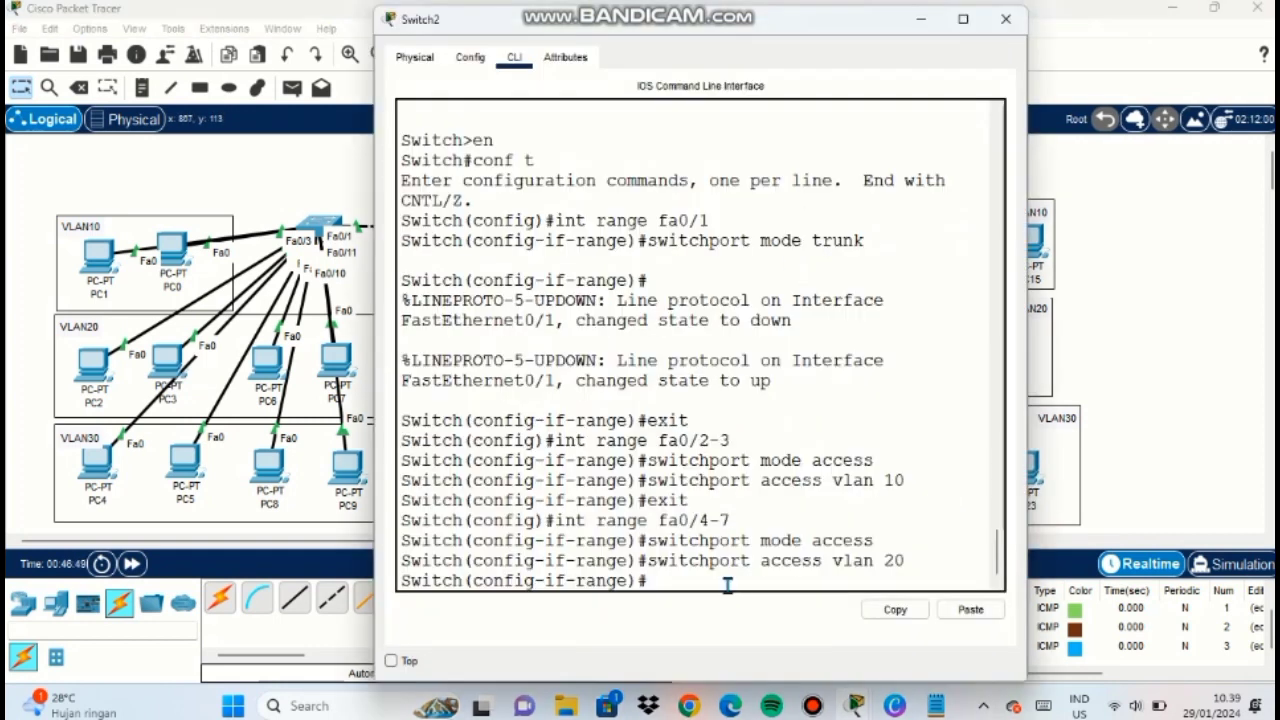
text(exit)
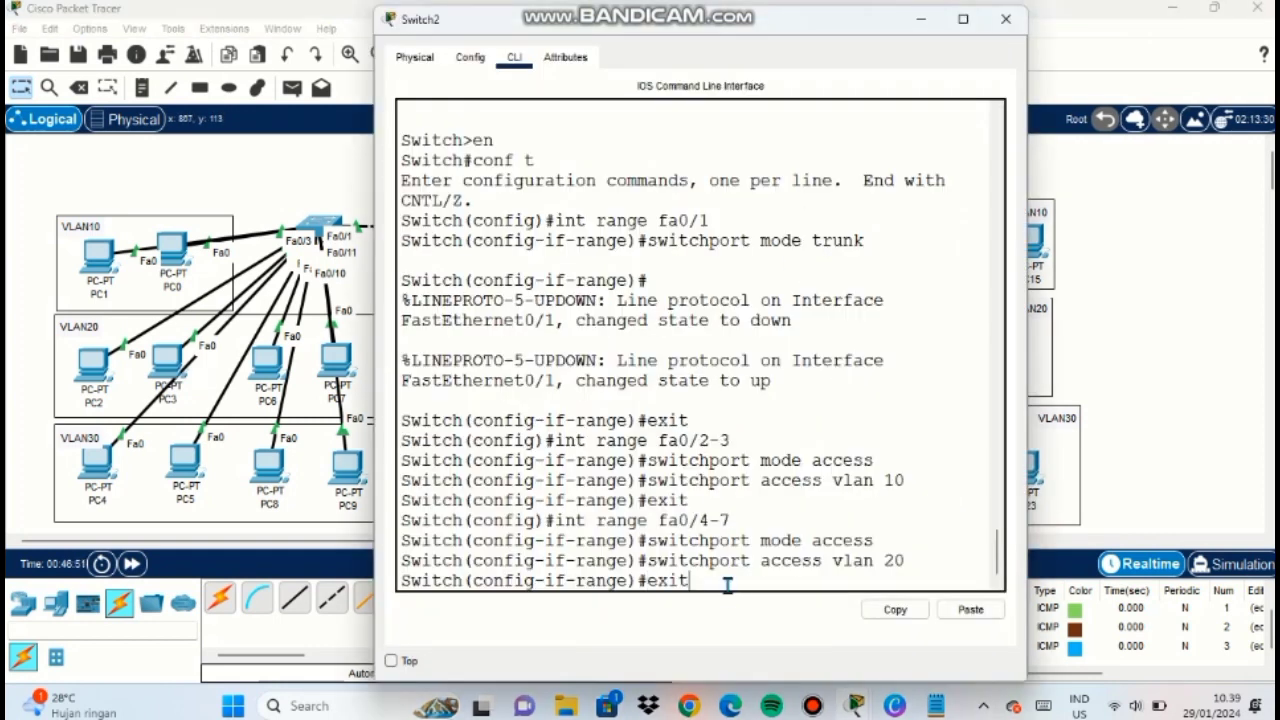
key(Return)
text(int range fa0/8-11)
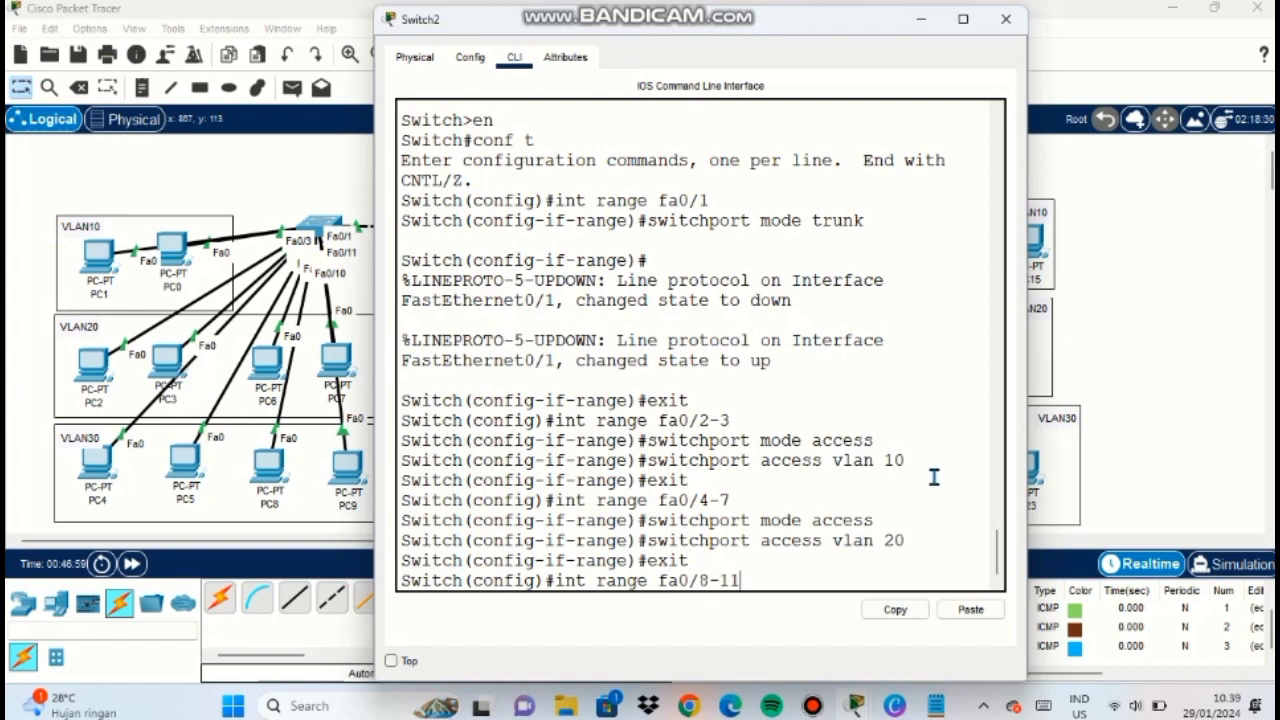
key(Return)
text(switchport mode access)
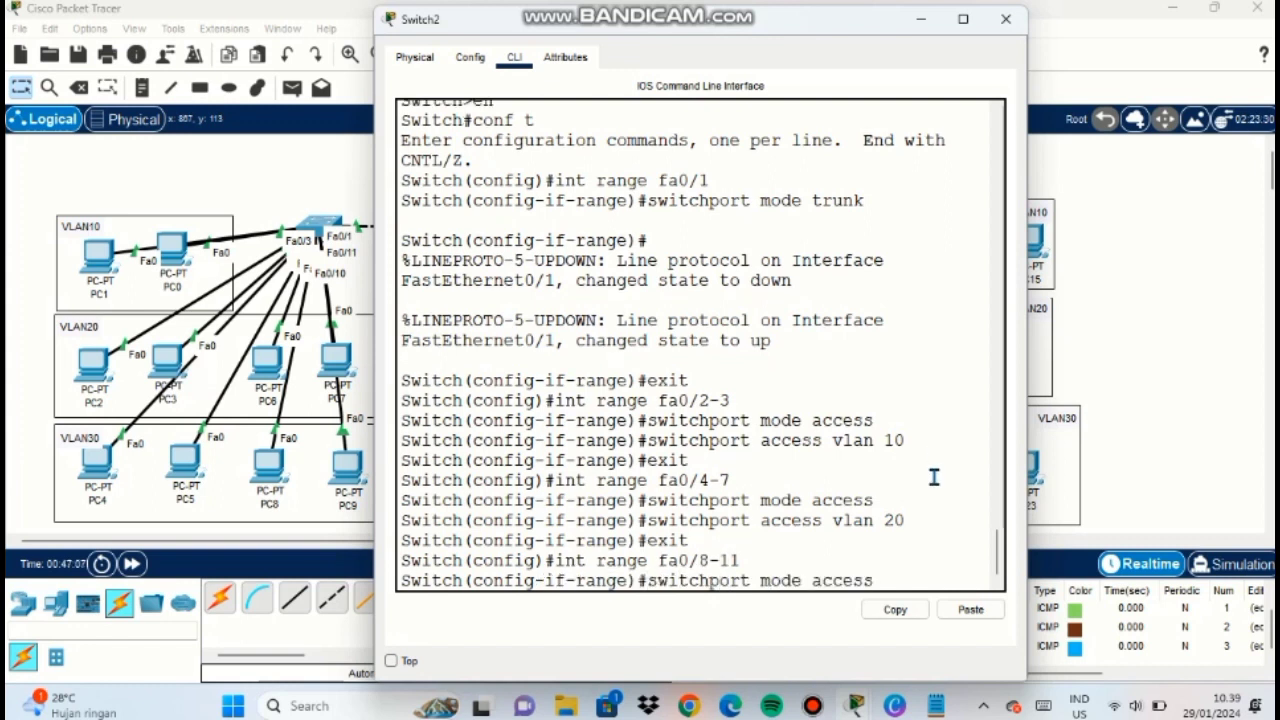
key(Return)
text(switchport access vlan)
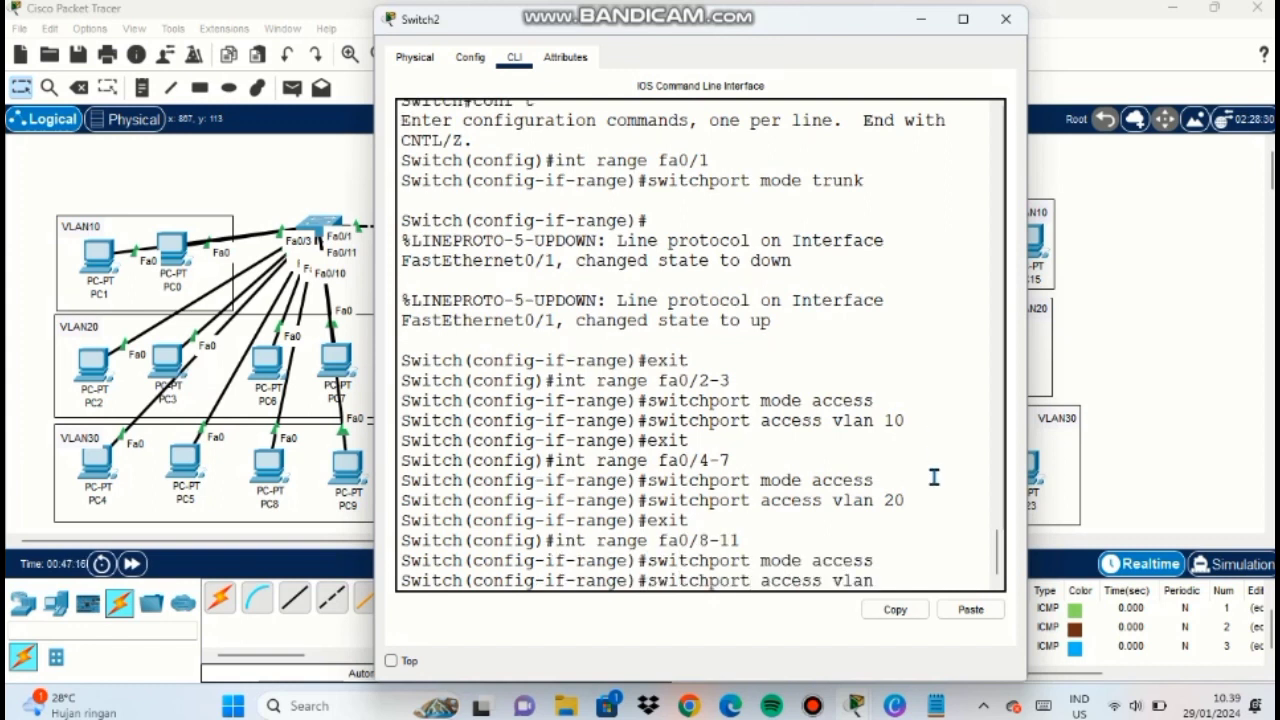
text( 30)
key(Return)
Display Switch2's brief VLAN table and widen the window to check the ports of VLANs 10 to 30.
text(do show vlan)
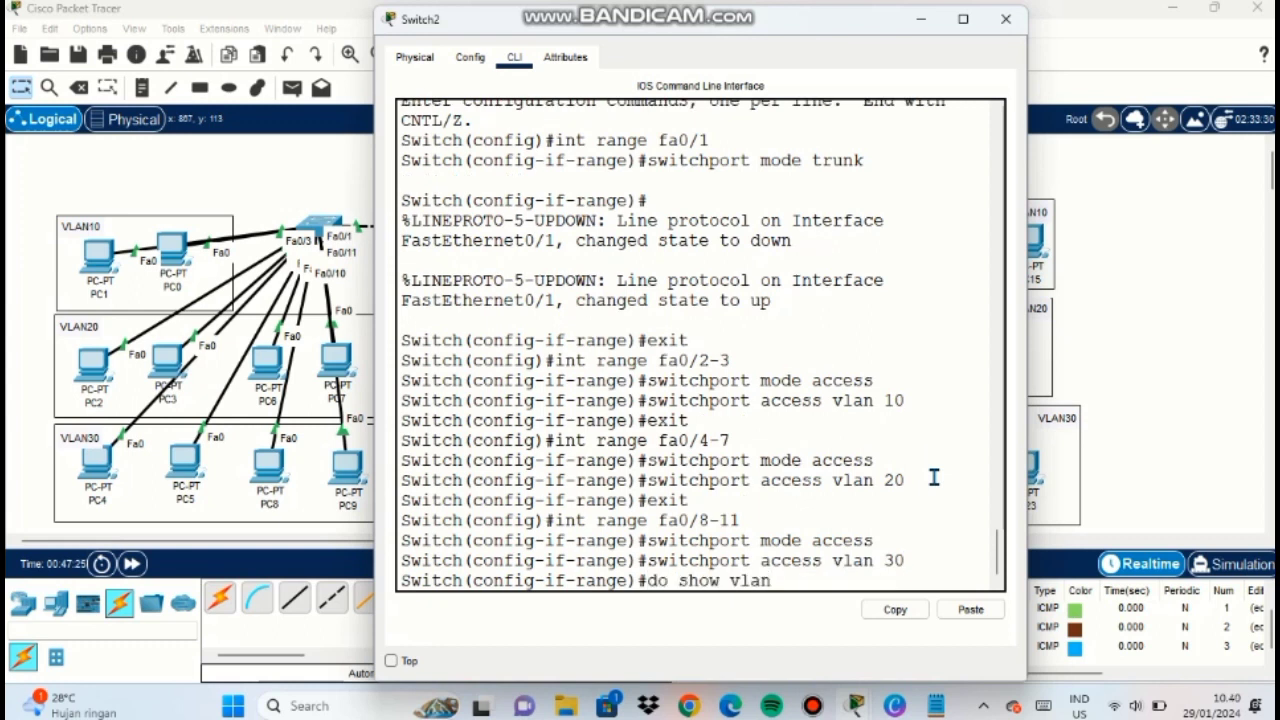
text( brief)
key(Return)
drag(1026, 460, 1262, 460)
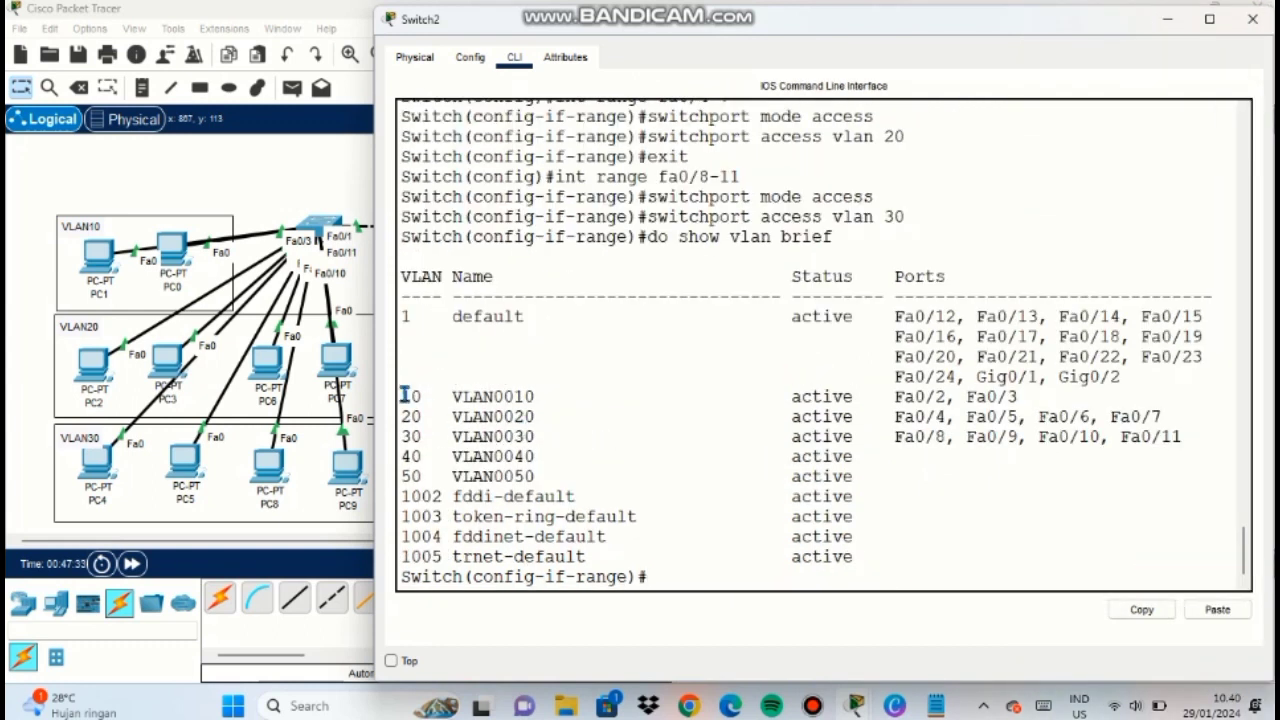
drag(407, 396, 1203, 437)
click(1150, 509)
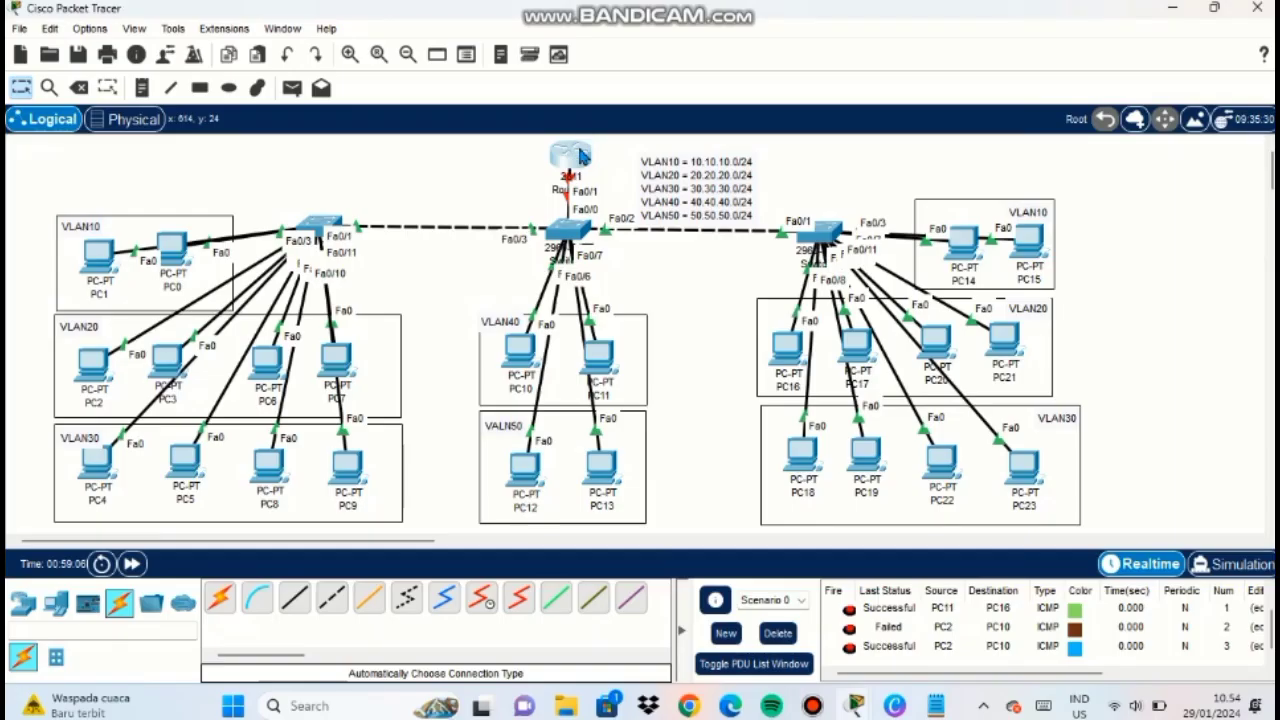
Open Router0's command line, decline the initial configuration dialog and start the console session.
click(586, 160)
click(514, 57)
key(Return)
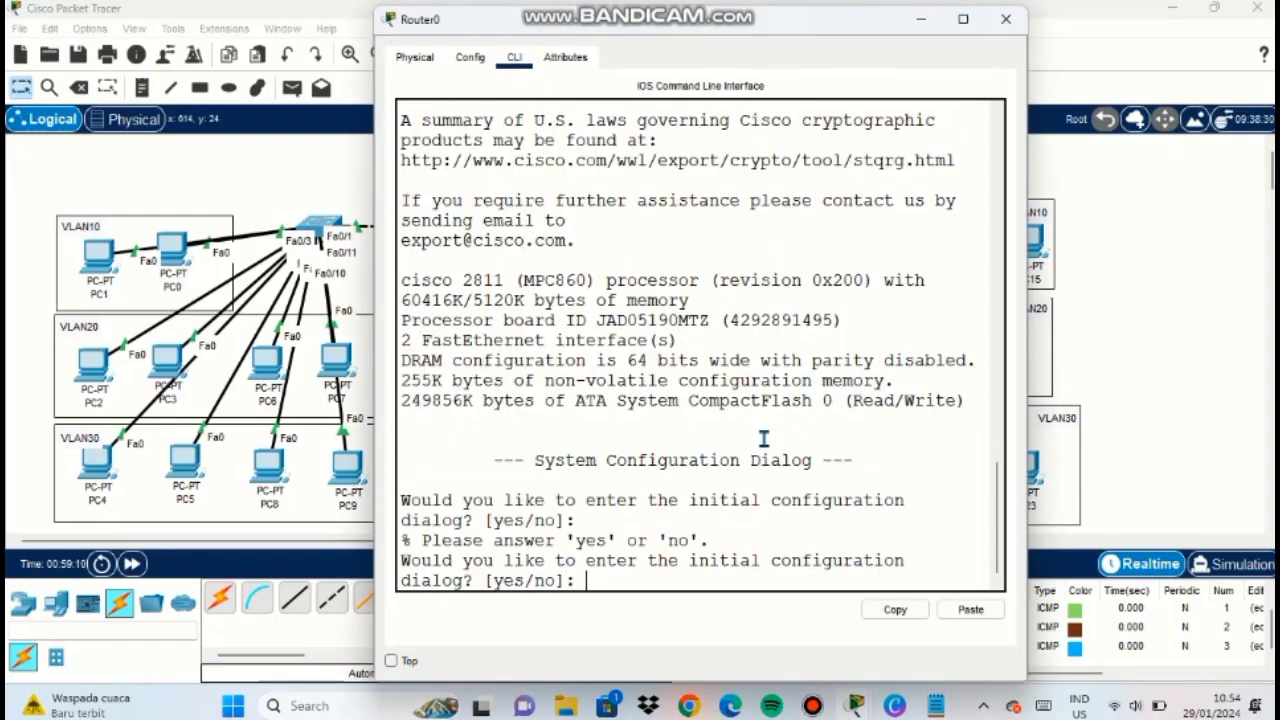
key(Return)
key(Return)
key(Return)
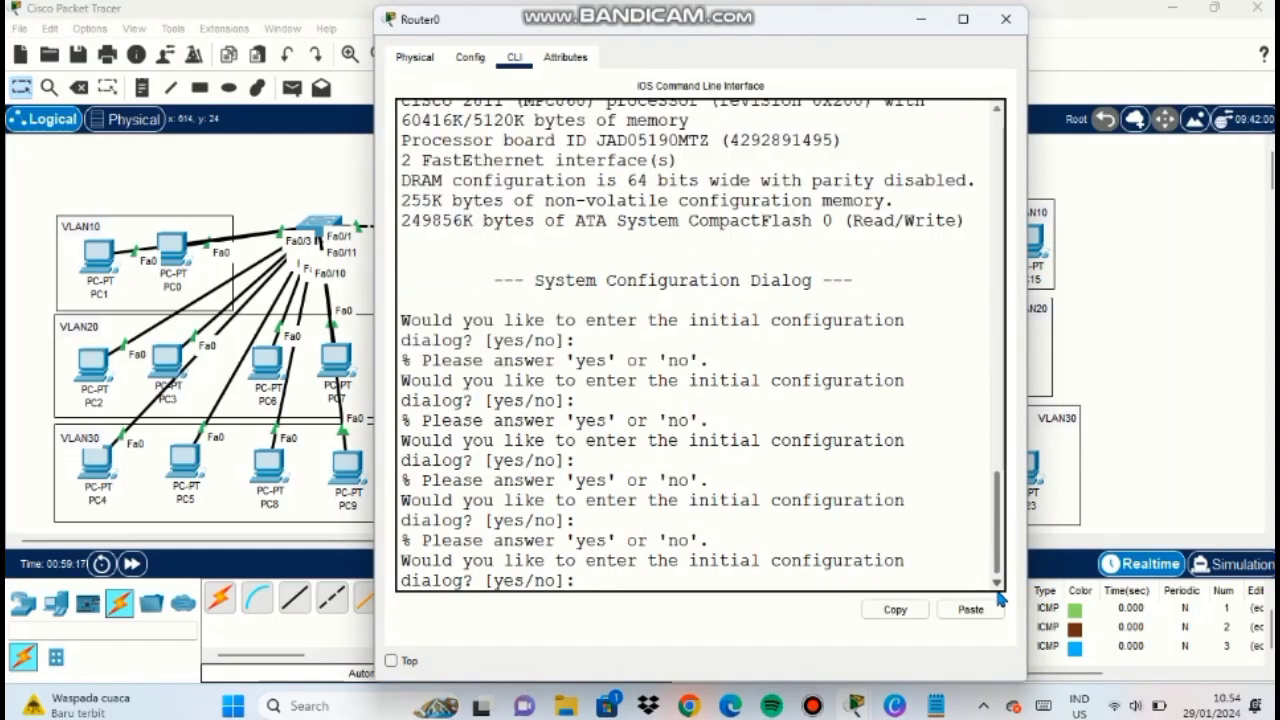
key(Return)
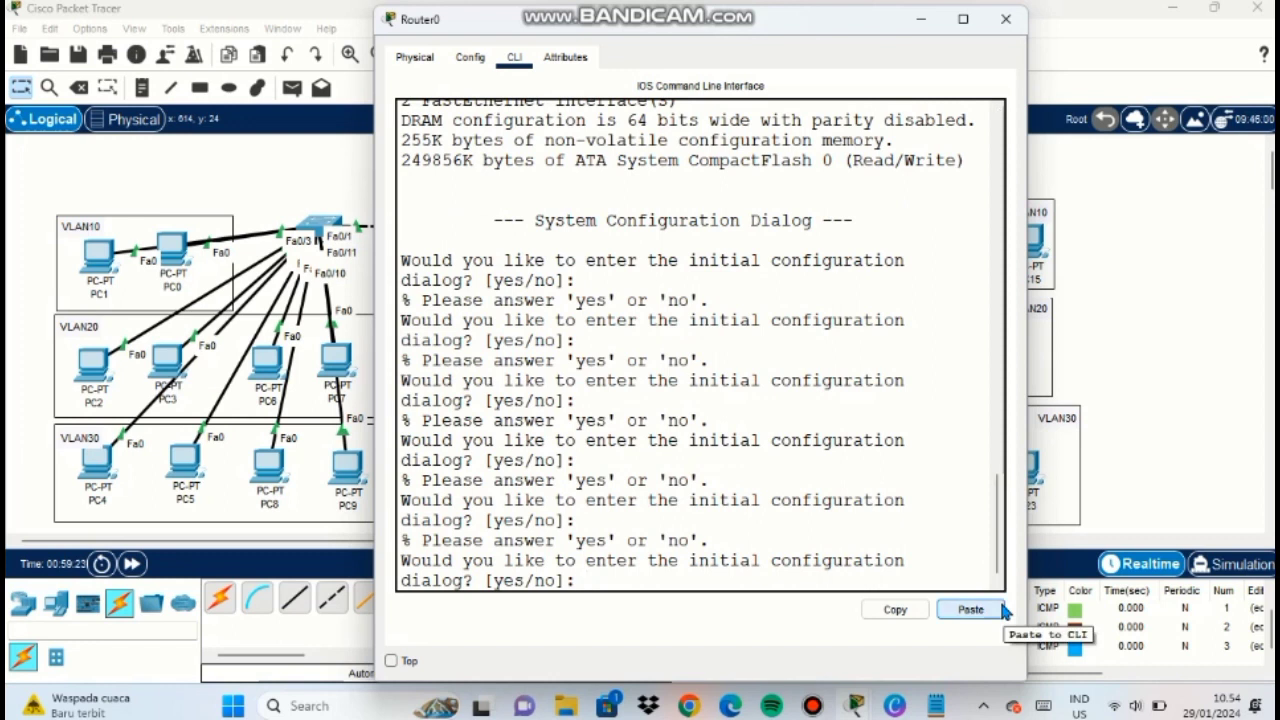
text(no)
key(Return)
key(Return)
Enter Router0's global configuration mode and enable interface fa0/0 with no shutdown.
text(en)
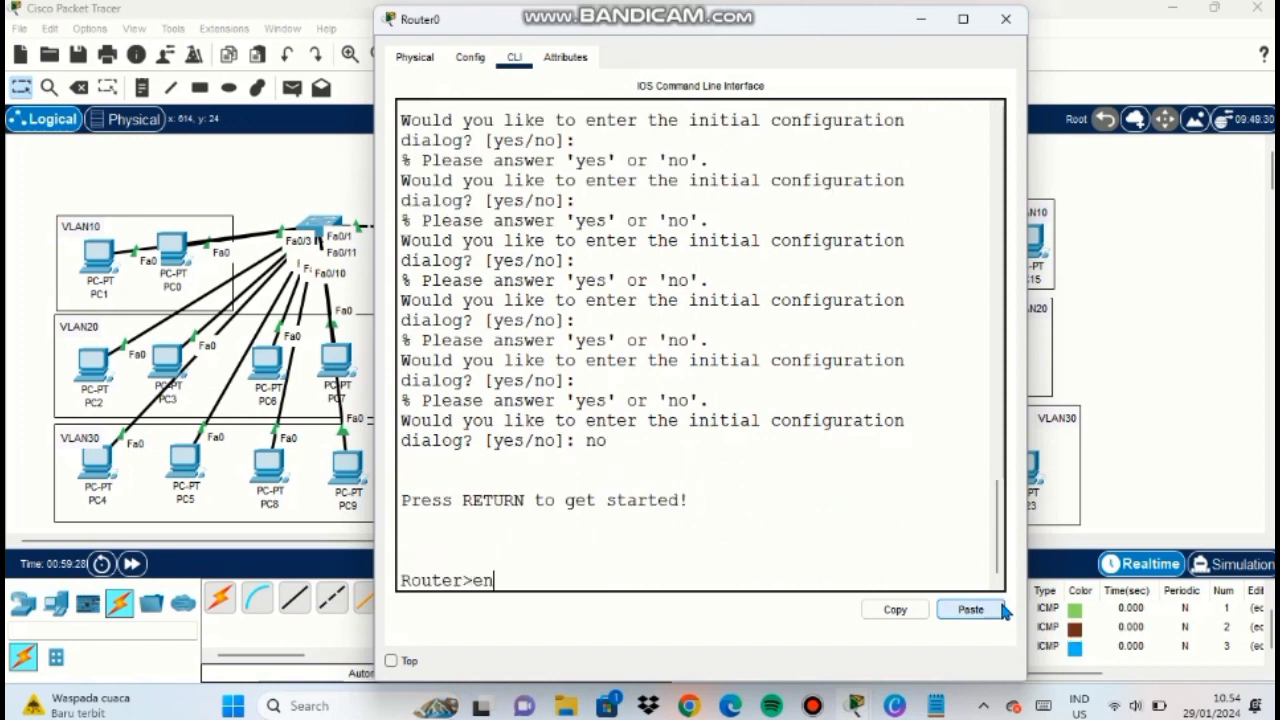
key(Return)
text(conf t)
key(Return)
text(int fa0/0)
key(Return)
text(no shut)
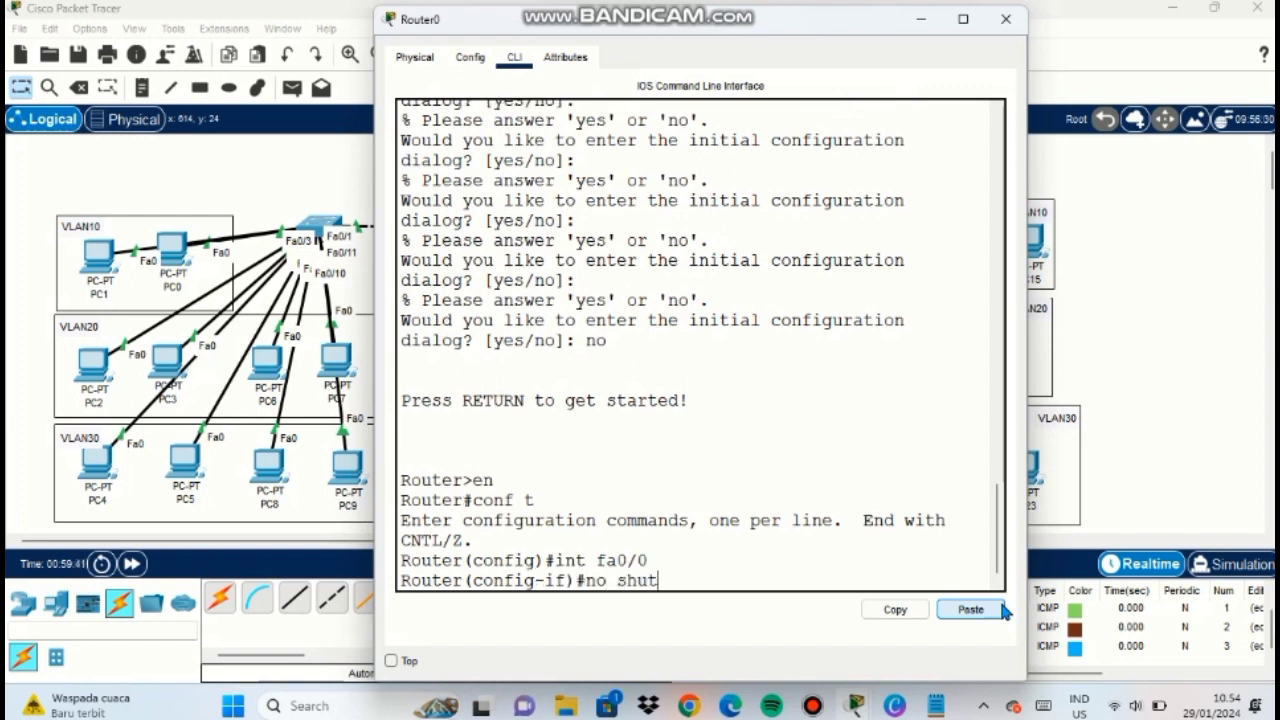
text(down)
key(Return)
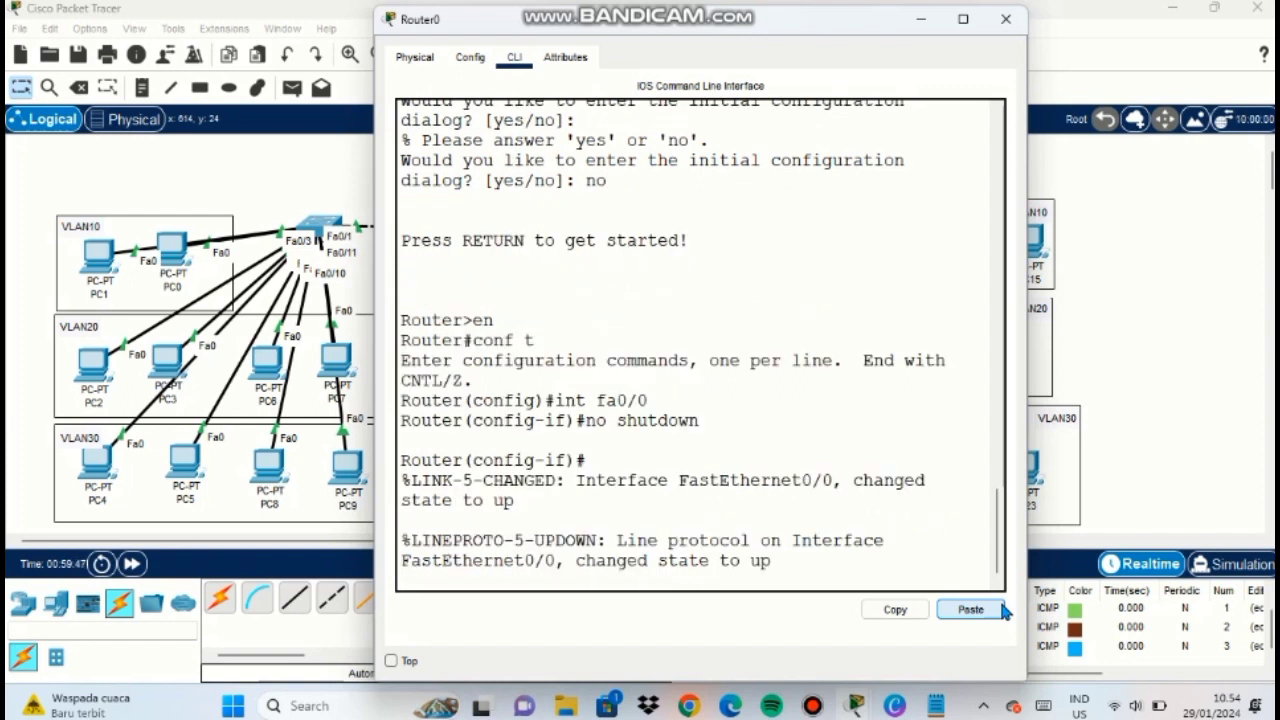
key(Return)
Exit the fa0/0 interface configuration and create subinterface fa0/0.10 on Router0.
text(exit)
key(Return)
text(int fa0/)
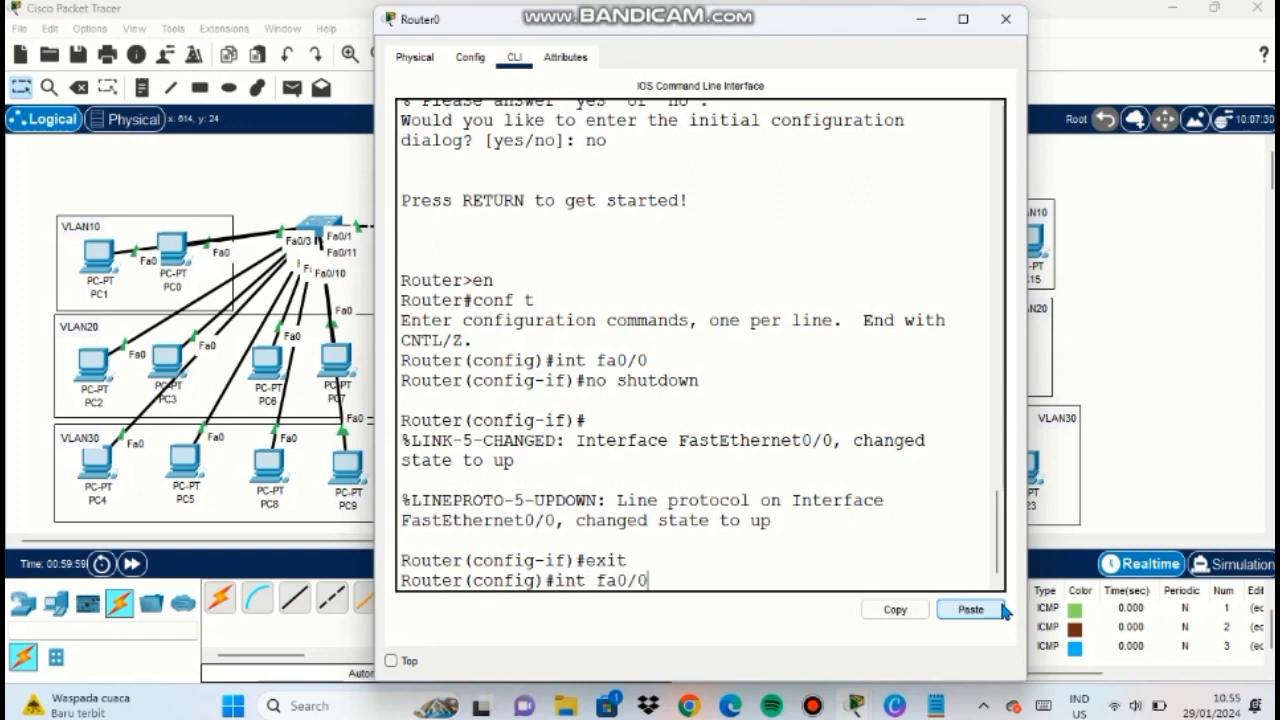
text(0.10)
key(Return)
key(Return)
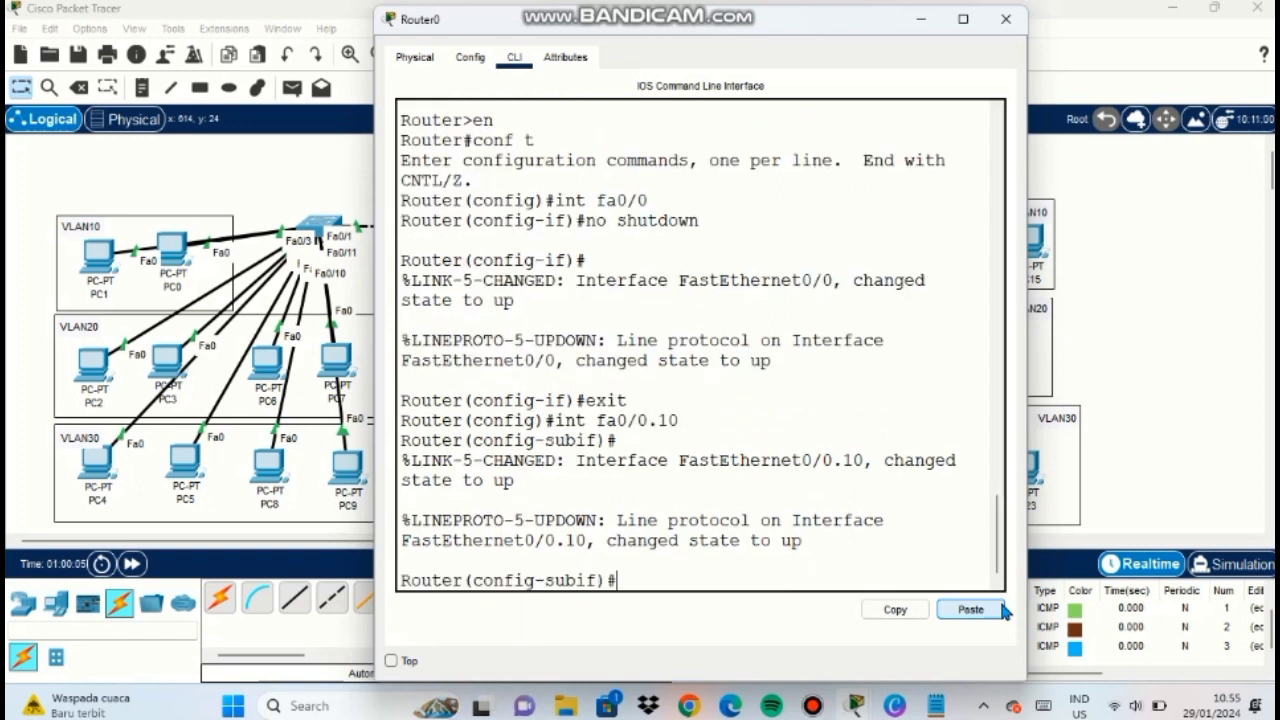
Set subinterface fa0/0.10 to encapsulation dot1Q 10 and assign it IP address 10.10.10.1 with mask 255.255.255.0.
text(encapsulatio)
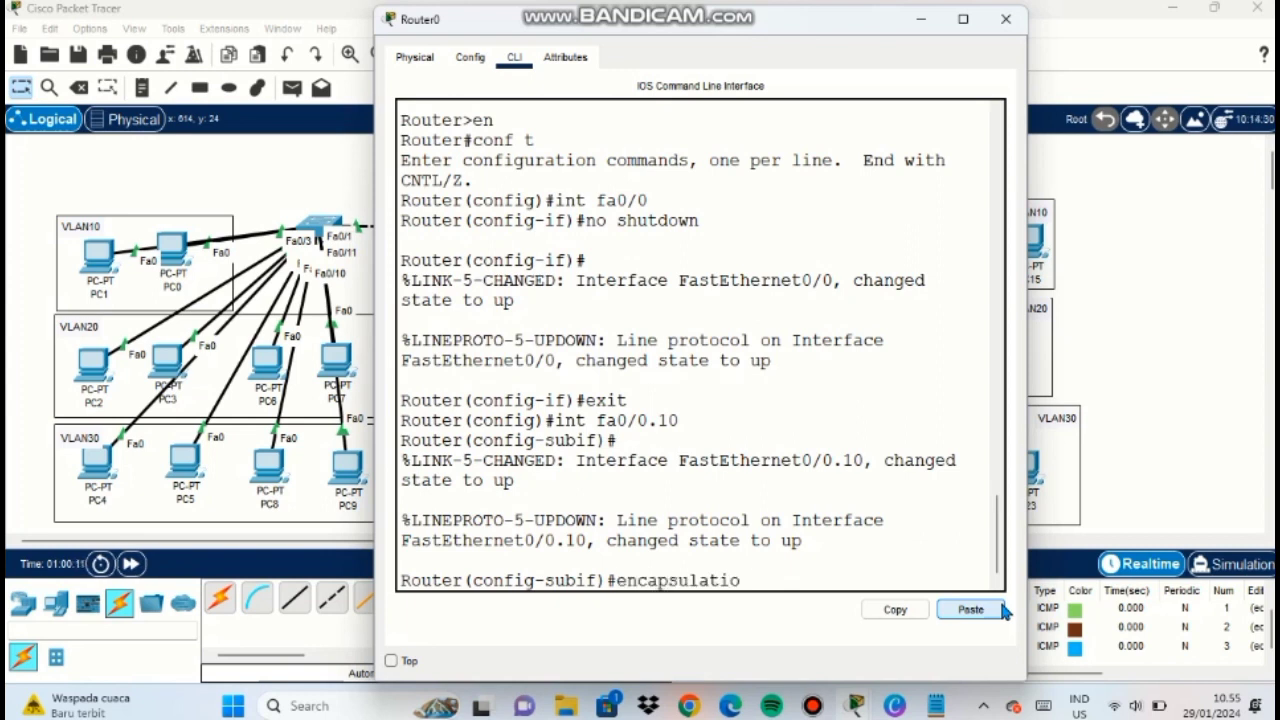
text(n dot)
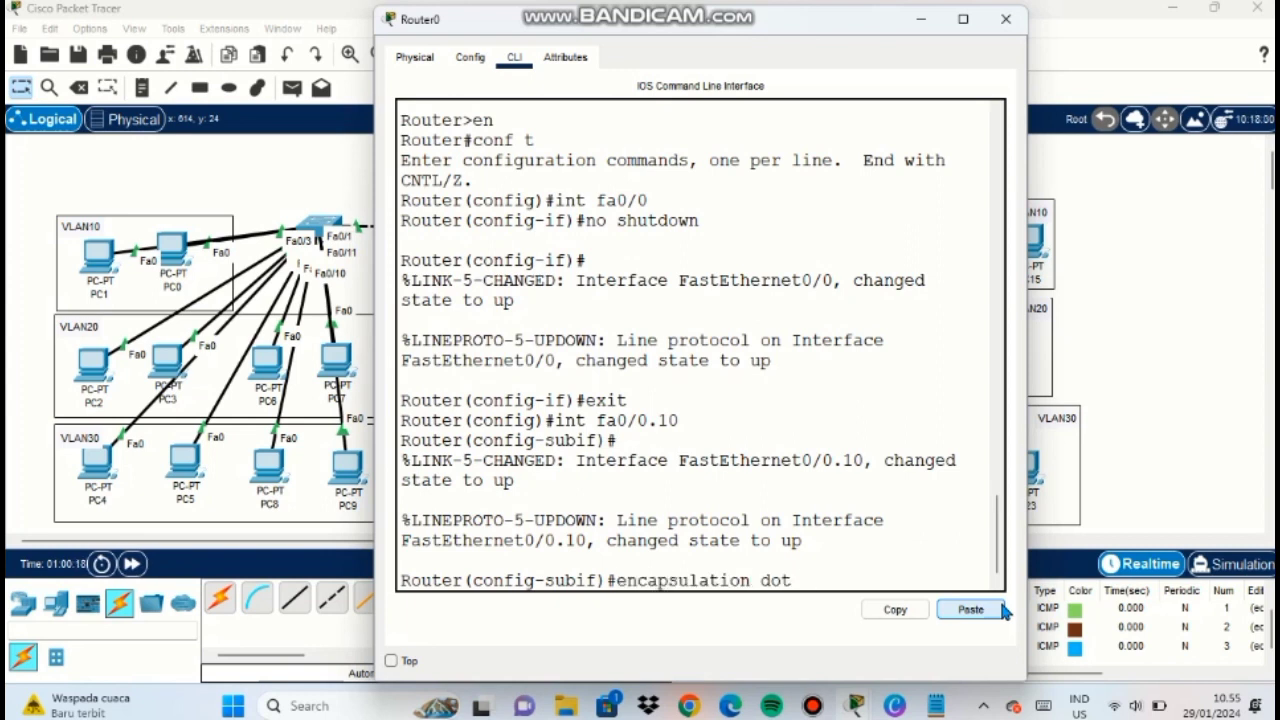
key(Left)
key(Left)
key(Left)
key(Left)
key(BackSpace)
key(Right)
key(Right)
text(1Q 10)
key(Return)
text(ip address 10.10.10.1 2)
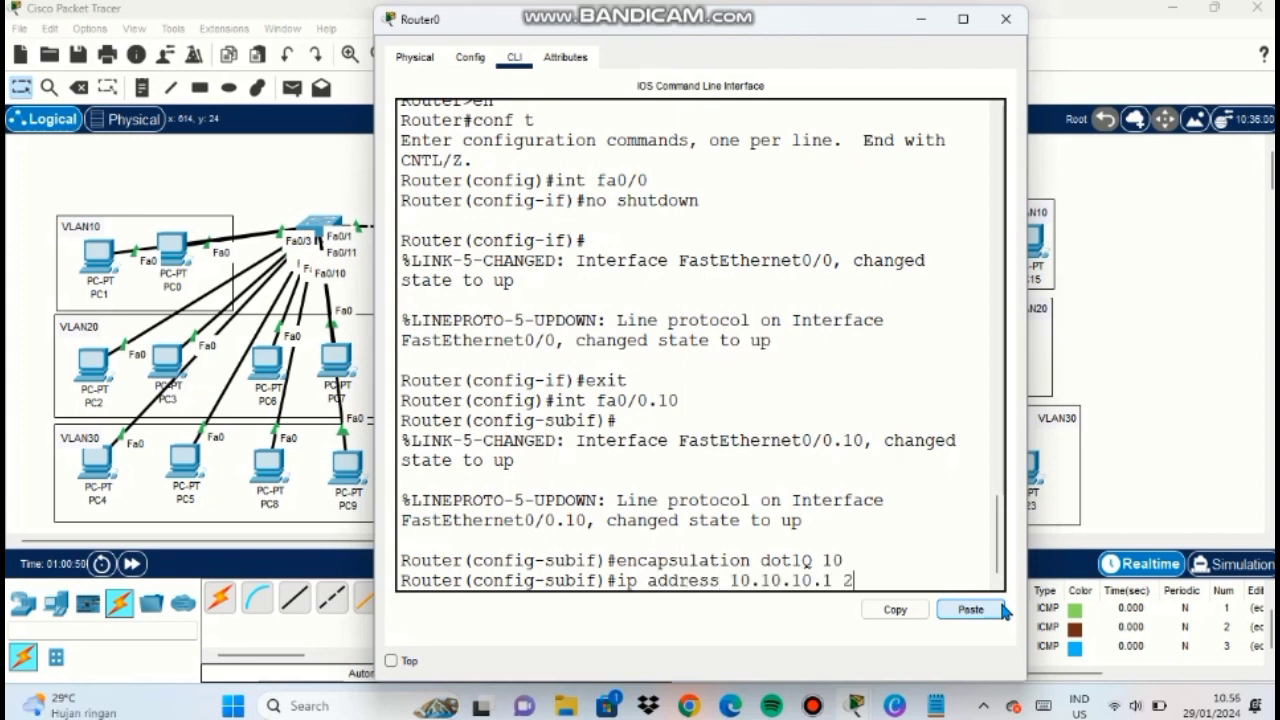
text(55.255.255.0)
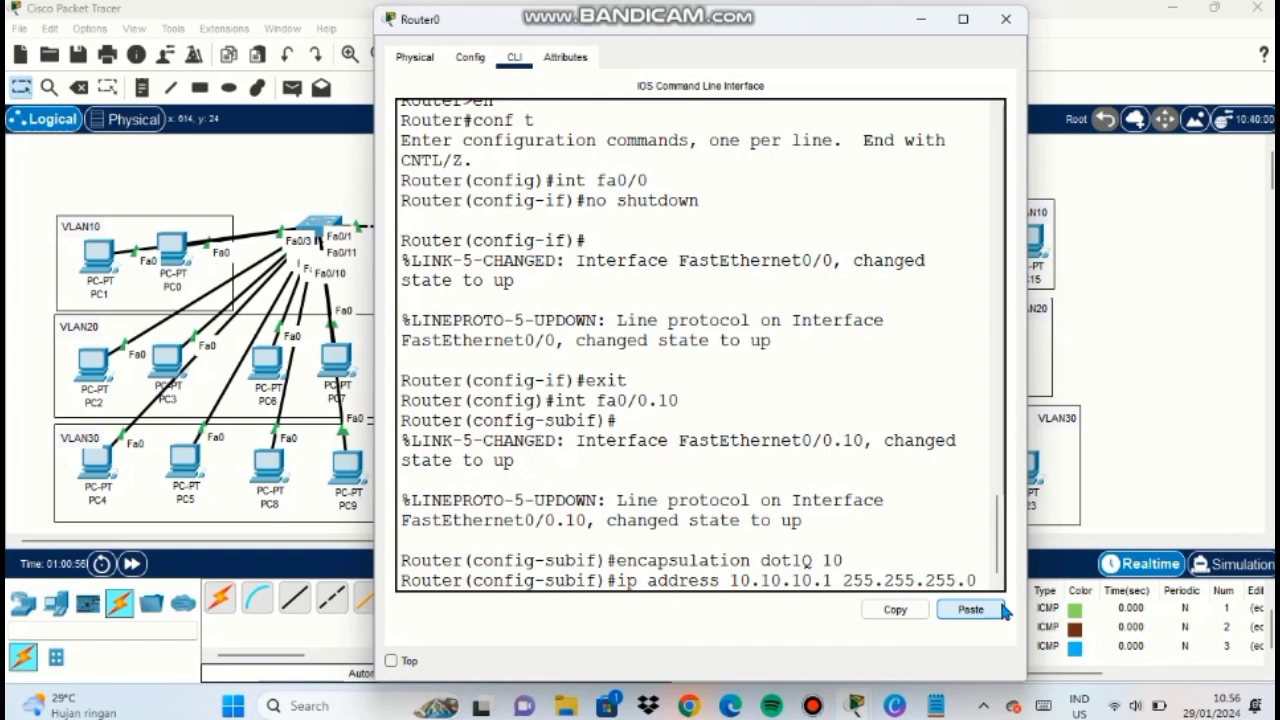
key(Return)
Clear the recalled command from the prompt and create subinterface fa0/0.20 on Router0.
key(Up)
key(Up)
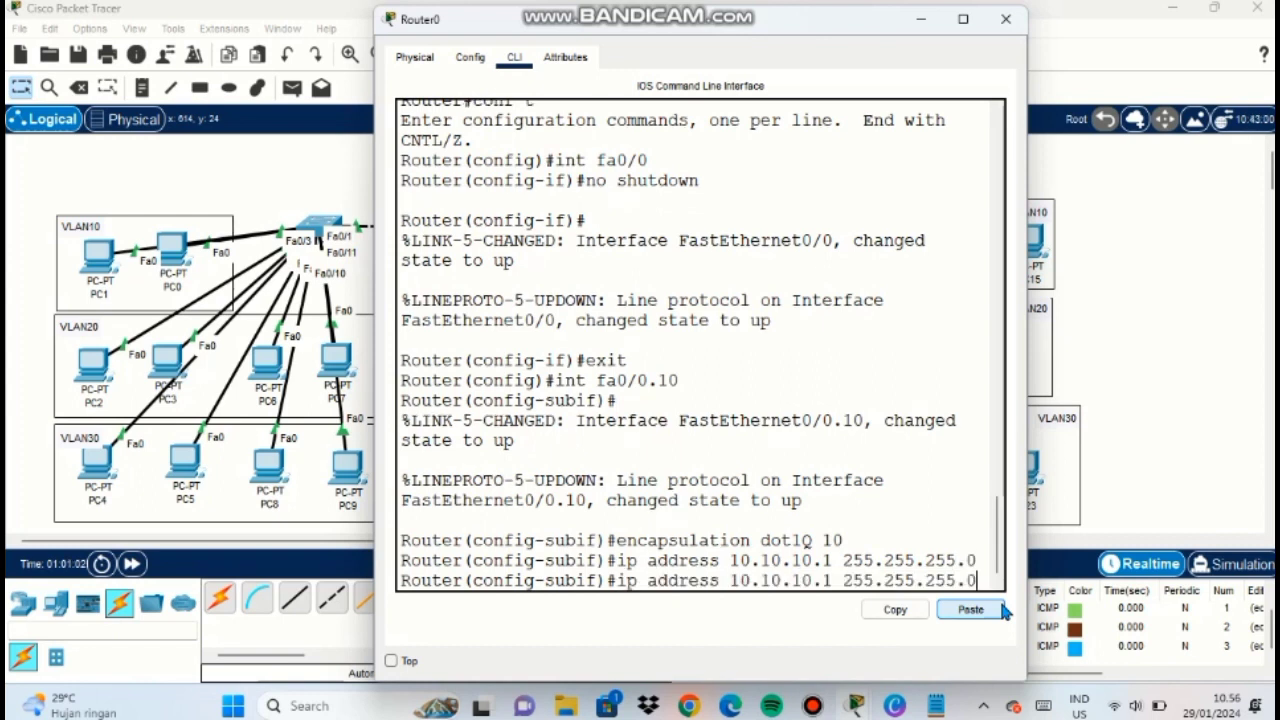
key(BackSpace)
key(BackSpace)
key(BackSpace)
key(BackSpace)
key(BackSpace)
key(BackSpace)
key(BackSpace)
key(BackSpace)
key(BackSpace)
key(BackSpace)
key(BackSpace)
key(BackSpace)
key(BackSpace)
key(BackSpace)
key(BackSpace)
key(BackSpace)
key(BackSpace)
key(BackSpace)
key(BackSpace)
key(BackSpace)
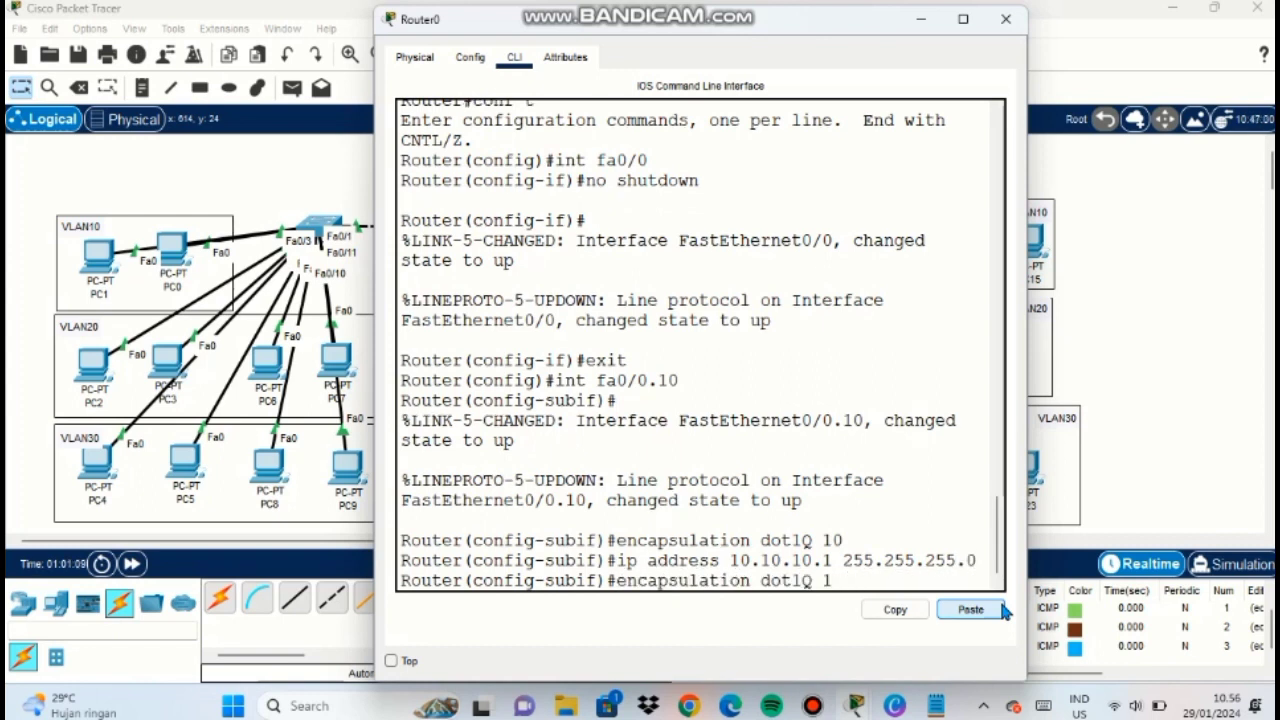
text(int)
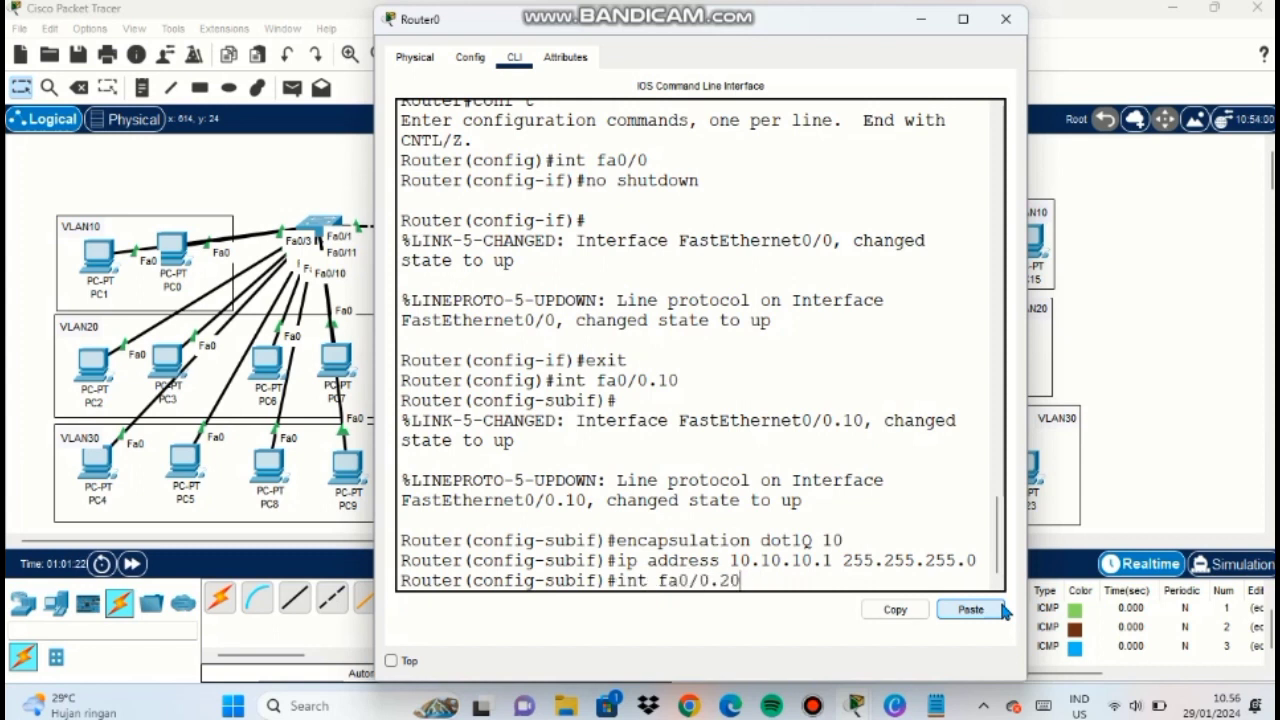
text( fa0/0.20)
key(Return)
Set subinterface fa0/0.20 to encapsulation dot1Q 20 and assign it IP address 20.20.20.1 with mask 255.255.255.0.
key(Up)
key(Up)
key(Up)
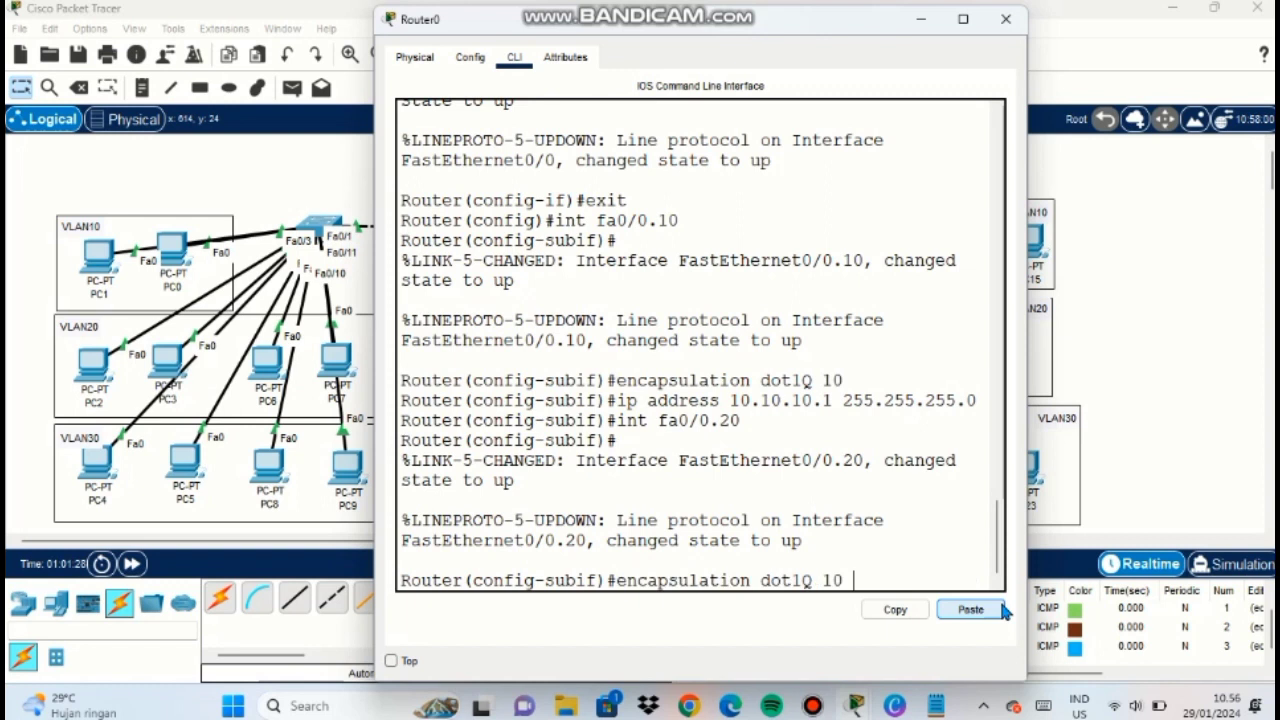
key(BackSpace)
key(BackSpace)
text(20)
key(Return)
text(ip)
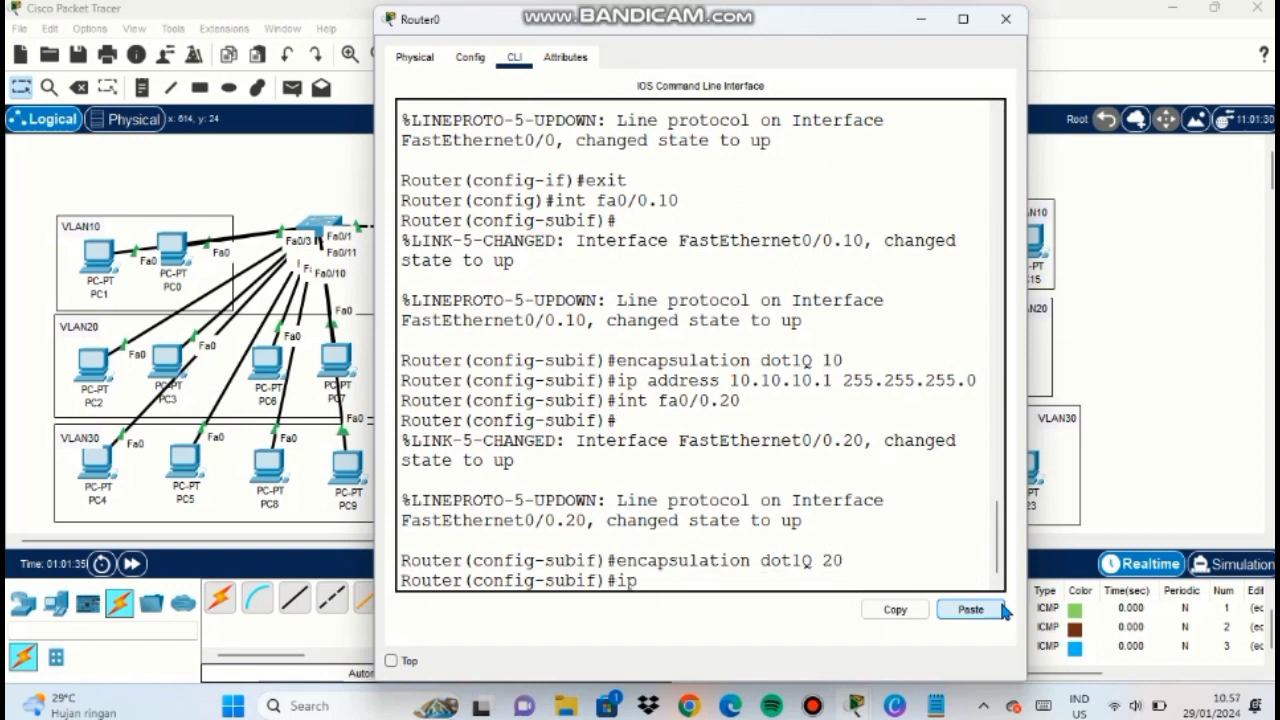
text( address 20.1)
key(BackSpace)
text(20.20.1 255.255.255.0)
key(Return)
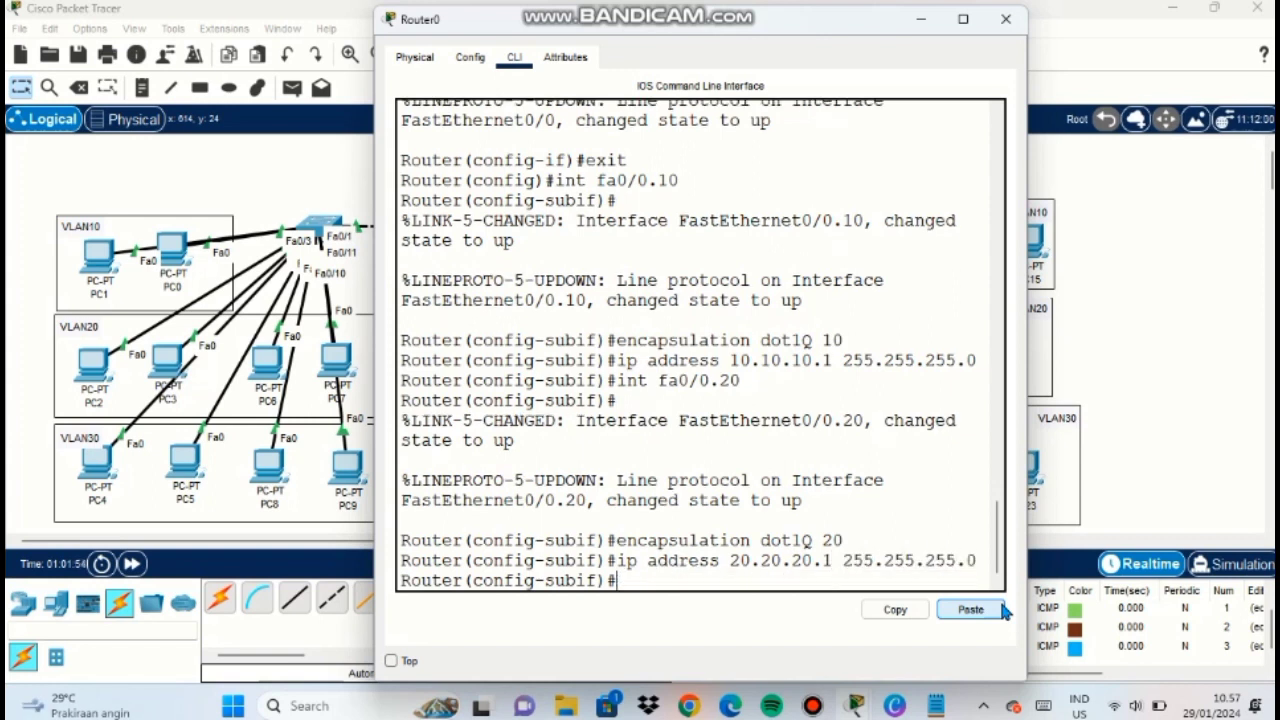
Create subinterface fa0/0.30 on Router0 and set its encapsulation to dot1Q 30.
text(int fa0/0.30)
key(Return)
key(Up)
key(Up)
key(BackSpace)
key(BackSpace)
text(30)
key(Return)
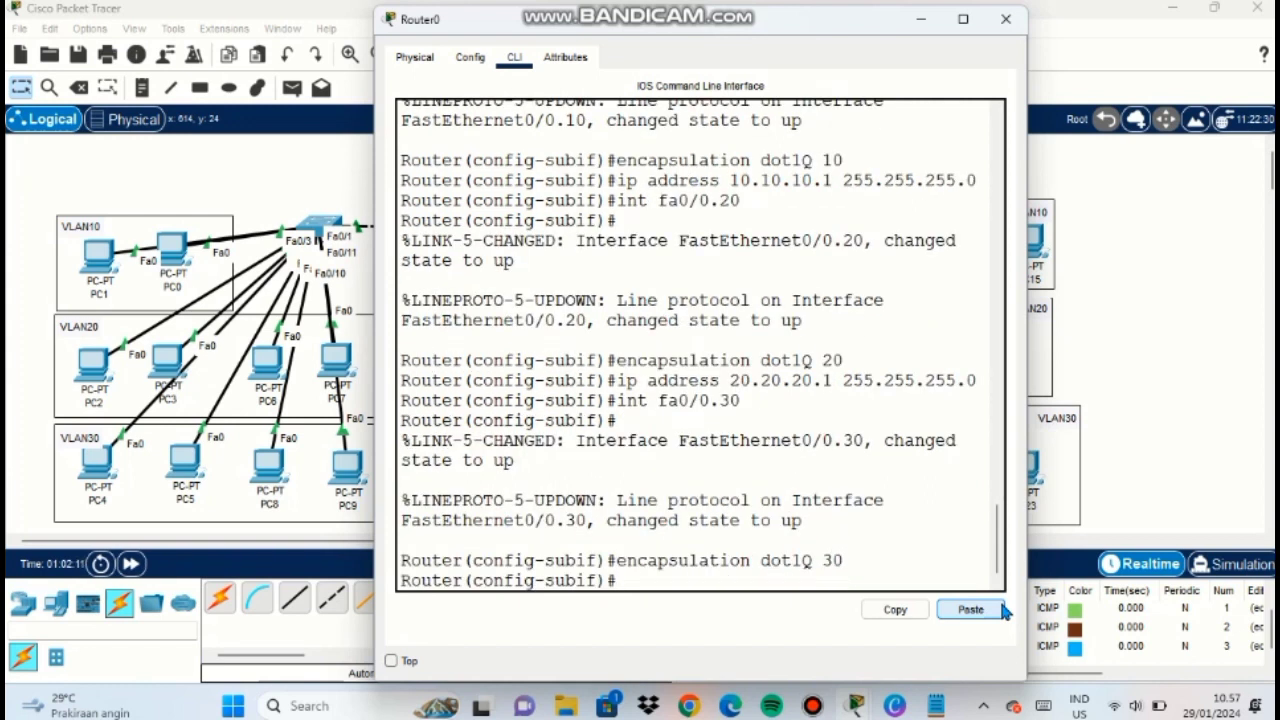
Assign subinterface fa0/0.30 the IP address 30.30.30.1 with mask 255.255.255.0.
text(ip address)
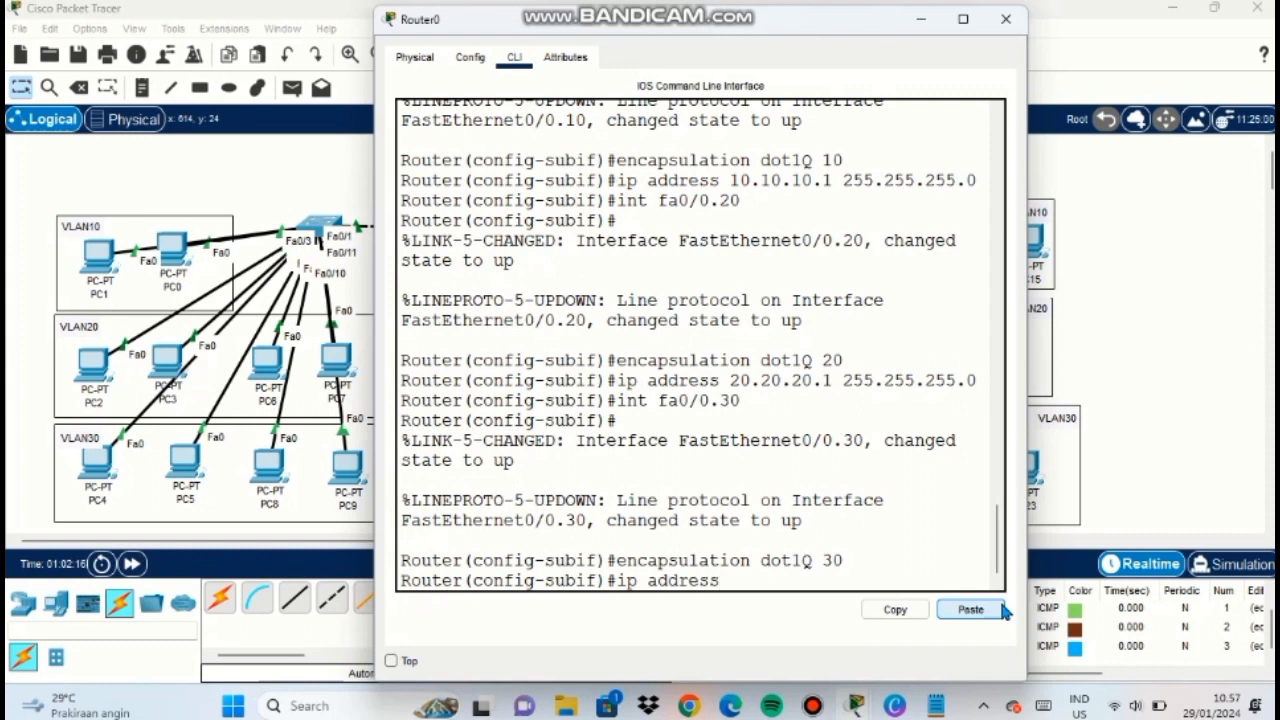
text( 30.30.30.1 255.255.55)
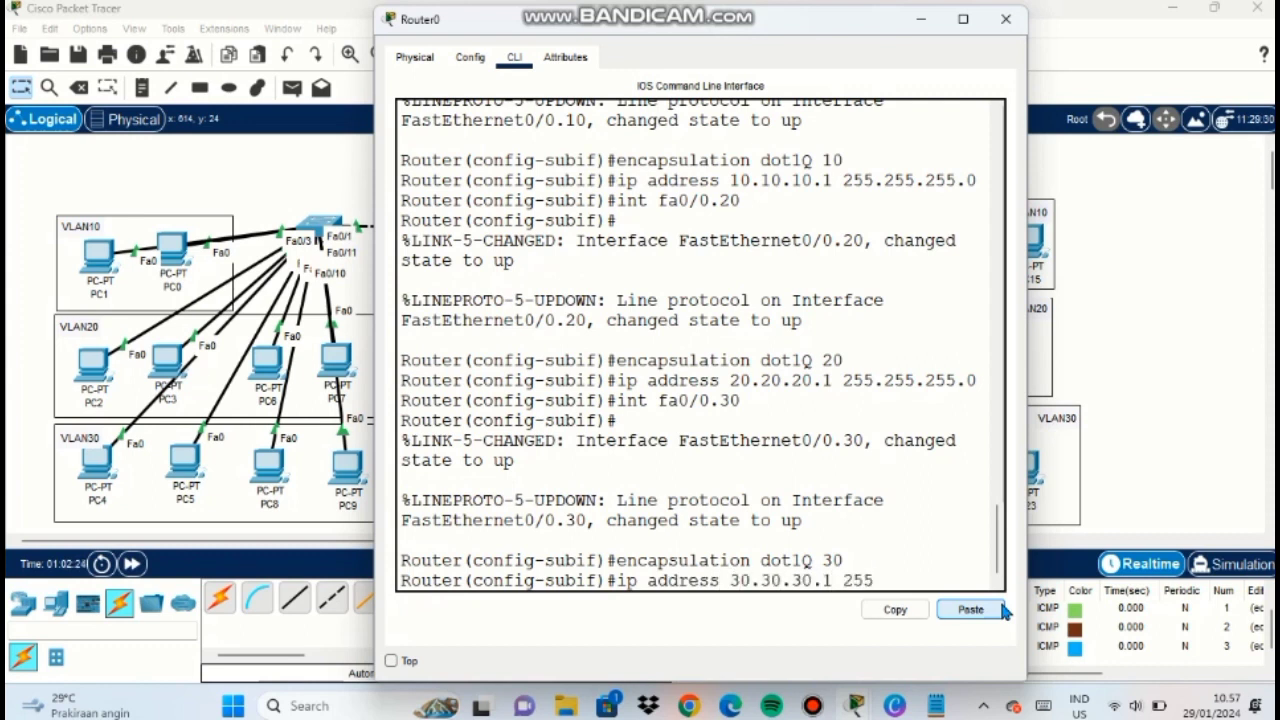
key(BackSpace)
key(BackSpace)
text(255.0)
key(Return)
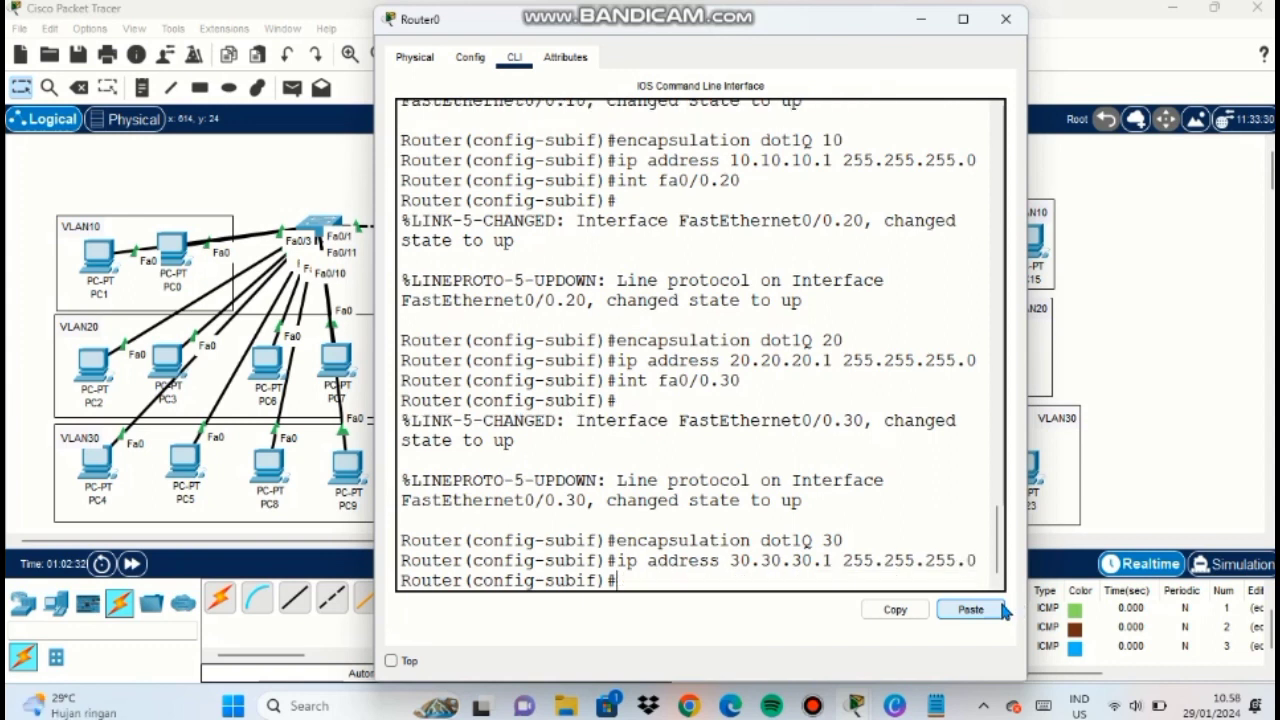
Create subinterface fa0/0.40 on Router0 and set its encapsulation to dot1Q 40.
text(int fa0/0.40)
key(Return)
key(Up)
key(Up)
key(Up)
key(BackSpace)
key(BackSpace)
text(40)
key(Return)
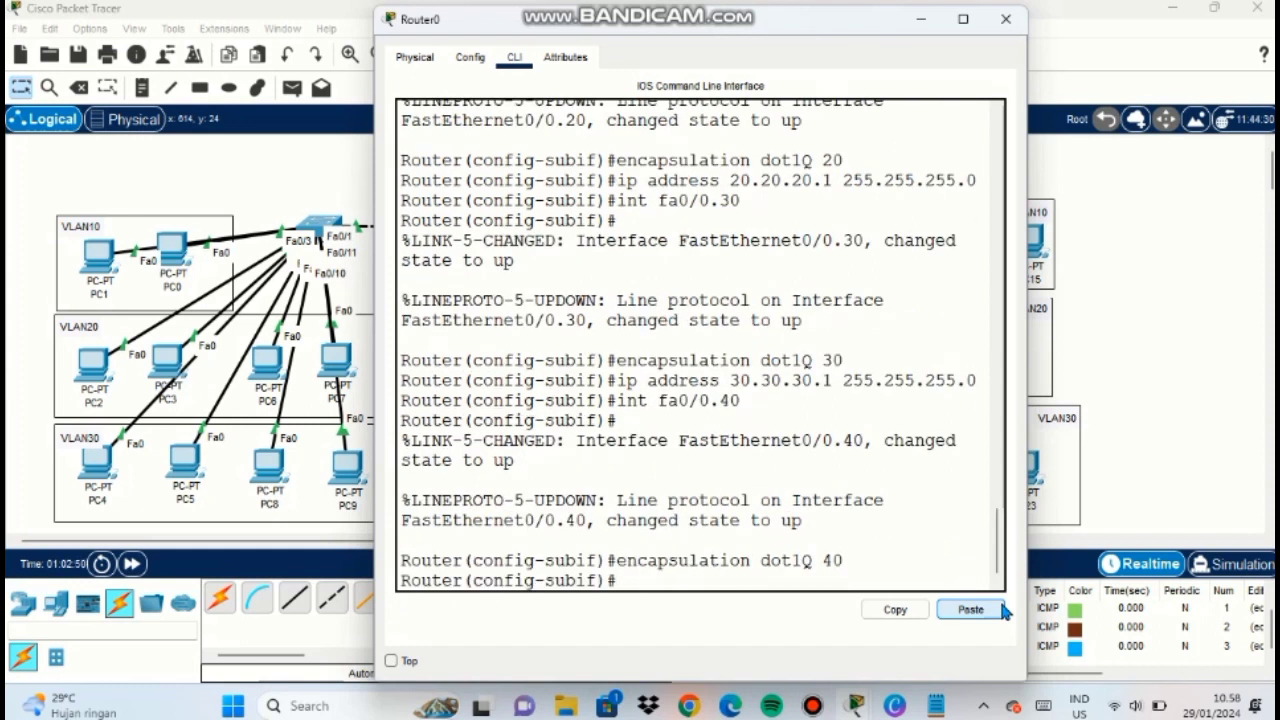
Assign subinterface fa0/0.40 the IP address 40.40.40.1 with mask 255.255.255.0.
text(ip address)
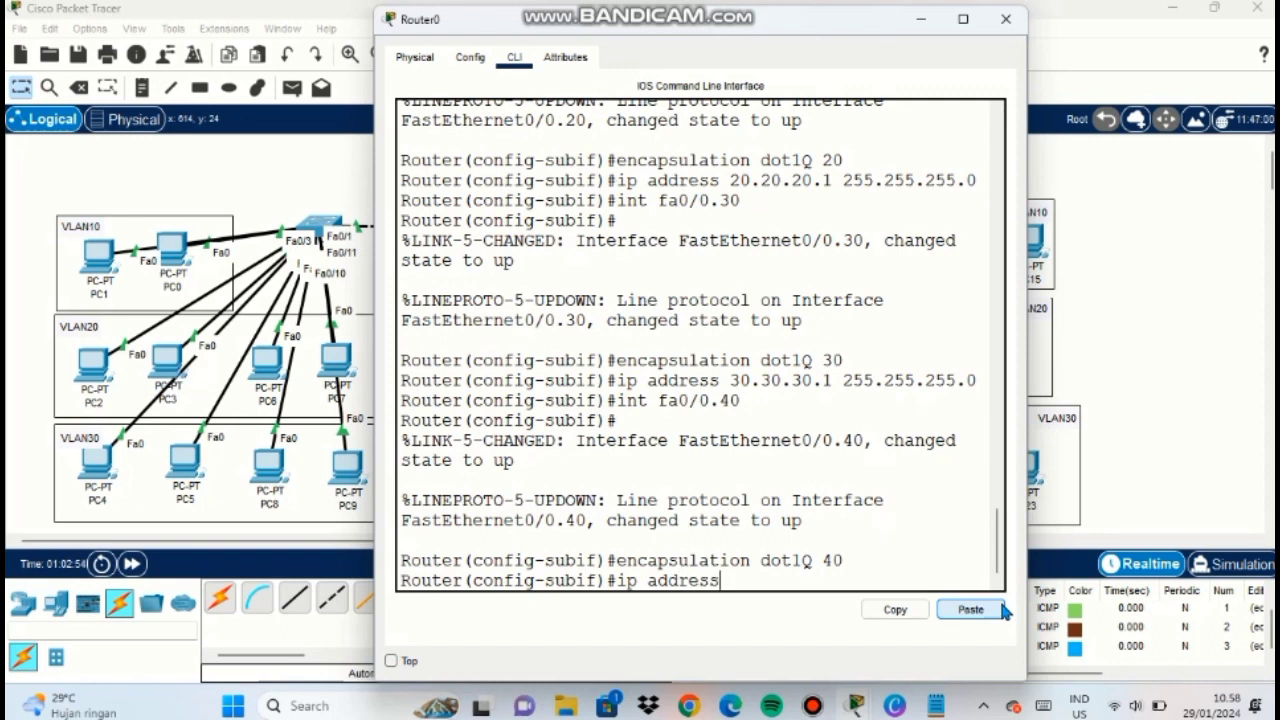
text( 40.40.40.)
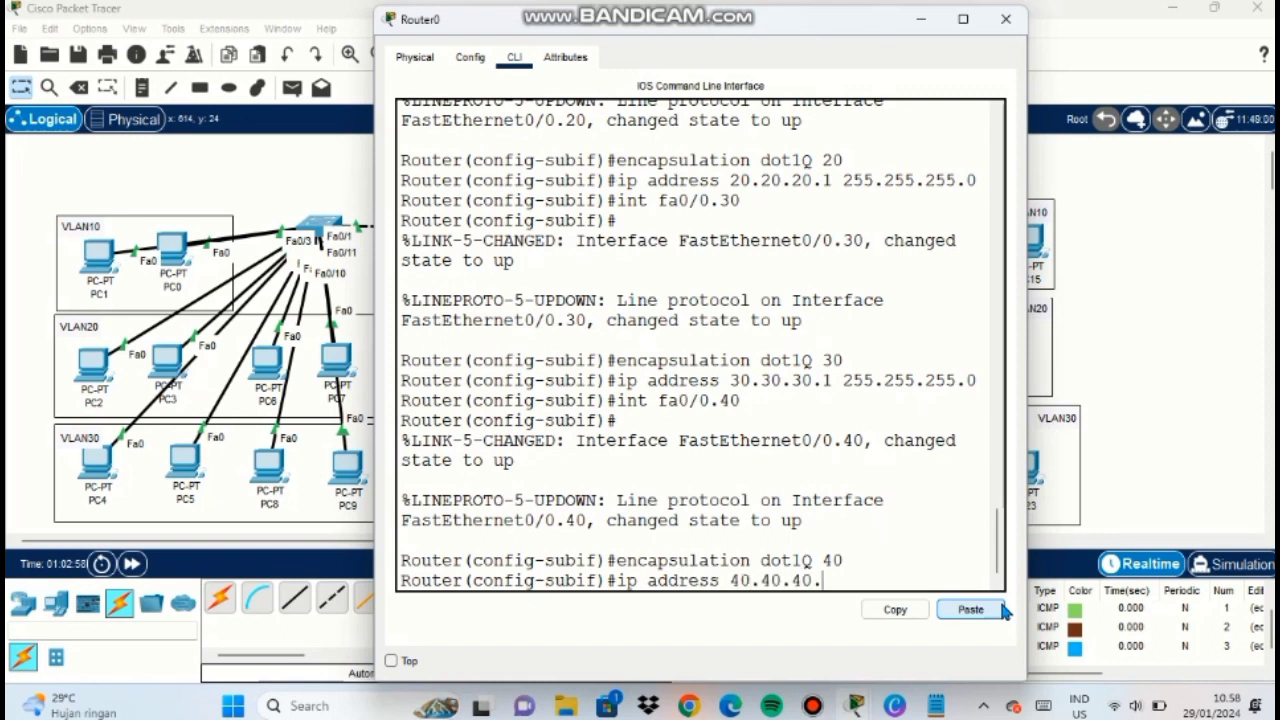
text(1 255.255)
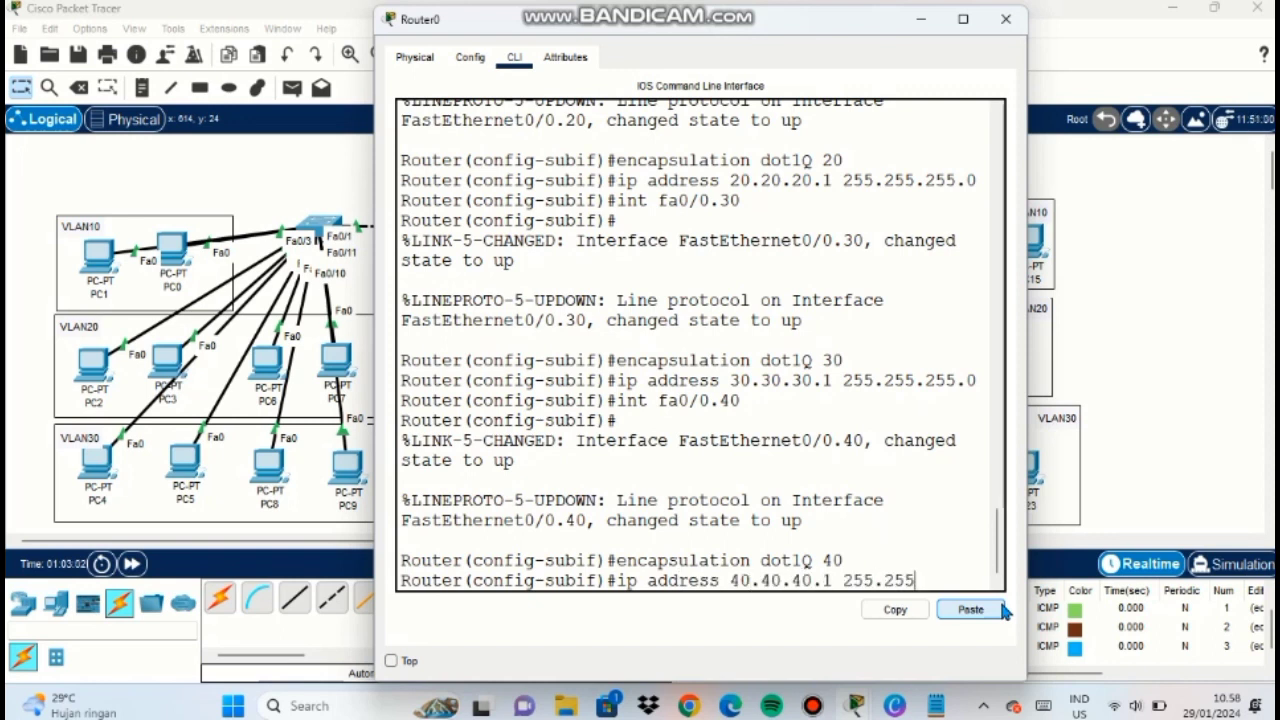
text(.255.-0)
key(Return)
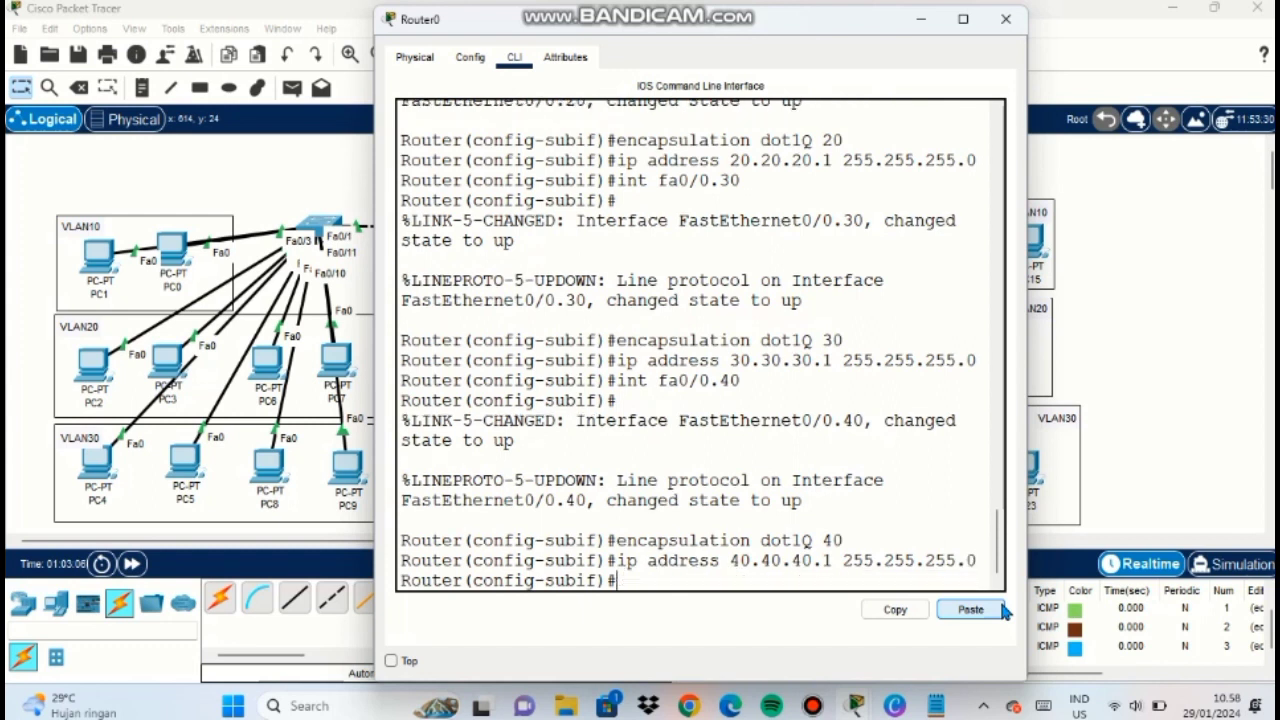
Create subinterface fa0/0.50 on Router0 and set its encapsulation to dot1Q 50.
text(int fa0/0.50)
key(Return)
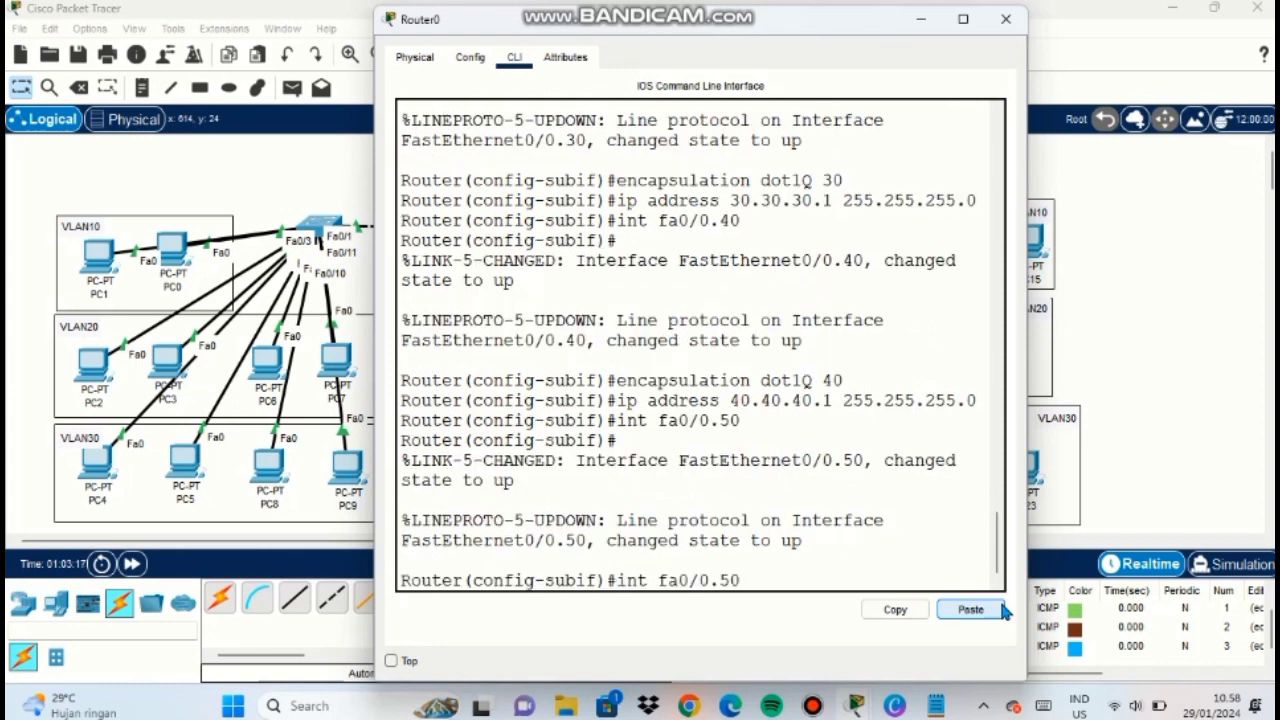
key(Up)
key(Up)
key(Up)
key(BackSpace)
key(BackSpace)
text(50)
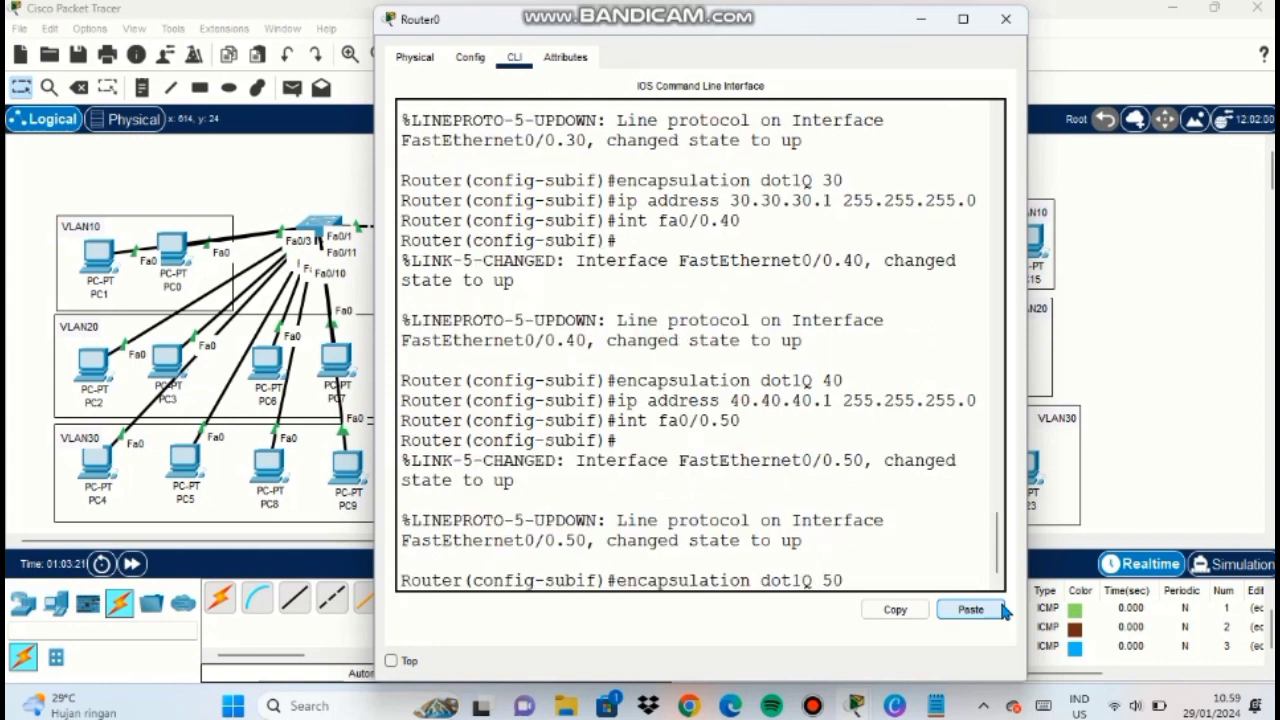
key(Return)
Assign subinterface fa0/0.50 the IP address 50.50.50.1 with mask 255.255.255.0.
text(ip address 50.50.)
text(50.)
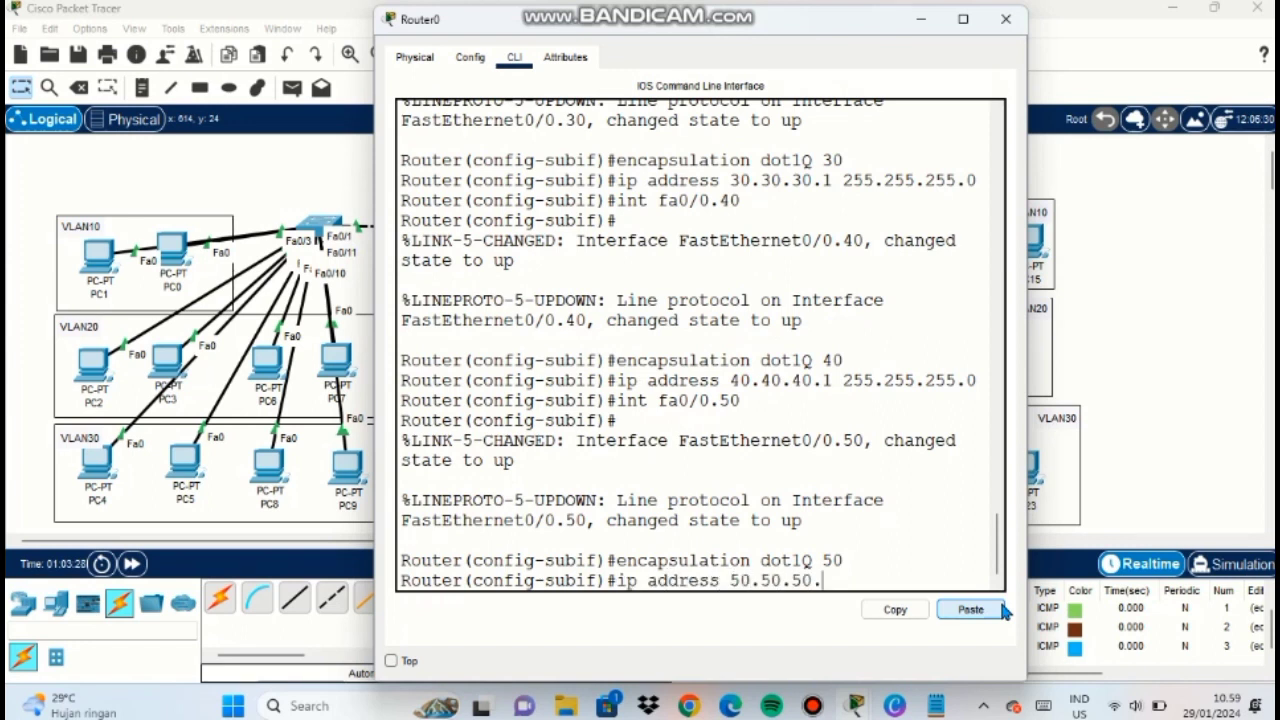
text(1 255.255.255.0)
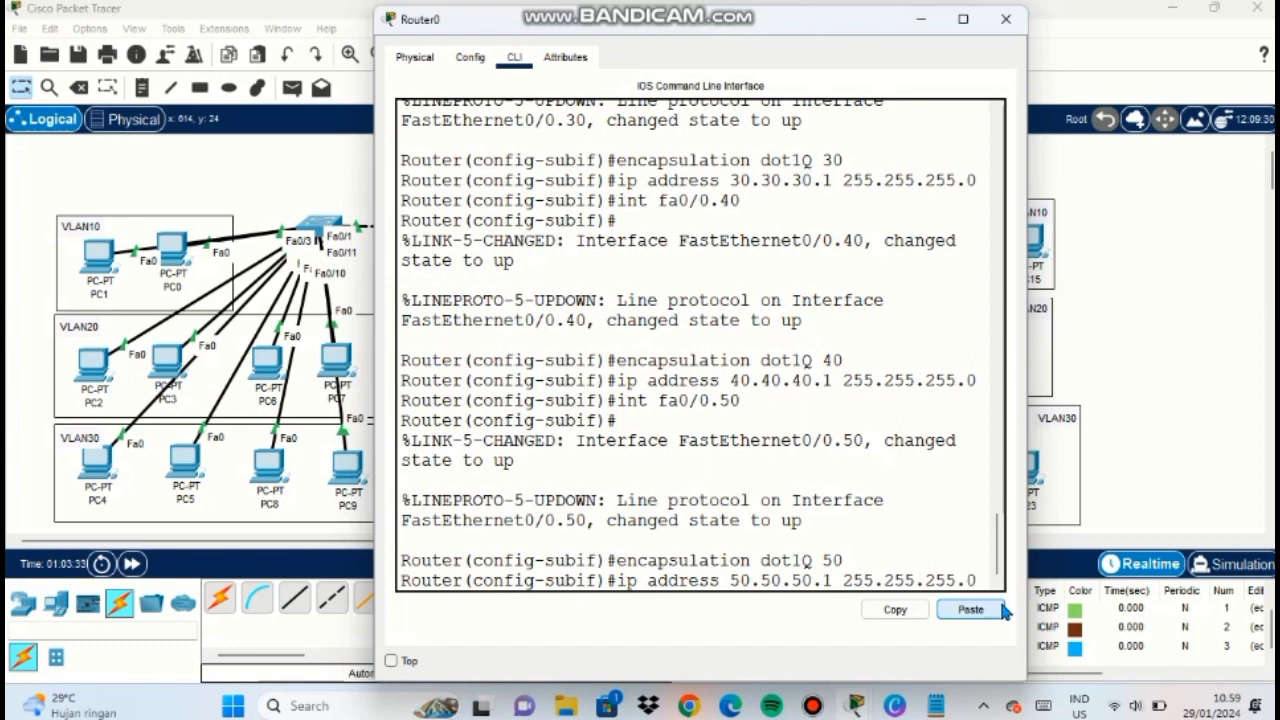
key(Return)
Show the brief IP interface summary on Router0 from configuration mode and widen the router window to read it.
text(do s)
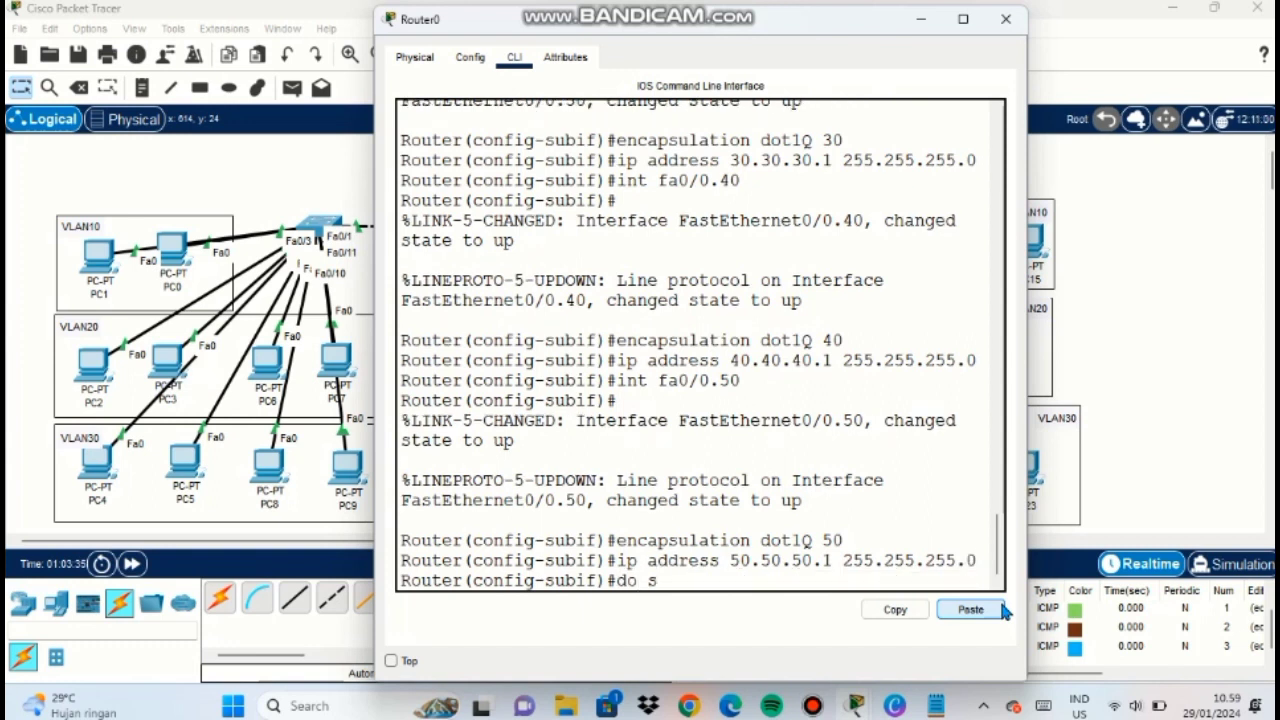
text(how ip int brief)
key(Return)
drag(1028, 414, 1275, 440)
Exit the subinterface configuration and create a DHCP pool named VLAN10 on Router0.
text(exit)
key(Return)
text(ip dhco pool)
key(Caps_Lock)
text(VLAN10)
key(Return)
key(Caps_Lock)
Give the VLAN10 pool network 10.10.10.0 with mask 255.255.255.0 and default router 10.10.10.1.
text(network 10.10.10.)
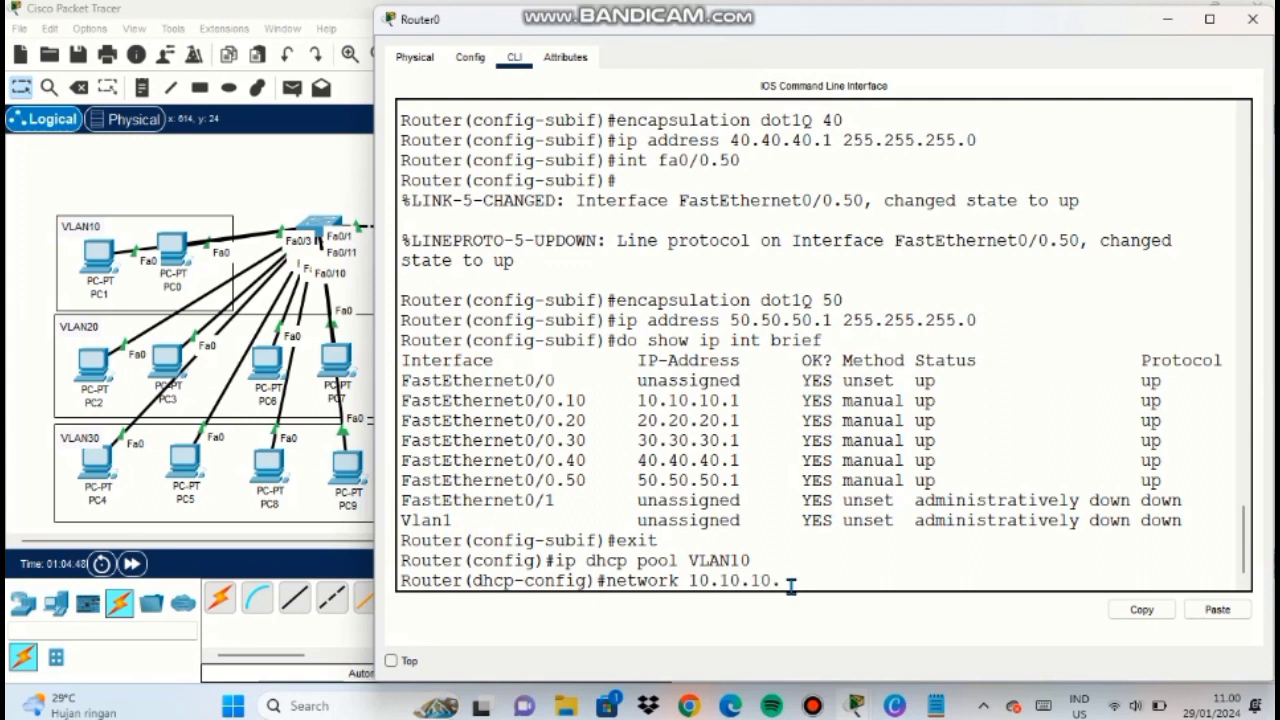
text(0 255.255.255.0)
key(Return)
text(default-router 10.10.10.1)
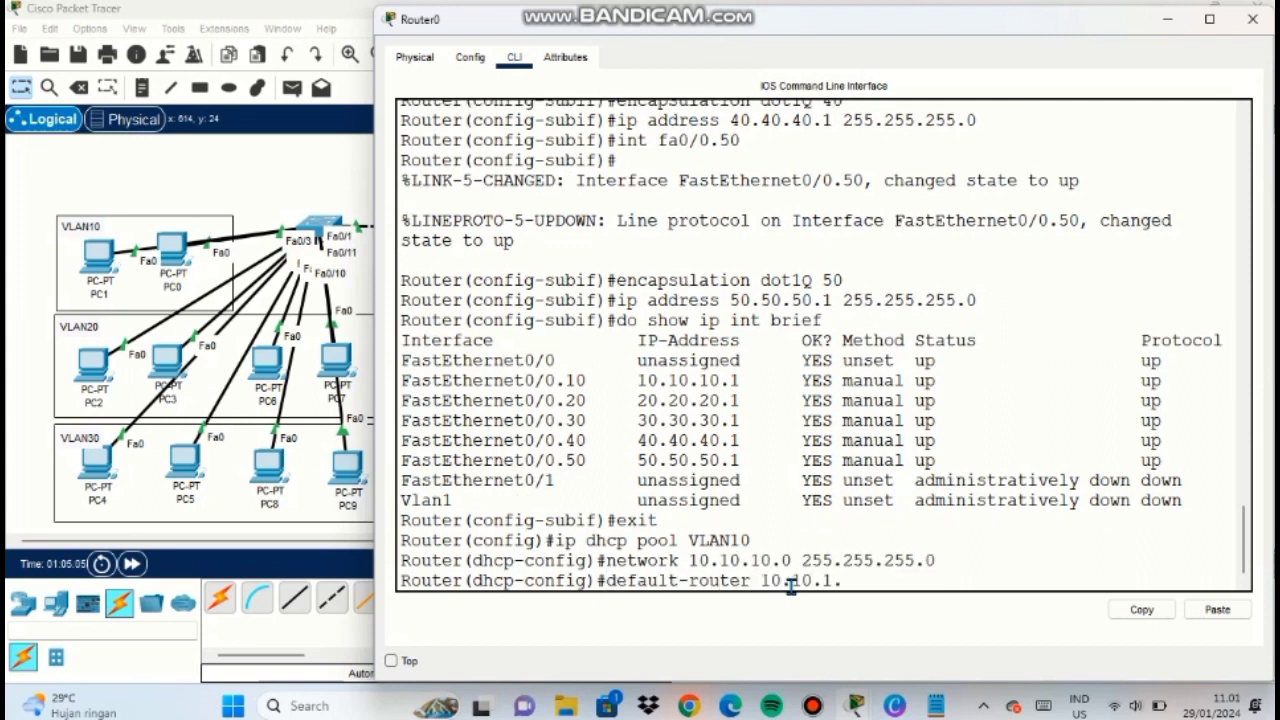
key(Return)
Set the VLAN10 pool's DNS server to 8.8.8.8 and exit the pool configuration.
text(dns-s)
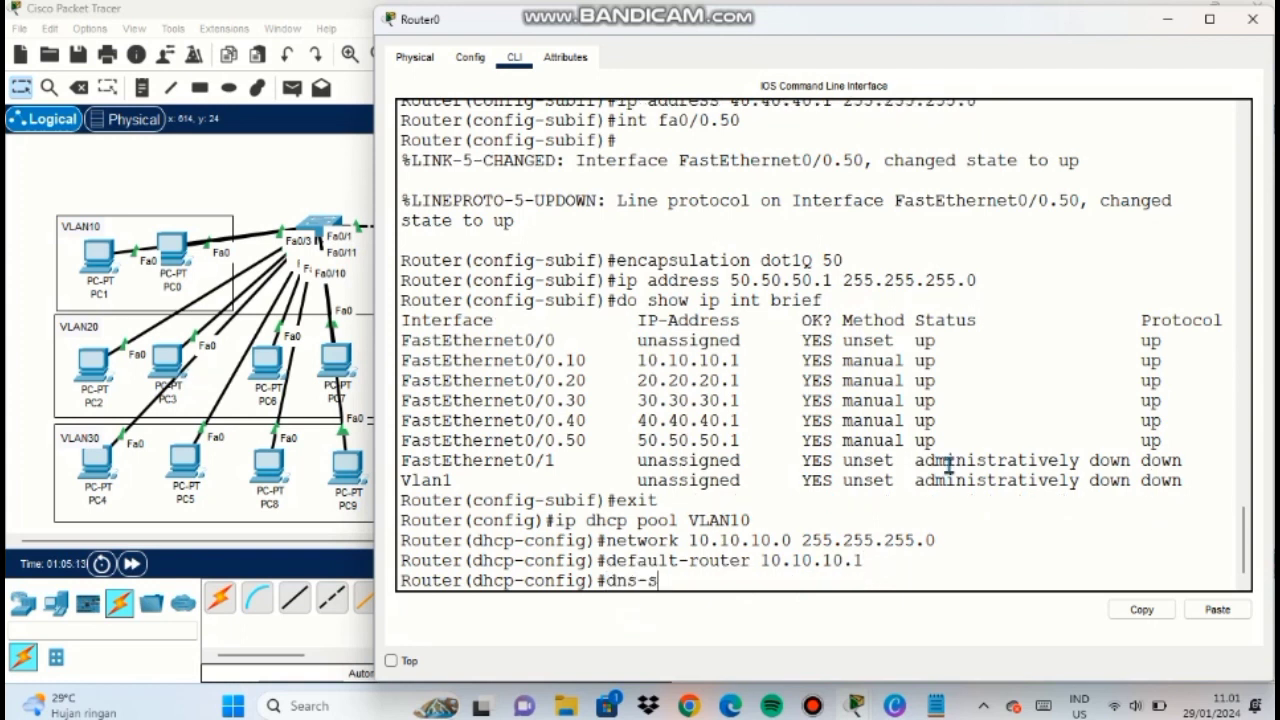
text(erver 8.8.8.8)
key(Return)
text(exit)
key(Return)
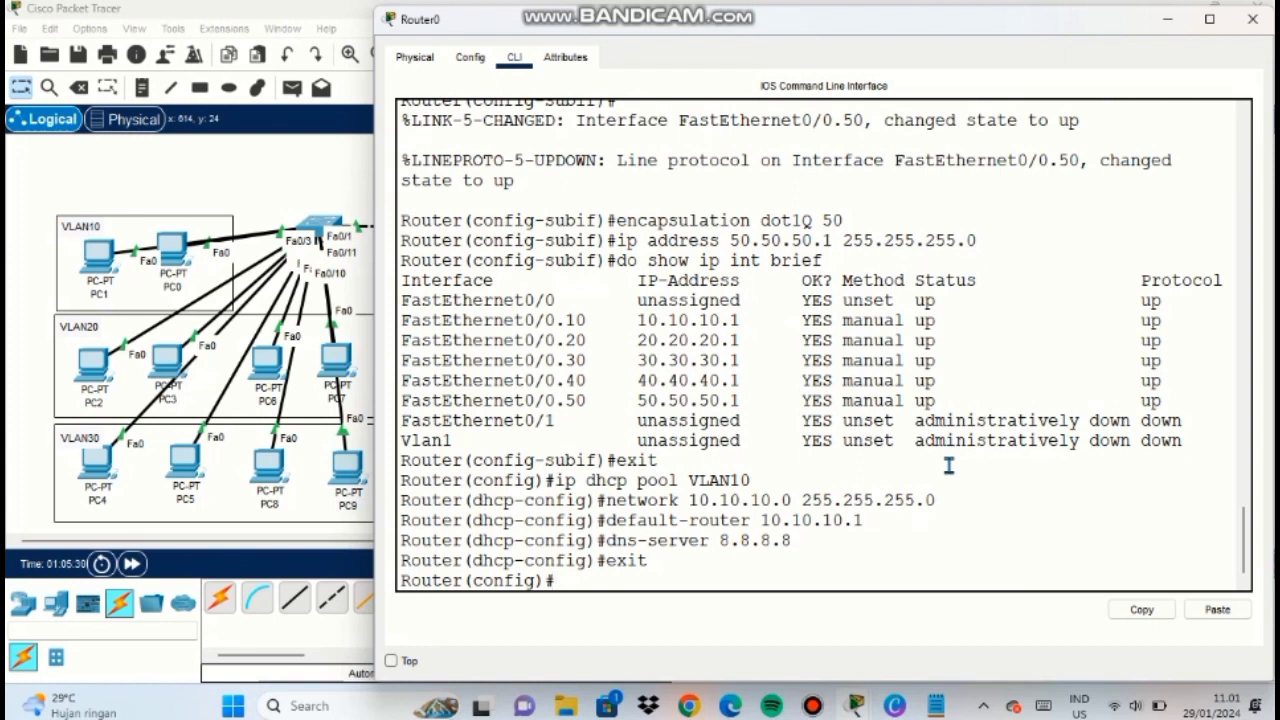
Create a DHCP pool named VLAN20 on Router0 by adapting the previous pool command.
key(Up)
key(Up)
key(BackSpace)
key(BackSpace)
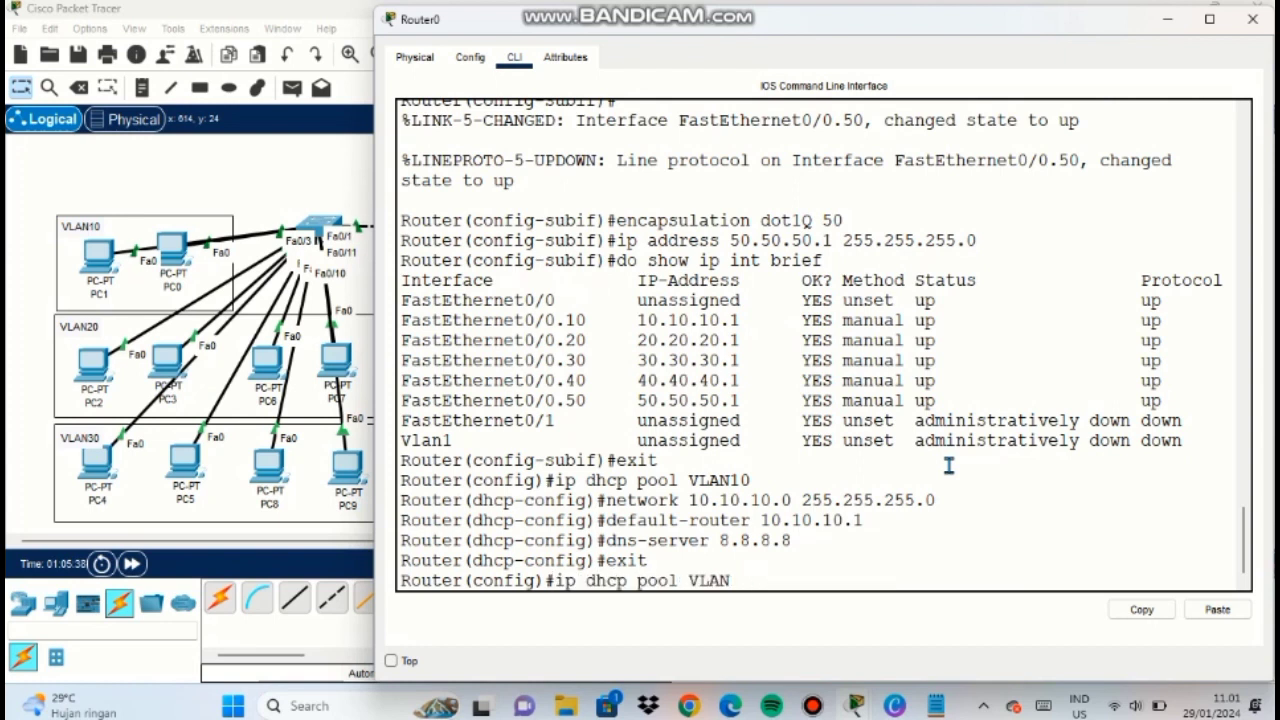
text(20)
key(Return)
Set the VLAN20 pool's network to 20.20.20.0 with mask 255.255.255.0, reusing the earlier network command.
key(Up)
key(Up)
key(Up)
key(Up)
key(Up)
key(Left)
key(Left)
key(Left)
key(Left)
key(Left)
key(Left)
key(Left)
key(Left)
key(Left)
key(Left)
key(Left)
key(Left)
key(Left)
key(Left)
key(Left)
key(Left)
key(BackSpace)
key(BackSpace)
key(BackSpace)
key(BackSpace)
key(BackSpace)
key(BackSpace)
key(BackSpace)
key(BackSpace)
text(20.20.20)
key(Return)
Set the VLAN20 pool's default router to 20.20.20.1, reusing the earlier default-router command.
key(Up)
key(Up)
key(Up)
key(Up)
key(Left)
key(Left)
key(BackSpace)
key(BackSpace)
key(BackSpace)
key(BackSpace)
key(BackSpace)
key(BackSpace)
key(BackSpace)
key(BackSpace)
text(20.20.20)
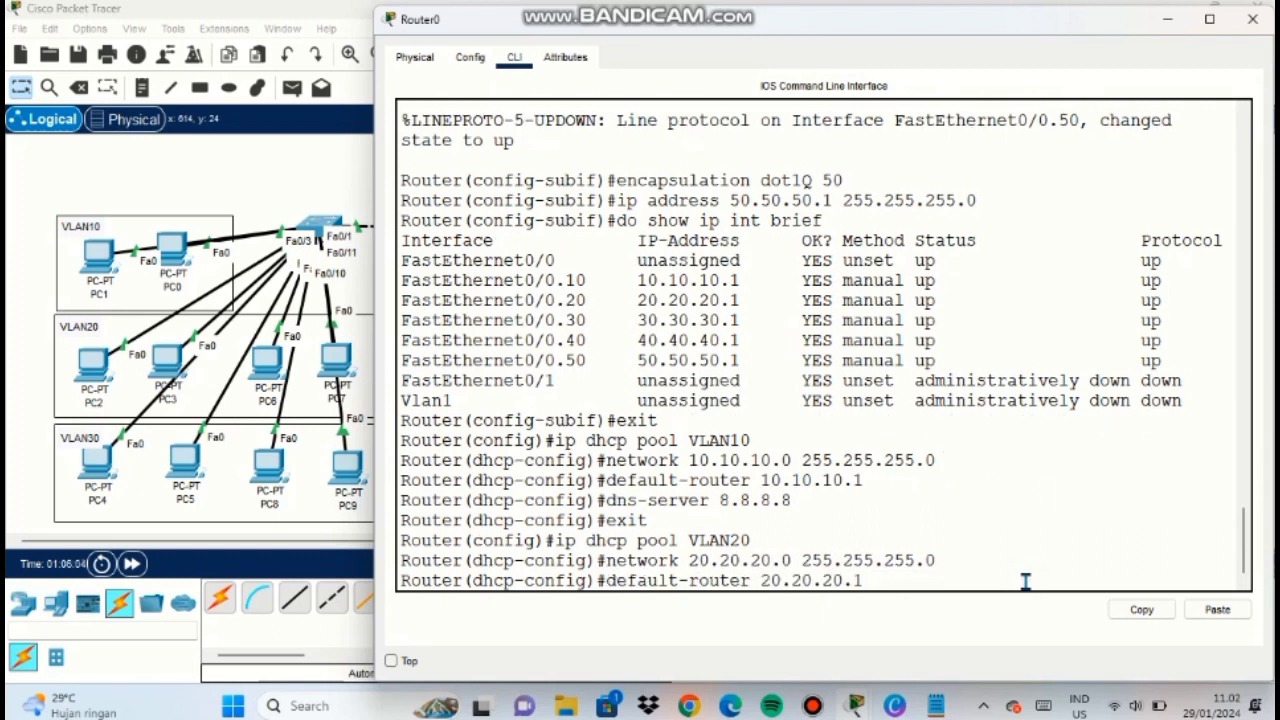
key(Return)
Set the VLAN20 pool's DNS server to 8.8.8.8 and exit the pool configuration.
key(Up)
key(Up)
key(Up)
key(Return)
text(exit)
key(Return)
Create a DHCP pool named VLAN30 on Router0 by adapting the VLAN20 pool command.
key(Up)
key(Up)
key(Up)
key(Up)
key(Up)
key(BackSpace)
key(BackSpace)
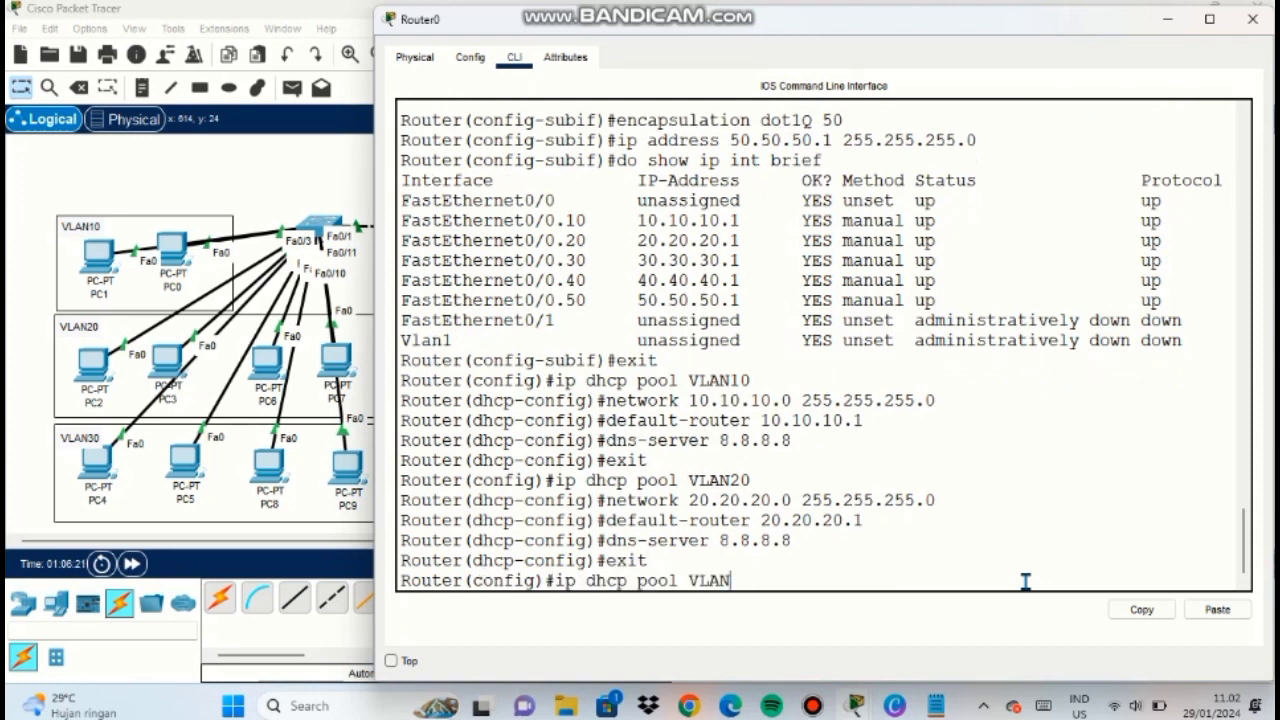
text(30)
key(Return)
Set the VLAN30 pool's network to 30.30.30.0 with mask 255.255.255.0, adapting the VLAN20 network command.
key(Up)
key(Up)
key(Up)
key(Up)
key(Left)
key(Left)
key(Left)
key(Left)
key(Left)
key(Left)
key(Left)
key(Left)
key(Left)
key(Left)
key(Left)
key(Left)
key(Left)
key(Left)
key(Left)
key(Left)
key(Left)
key(BackSpace)
key(BackSpace)
key(BackSpace)
key(BackSpace)
key(BackSpace)
key(BackSpace)
key(BackSpace)
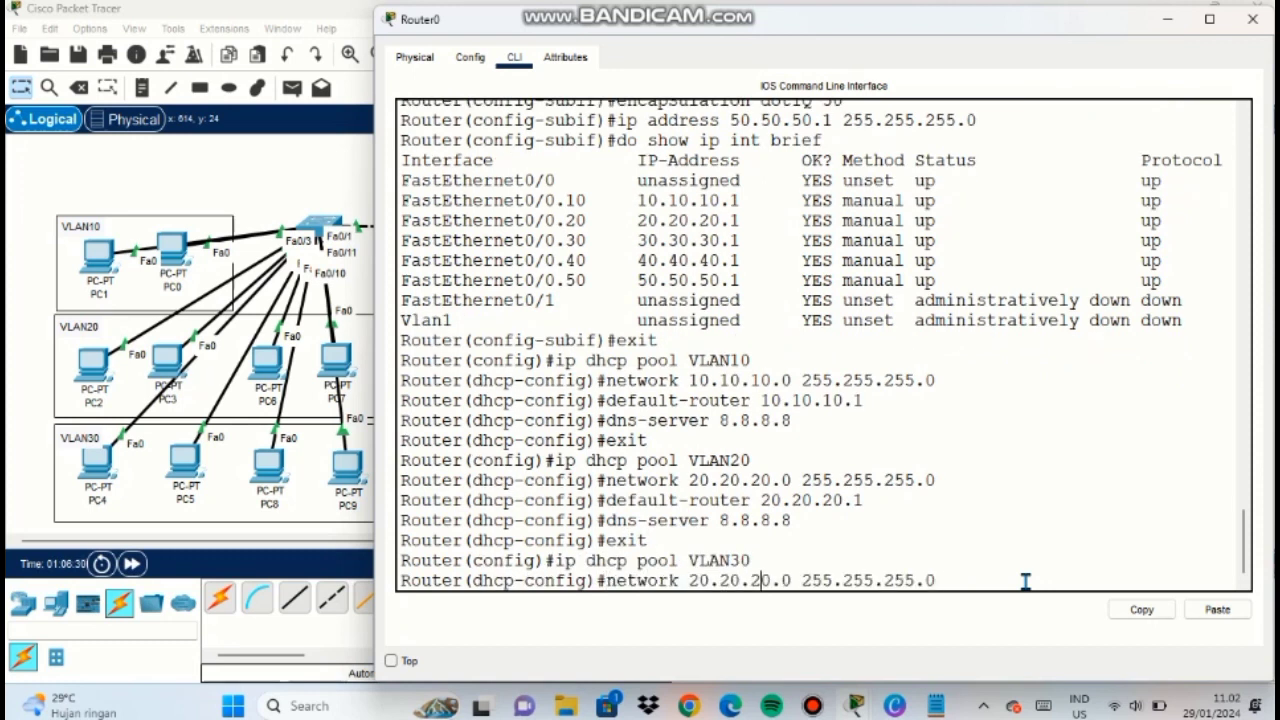
text(30.30.3)
key(Return)
Set the VLAN30 pool's default router to 30.30.30.1, adapting the earlier default-router command.
key(Up)
key(Up)
key(Up)
key(Up)
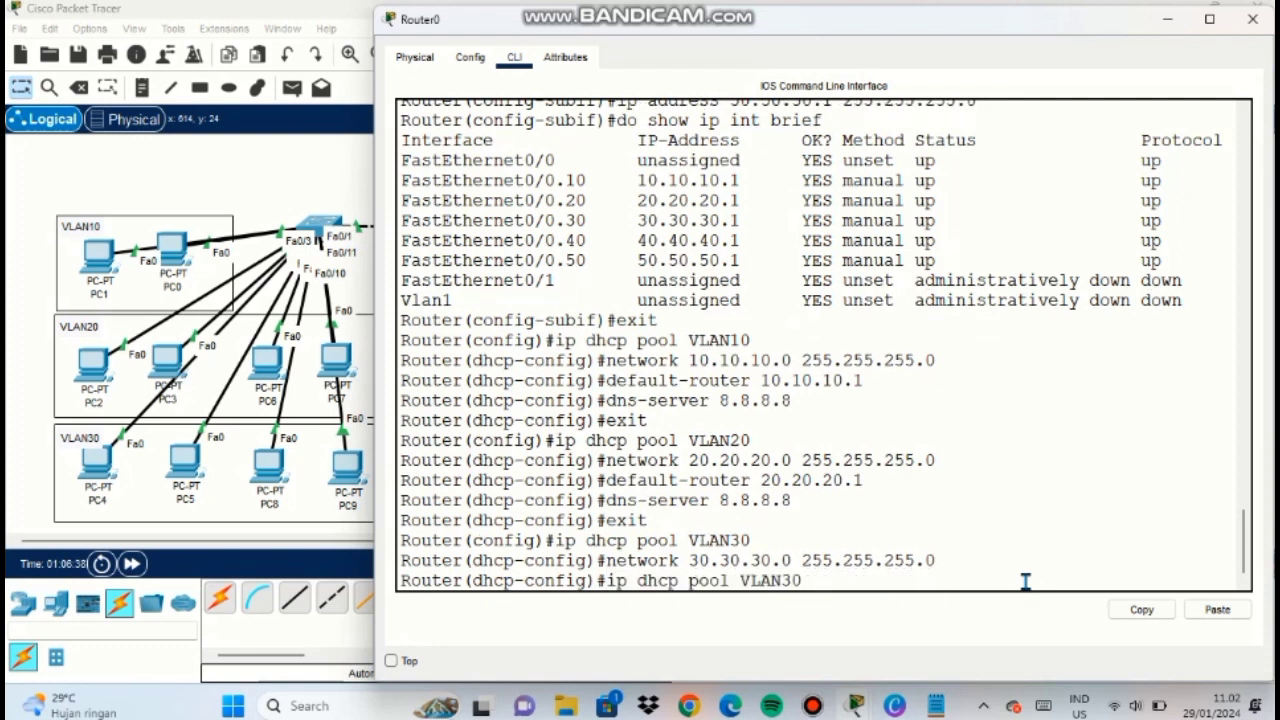
key(Up)
key(Left)
key(Left)
key(BackSpace)
key(BackSpace)
key(BackSpace)
key(BackSpace)
key(BackSpace)
key(BackSpace)
key(BackSpace)
key(BackSpace)
text(30.30.30)
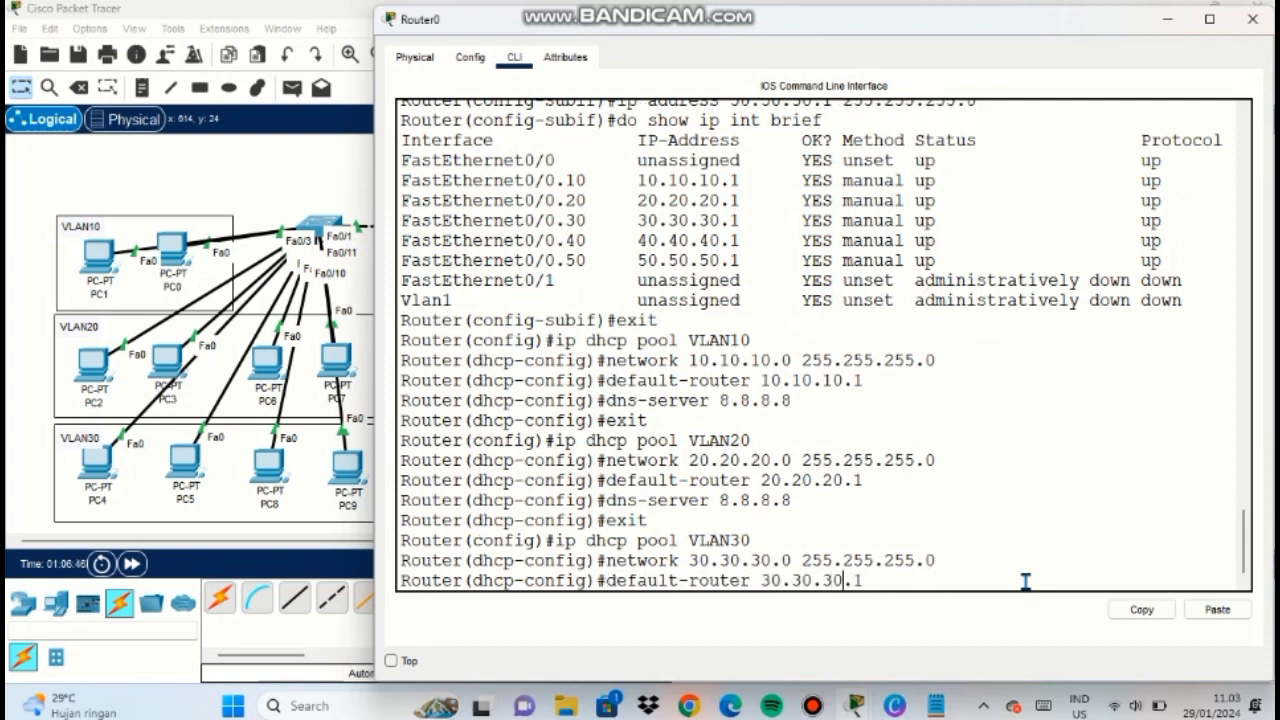
key(Return)
Set the VLAN30 pool's DNS server to 8.8.8.8 and exit its pool configuration.
key(Up)
key(Up)
key(Up)
key(Up)
key(Up)
key(Return)
text(exit)
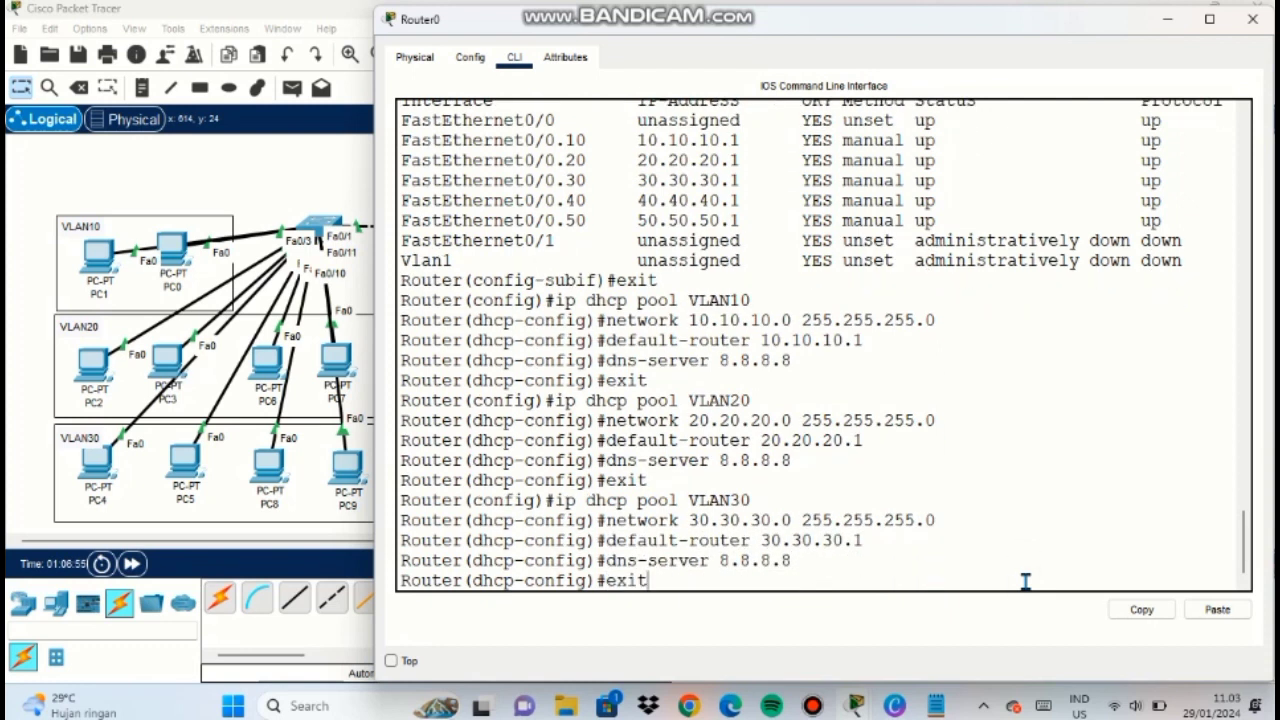
key(Return)
Create a DHCP pool named VLAN40 on Router0 by adapting the VLAN30 pool command.
key(Up)
key(Up)
key(Up)
key(Up)
key(BackSpace)
key(BackSpace)
text(40)
key(Return)
Set the VLAN40 pool's network to 40.40.40.0 with mask 255.255.255.0, adapting the VLAN30 network command.
key(Up)
key(Up)
key(Up)
key(Up)
key(Up)
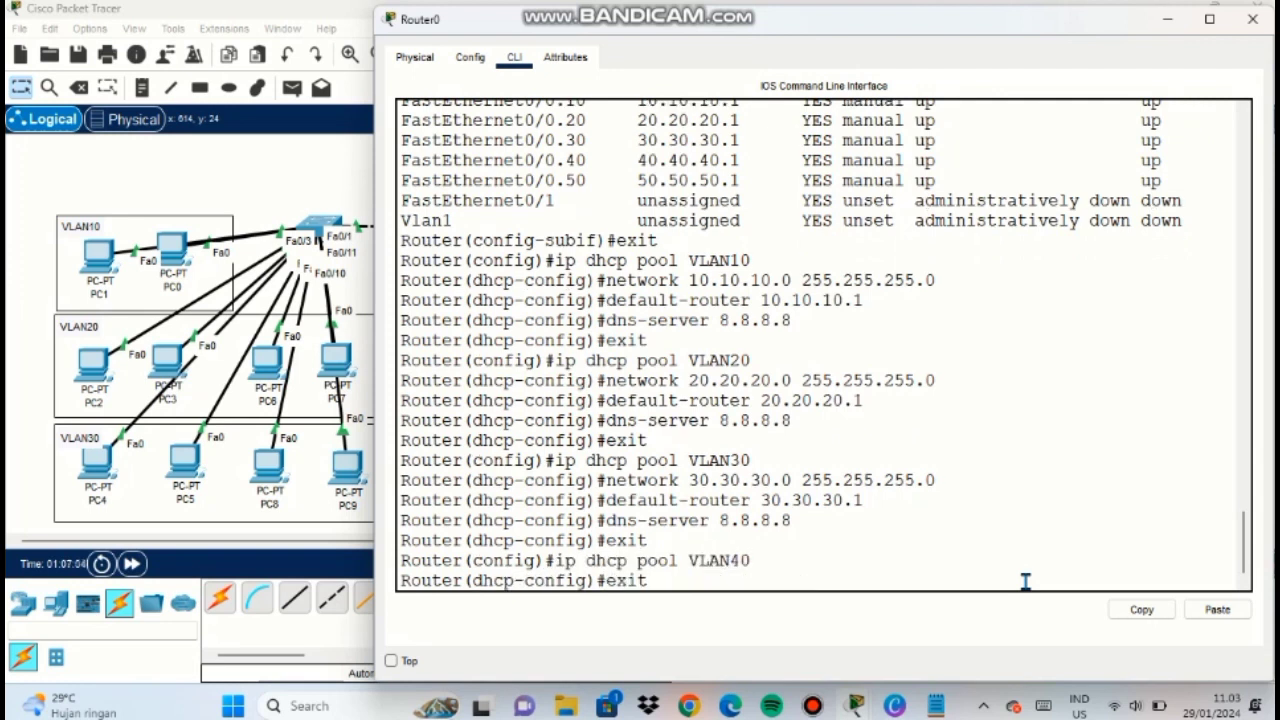
key(Left)
key(Left)
key(Left)
key(Left)
key(Left)
key(Left)
key(Left)
key(Left)
key(Left)
key(Left)
key(Left)
key(Left)
key(Left)
key(Left)
key(Left)
key(Left)
key(BackSpace)
key(BackSpace)
key(BackSpace)
key(BackSpace)
key(BackSpace)
key(BackSpace)
key(BackSpace)
key(BackSpace)
text(40.40.40)
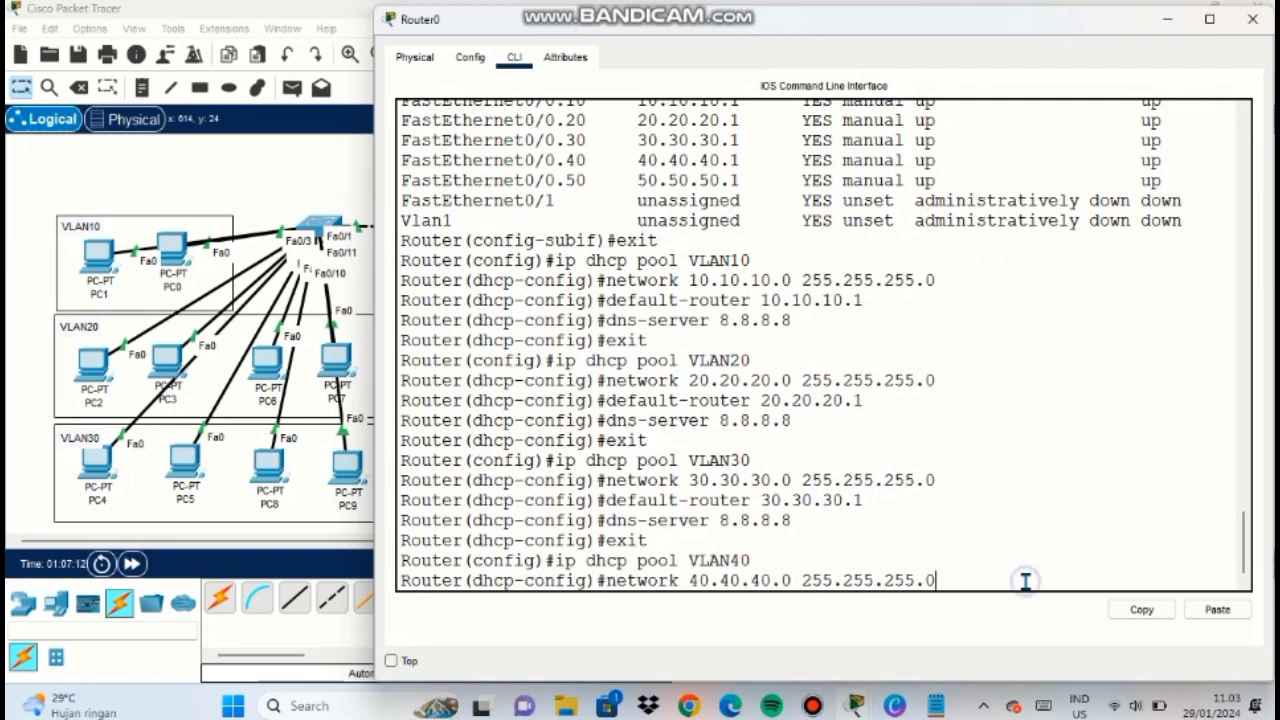
key(Return)
Set the VLAN40 pool's default router to 40.40.40.1, adapting the VLAN30 default-router command.
key(Up)
key(Up)
key(Up)
key(Up)
key(Up)
key(Left)
key(Left)
key(BackSpace)
key(BackSpace)
key(BackSpace)
key(BackSpace)
key(BackSpace)
key(BackSpace)
key(BackSpace)
key(BackSpace)
text(40.40.40)
key(Return)
Set the VLAN40 pool's DNS server to 8.8.8.8 by reusing the earlier command and exit the pool configuration.
key(Up)
key(Up)
key(Up)
key(Up)
key(Up)
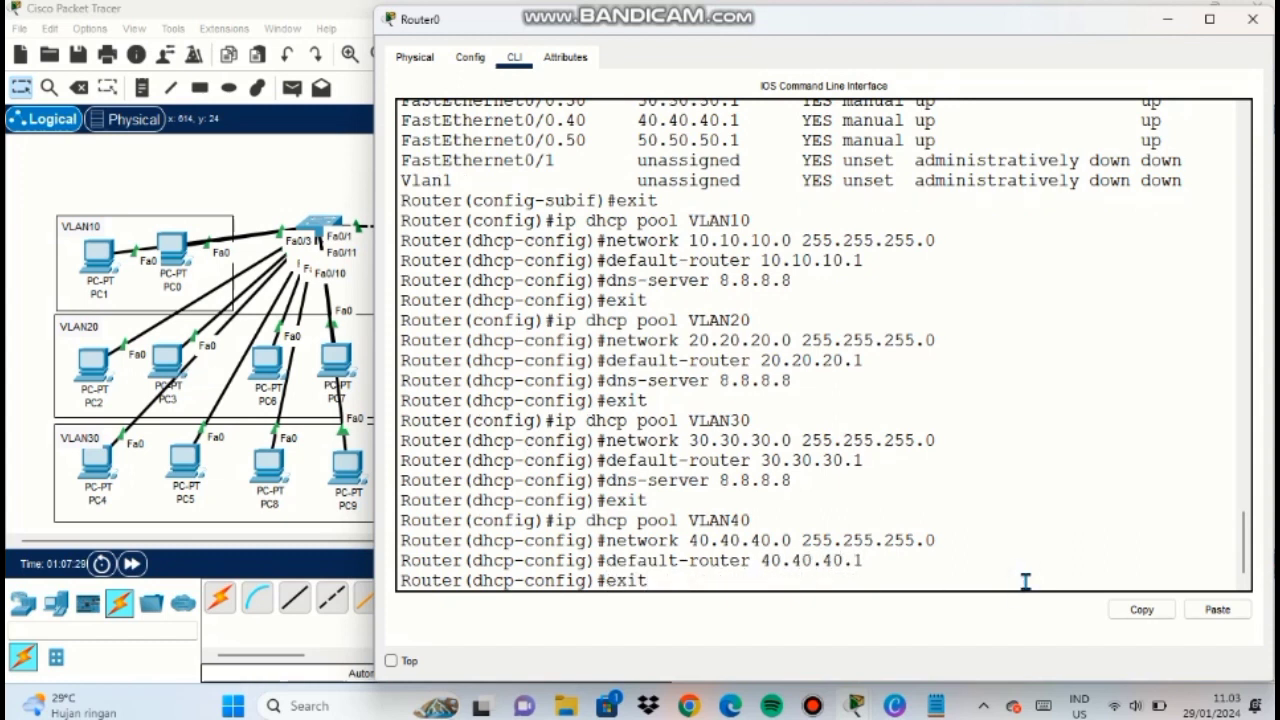
key(Return)
key(Up)
key(Up)
key(Up)
key(Up)
key(Up)
key(Up)
key(Return)
key(Up)
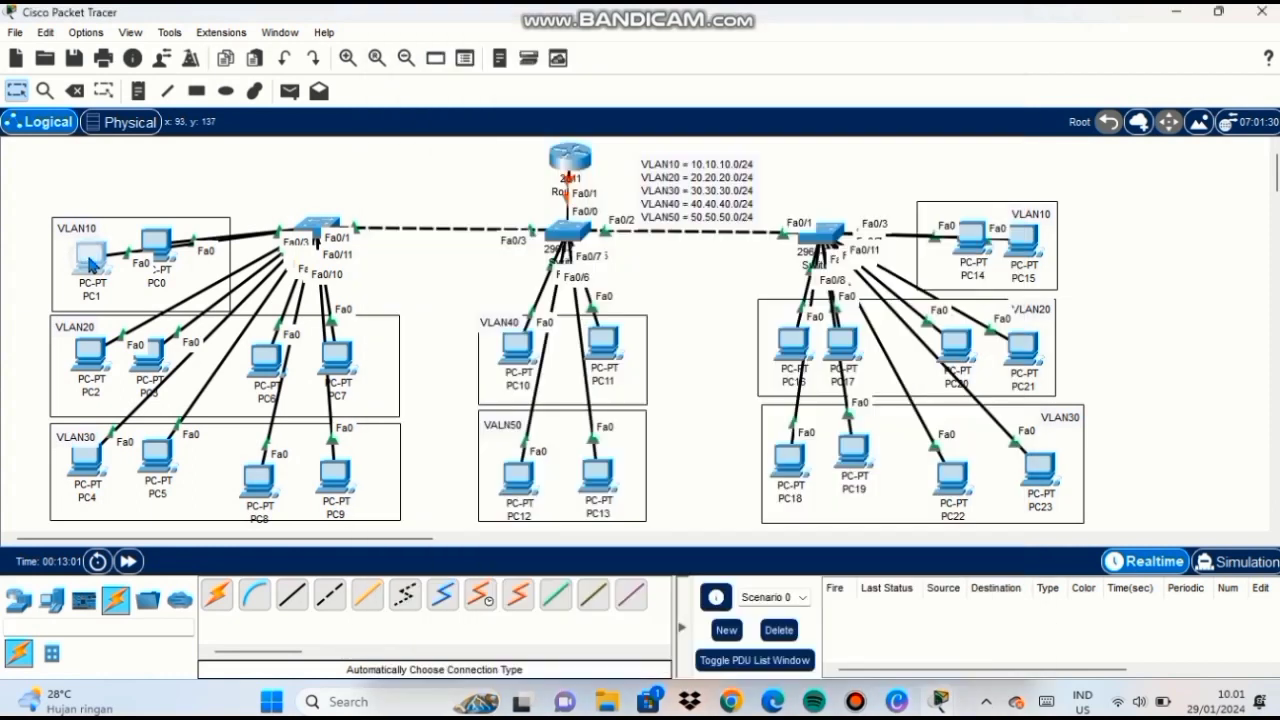
Switch PC1 in VLAN10 to obtain its IPv4 configuration through DHCP.
click(90, 258)
click(524, 61)
click(476, 146)
click(408, 165)
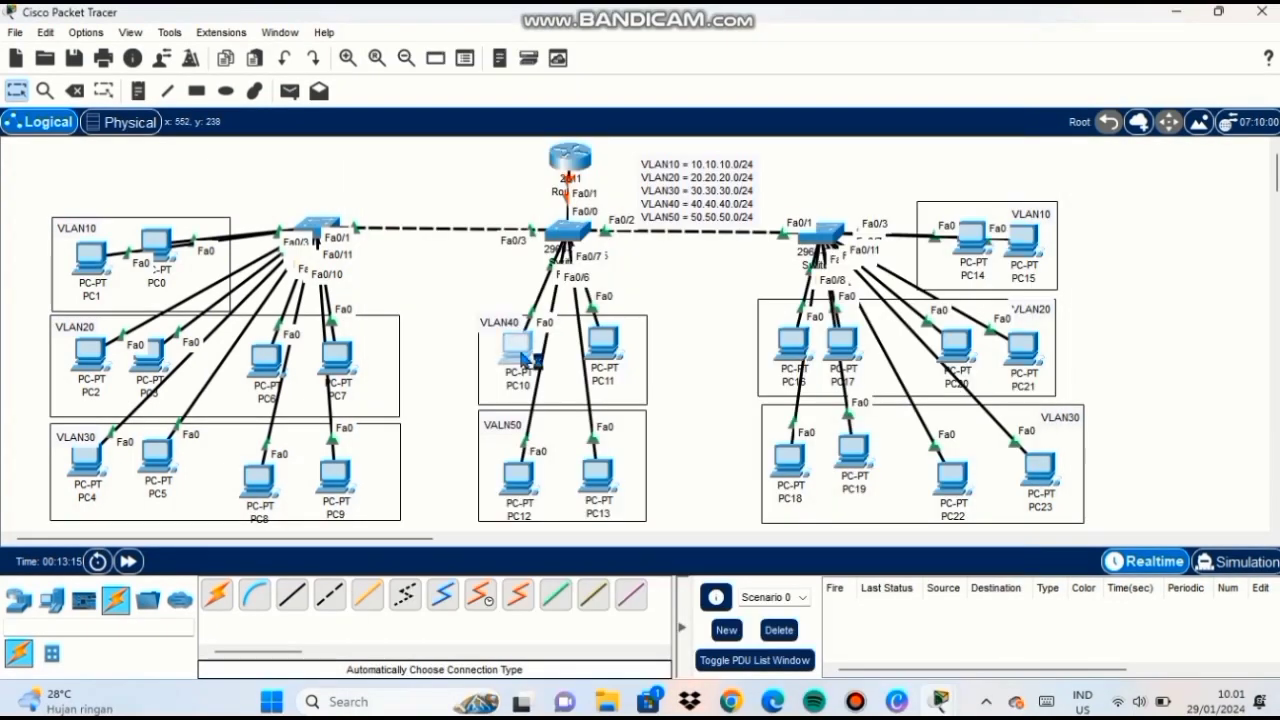
Switch PC10 in VLAN40 to obtain its IPv4 configuration through DHCP.
click(522, 356)
click(522, 62)
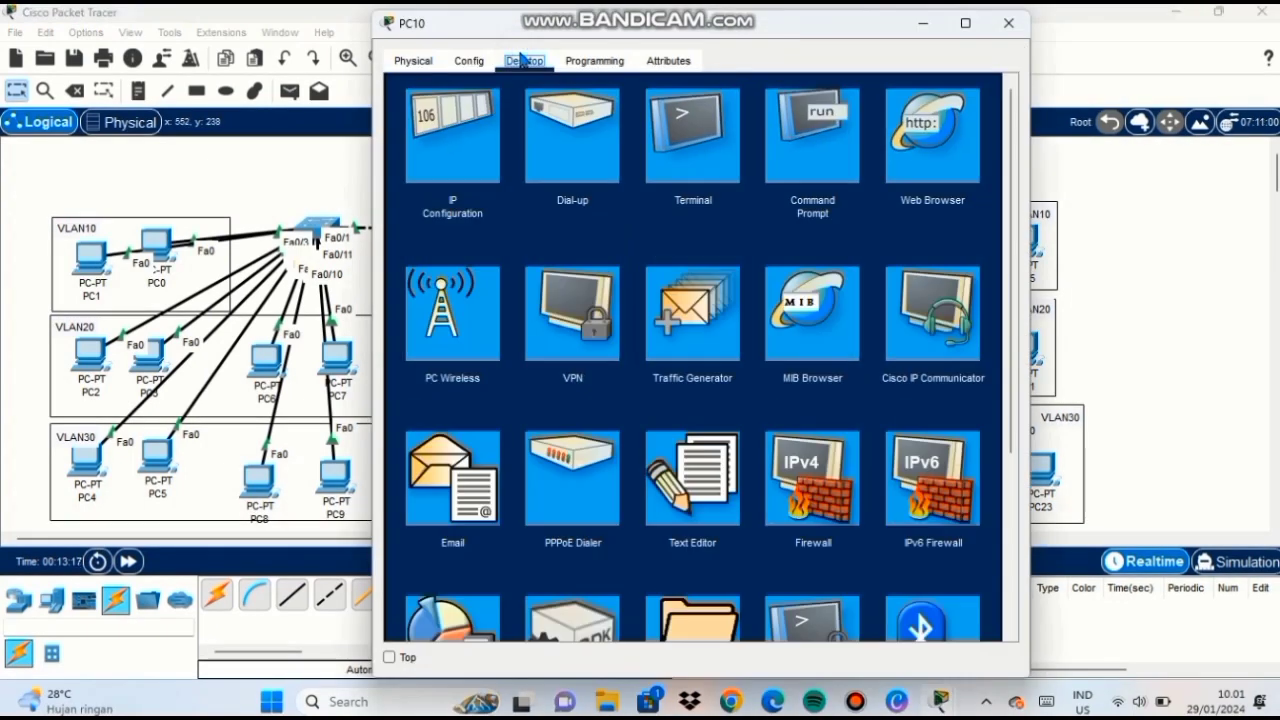
click(438, 142)
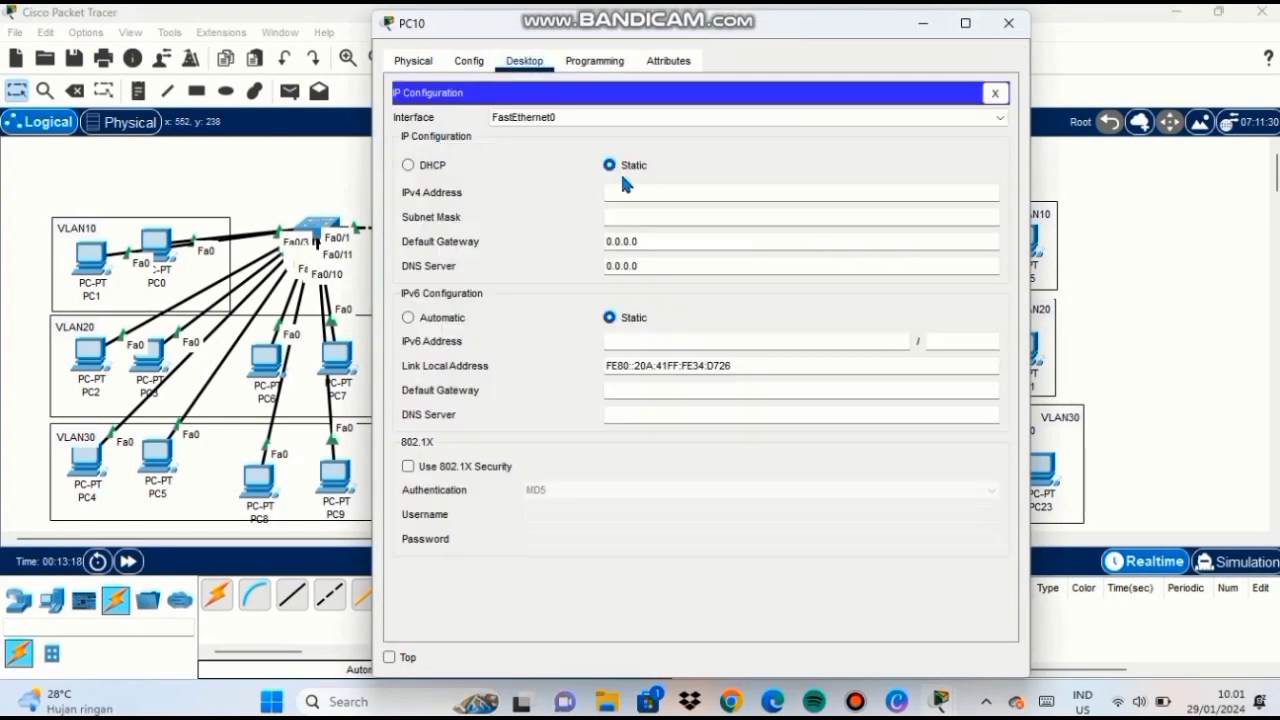
click(408, 165)
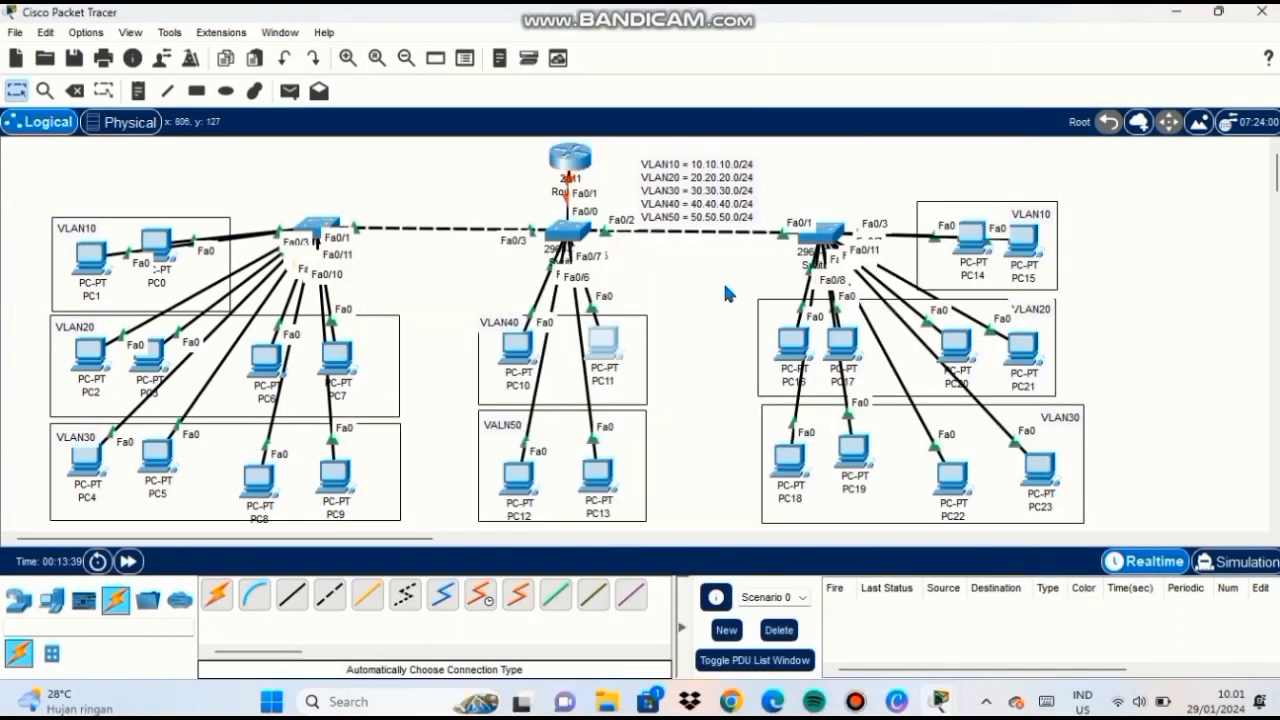
Switch PC16 in VLAN20 to obtain its IPv4 configuration through DHCP.
click(782, 346)
click(527, 62)
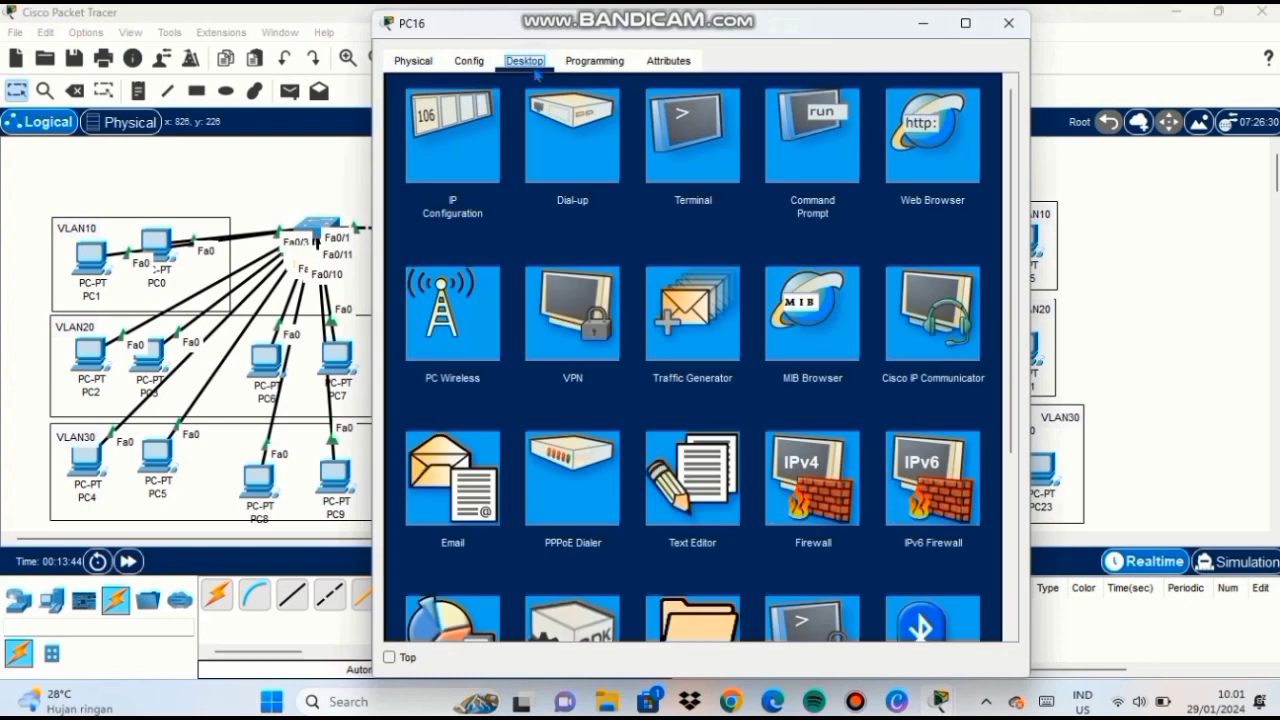
click(464, 136)
click(410, 165)
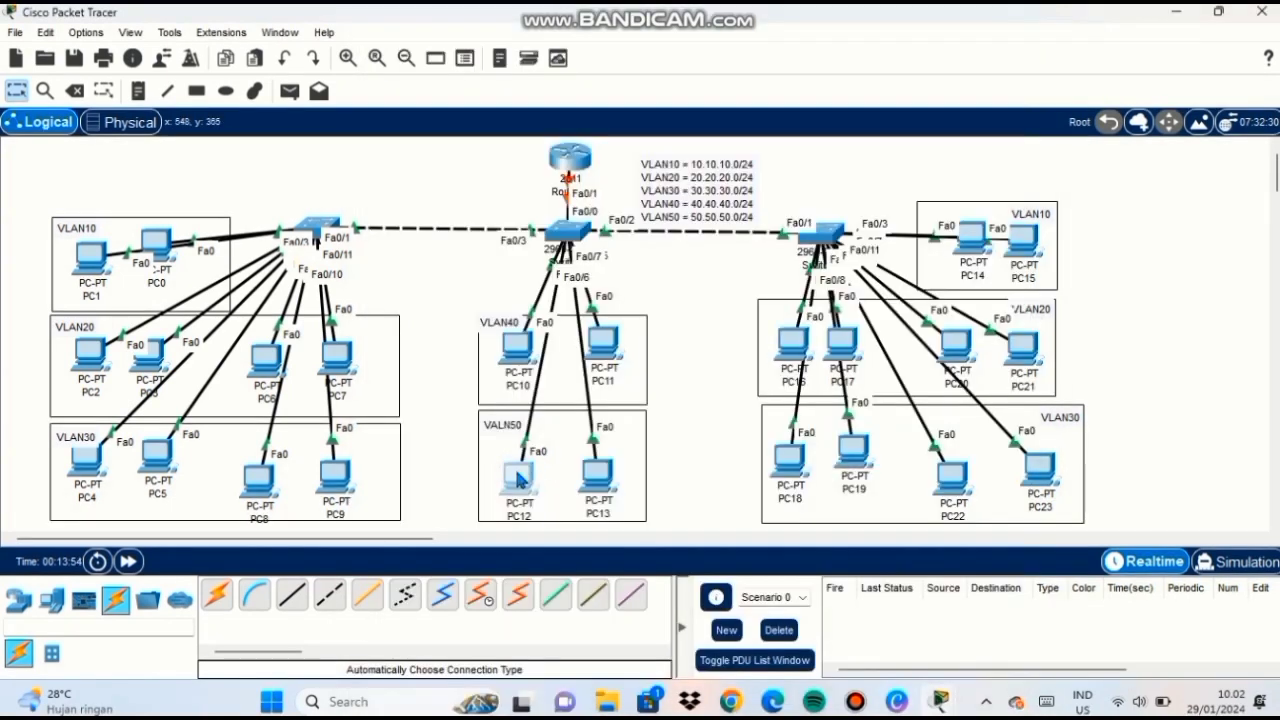
Switch PC12 in VLAN50 to obtain its IPv4 configuration through DHCP and close its window.
click(519, 473)
click(524, 61)
click(458, 116)
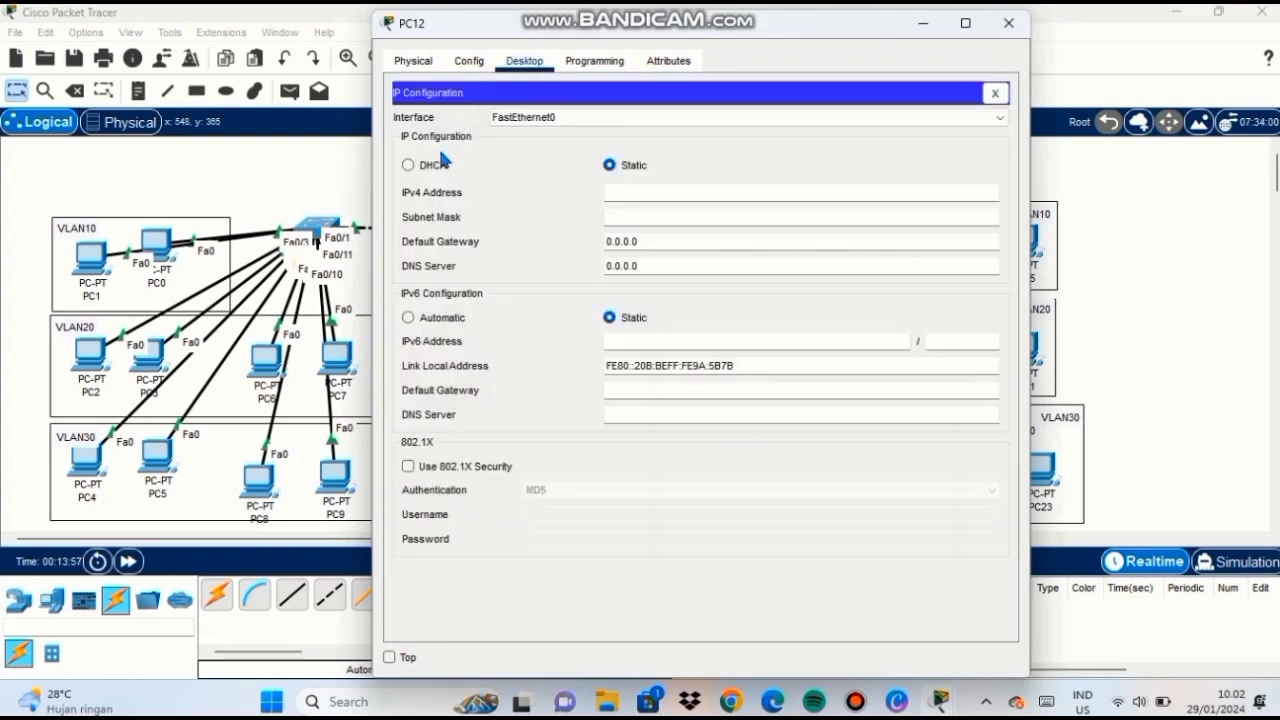
click(409, 166)
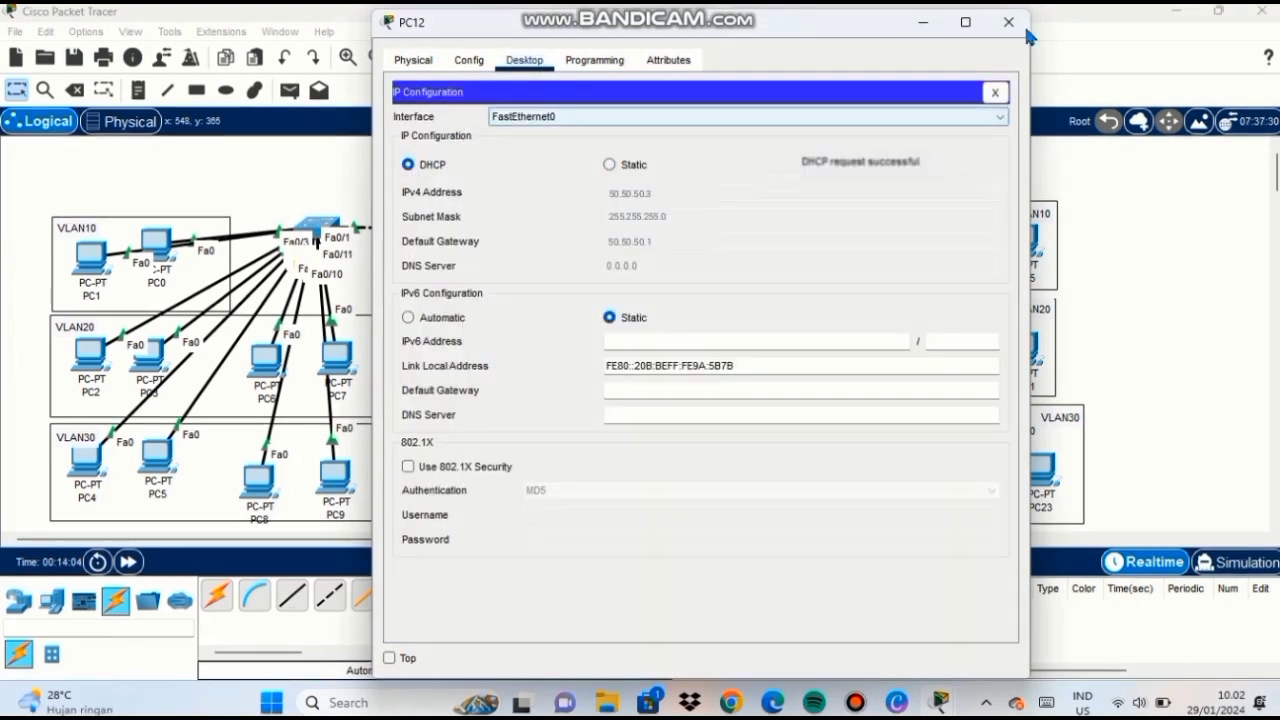
click(1009, 22)
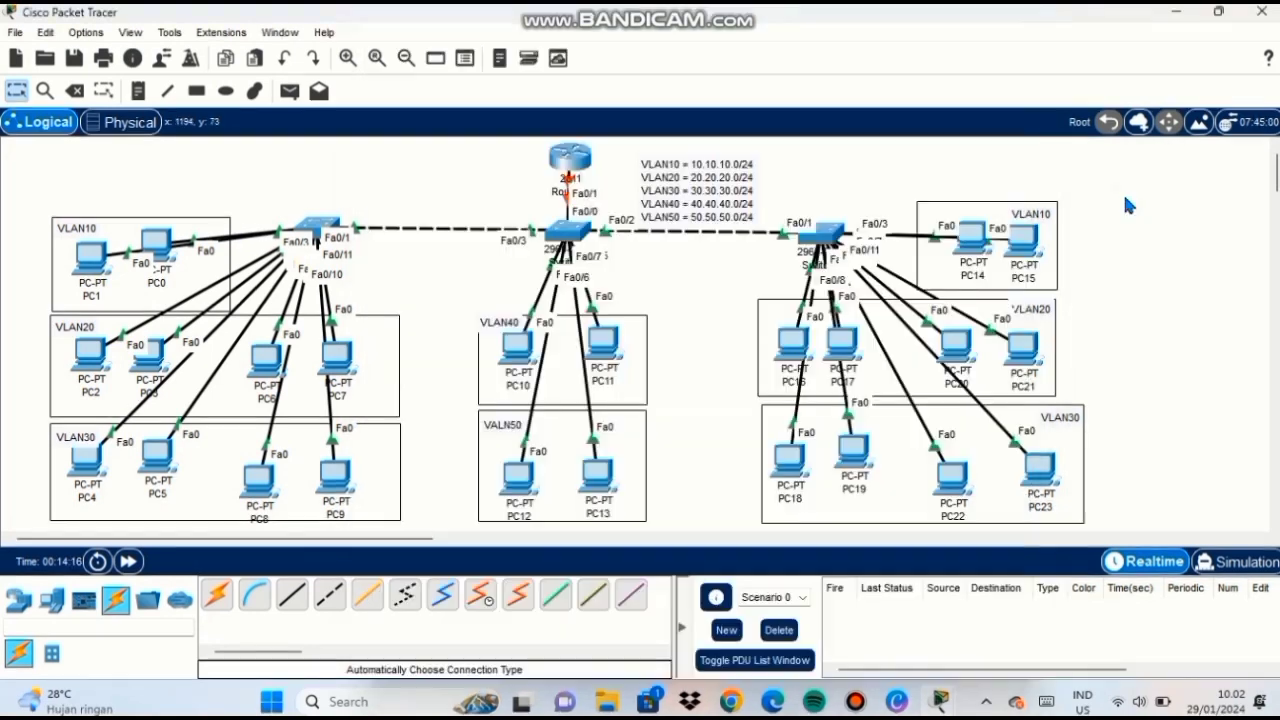
Test inter-VLAN connectivity by sending a simple PDU from PC1 in VLAN10 to PC10 in VLAN40.
click(286, 94)
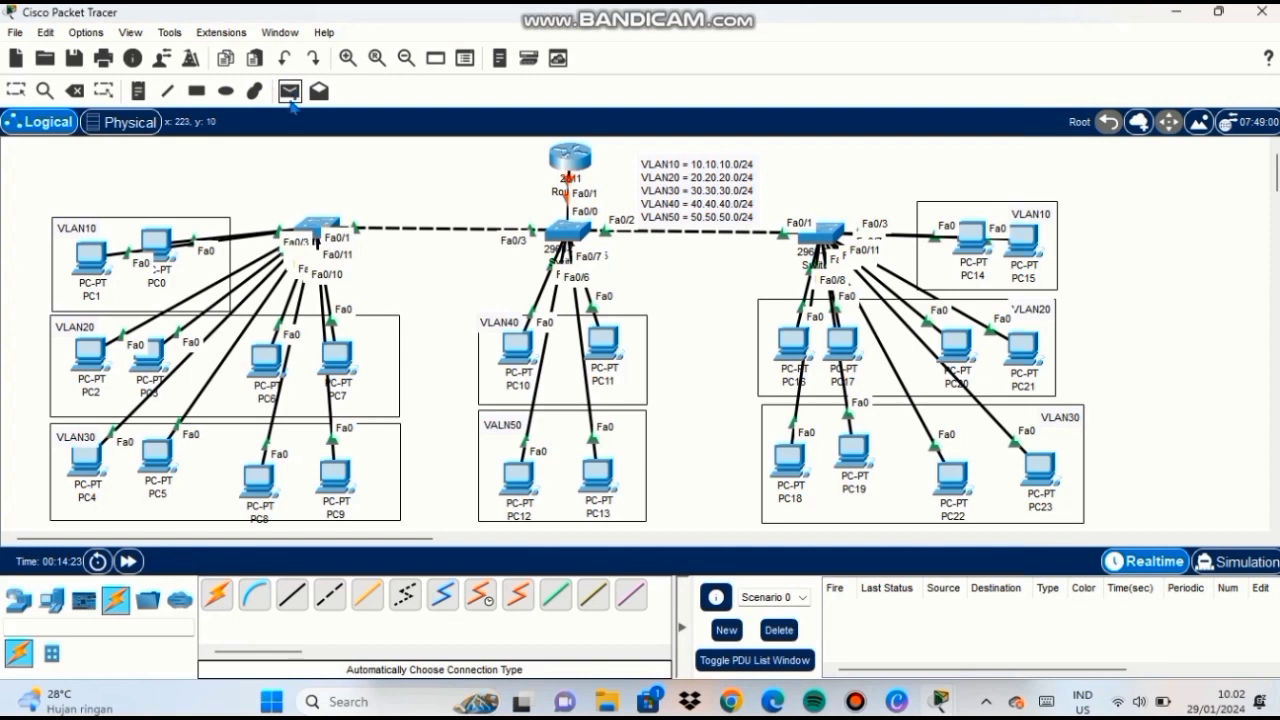
mouse_move(155, 238)
click(95, 261)
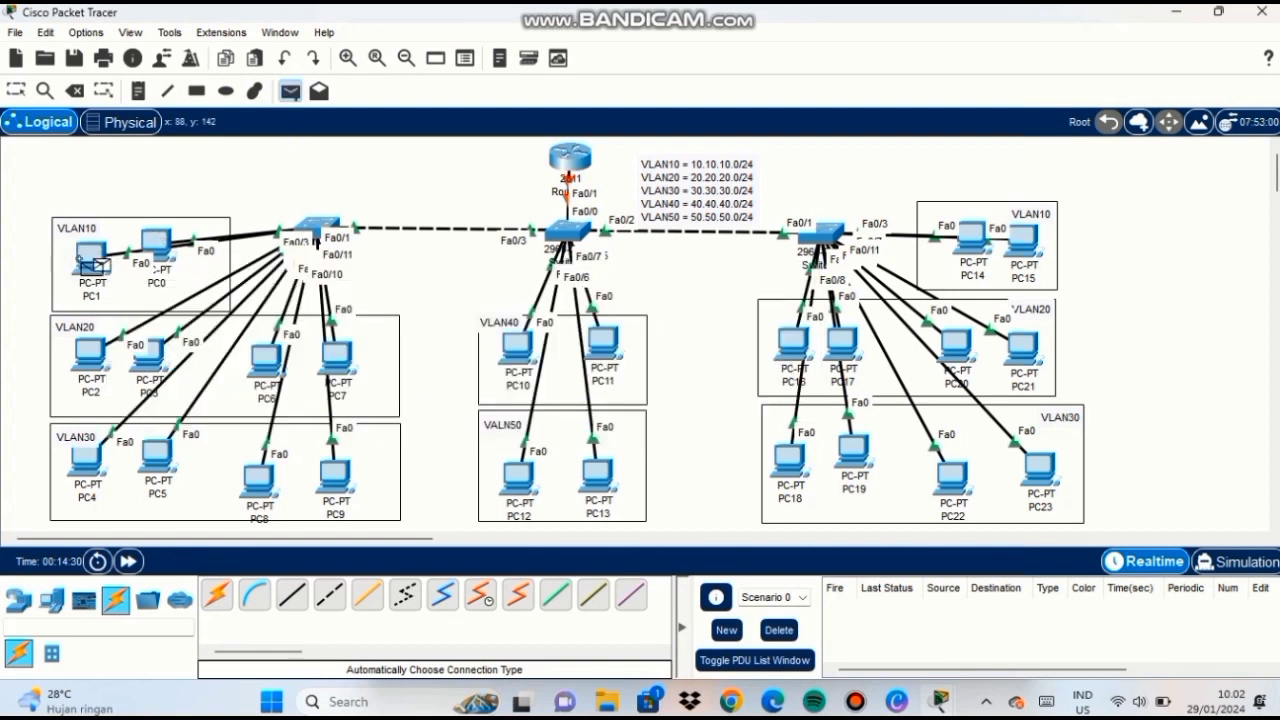
click(516, 348)
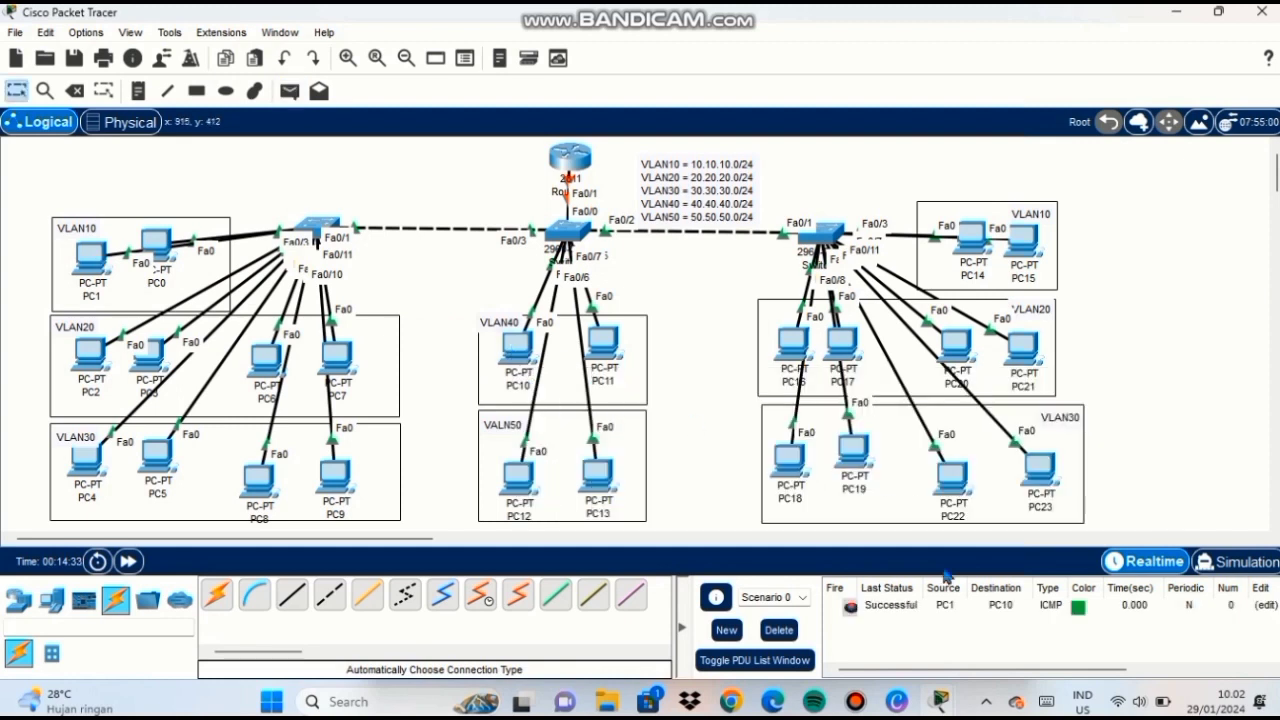
Send a simple PDU from PC11 in VLAN40 to PC16 in VLAN20 to test connectivity.
click(289, 91)
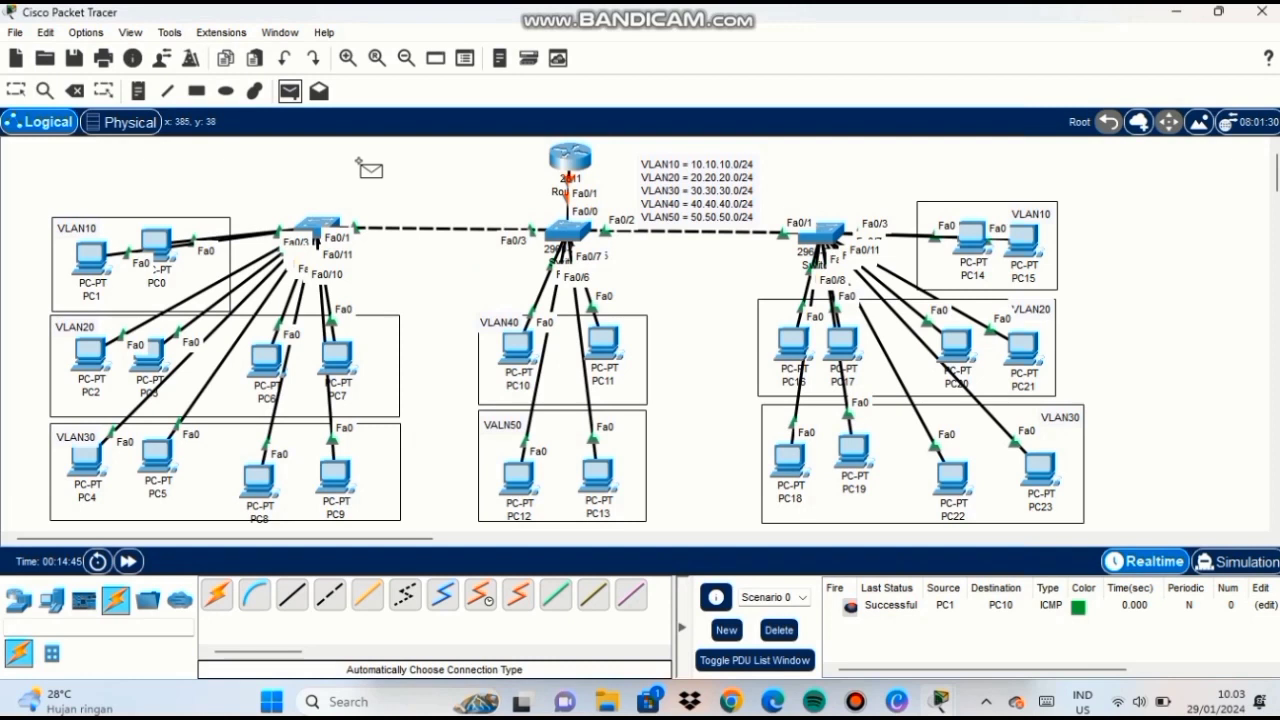
click(603, 345)
click(793, 348)
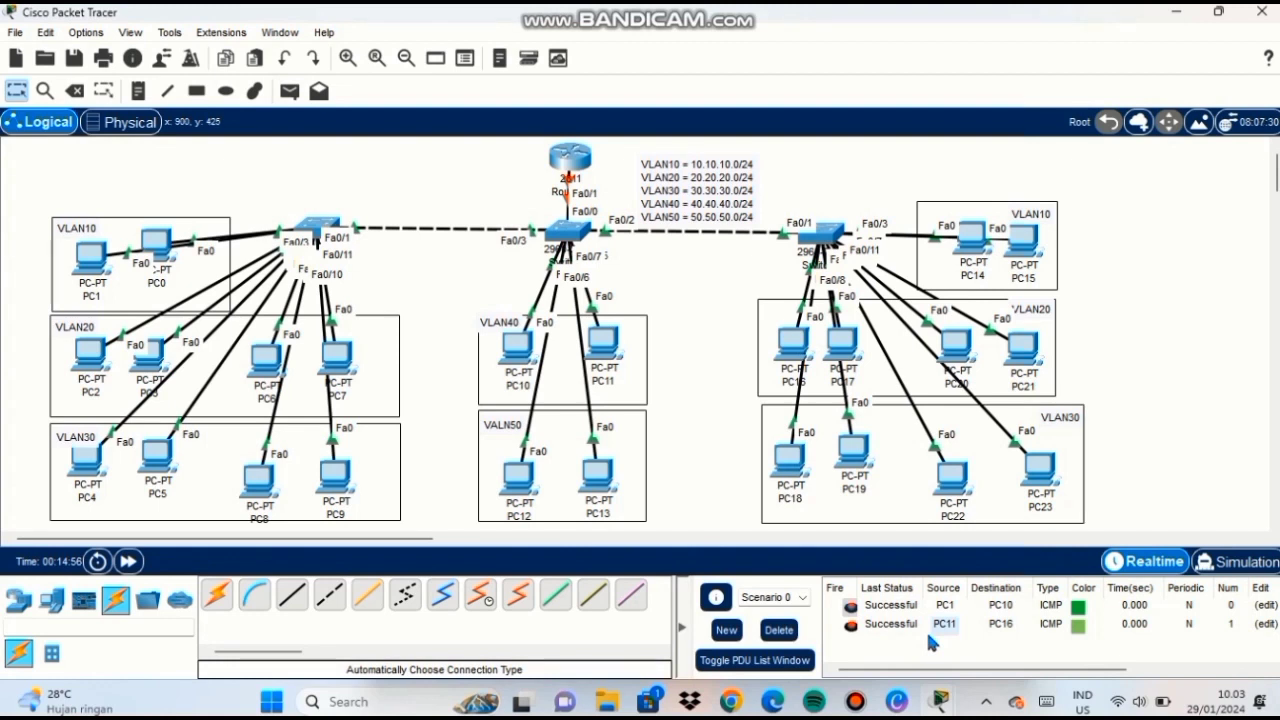
Send a simple PDU from PC2 in VLAN20 to PC10 in VLAN40 to test connectivity.
click(289, 91)
click(90, 352)
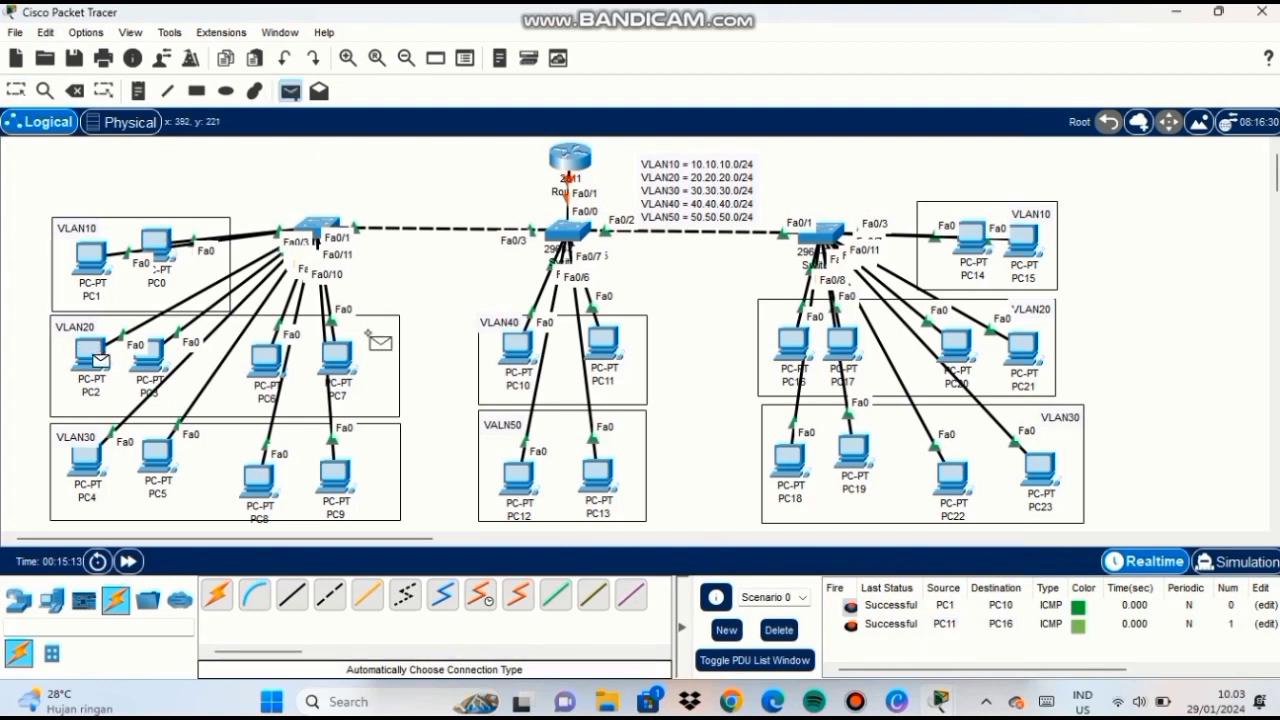
click(517, 346)
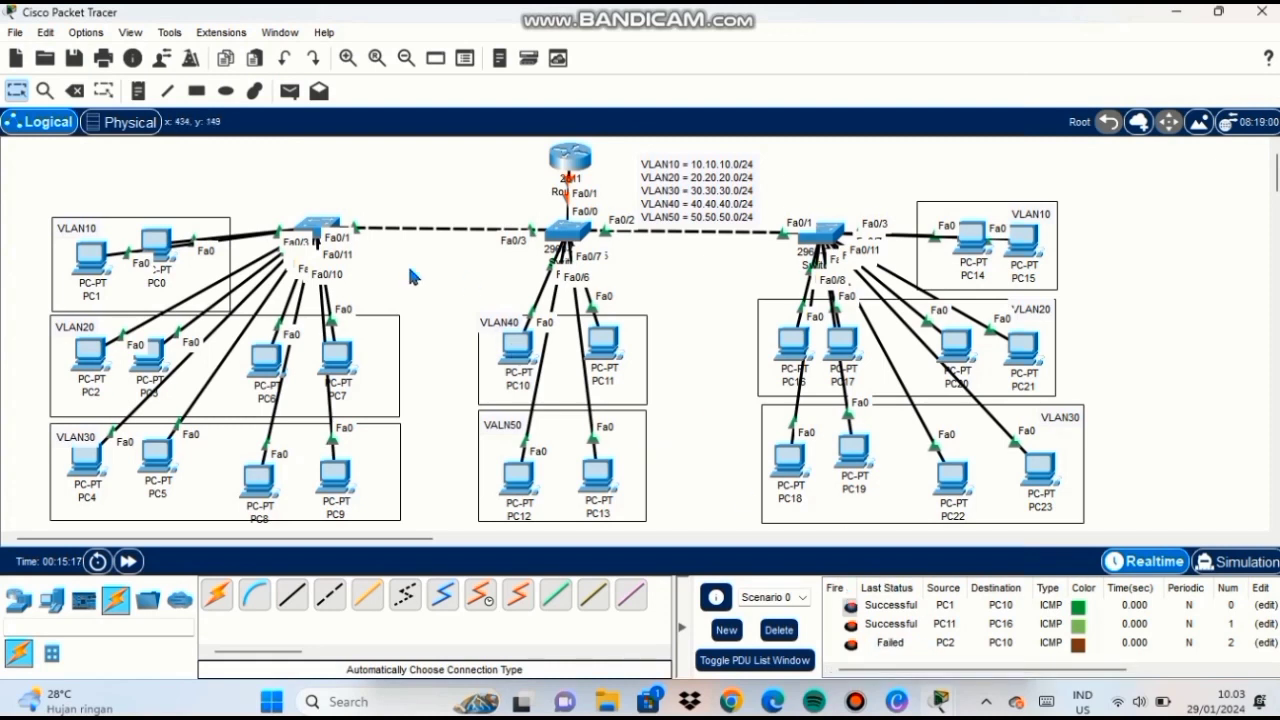
Repeat the connectivity test from PC2 to PC10 with another simple PDU.
click(290, 91)
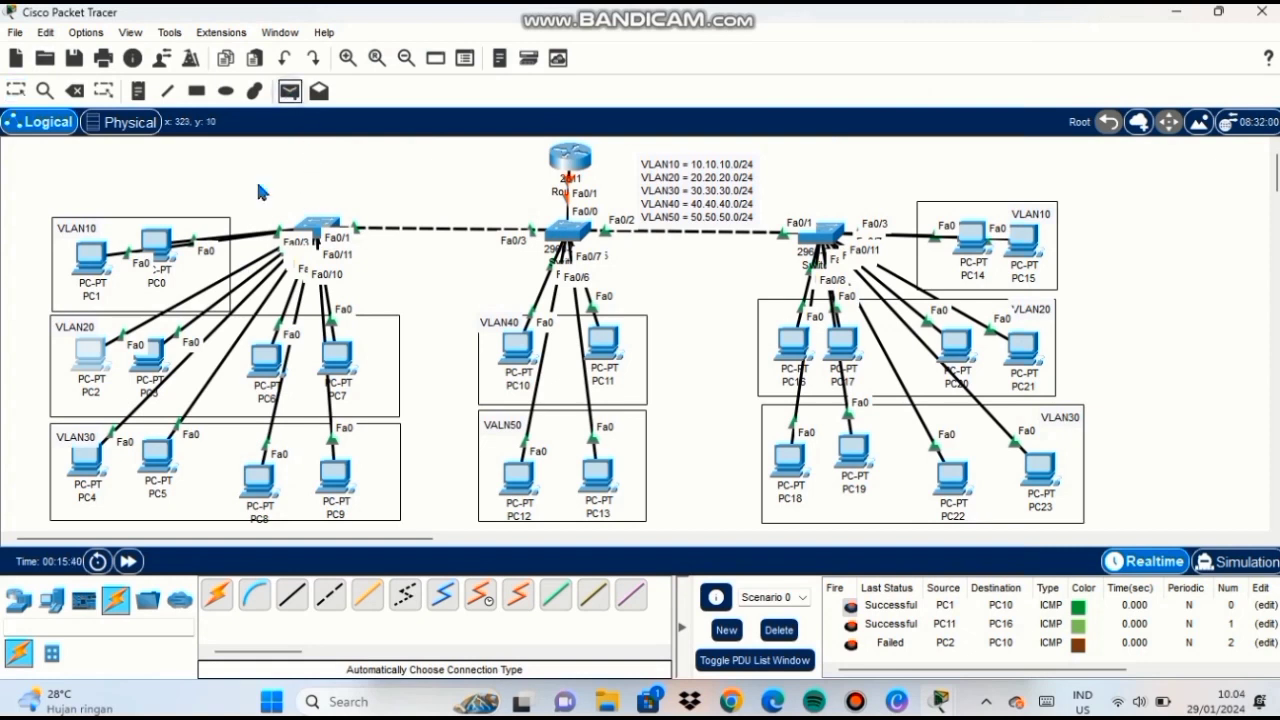
click(86, 355)
click(517, 345)
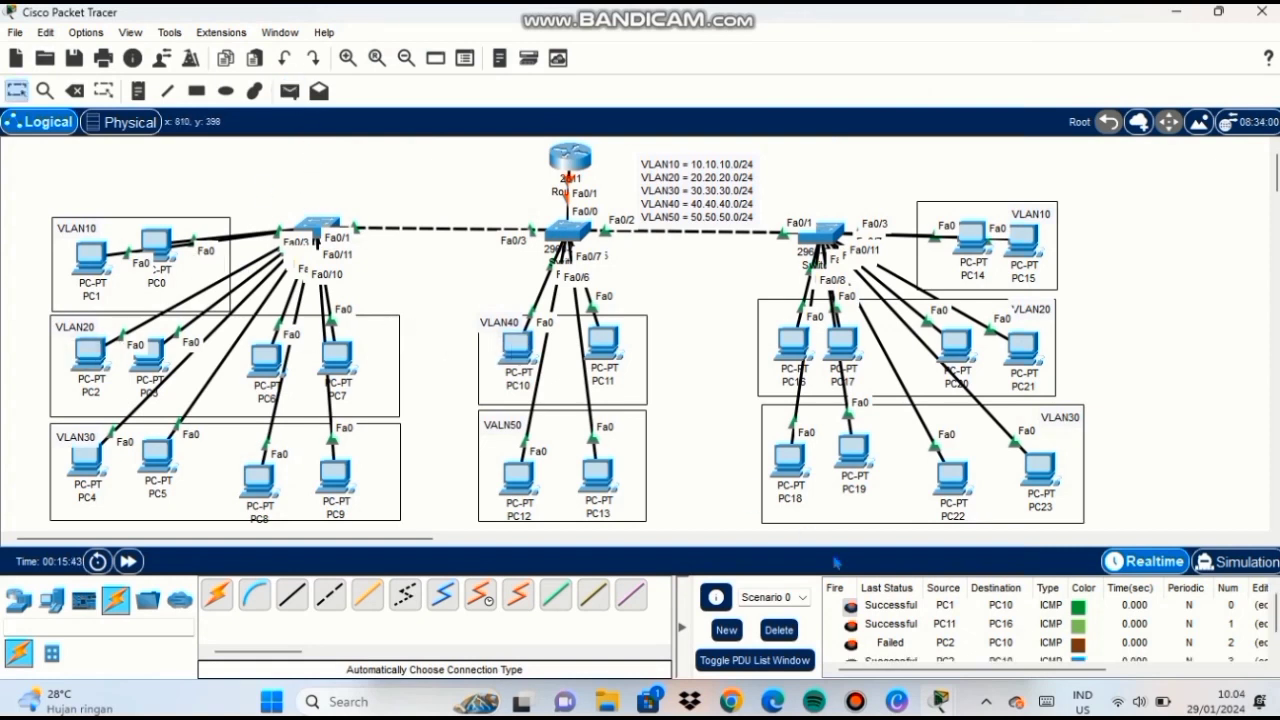